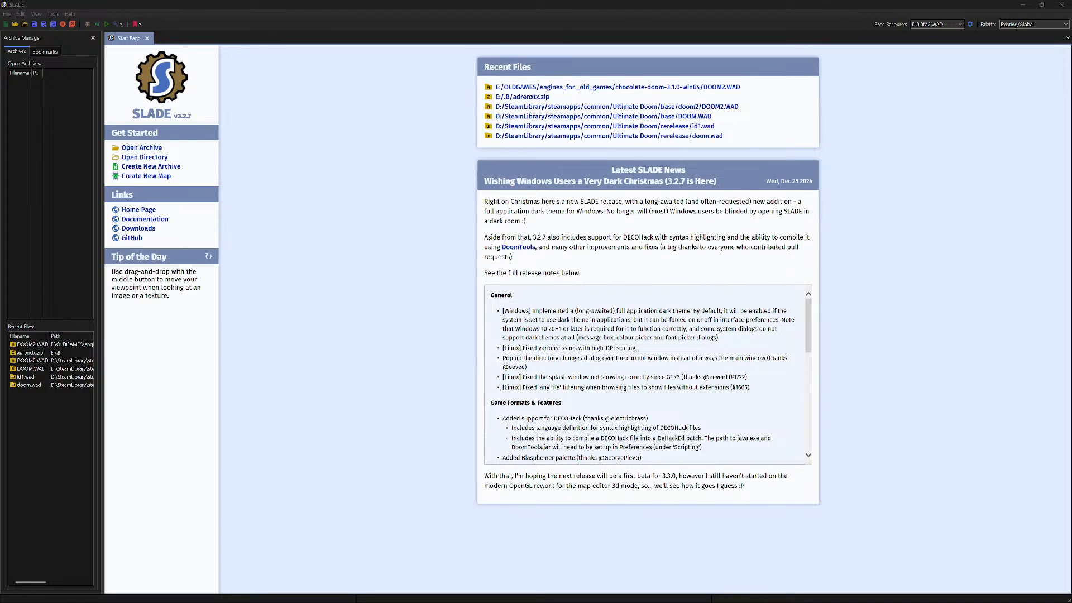
Open the DOOM2.WAD archive from the chocolate-doom folder
key(alt+Tab)
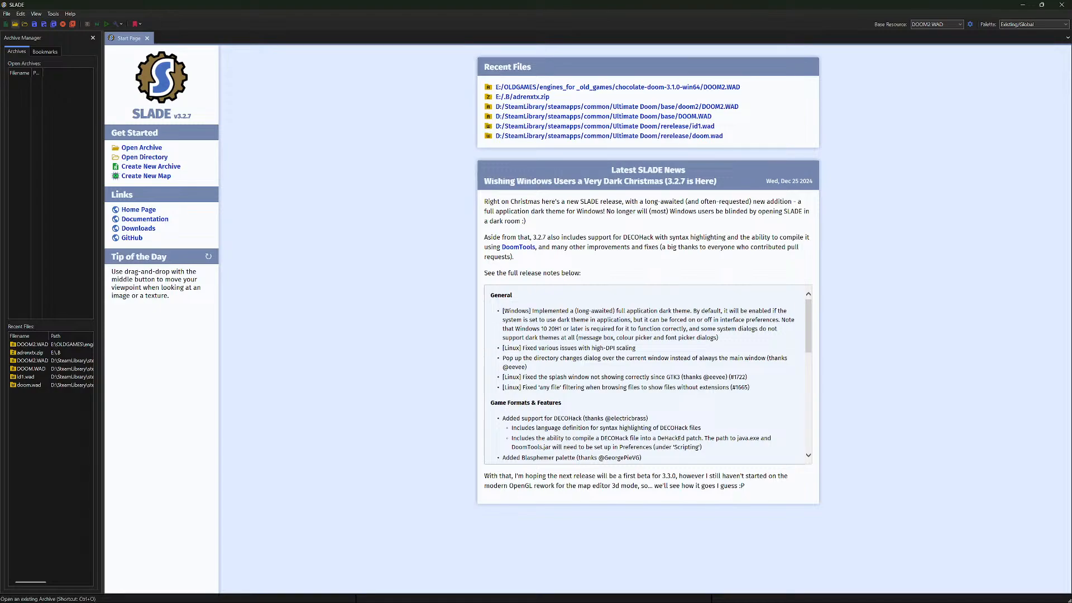
click(7, 14)
key(Return)
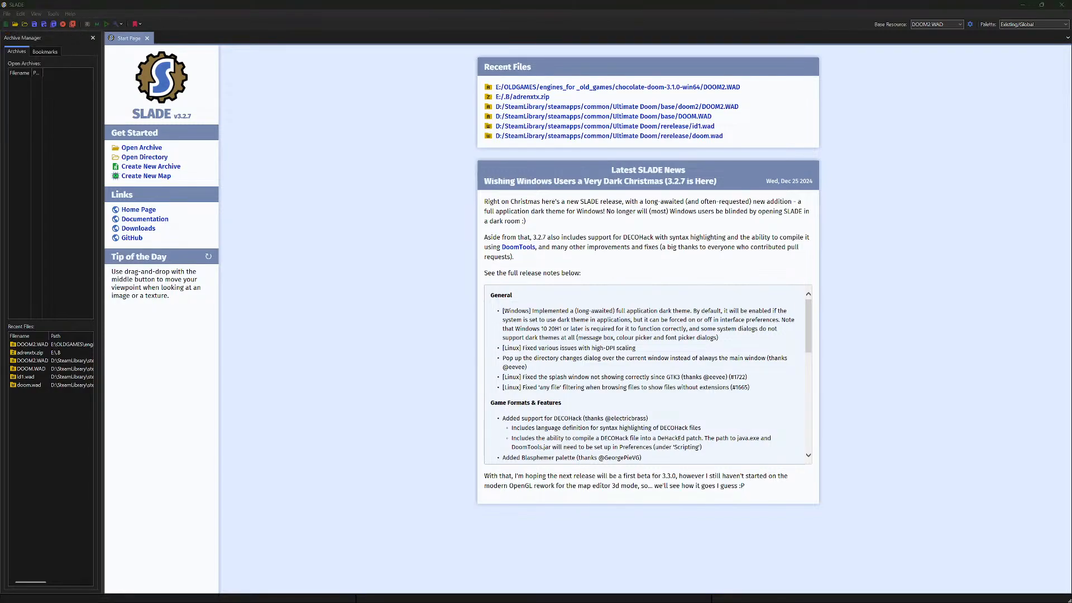
key(Return)
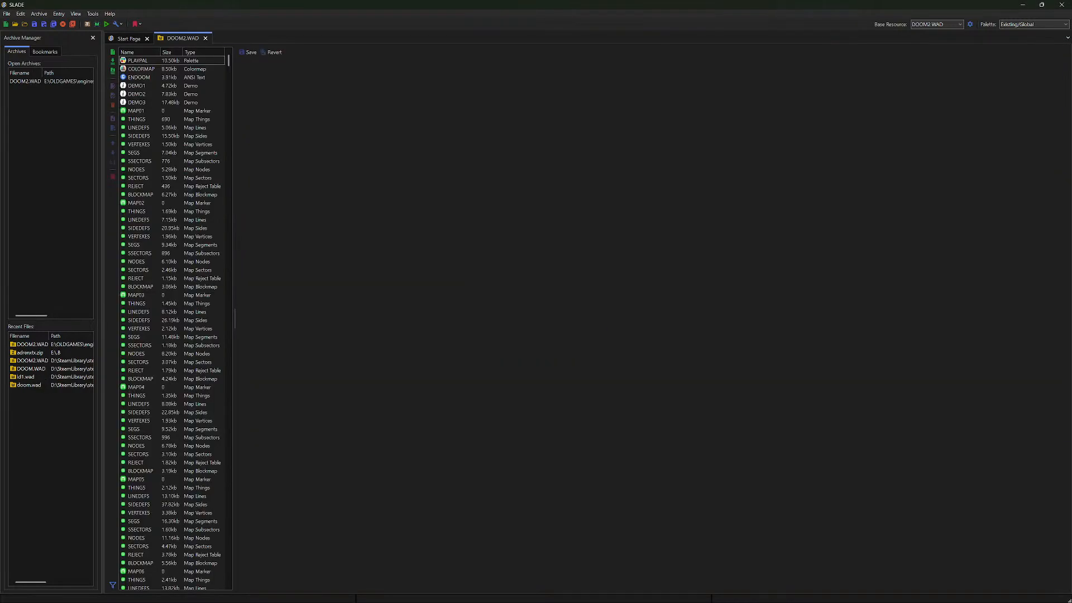
Examine the PLAYPAL palette, the COLORMAP, the ENDOOM text screen and the demo entries
click(141, 68)
click(137, 61)
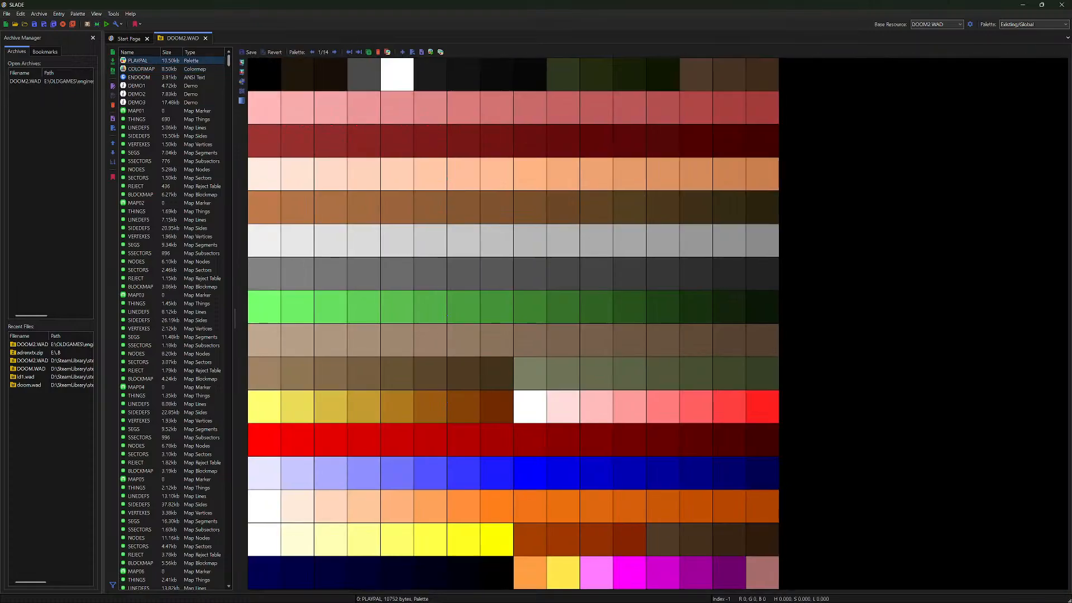
click(141, 69)
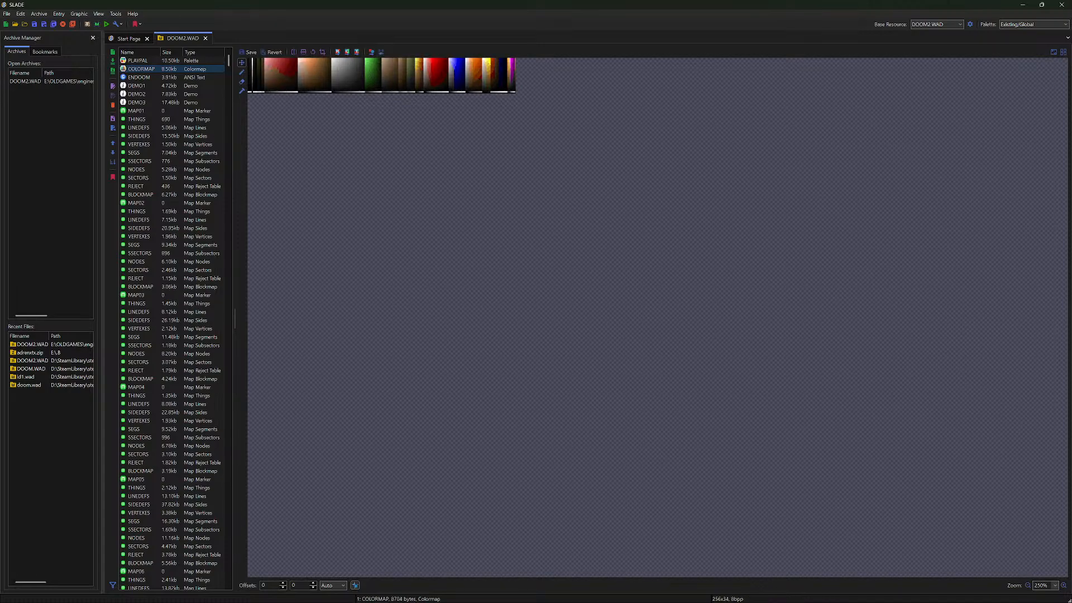
click(139, 77)
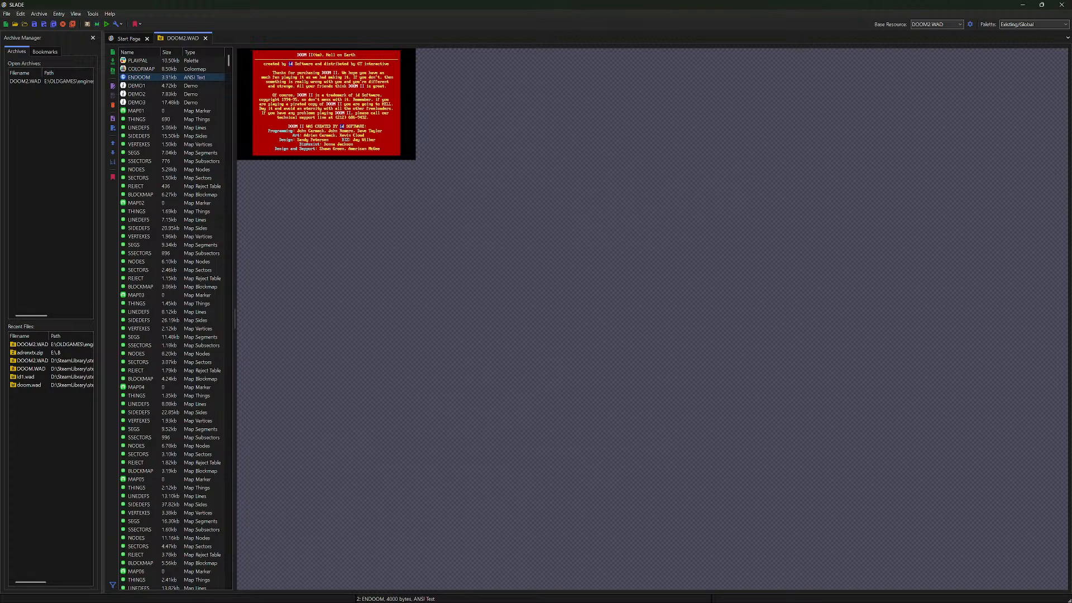
key(Down)
key(Down)
key(Down)
key(Down)
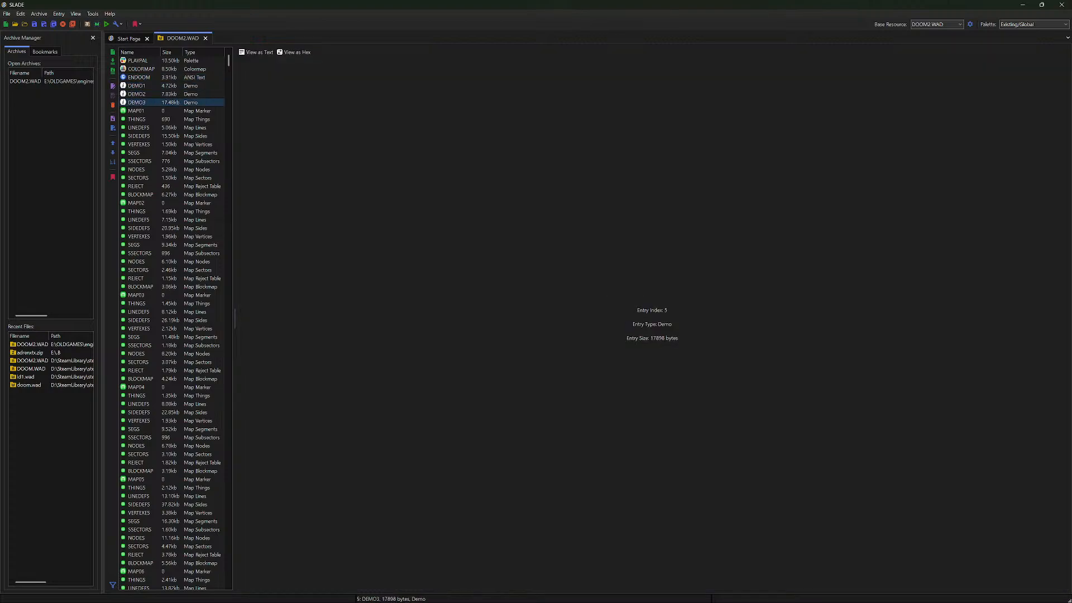
Inspect the THINGS table of MAP01 and the map previews of MAP01 and MAP02
key(Down)
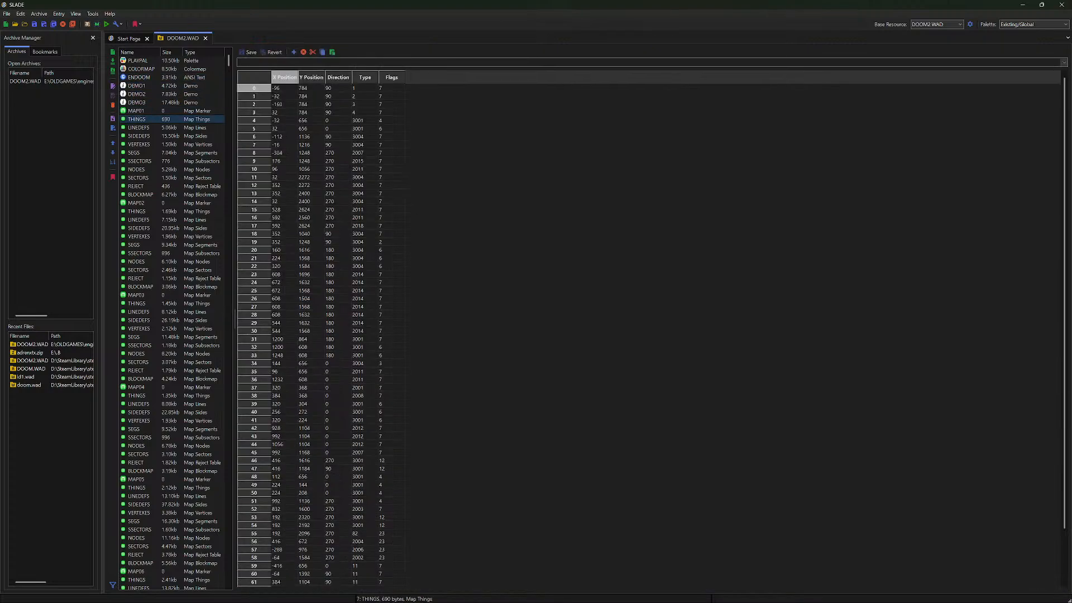
key(Up)
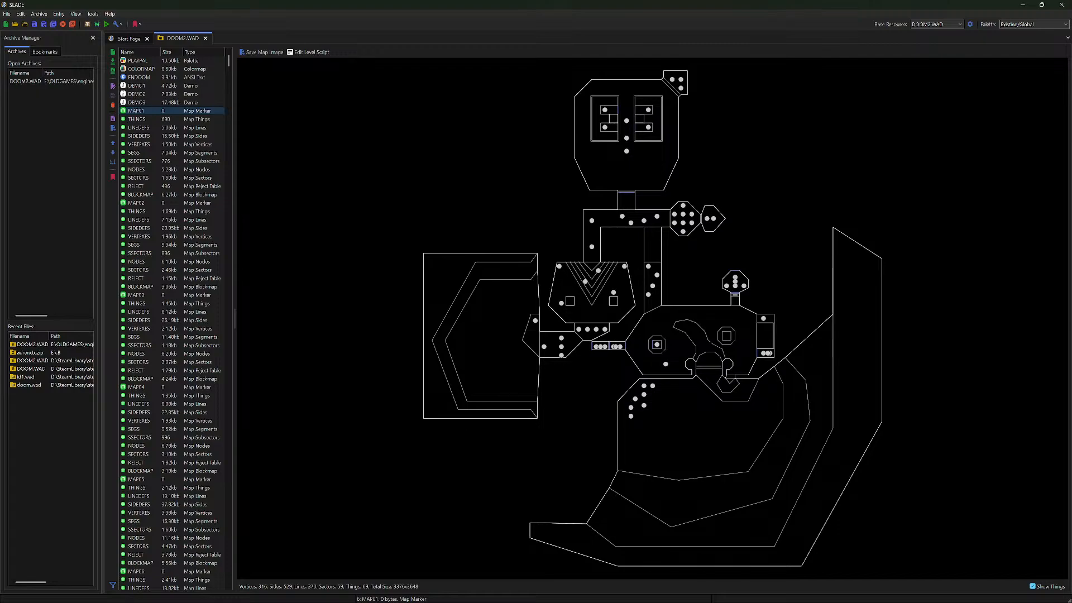
key(Down)
key(Down)
key(Down)
key(Down)
key(Down)
key(Down)
key(Down)
key(Down)
key(Down)
key(Down)
key(Down)
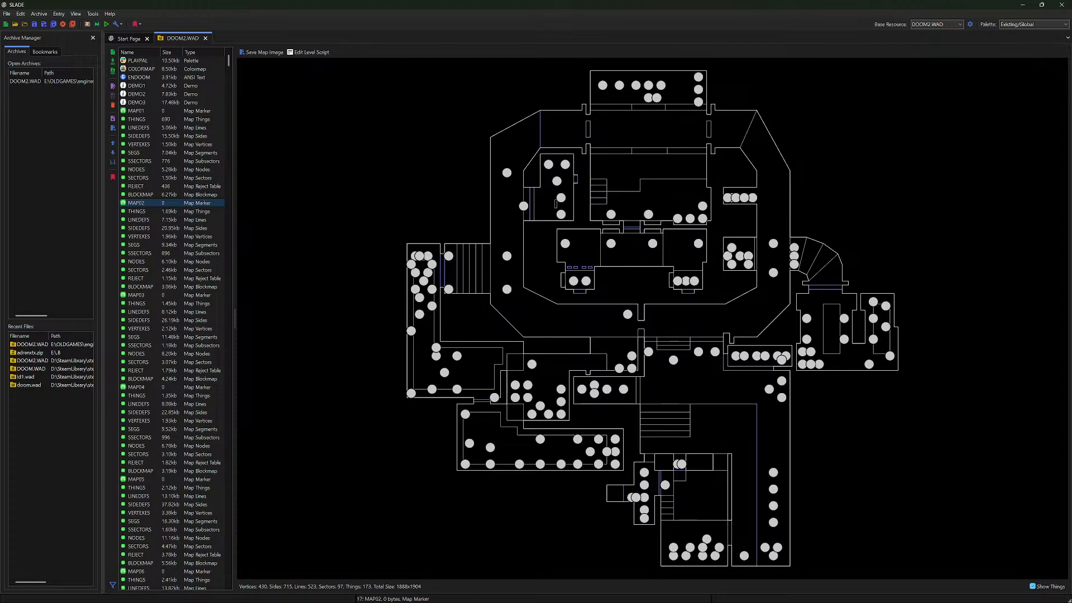
Find the sound entries after the maps and play the PC speaker sound DPPISTOL
scroll(172, 324, down, 3)
scroll(172, 323, down, 10)
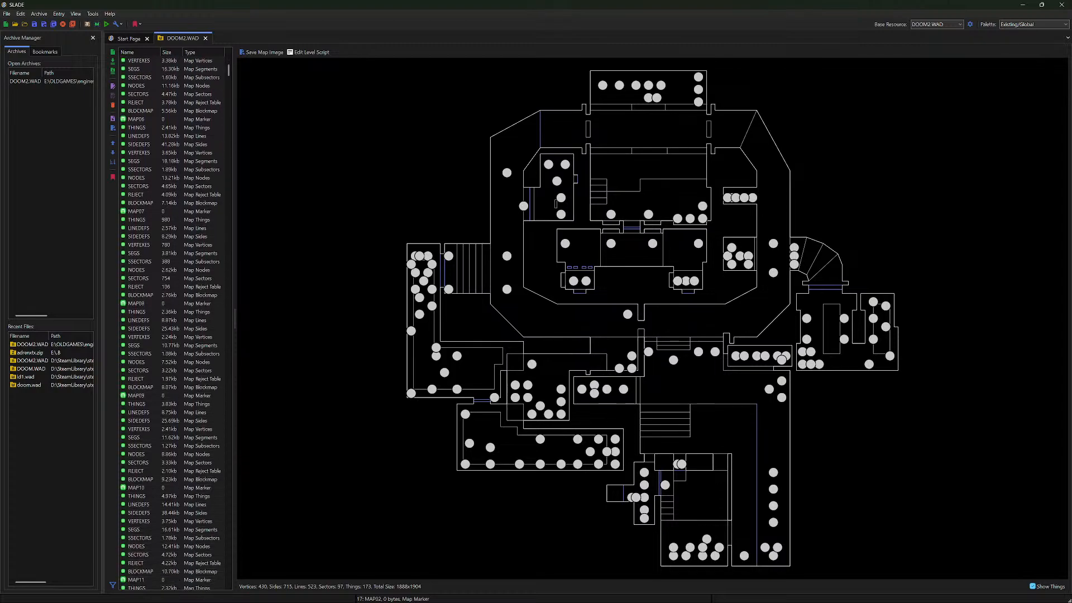
scroll(172, 323, down, 20)
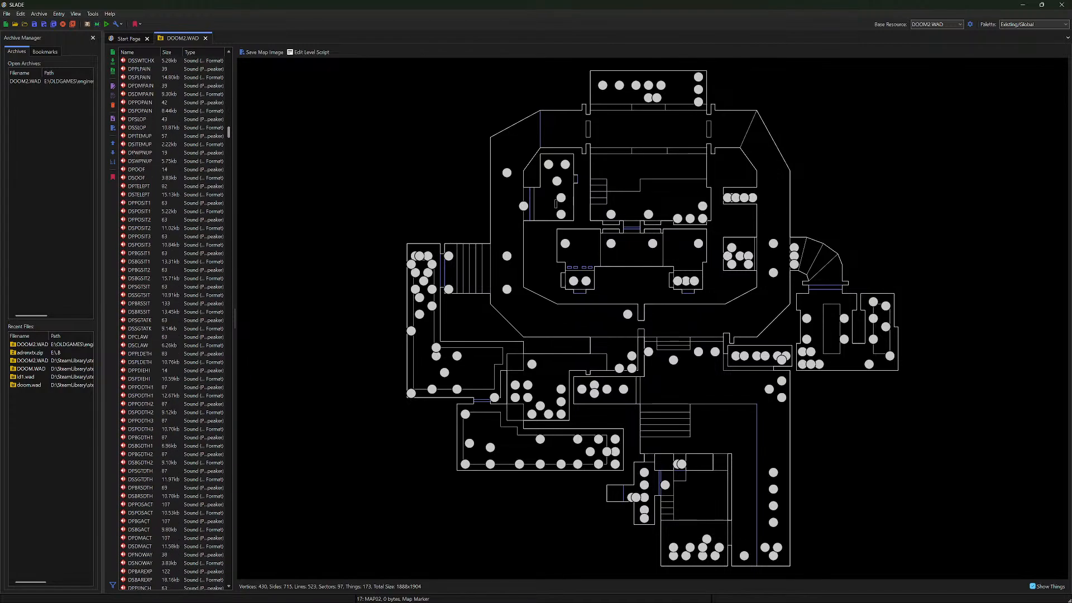
scroll(172, 324, up, 14)
click(140, 127)
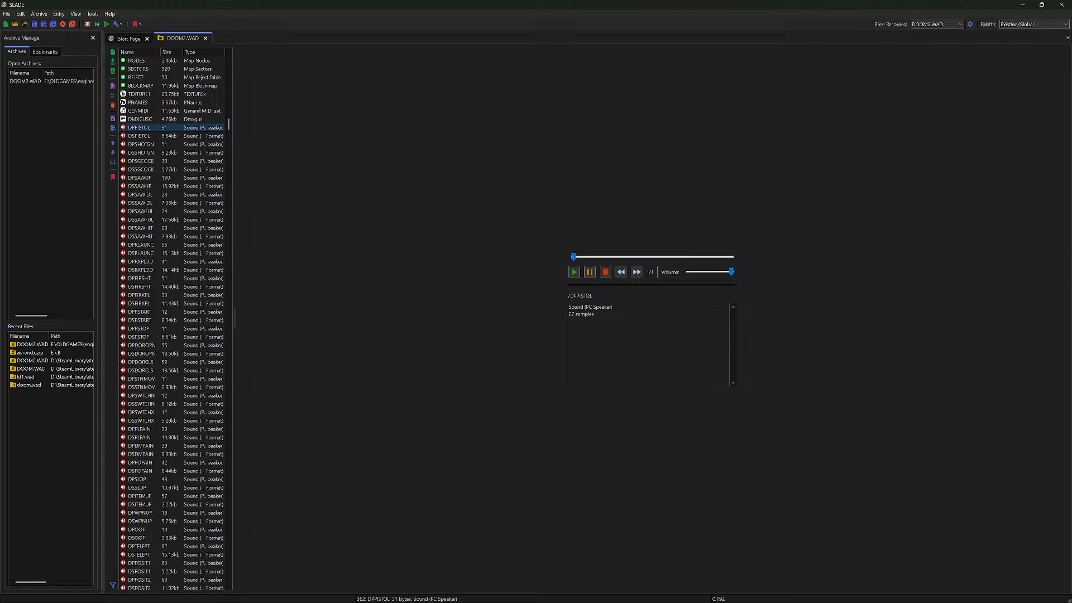
click(574, 272)
click(574, 272)
click(574, 272)
Play the Doom-format pistol sound DSPISTOL several times
click(140, 136)
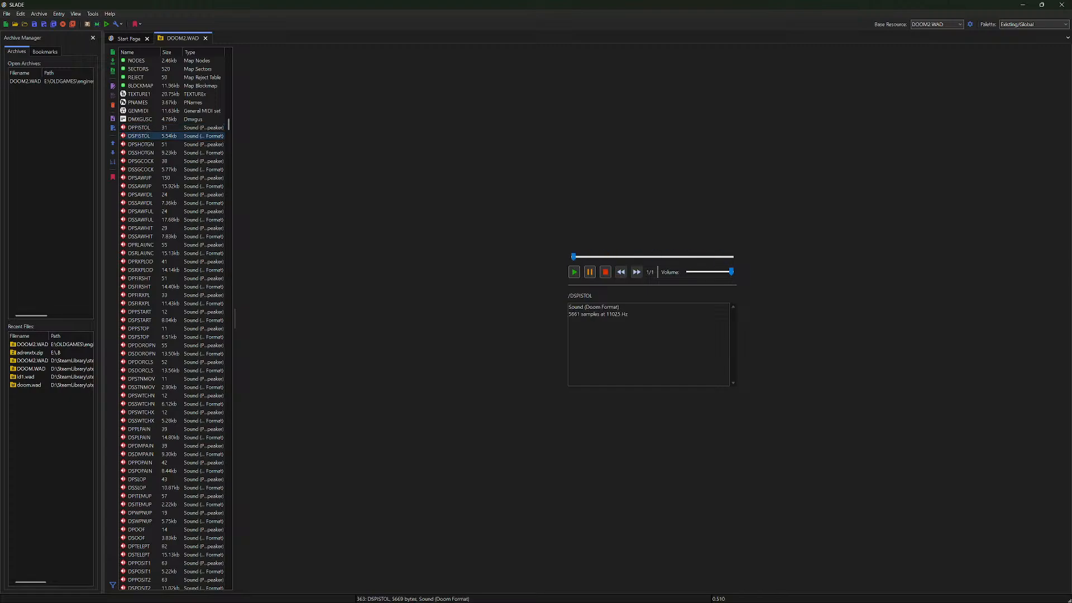
click(574, 271)
click(574, 271)
click(574, 271)
click(574, 272)
click(574, 272)
Compare the PC speaker and Doom-format versions of the pistol and shotgun sound entries
key(Down)
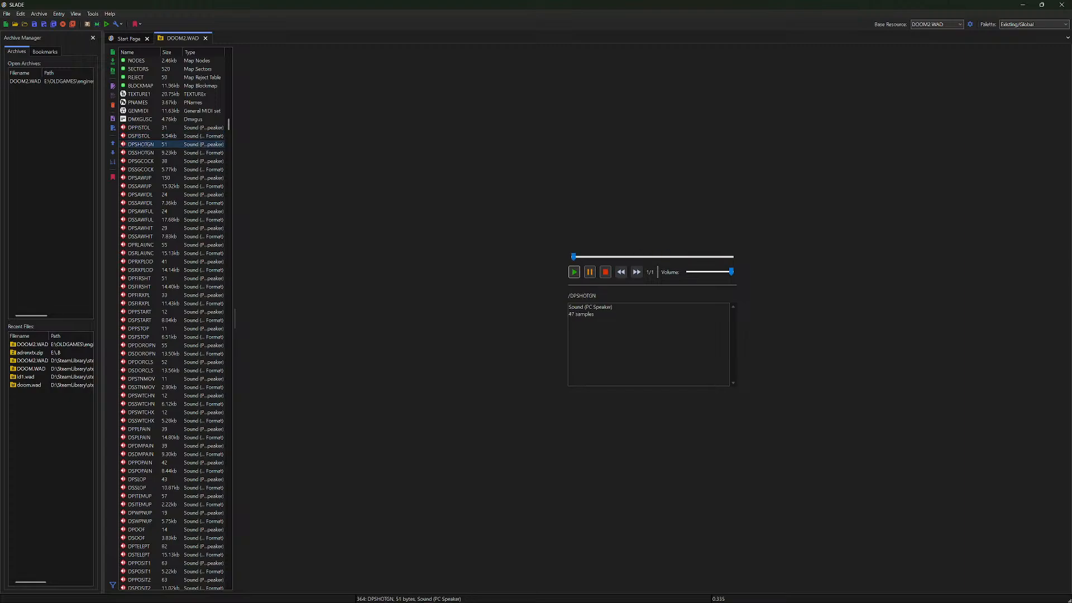
key(Down)
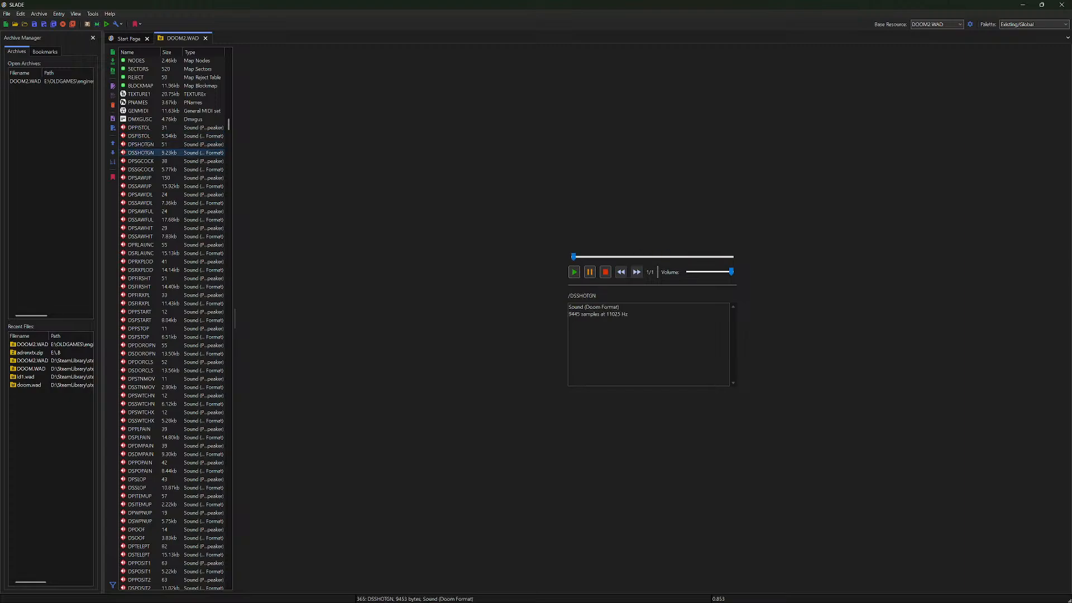
key(Up)
key(Up)
key(Up)
key(Down)
key(Up)
key(Down)
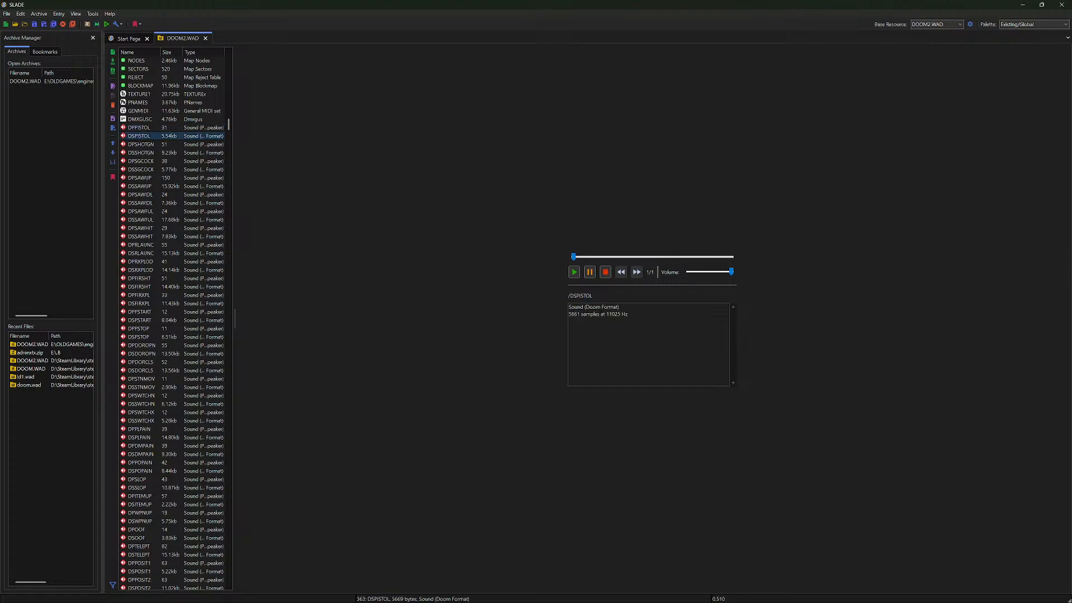
key(Up)
key(Down)
key(Up)
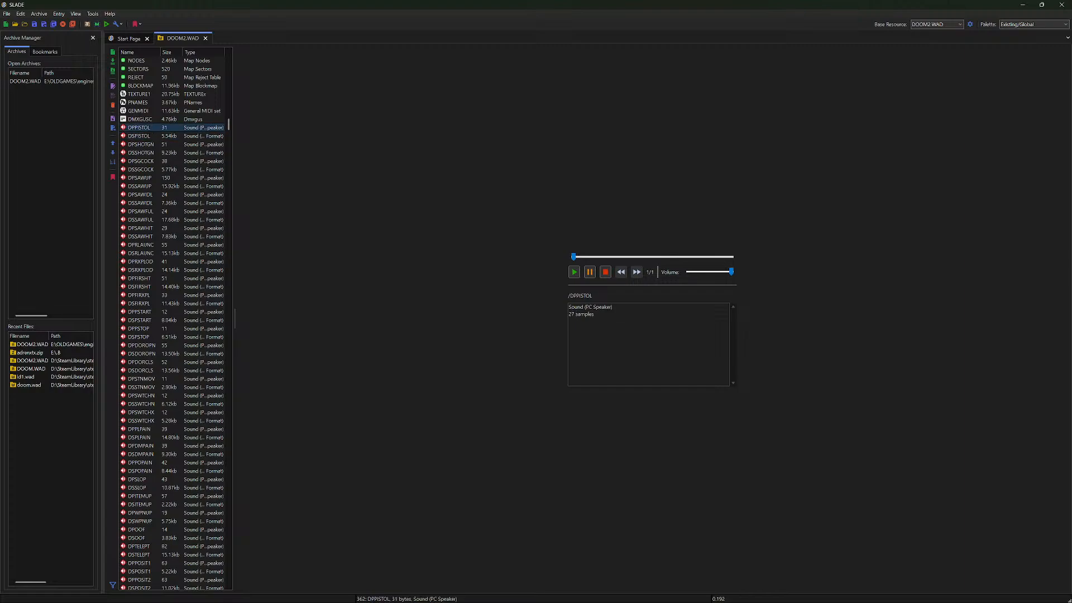
key(Down)
key(Up)
key(Down)
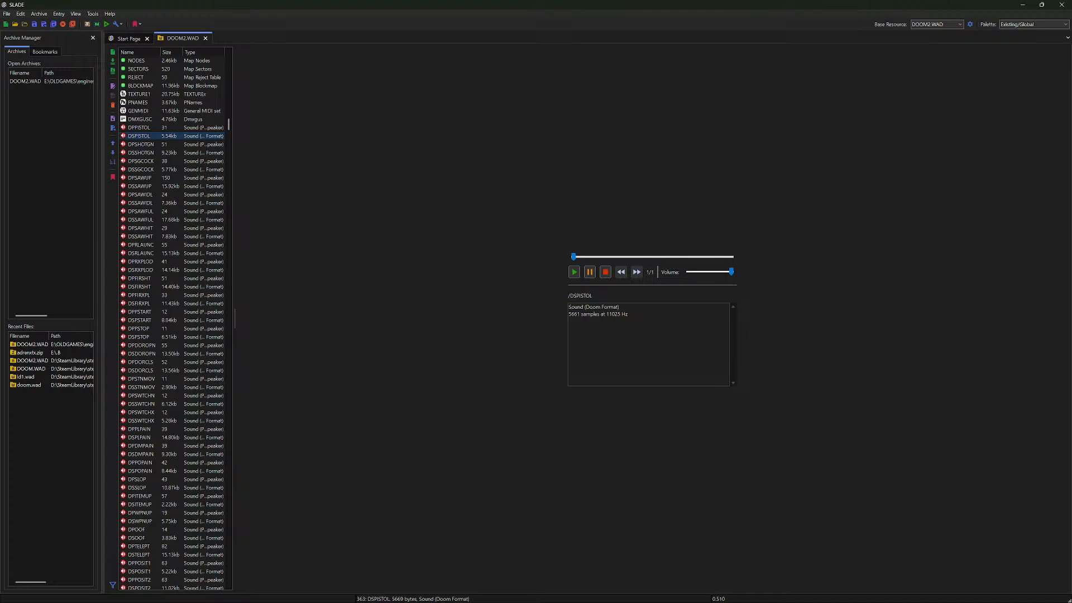
key(Up)
key(Down)
key(Up)
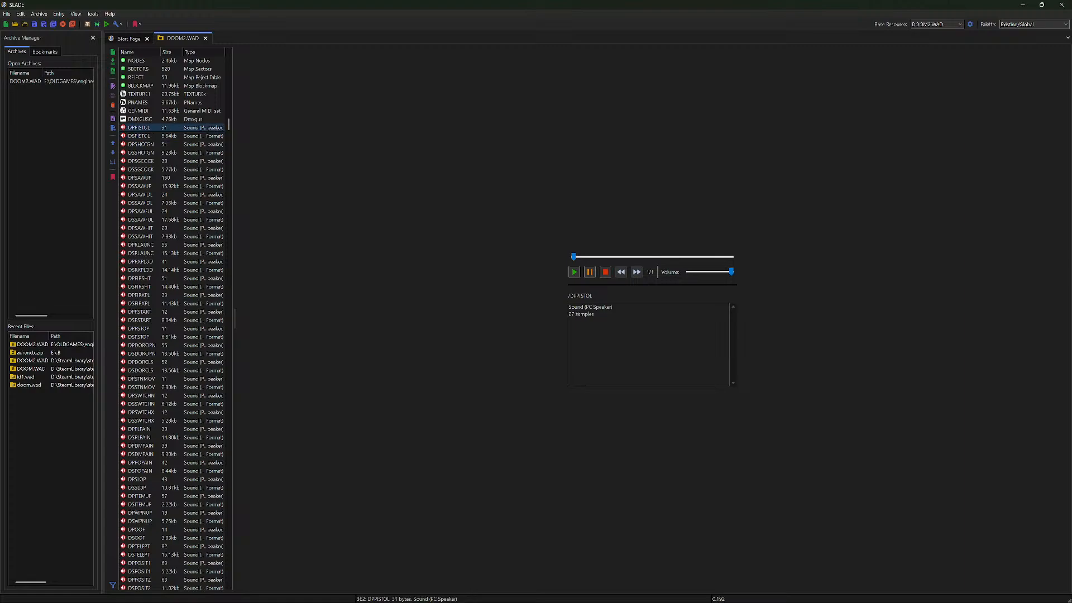
key(Down)
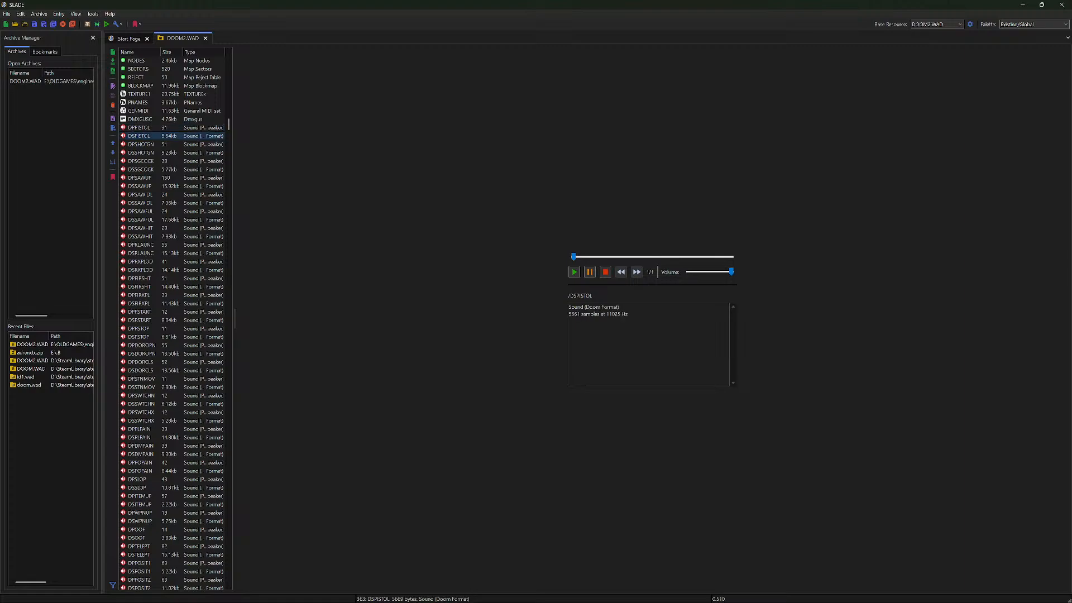
Play the sounds DSPISTOL, DSSAWUP and DPSAWIDL
click(574, 272)
click(141, 186)
click(574, 272)
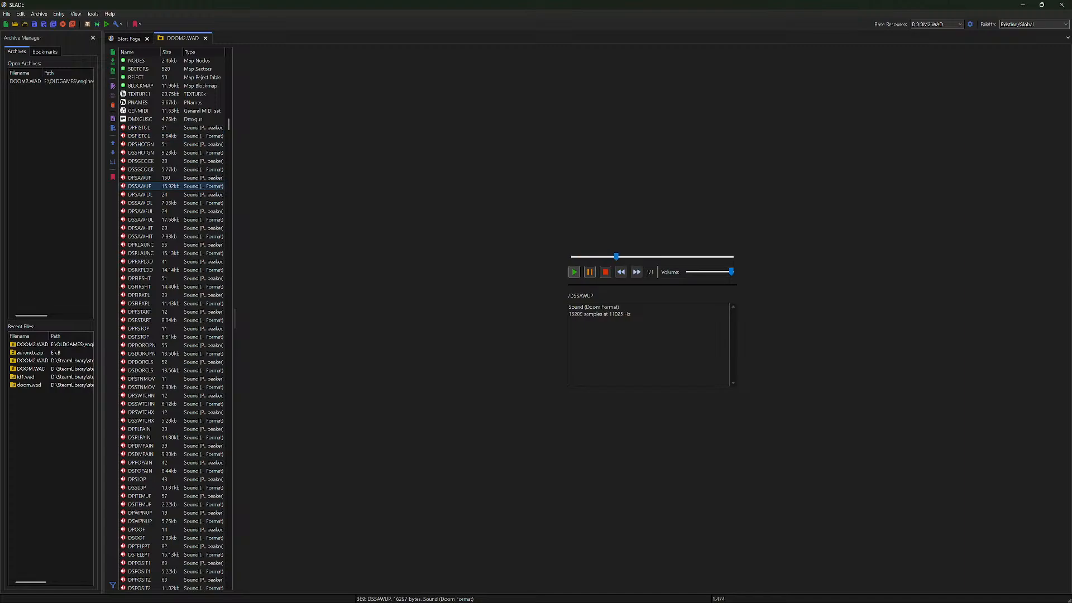
click(140, 195)
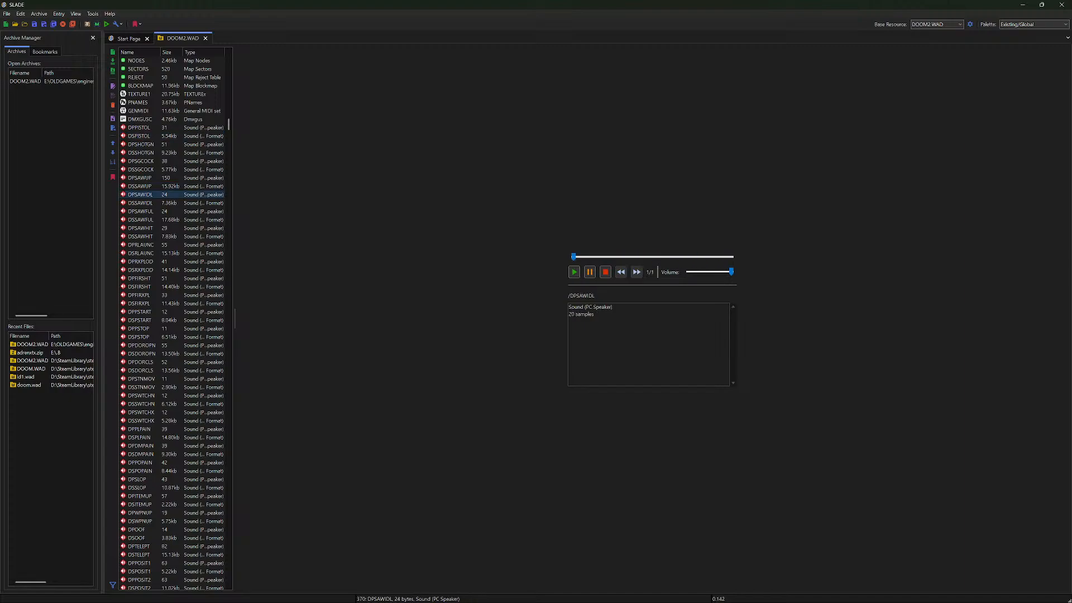
click(574, 271)
click(574, 272)
Browse past the sounds and music to preview interface graphics such as WIMSTT and M_SFXVOL
scroll(173, 324, down, 20)
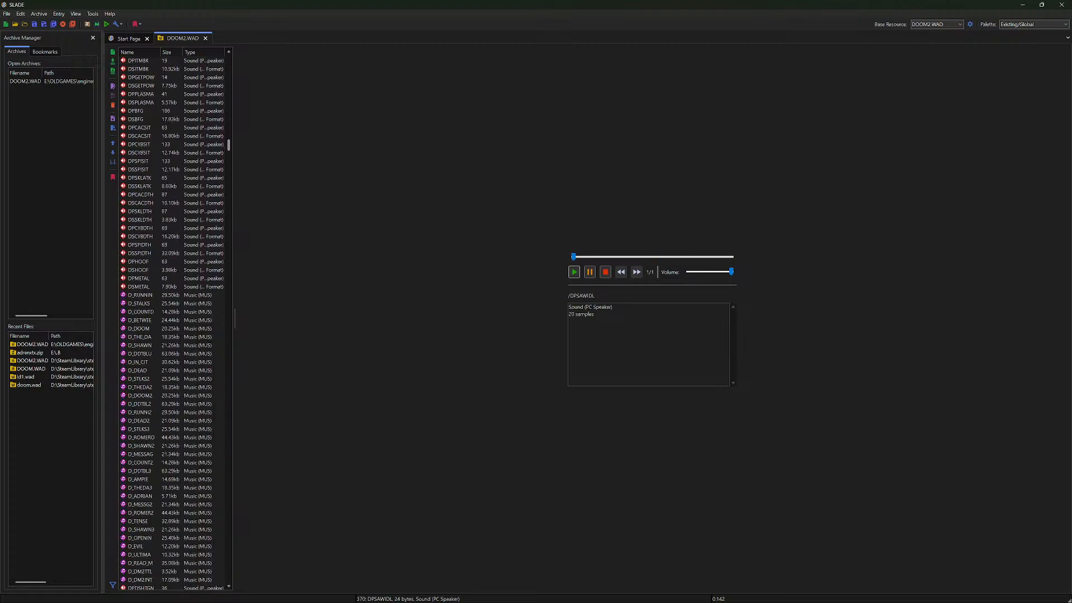
drag(228, 145, 229, 209)
click(141, 153)
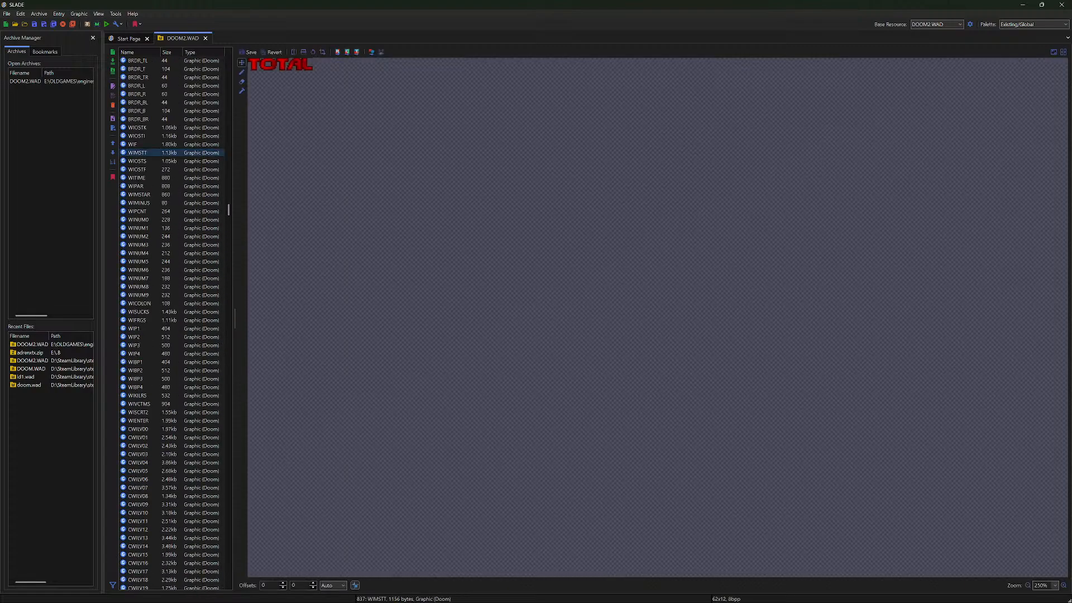
scroll(141, 162, up, 3)
click(141, 169)
scroll(141, 170, up, 3)
click(141, 169)
scroll(141, 169, up, 3)
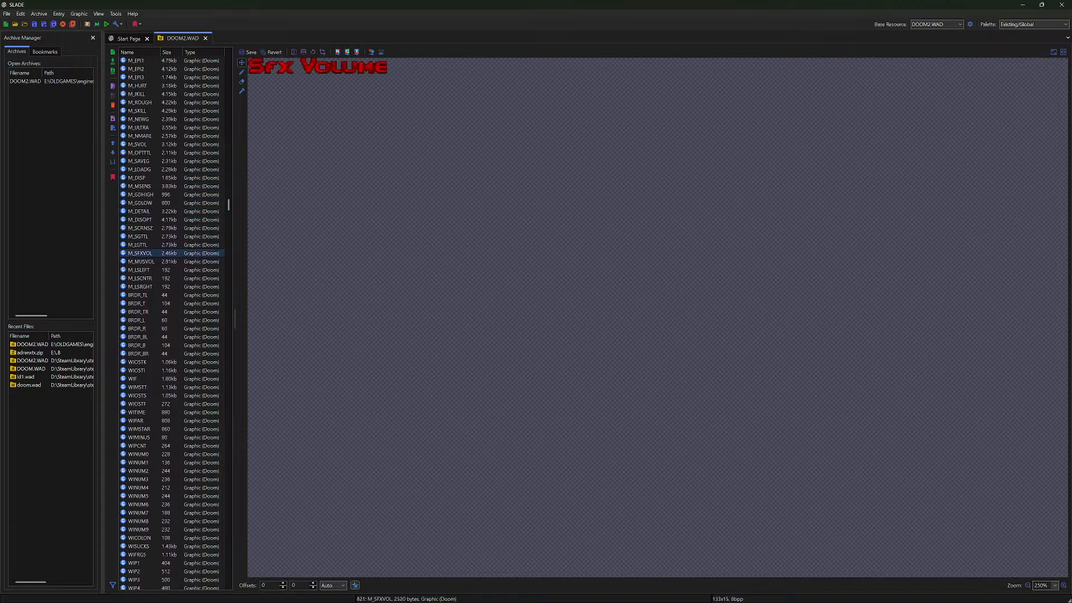
scroll(141, 178, up, 1)
Preview the status bar face graphics, including STFEVL4 and STFTR10
click(140, 178)
scroll(140, 178, up, 3)
click(141, 177)
scroll(141, 177, up, 8)
click(140, 178)
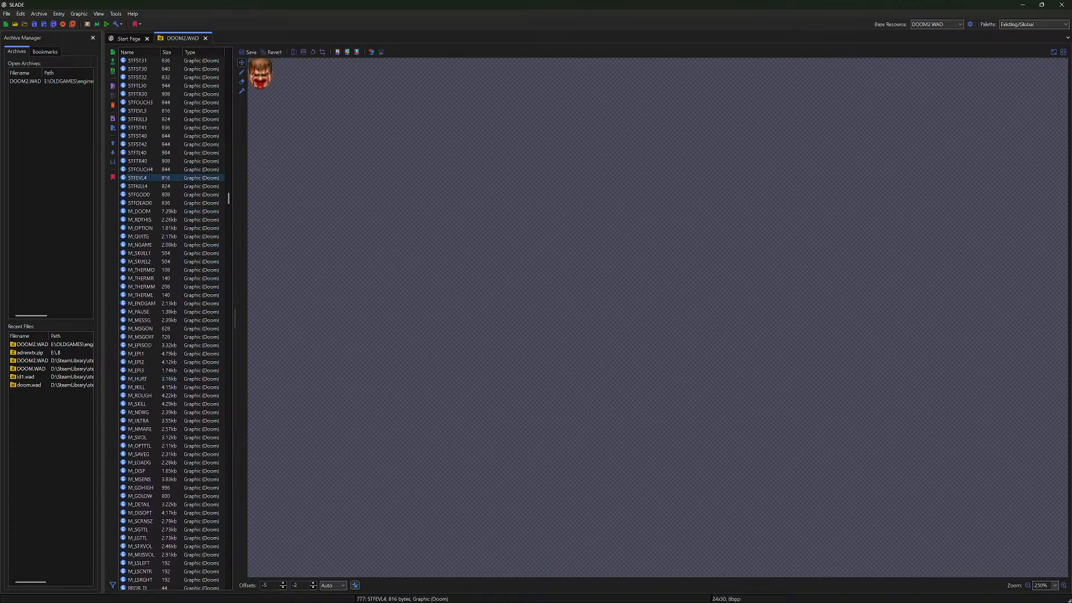
click(141, 136)
scroll(141, 135, up, 8)
click(141, 161)
scroll(141, 161, up, 1)
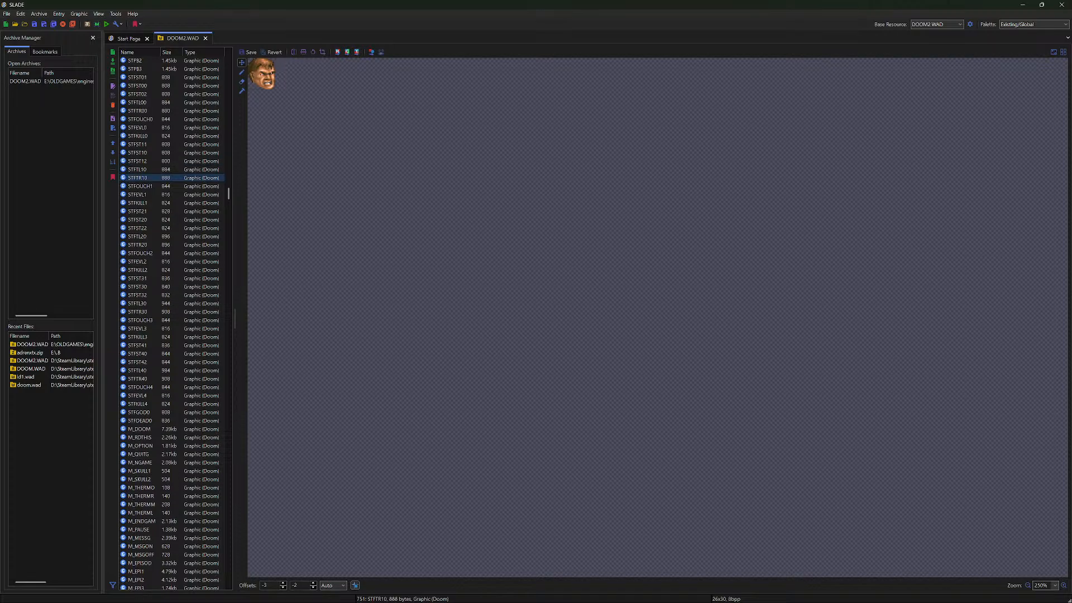
scroll(141, 161, up, 4)
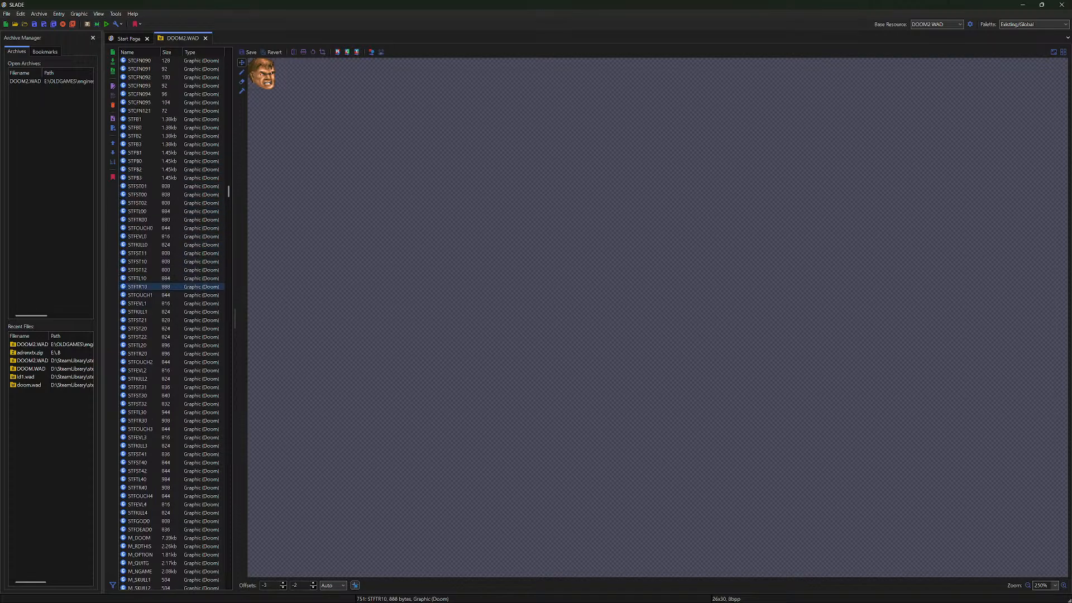
Preview the wall patch graphics, including WALL04_2 and W112_1, and look through the remaining patch entries
scroll(140, 161, up, 13)
drag(229, 185, 228, 475)
click(140, 252)
click(141, 245)
click(141, 211)
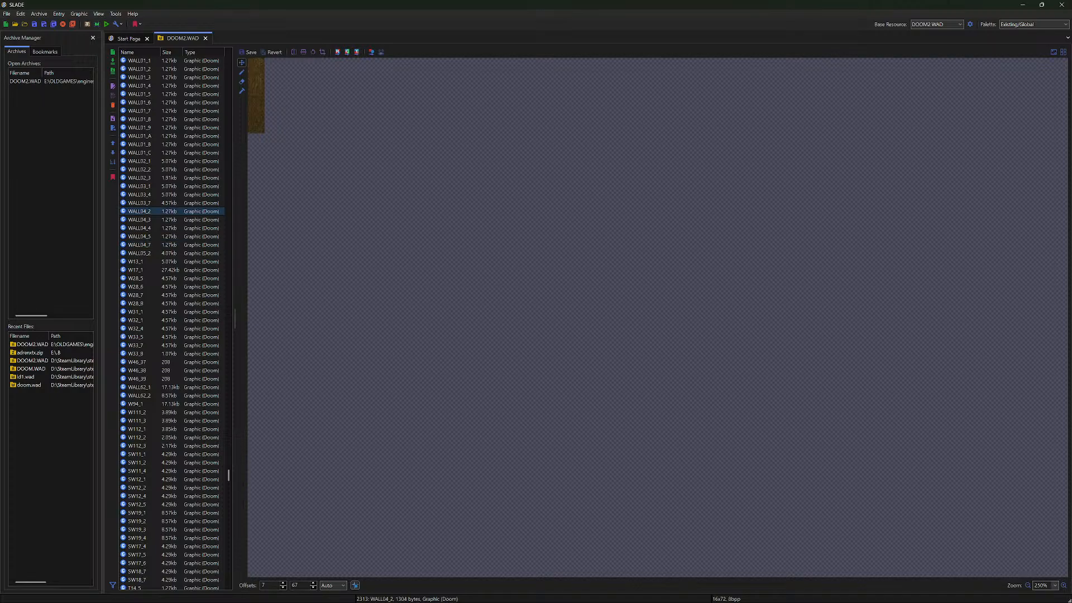
scroll(141, 211, down, 1)
scroll(139, 301, down, 4)
click(140, 302)
scroll(139, 302, down, 10)
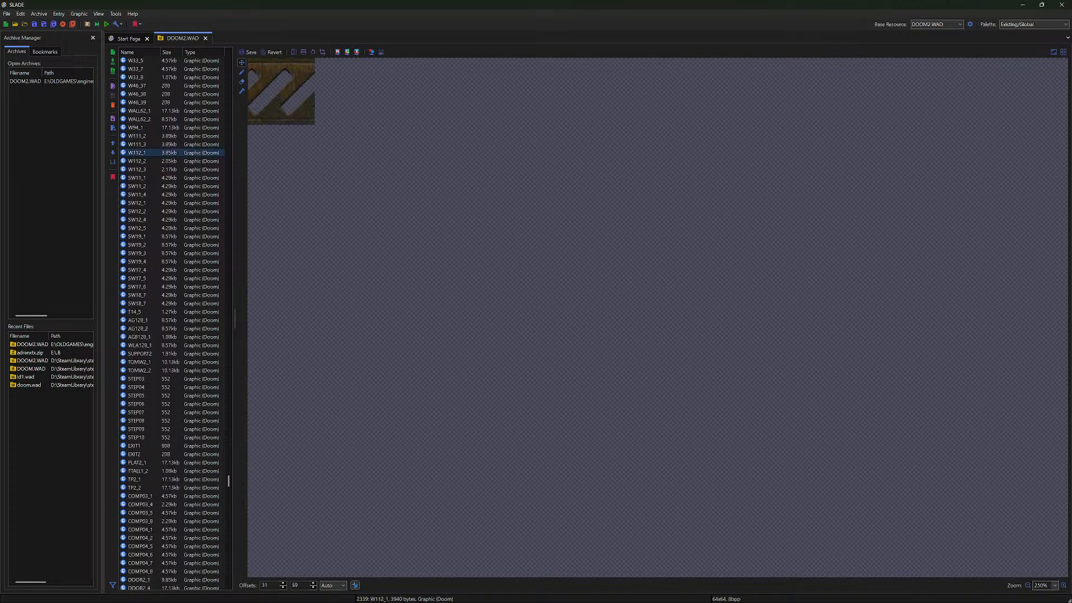
scroll(139, 301, down, 9)
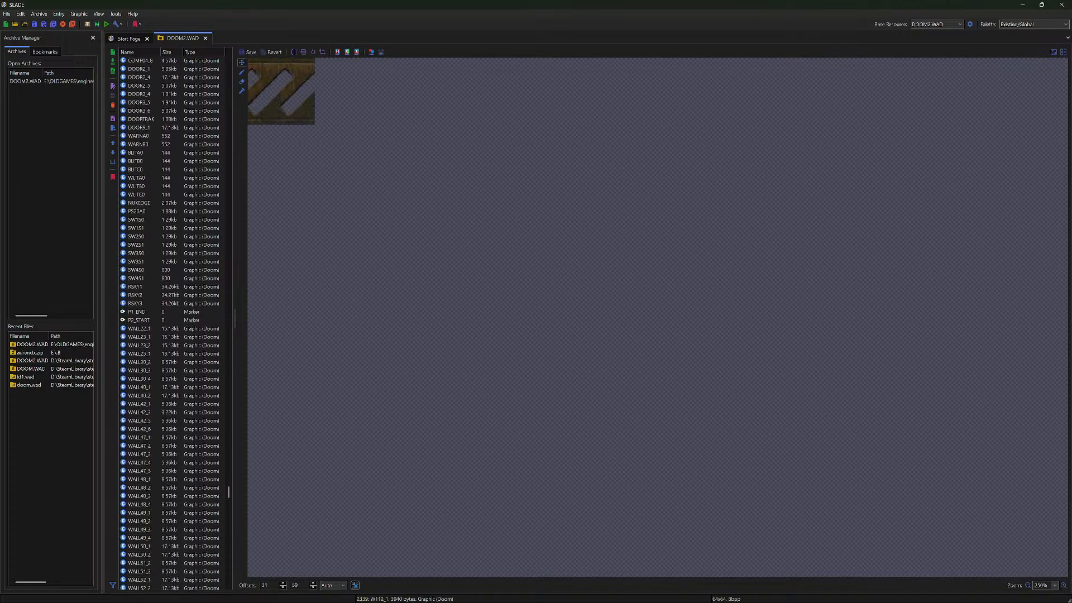
Return to the start of the DOOM2.WAD entry list and open the MAP01.wad archive as well
drag(228, 495, 228, 57)
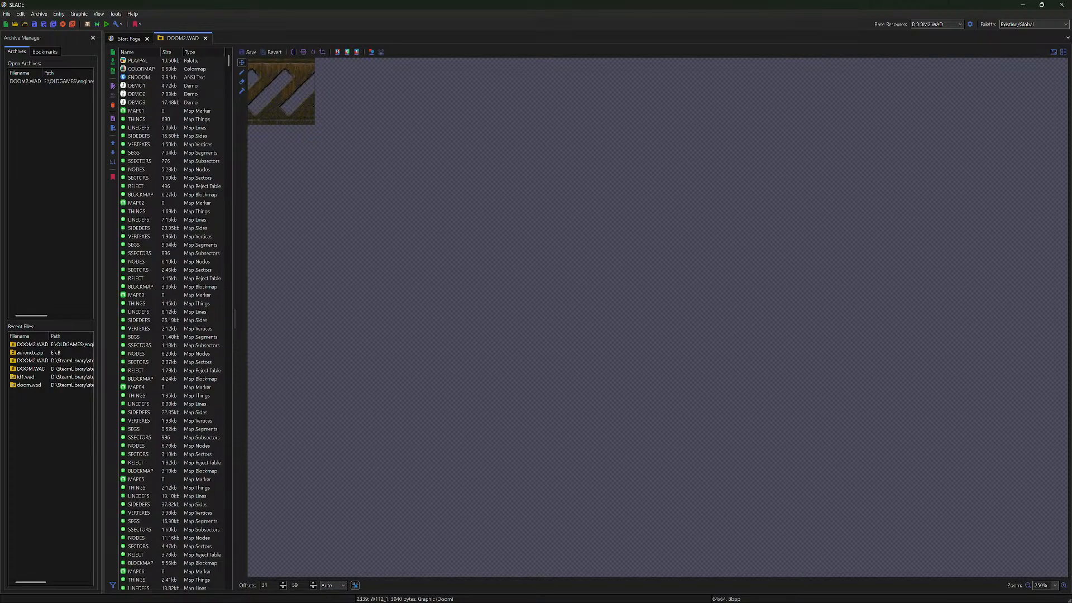
click(7, 14)
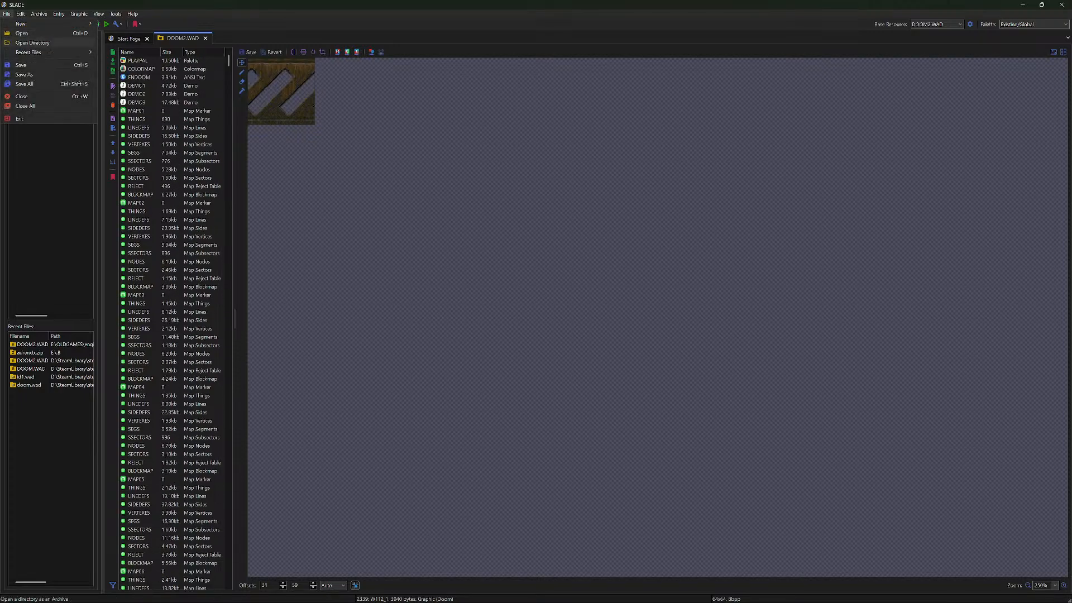
key(Return)
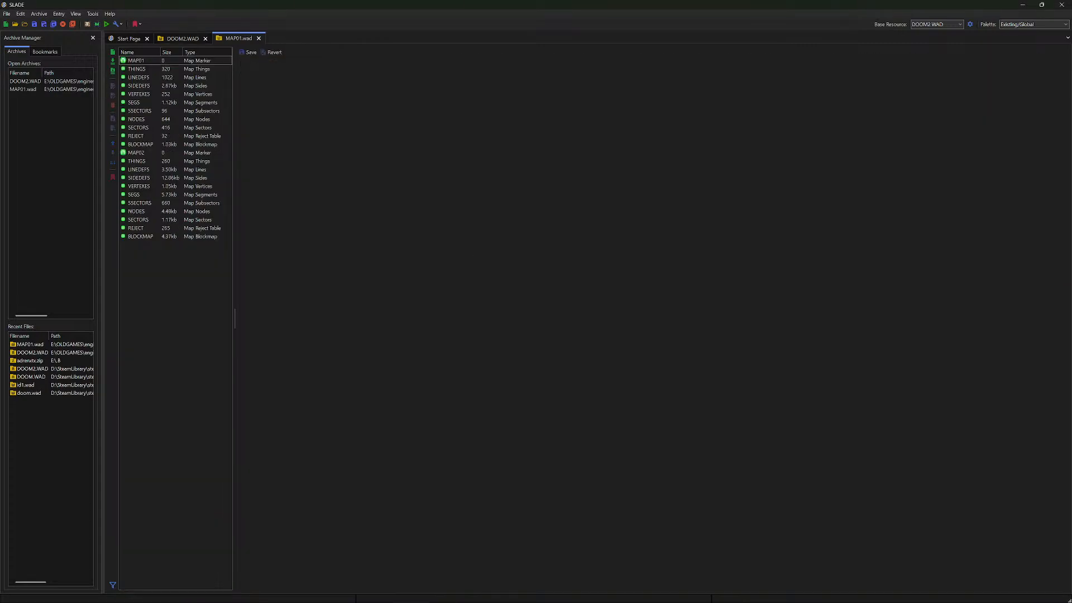
Preview the MAP01 layout and examine its map data entries, from THINGS and LINEDEFS through NODES and SECTORS
click(136, 61)
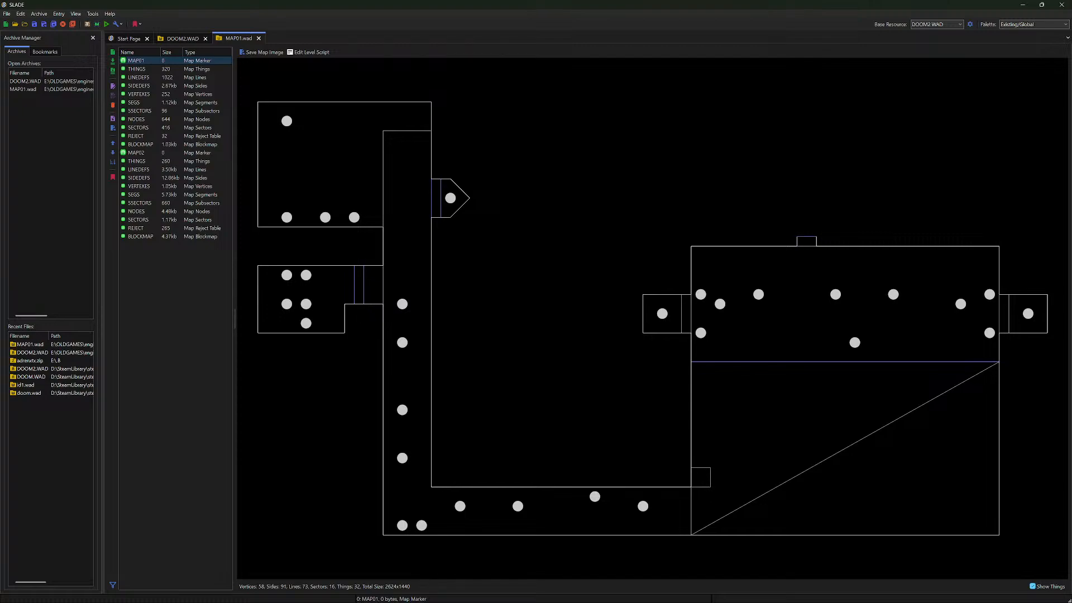
click(136, 69)
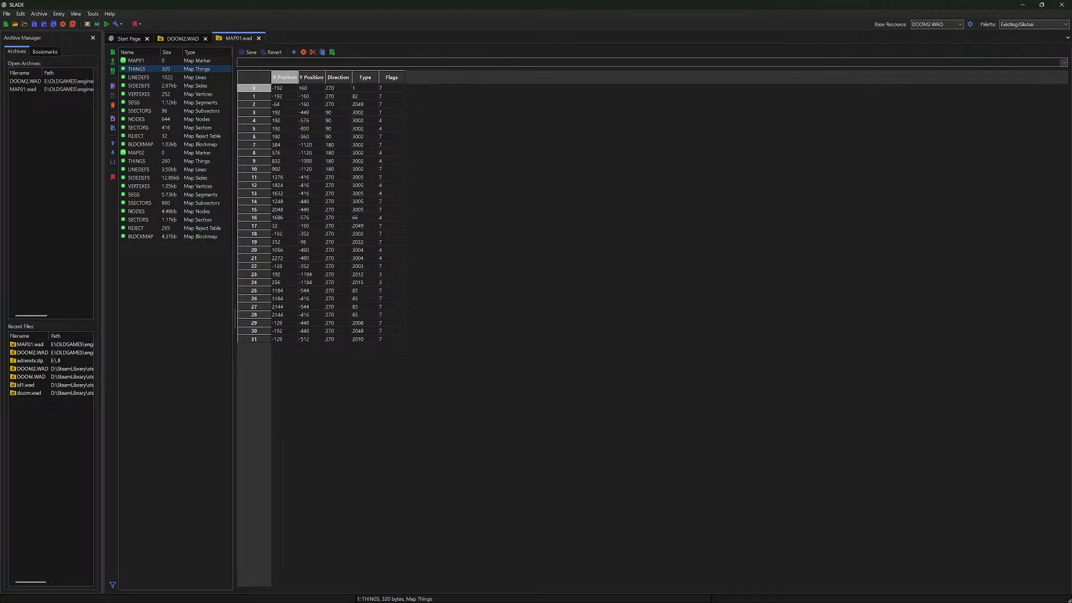
click(138, 77)
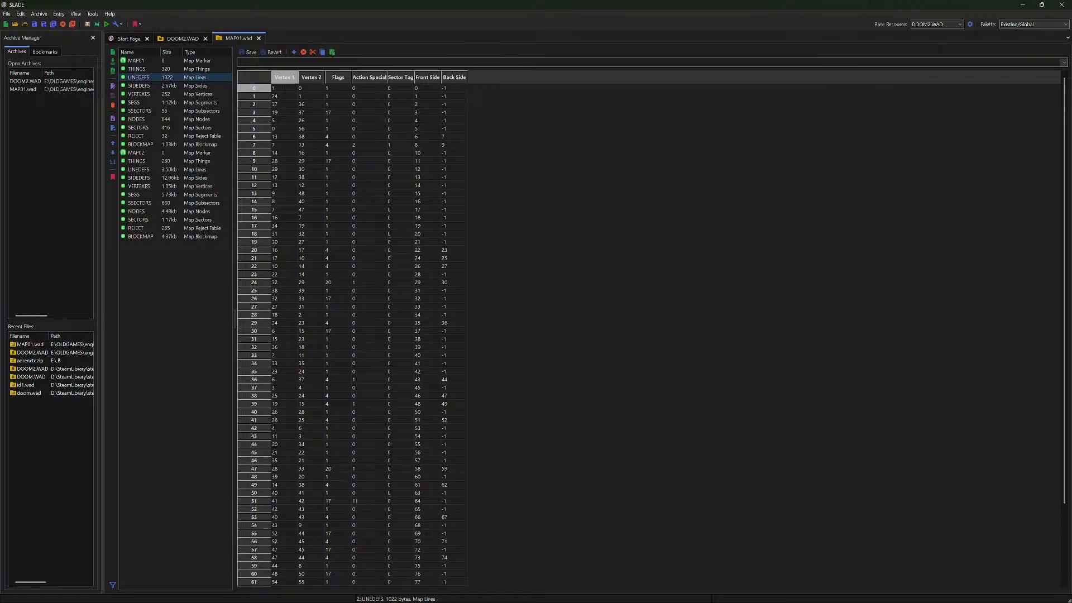
click(139, 85)
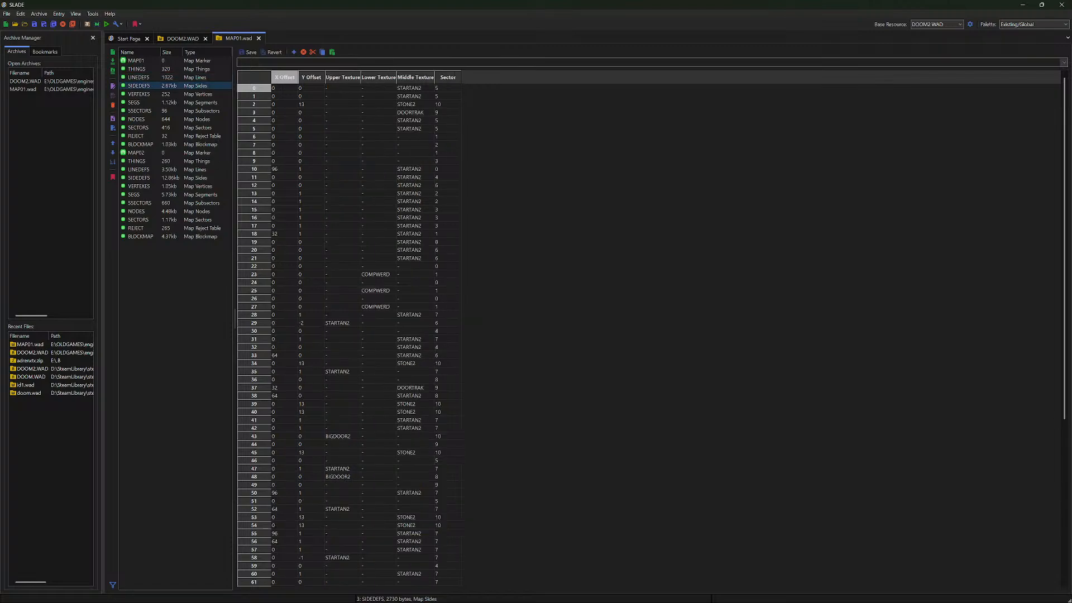
click(139, 94)
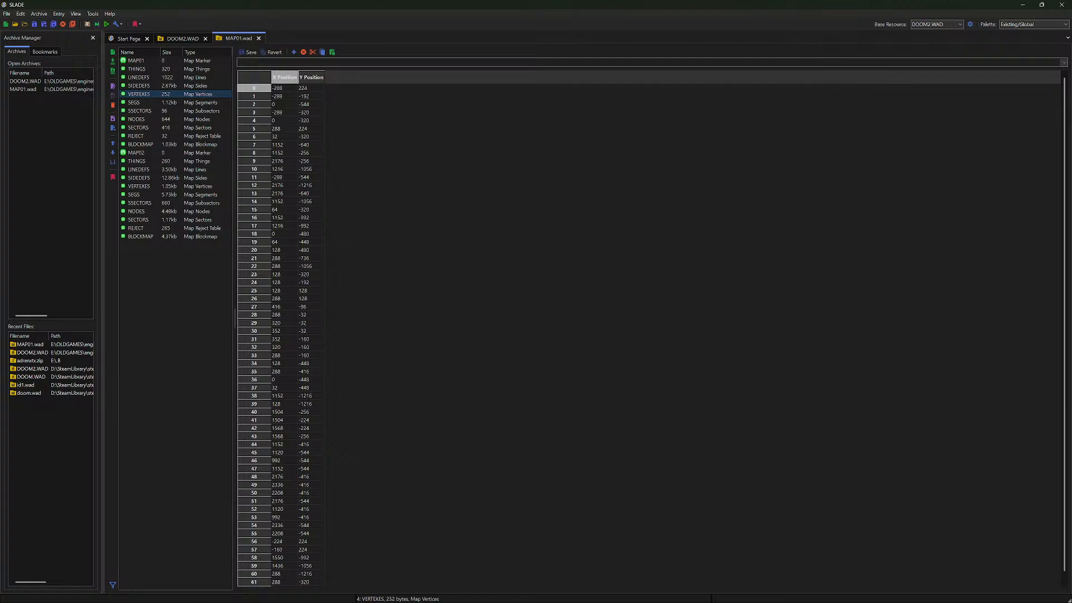
click(139, 102)
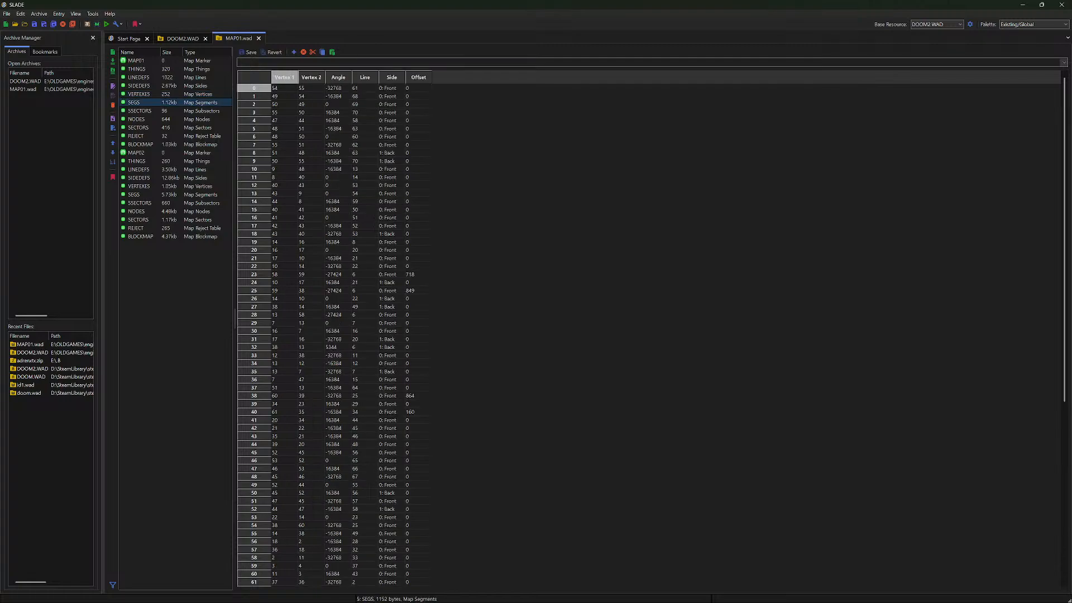
click(139, 110)
click(136, 119)
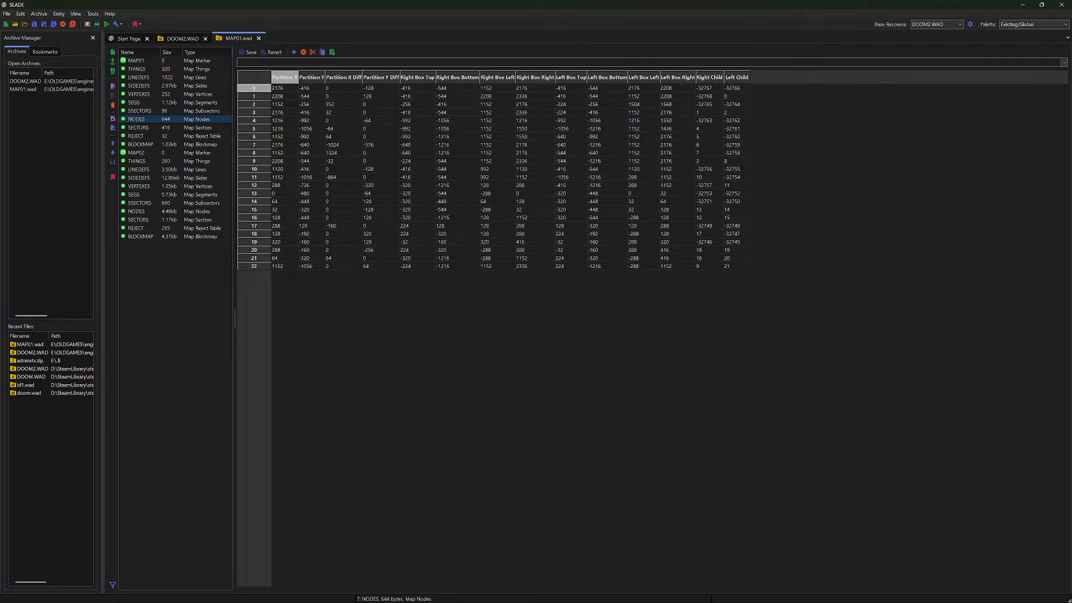
click(139, 127)
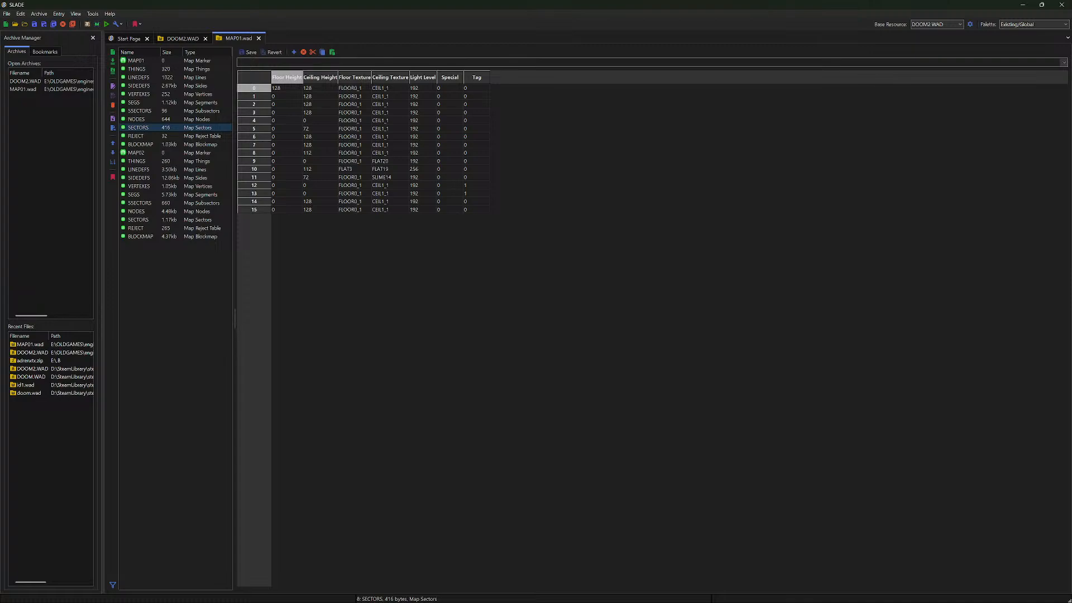
Preview the MAP02 layout and examine its map data entries, from THINGS and LINEDEFS through to BLOCKMAP
click(136, 152)
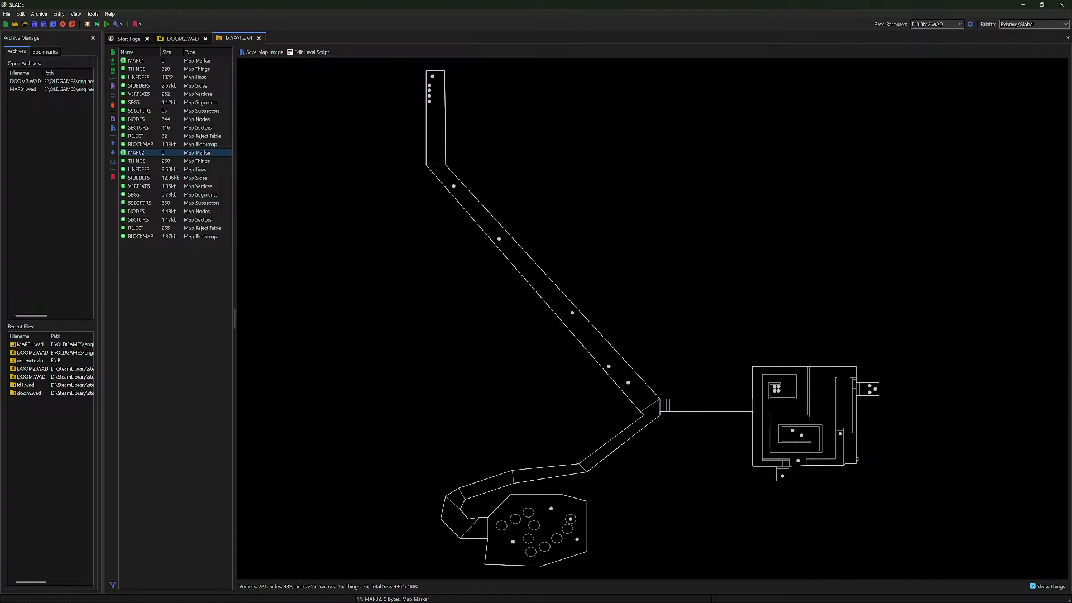
click(138, 161)
click(138, 169)
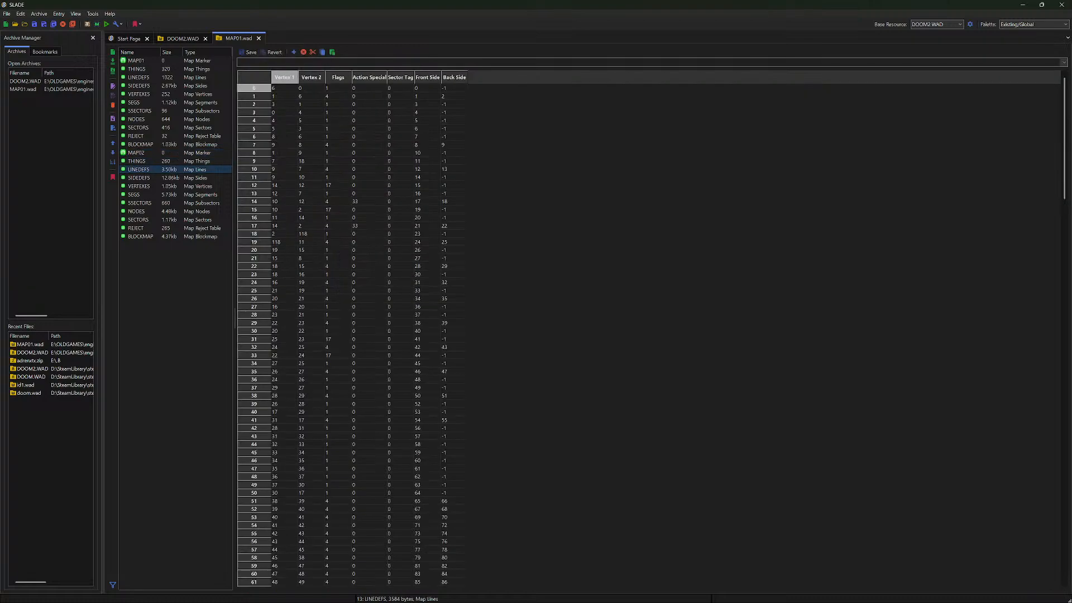
click(139, 186)
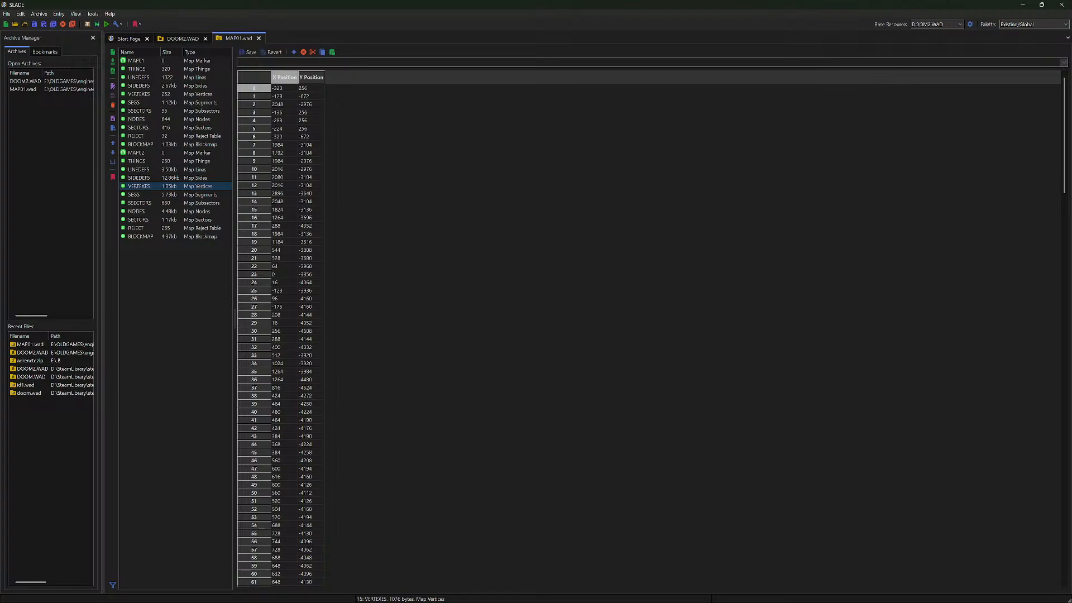
click(139, 203)
click(134, 195)
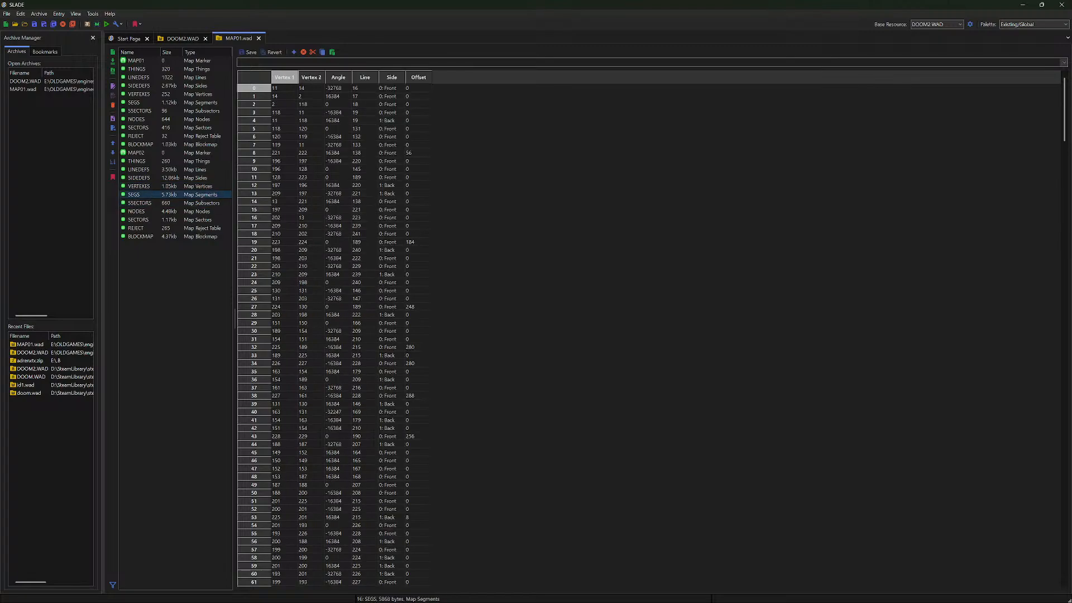
key(Down)
key(Down)
key(Down)
key(Down)
key(Down)
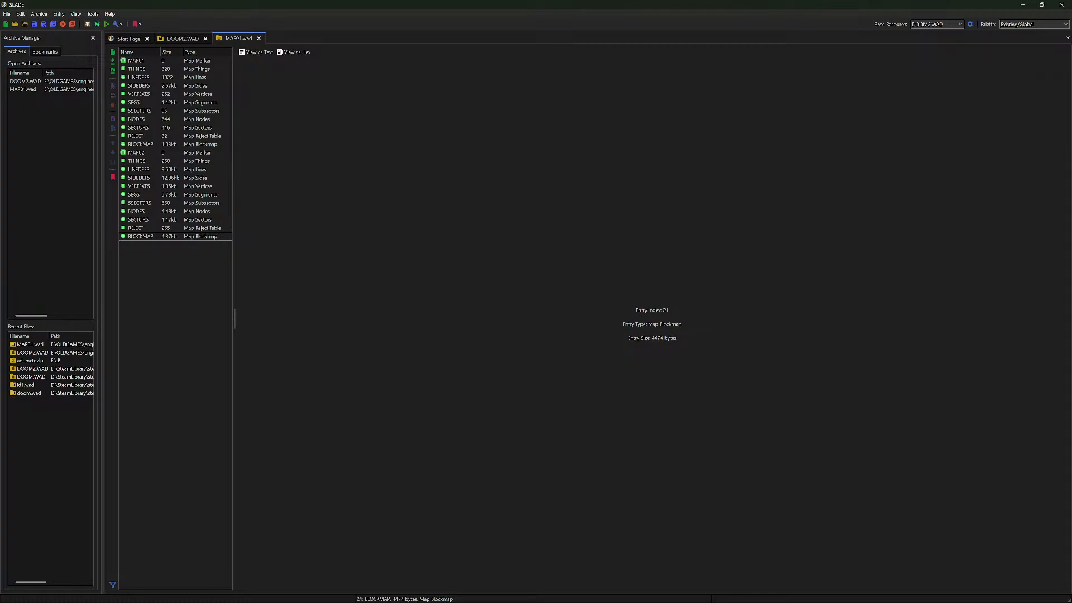
Create an empty marker entry named FF_START at the end of the MAP01.wad entry list
right_click(175, 258)
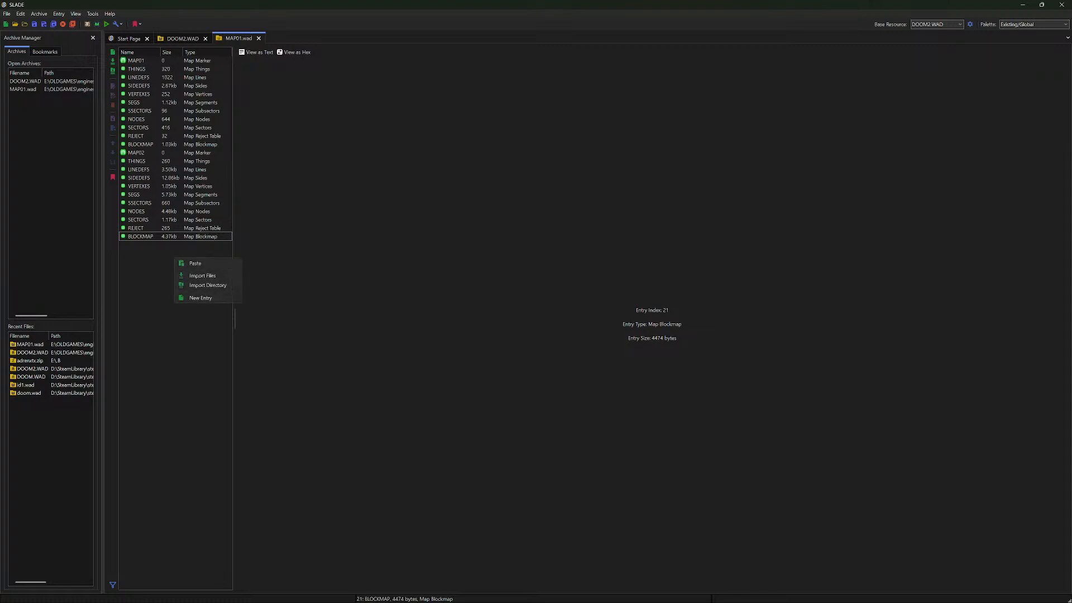
click(200, 297)
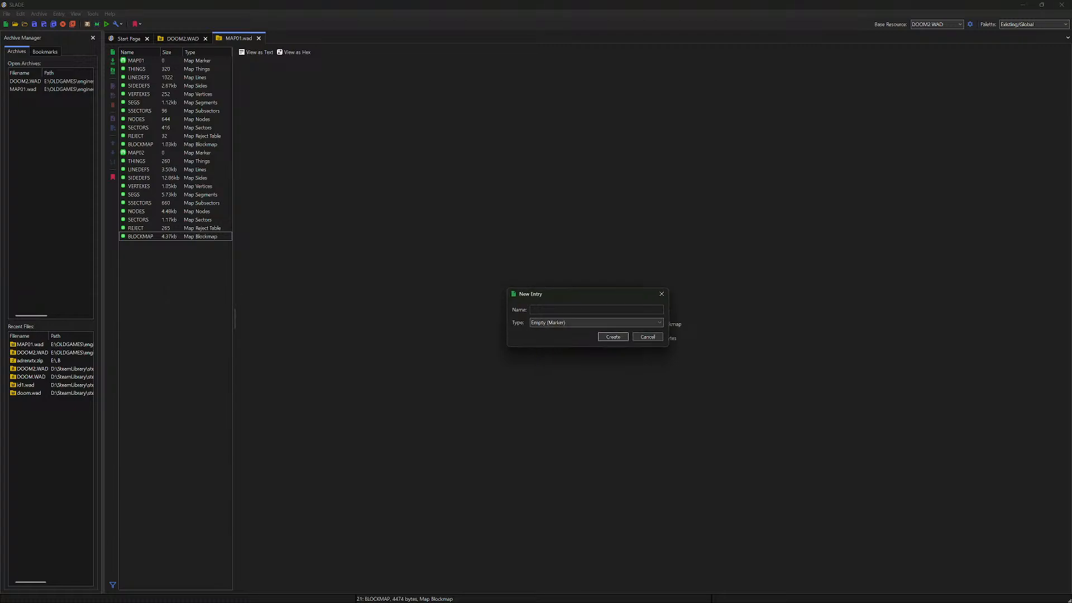
drag(542, 294, 355, 263)
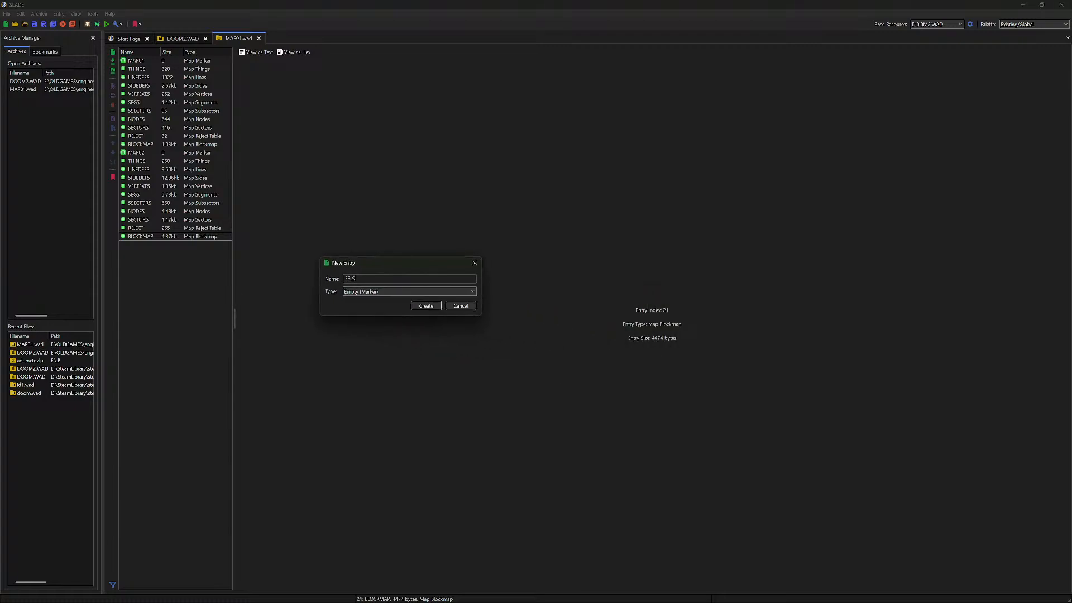
text(FF_START)
key(Return)
Create an empty marker entry named F_END below FF_START in MAP01.wad
right_click(202, 290)
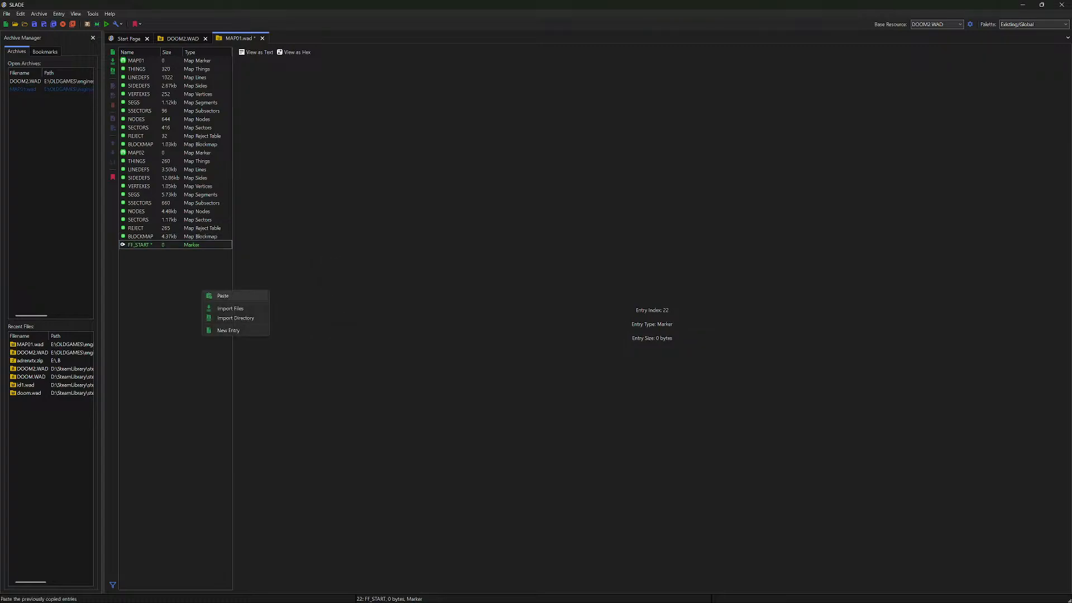
click(226, 330)
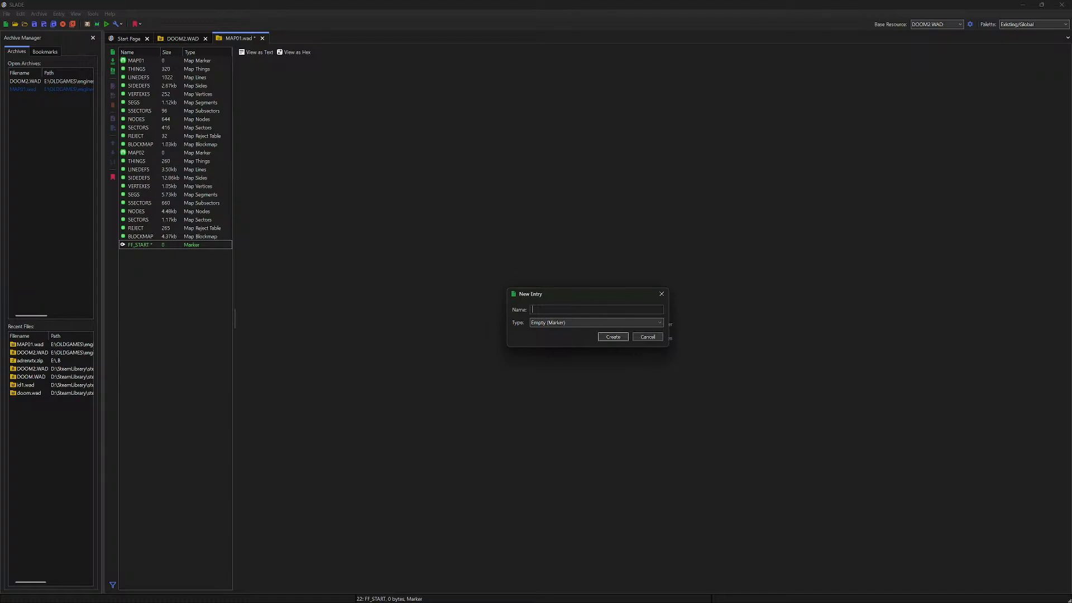
text(F_END)
key(Return)
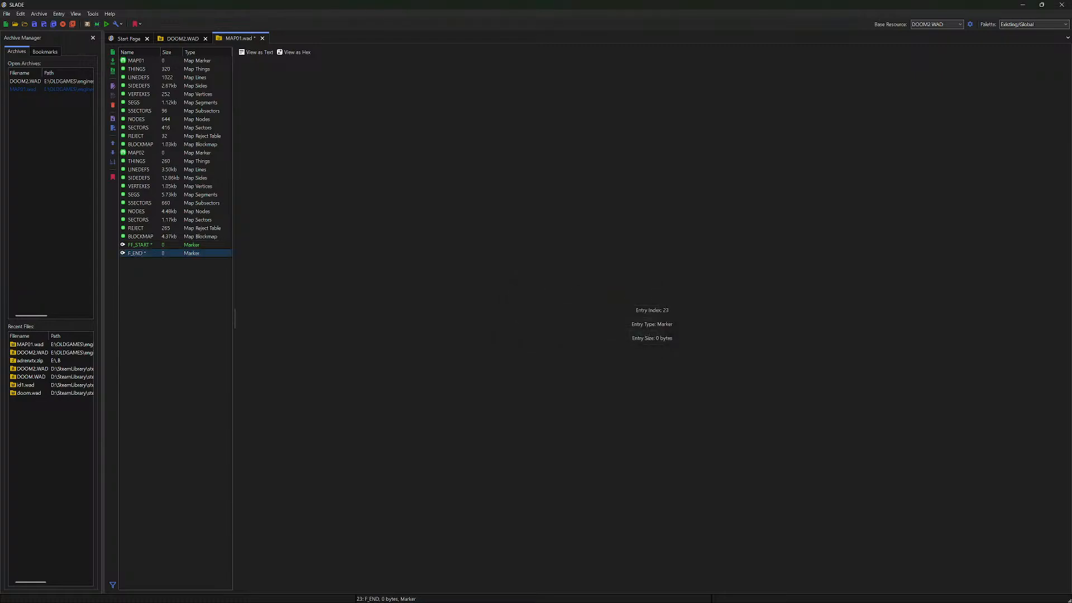
click(175, 312)
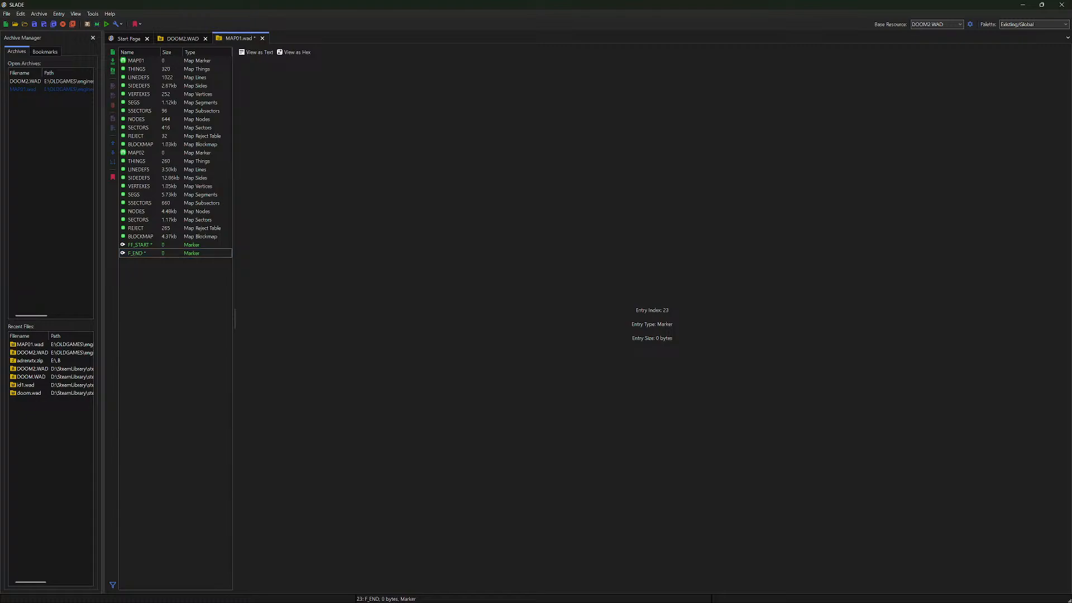
Create an empty marker entry named PP_START below F_END in MAP01.wad
right_click(182, 273)
click(209, 291)
right_click(191, 274)
click(226, 313)
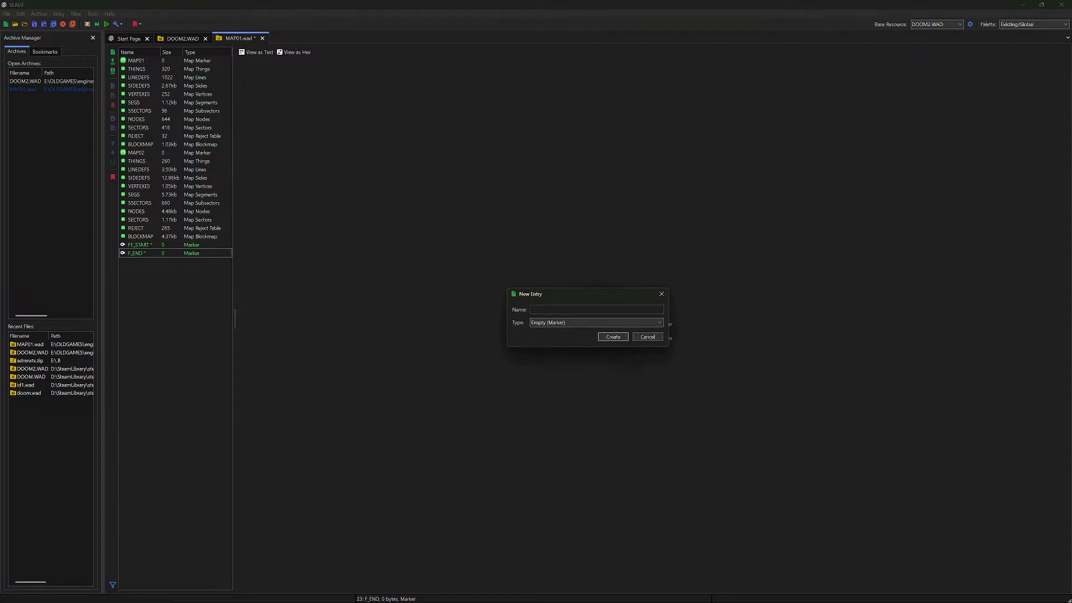
text(FF_STAR)
key(Return)
Create an empty marker entry named PP_END below PP_START and save the MAP01.wad archive
right_click(186, 291)
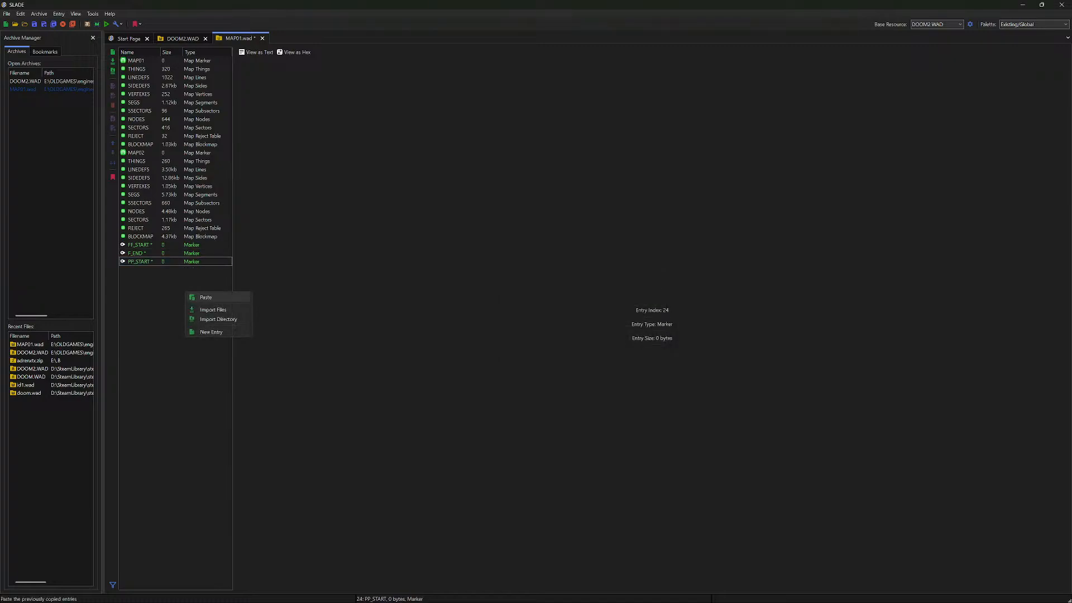
click(211, 332)
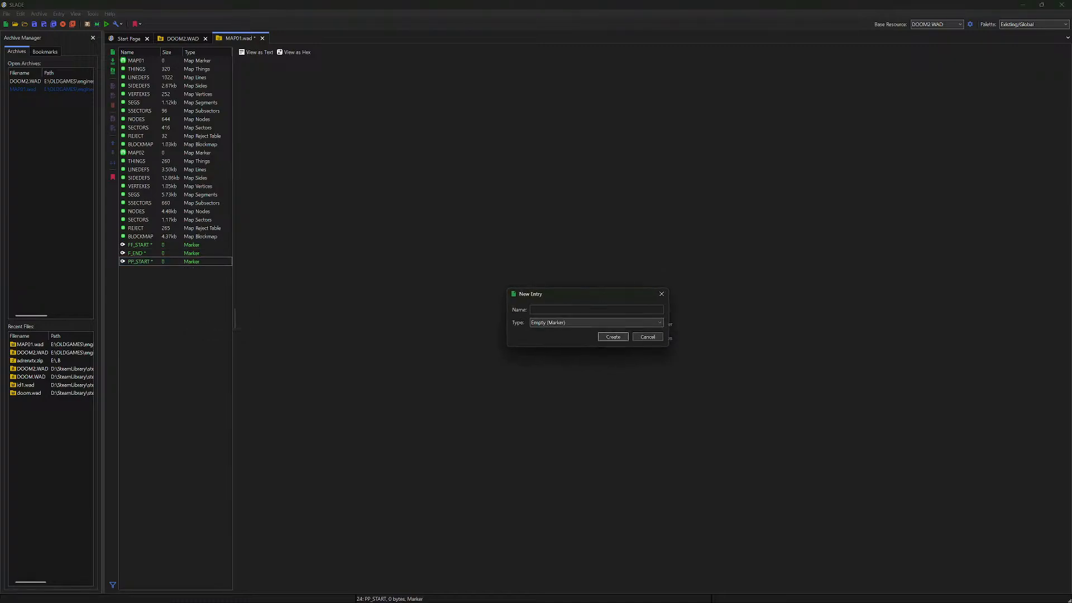
text(PP_END)
key(Return)
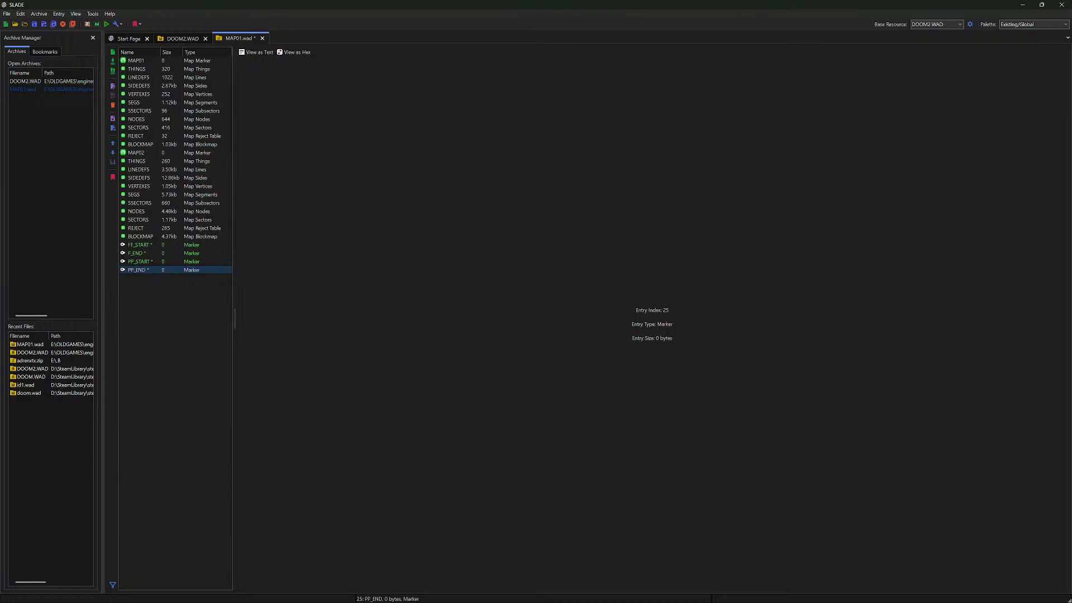
click(7, 14)
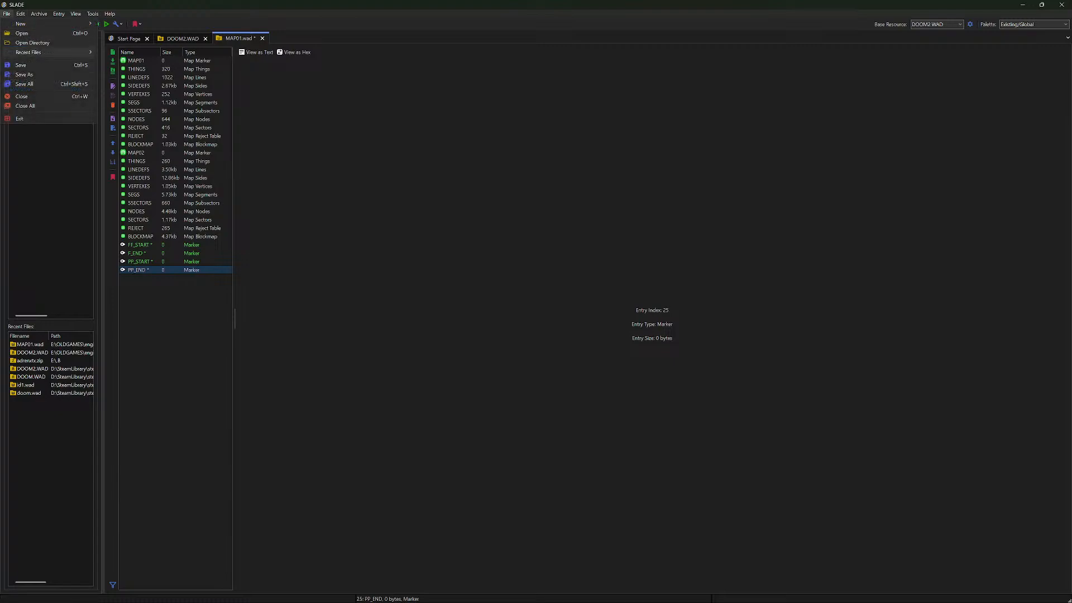
click(28, 64)
Review the four marker entries FF_START, F_END, PP_START and PP_END in the saved archive
click(138, 244)
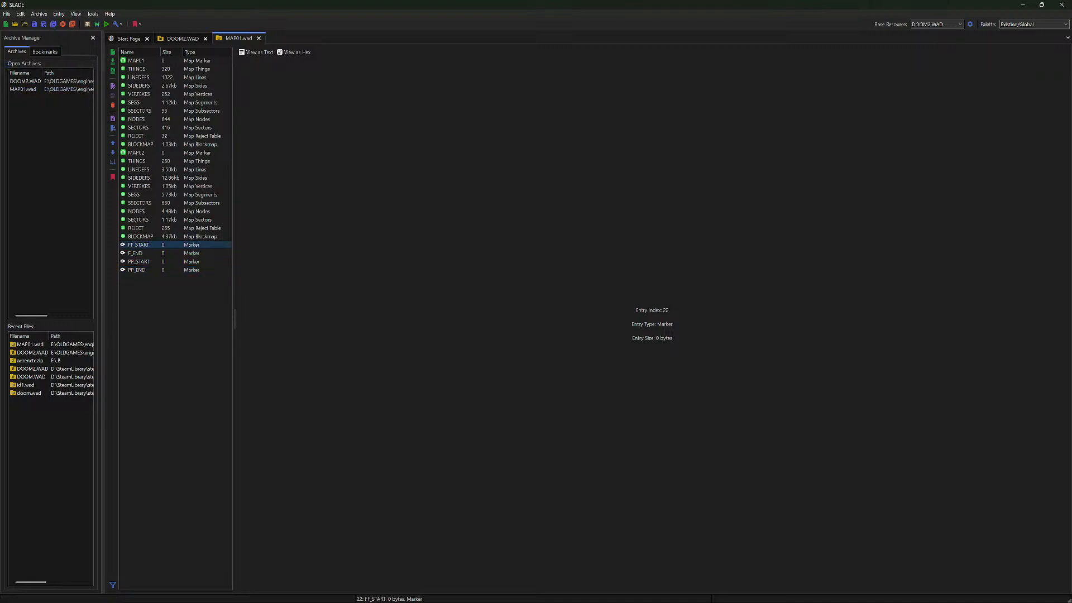
click(137, 253)
click(139, 261)
click(138, 270)
key(Up)
key(Up)
key(Up)
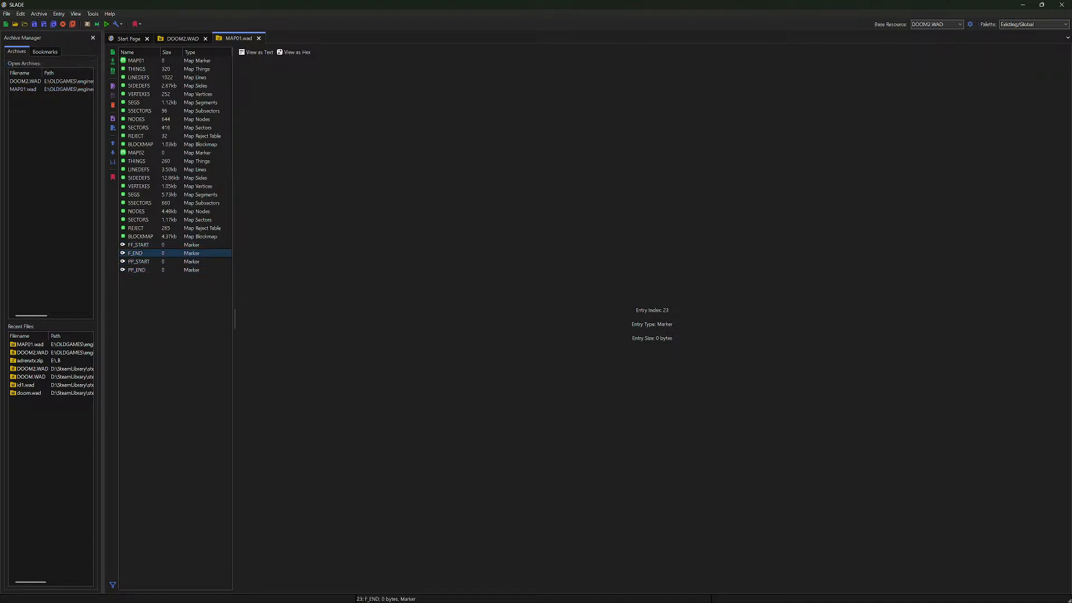
key(Down)
key(Down)
key(Down)
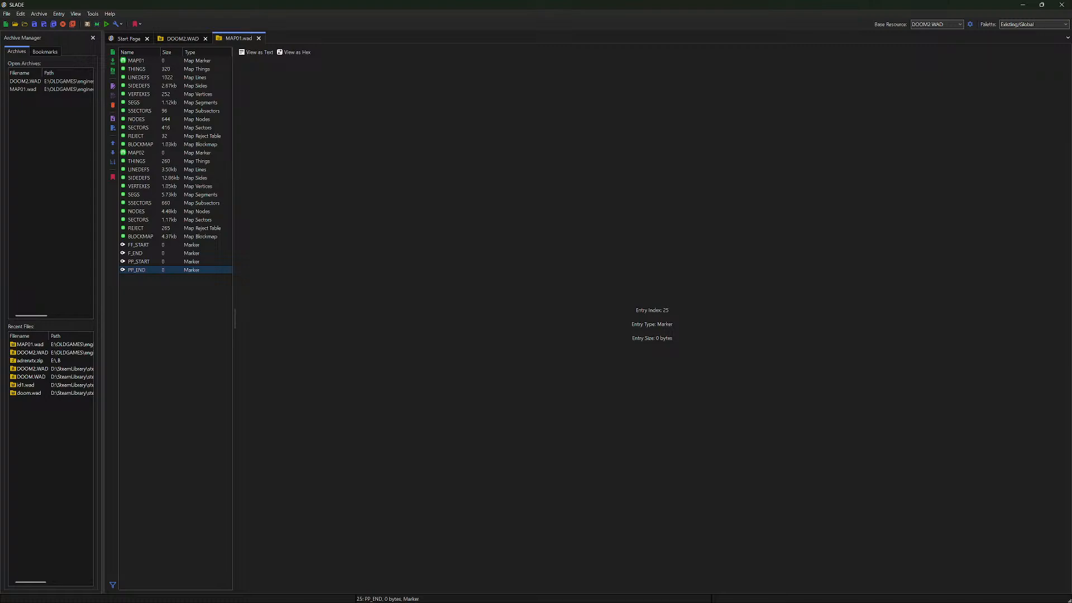
click(138, 244)
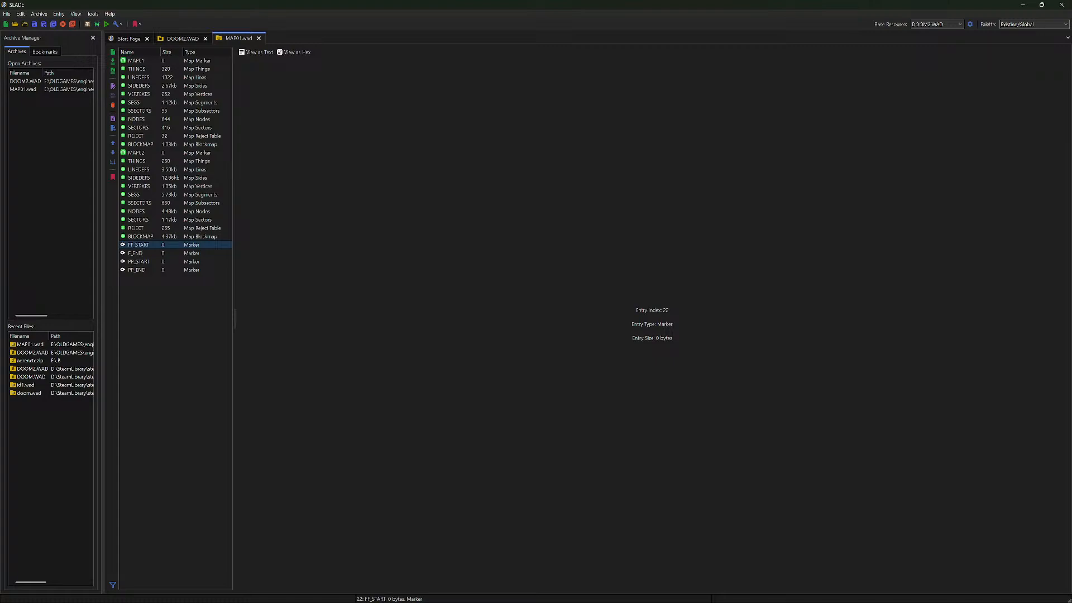
key(Down)
key(Down)
key(Down)
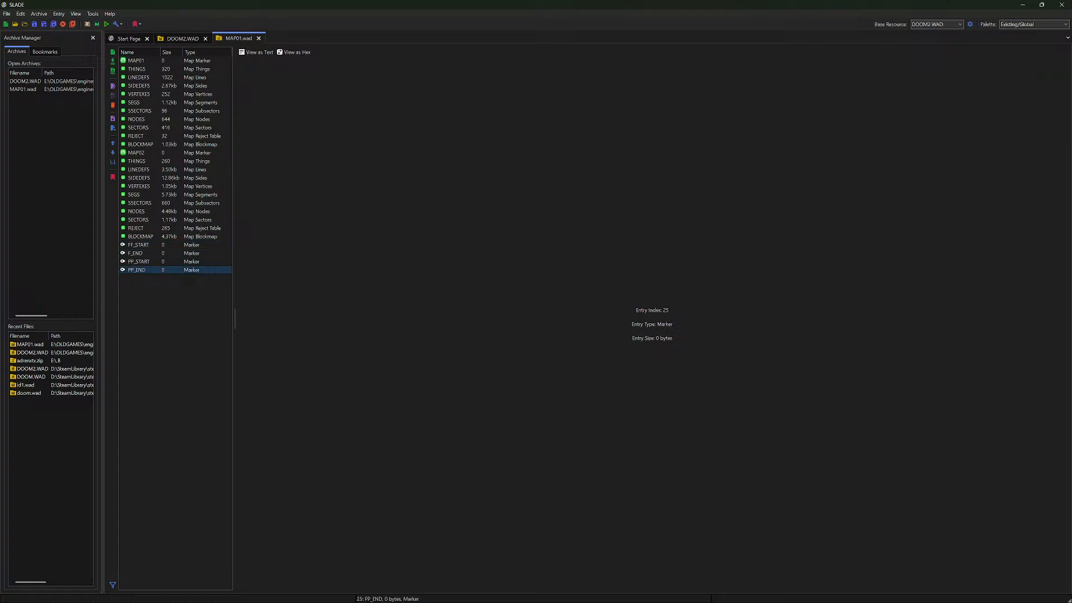
click(138, 261)
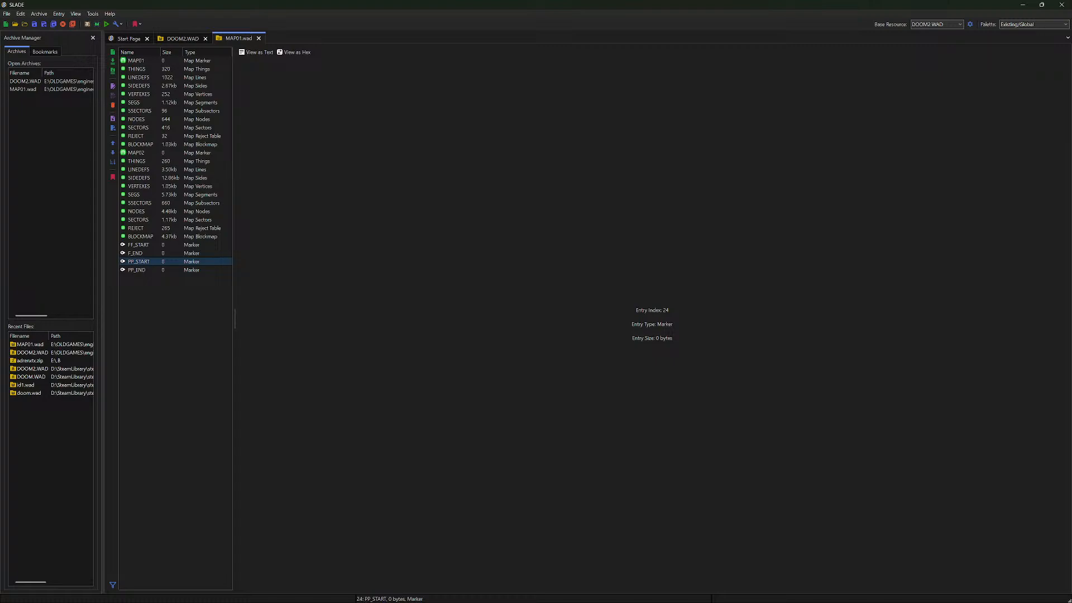
click(139, 244)
click(136, 253)
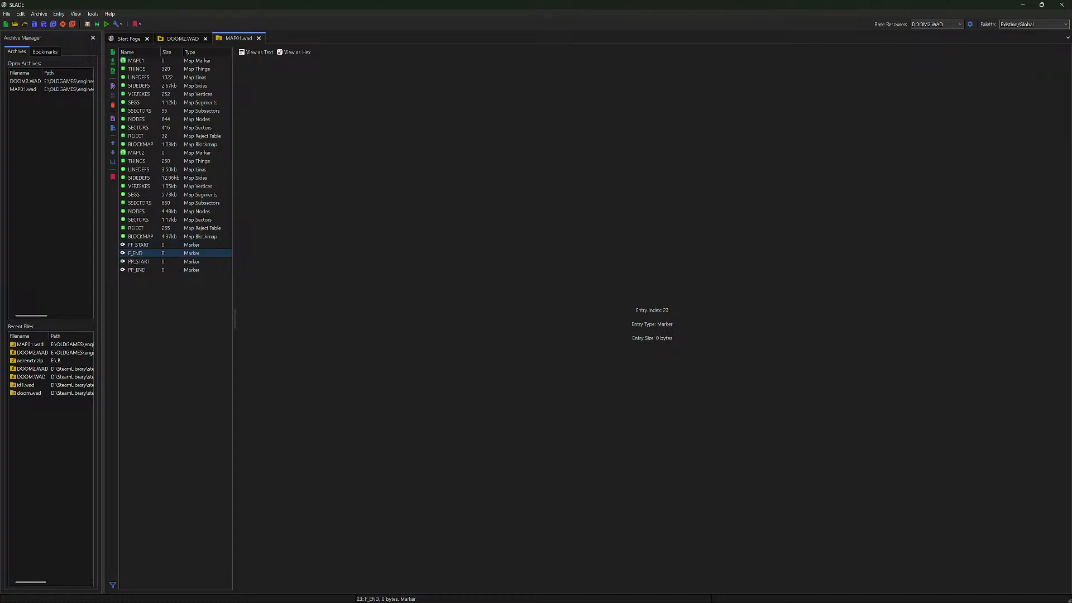
click(139, 245)
click(136, 253)
key(Down)
key(Down)
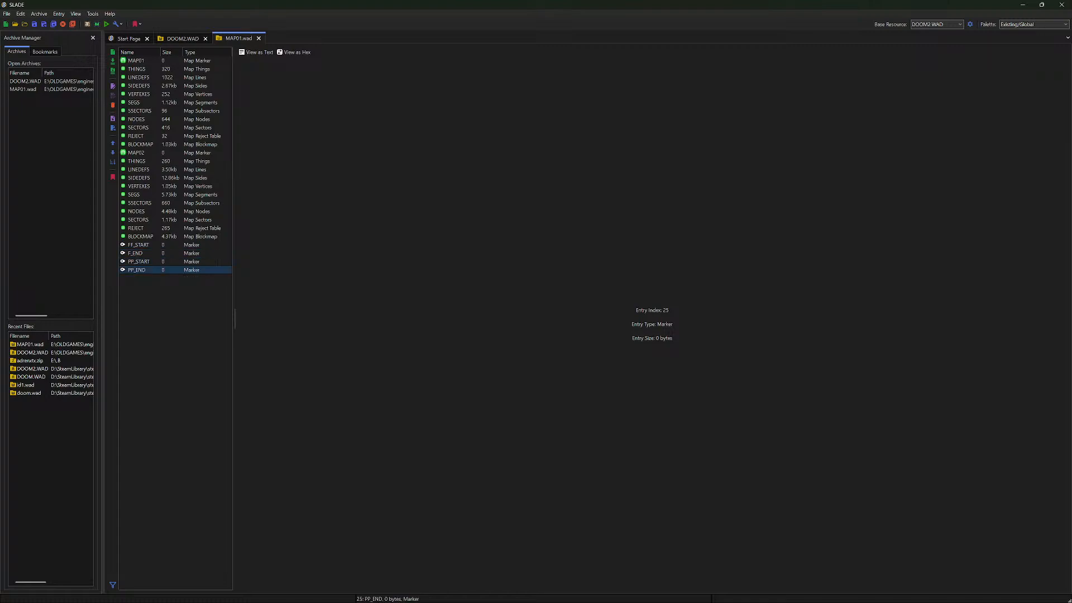
key(Up)
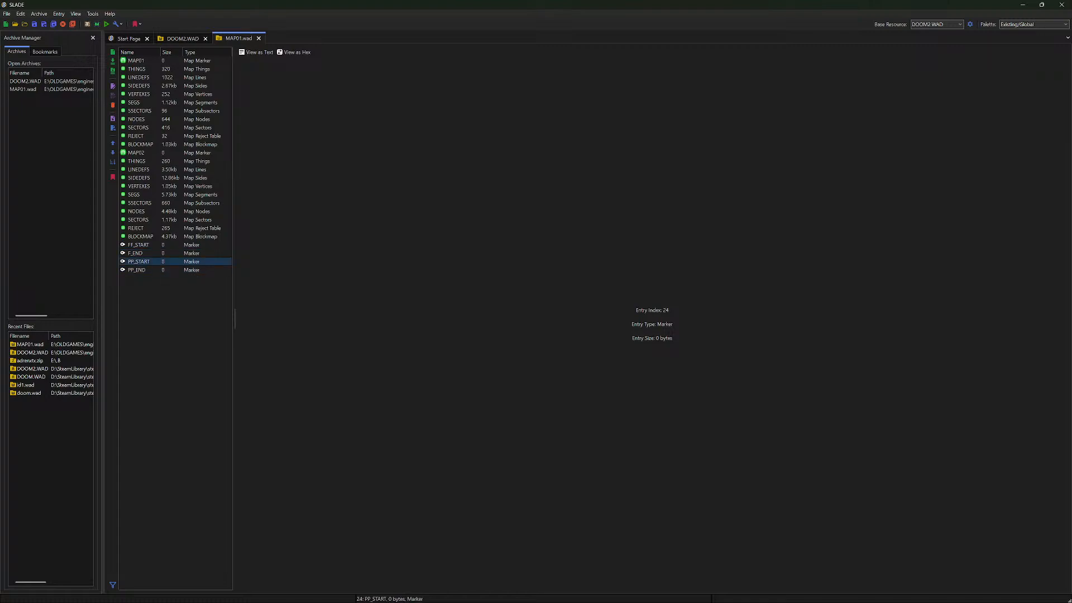
key(Up)
key(Up)
key(Down)
key(Up)
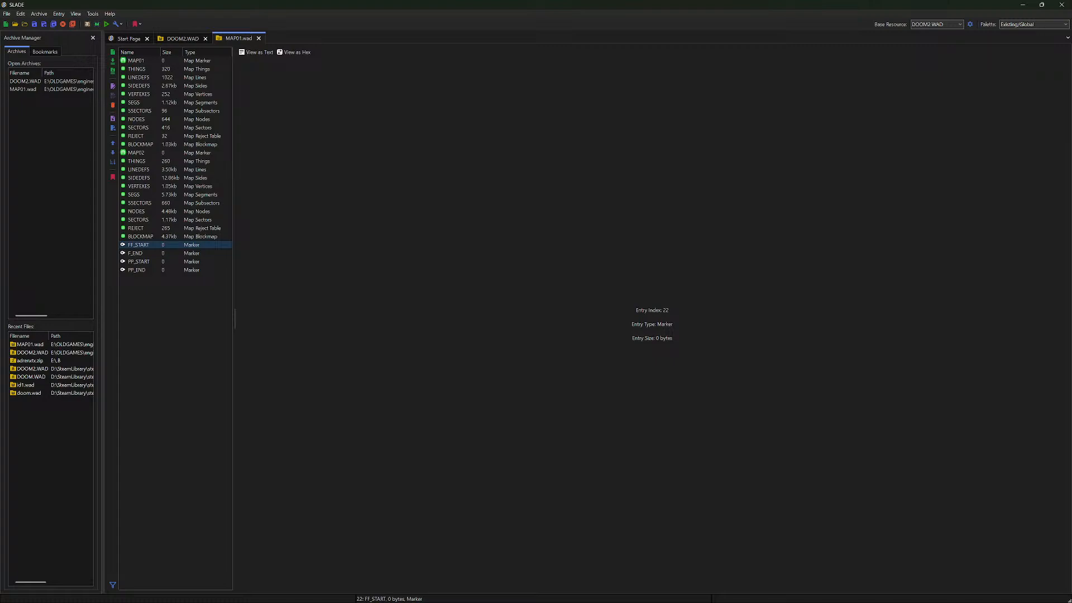
Examine the FF_START and F_END flat markers in MAP01.wad by alternating between the two entries
click(139, 253)
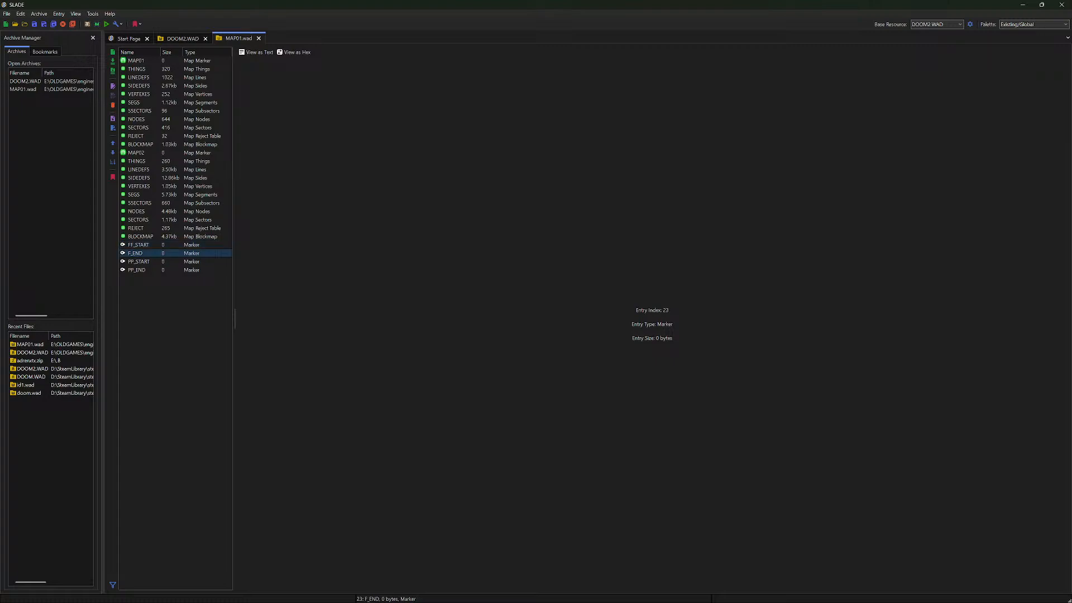
click(138, 245)
click(138, 253)
click(138, 244)
click(139, 253)
click(139, 245)
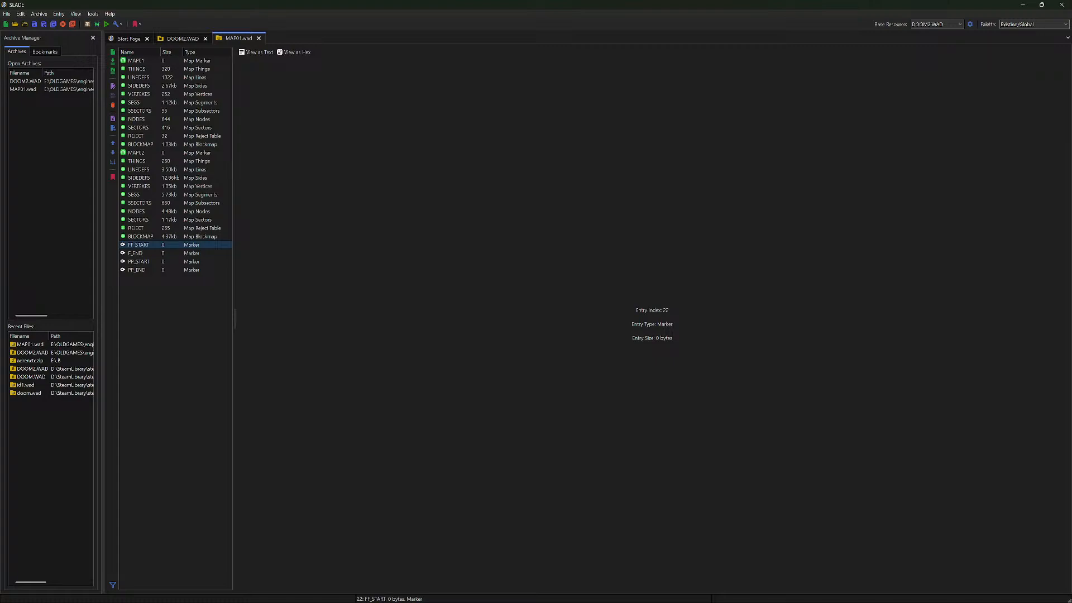
Examine the PP_START and PP_END patch markers at the end of the MAP01.wad entry list
key(Down)
key(Down)
key(Down)
key(Up)
key(Down)
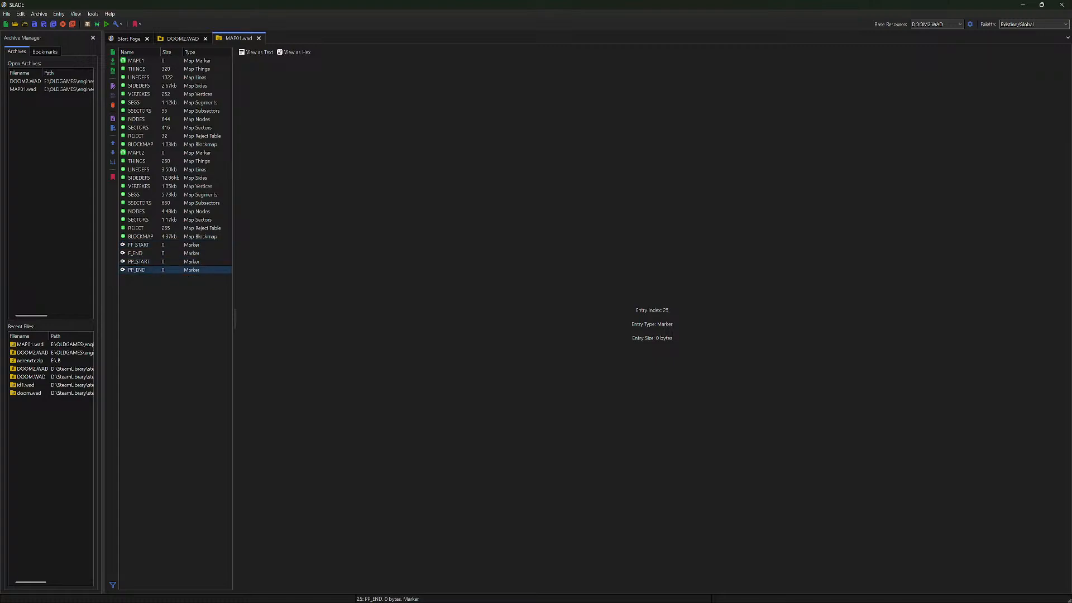
key(Up)
key(Down)
key(Up)
key(Down)
key(Up)
key(Down)
key(Up)
key(Down)
key(Up)
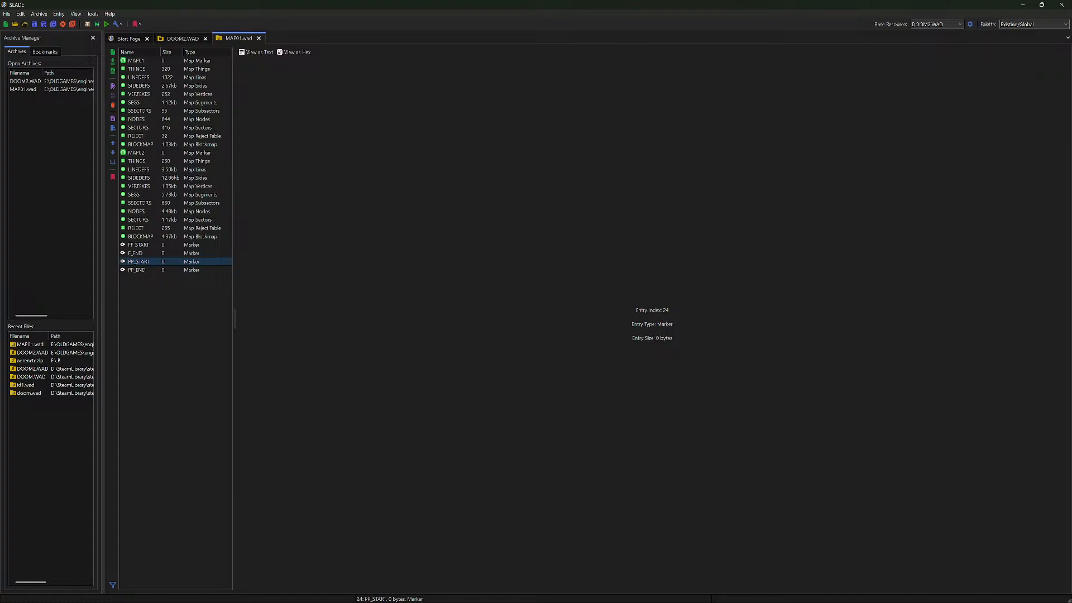
Import the small Godot icon PNG into the FF_START marker entry
click(138, 245)
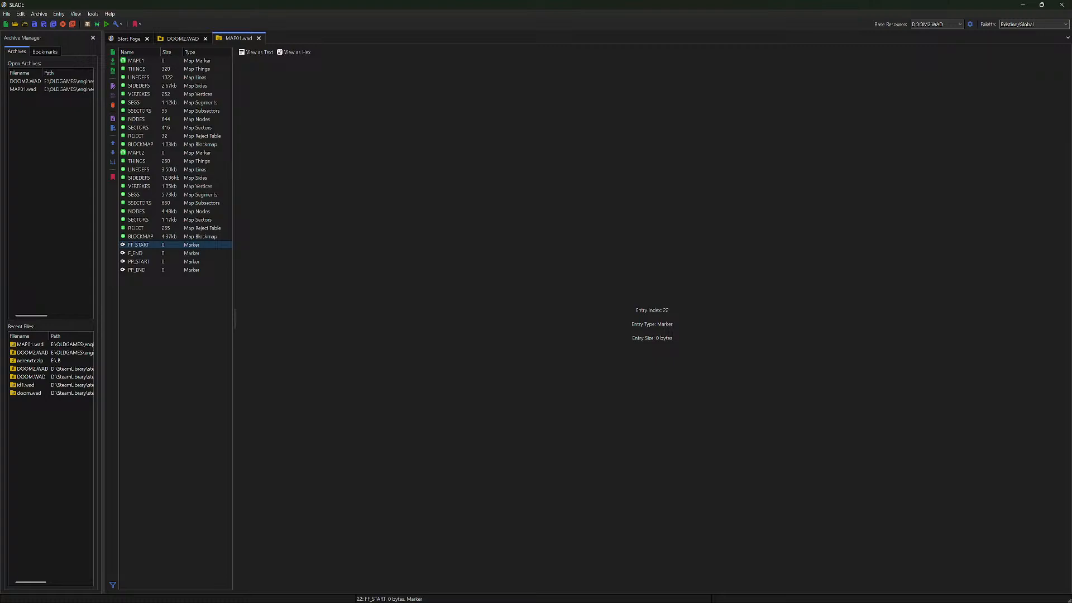
right_click(158, 245)
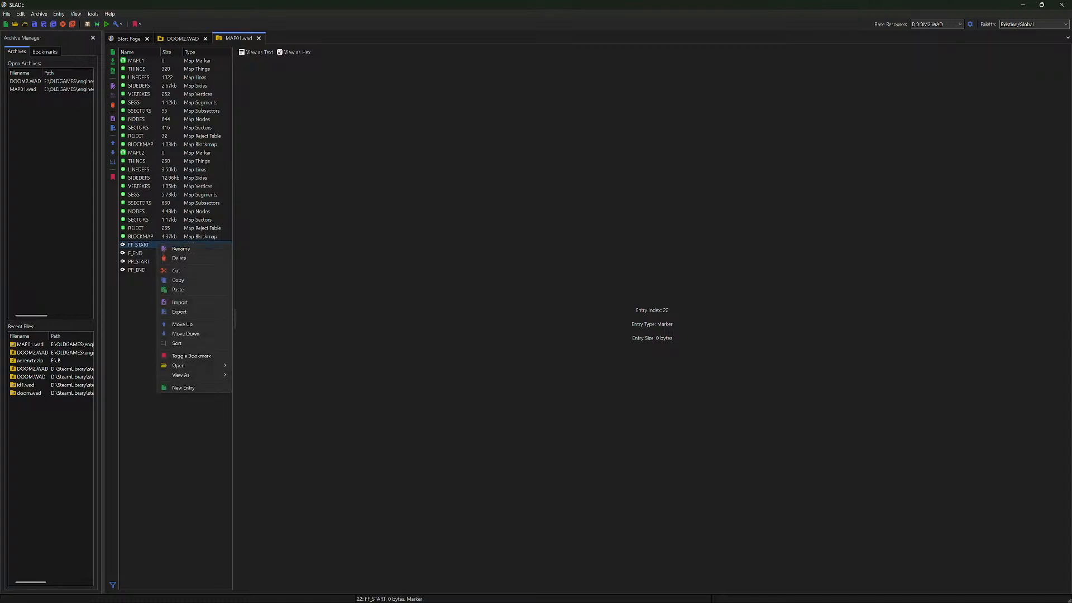
click(179, 302)
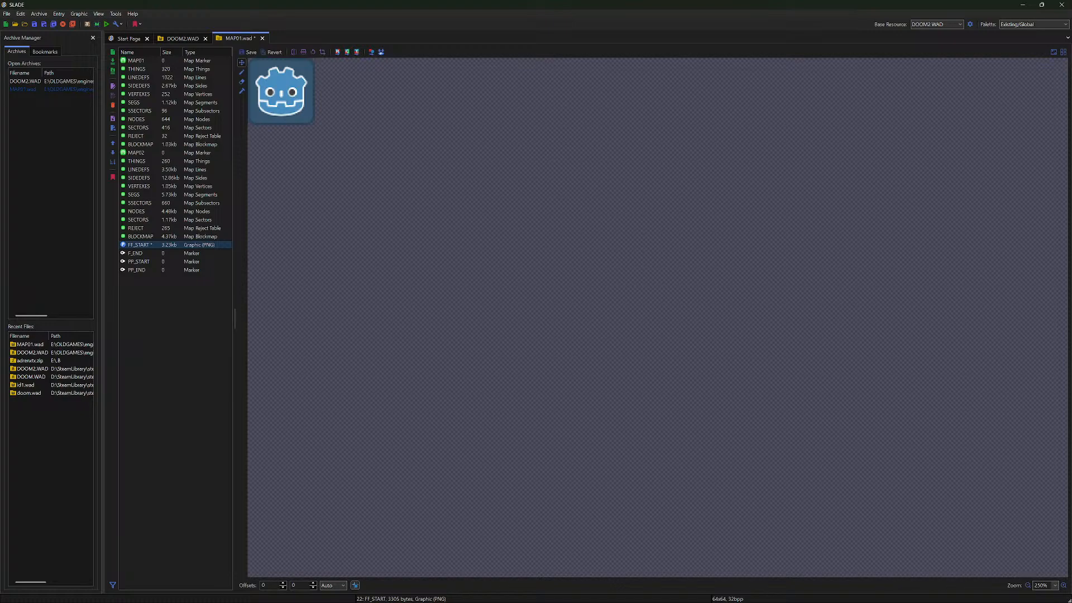
Inspect the imported Godot icon in FF_START at several zoom levels and compare the entry with F_END
scroll(279, 89, up, 3)
scroll(279, 89, down, 4)
scroll(279, 89, up, 4)
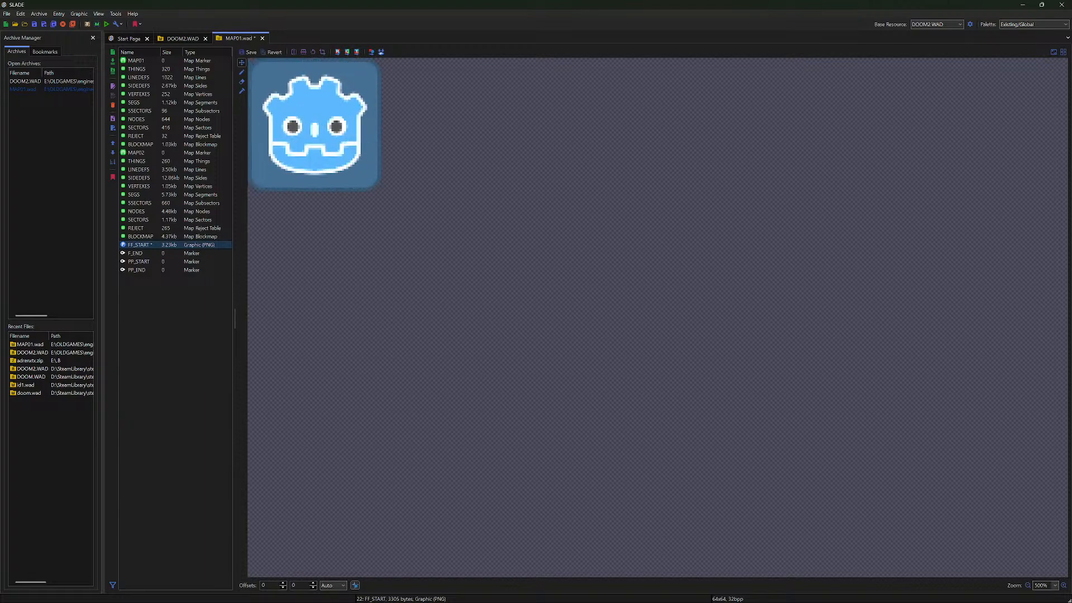
scroll(279, 89, up, 2)
scroll(279, 89, down, 5)
scroll(279, 89, up, 5)
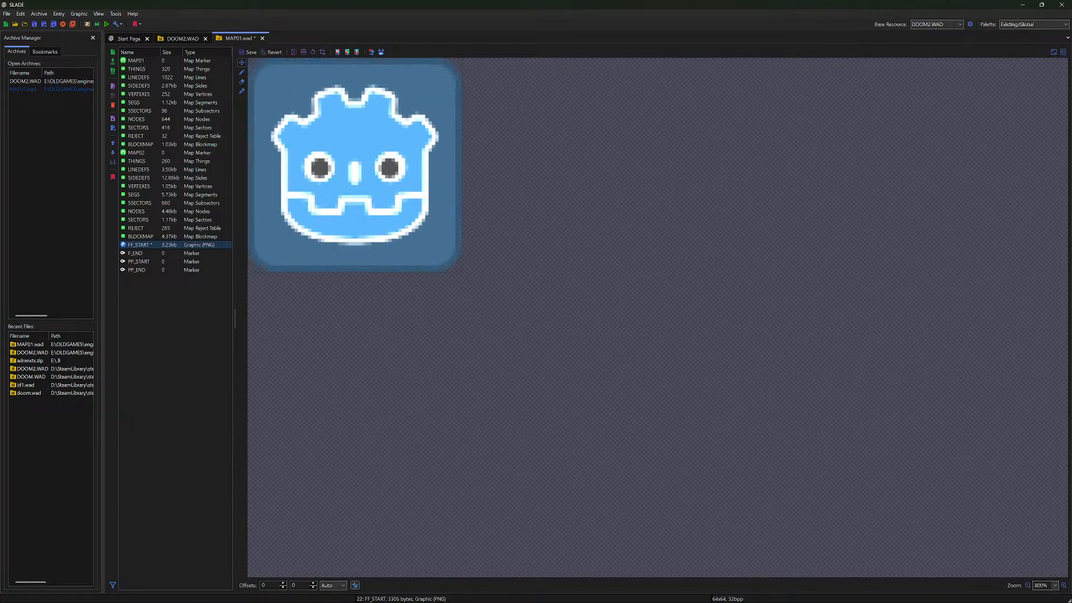
scroll(279, 89, down, 5)
scroll(279, 89, up, 4)
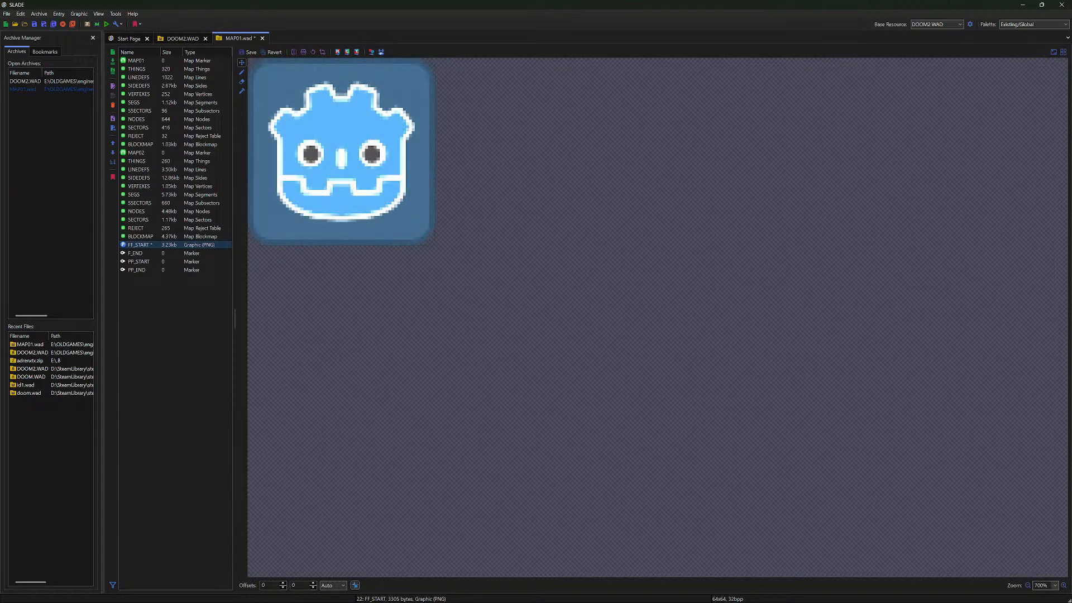
click(136, 253)
click(139, 244)
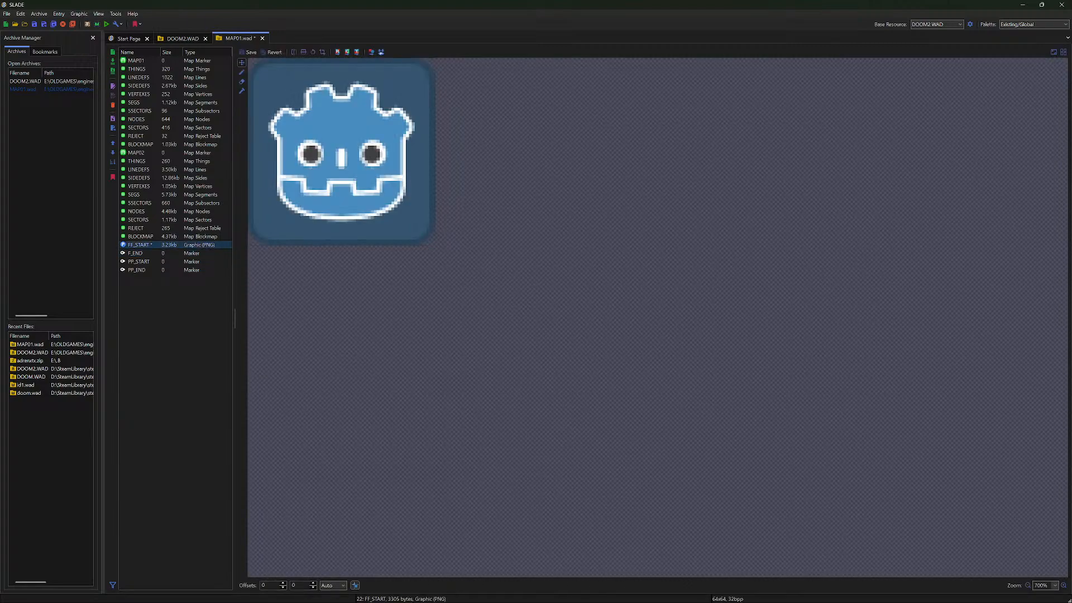
Undo the image import into FF_START and the creation of the four marker entries
key(ctrl+z)
key(ctrl+z)
key(ctrl+z)
key(ctrl+z)
key(ctrl+z)
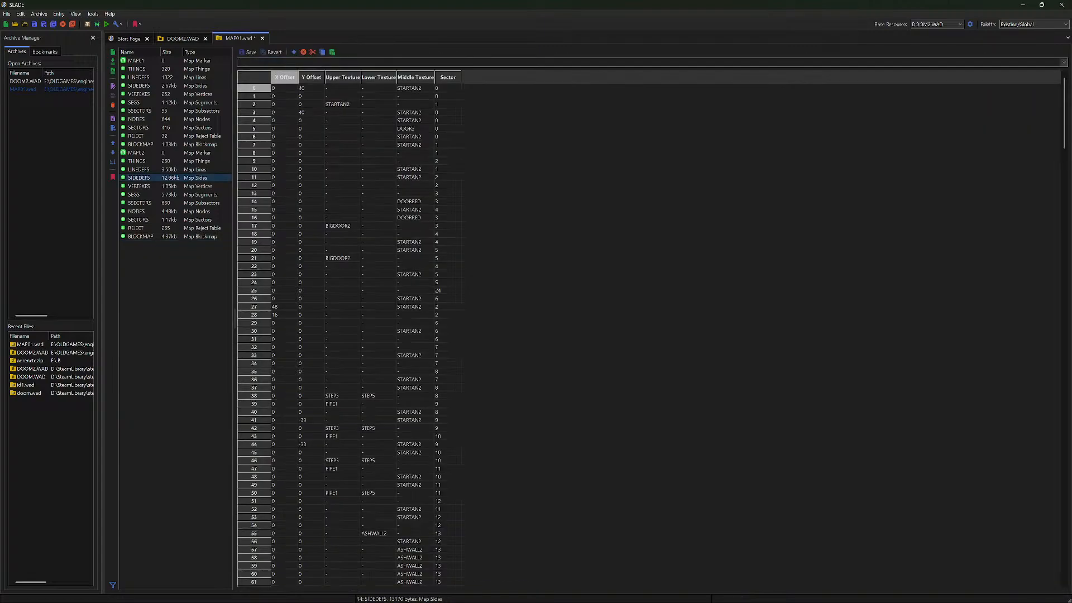
Create an empty marker entry named FF_START at the end of MAP01.wad, below BLOCKMAP
right_click(164, 259)
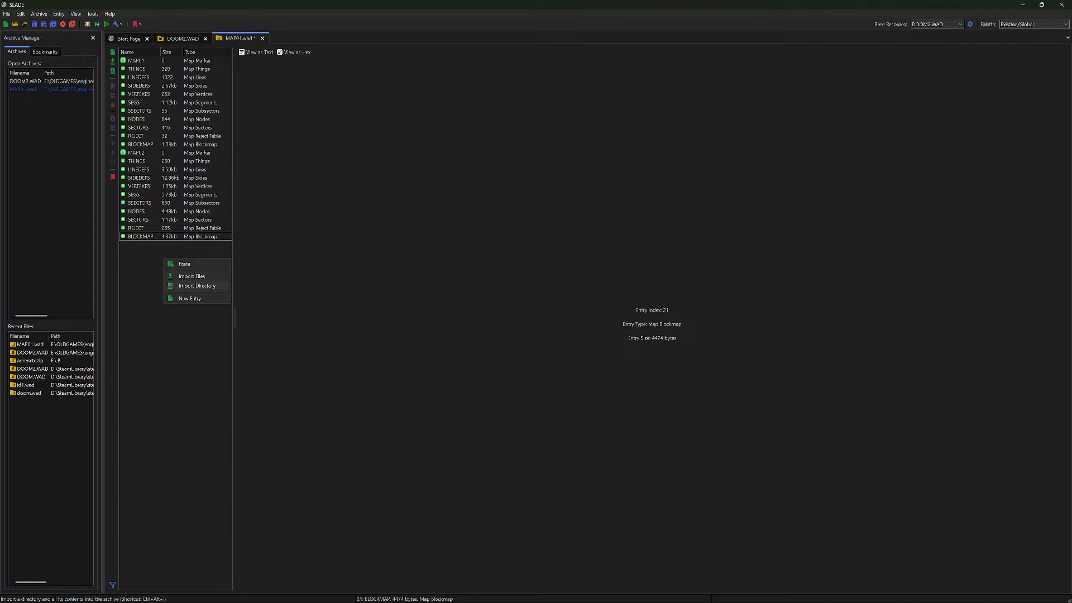
click(190, 298)
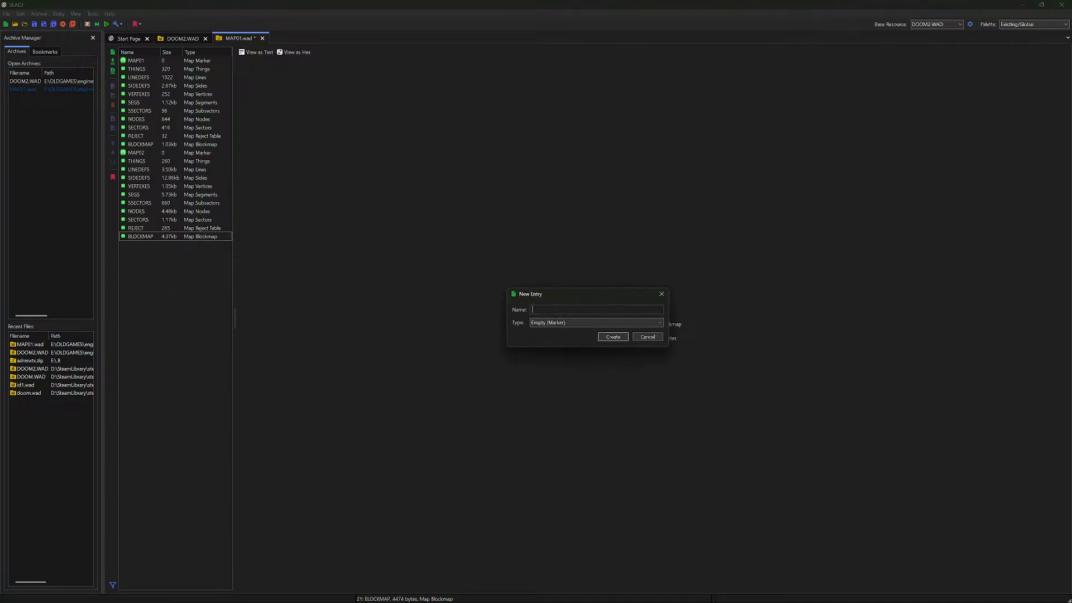
text(FF_START)
key(Return)
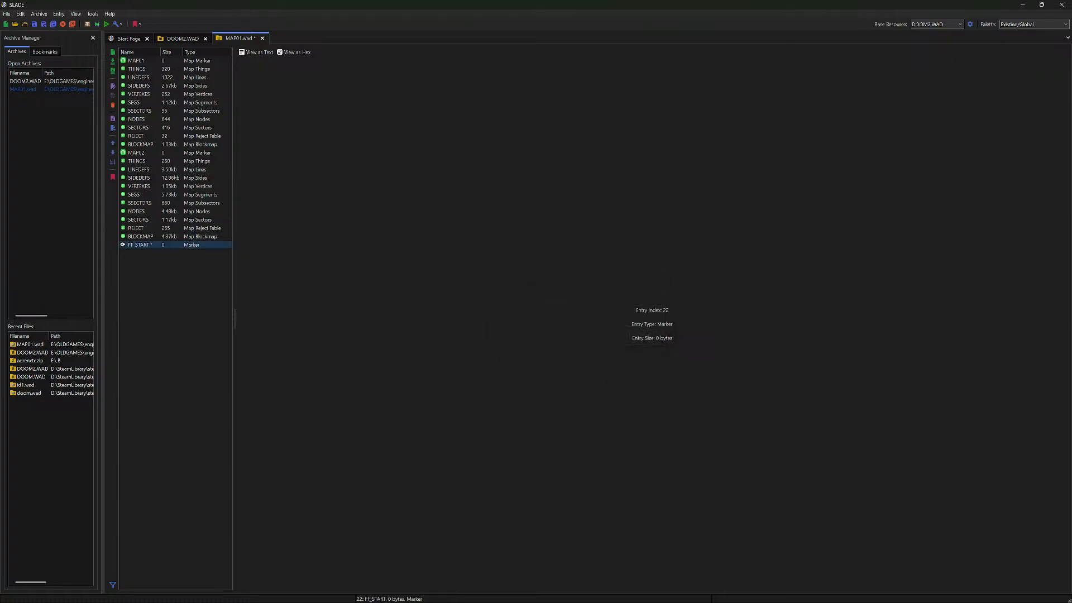
Create an empty marker entry named F_END below FF_START in MAP01.wad
right_click(188, 284)
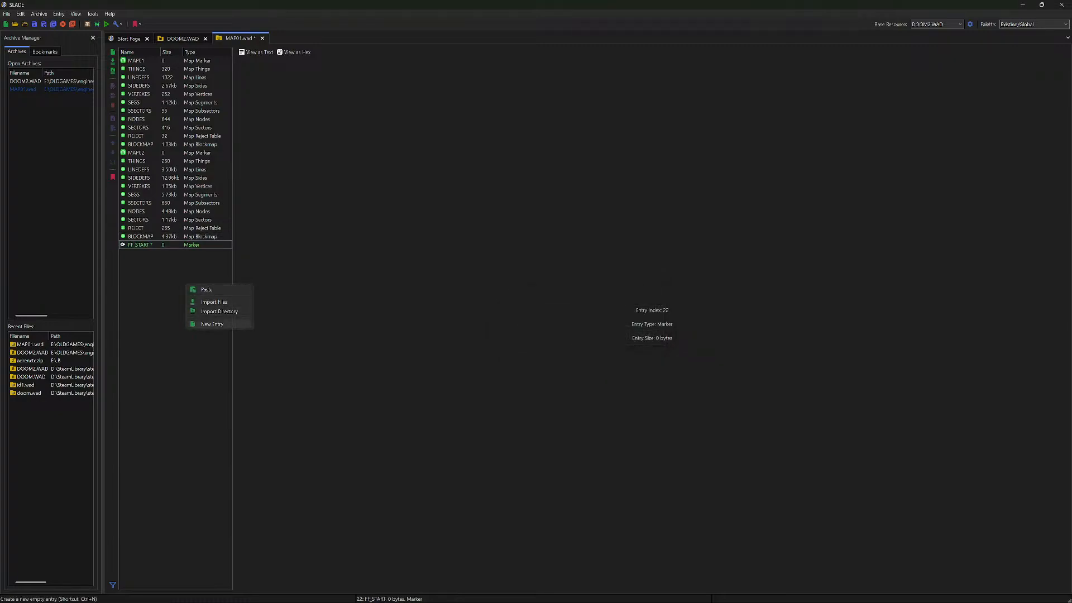
click(223, 323)
text(F_E)
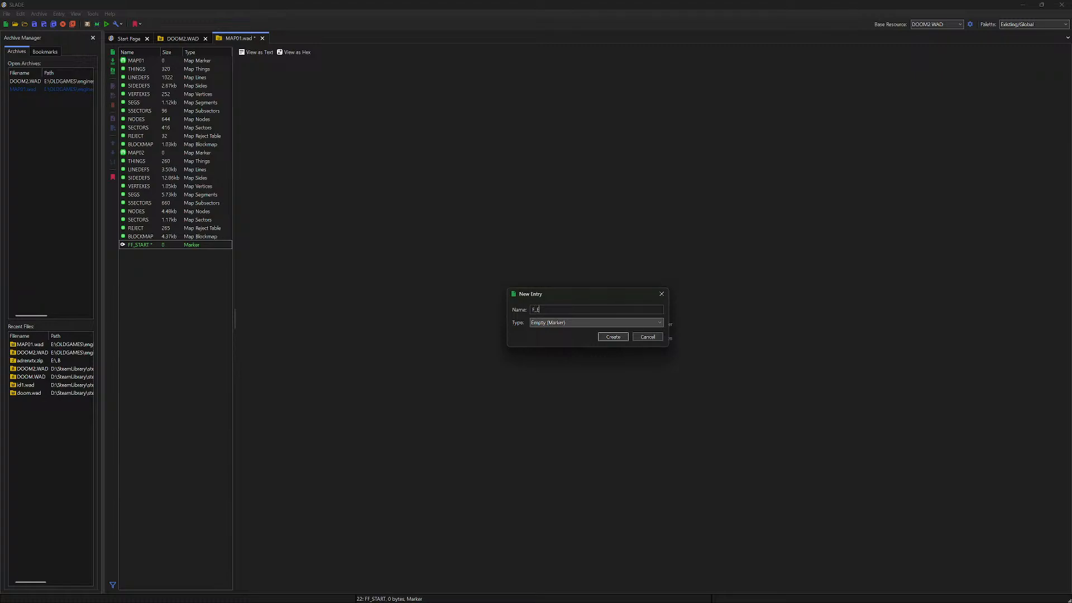
text(ND)
key(Return)
Create an empty marker entry named PP_START below F_END in MAP01.wad
right_click(169, 284)
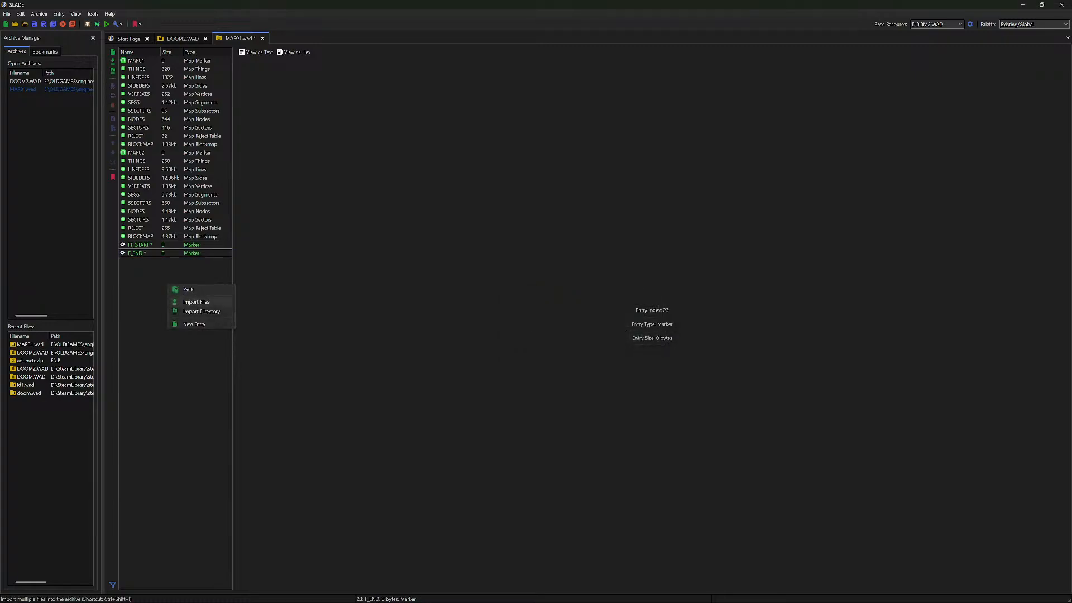
click(201, 324)
text(PP_START)
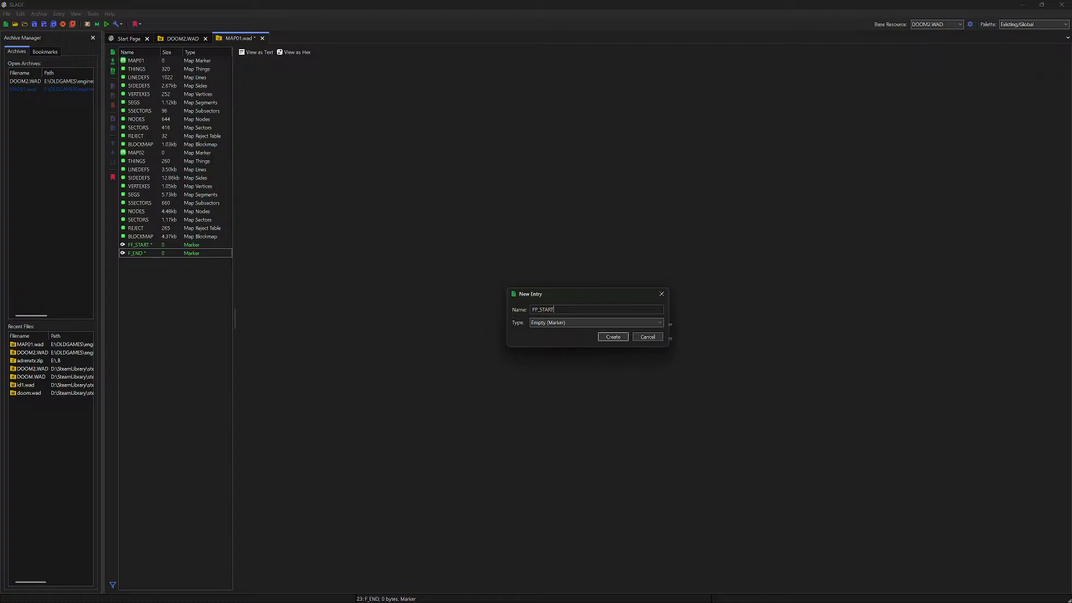
key(Return)
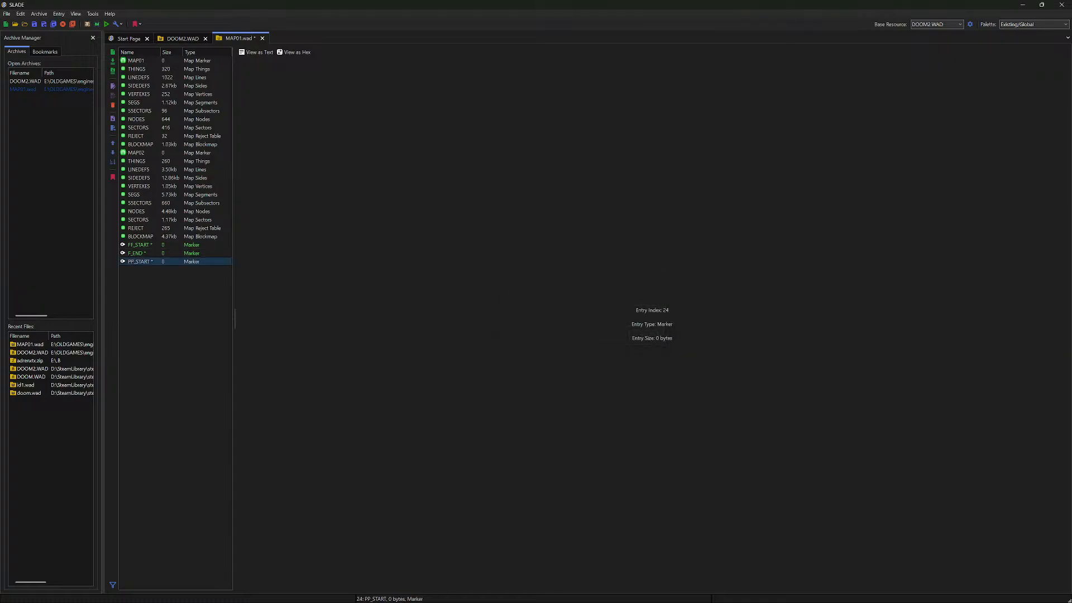
Create an empty marker entry named PP_END below PP_START in MAP01.wad
right_click(147, 296)
click(173, 336)
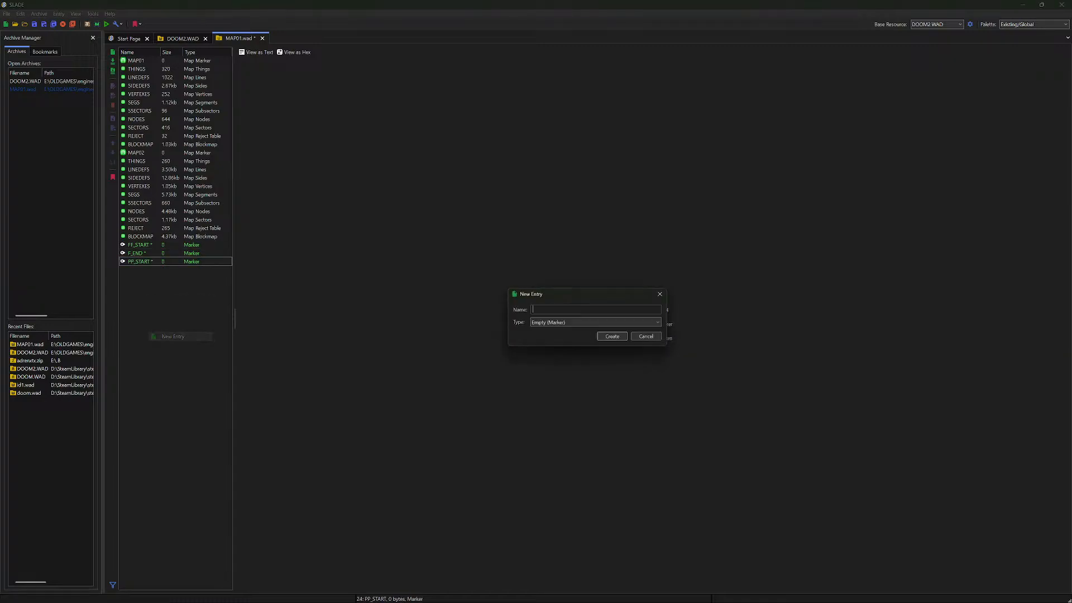
text(PP_END)
key(Return)
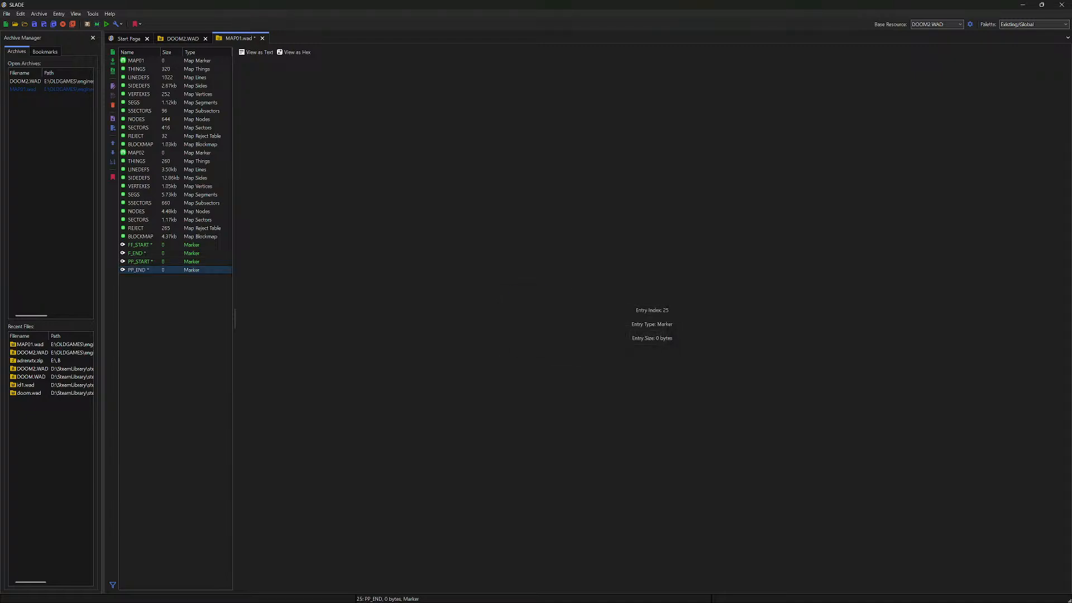
click(140, 245)
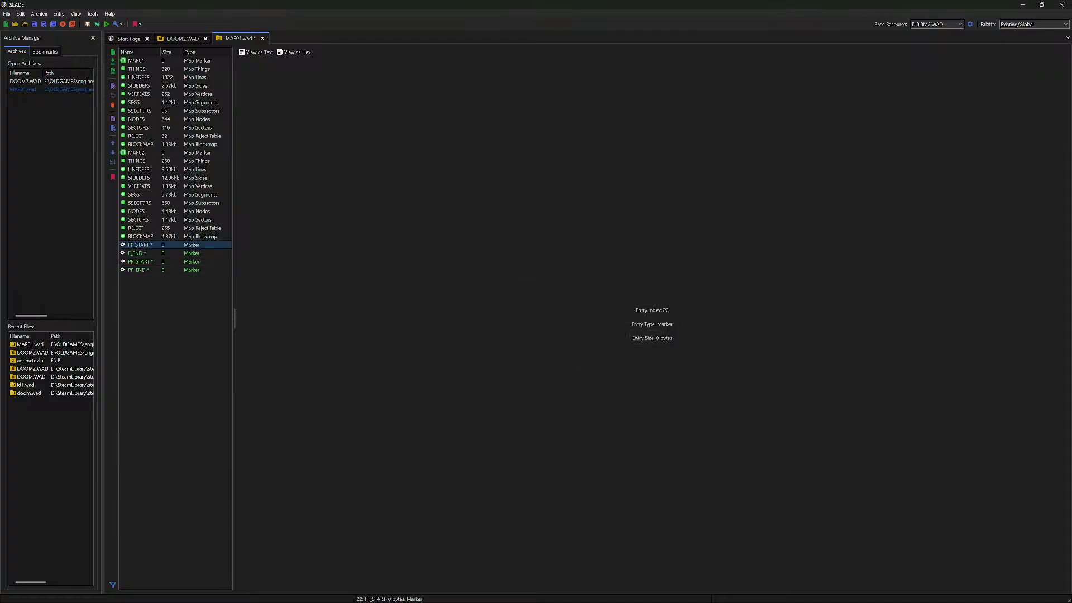
right_click(164, 246)
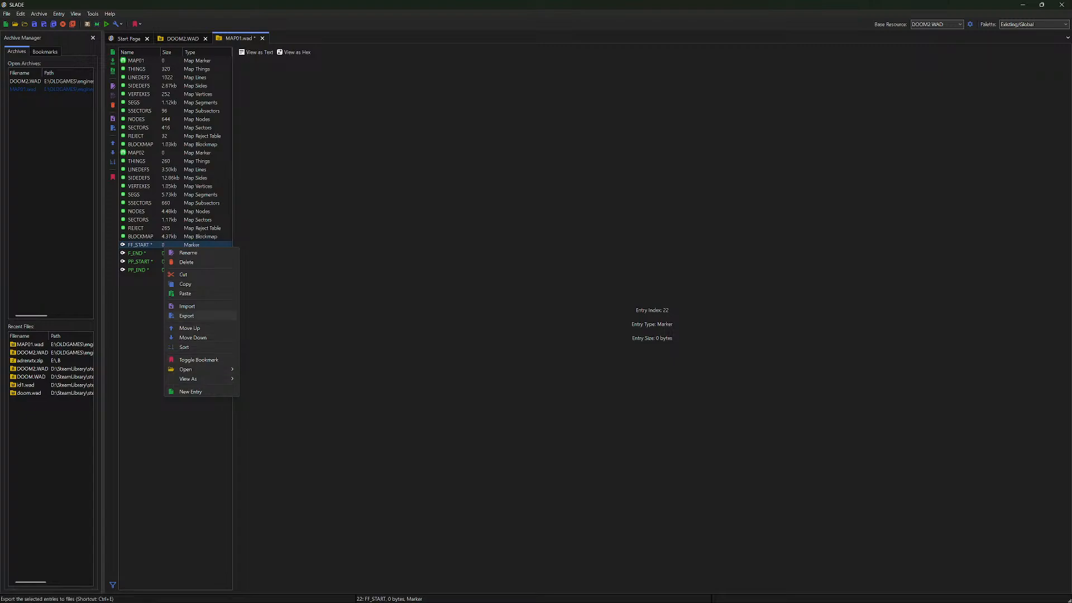
click(186, 315)
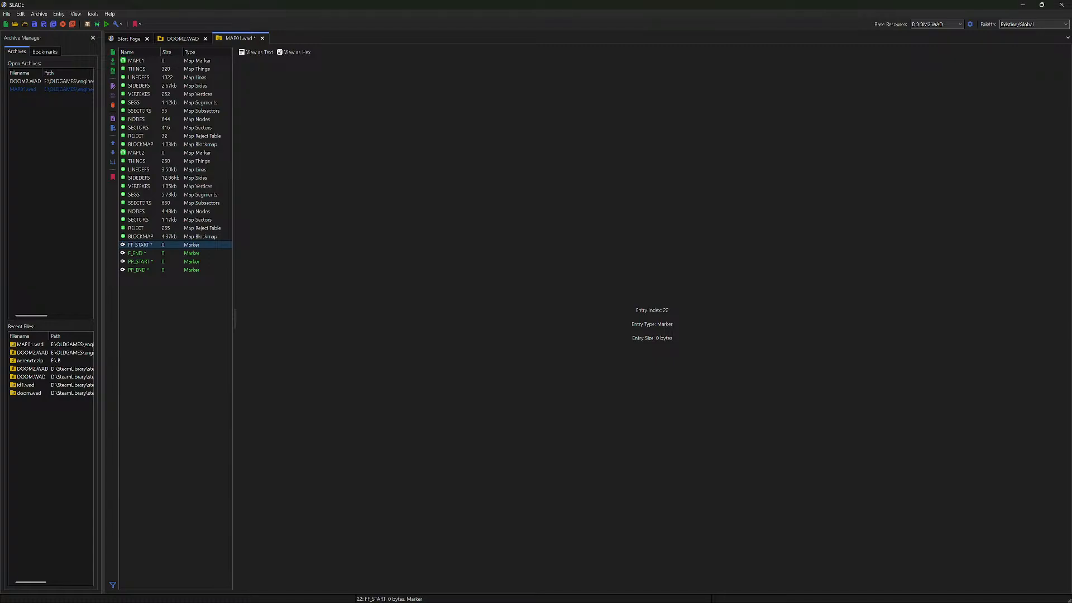
right_click(173, 244)
click(195, 303)
key(alt+Tab)
click(140, 252)
click(140, 245)
Save MAP01.wad and import the large Godot head PNG into the FF_START entry
click(6, 14)
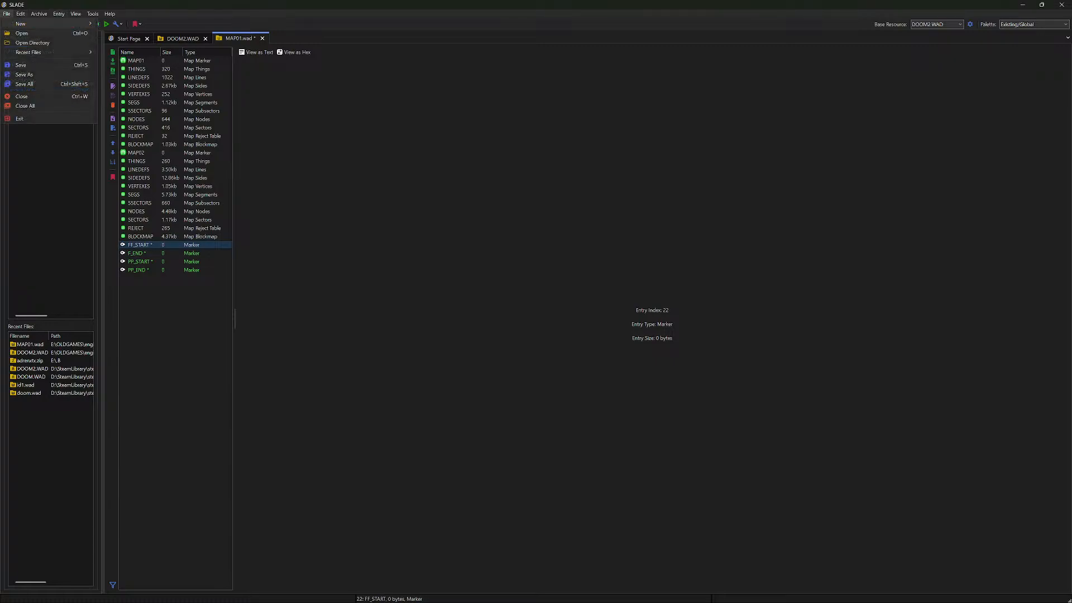
click(22, 65)
right_click(154, 244)
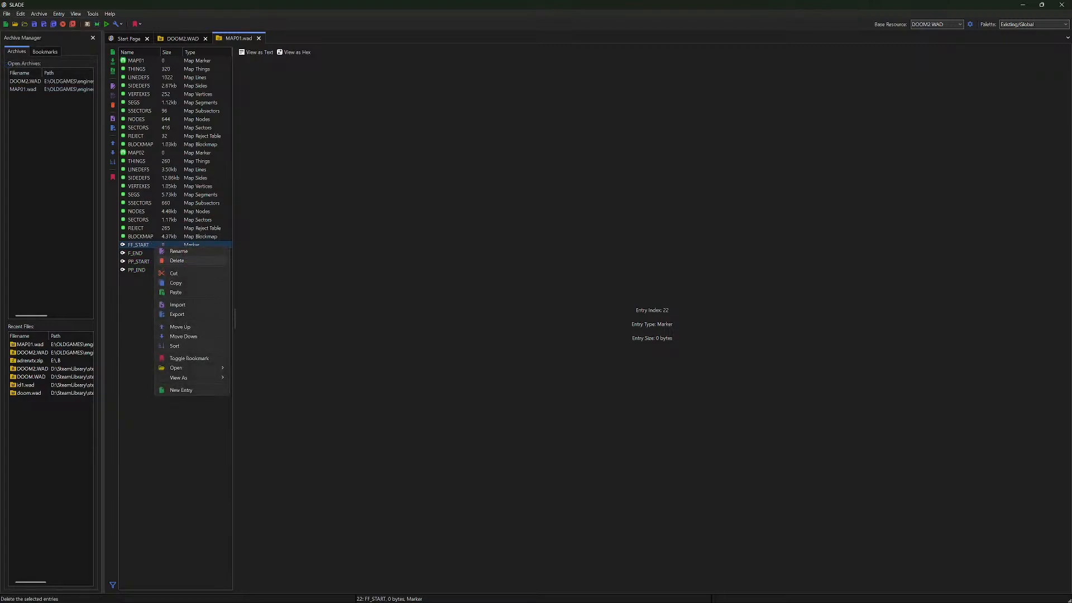
click(178, 305)
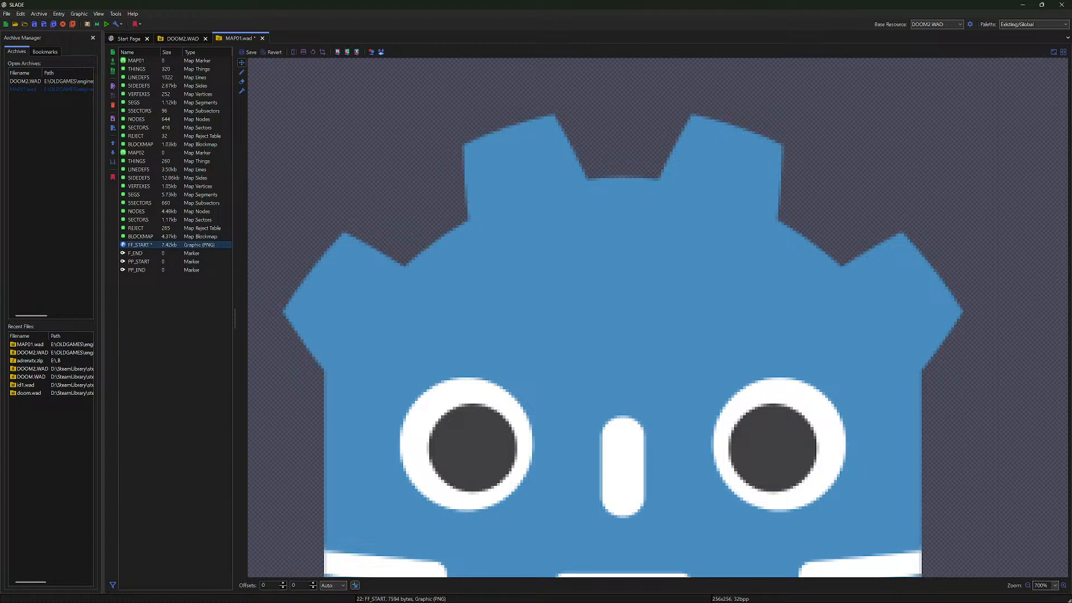
click(139, 252)
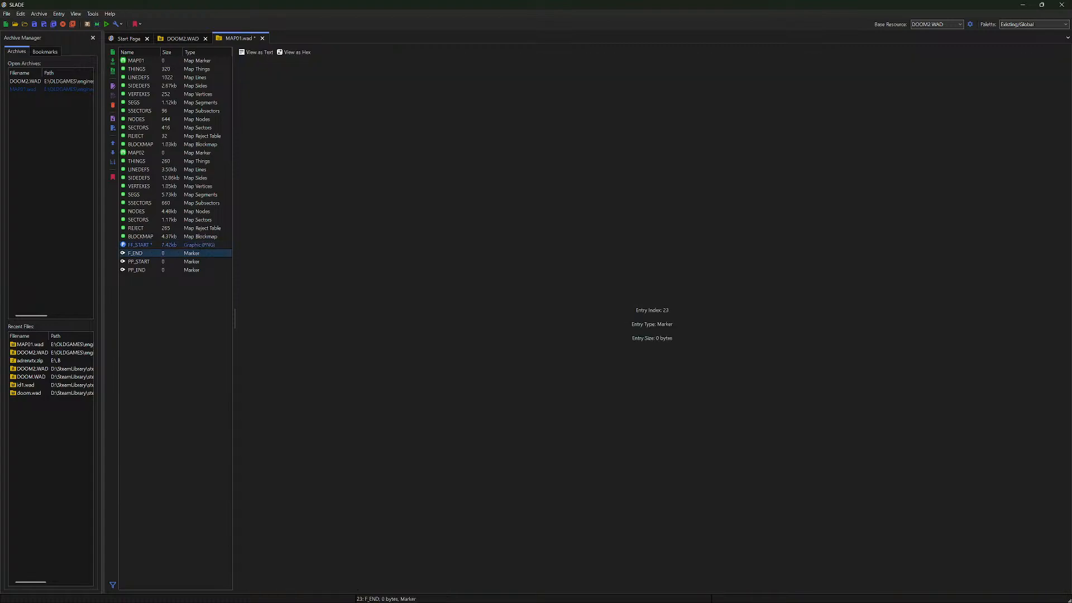
click(140, 245)
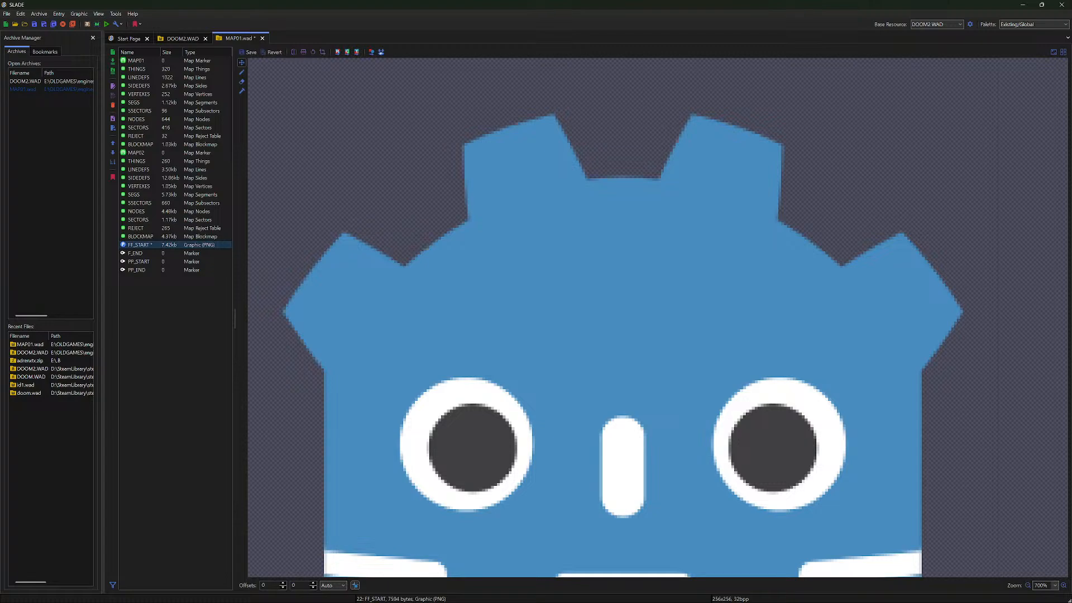
Try to optimize the PNG graphic held in the FF_START entry
scroll(612, 329, down, 4)
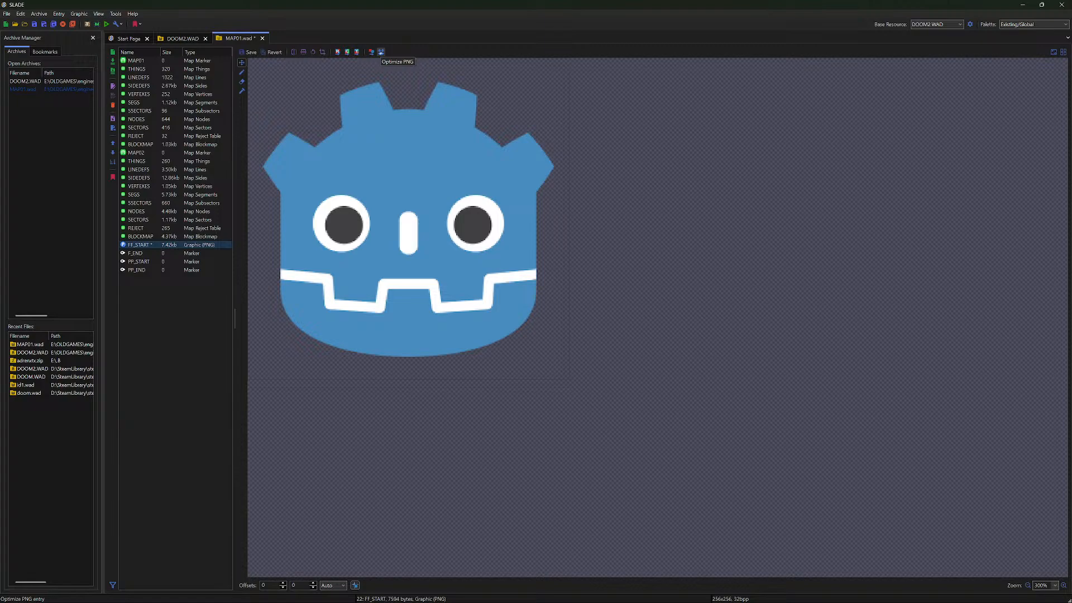
click(380, 52)
click(600, 305)
click(322, 51)
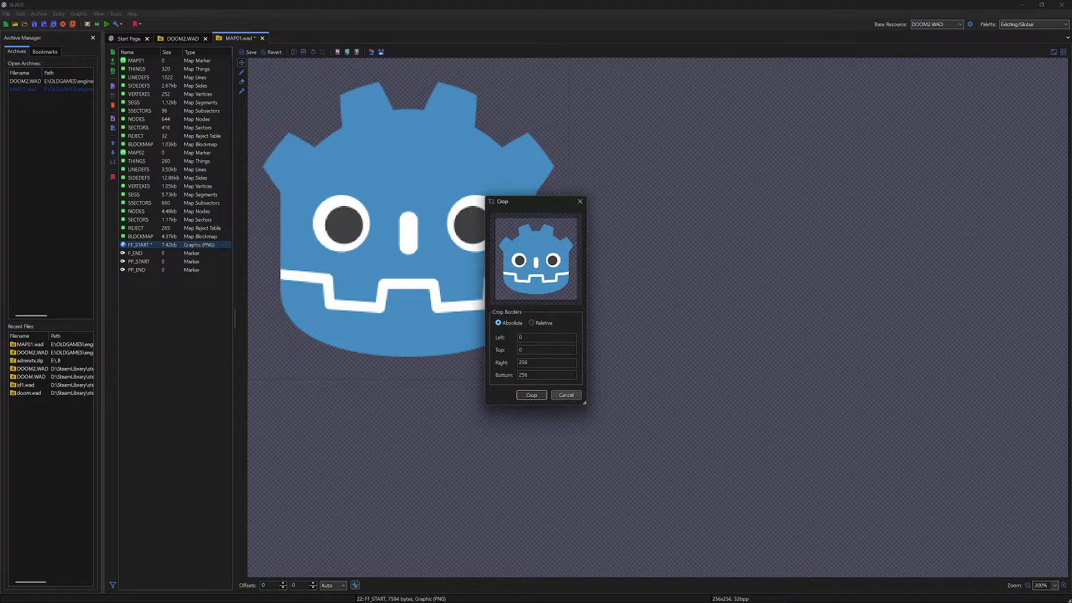
double_click(525, 362)
text(64)
key(Tab)
text(64)
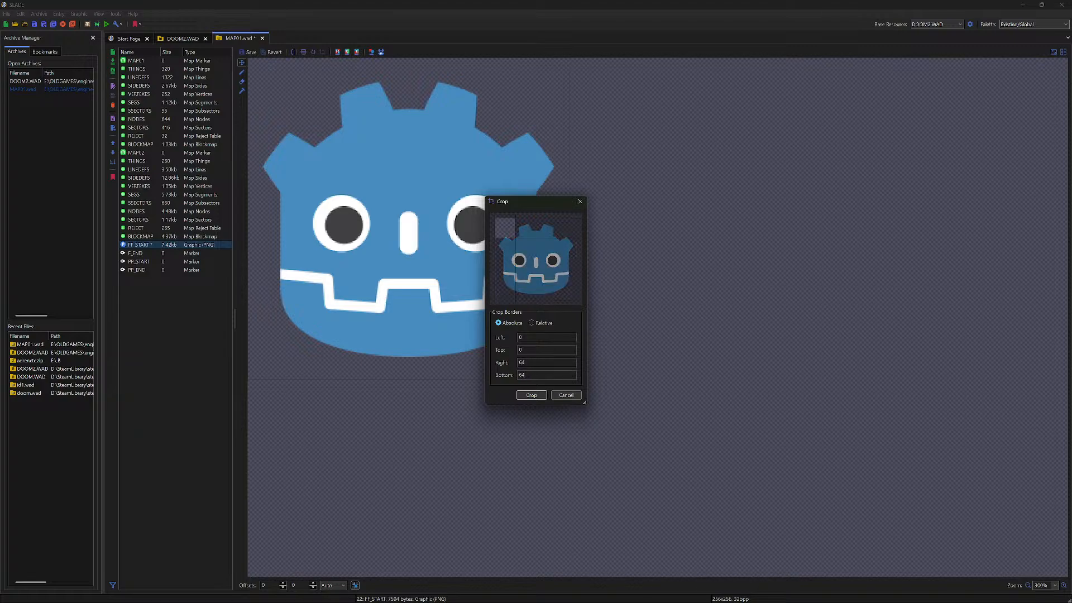
click(566, 395)
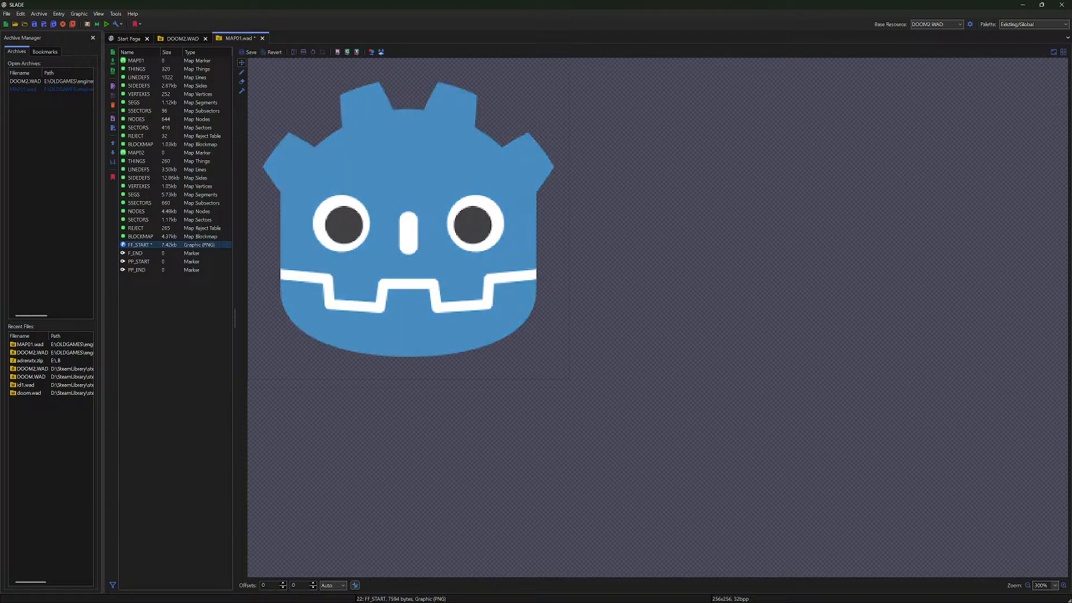
Delete the FF_START entry that holds the large Godot head PNG from MAP01.wad
key(alt+Tab)
key(alt+Tab)
right_click(173, 245)
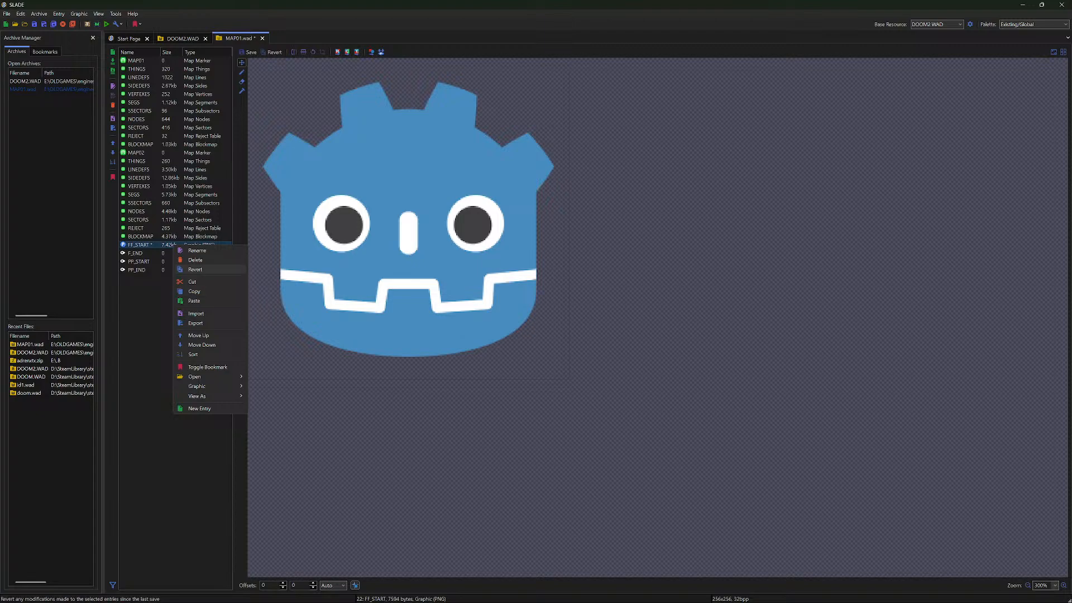
click(196, 259)
click(556, 304)
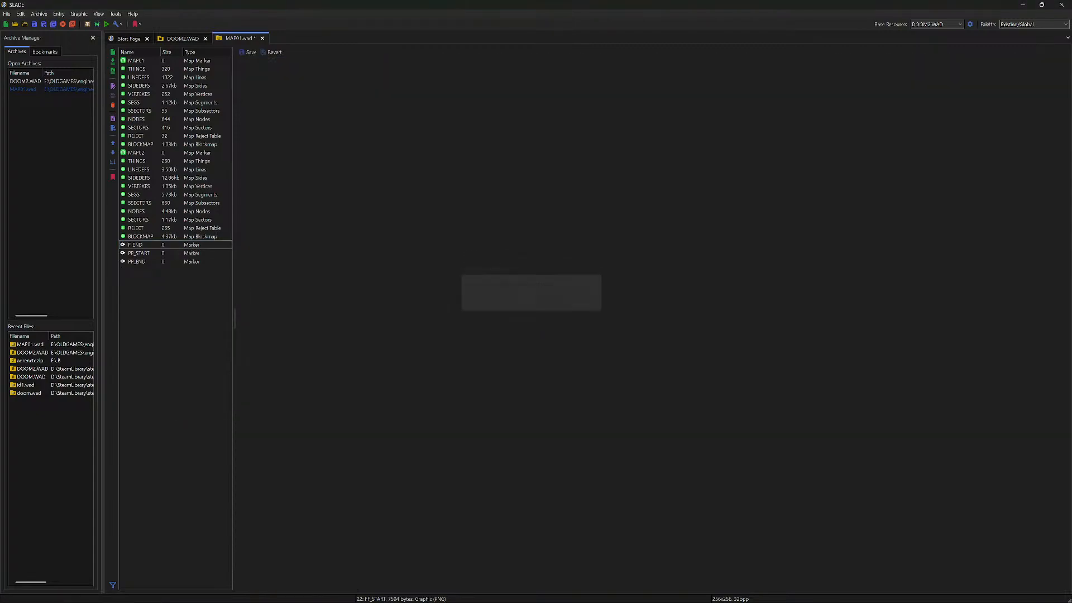
Create an empty marker entry named FF_START below PP_END in MAP01.wad
right_click(158, 277)
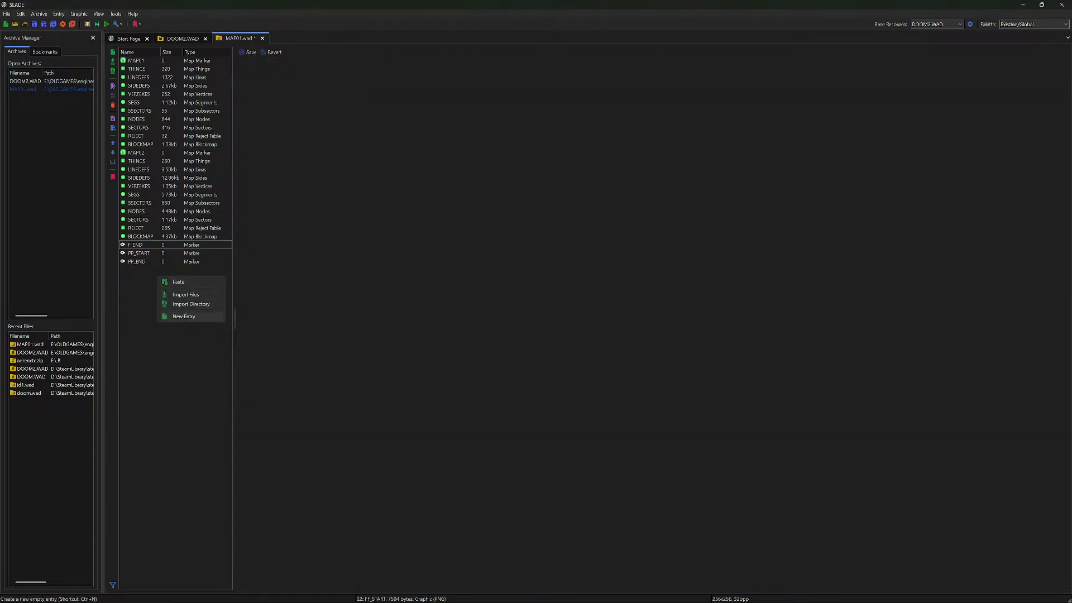
click(184, 316)
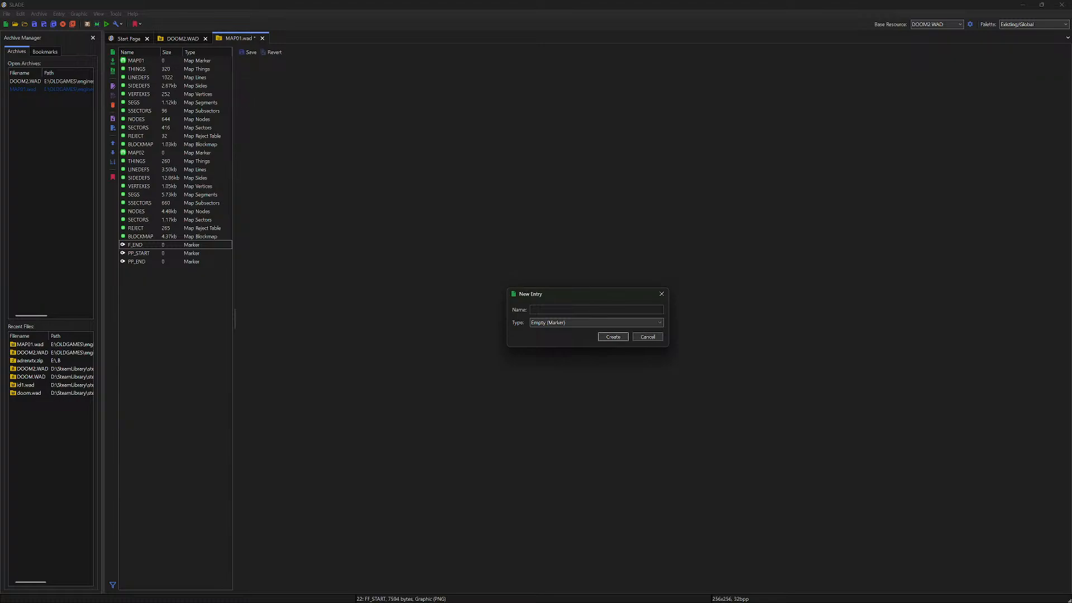
text(FF_START)
key(Return)
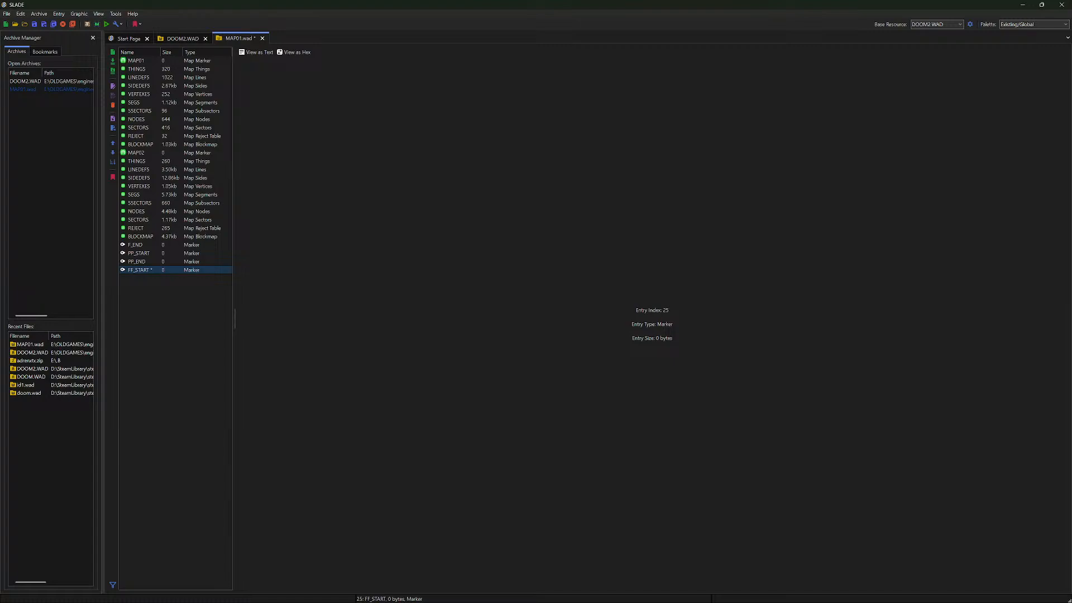
key(ctrl+n)
key(Up)
key(Up)
key(Up)
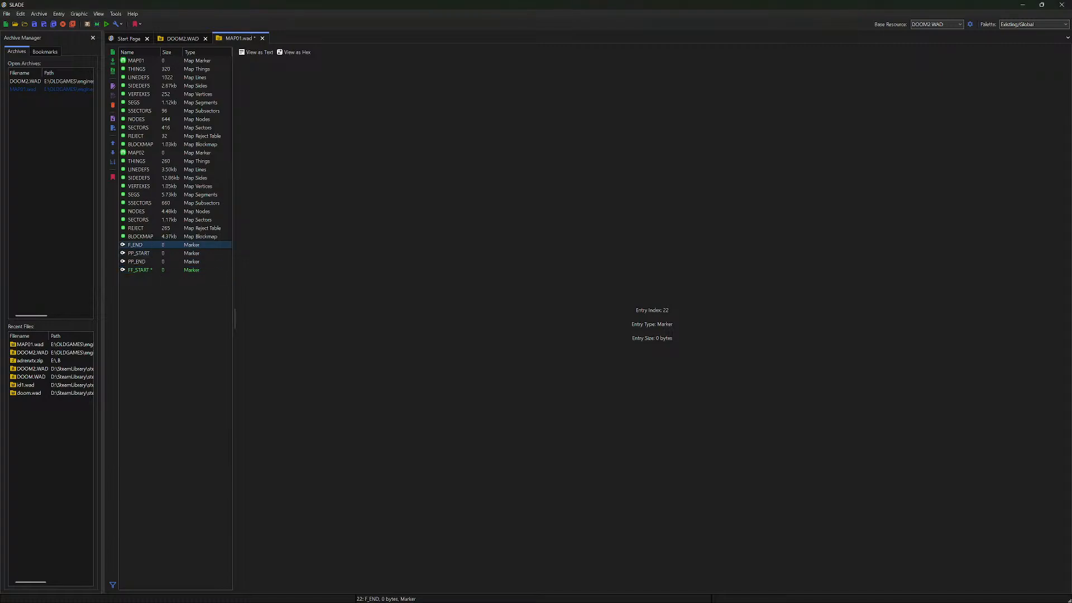
Delete the F_END, PP_START, PP_END and FF_START marker entries from MAP01.wad
right_click(166, 246)
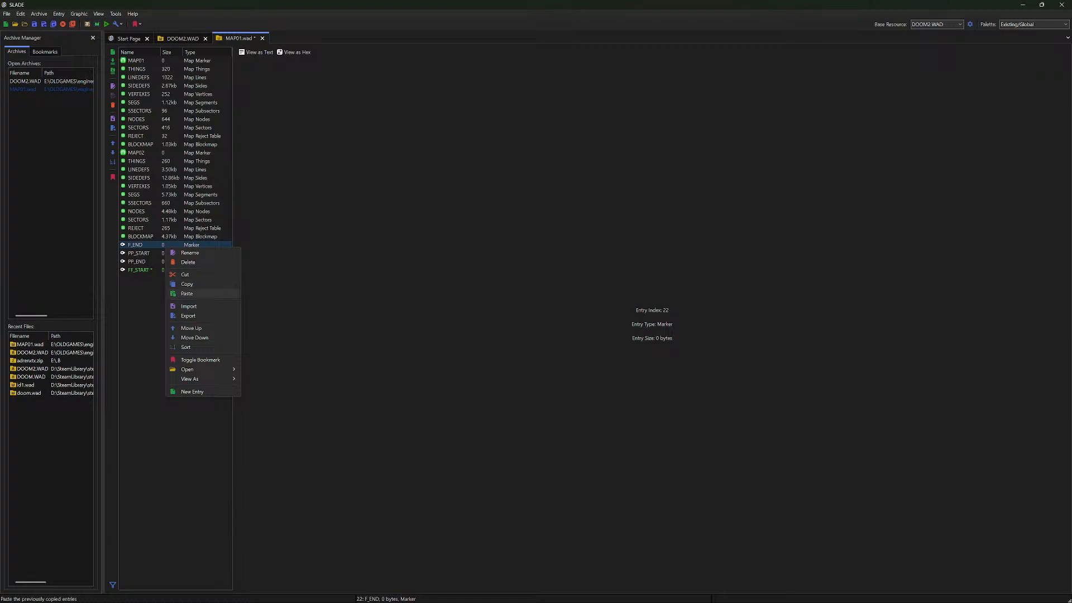
click(188, 262)
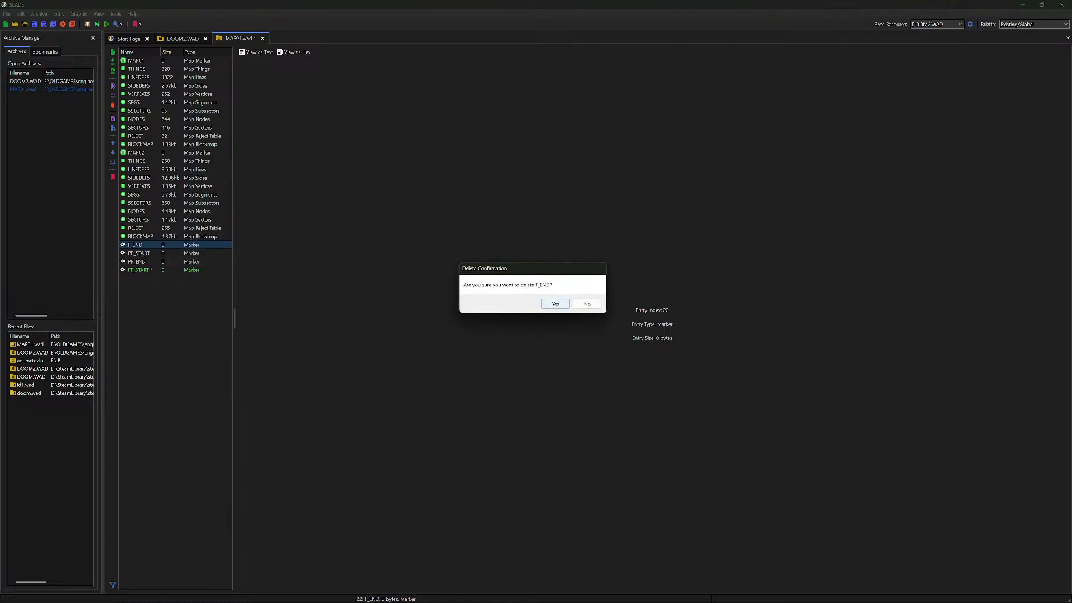
click(556, 303)
shift+click(169, 261)
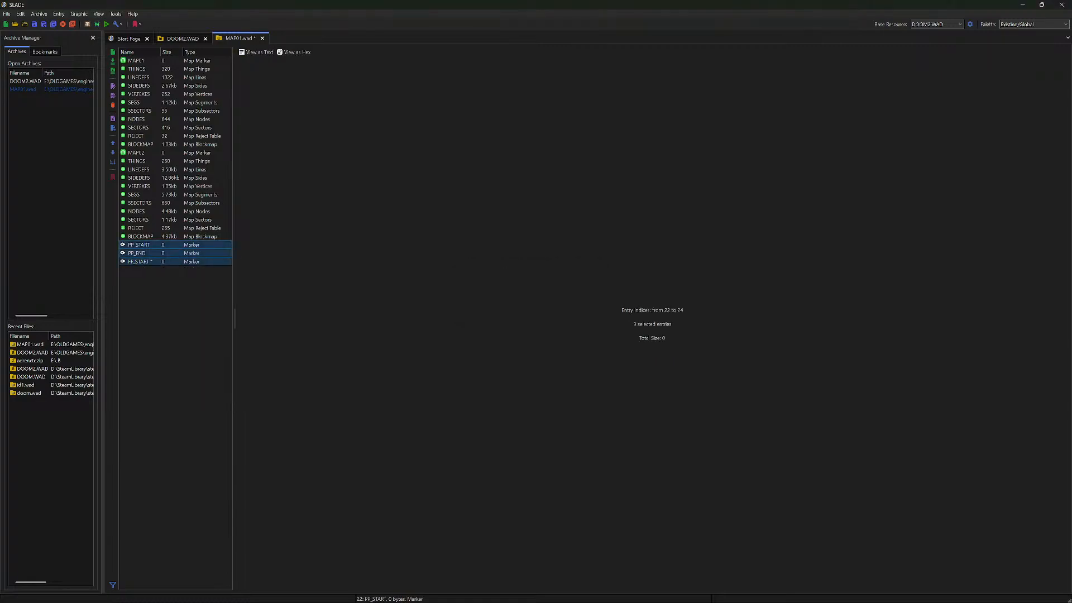
right_click(169, 262)
click(190, 278)
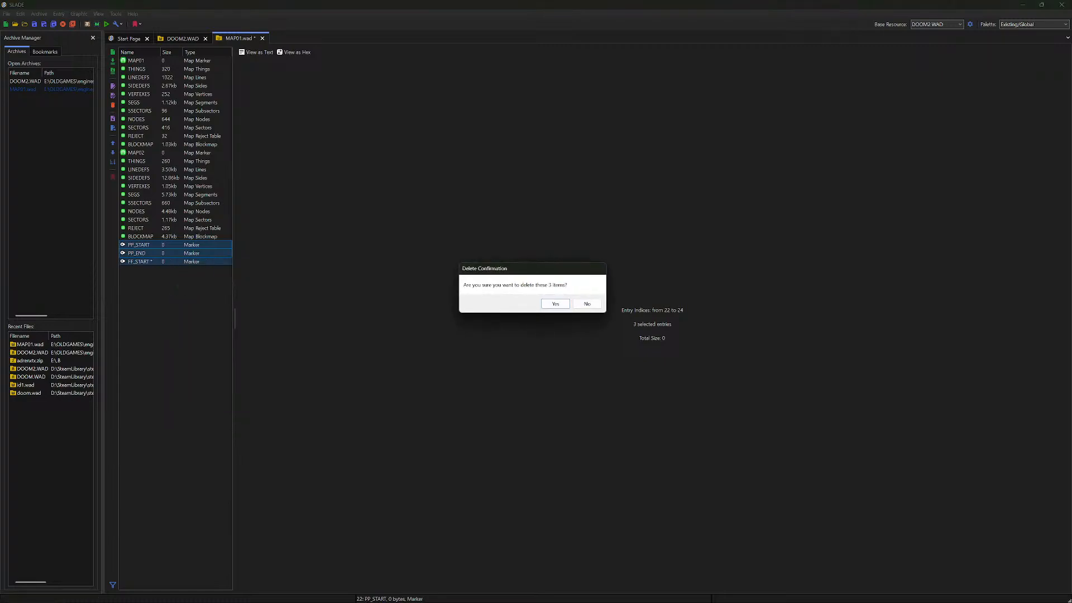
click(555, 304)
Create an empty marker entry named FF_START below the last BLOCKMAP entry of MAP01.wad
right_click(165, 273)
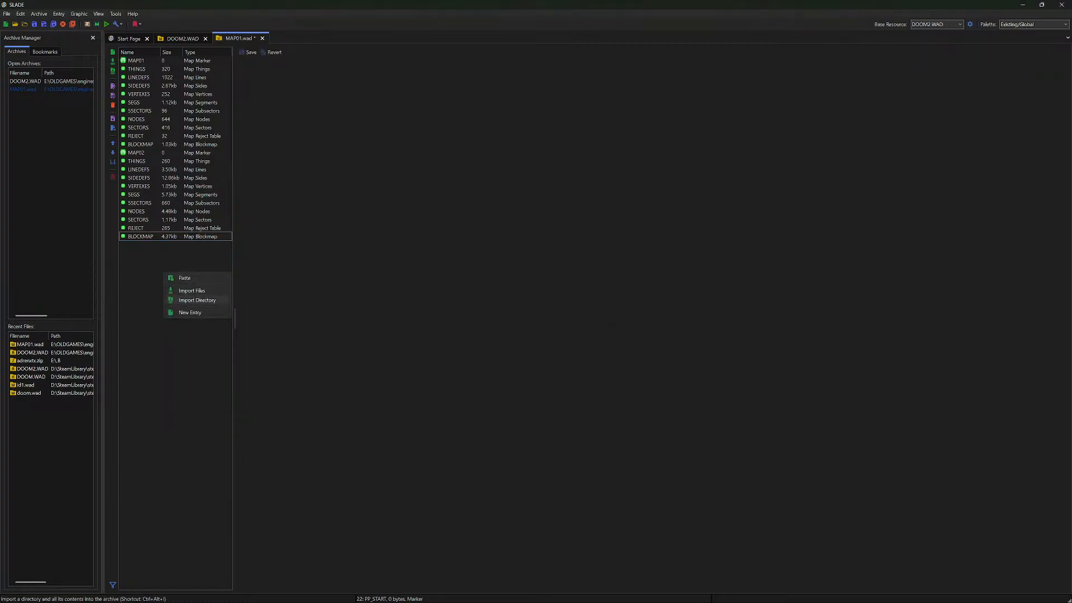
click(190, 312)
text(FF_START)
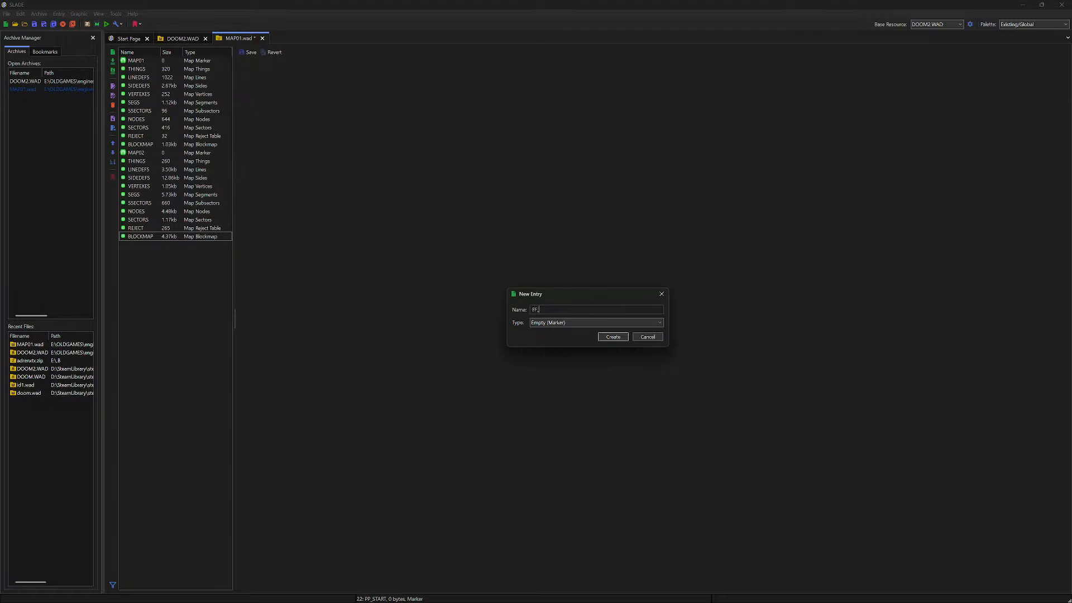
key(Return)
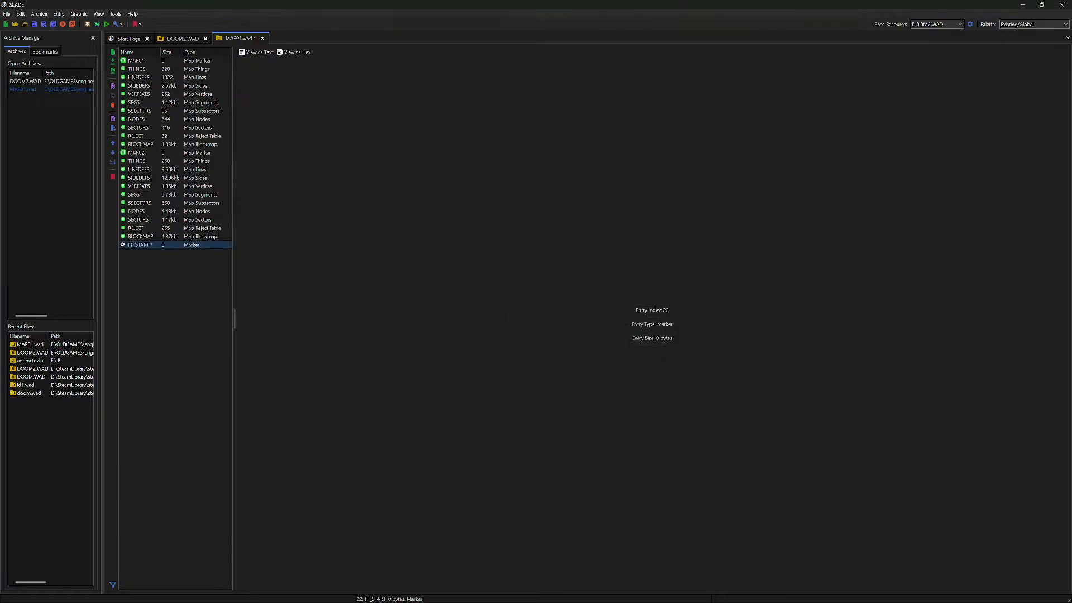
Create an empty marker entry named F_END directly below FF_START
right_click(165, 284)
click(187, 324)
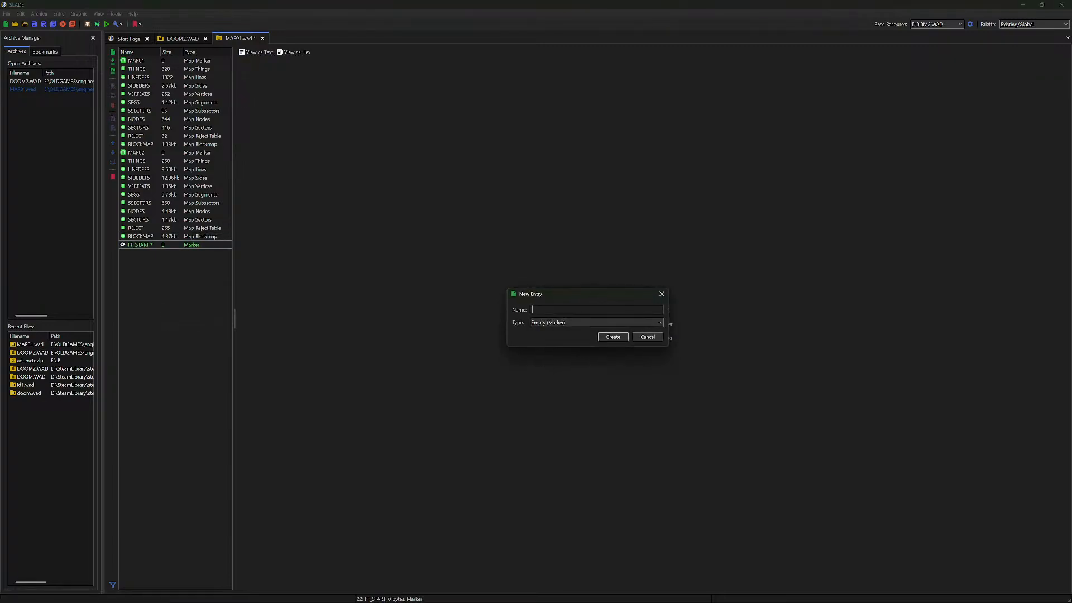
text(F_END)
key(Return)
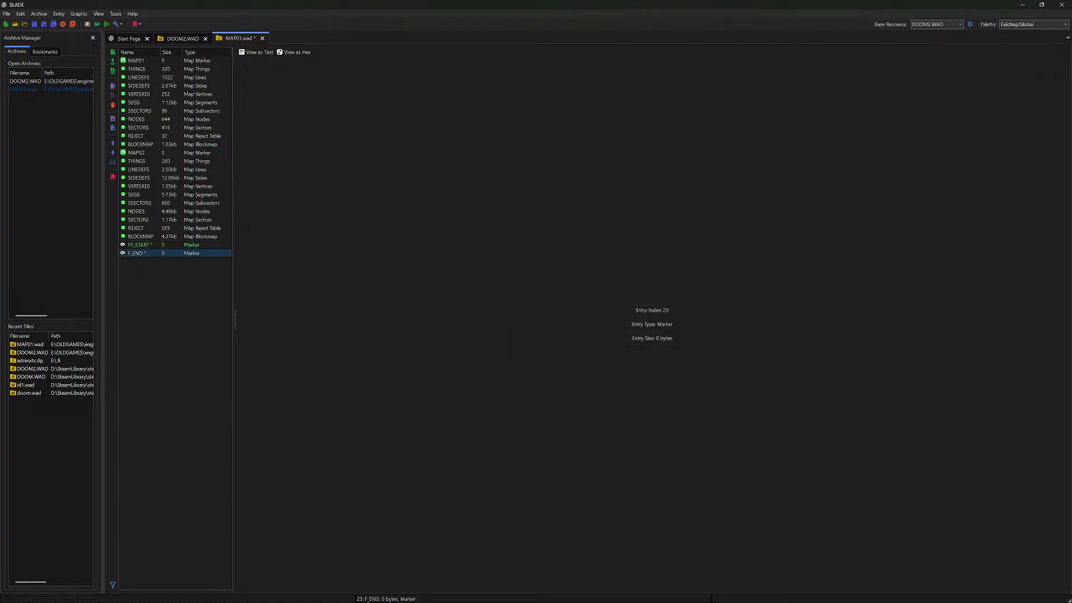
Create an empty marker entry named PP_START directly below F_END
right_click(166, 286)
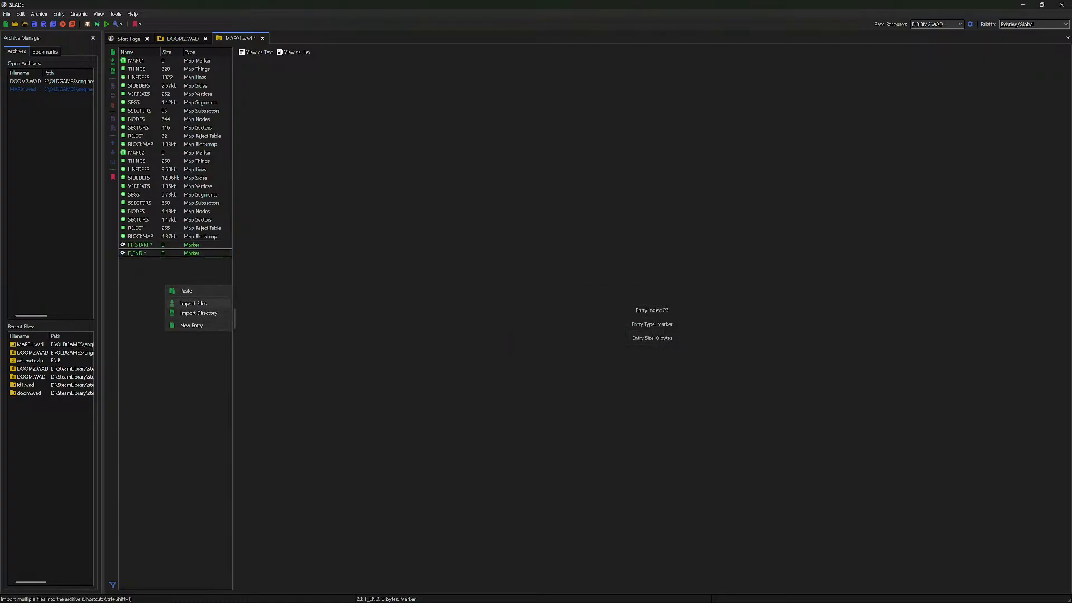
click(191, 325)
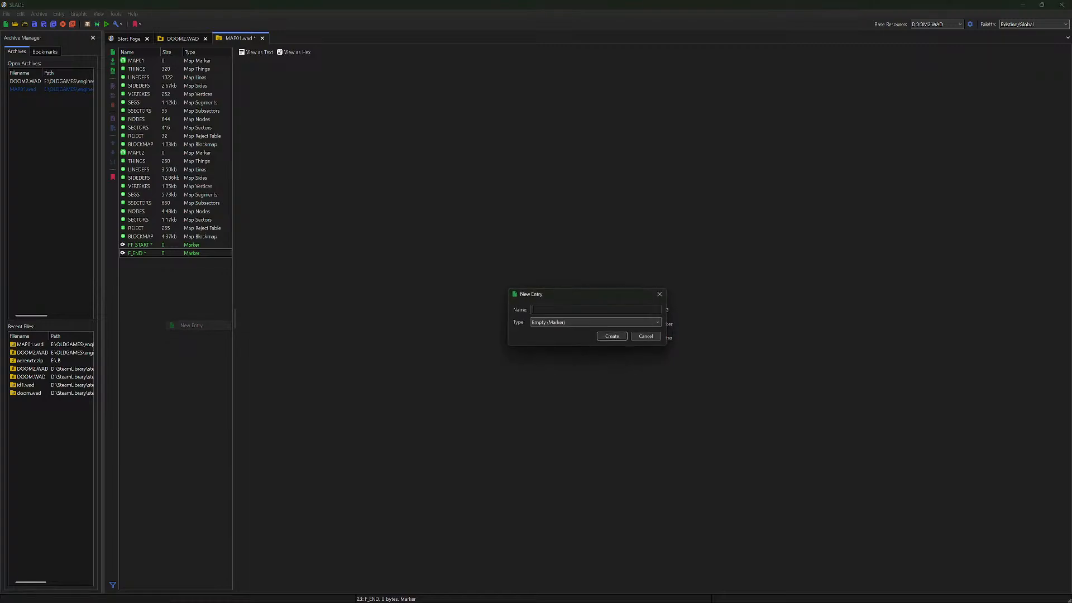
text(PP_)
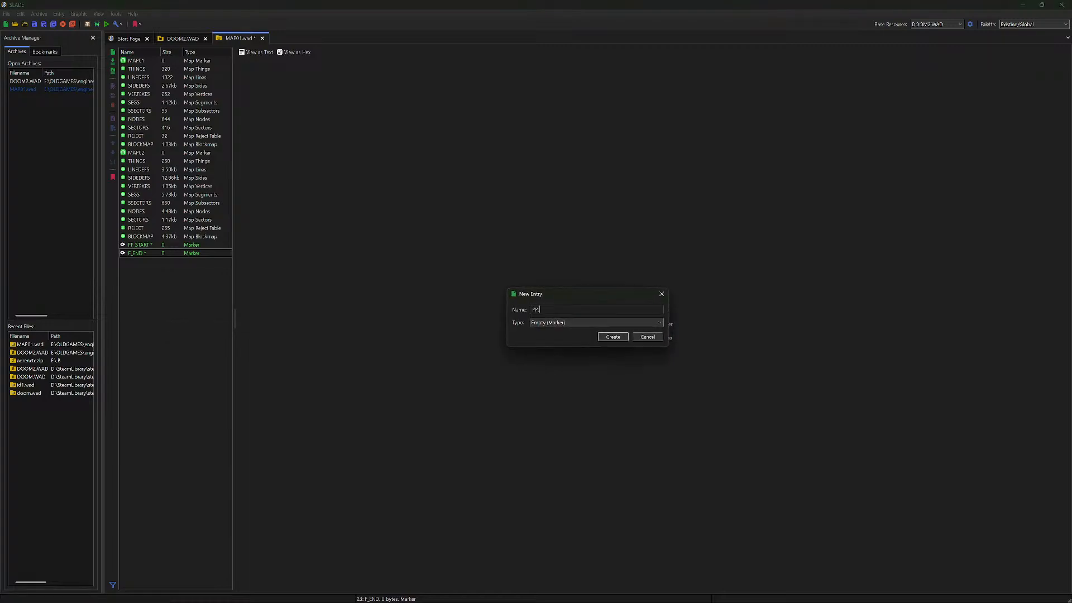
text(START)
key(Return)
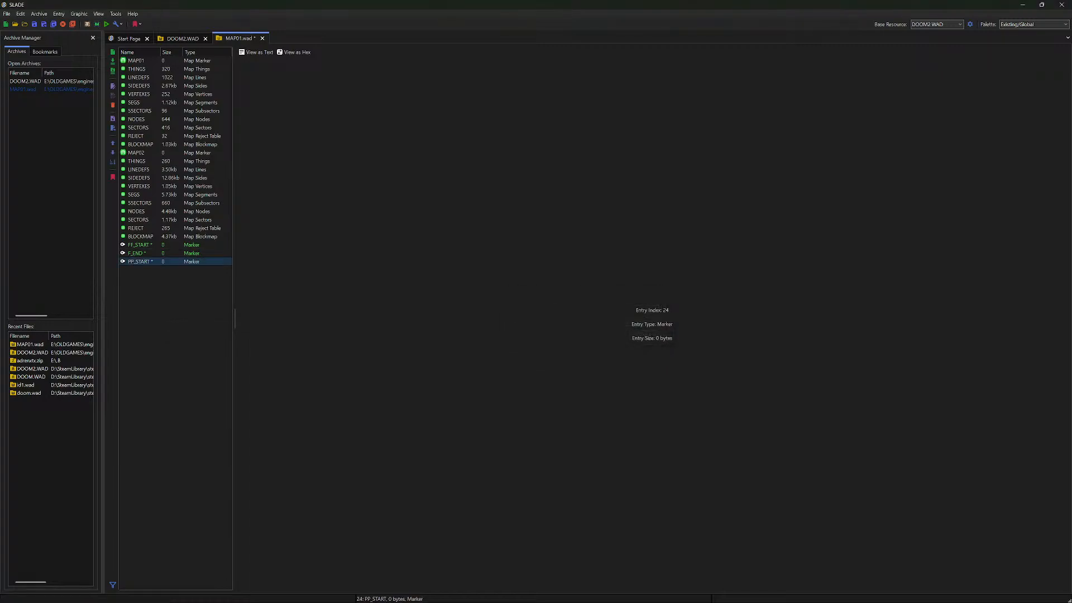
Create an empty marker entry named PP_END directly below PP_START
right_click(172, 289)
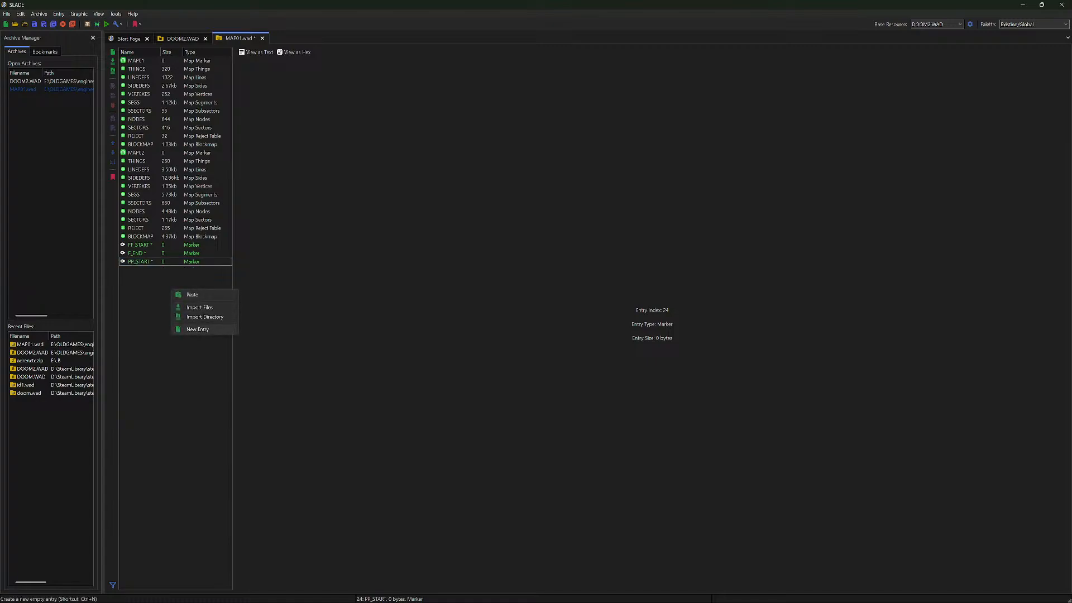
click(193, 329)
text(PP_)
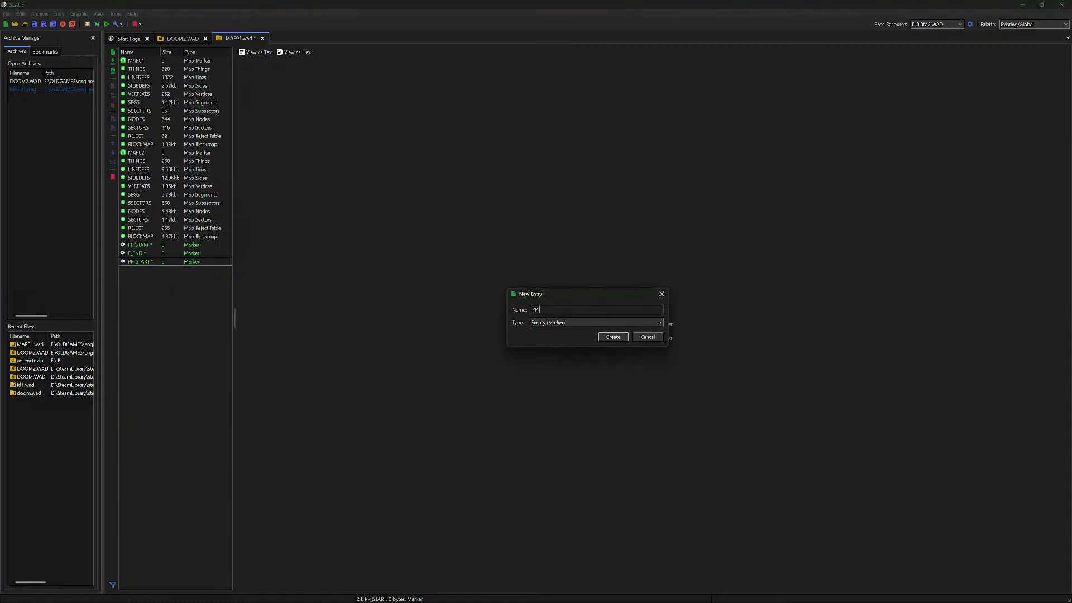
text(END)
key(Return)
Import the 64x64 Godot icon PNG file into MAP01.wad as a separate entry between FF_START and F_END
click(147, 244)
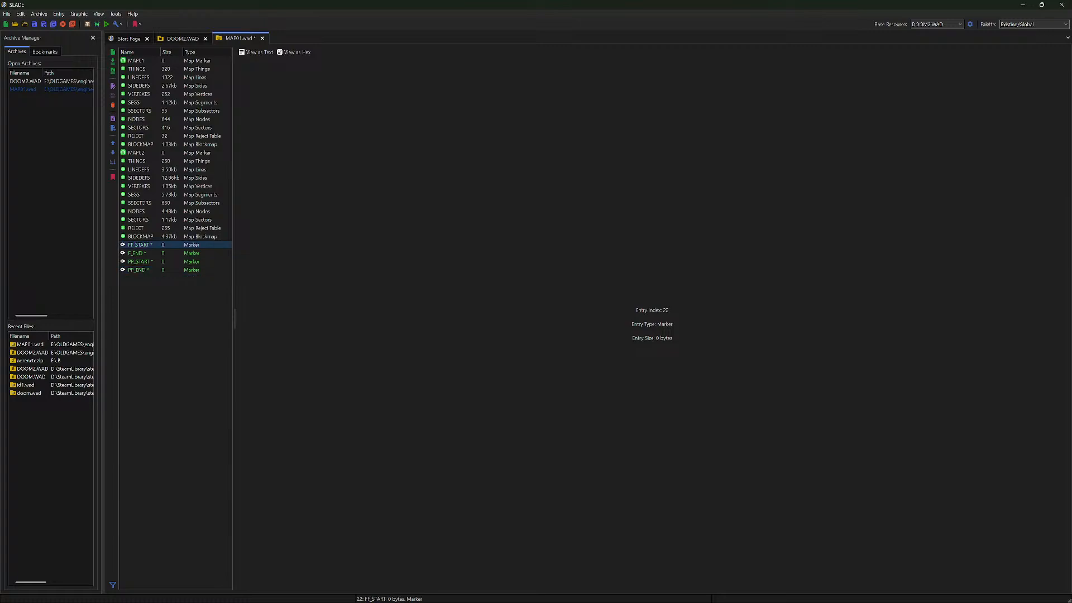
click(39, 13)
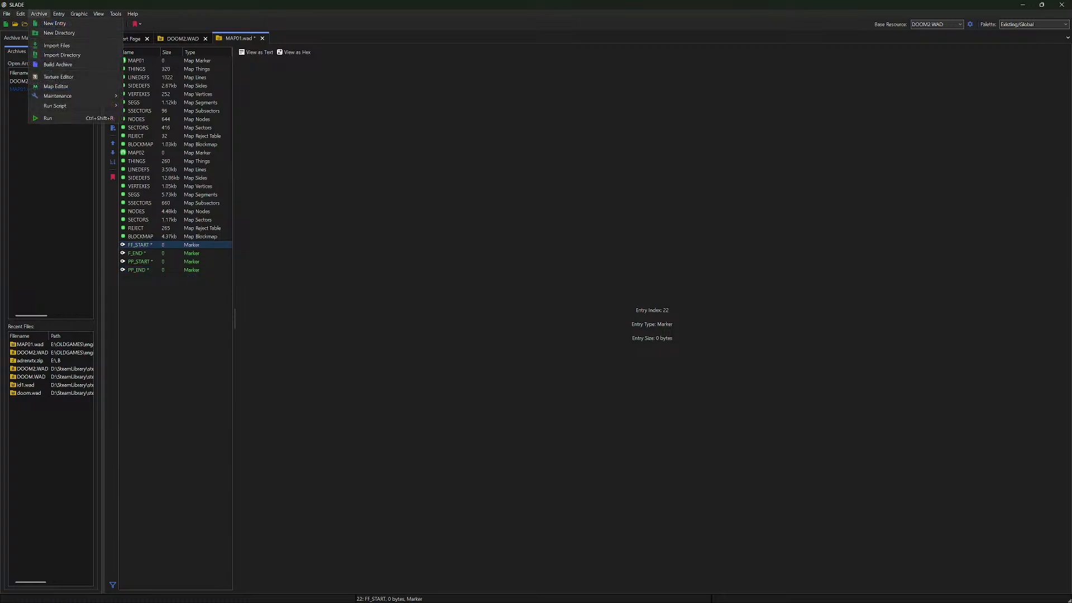
click(142, 245)
click(142, 253)
click(142, 244)
click(142, 253)
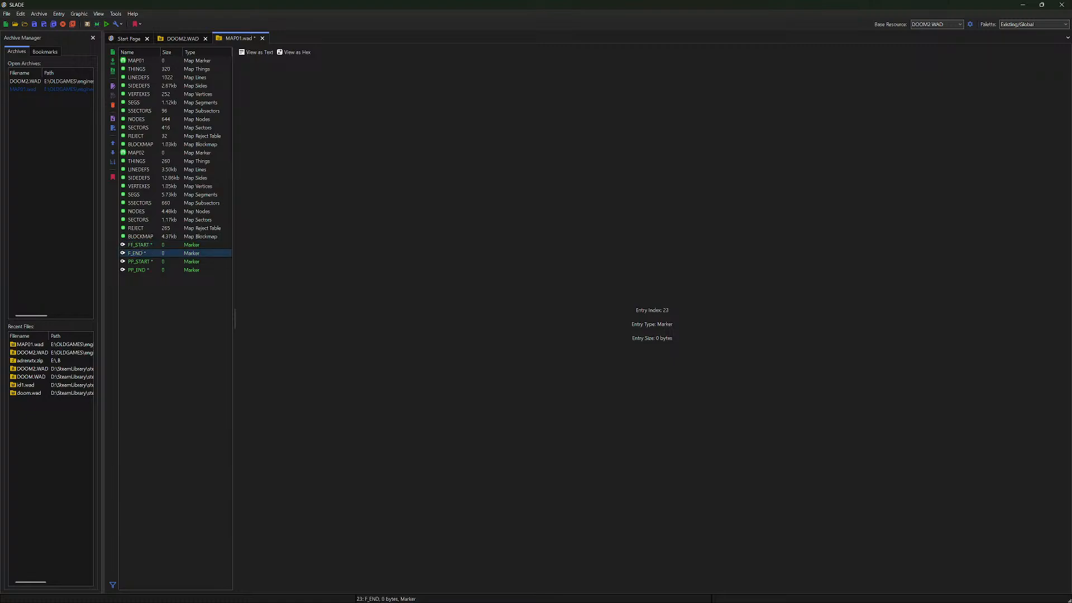
click(142, 245)
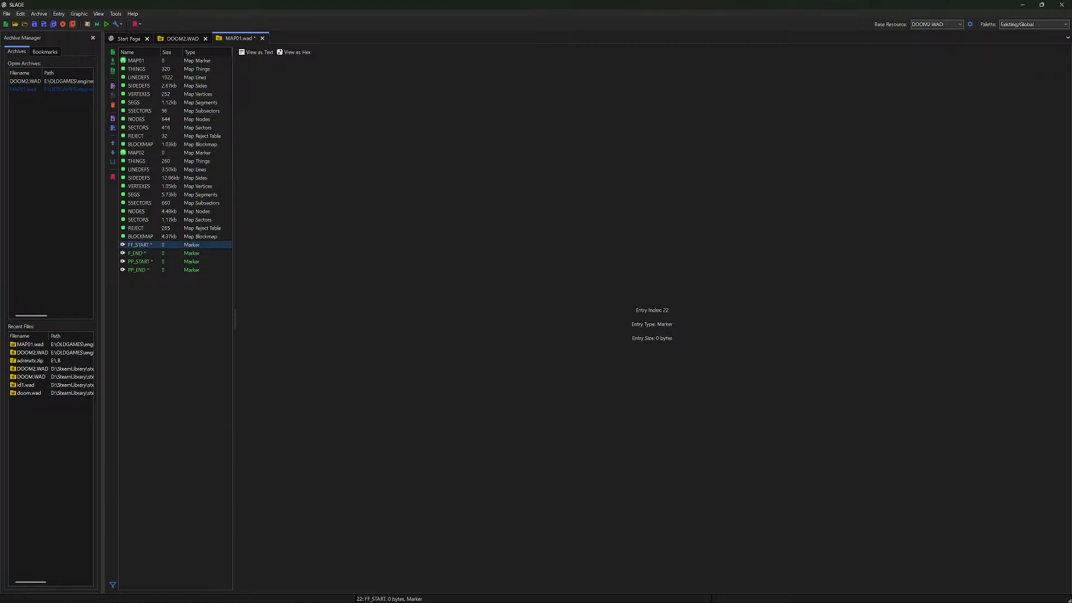
click(39, 14)
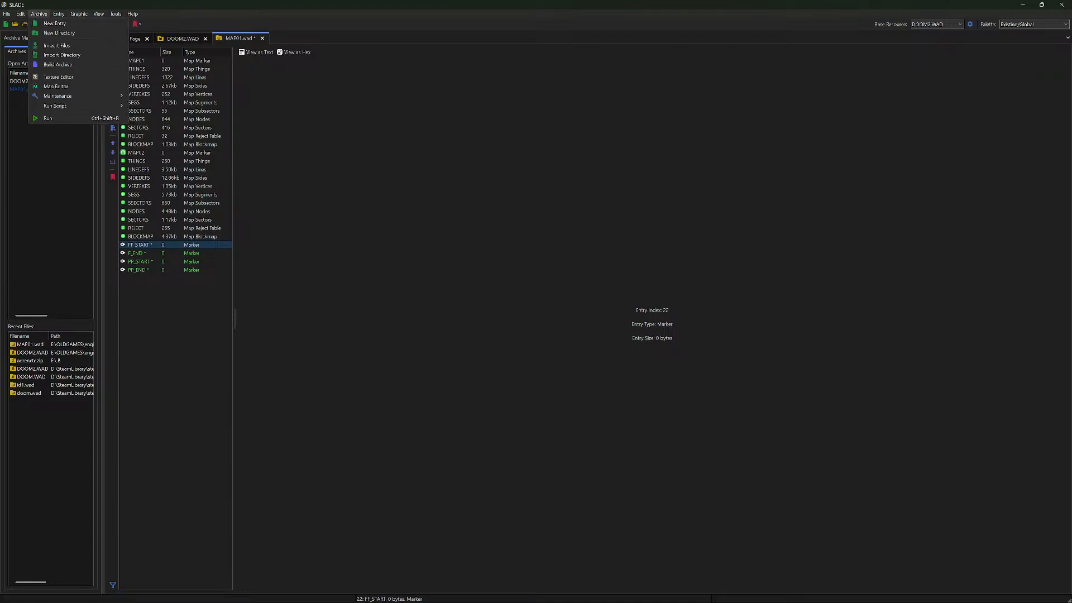
click(56, 45)
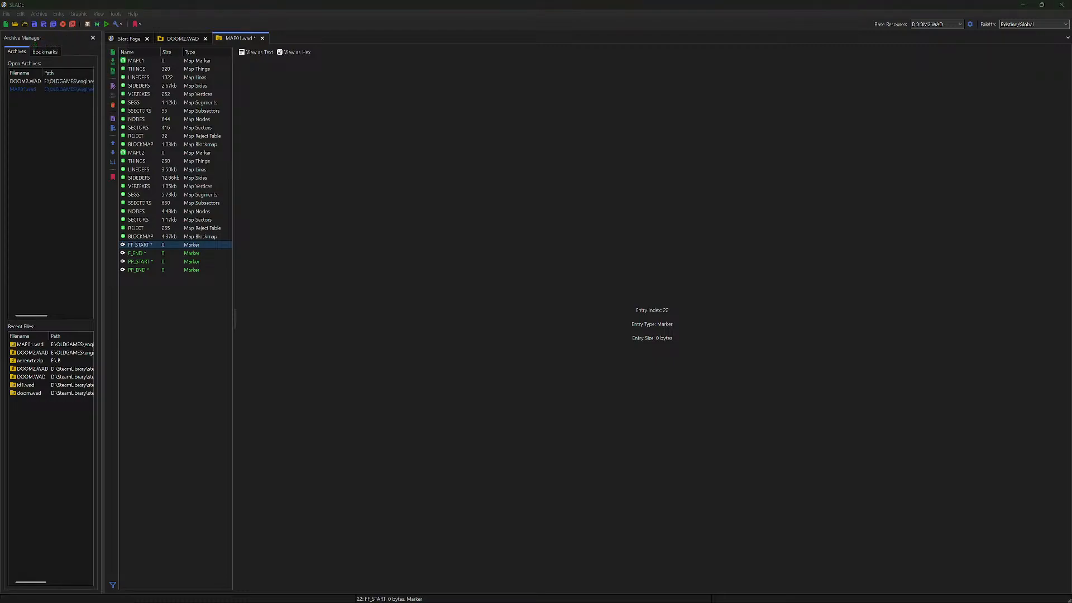
key(Return)
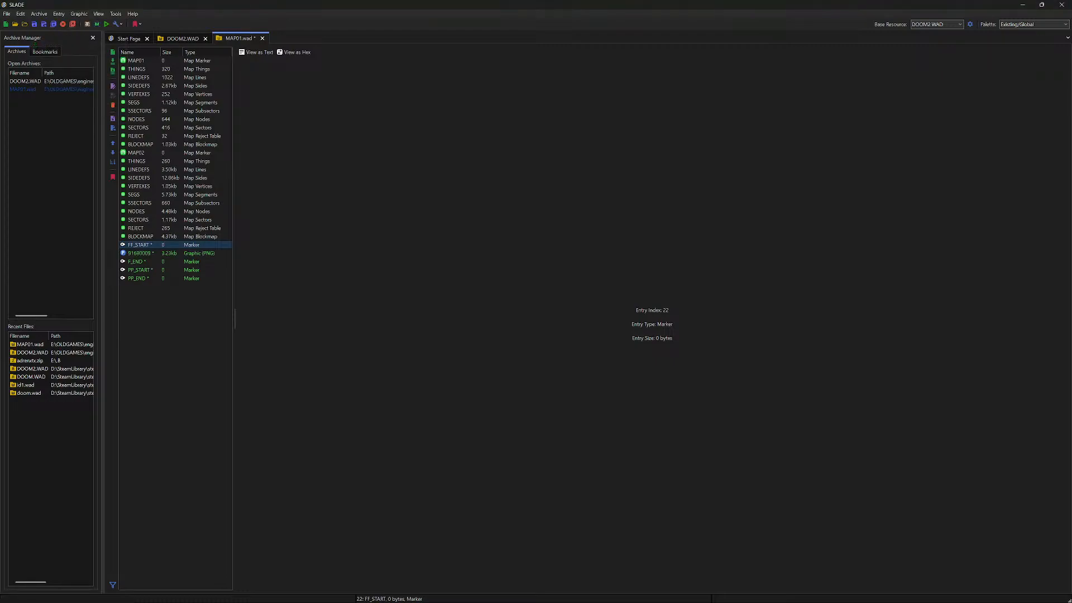
Rename the imported Godot icon PNG entry between FF_START and F_END to ICON
click(141, 254)
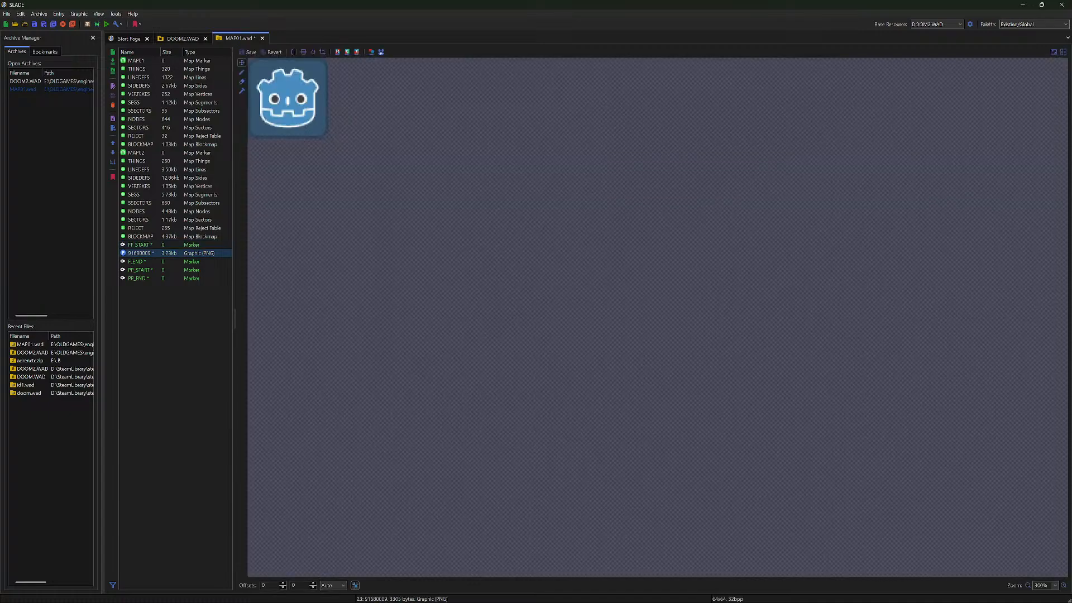
right_click(178, 254)
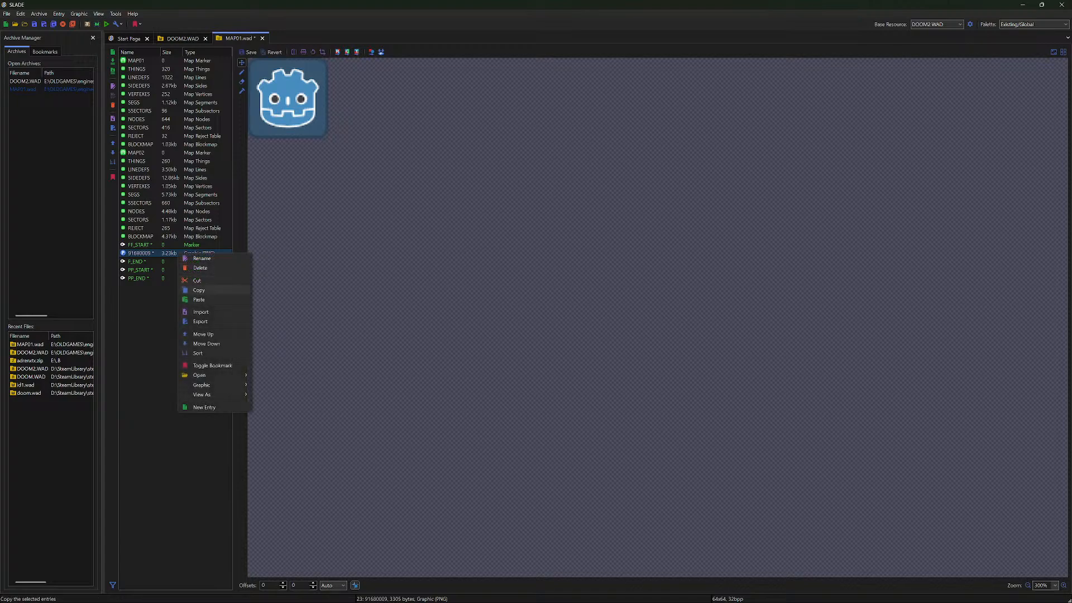
click(201, 259)
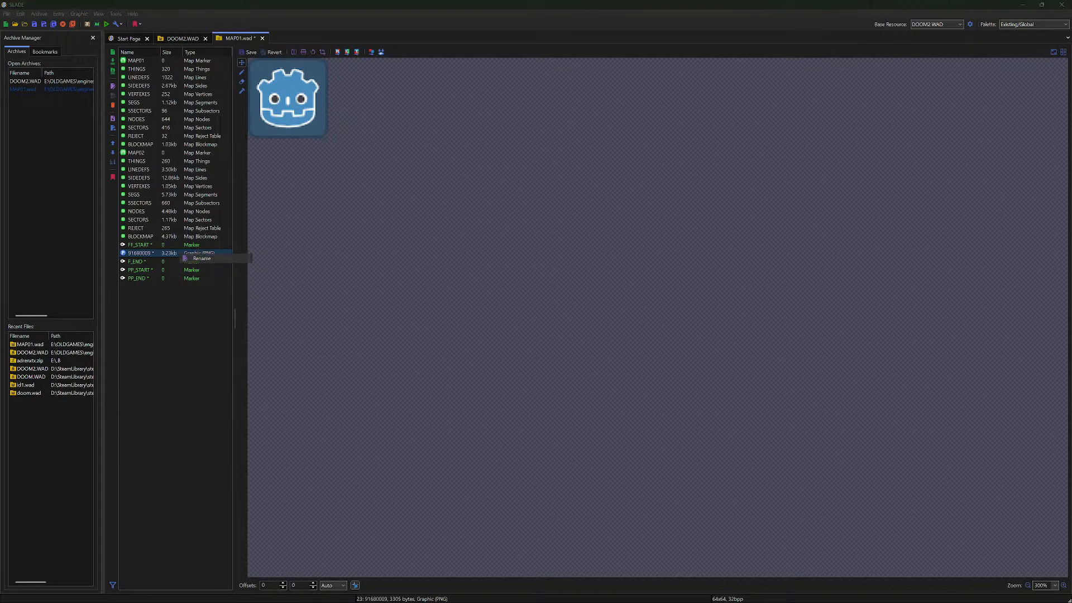
key(BackSpace)
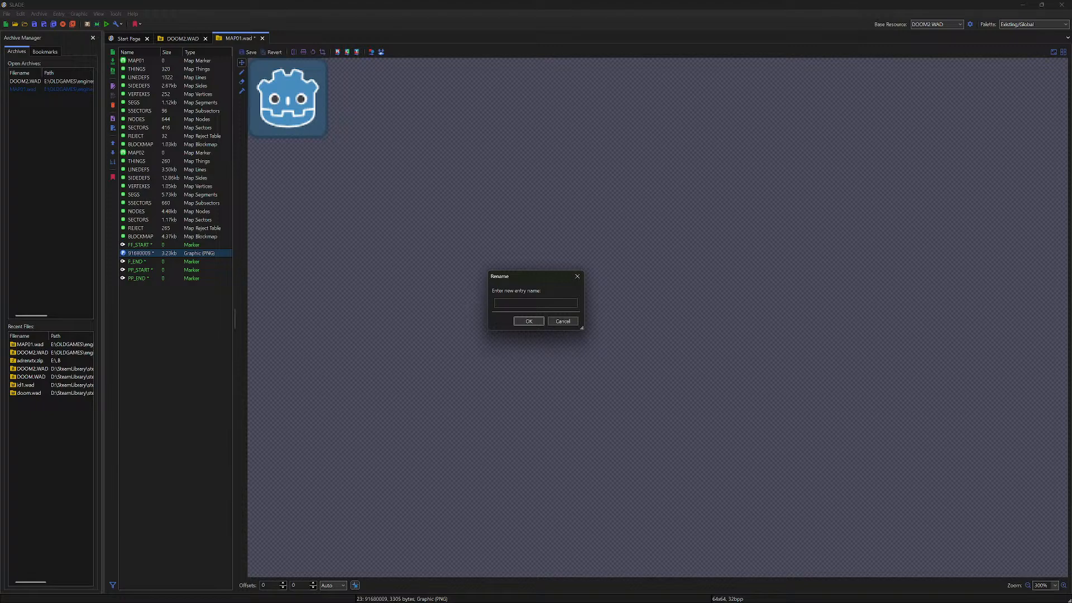
text(icon.p)
key(BackSpace)
key(BackSpace)
key(Return)
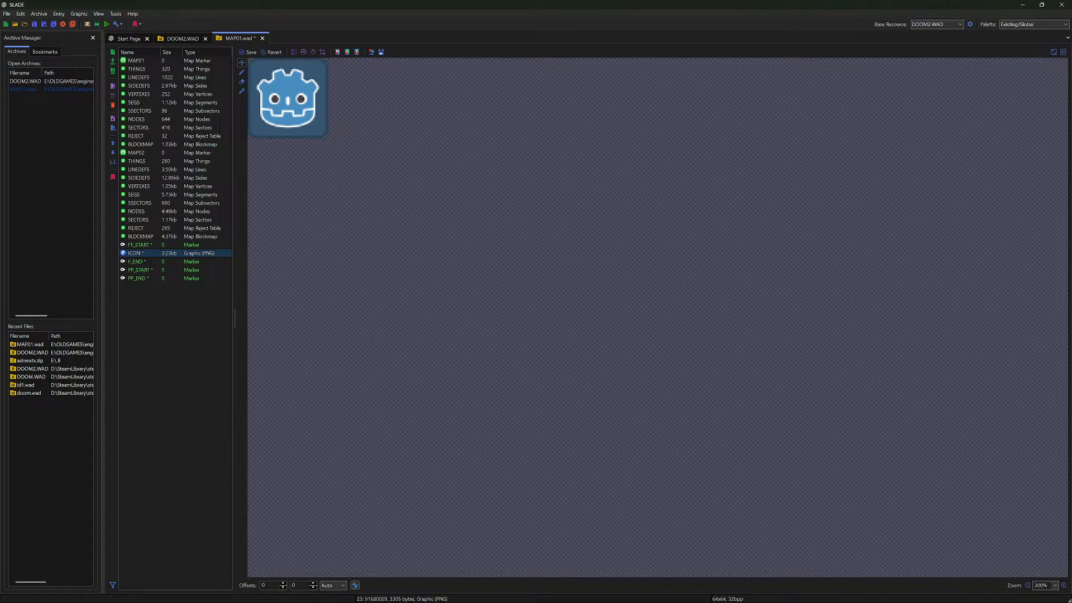
right_click(175, 254)
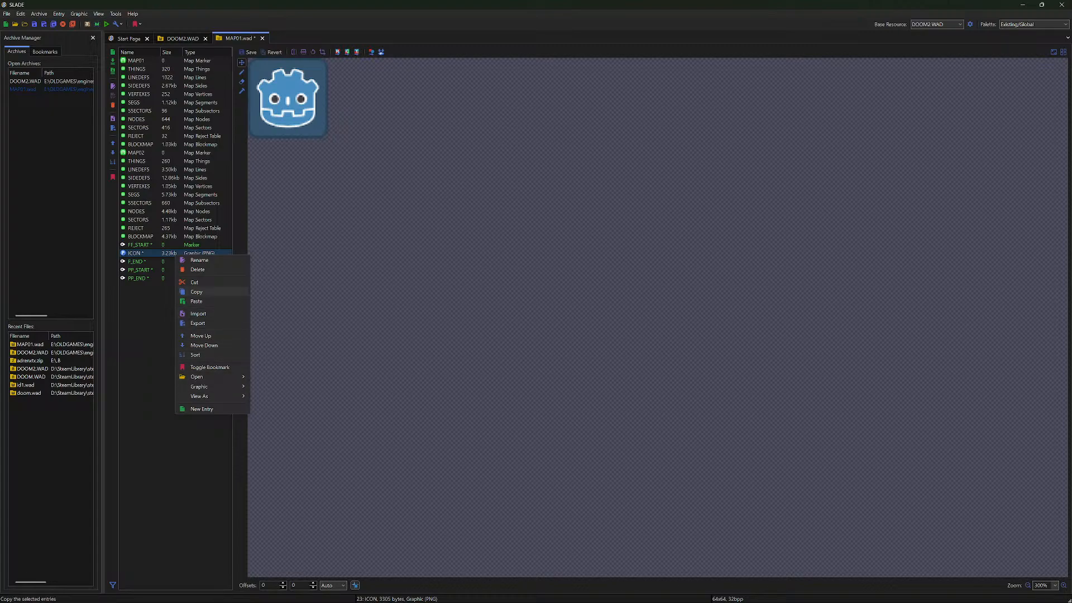
click(323, 251)
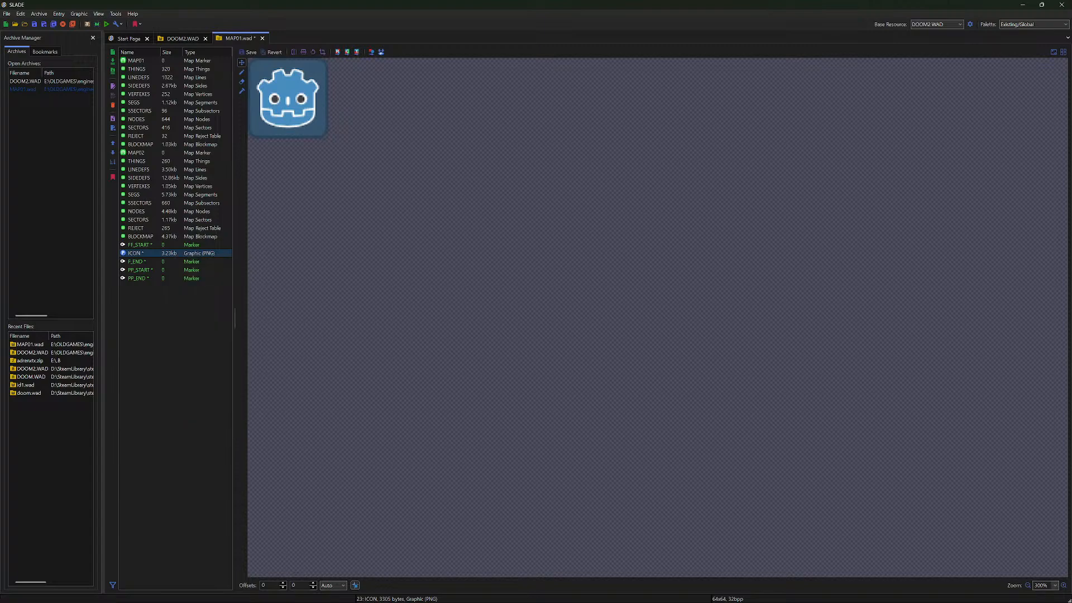
Convert the ICON graphic to Doom Flat (Paletted) format with transparency disabled
click(371, 52)
click(548, 206)
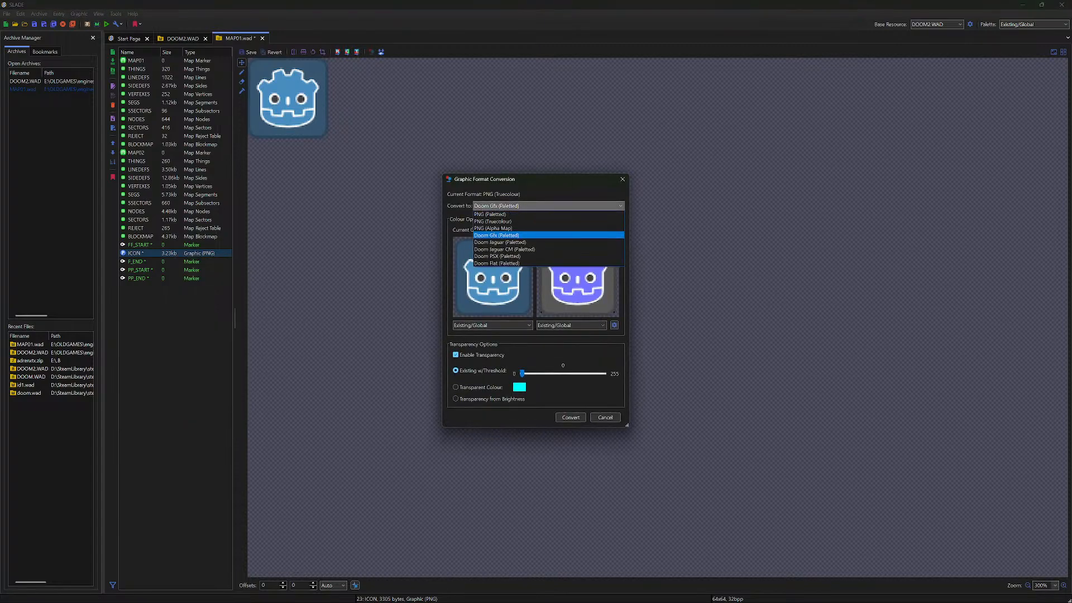
click(496, 264)
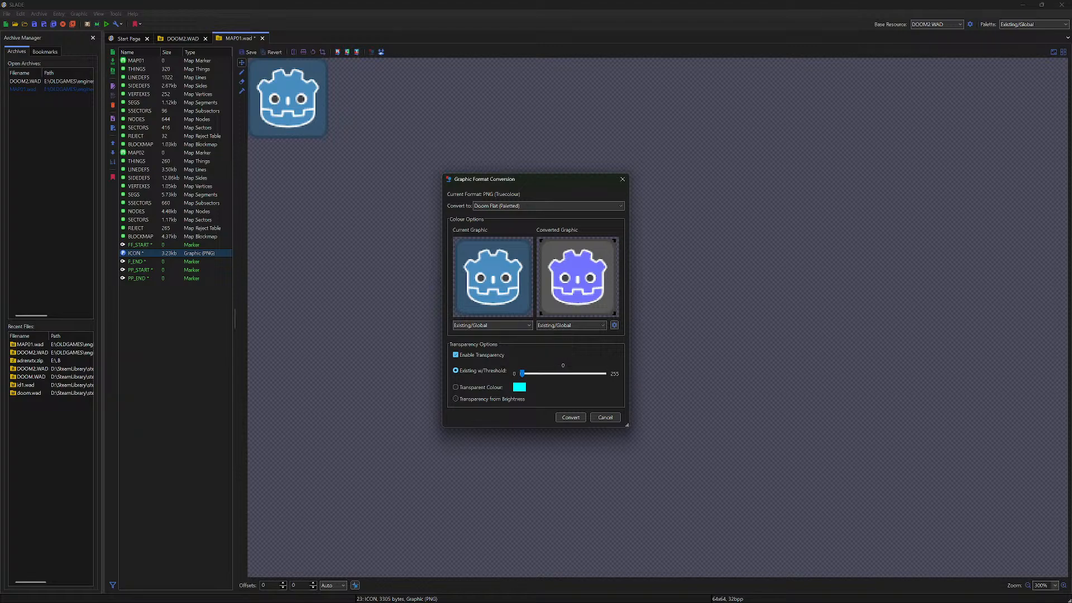
click(456, 355)
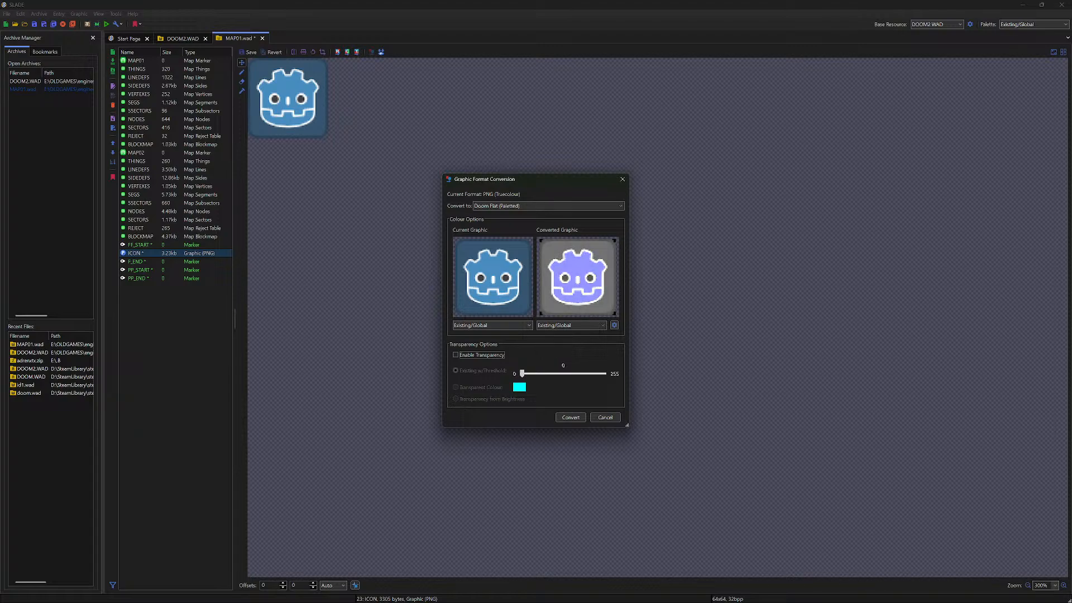
click(571, 418)
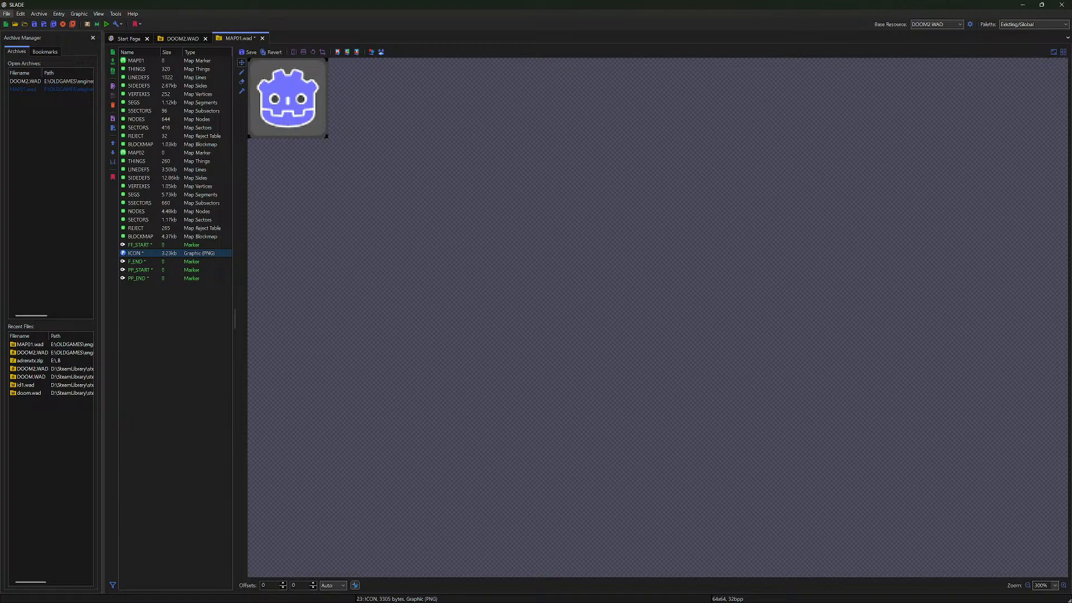
Save MAP01.wad, including the changes to the ICON entry
click(6, 13)
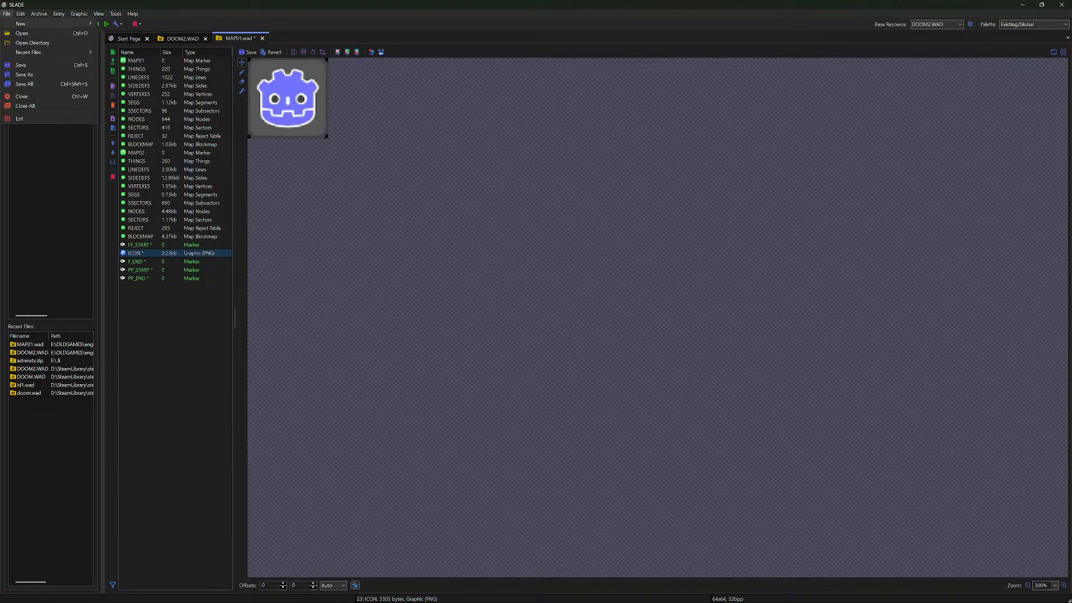
click(22, 65)
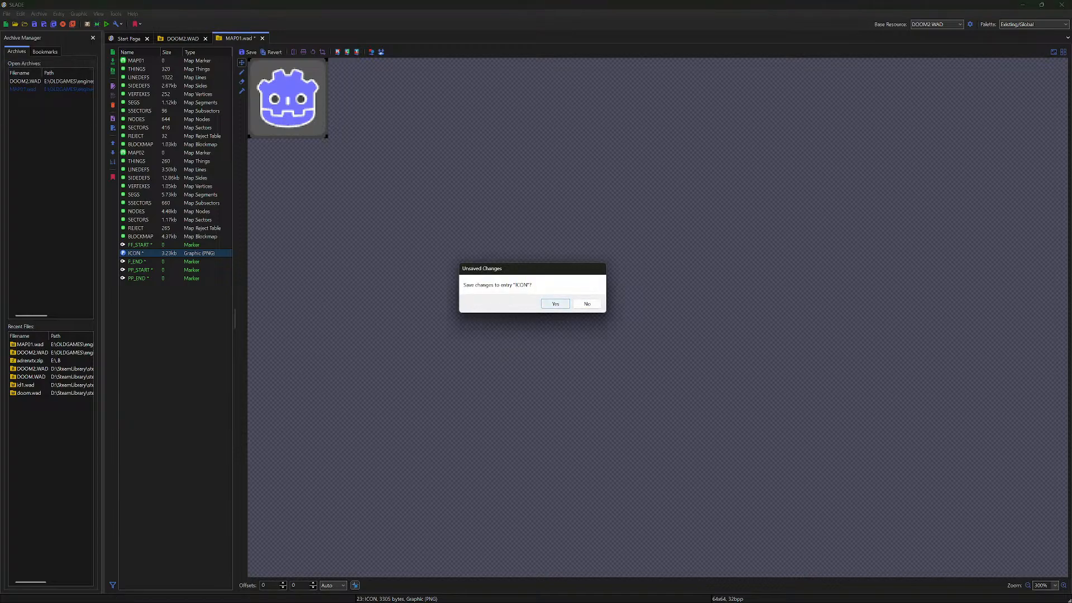
key(Return)
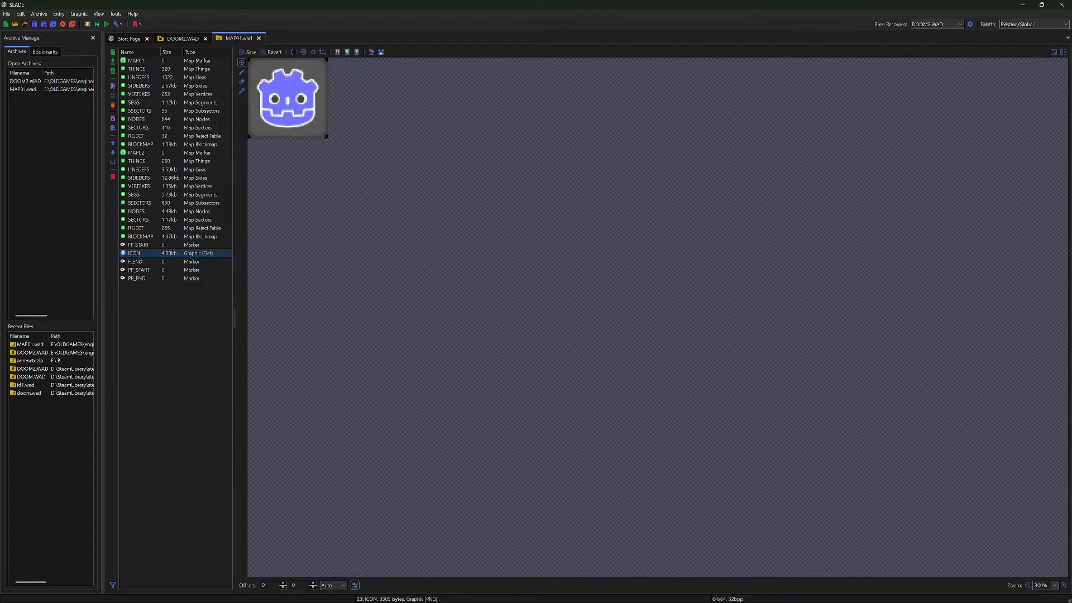
Import the Griffith face portrait PNG into MAP01.wad as a separate entry between PP_START and PP_END
click(138, 261)
click(139, 270)
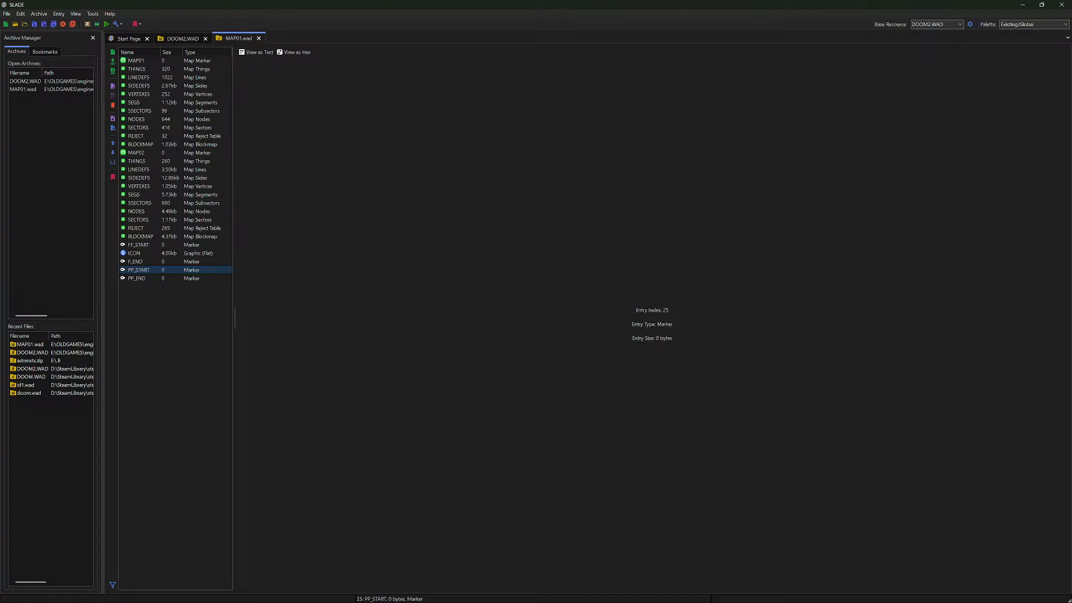
click(6, 13)
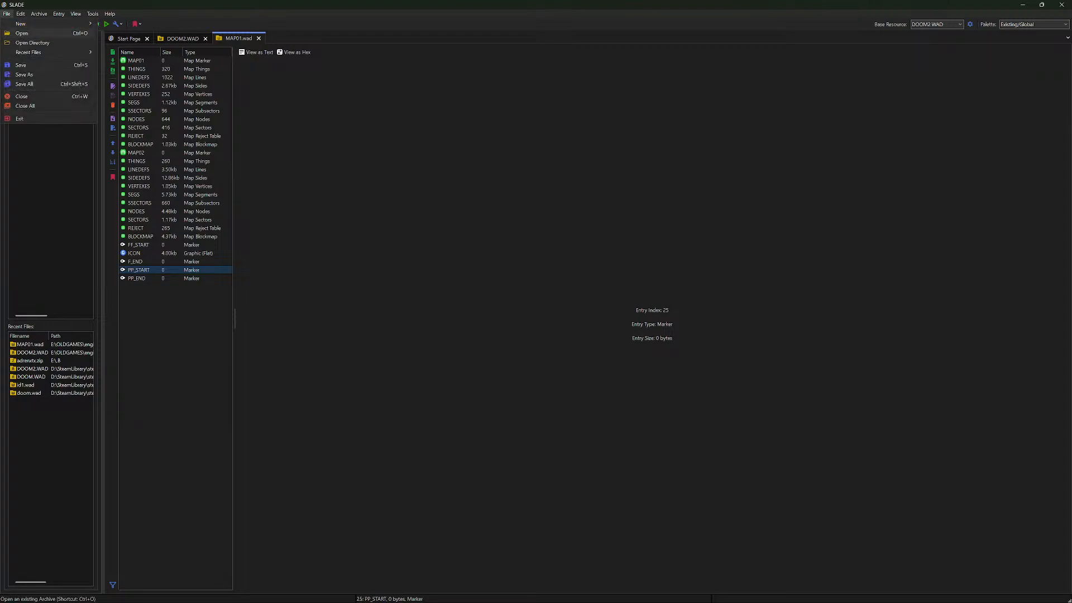
click(22, 33)
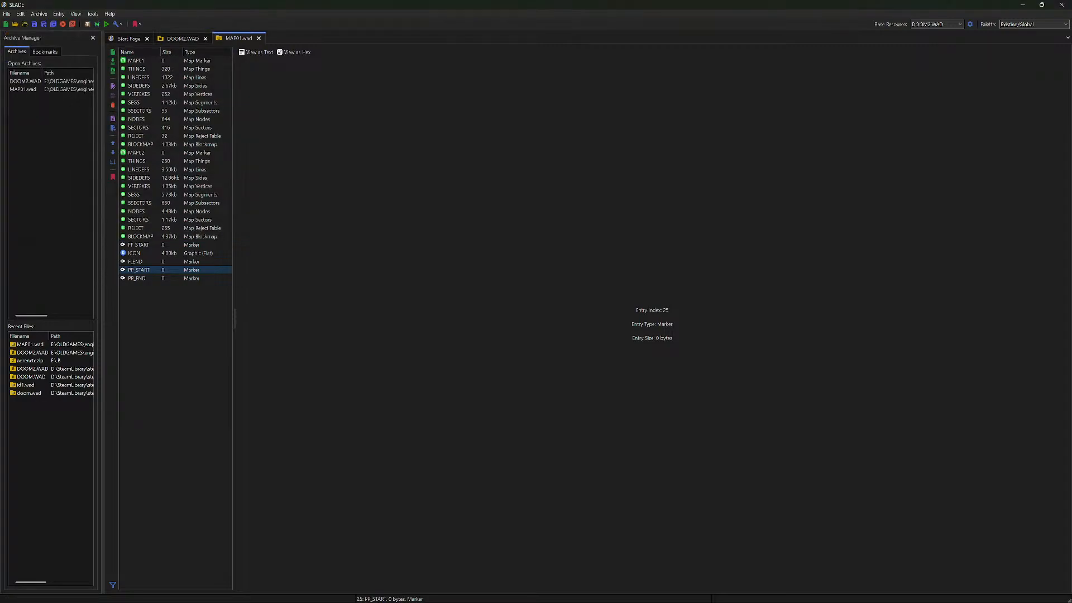
click(39, 14)
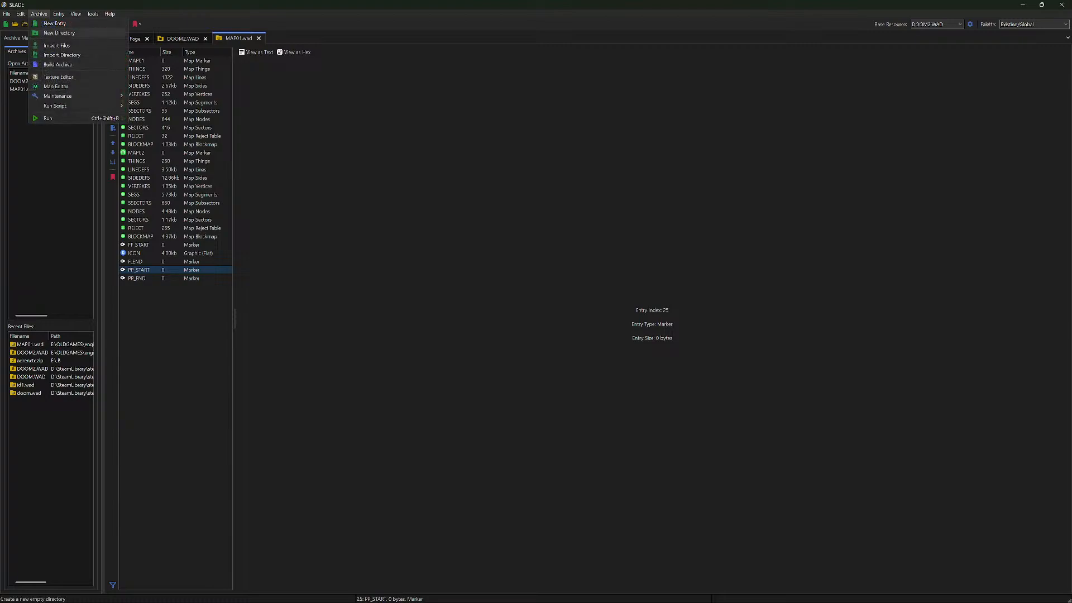
click(59, 45)
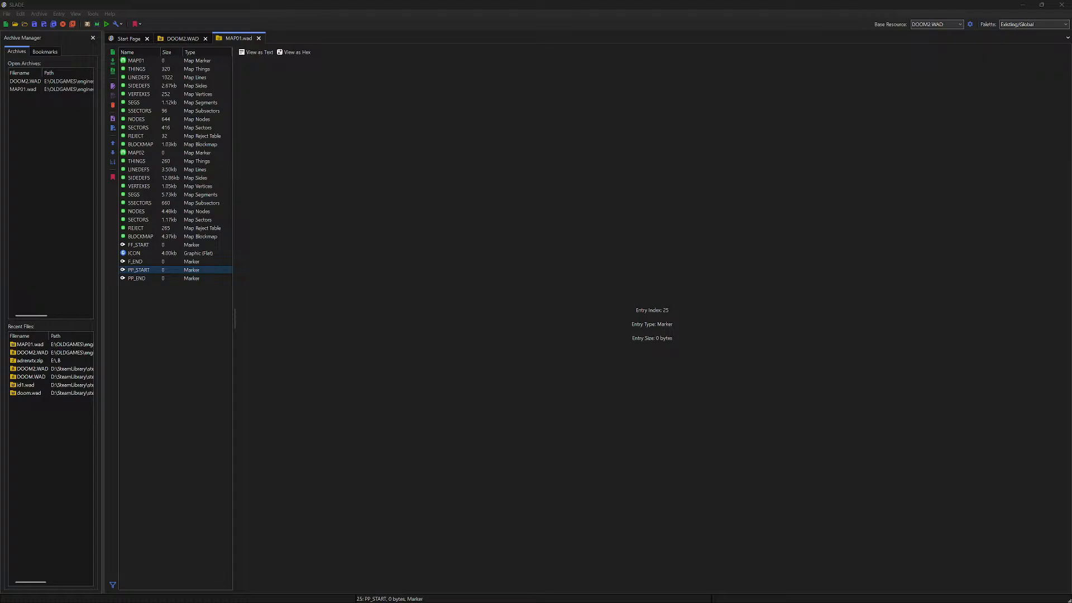
key(Return)
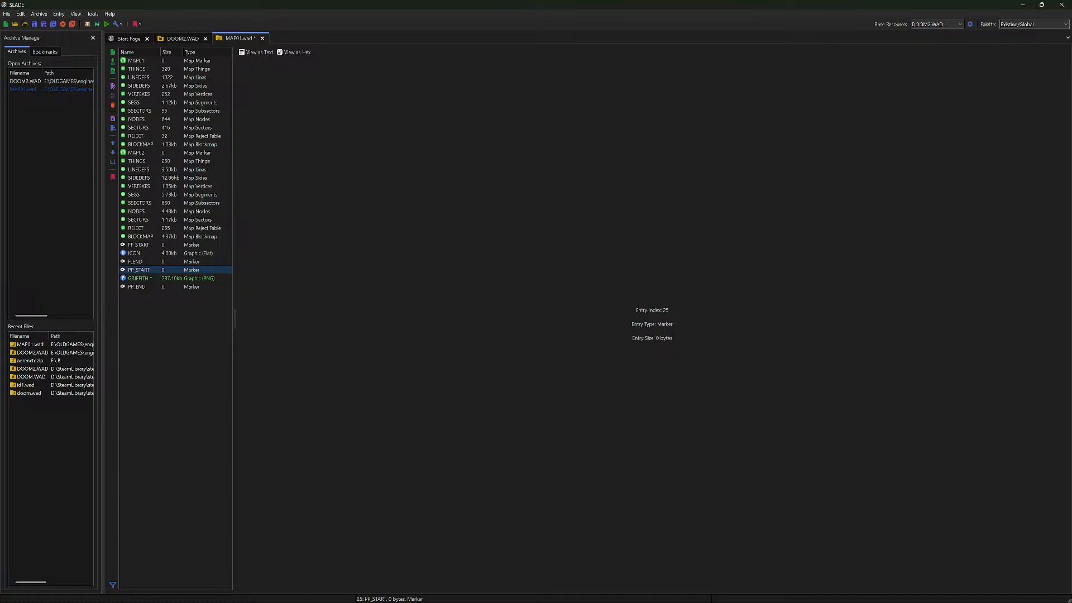
click(139, 278)
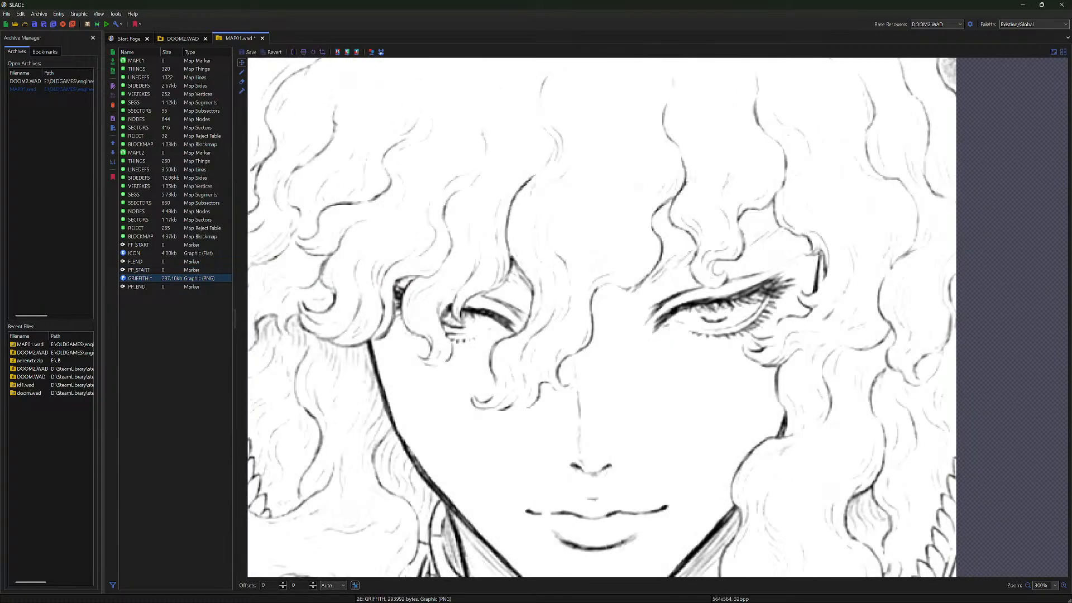
scroll(602, 317, down, 4)
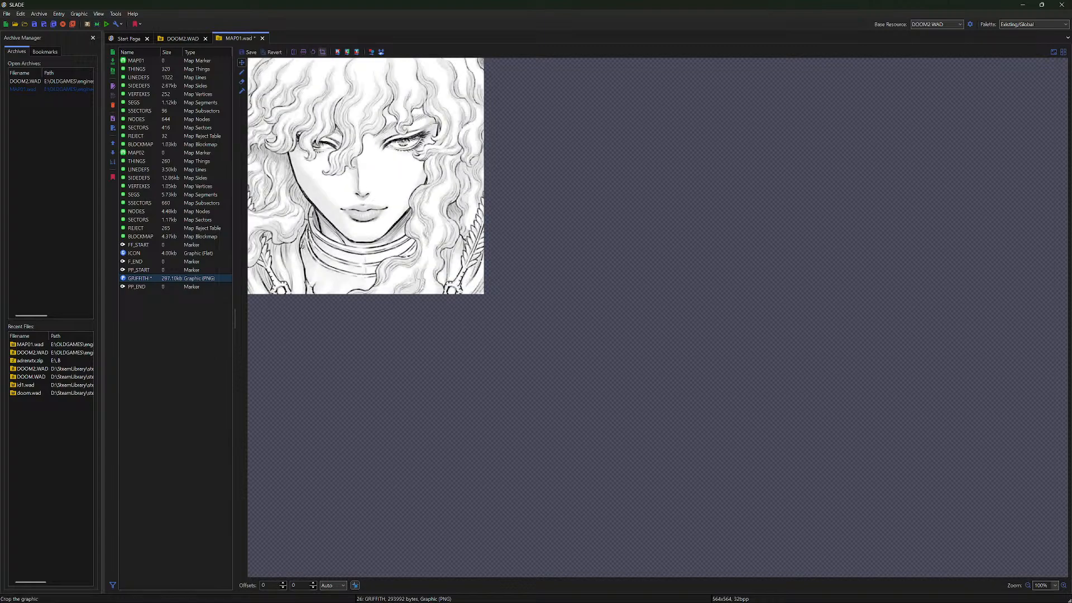
click(322, 52)
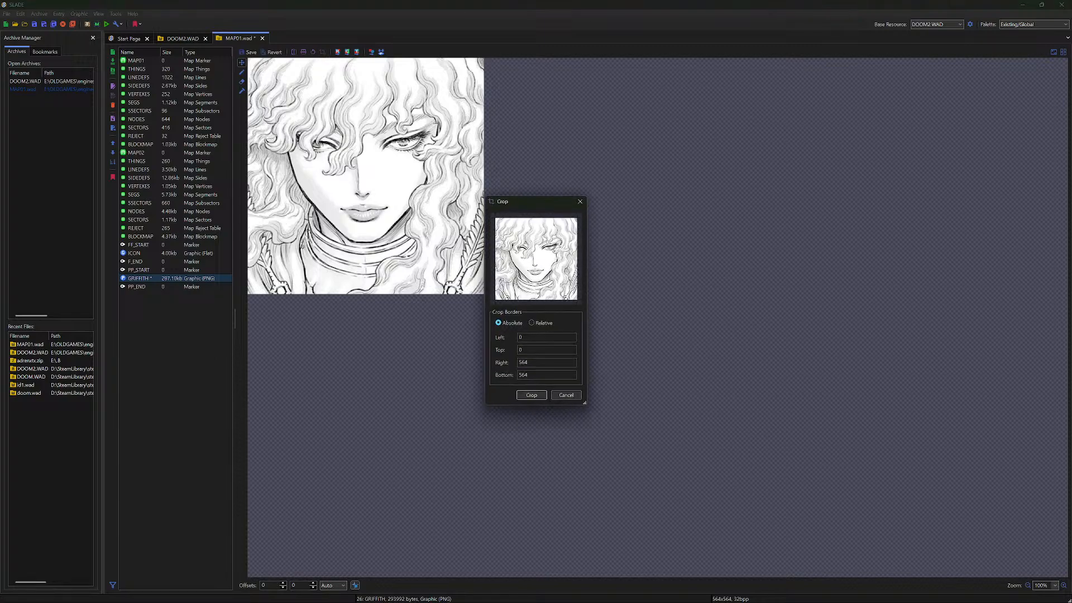
double_click(523, 362)
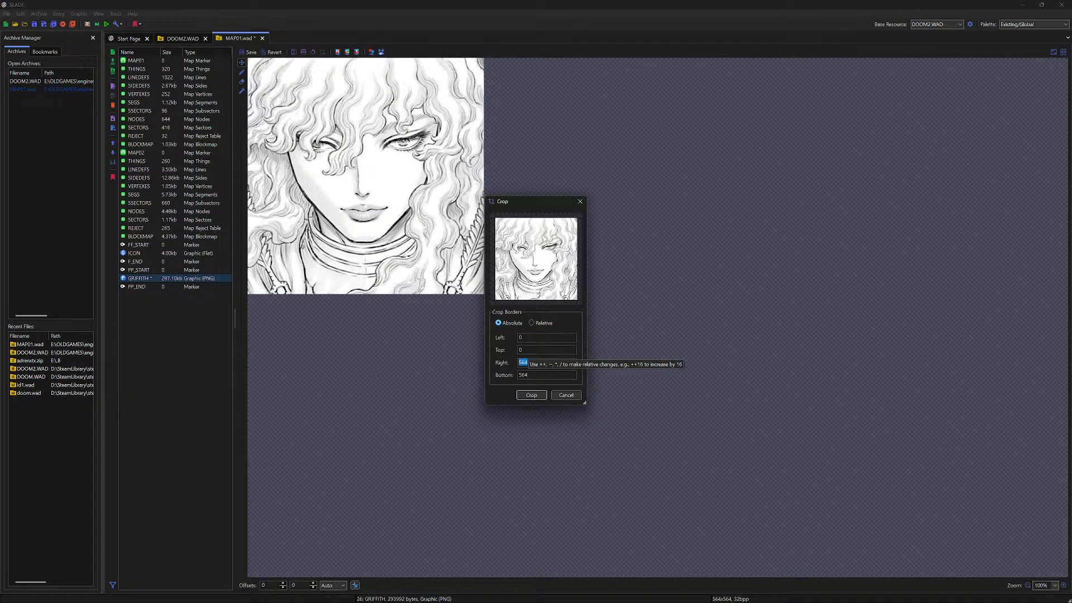
text(128)
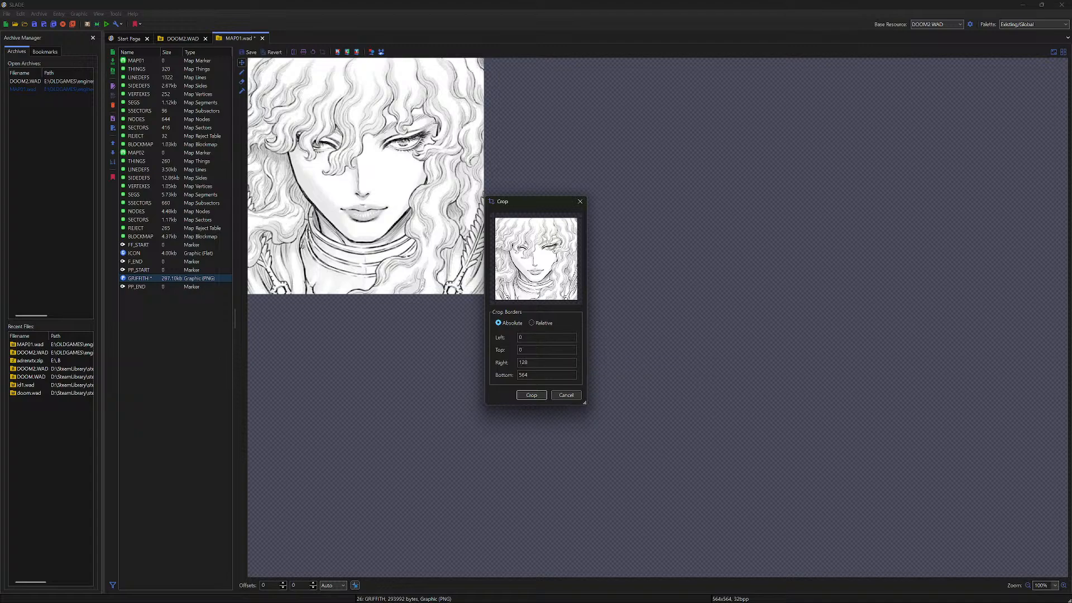
key(Tab)
text(1)
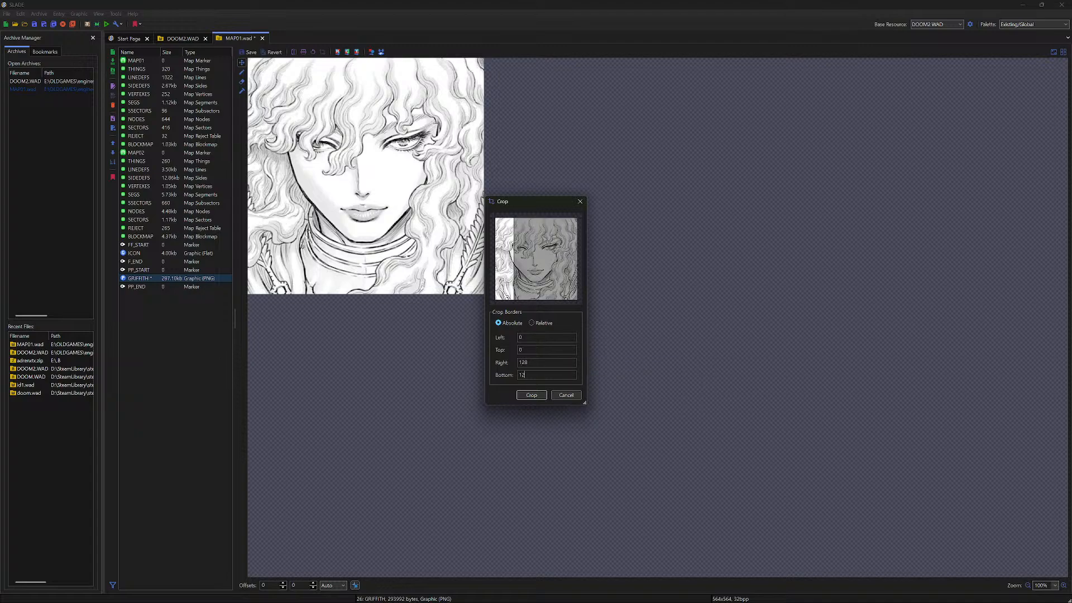
key(Tab)
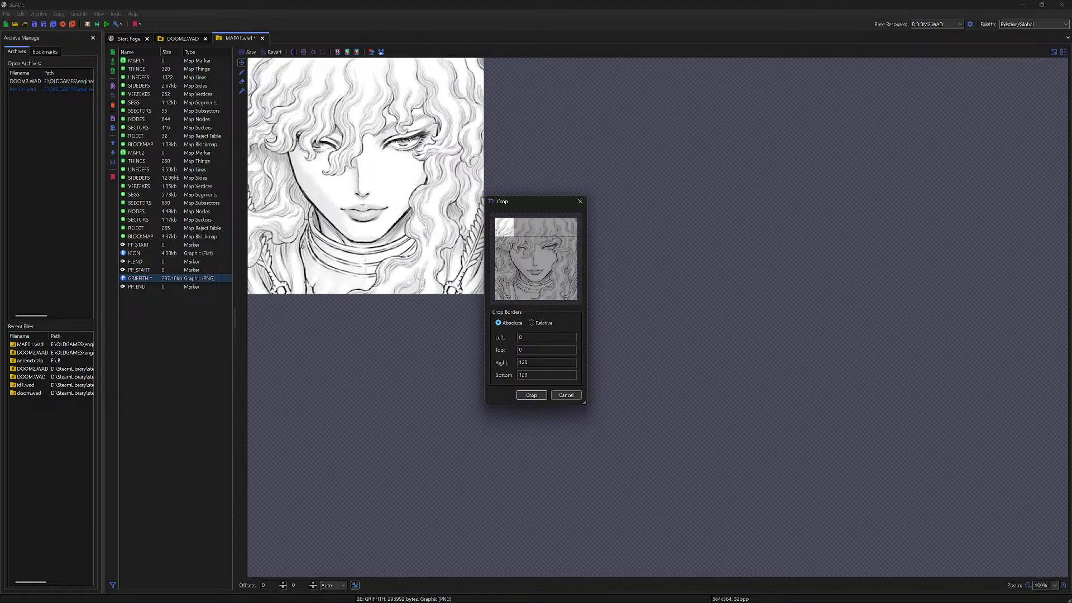
text(10)
text(27)
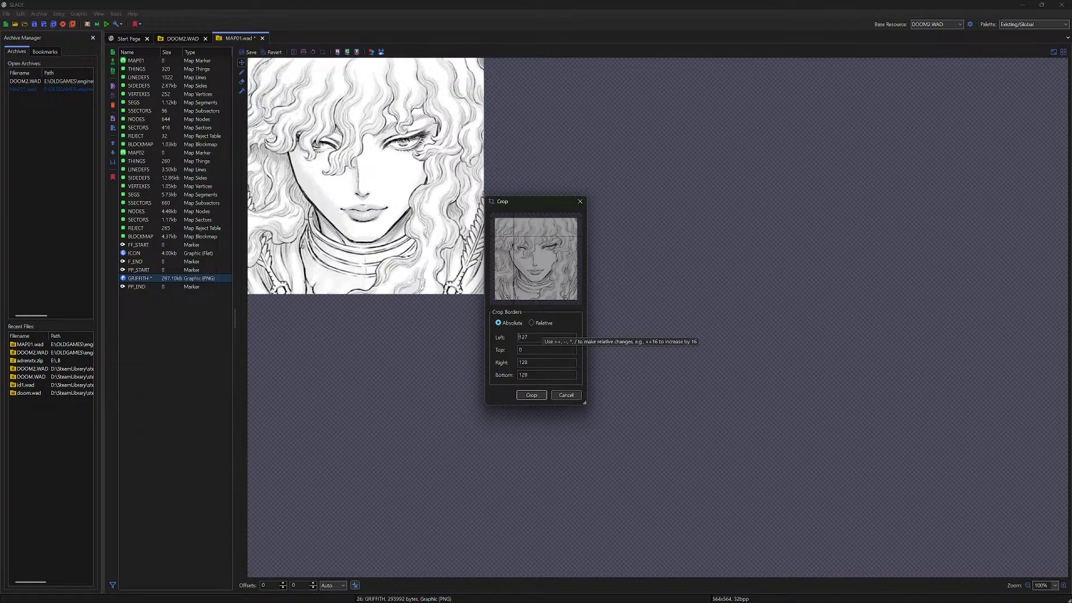
key(ctrl+a)
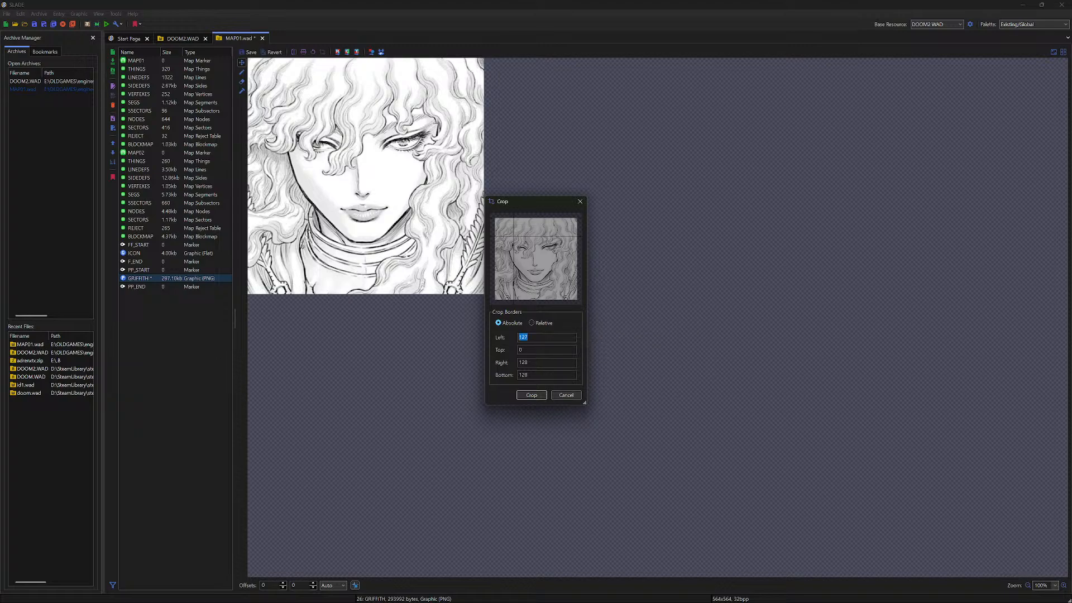
key(BackSpace)
text(100)
click(542, 322)
click(508, 323)
double_click(523, 337)
text(0)
click(539, 323)
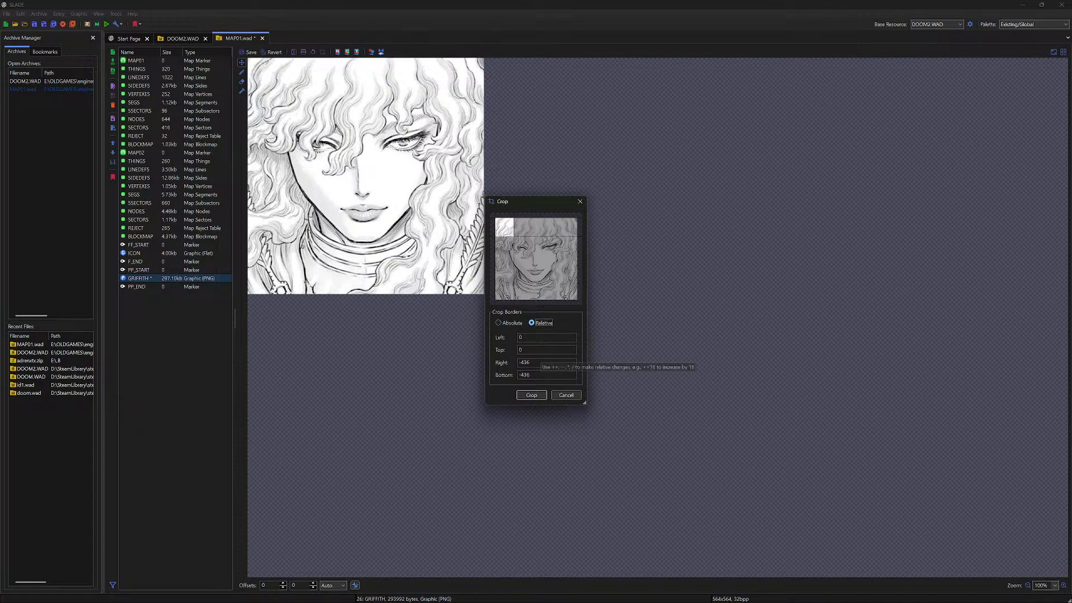
click(509, 322)
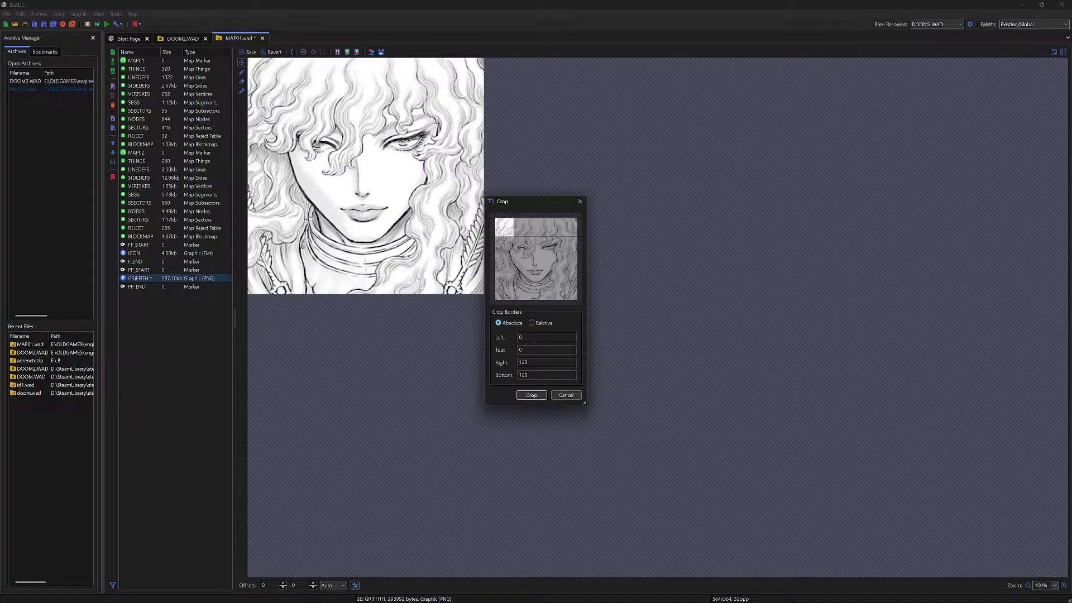
click(566, 395)
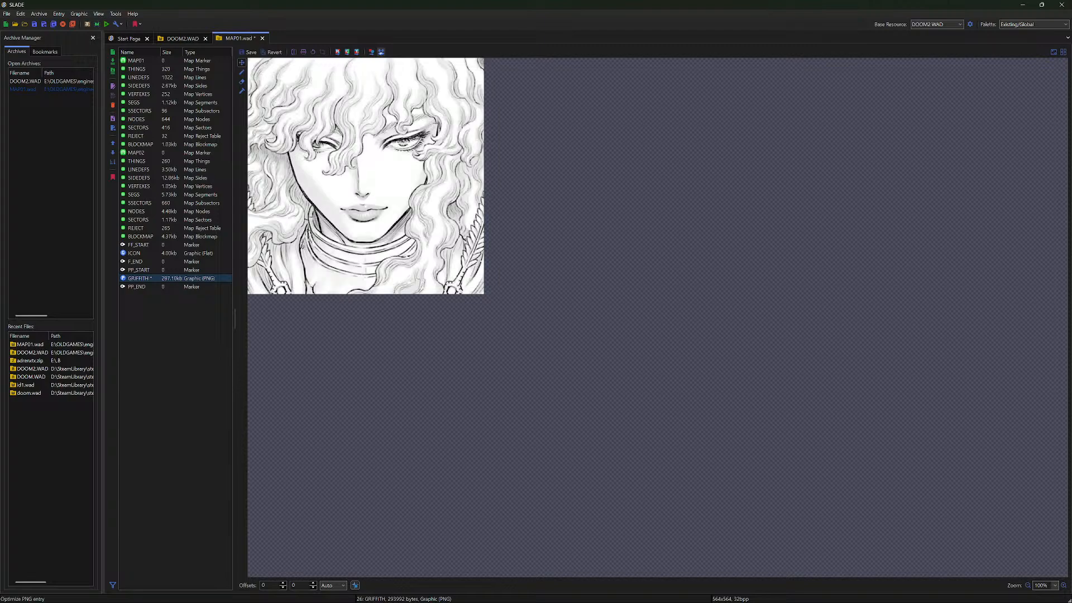
Try to optimize the imported GRIFFITH PNG entry
click(381, 52)
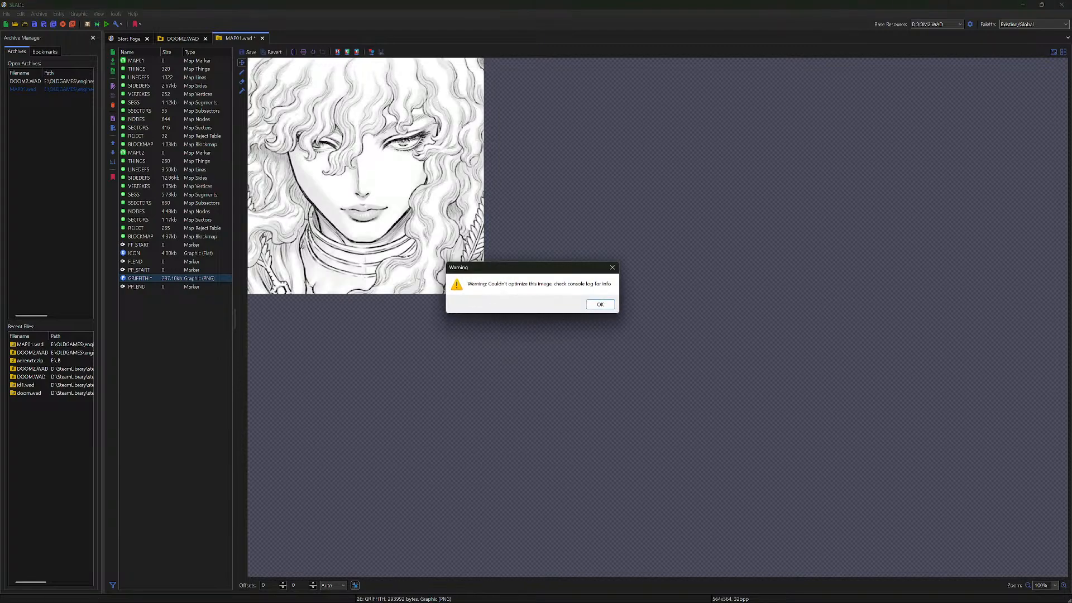
click(612, 268)
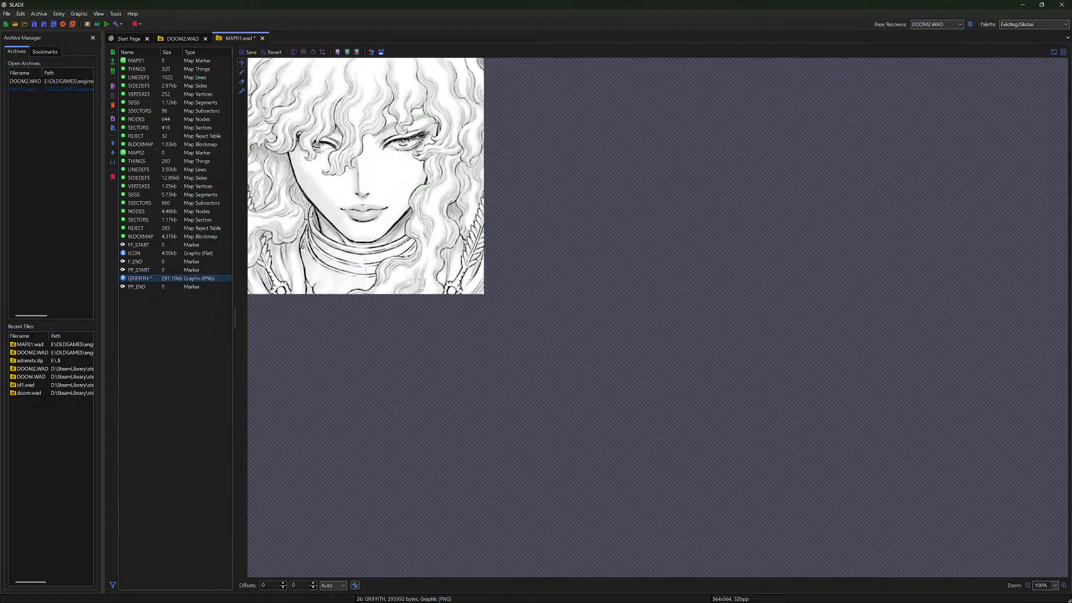
Import the Griffith full-figure PNG directly below PP_START and preview both GRIFFITH entries
click(139, 269)
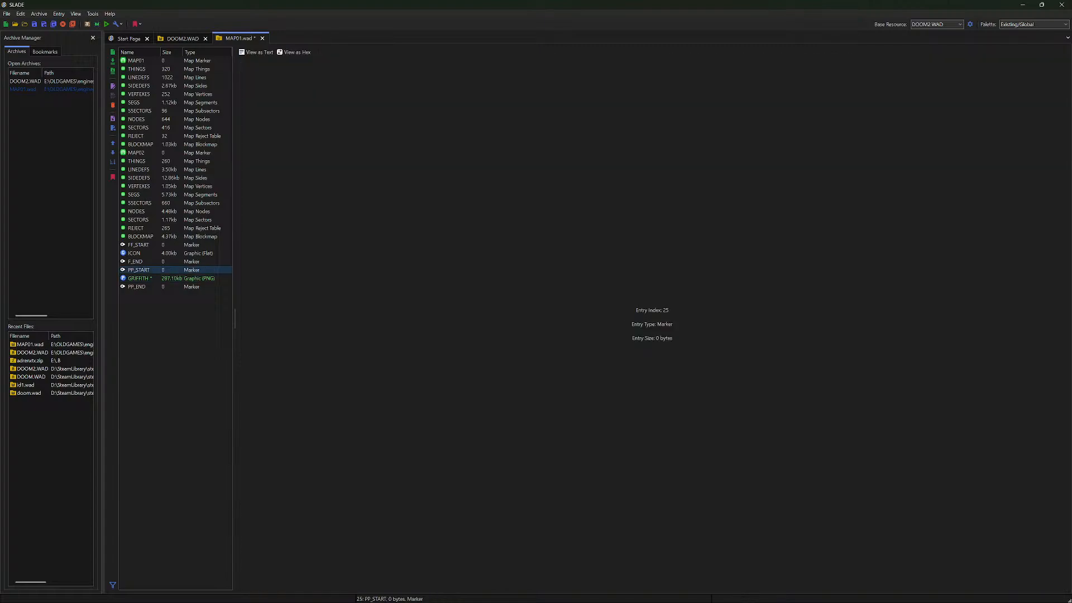
click(7, 14)
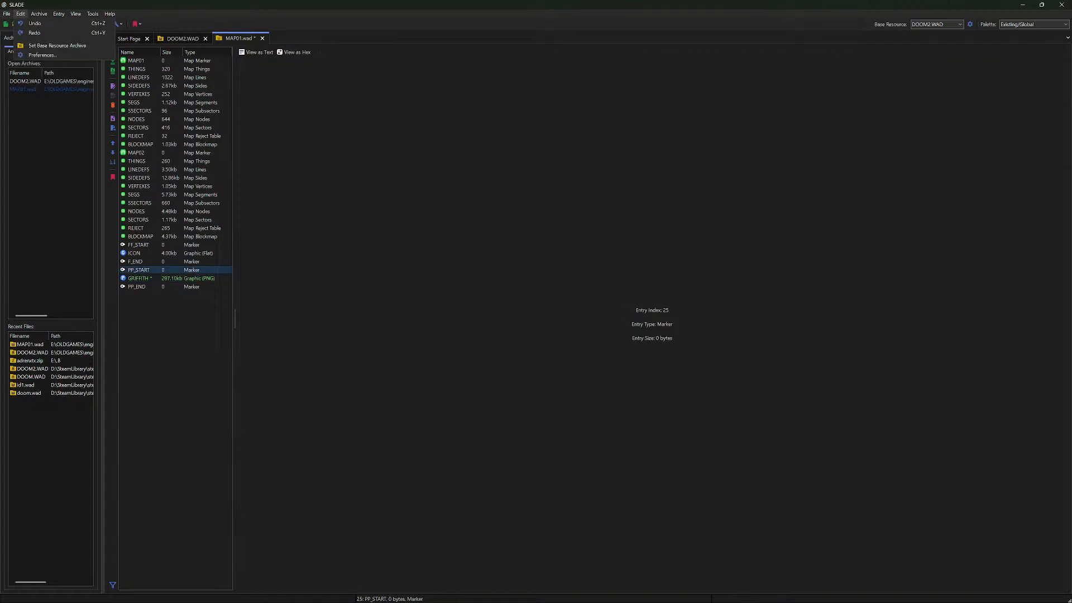
mouse_move(31, 52)
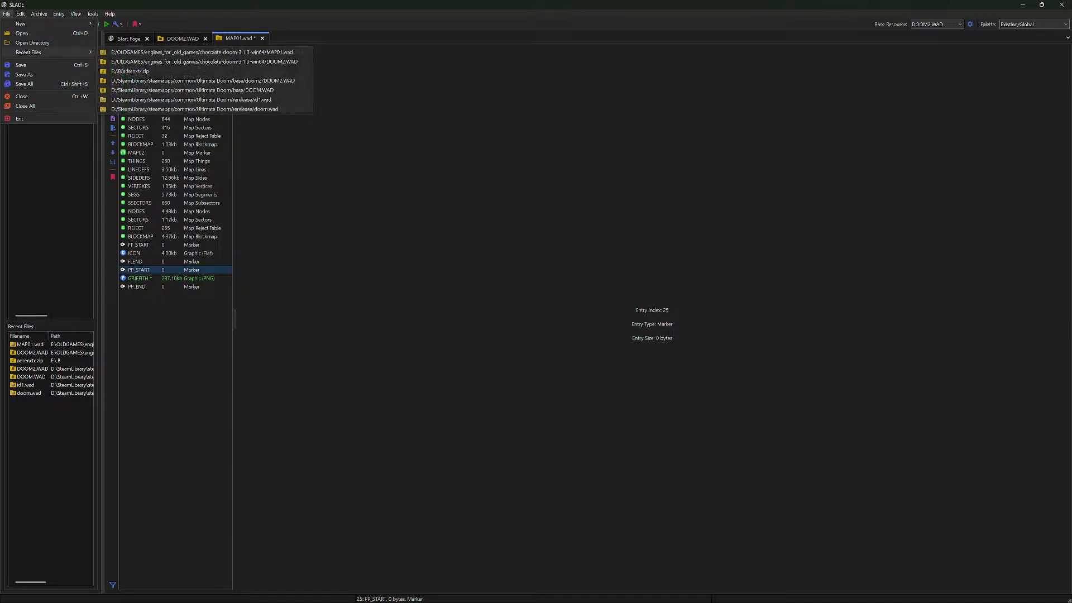
mouse_move(39, 13)
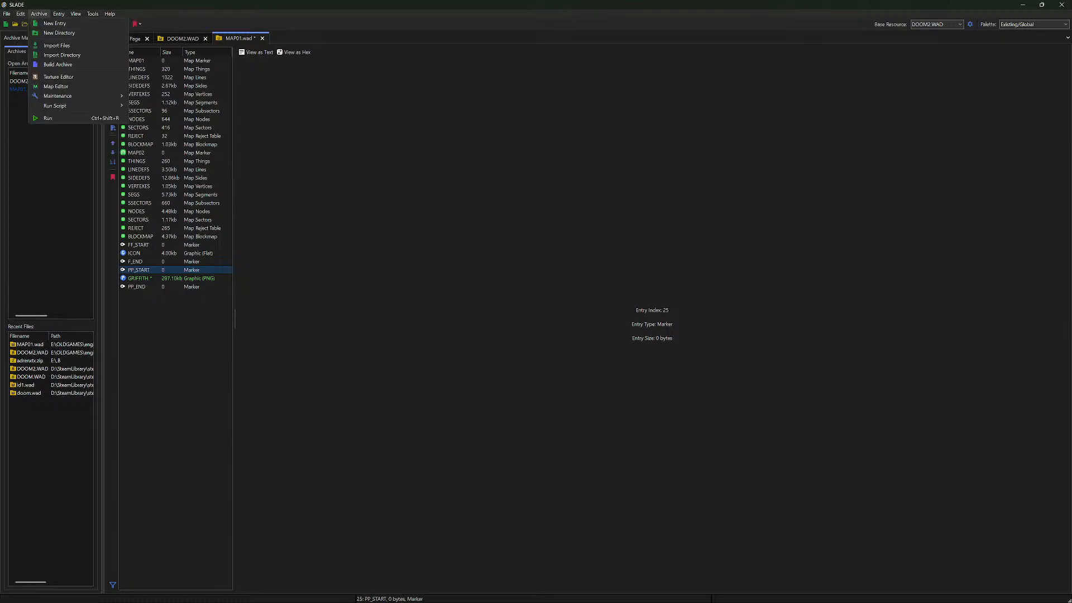
click(57, 45)
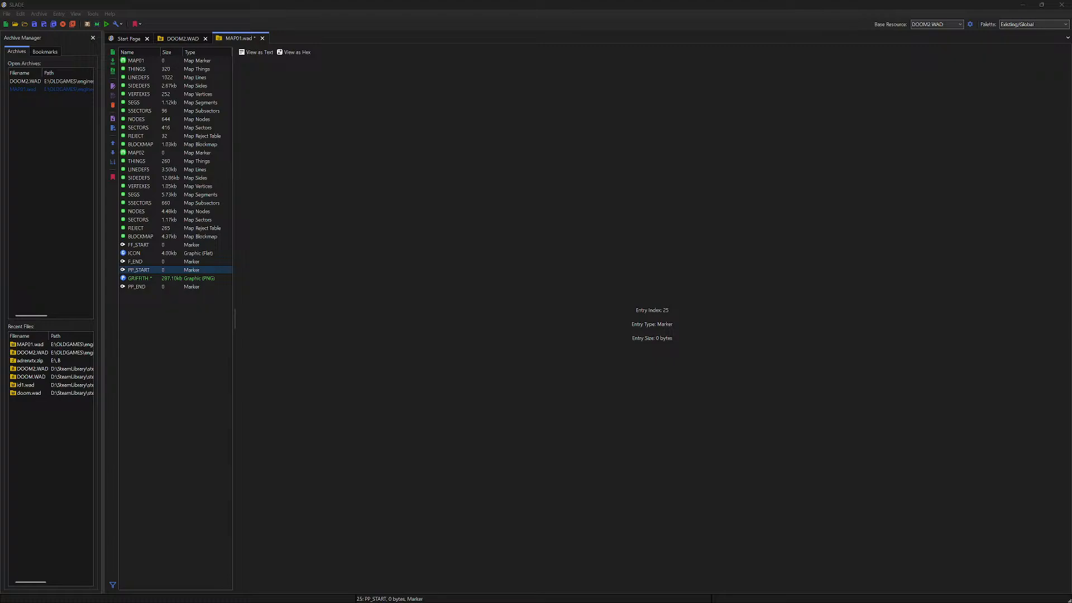
key(Return)
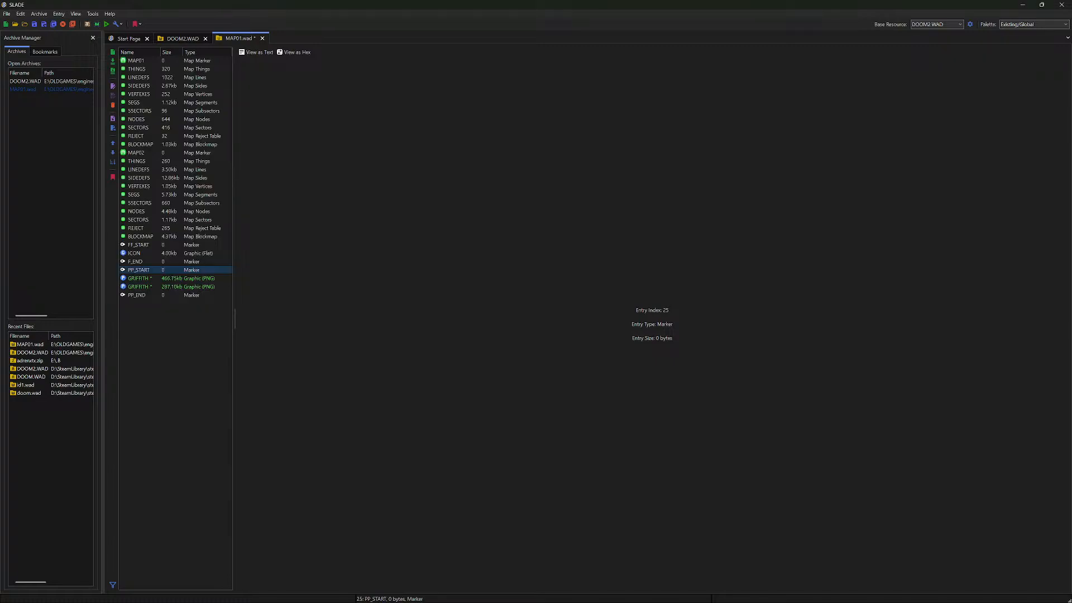
click(140, 278)
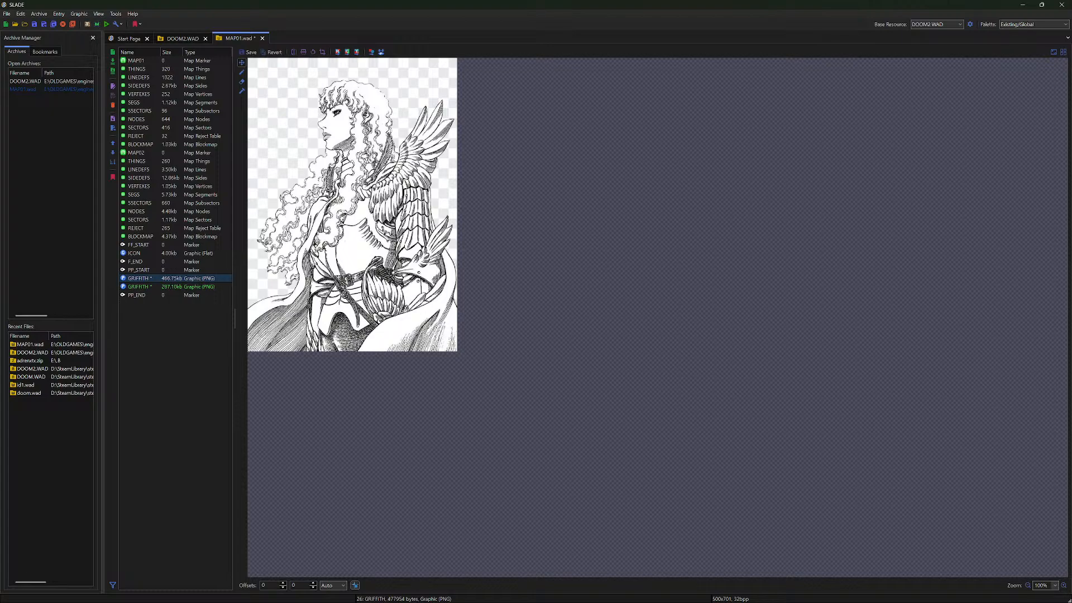
click(140, 287)
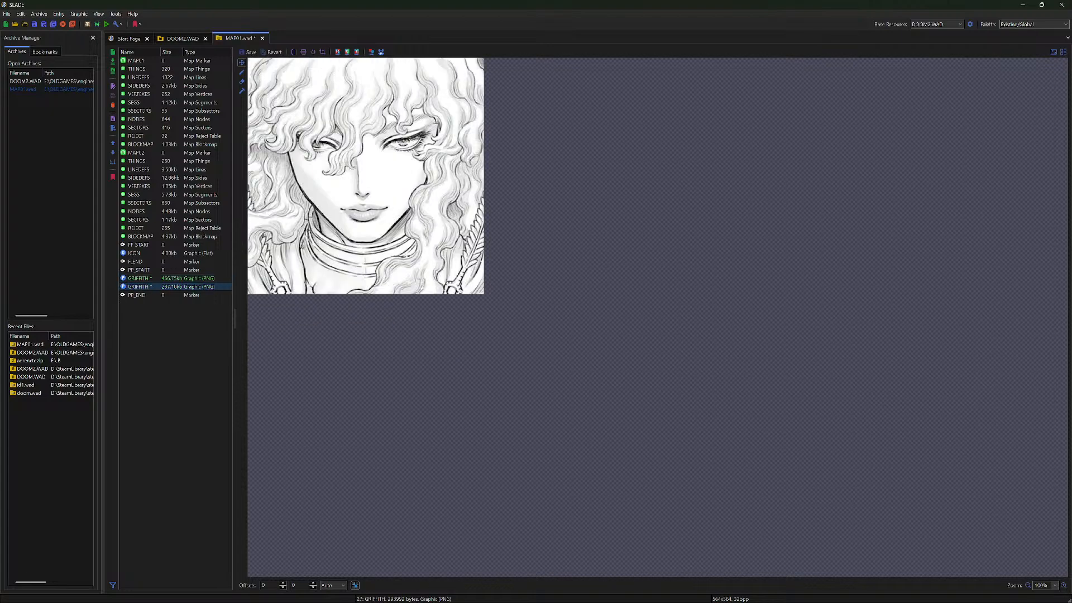
Delete the full-figure GRIFFITH entry, keeping the face portrait, and save MAP01.wad
click(139, 278)
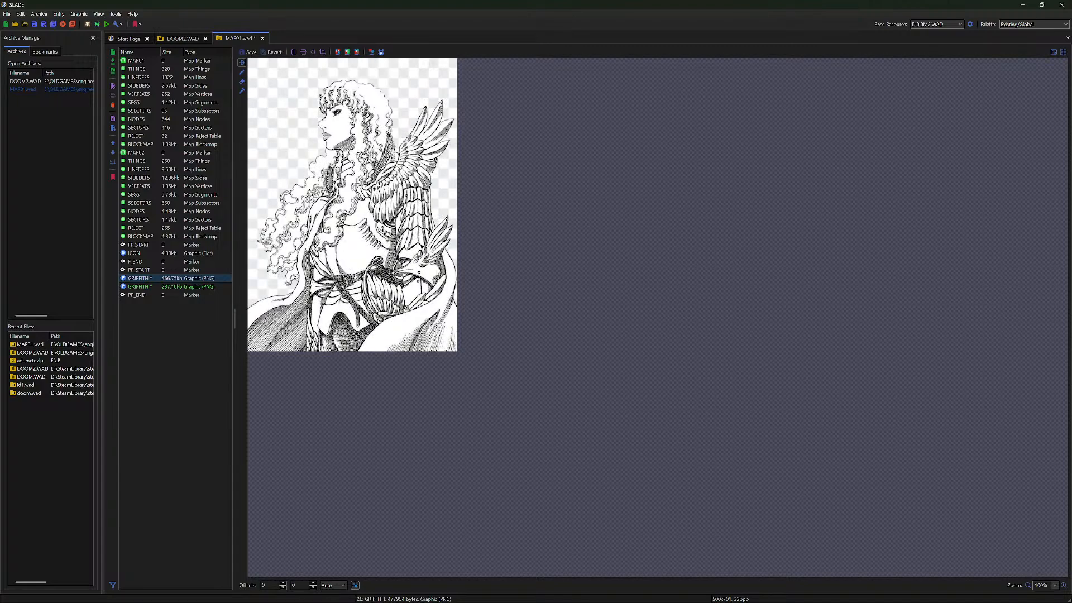
right_click(169, 279)
click(190, 294)
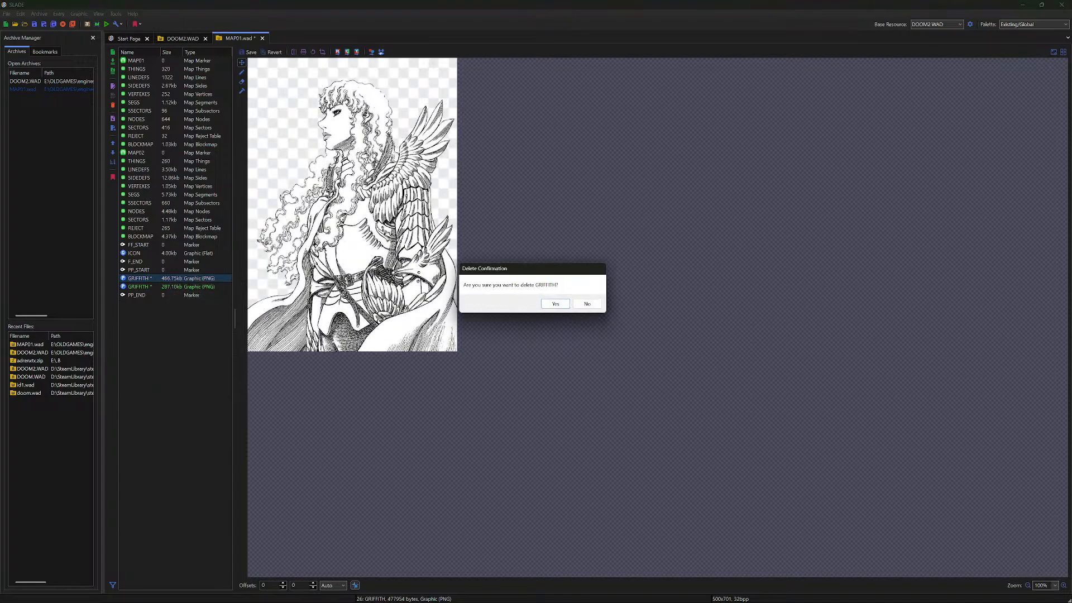
click(556, 304)
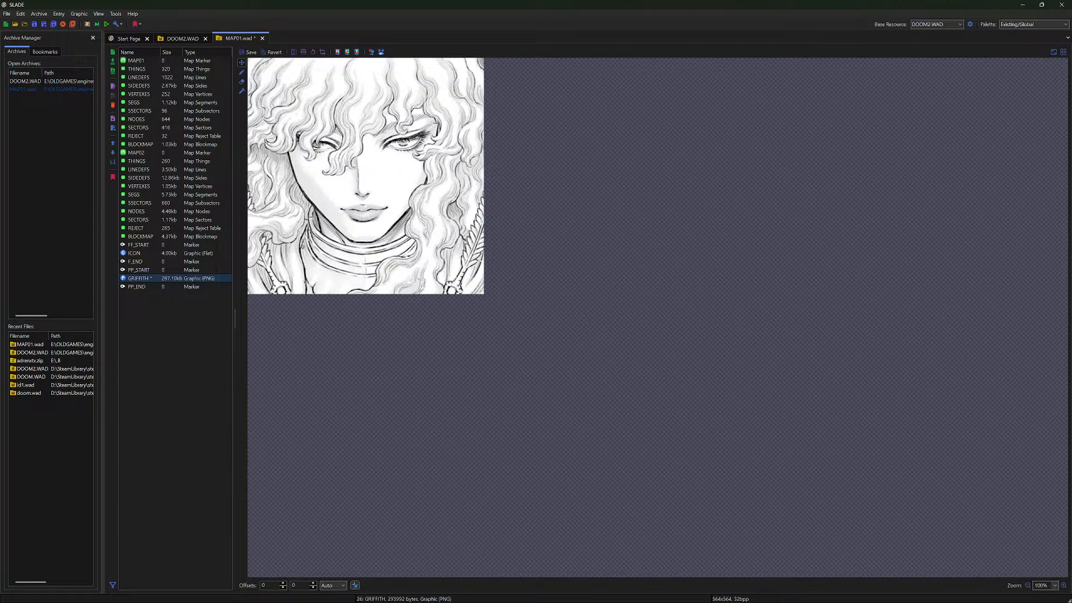
click(7, 13)
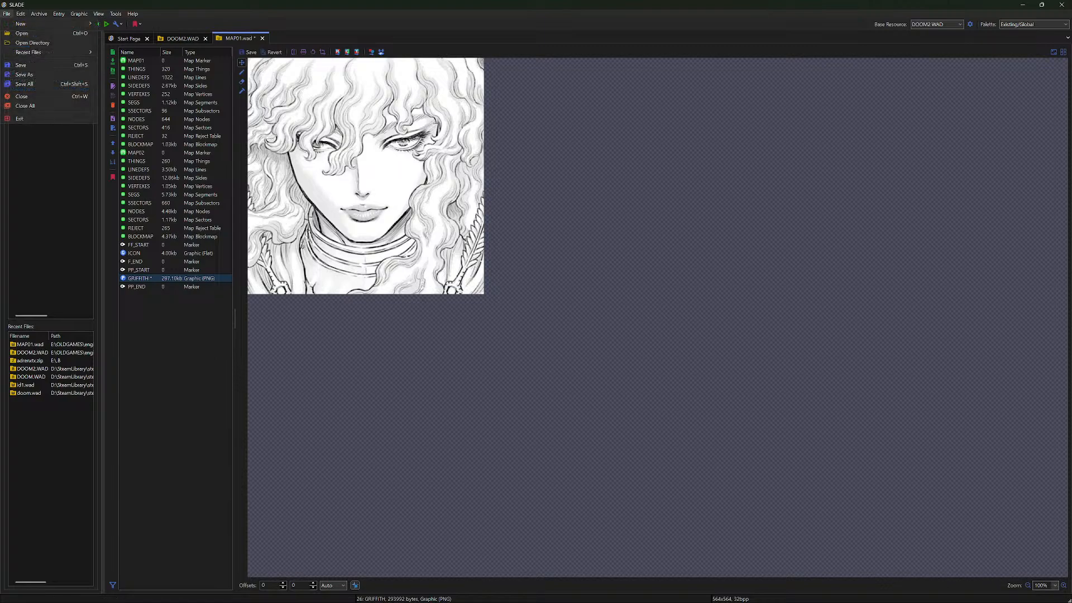
click(21, 64)
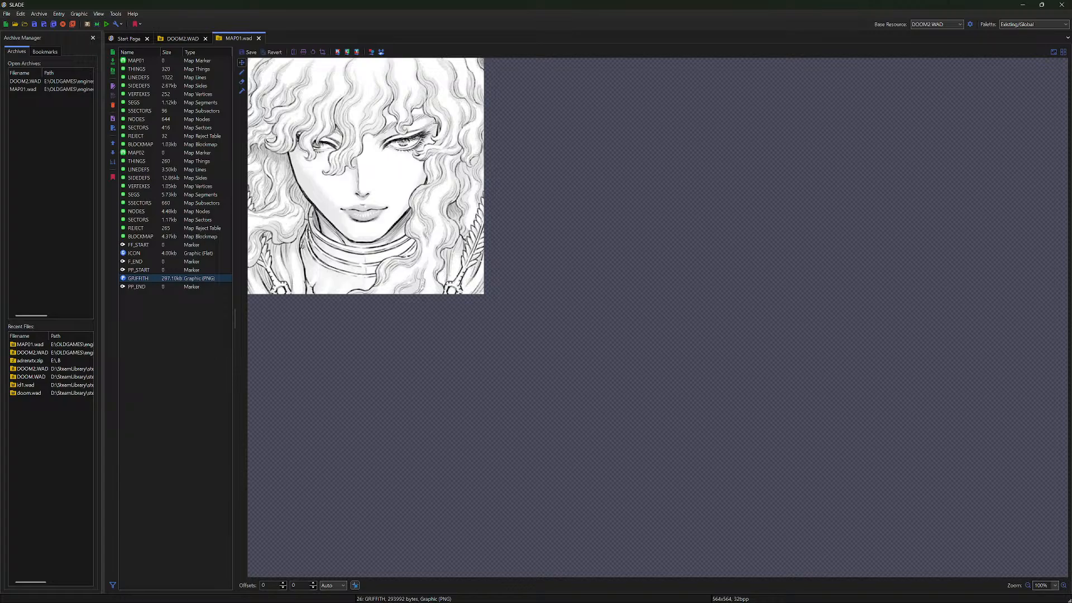
Compare the previews and types of the ICON flat and the remaining GRIFFITH entry
key(Up)
key(Down)
key(Down)
key(Up)
key(Up)
key(Up)
key(Up)
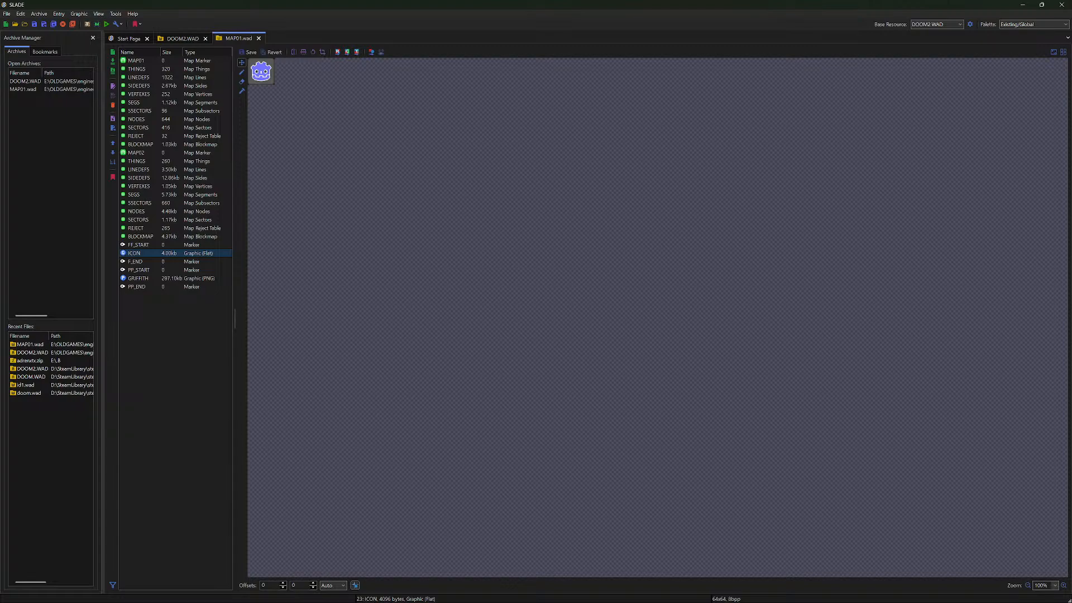
click(139, 278)
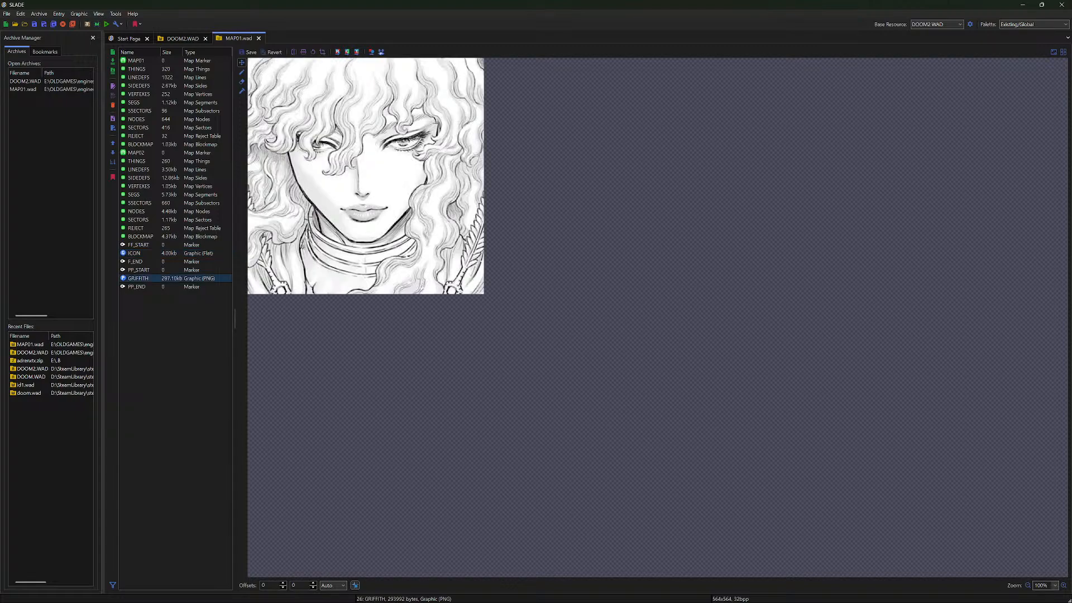
click(134, 253)
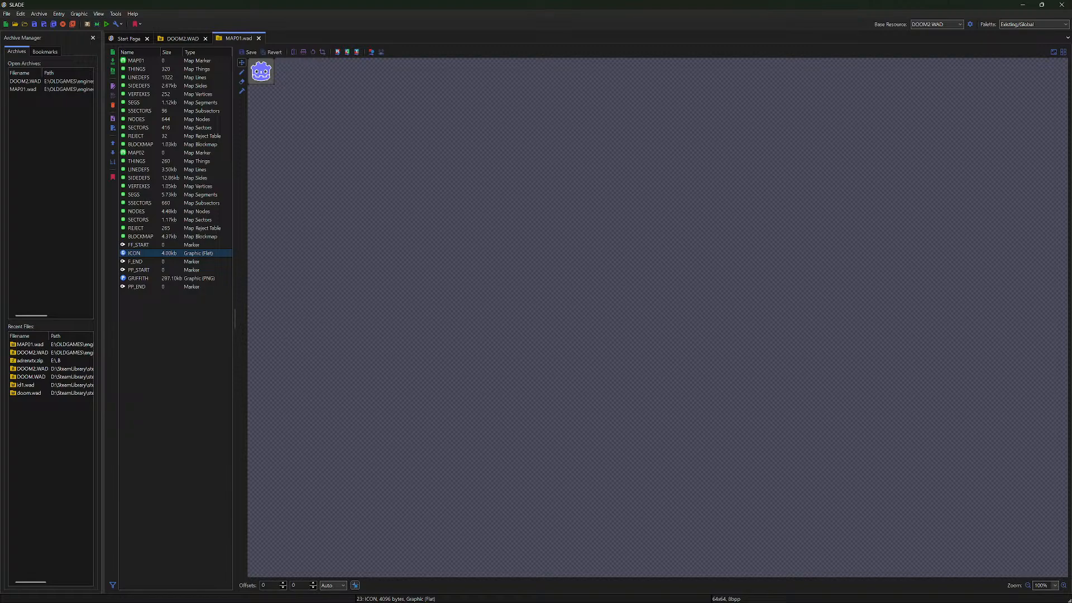
click(138, 278)
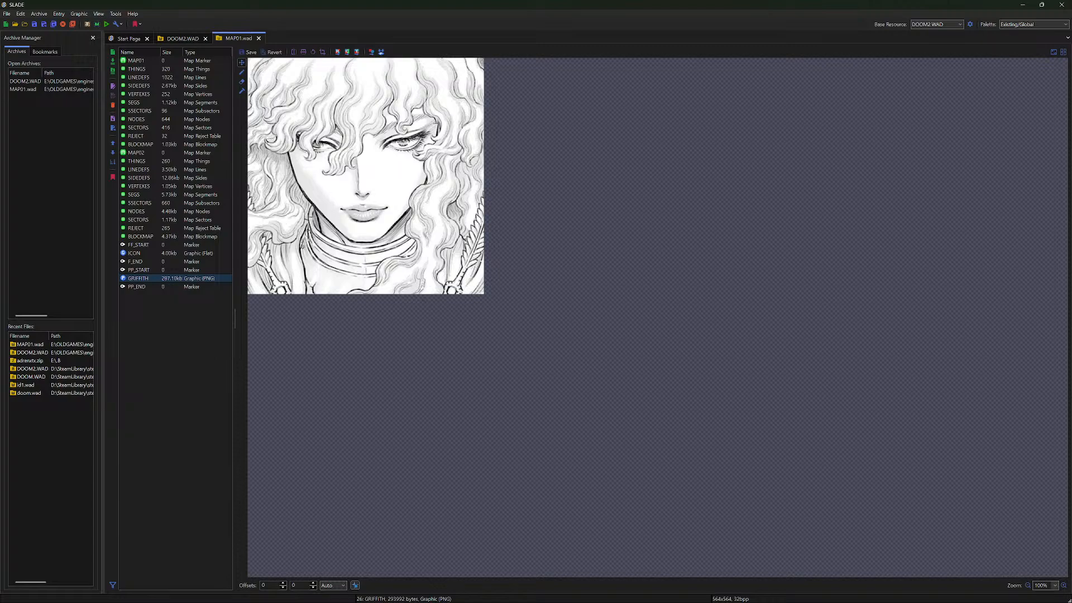
right_click(169, 279)
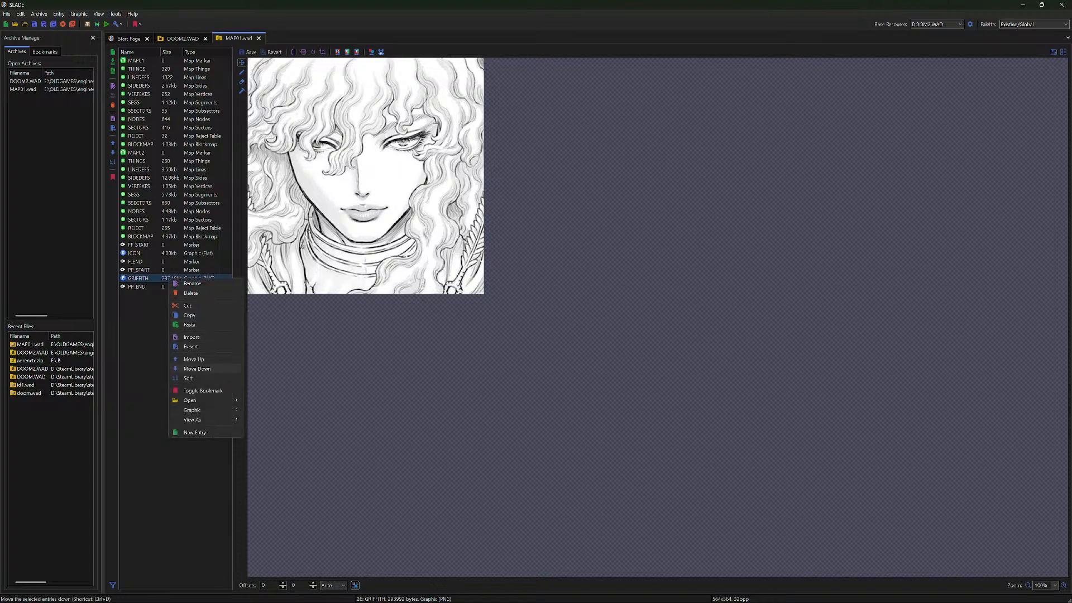
key(Escape)
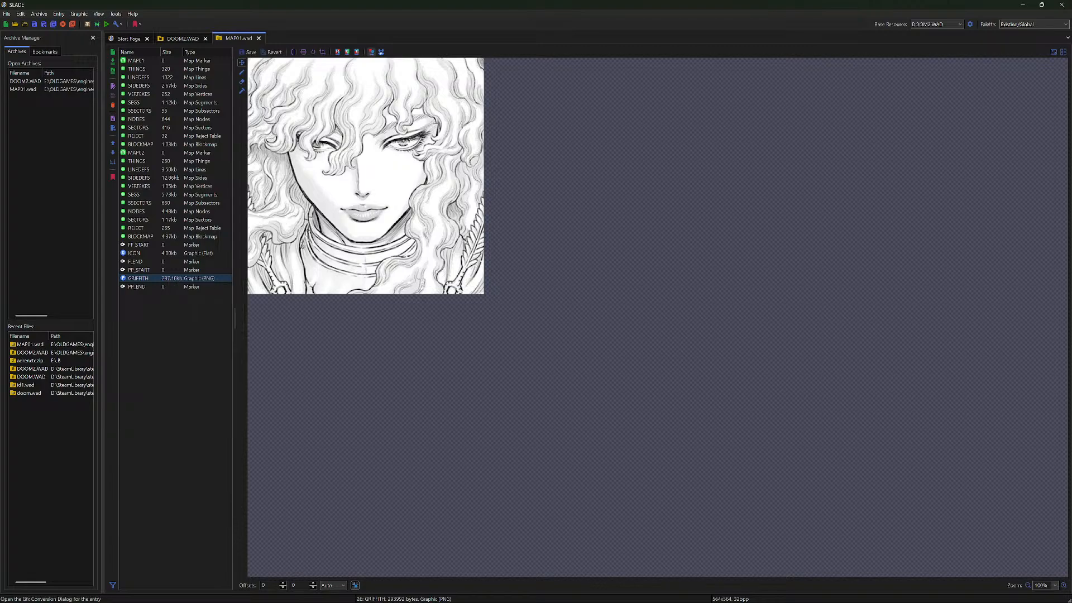
Convert the GRIFFITH graphic to Doom Gfx (Paletted) with transparency disabled
click(371, 52)
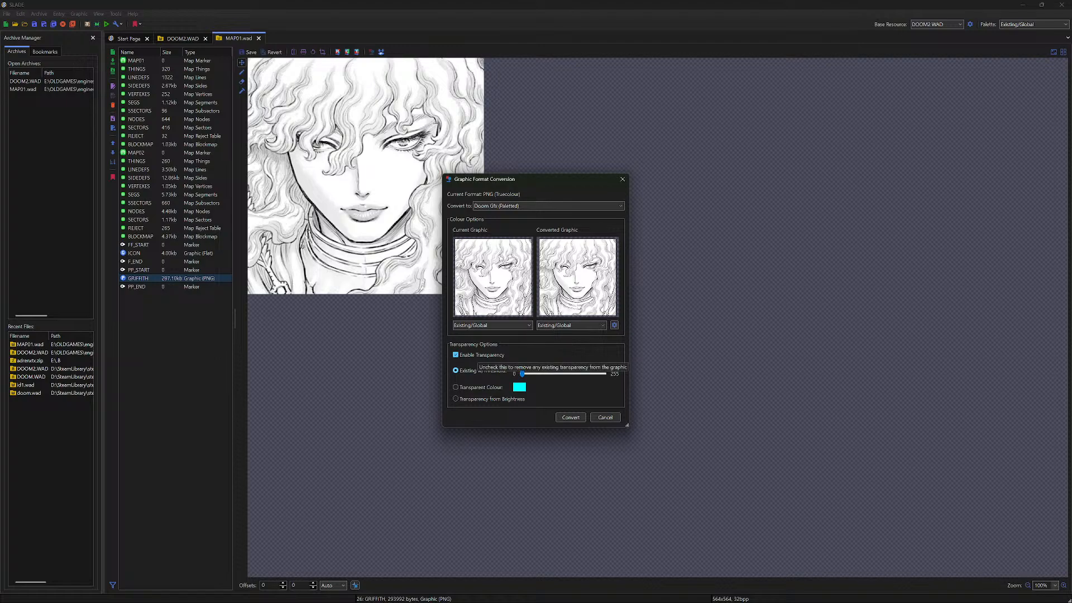
click(549, 206)
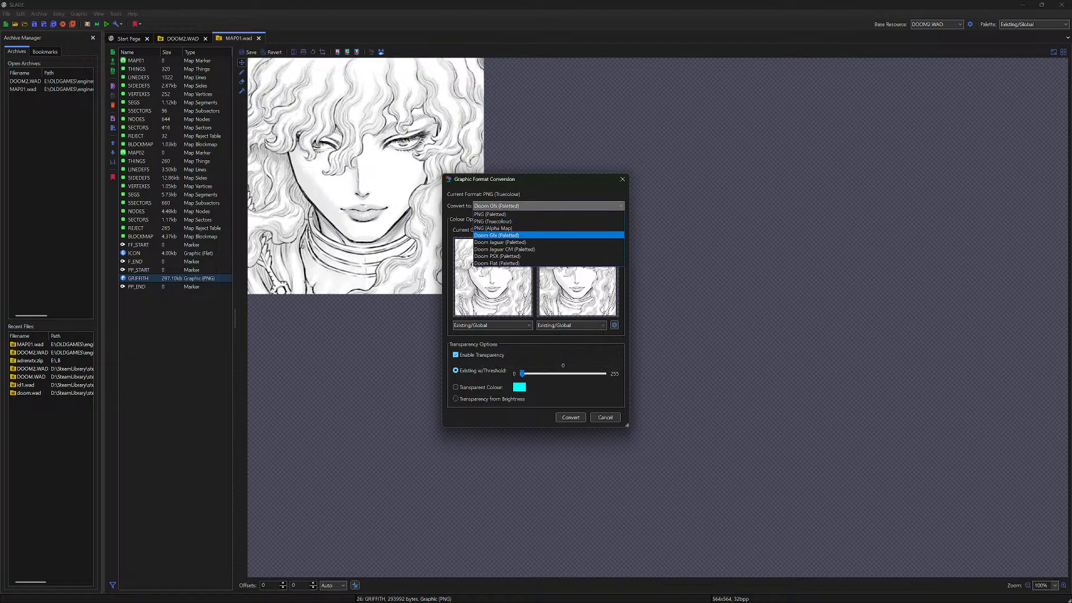
click(536, 234)
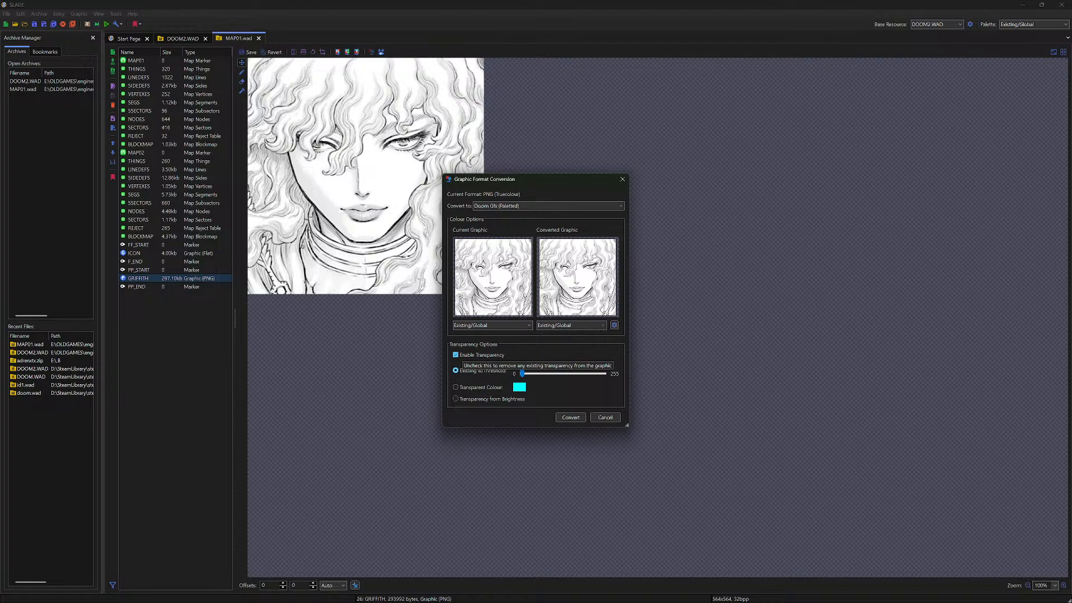
click(456, 355)
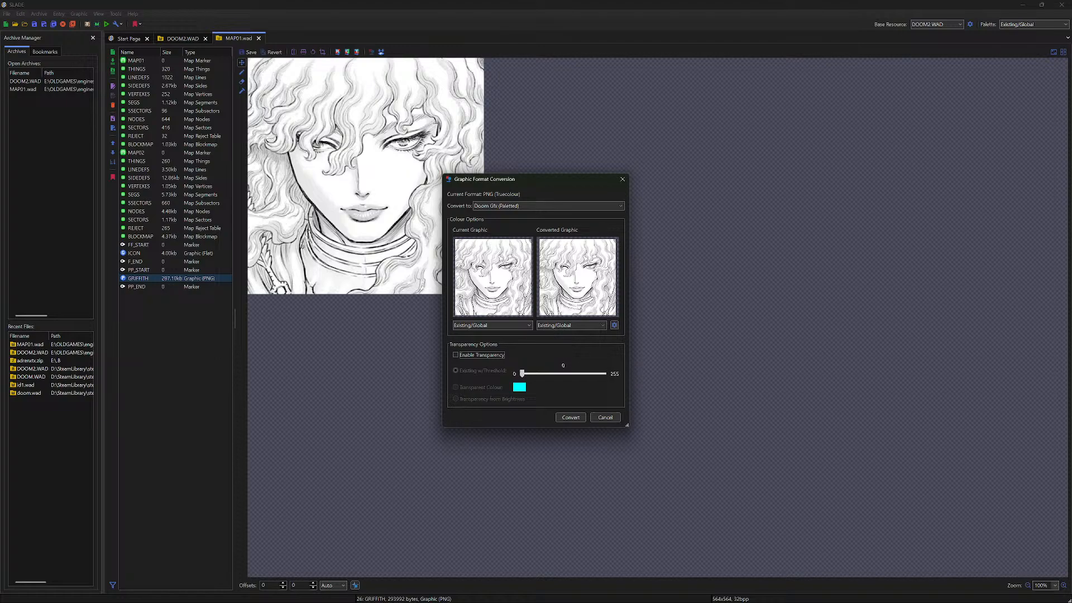
click(571, 417)
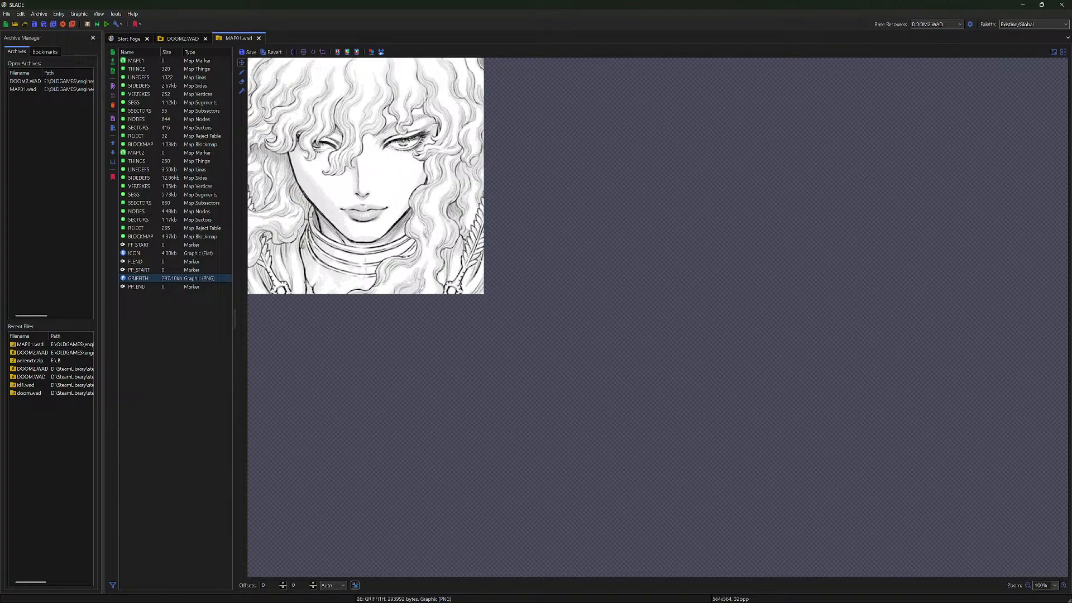
right_click(214, 279)
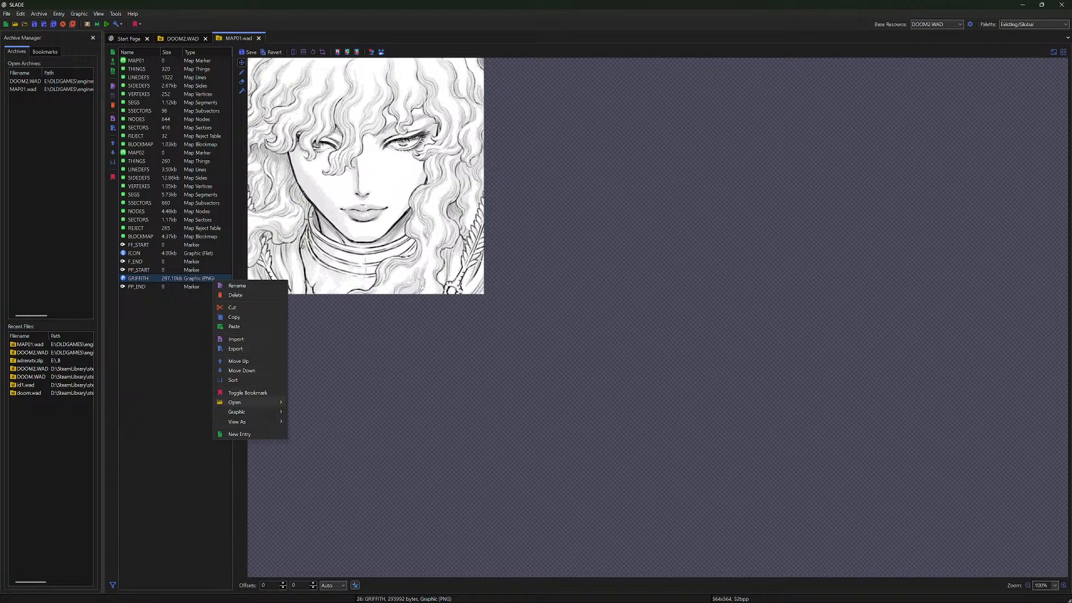
mouse_move(246, 422)
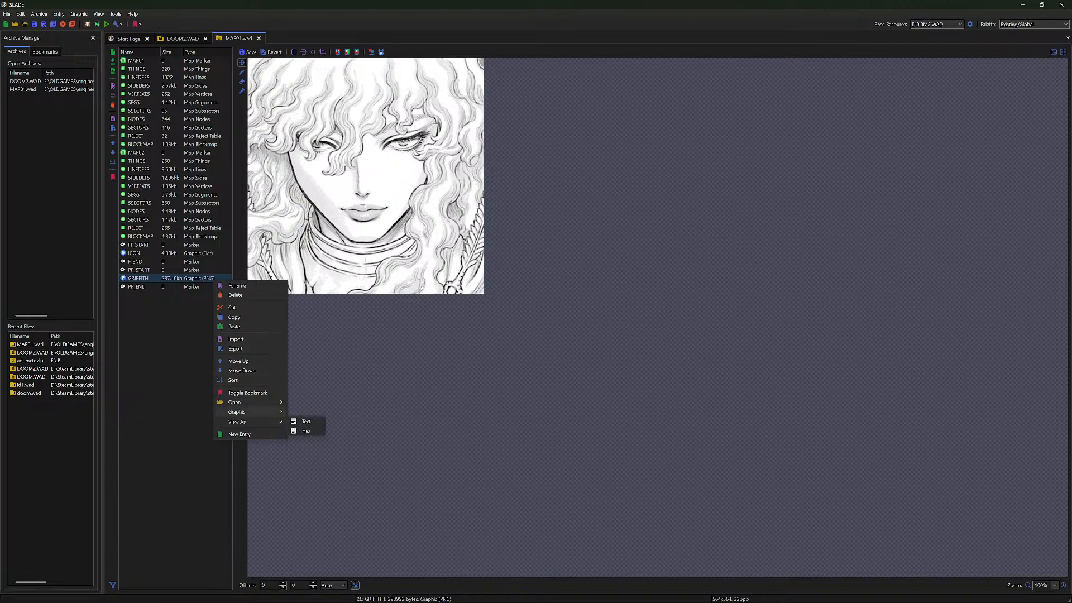
key(Escape)
Add GRIFFITH to TEXTUREx, creating the missing texture definitions by importing them from the base resource archive
click(138, 278)
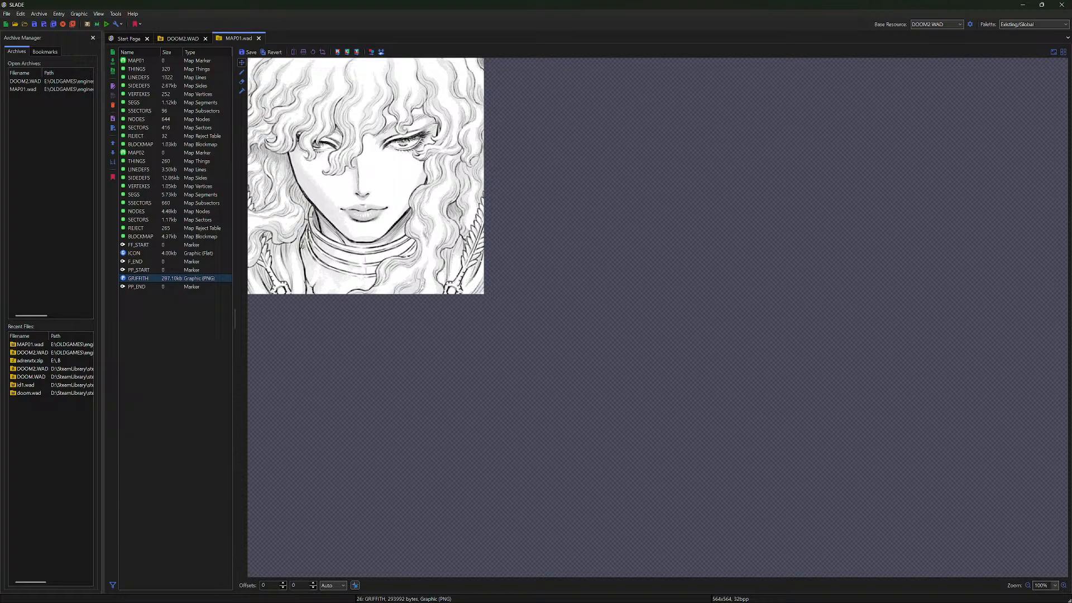
right_click(176, 278)
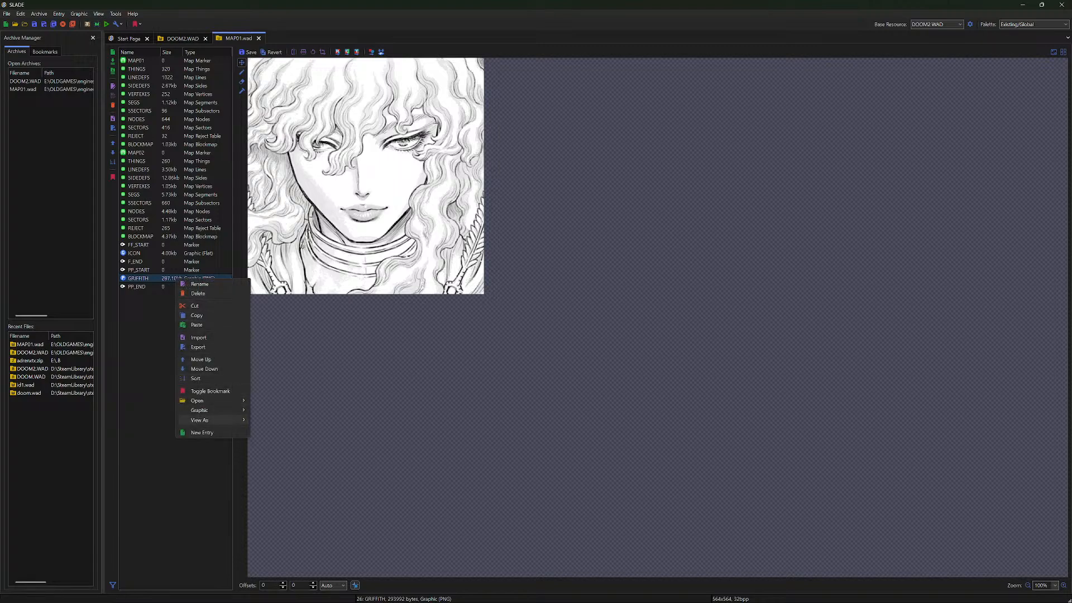
mouse_move(223, 420)
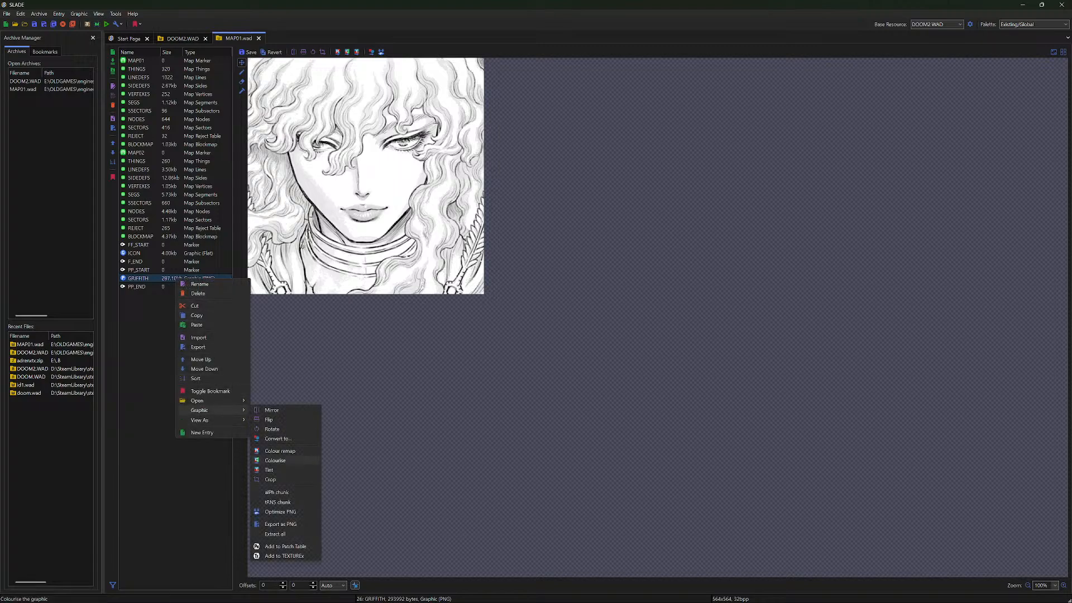
click(284, 555)
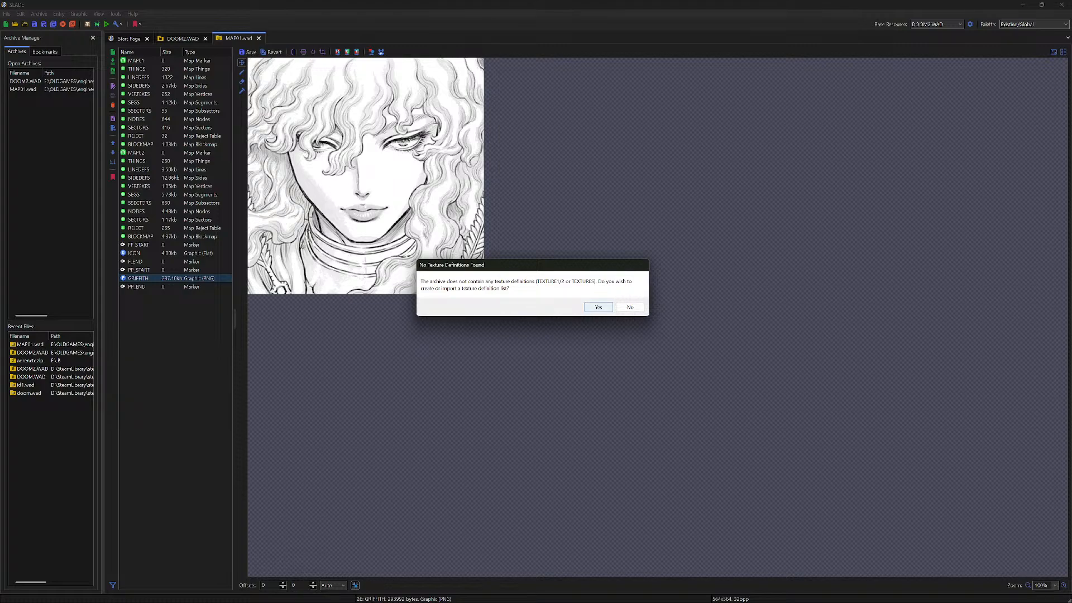
click(598, 307)
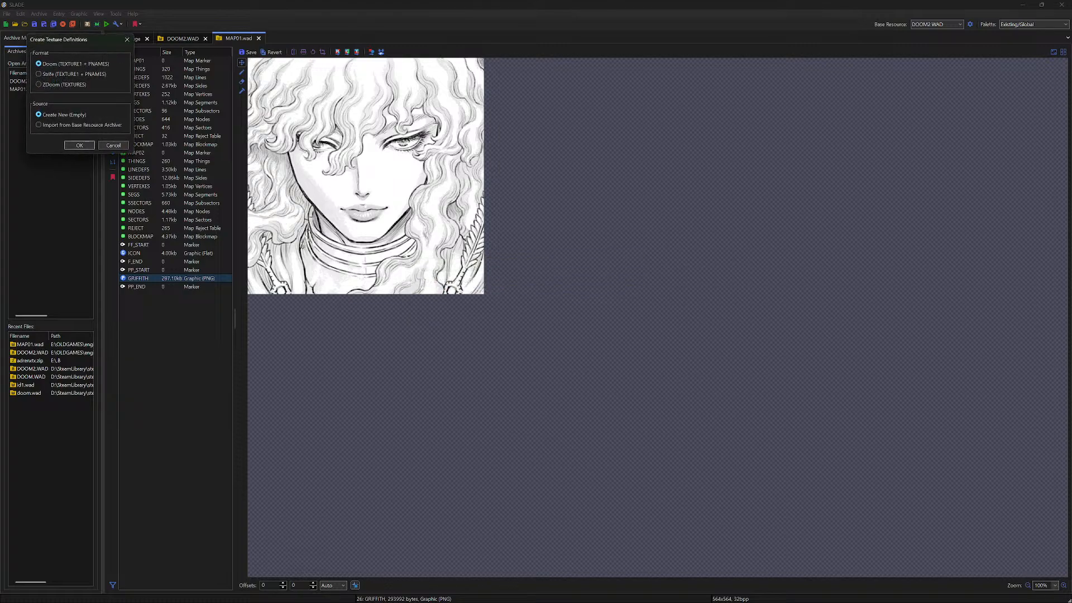
click(82, 125)
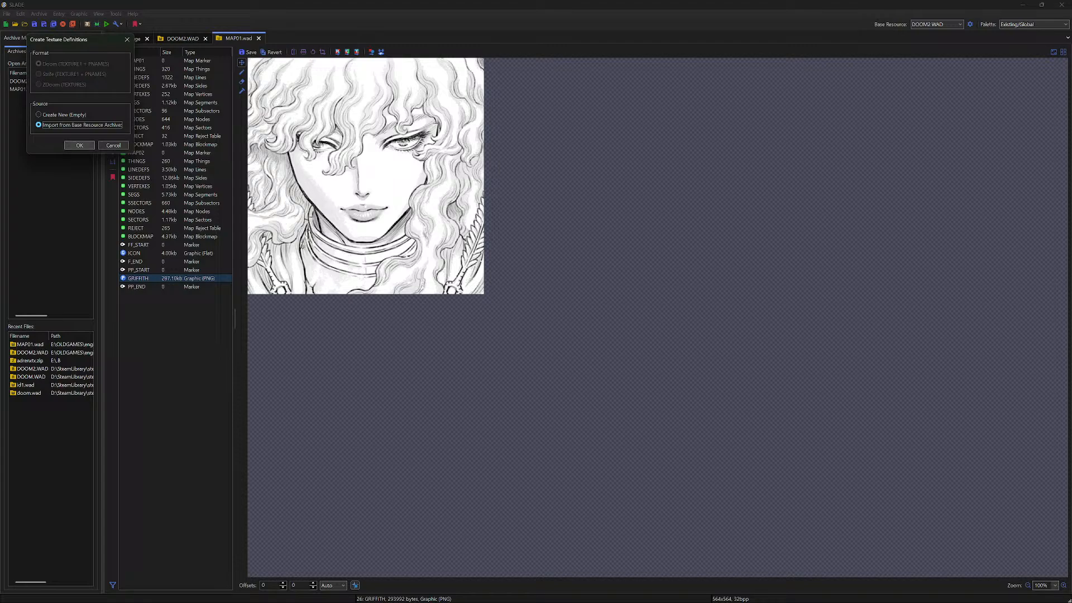
click(79, 145)
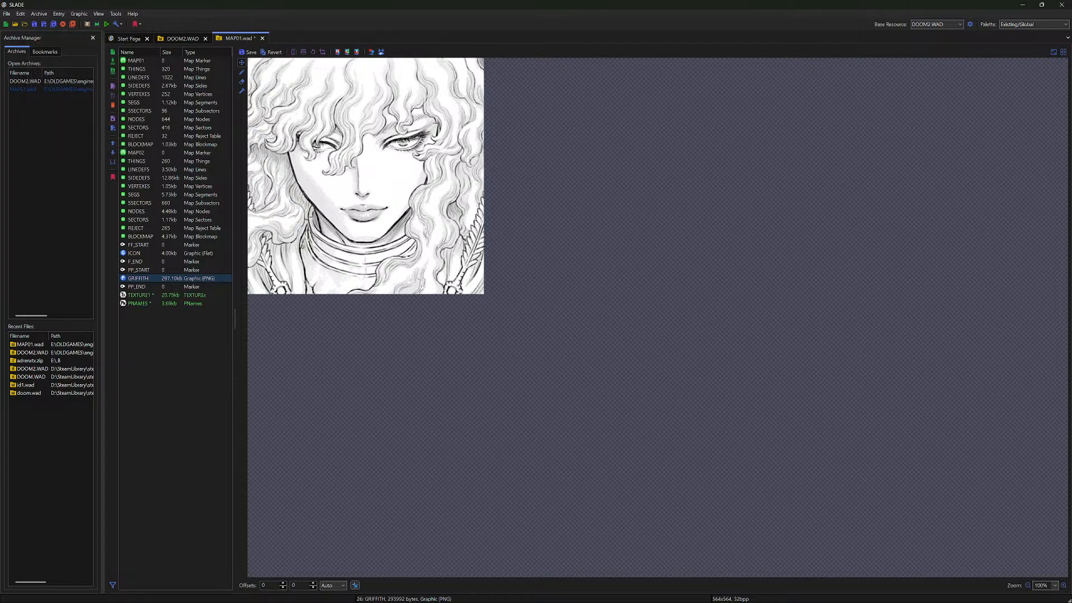
Keep the pending changes to the GRIFFITH entry and save MAP01.wad
click(141, 295)
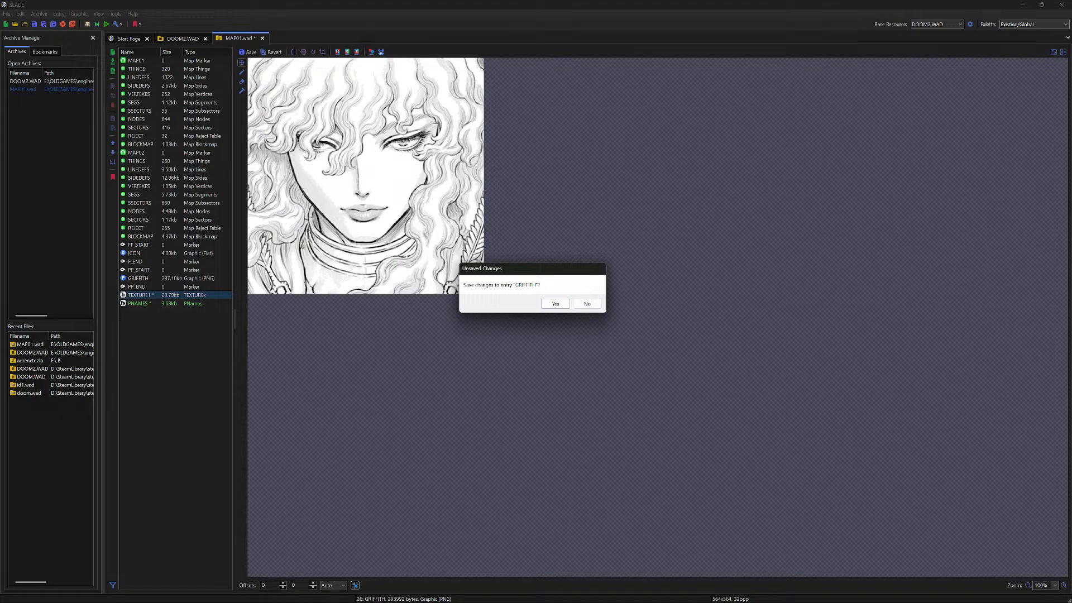
click(555, 304)
click(140, 278)
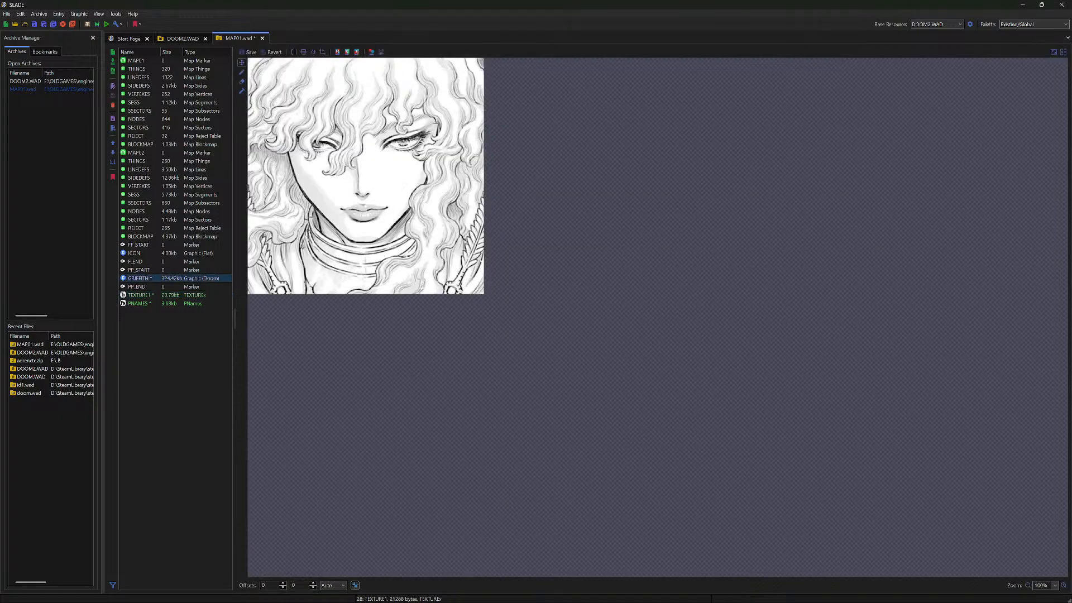
click(6, 14)
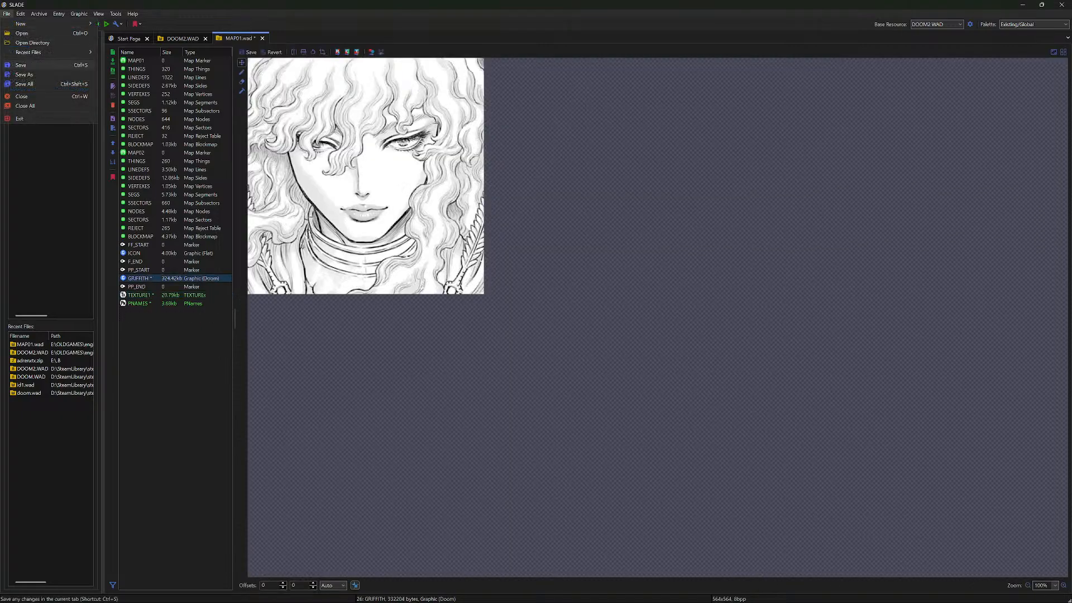
click(20, 64)
Examine the TEXTURE1 entry and the PNAMES patch list, and check the base resource choices, keeping DOOM2.WAD
click(140, 295)
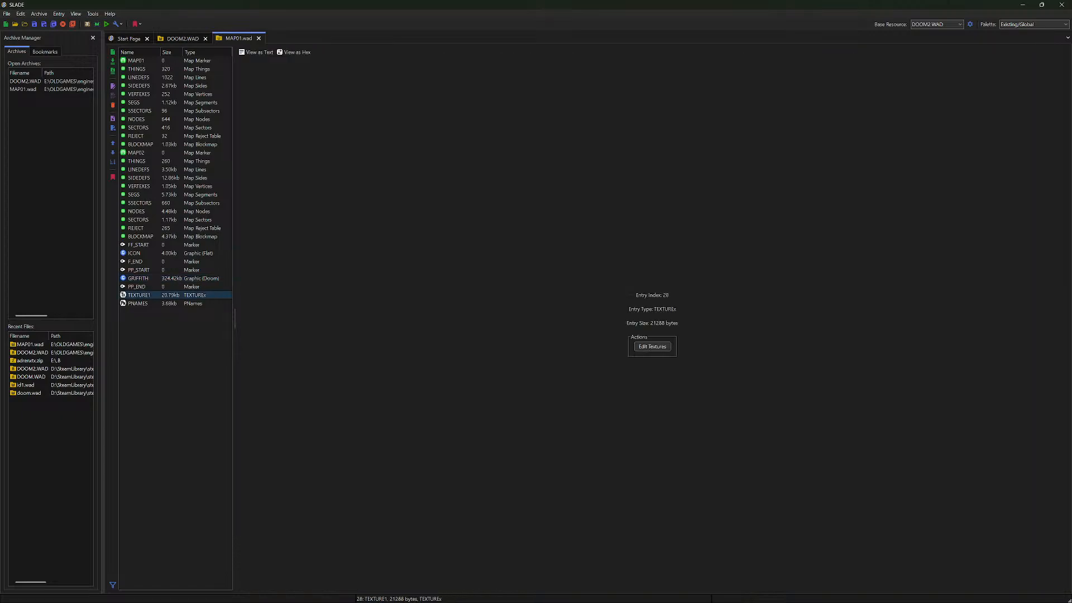
click(139, 303)
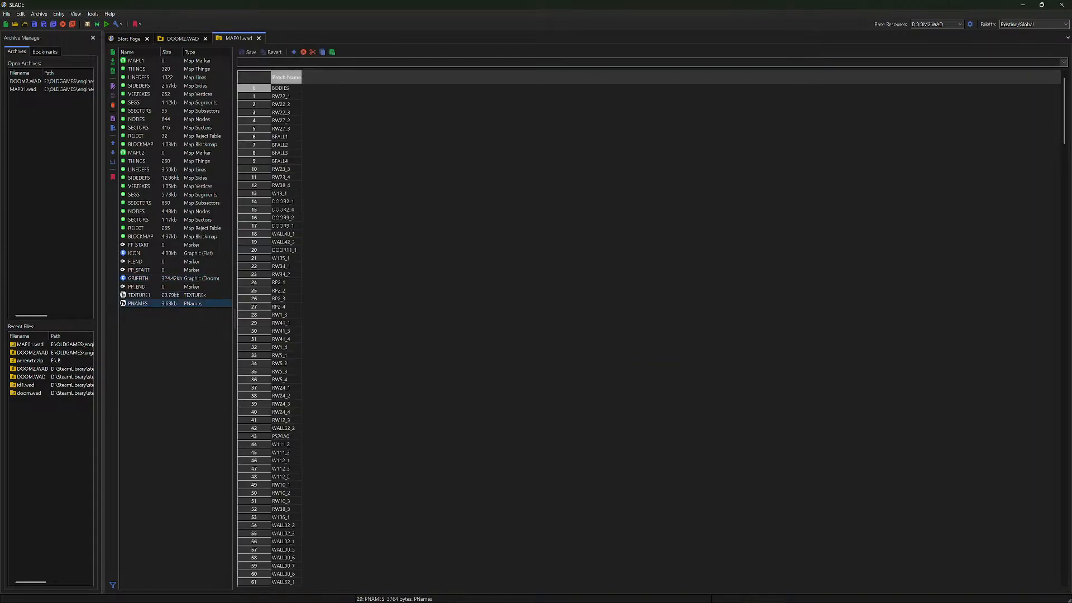
scroll(267, 335, down, 10)
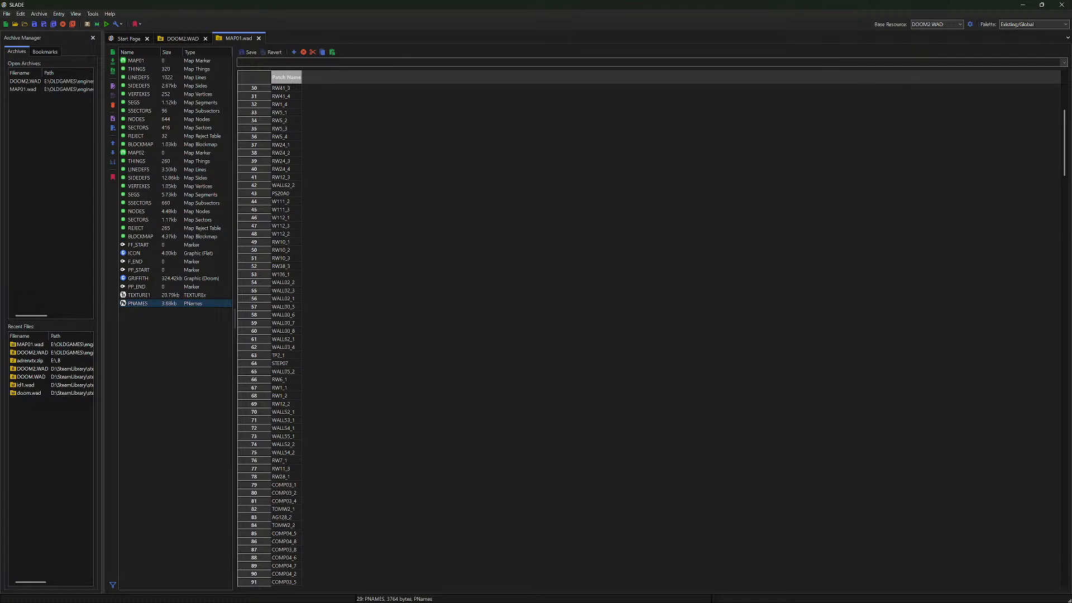
scroll(269, 335, down, 10)
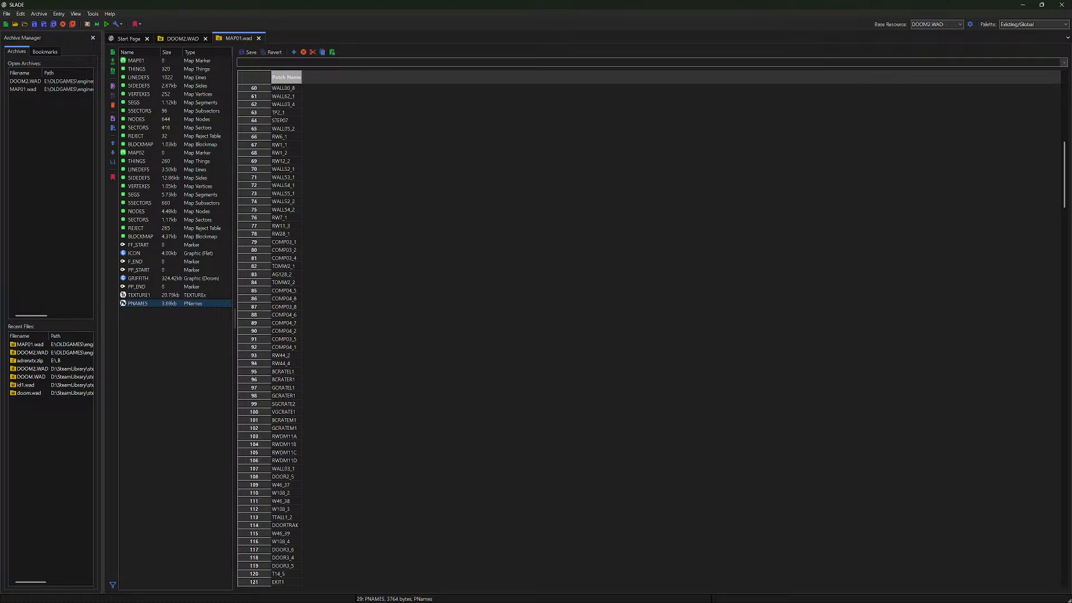
drag(1063, 174, 1064, 184)
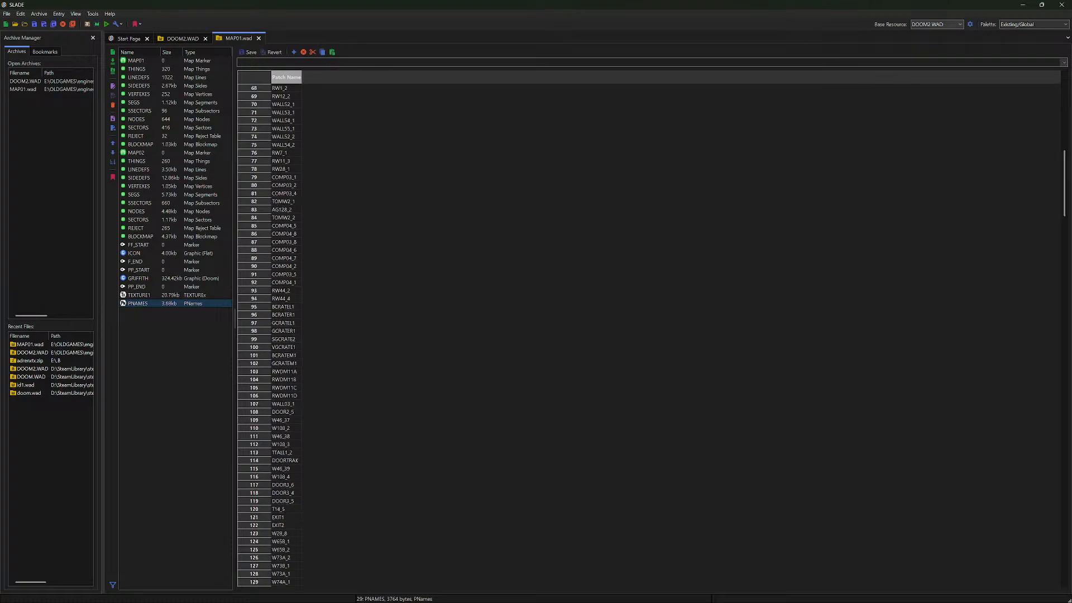
click(938, 24)
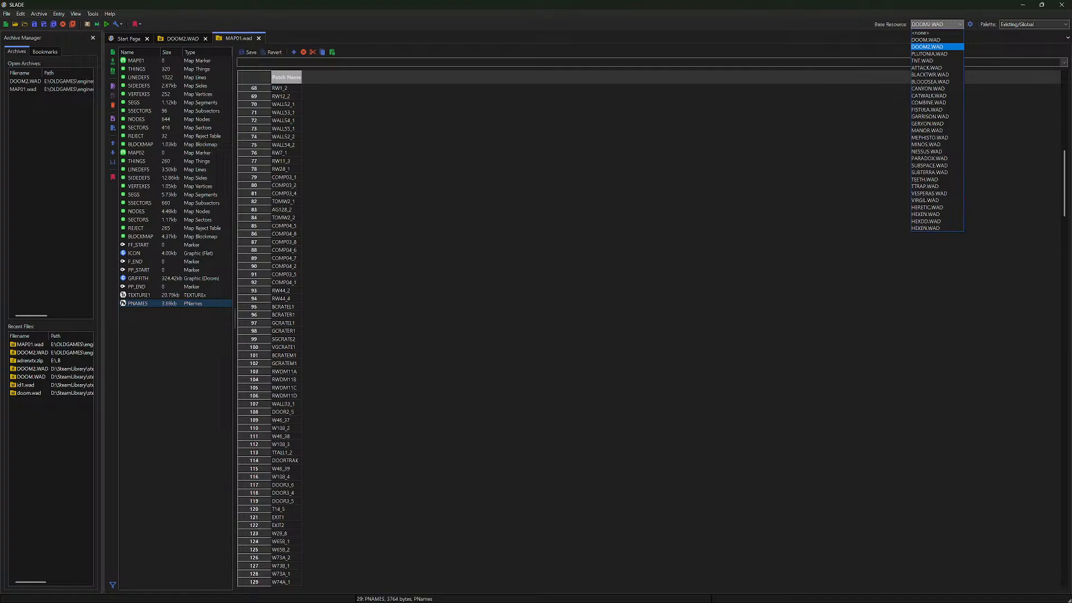
click(928, 47)
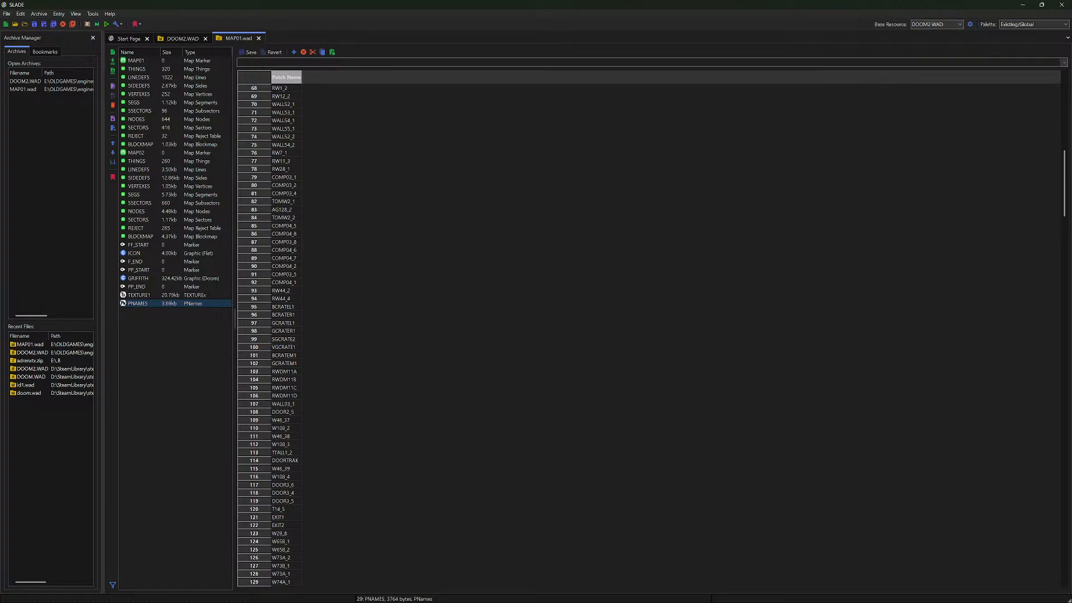
Check the base resource and palette choices and look through the rest of the PNAMES patch list
click(937, 24)
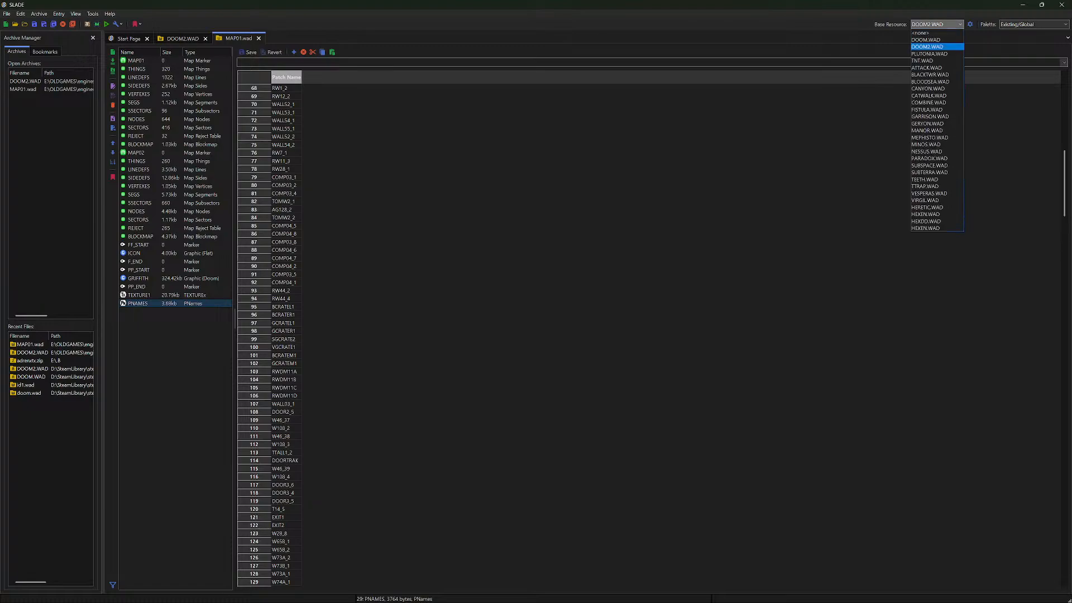
click(937, 24)
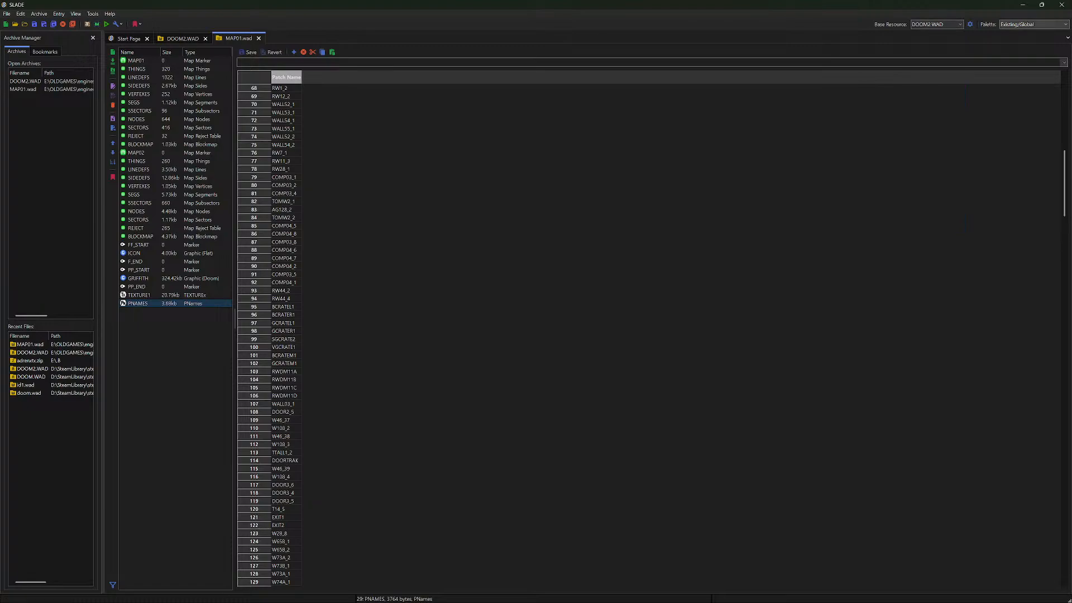
click(1033, 25)
click(1033, 25)
scroll(270, 335, down, 20)
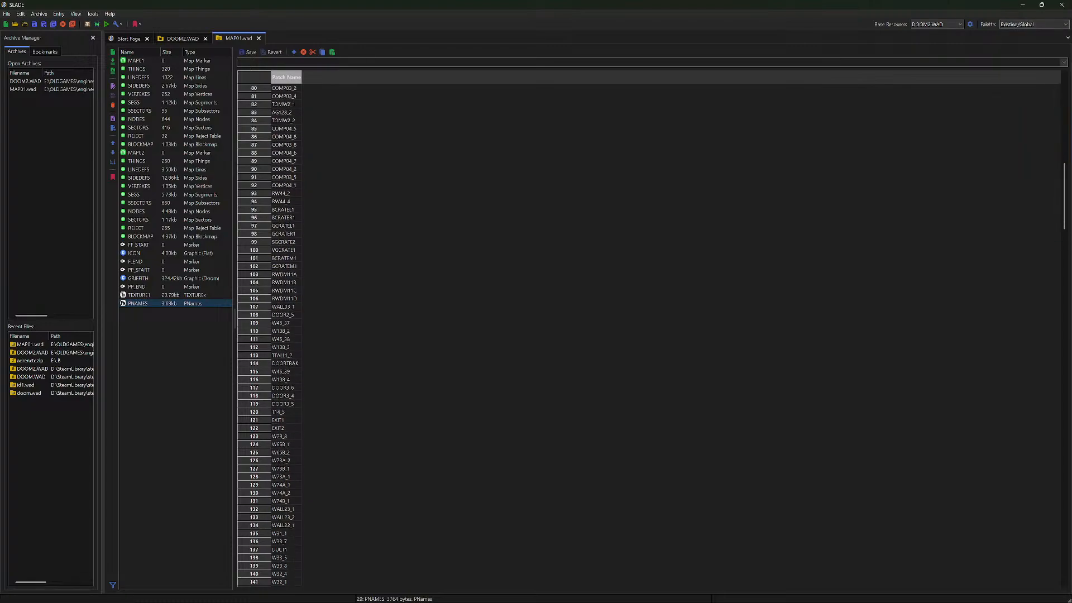
scroll(270, 335, down, 20)
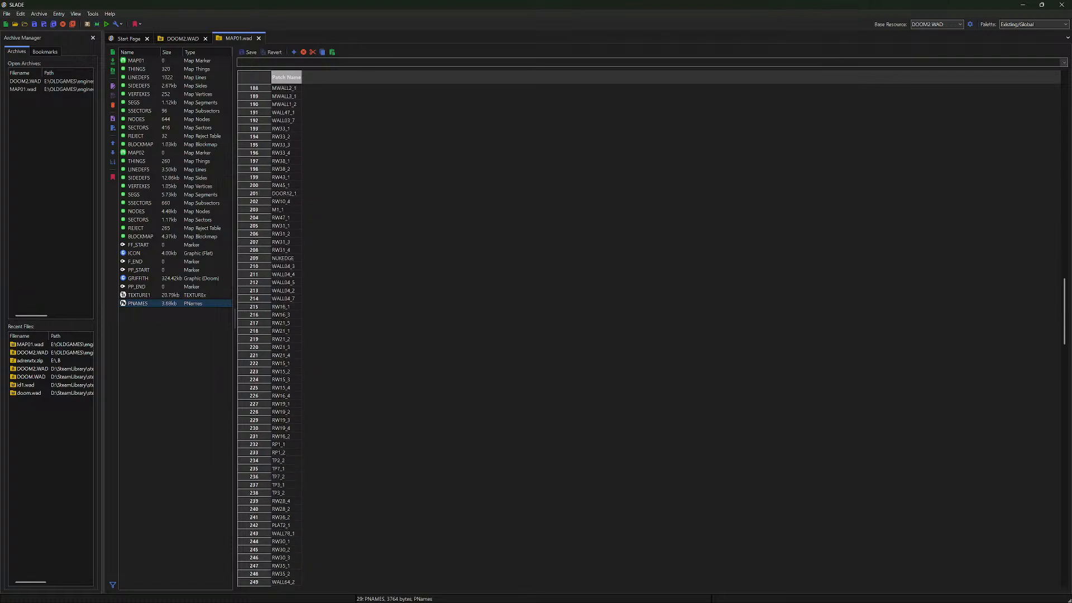
scroll(269, 335, down, 20)
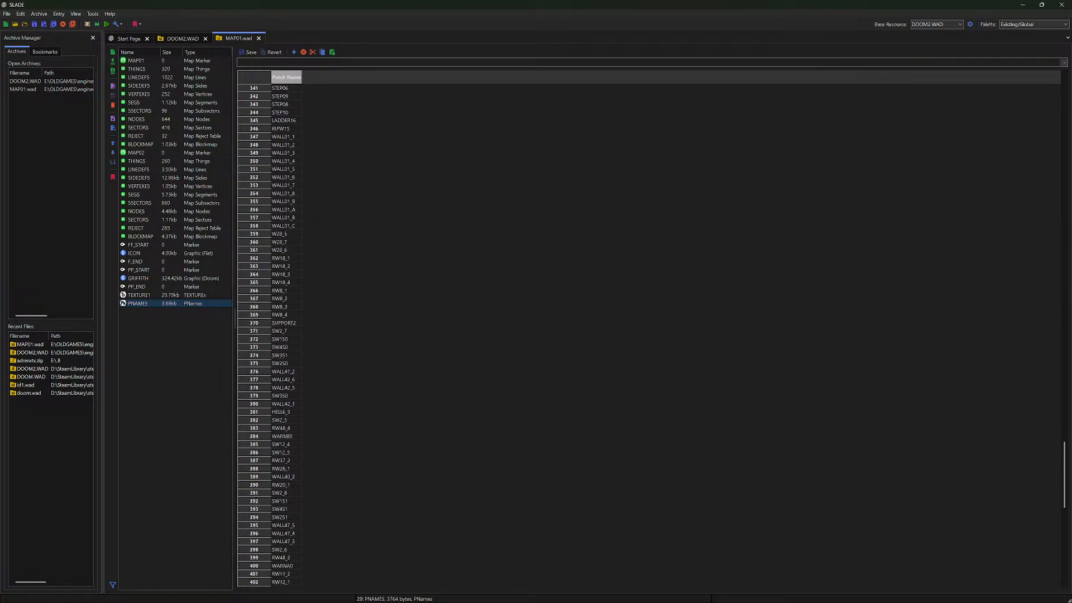
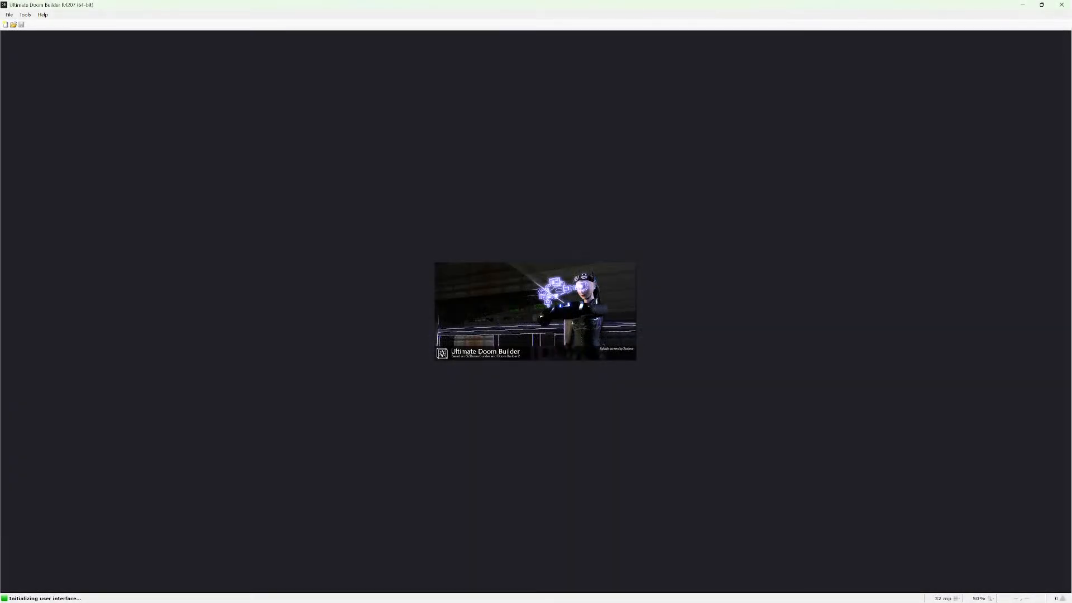
Switch to Ultimate Doom Builder and open map MAP01 from MAP01.wad
click(9, 14)
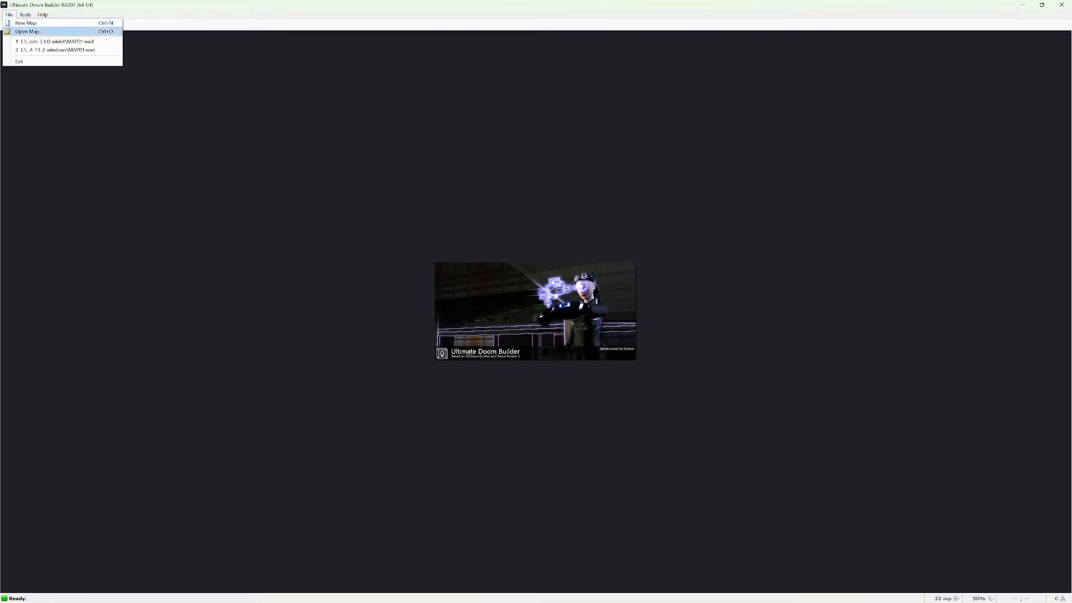
click(29, 32)
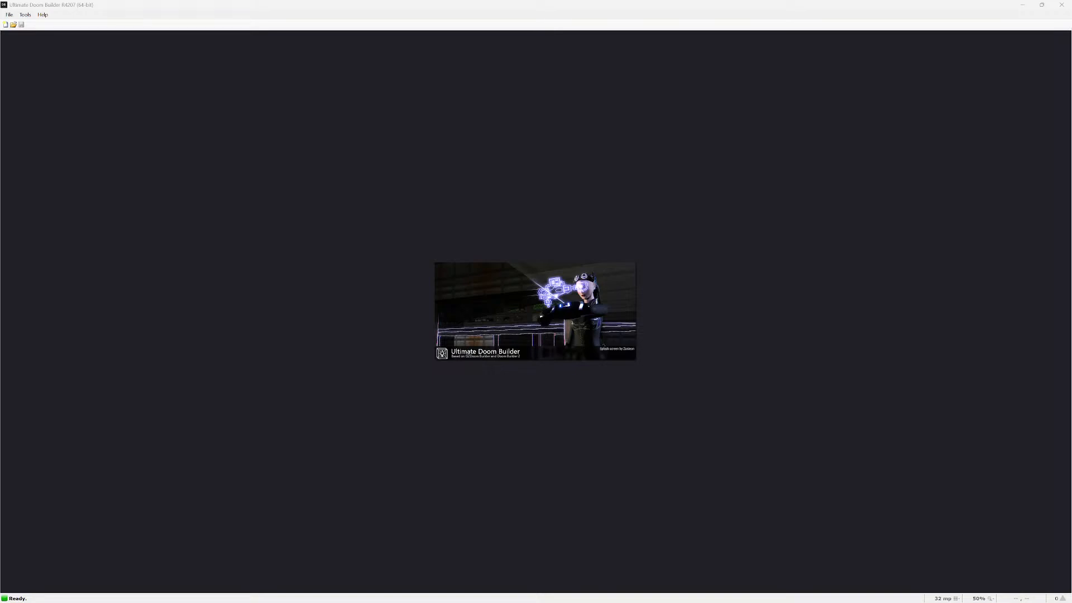
key(Return)
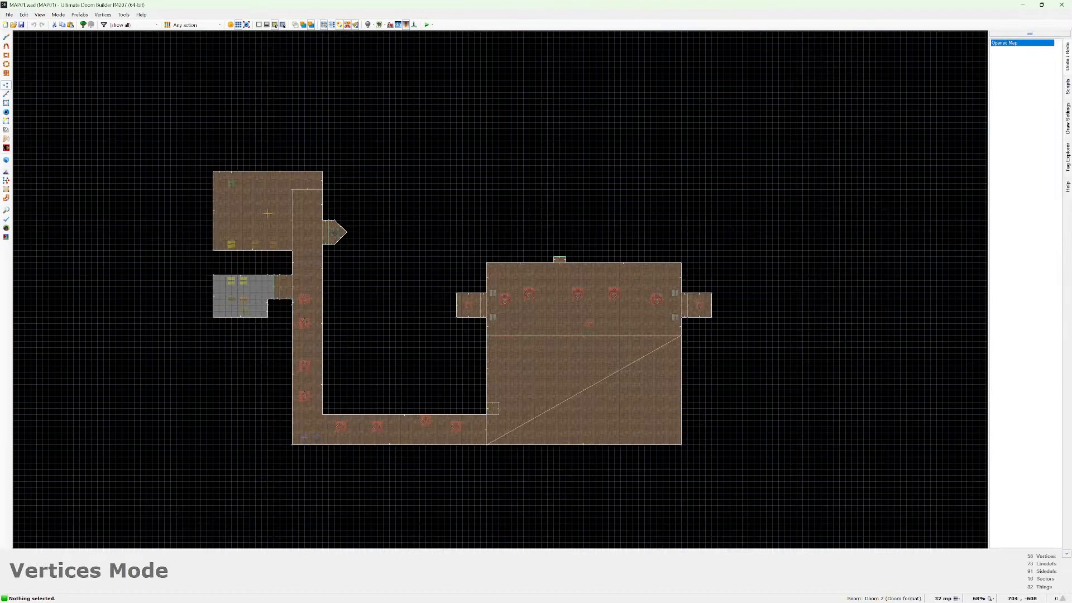
Enter Visual Mode from the player start room and fly through the corridor and large hall back to that room
scroll(267, 213, up, 10)
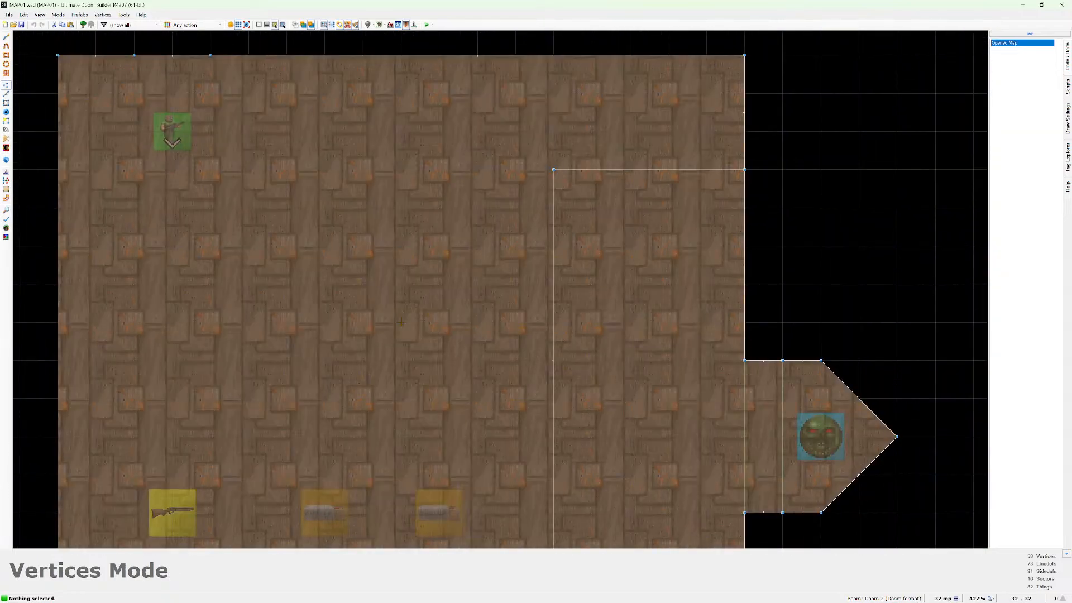
key(q)
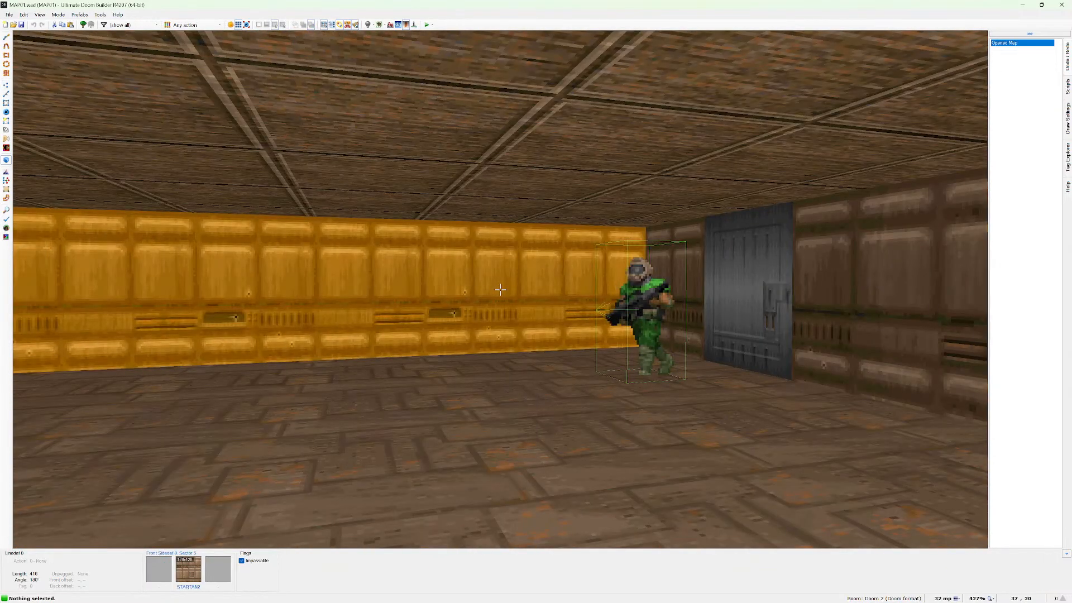
key(w)
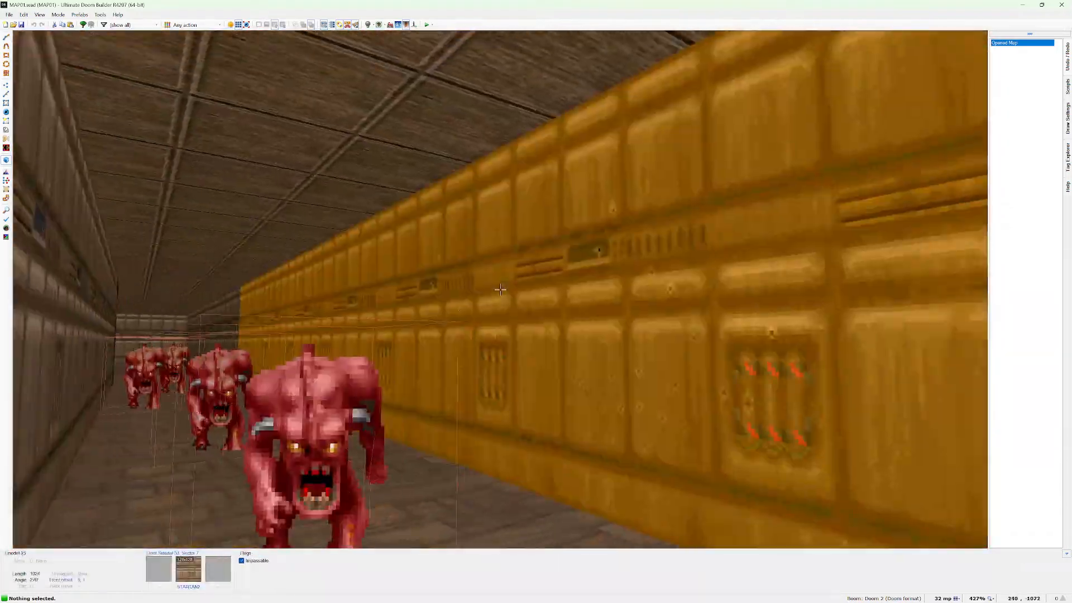
key(e)
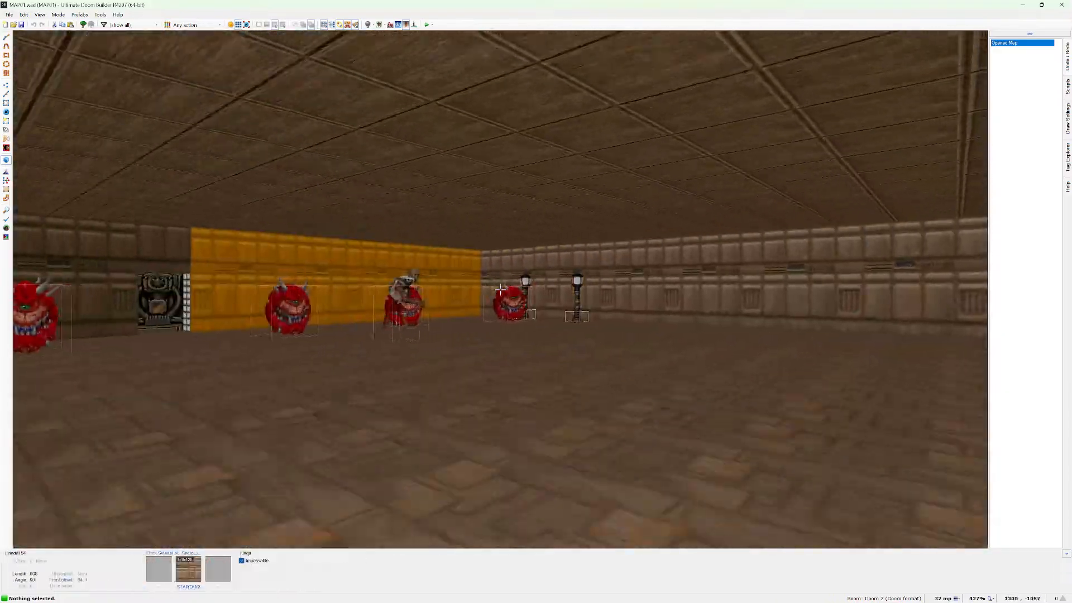
key(e)
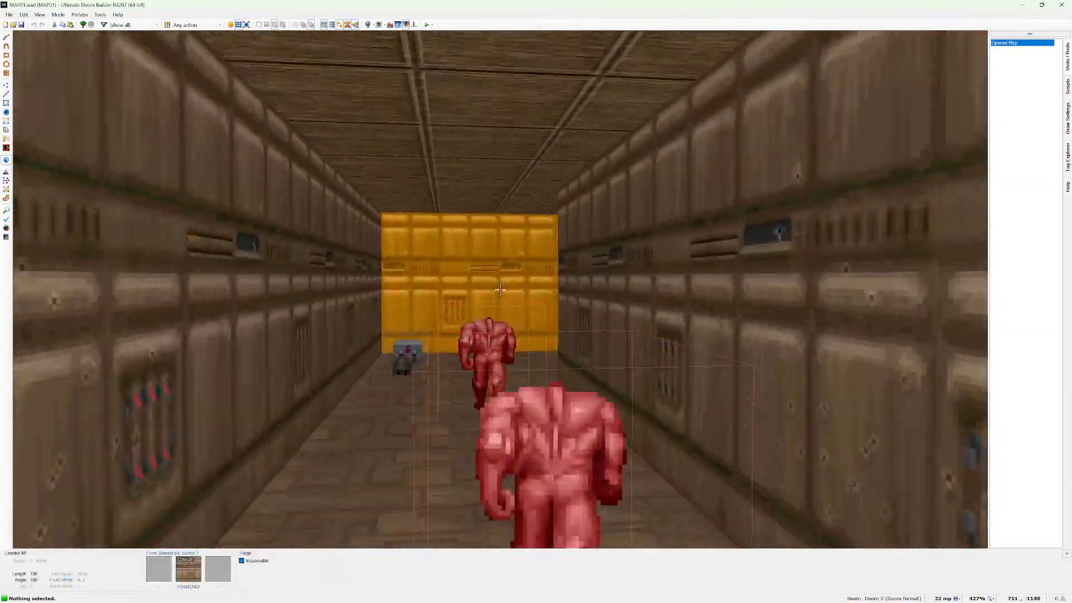
key(e)
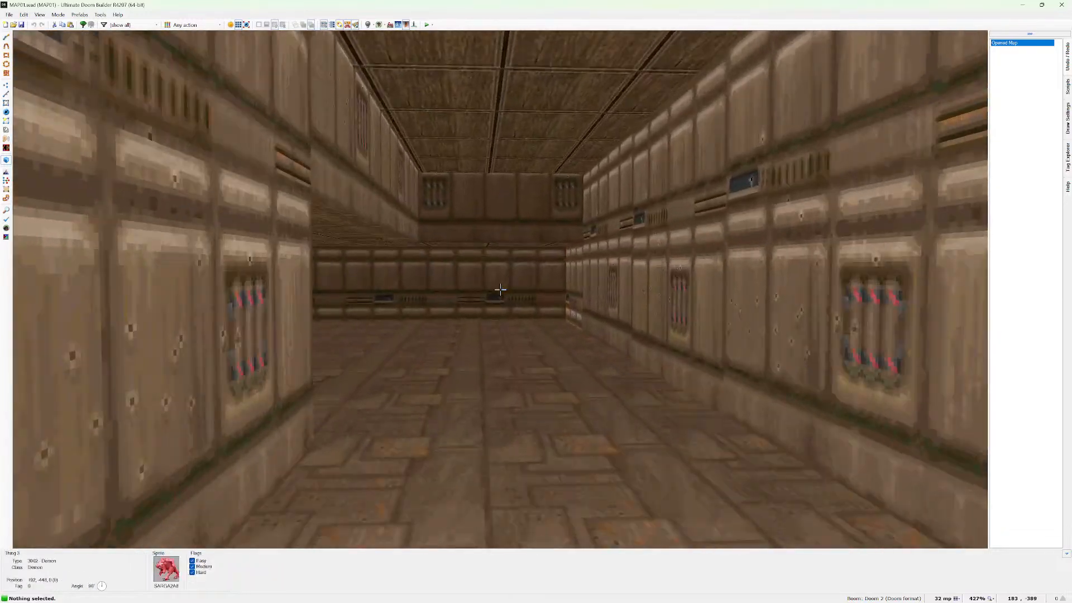
Set the middle texture of the start room's long wall to GRIFFITH, filtering MAP01.wad's TEXTURE1 set by GR
right_click(500, 289)
click(567, 210)
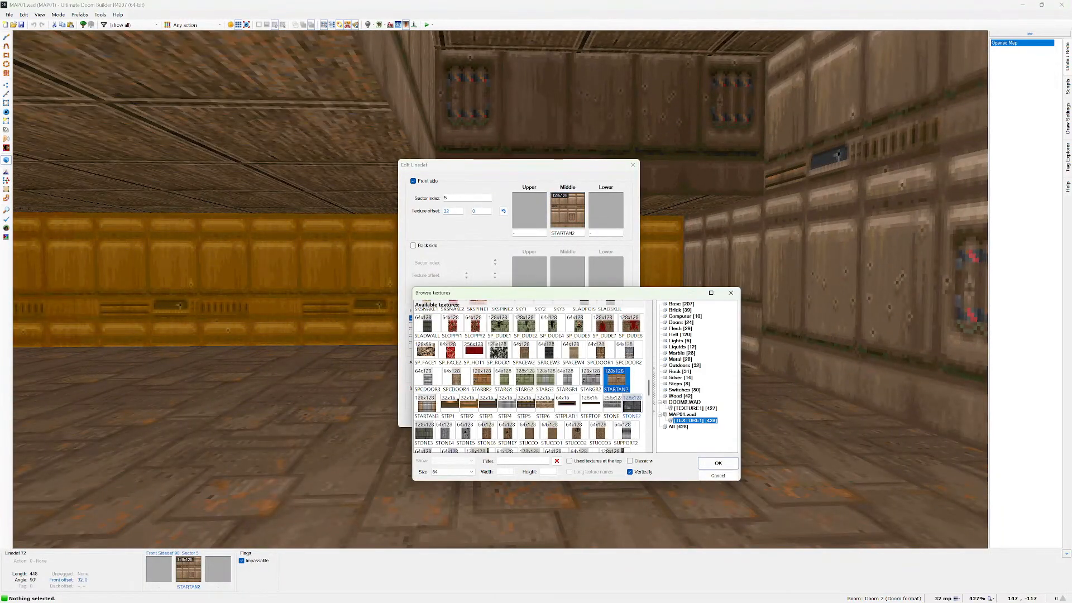
click(695, 408)
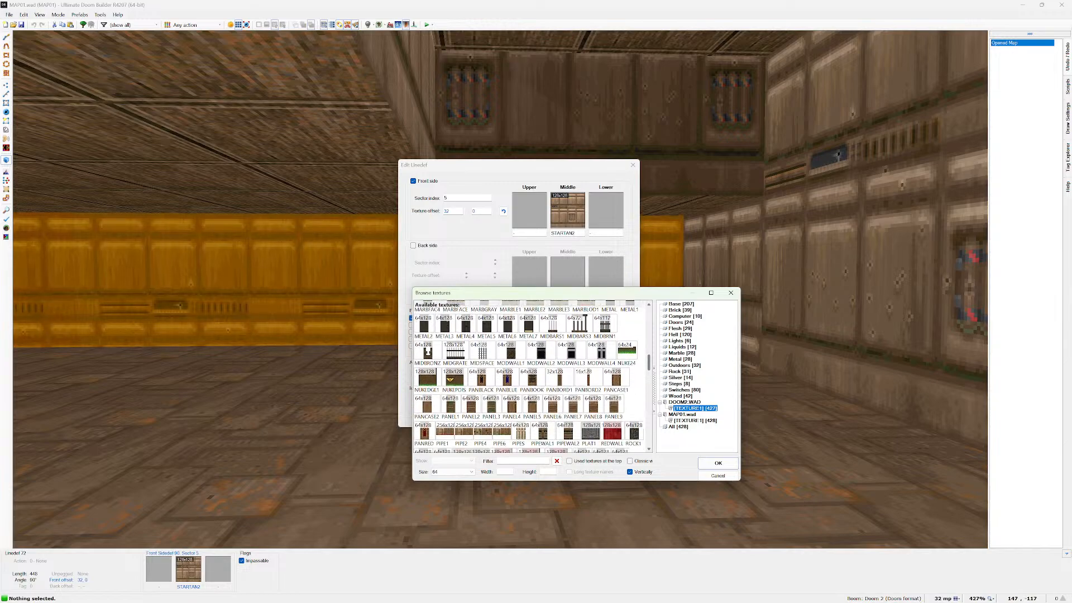
scroll(528, 377, up, 4)
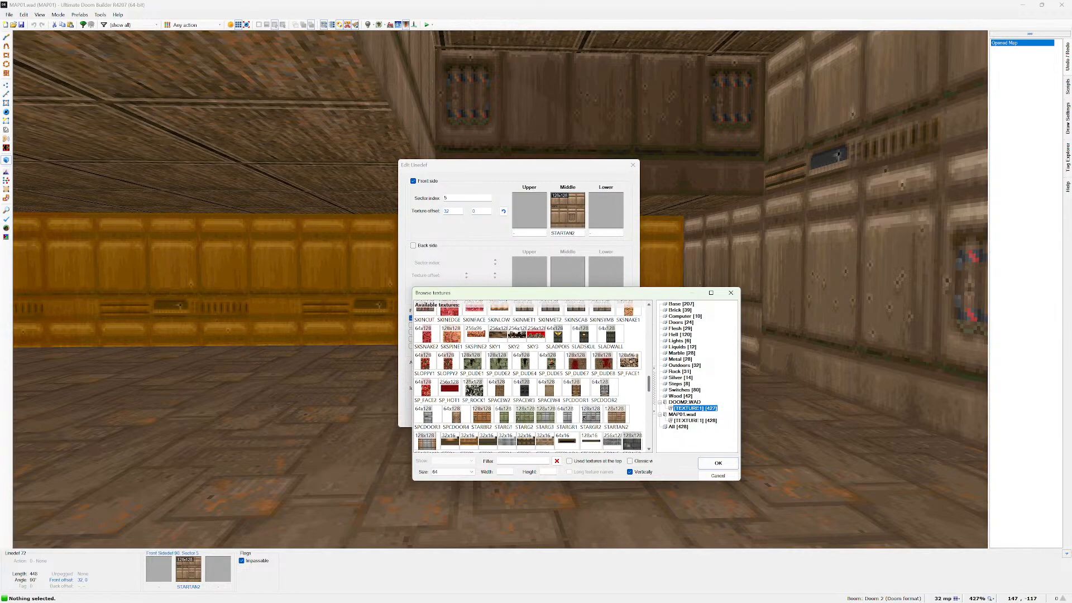
scroll(528, 376, up, 5)
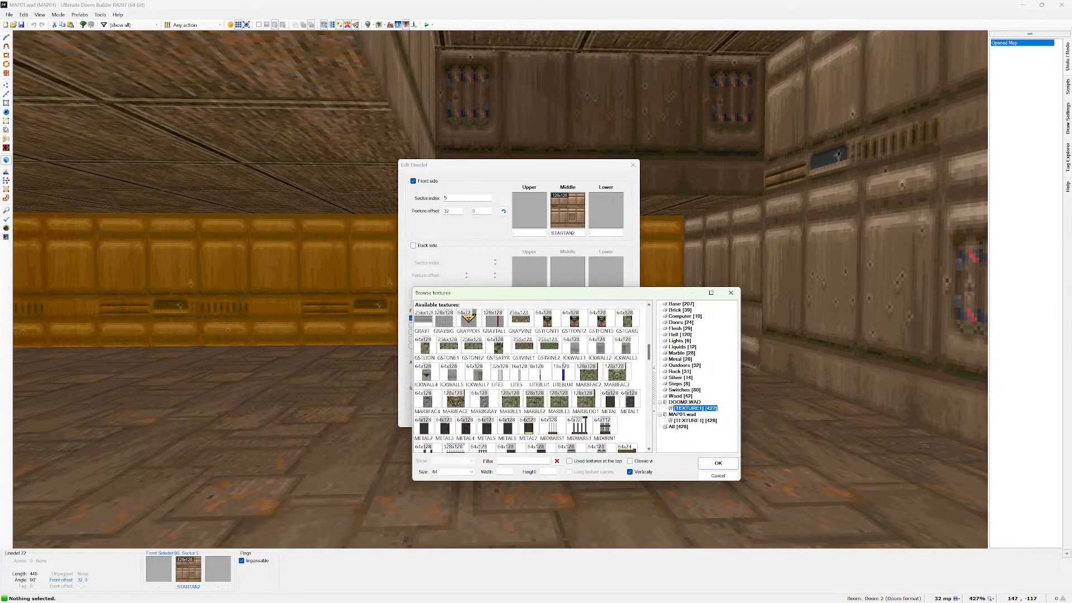
scroll(529, 377, down, 1)
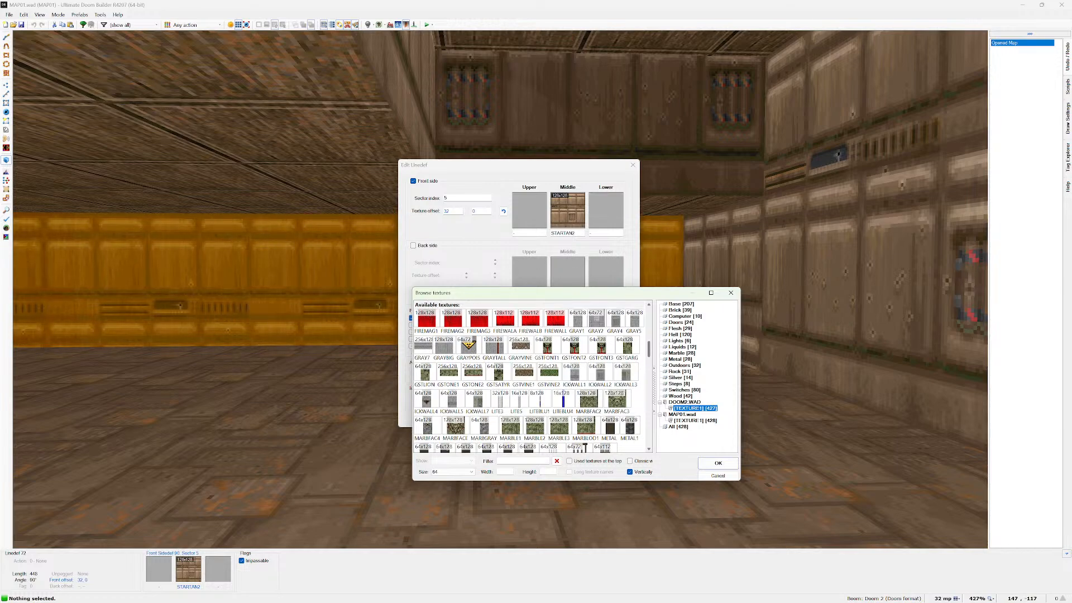
click(695, 420)
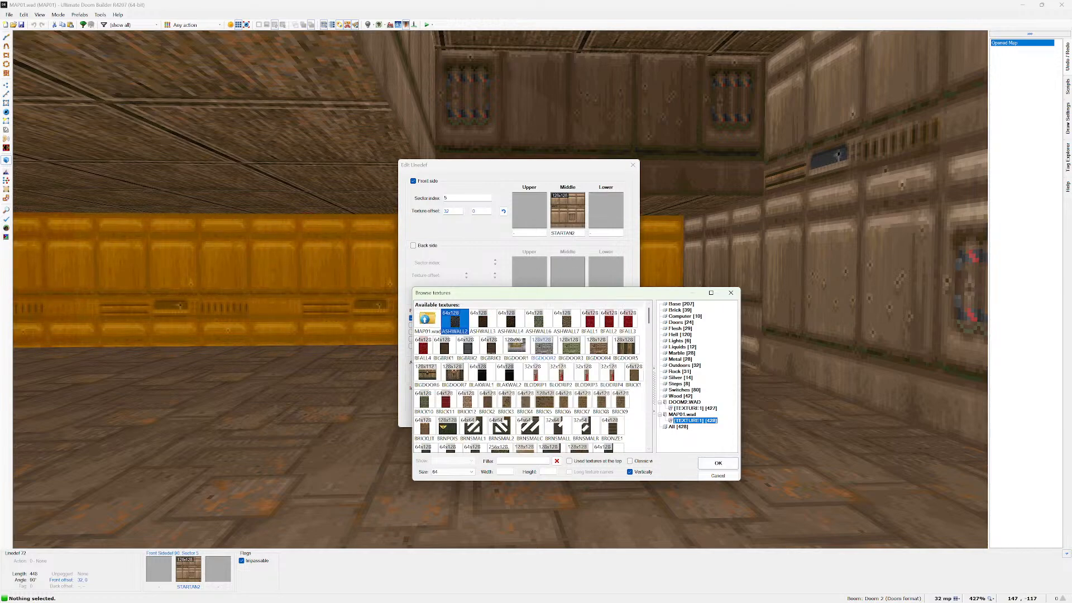
scroll(528, 377, down, 12)
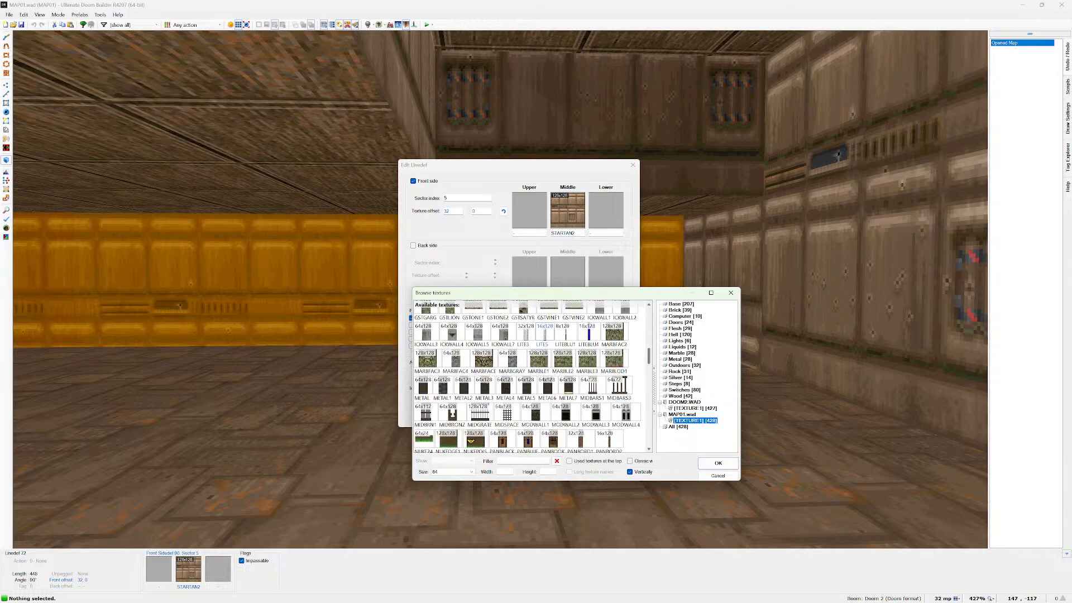
scroll(529, 377, up, 6)
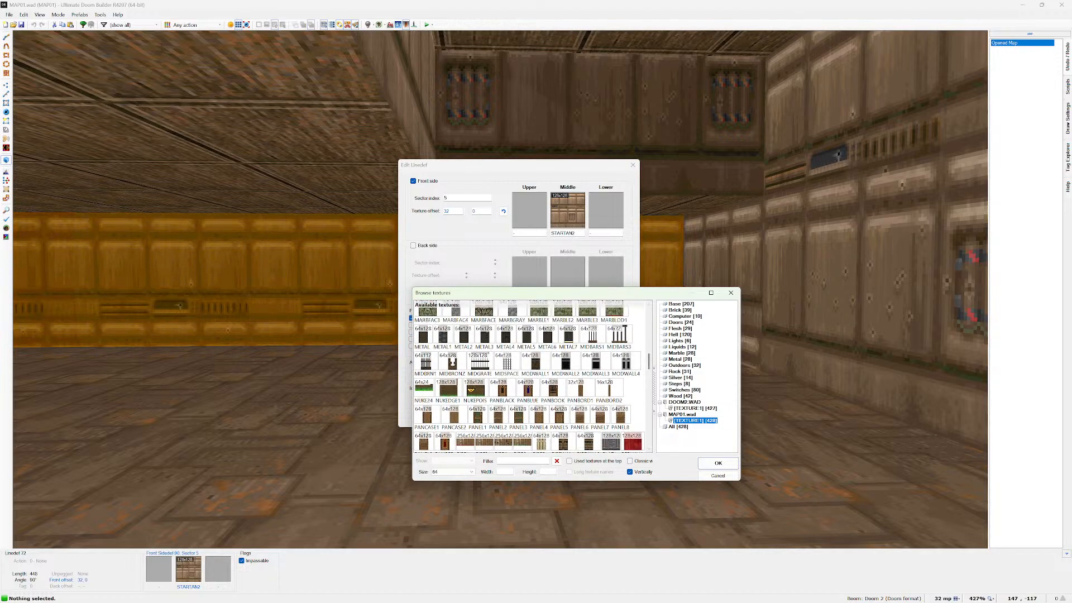
text(GR)
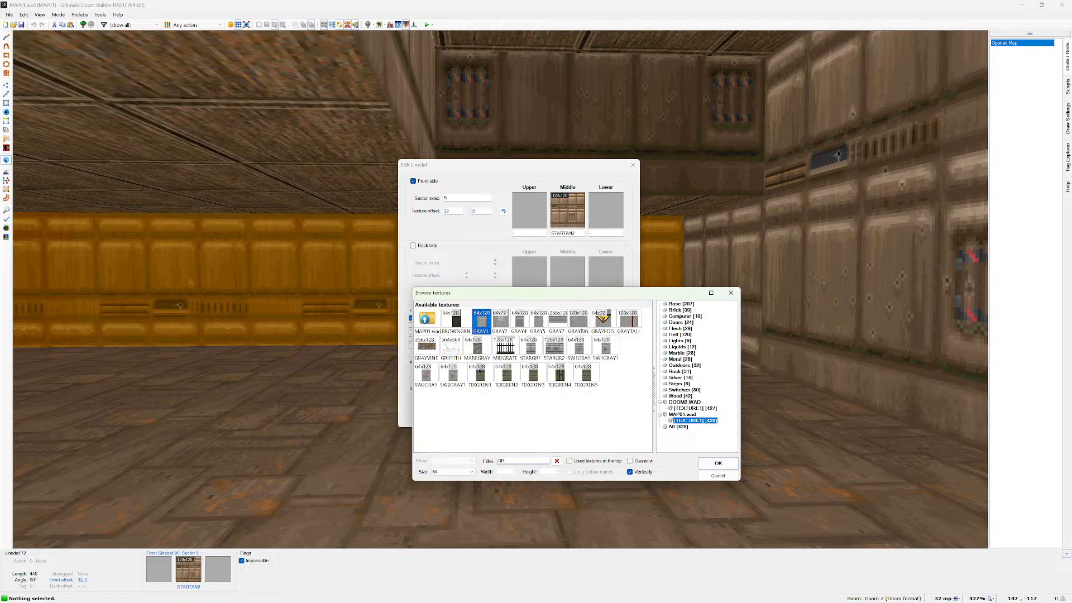
key(Return)
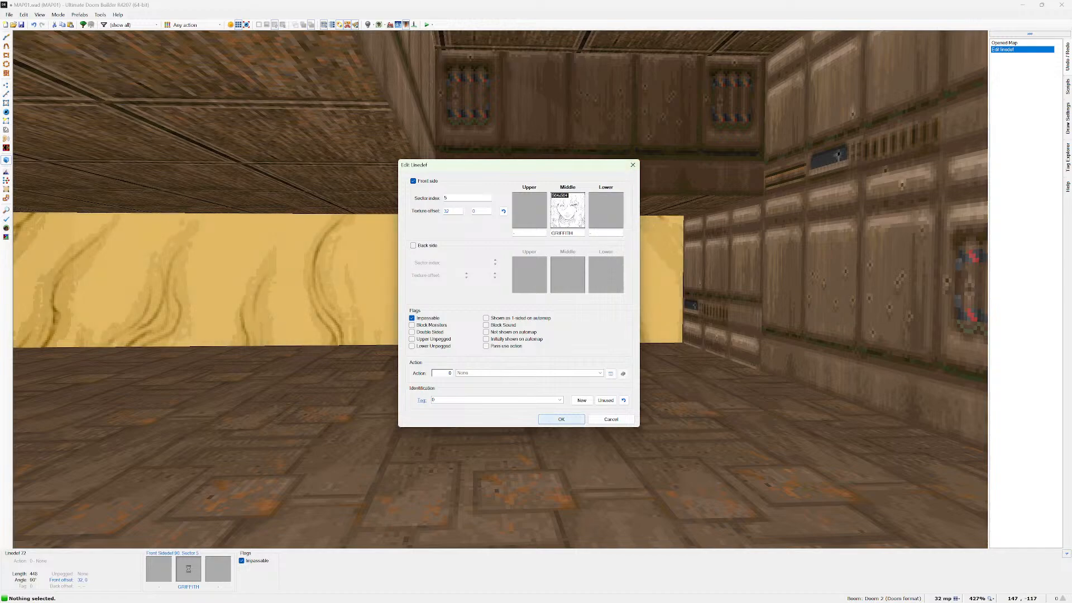
click(561, 419)
Shift the GRIFFITH texture sideways along the start room wall to a horizontal offset of 556
key(Left)
key(Left)
key(Left)
key(Left)
key(Left)
key(Left)
key(Left)
key(Left)
key(Left)
key(Left)
key(Left)
key(Left)
key(Left)
key(Left)
key(Left)
key(Left)
key(Left)
key(Left)
key(Left)
key(Left)
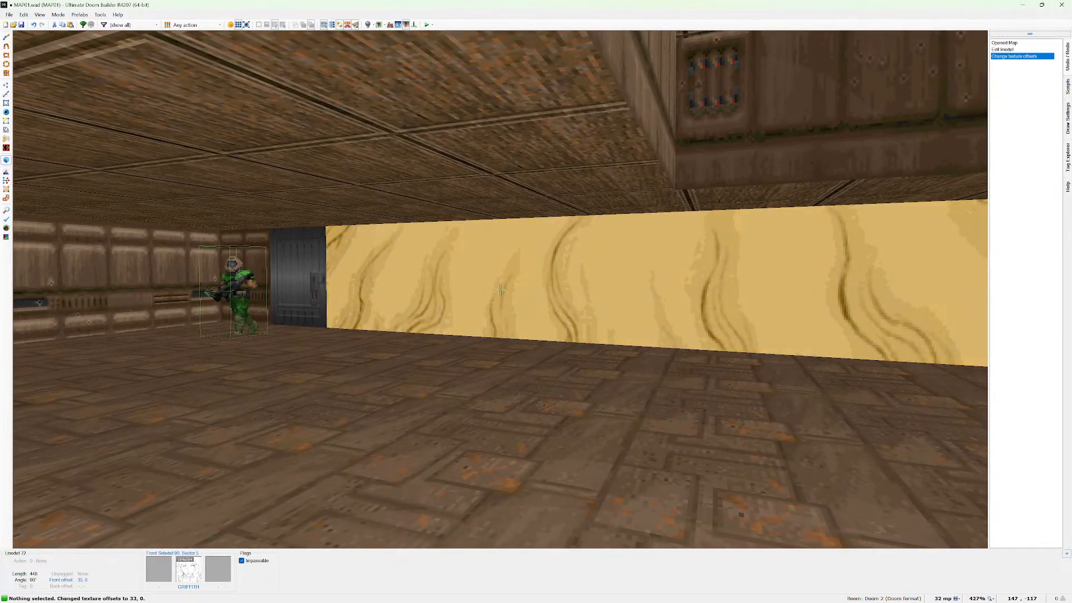
key(Left)
key(Left)
key(Left)
key(Left)
key(Left)
key(Left)
key(Left)
key(Left)
key(Left)
key(Left)
key(Left)
key(Left)
key(Left)
key(Left)
key(Left)
key(Left)
key(Left)
key(Left)
key(Left)
key(Left)
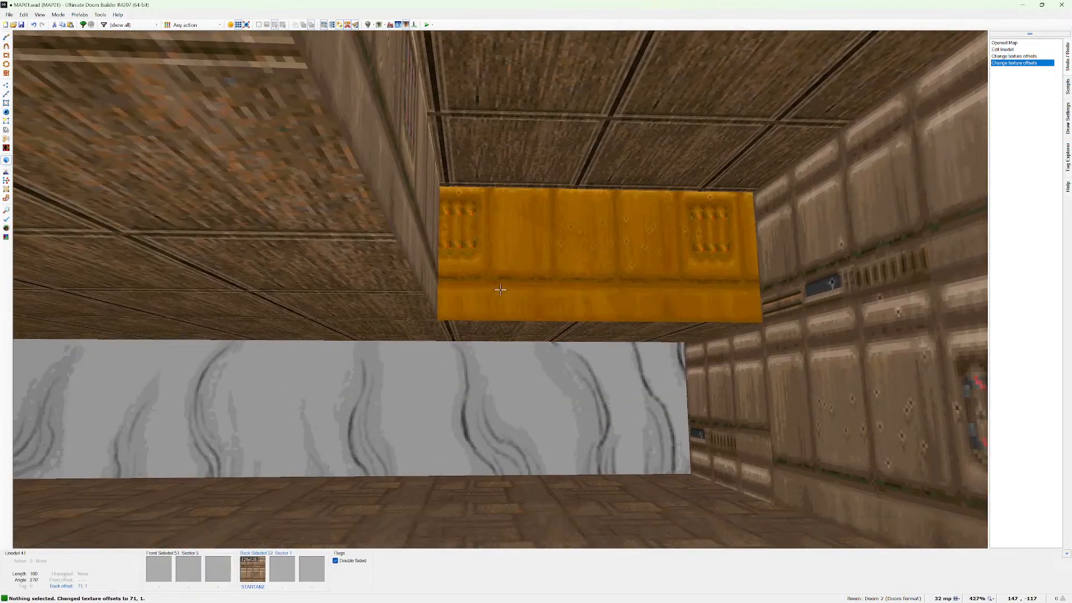
key(Left)
key(Left)
key(Left)
key(Left)
key(Left)
key(Left)
key(Left)
key(Left)
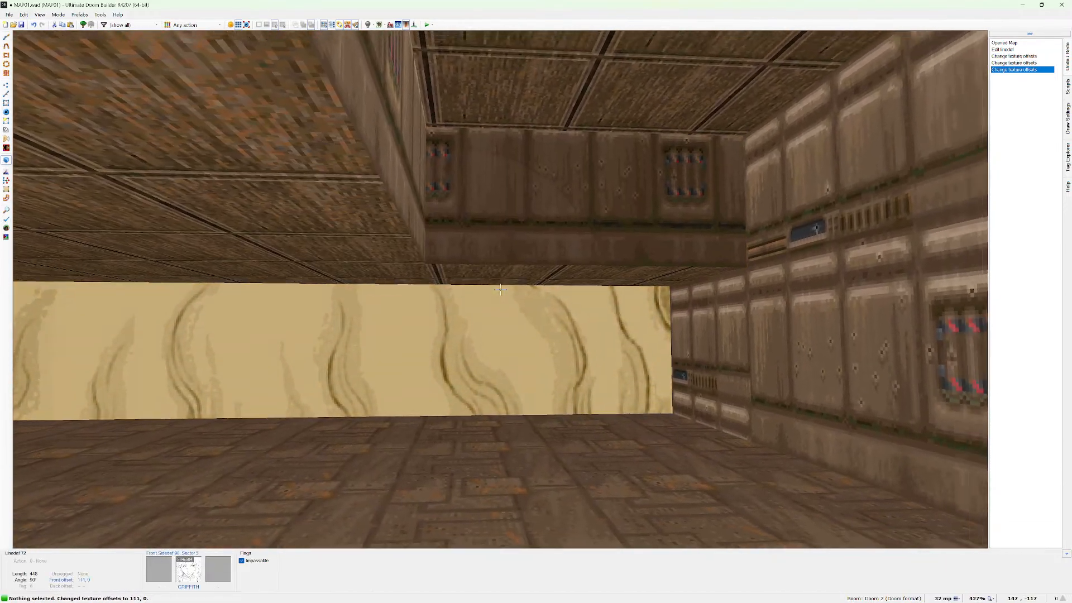
key(Left)
key(Left)
key(Left)
key(Left)
key(Left)
key(Left)
key(Left)
key(Left)
key(Left)
key(Left)
key(Left)
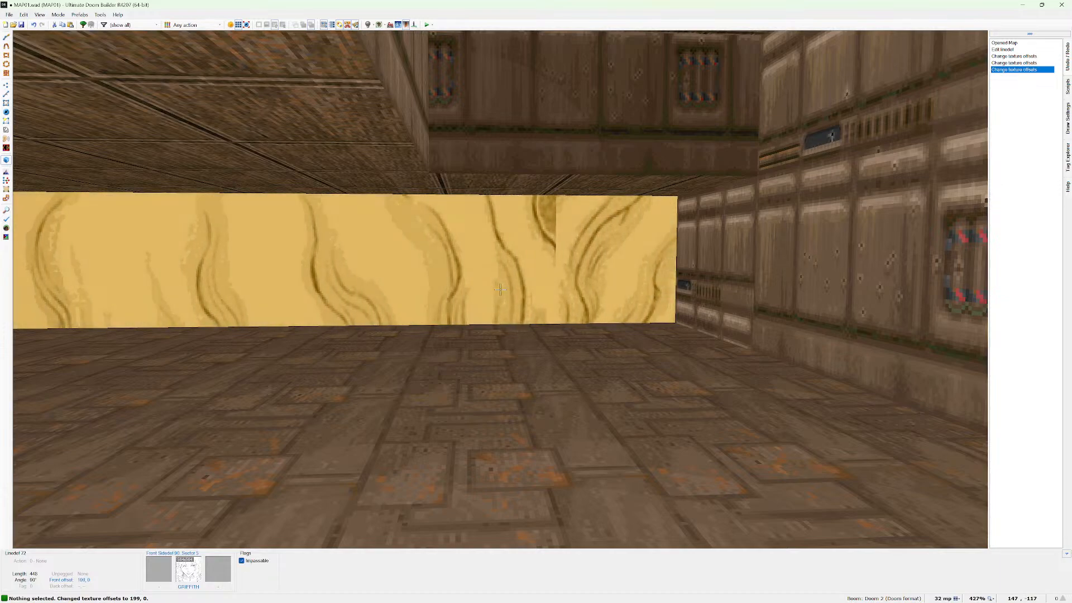
key(Left)
key(Left)
key(Left)
key(Left)
key(Left)
key(Left)
key(Left)
key(Left)
key(Left)
key(Left)
key(Left)
key(Left)
key(Left)
key(Left)
key(Left)
key(Left)
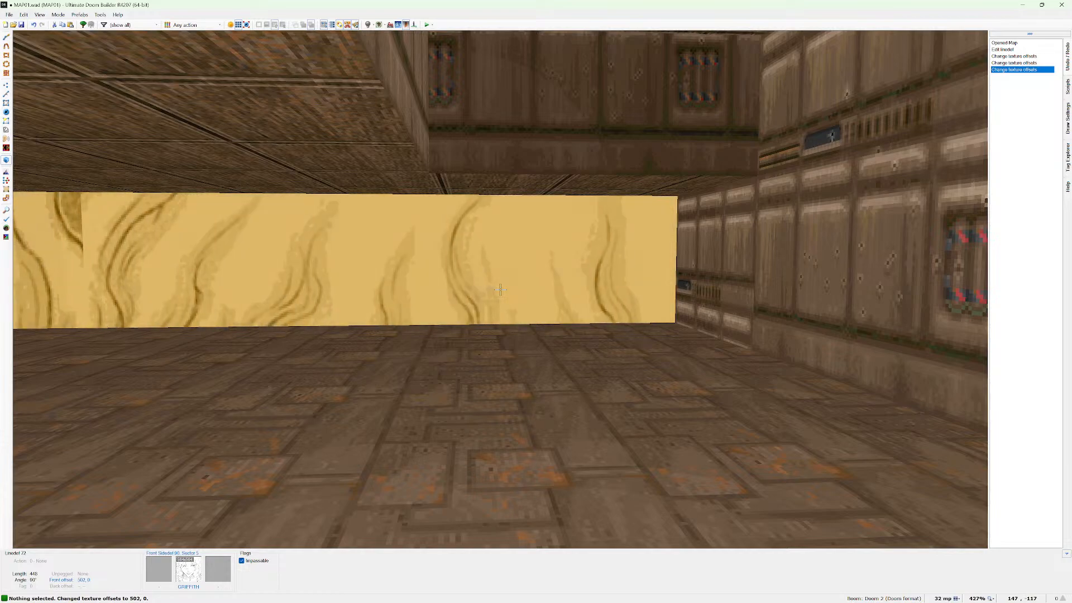
key(Left)
key(Left)
key(Left)
key(Left)
key(Left)
key(Left)
key(Left)
key(Left)
key(Left)
key(Left)
key(Left)
key(Left)
key(Left)
key(Left)
key(Left)
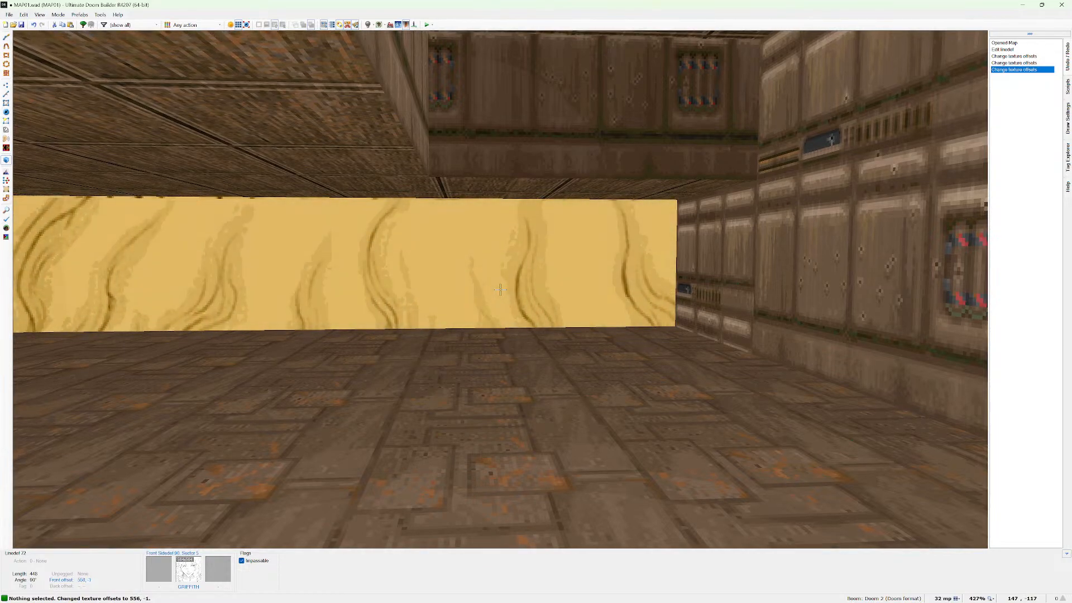
Shift the GRIFFITH texture vertically on the start room wall to a vertical offset of -391
key(Down)
key(Down)
key(Down)
key(Down)
key(Down)
key(Down)
key(Down)
key(Down)
key(Down)
key(Down)
key(Down)
key(Down)
key(Down)
key(Down)
key(Down)
key(Down)
key(Down)
key(Down)
key(Down)
key(Down)
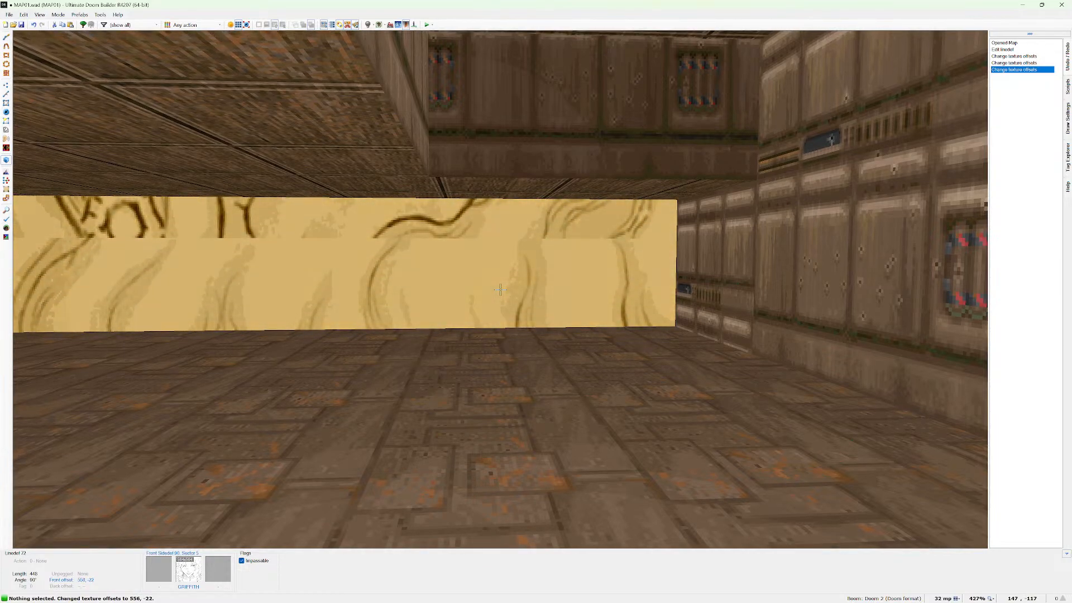
key(Down)
key(Down)
key(Down)
key(Down)
key(Down)
key(Down)
key(Down)
key(Down)
key(Down)
key(Down)
key(Down)
key(Down)
key(Down)
key(Down)
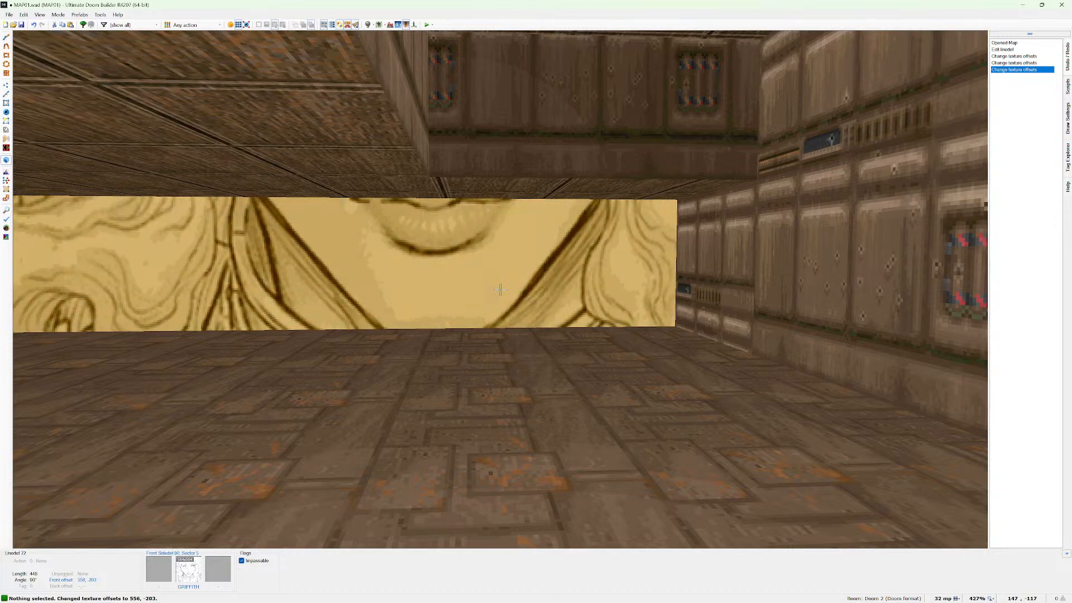
key(Down)
key(Down)
key(Down)
key(Down)
key(Down)
key(Down)
key(Down)
key(Down)
key(Down)
key(Down)
key(Down)
key(Down)
key(Down)
key(Down)
key(Down)
key(Down)
key(Down)
key(Down)
key(Down)
key(Down)
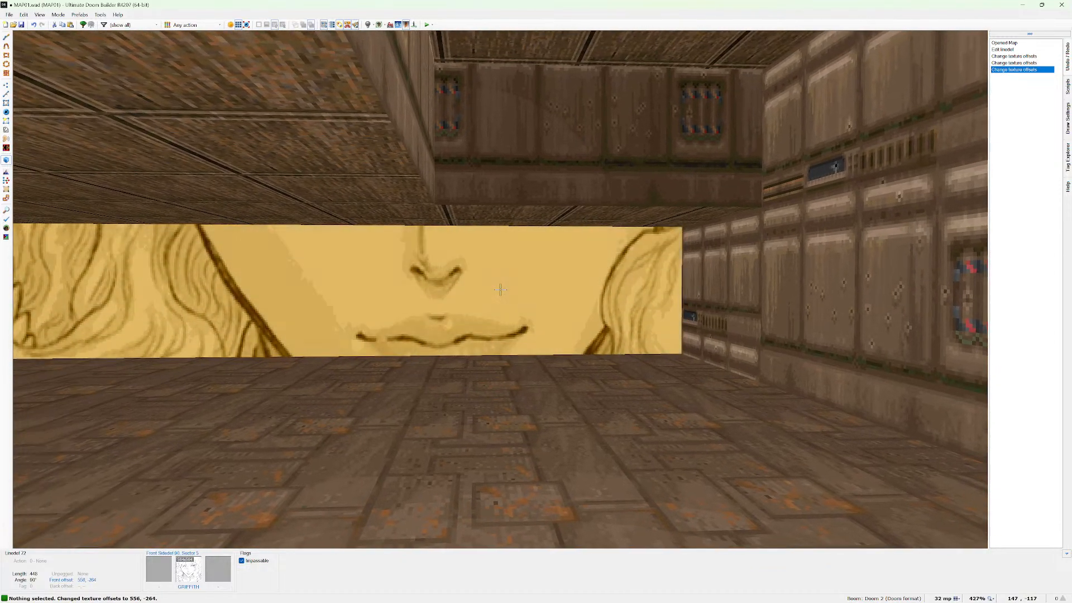
key(Down)
key(Down)
key(Down)
key(Down)
key(Down)
key(Down)
key(Down)
key(Down)
key(Down)
key(Down)
key(Down)
key(Down)
key(Down)
key(Down)
key(Down)
key(Down)
key(Down)
key(Down)
key(Down)
key(Down)
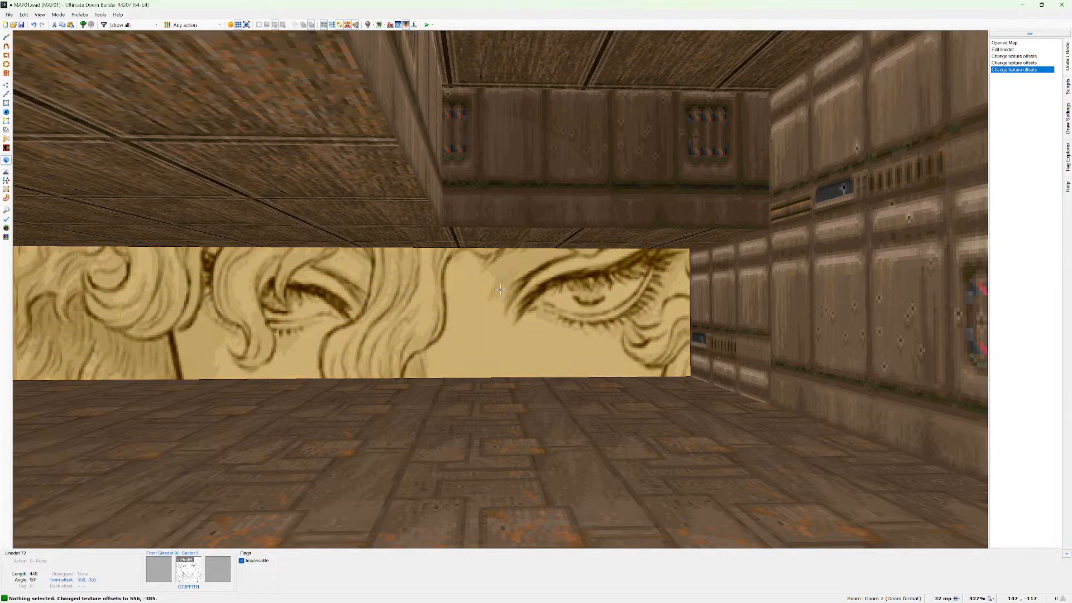
key(Down)
key(Down)
key(Down)
key(Down)
key(Down)
key(Down)
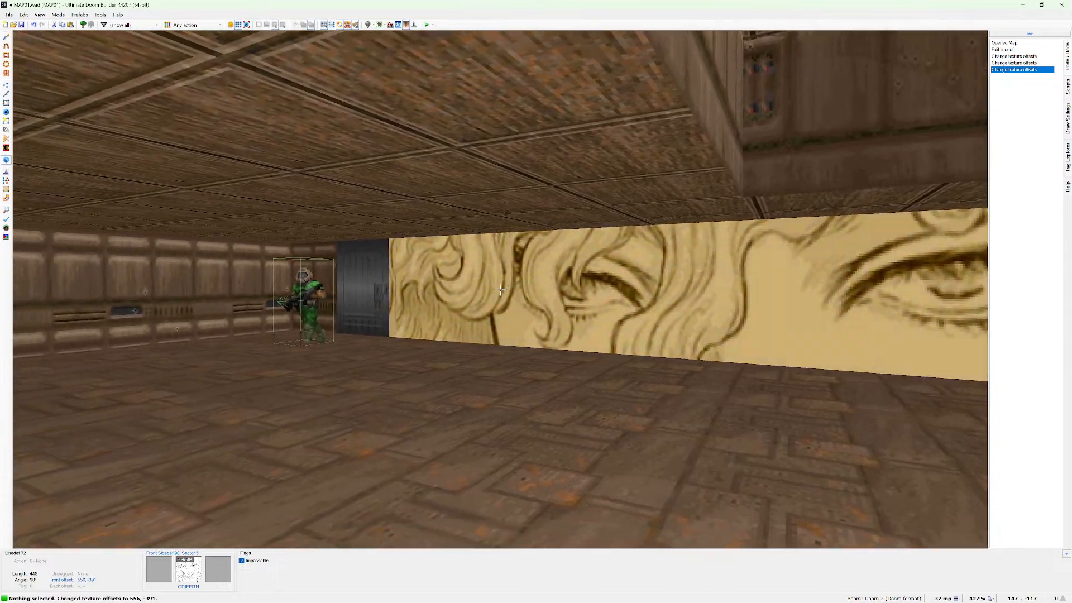
Fly past the GRIFFITH wall to the adjoining corridor and open its floor sector for editing
key(w)
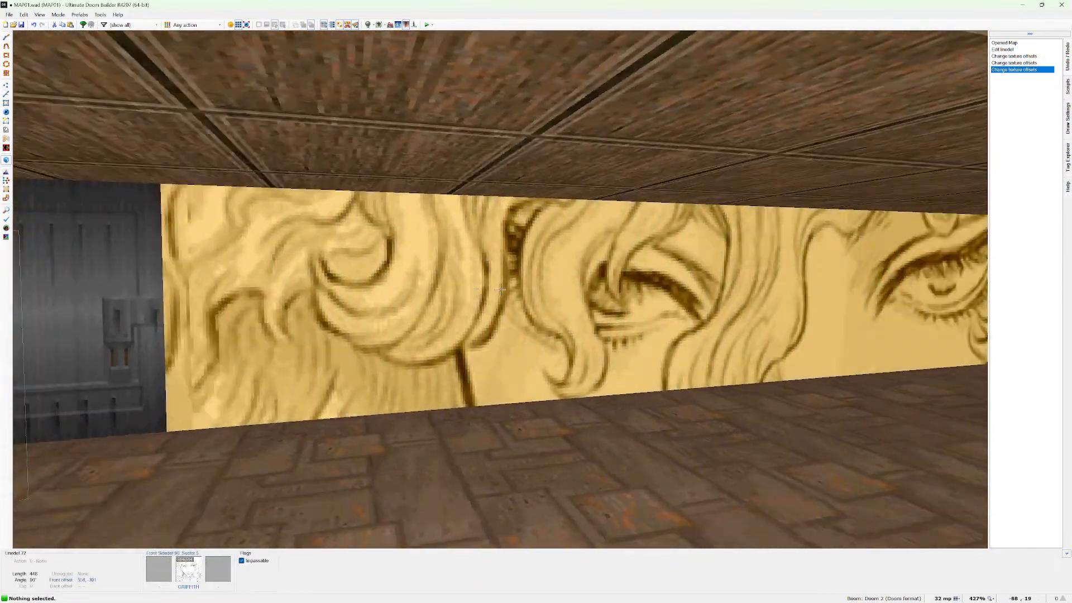
key(a)
key(d)
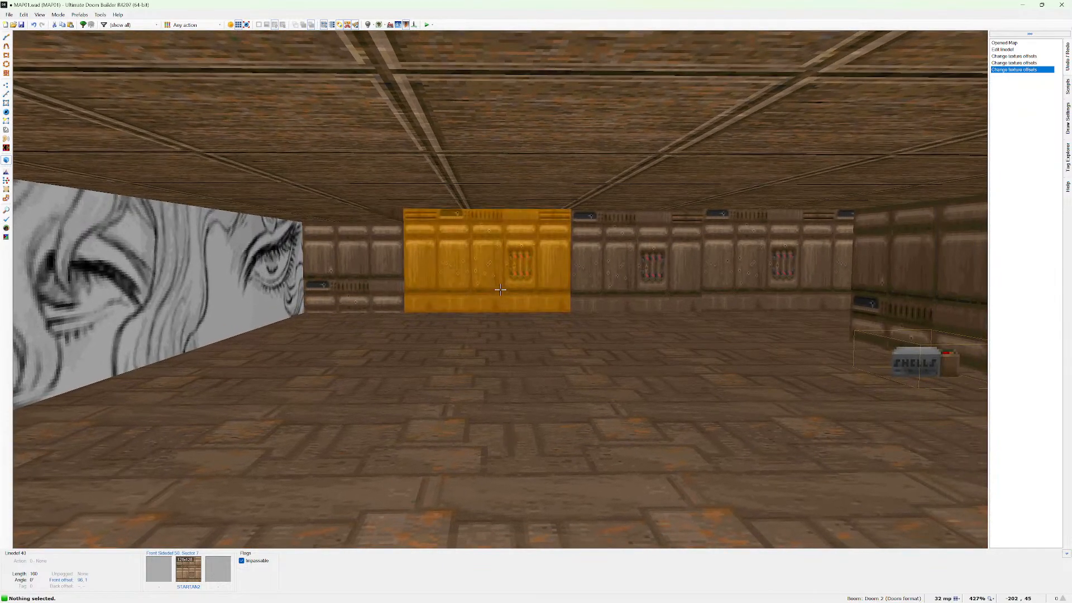
key(w)
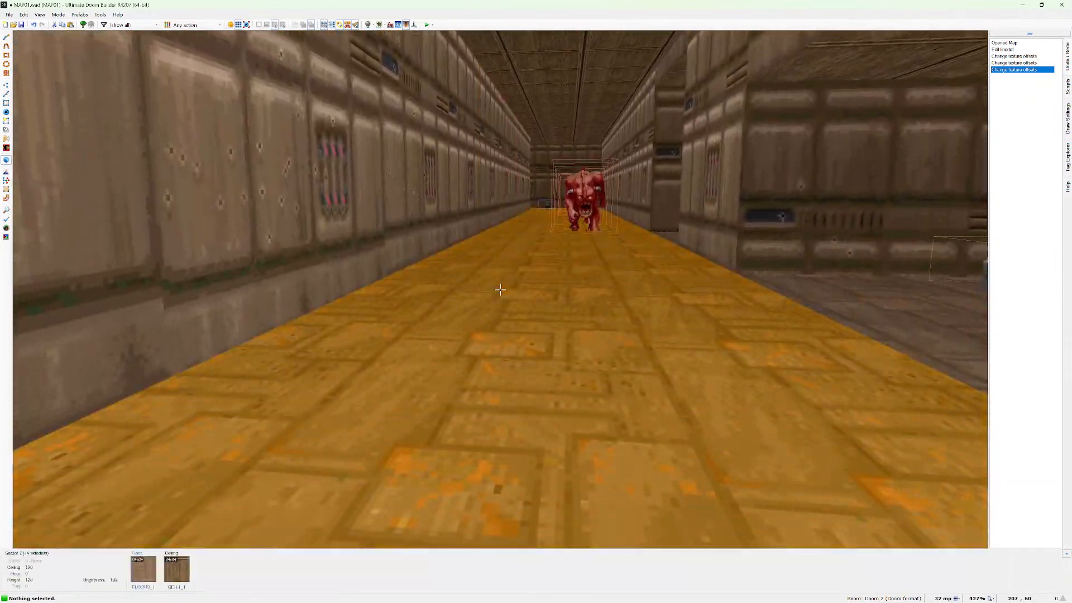
right_click(500, 289)
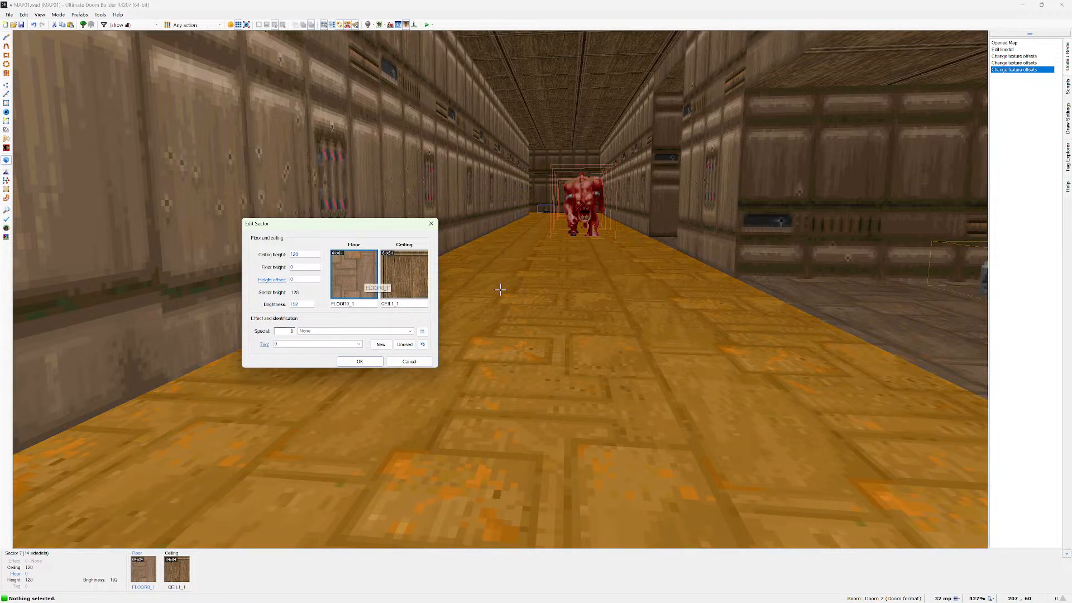
click(357, 275)
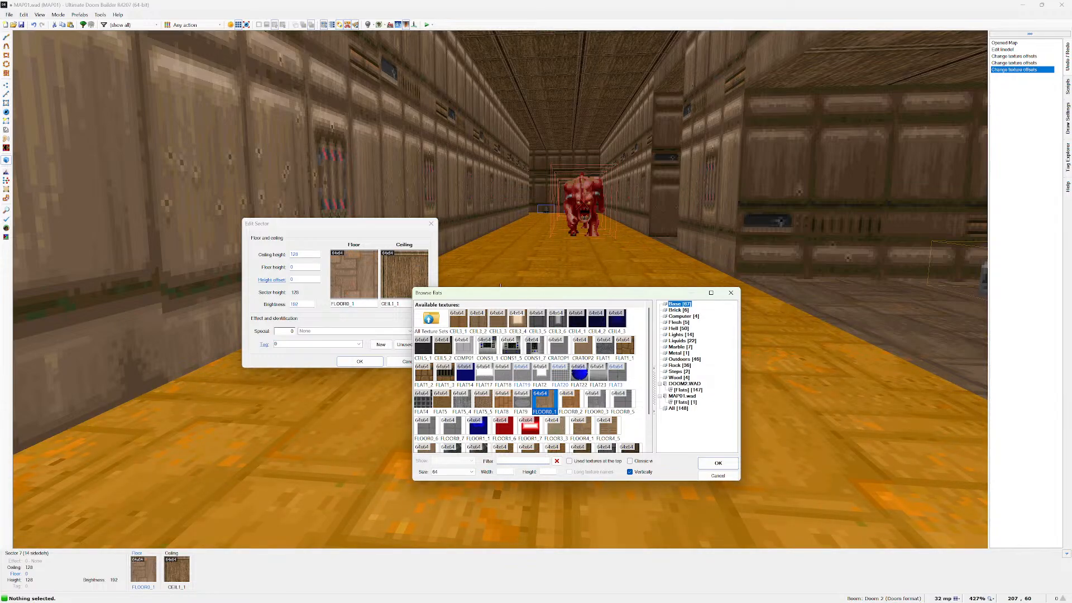
text(G)
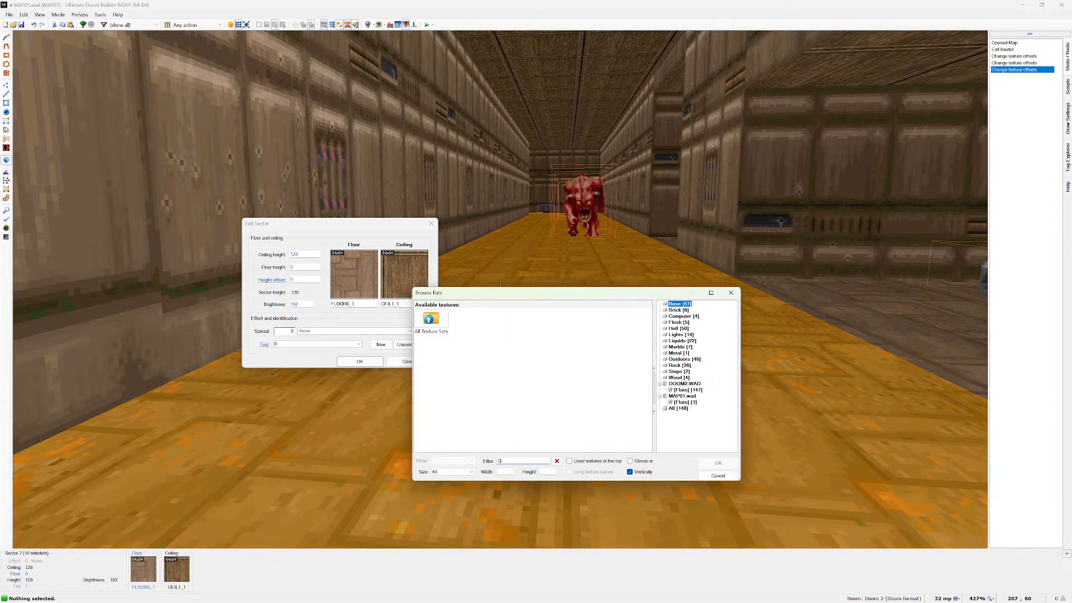
key(BackSpace)
key(BackSpace)
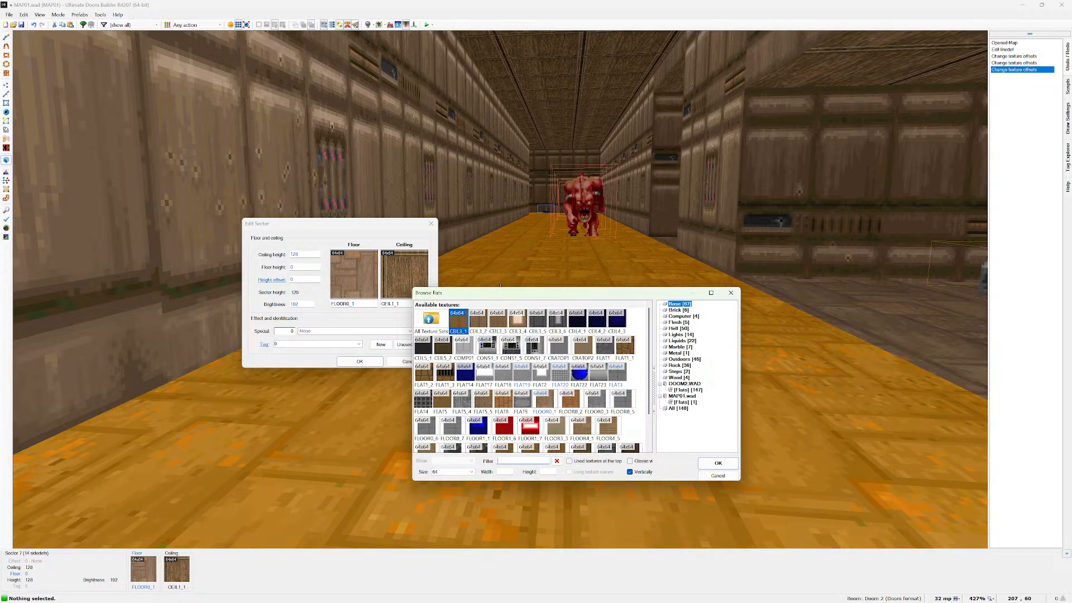
scroll(530, 379, down, 2)
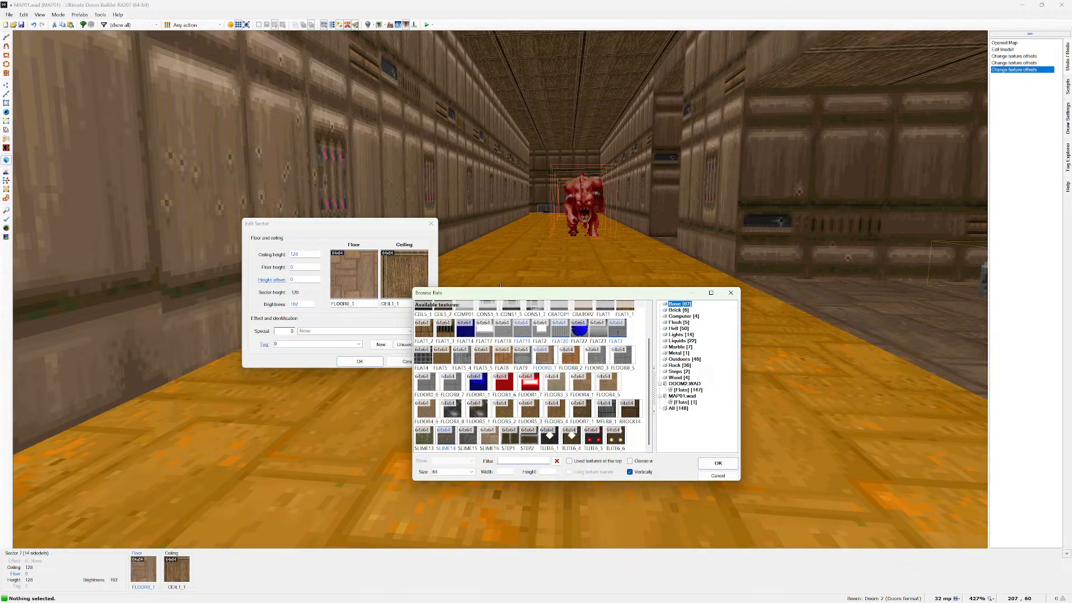
text(IC)
key(BackSpace)
key(BackSpace)
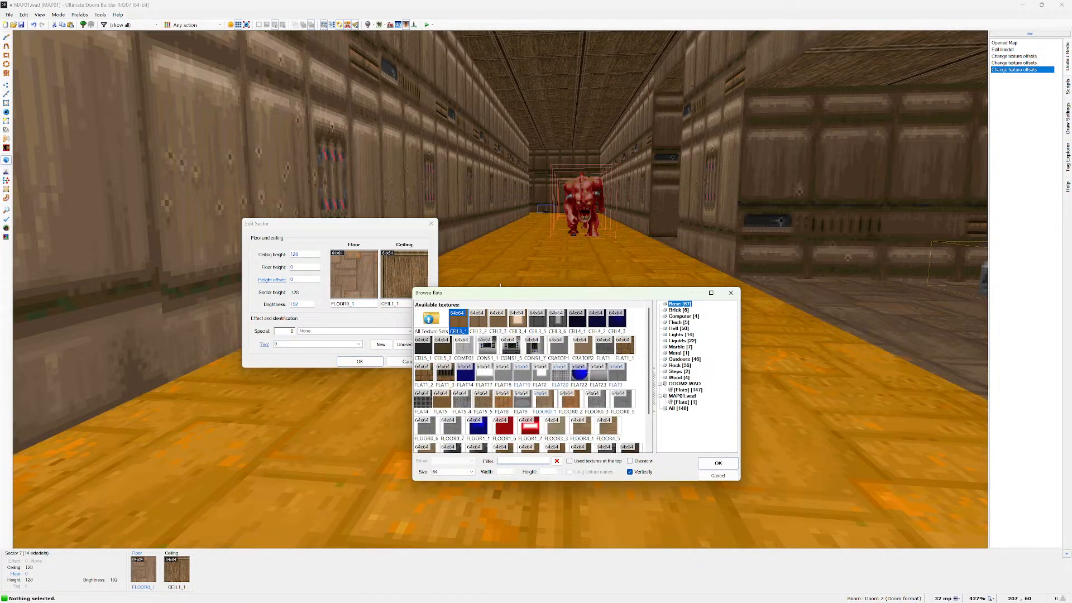
text(GODO)
key(BackSpace)
key(BackSpace)
key(BackSpace)
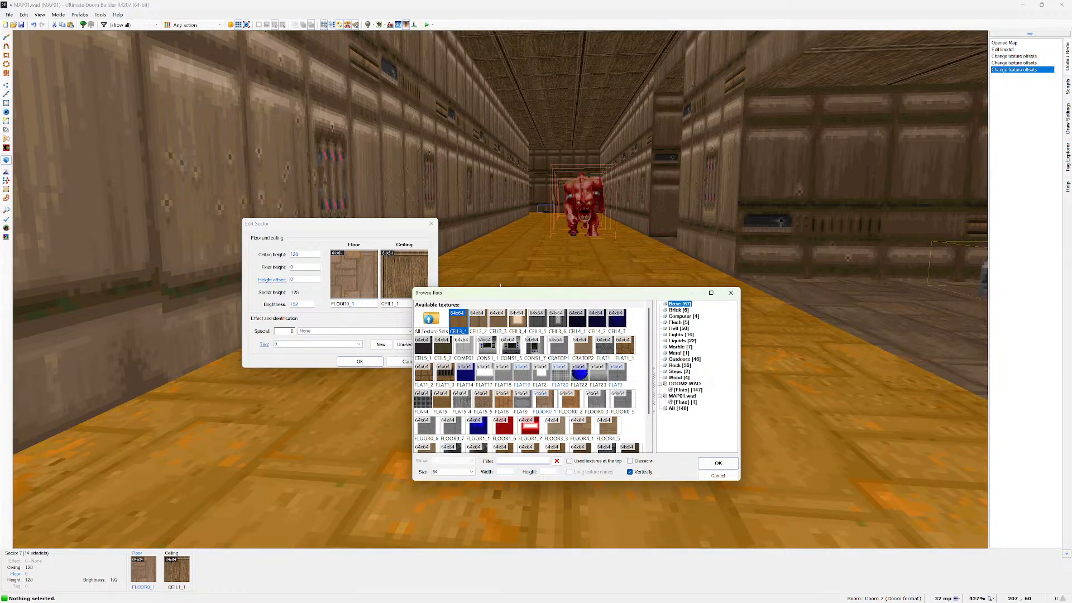
click(688, 390)
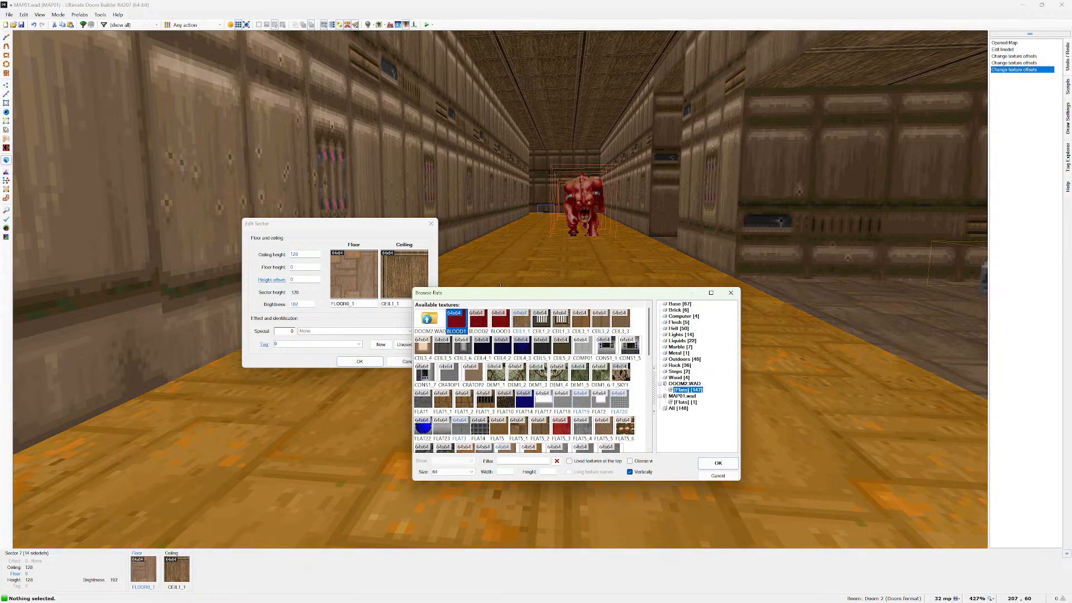
scroll(533, 377, down, 3)
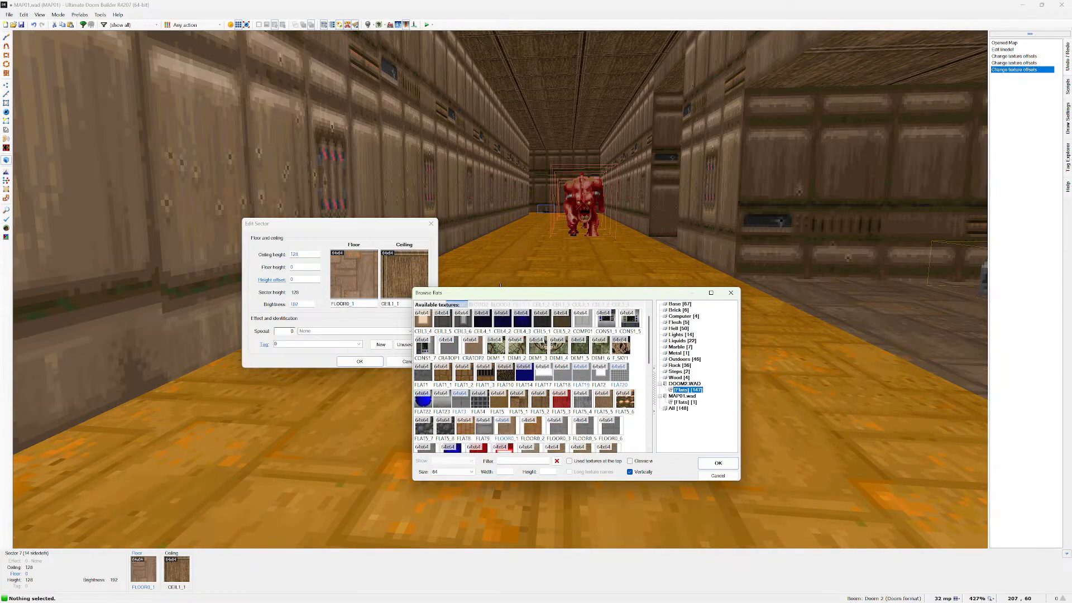
scroll(533, 377, down, 7)
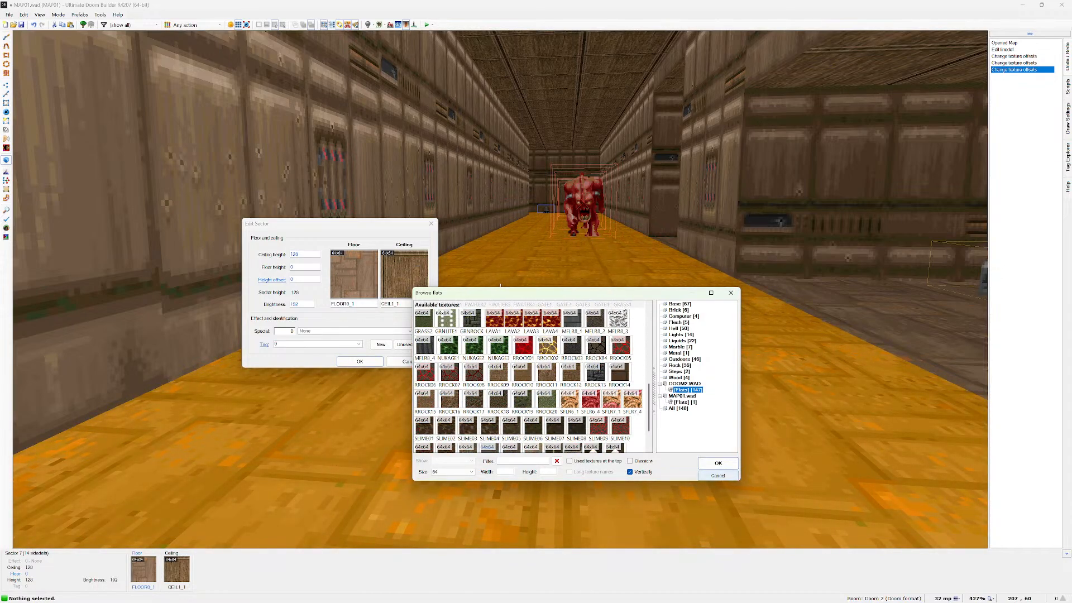
click(718, 476)
Set the corridor sector's floor flat to ICON and apply the sector changes
click(354, 274)
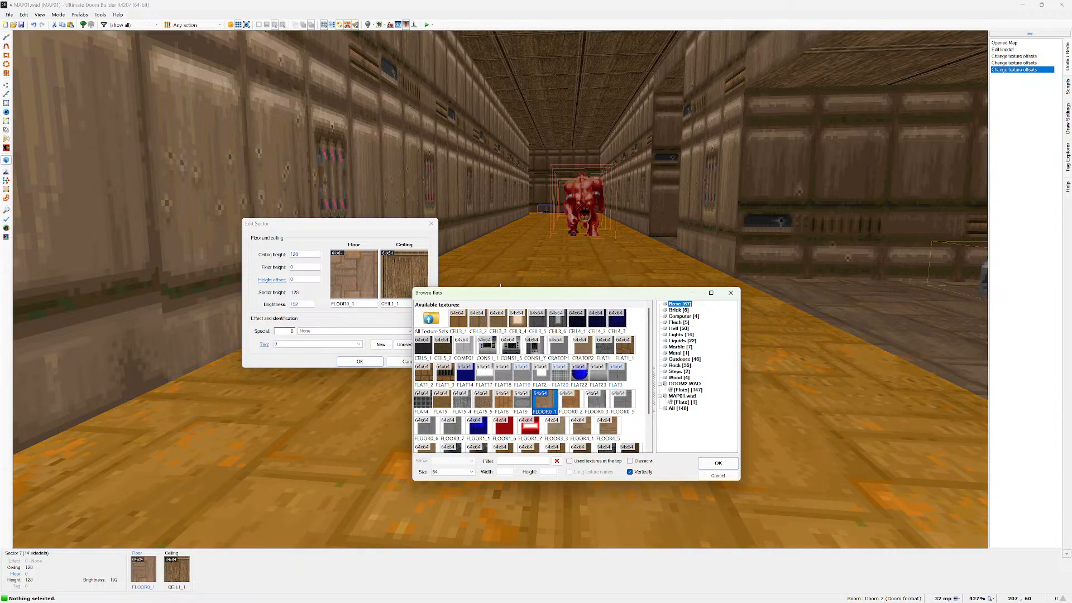
scroll(534, 385, down, 2)
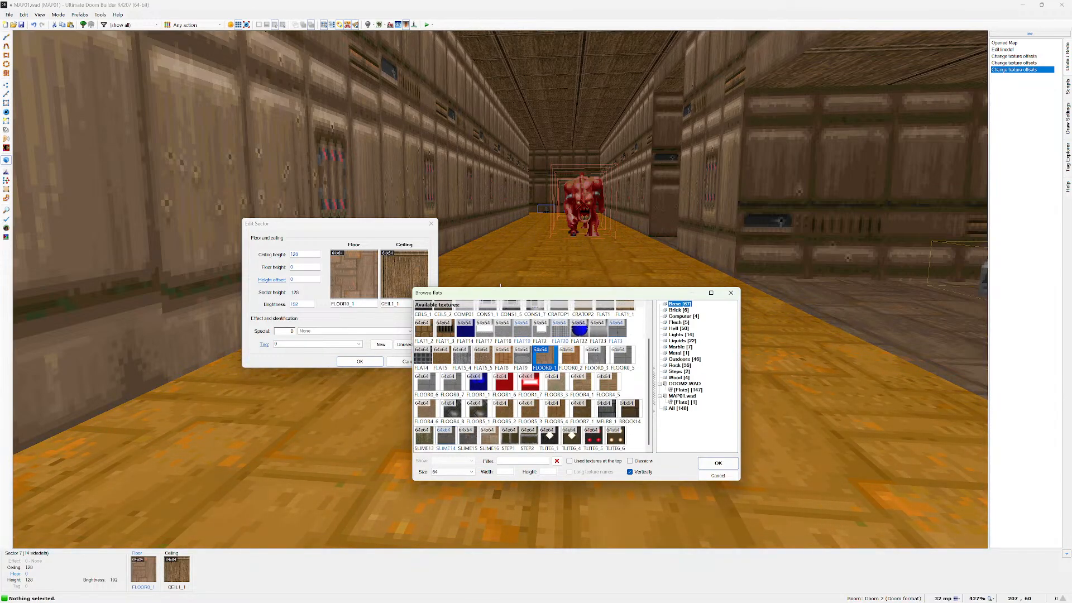
scroll(534, 380, up, 2)
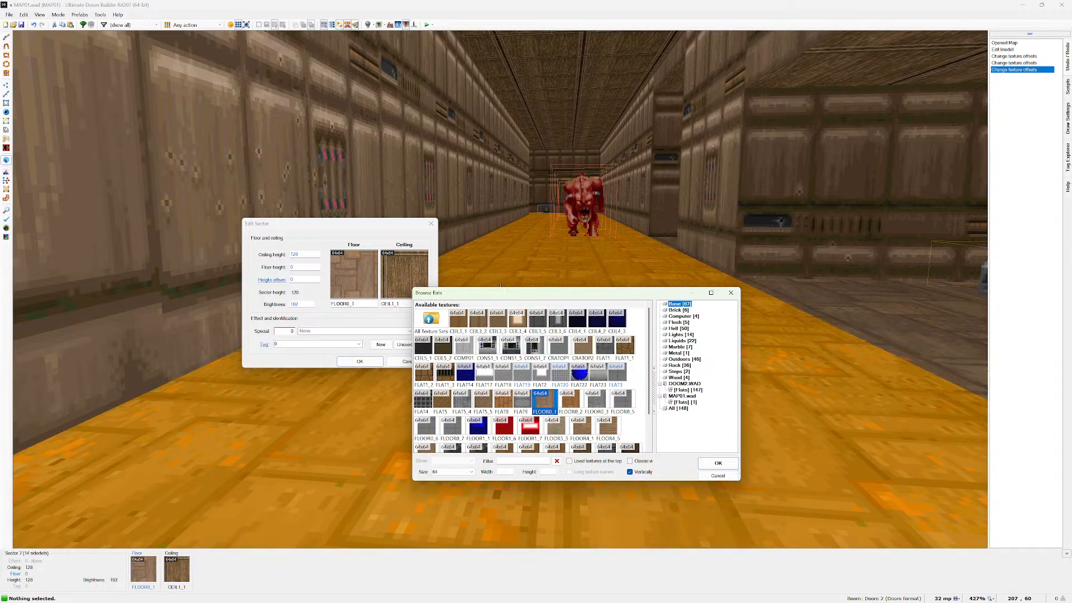
click(682, 396)
click(688, 389)
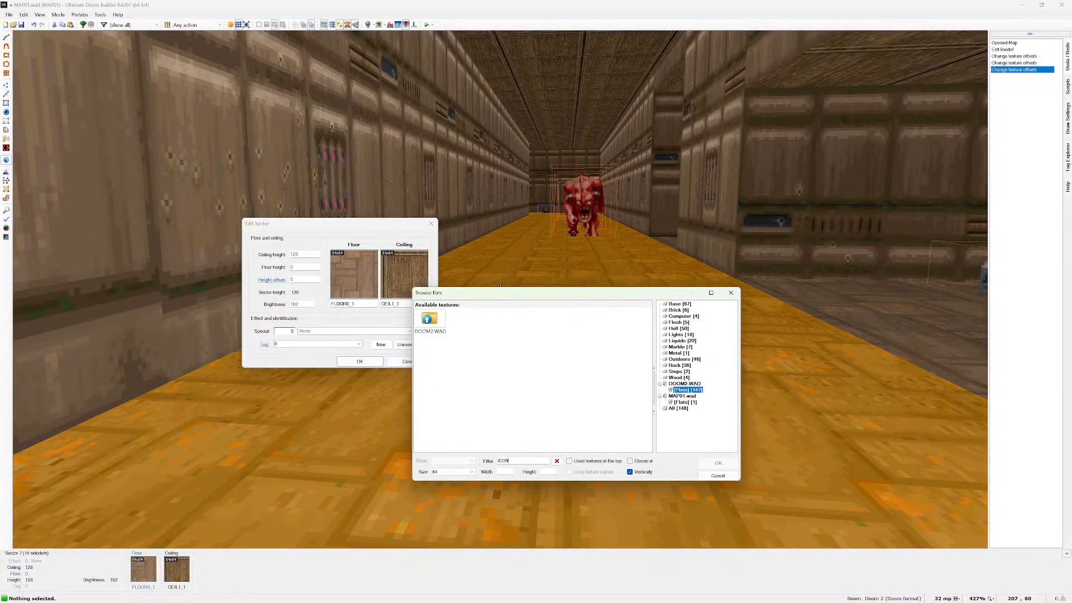
key(BackSpace)
key(BackSpace)
key(BackSpace)
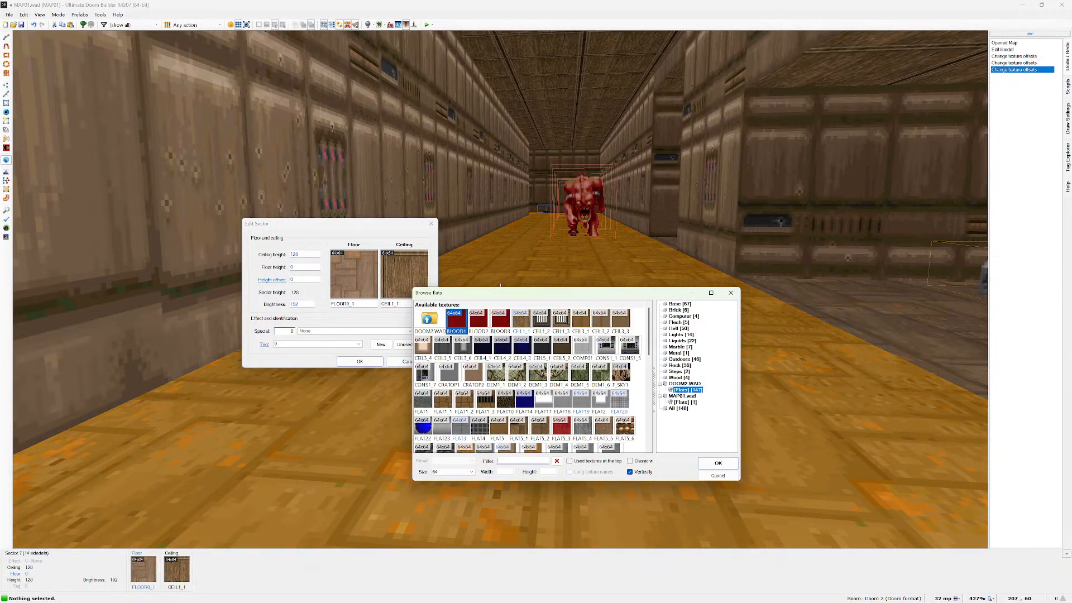
key(Return)
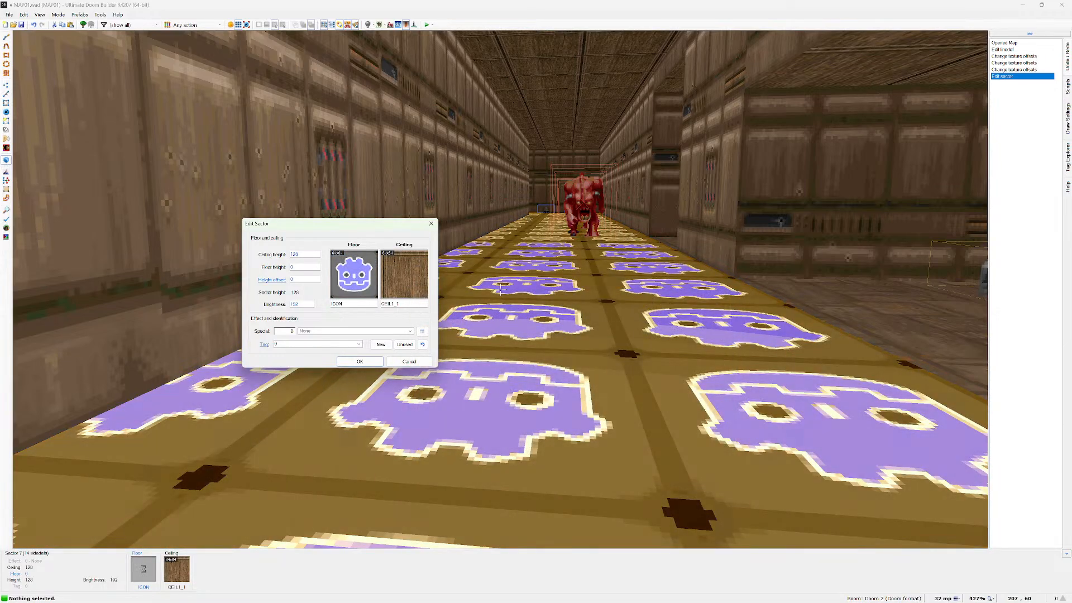
key(Return)
Fly through the corridor and back to the start room to inspect the ICON floor, and leave Visual Mode
key(s)
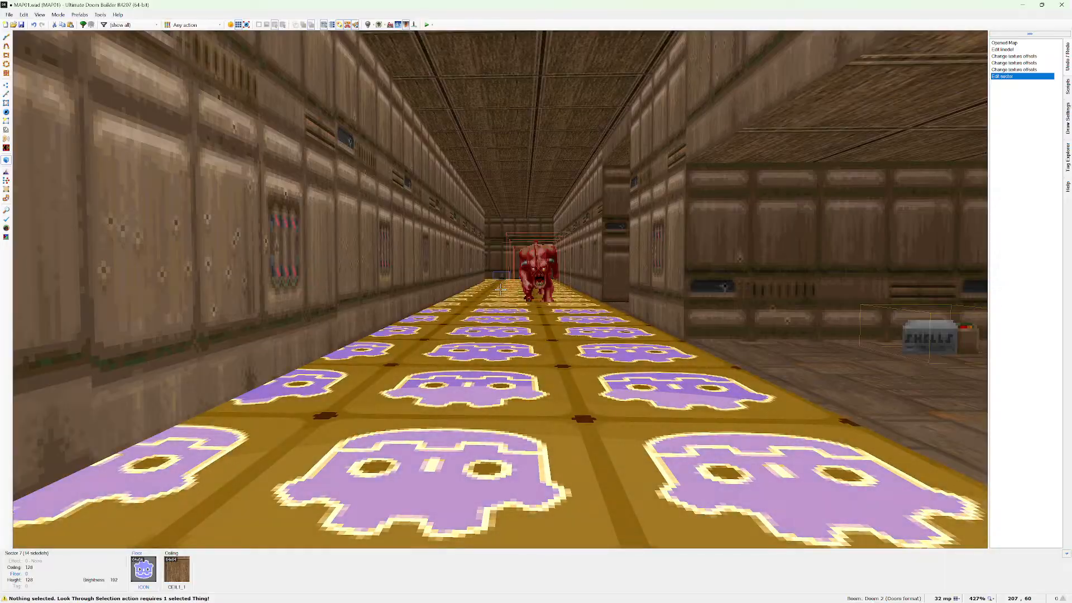
key(w)
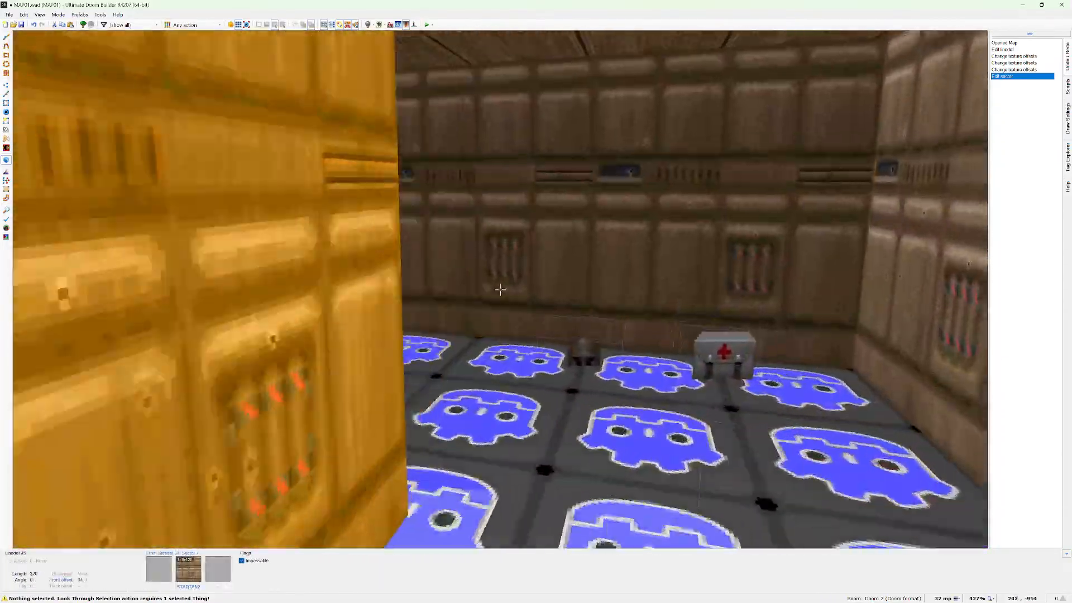
key(w)
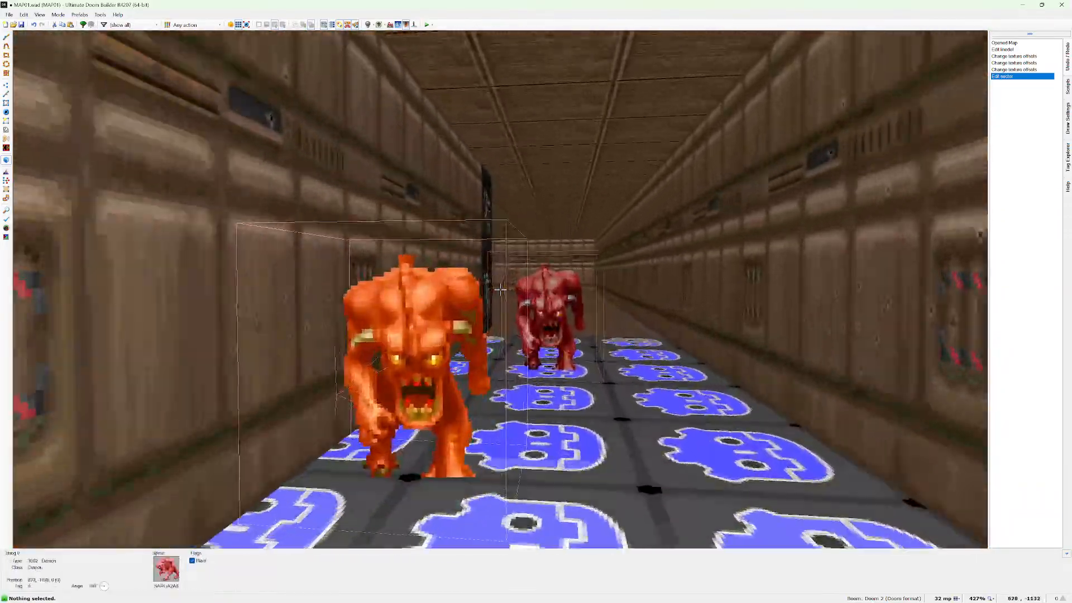
key(w)
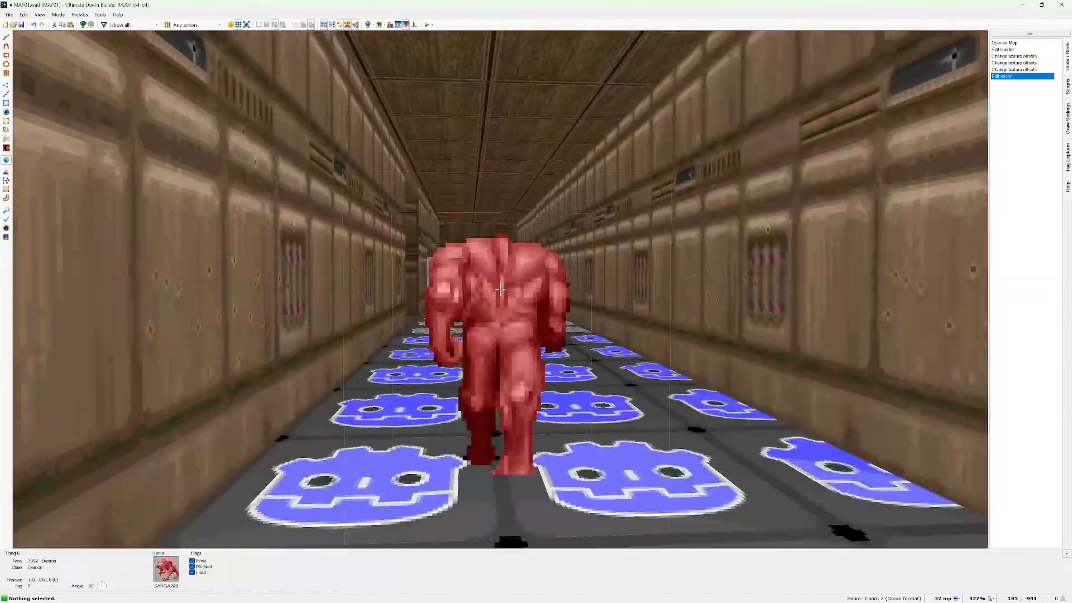
key(w)
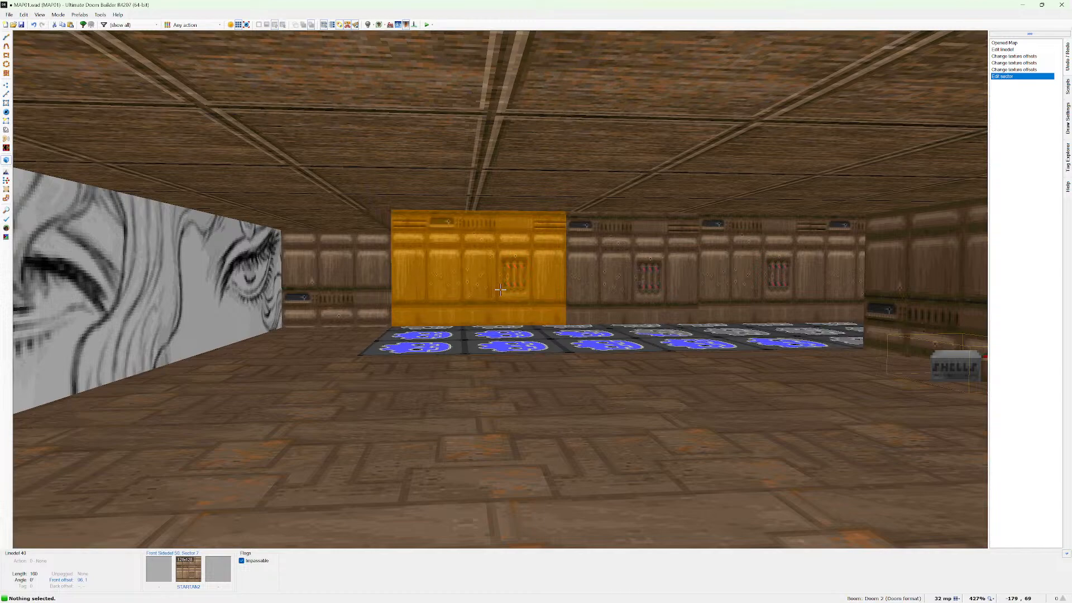
key(w)
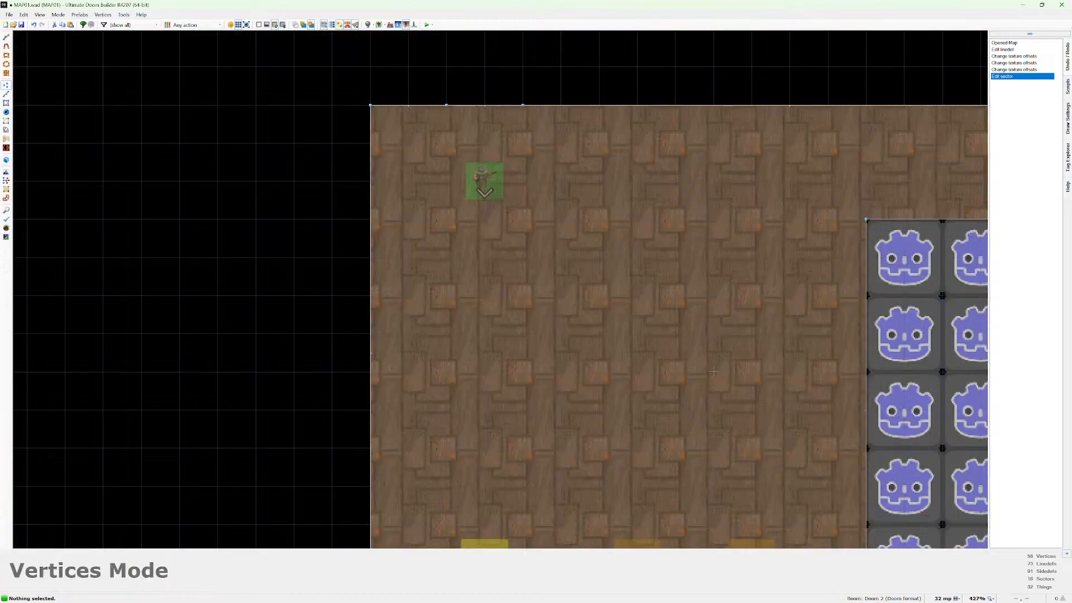
Test the map in Chocolate Doom and walk up to the GRIFFITH wall to check how the custom textures render
click(427, 24)
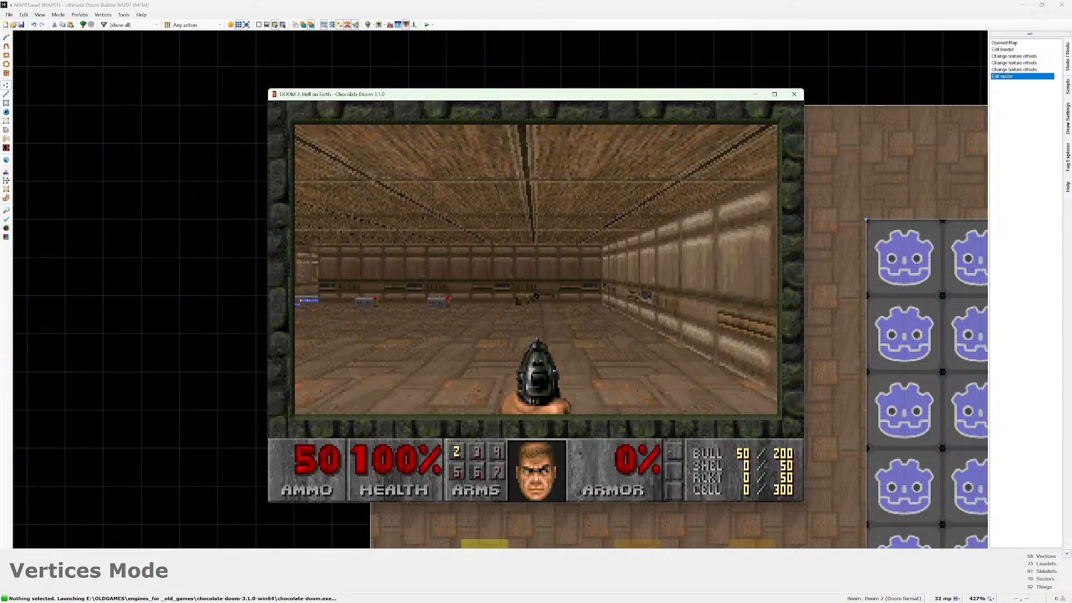
key(w)
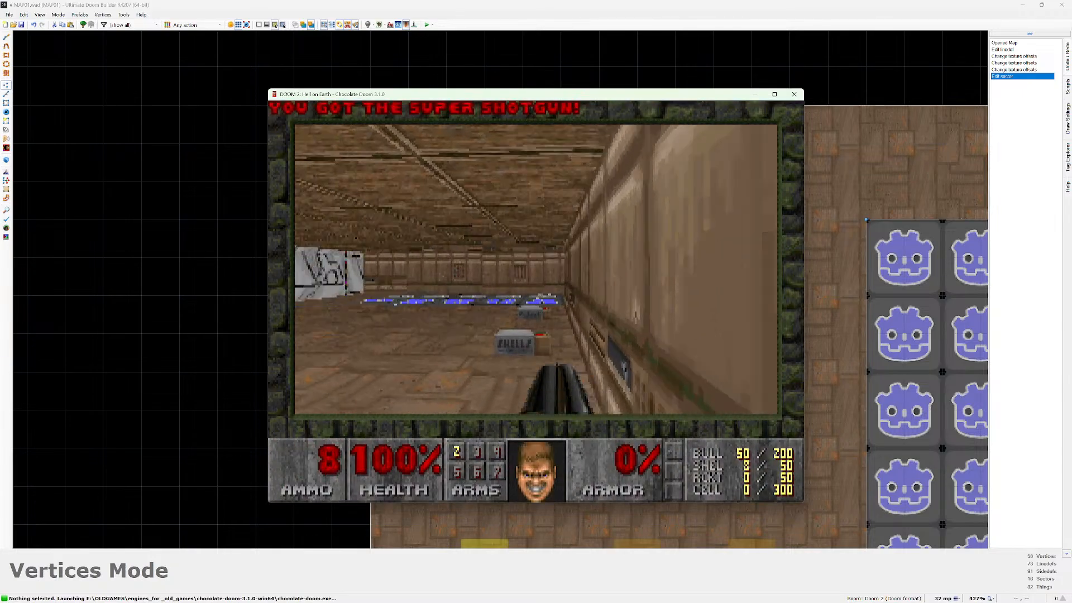
key(w)
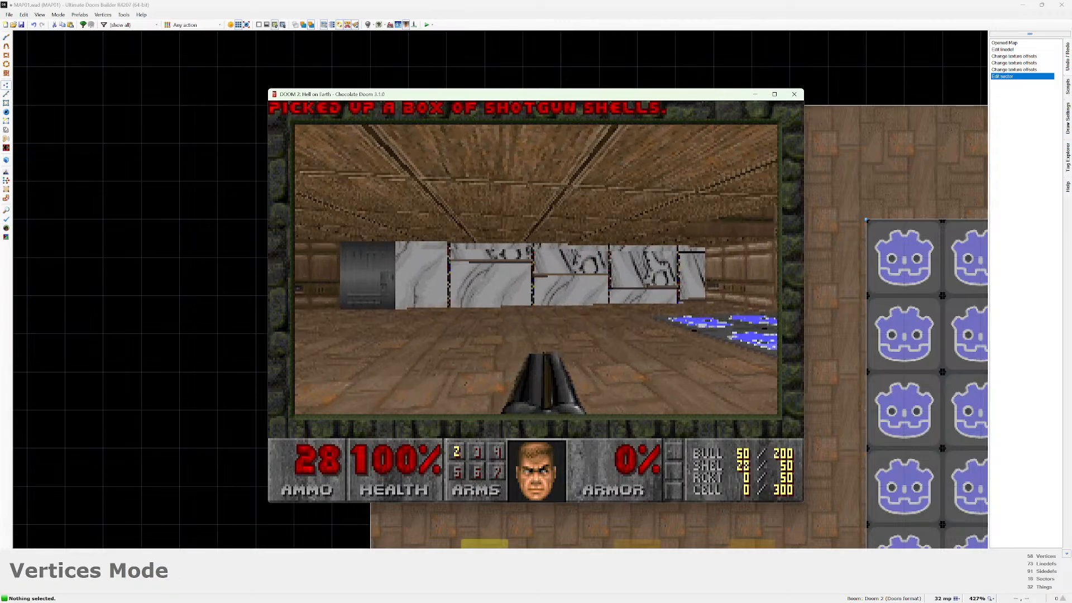
key(w)
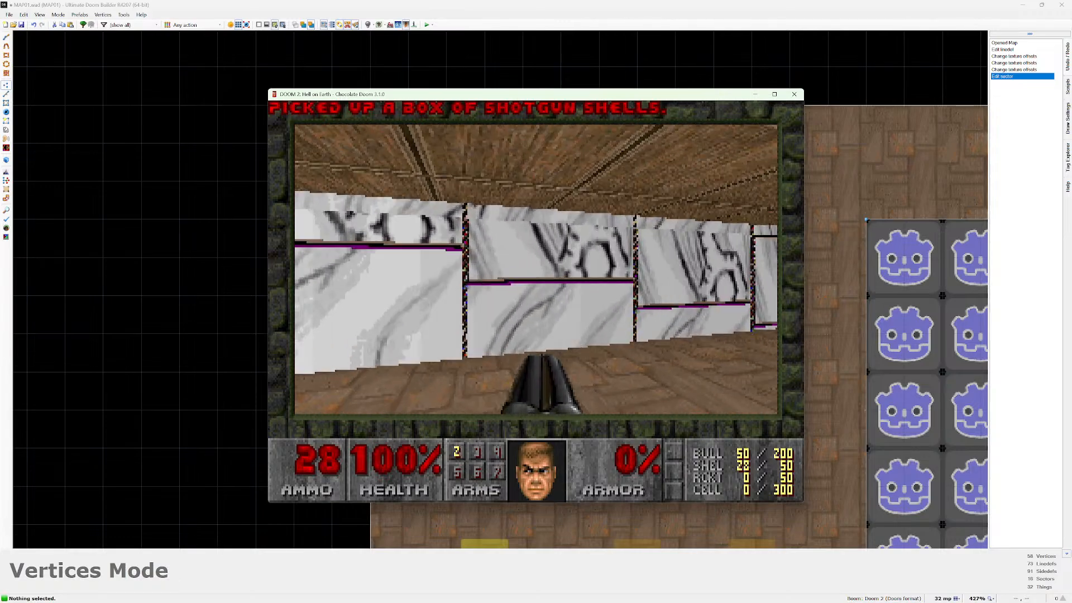
key(s)
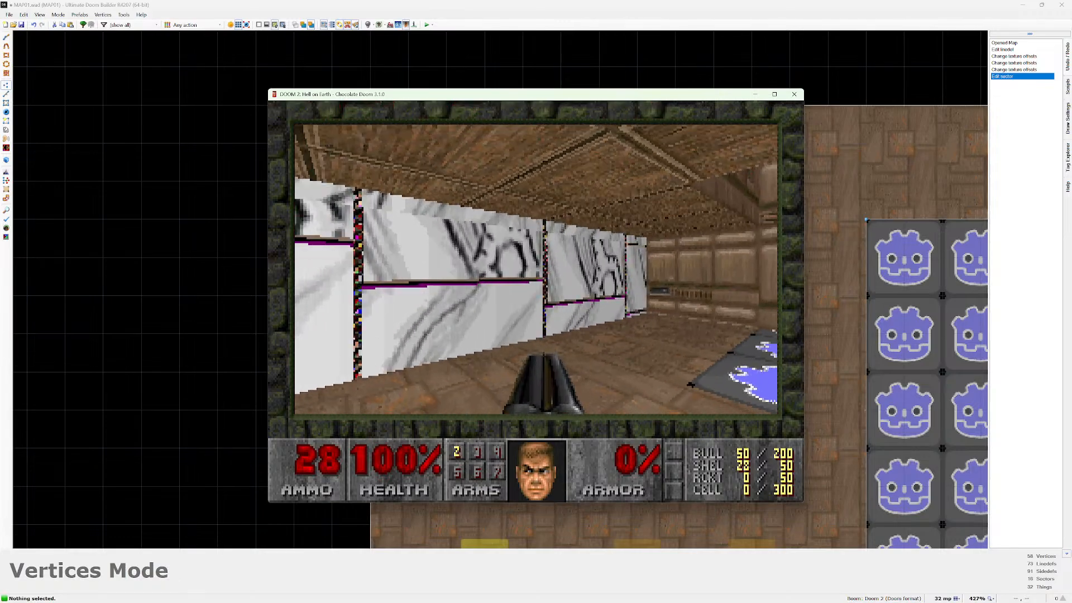
Move from the GRIFFITH wall into the ICON-floored corridor and shoot the demons there while checking the floor in-game
key(s)
key(w)
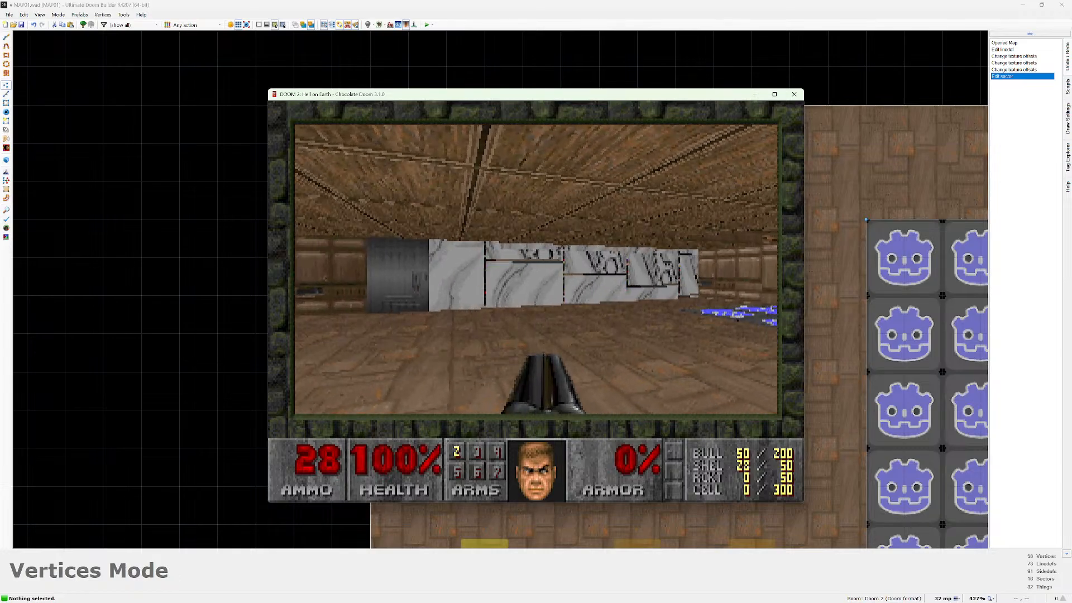
key(Right)
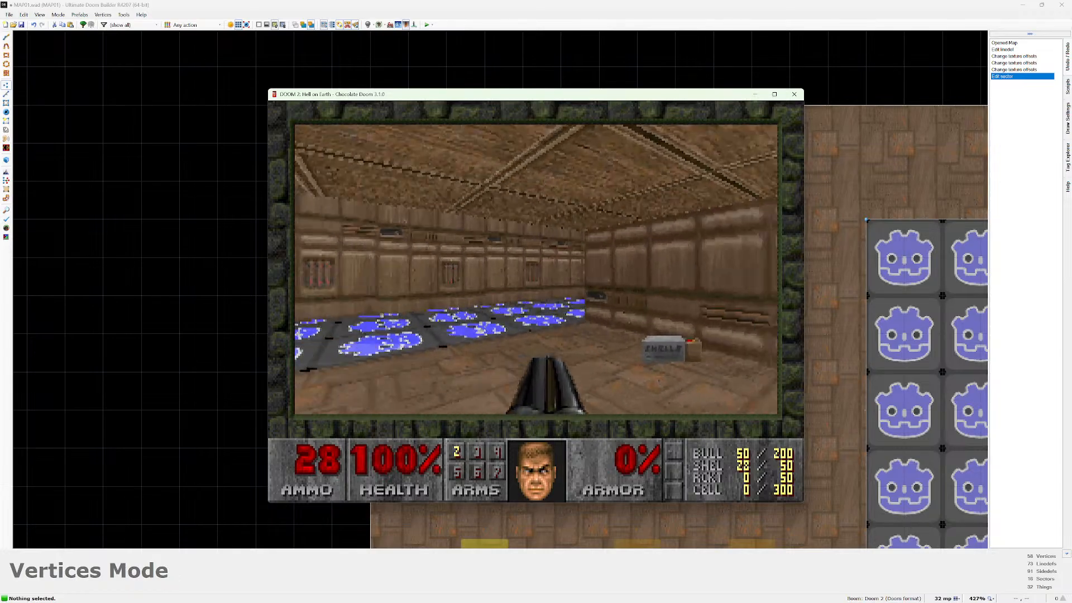
key(Left)
key(ctrl)
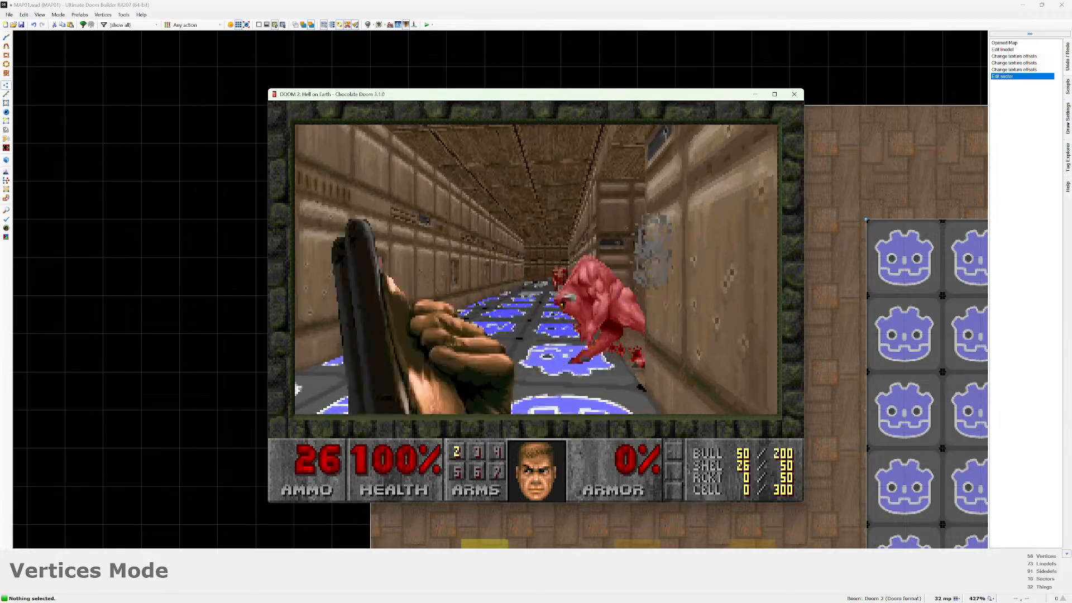
key(ctrl)
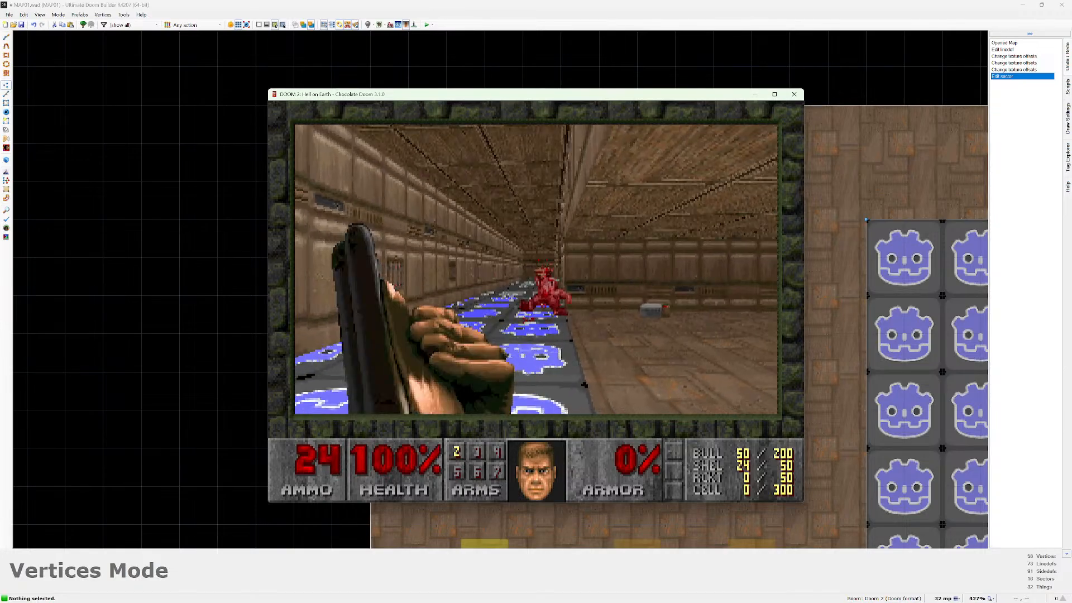
key(ctrl)
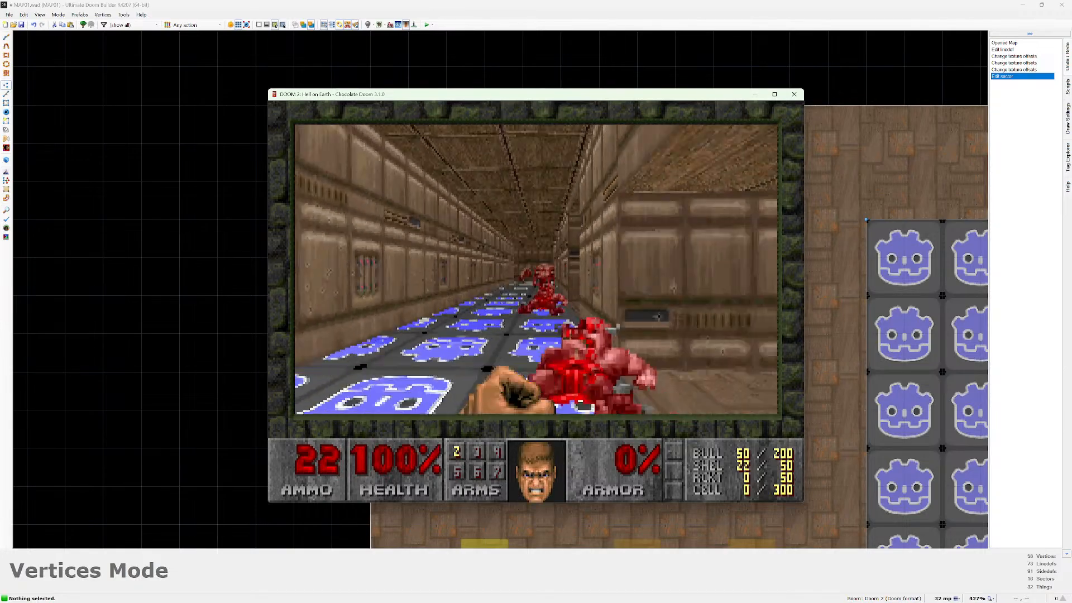
key(ctrl)
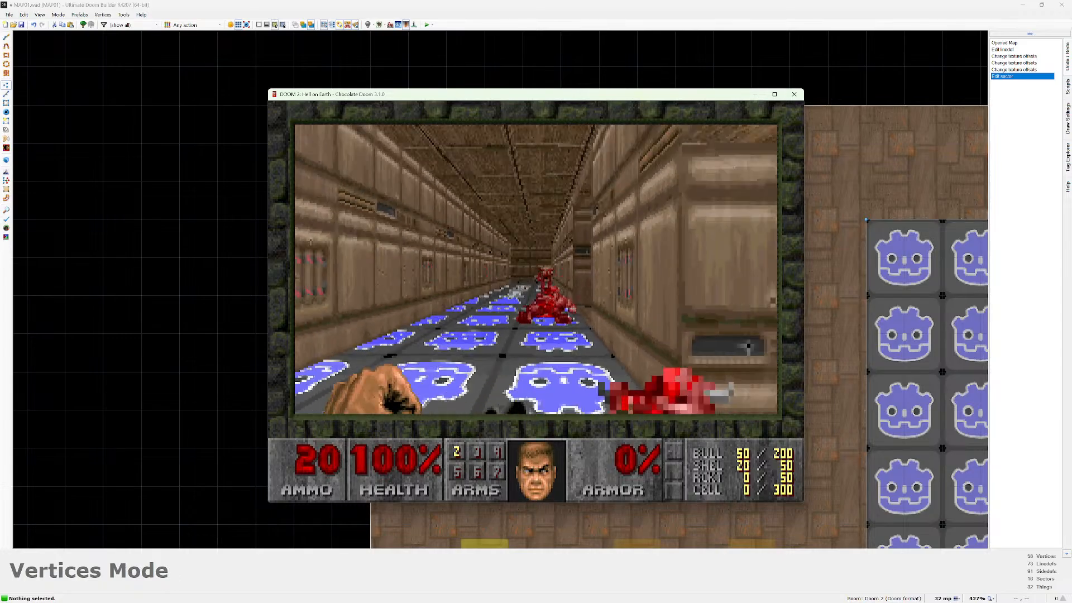
key(ctrl)
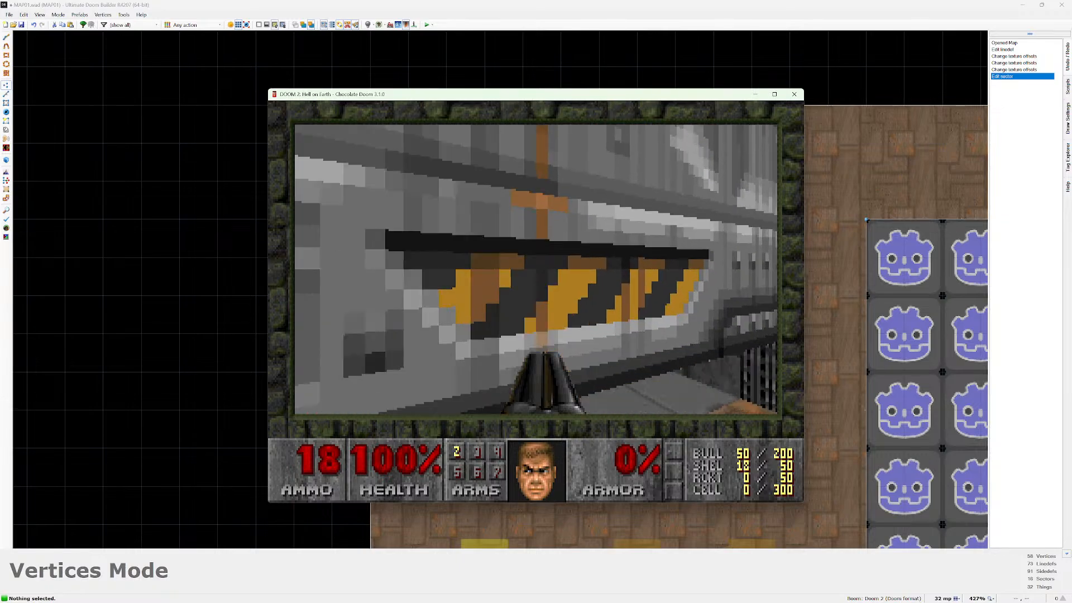
Explore the grey stone room for the chaingun and rocket pickups, and walk back to the start room
key(Up)
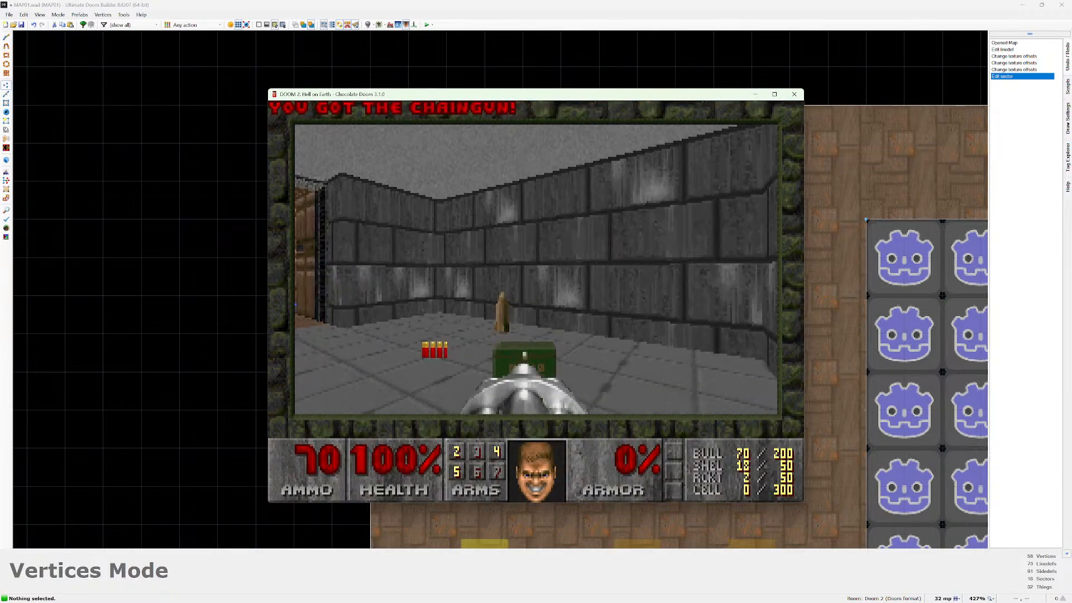
key(w)
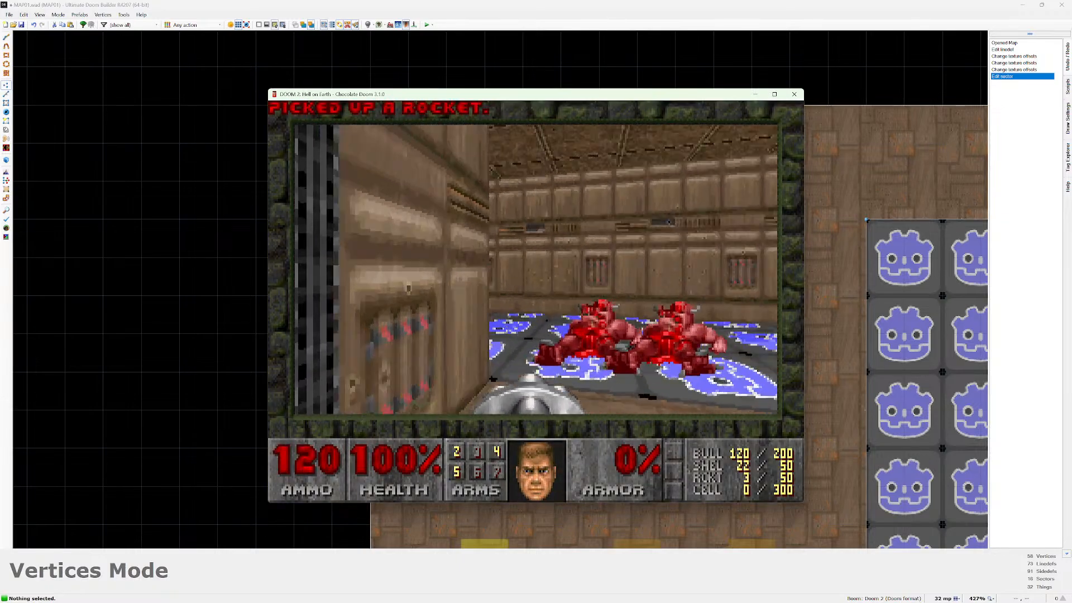
key(Right)
key(w)
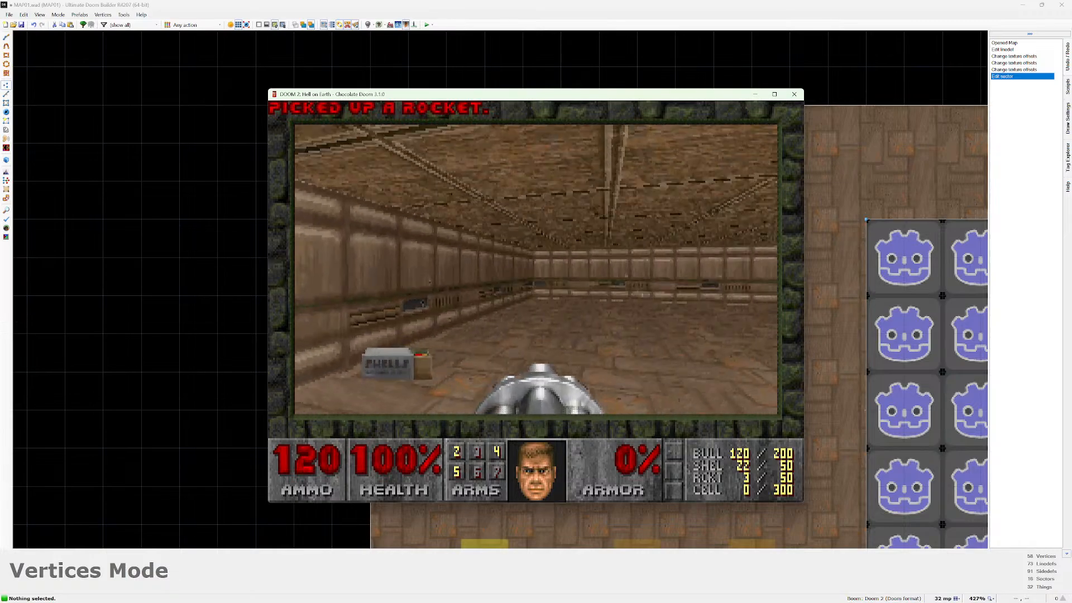
key(w)
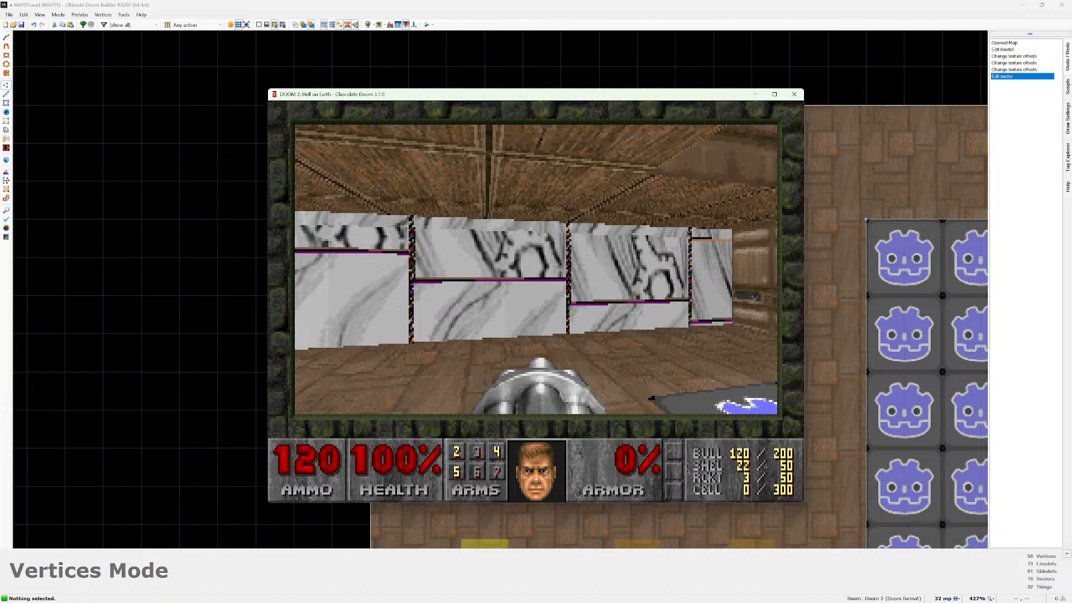
Inspect the GRIFFITH wall's rendering in the start room from several distances and angles, along with the adjoining ICON floor
key(w)
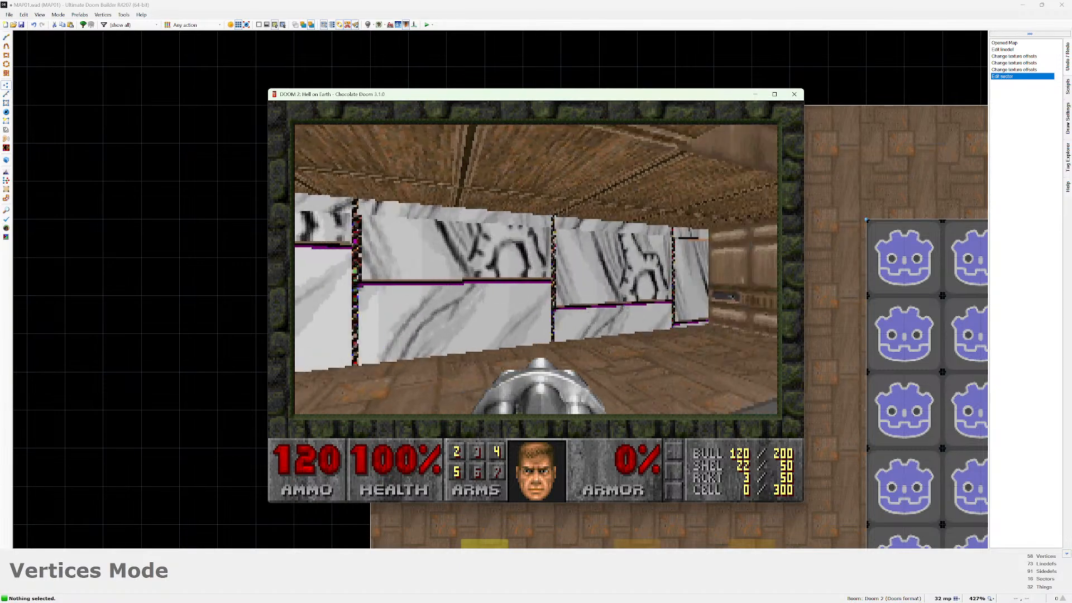
key(s)
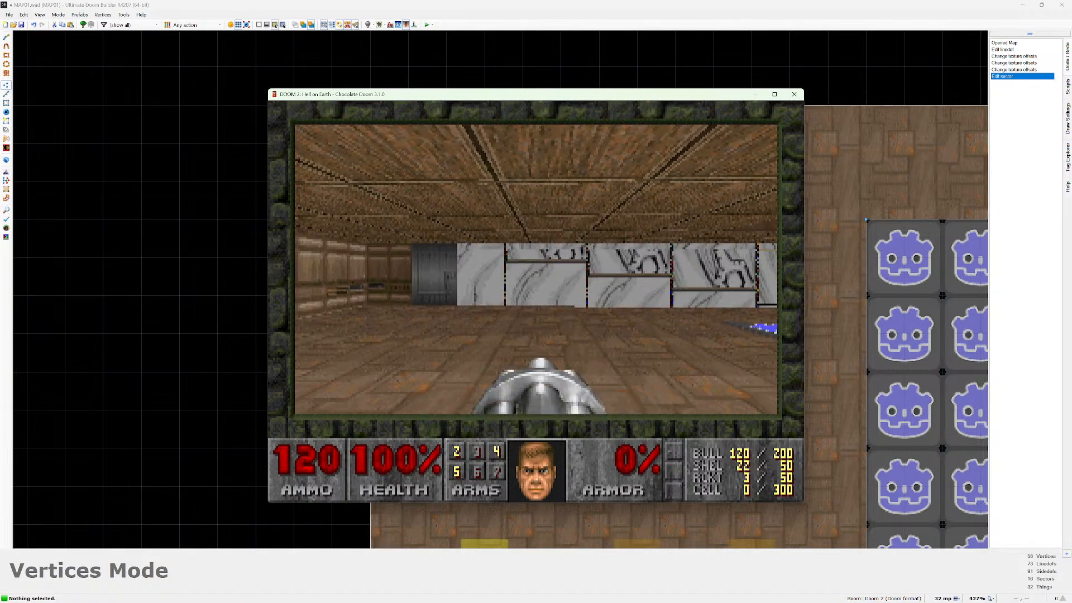
key(w)
key(w)
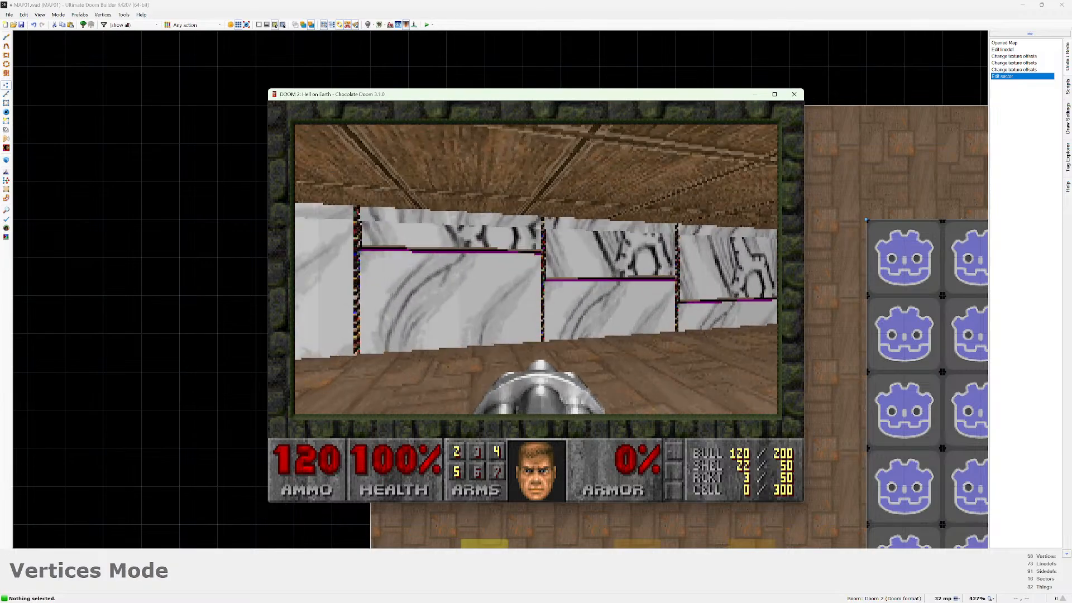
key(w)
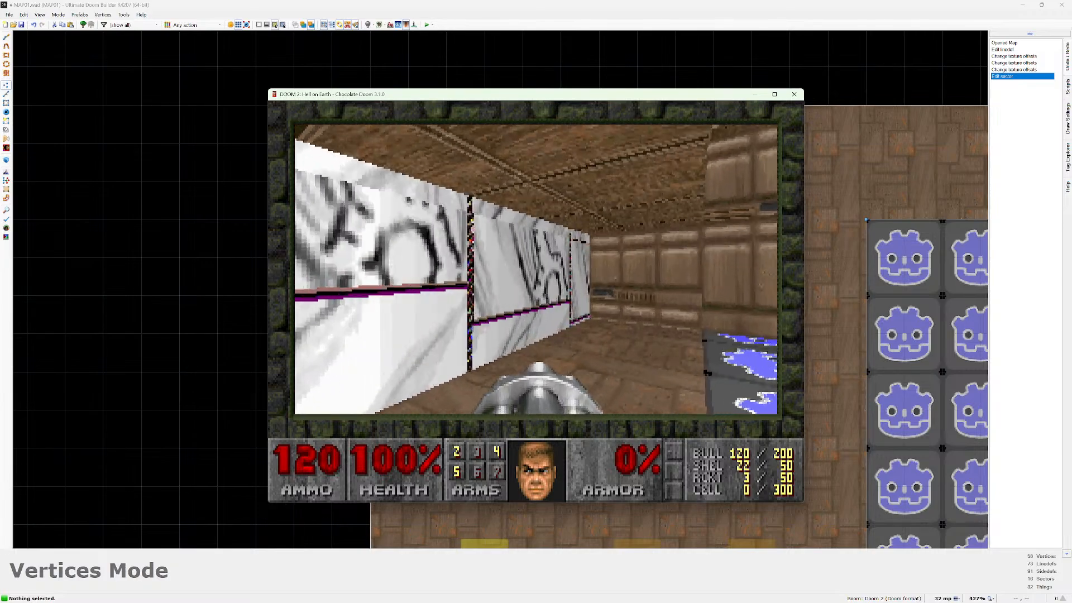
key(Left)
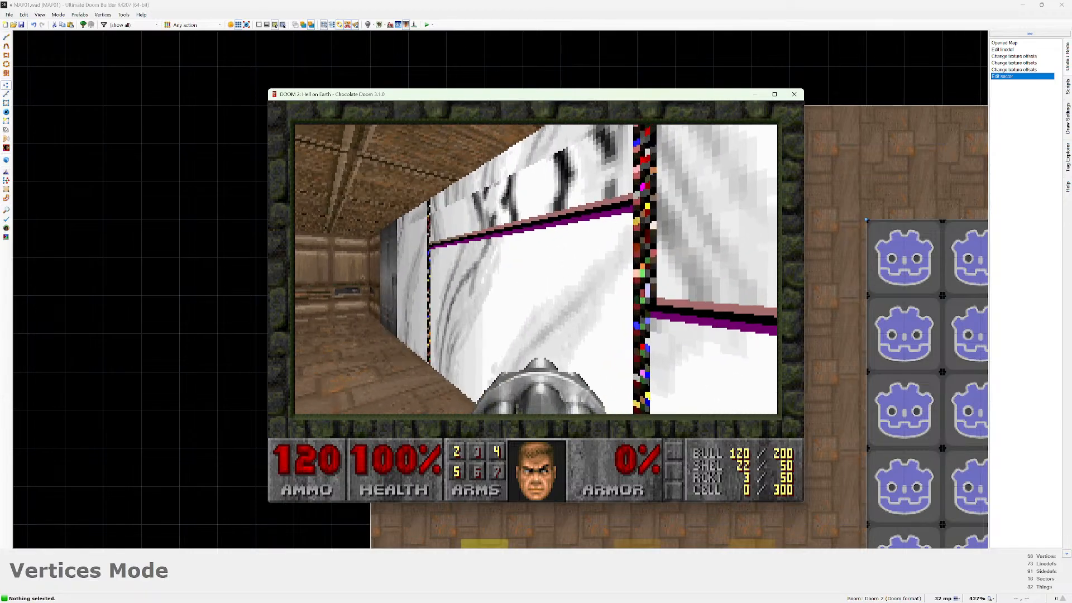
key(Right)
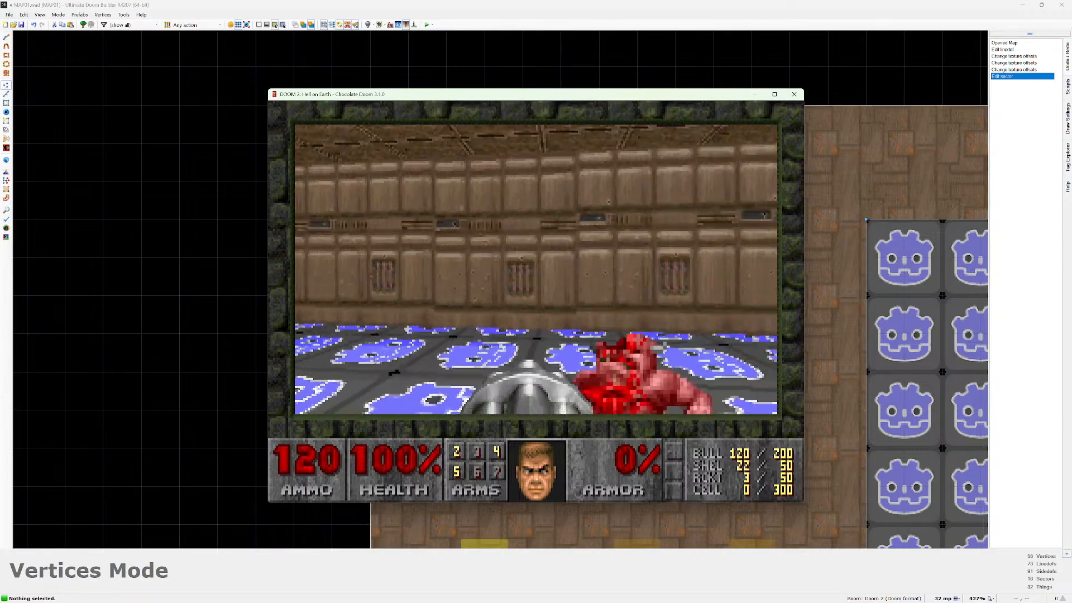
key(s)
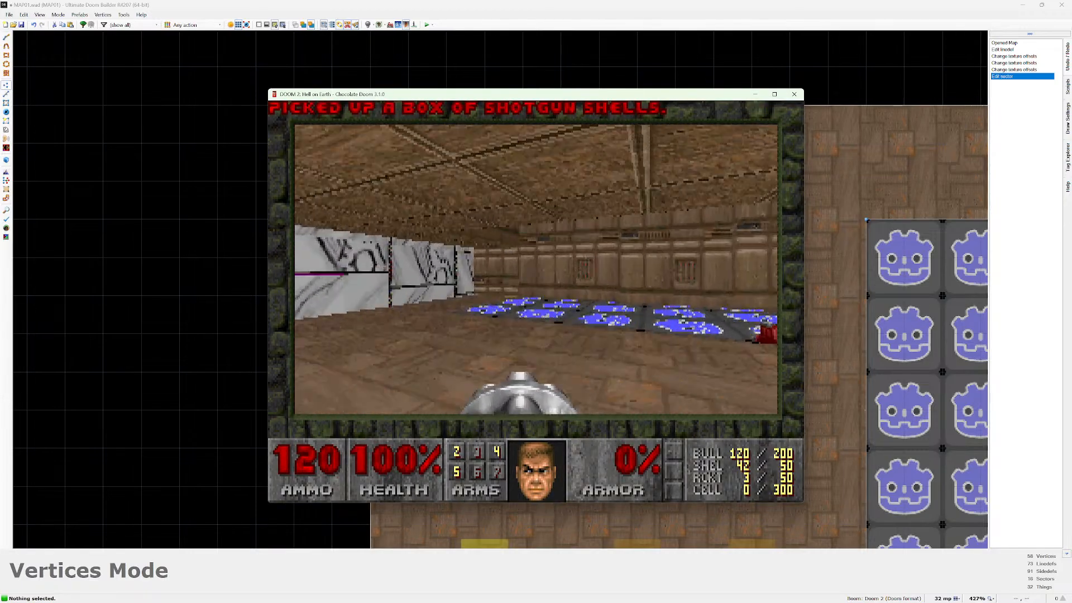
Quit the Chocolate Doom test and return to the map in Ultimate Doom Builder
key(Right)
key(Escape)
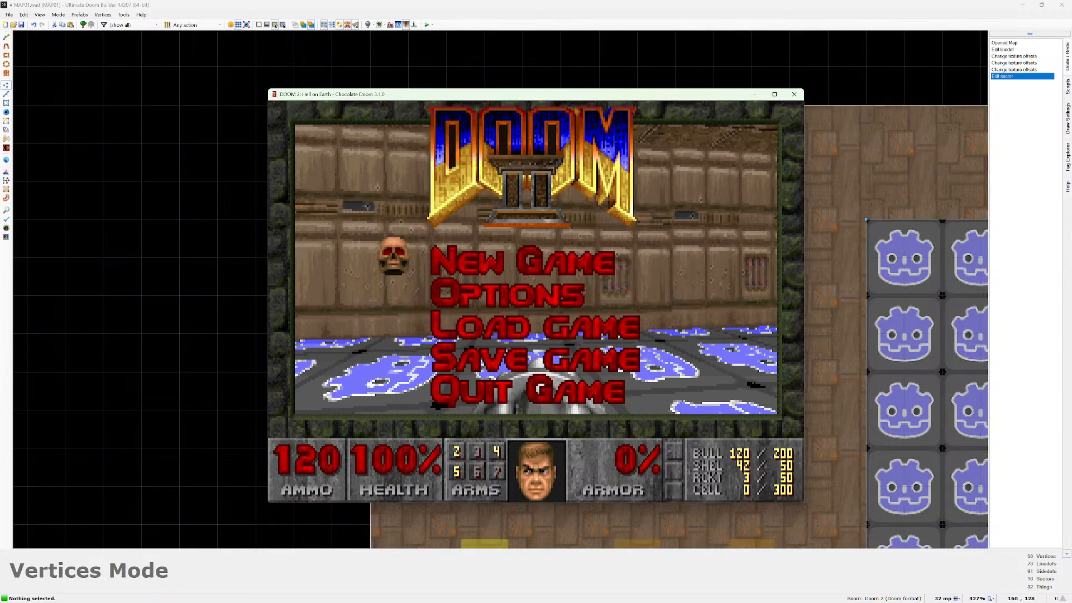
key(Return)
click(793, 94)
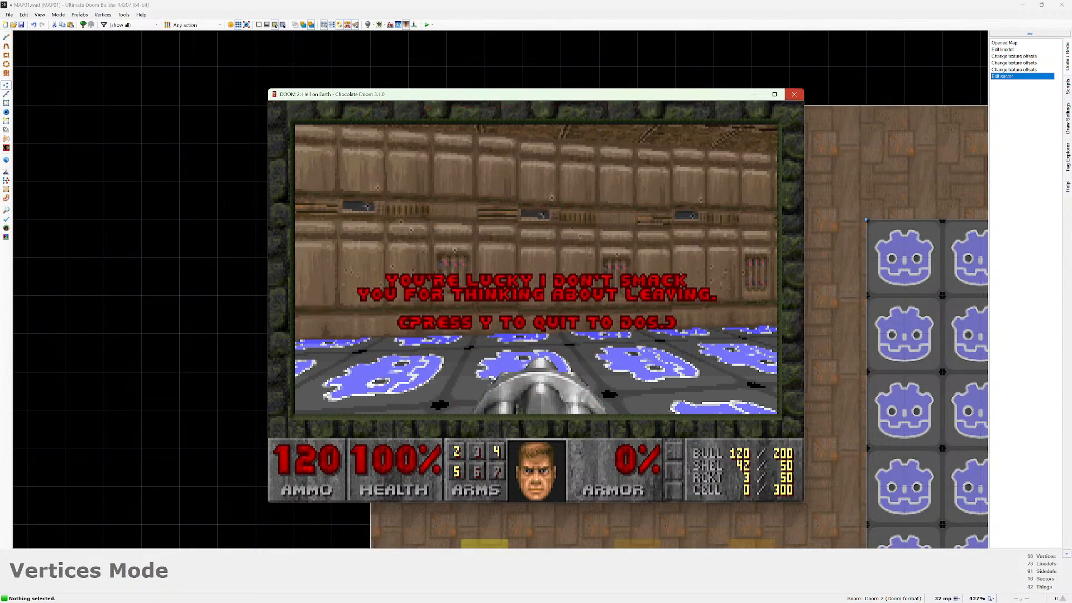
click(794, 94)
click(704, 185)
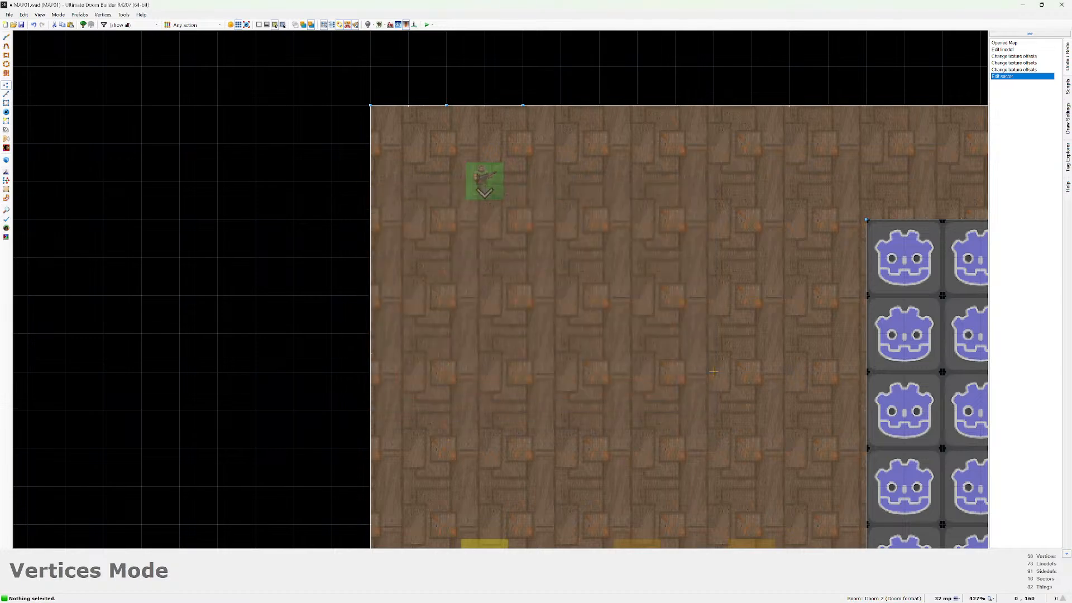
Reset the texture offsets of the GRIFFITH wall in Visual Mode and return to the 2D map view
key(q)
key(r)
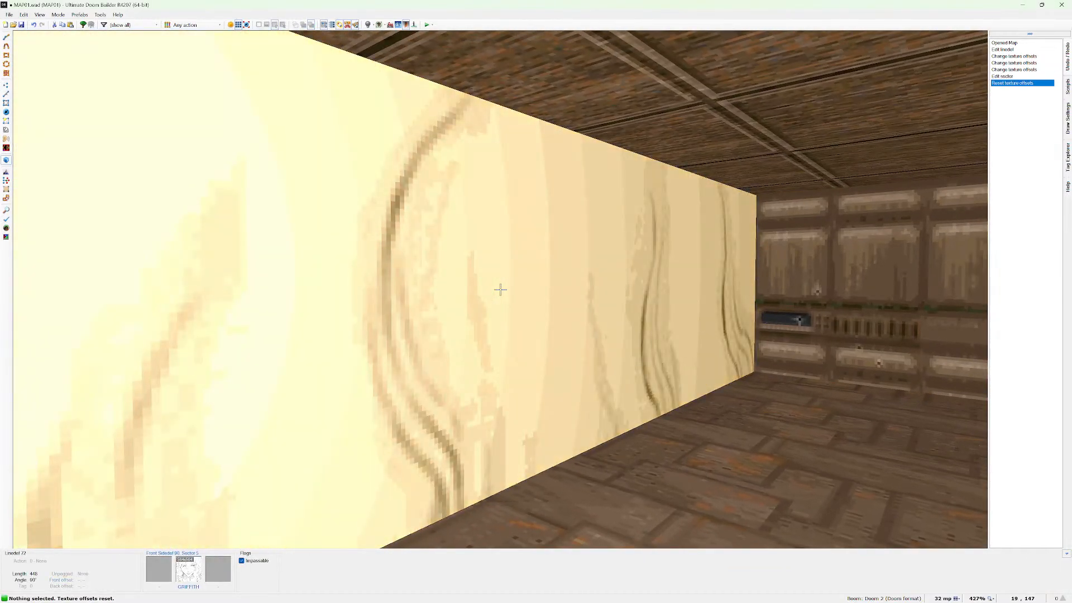
key(s)
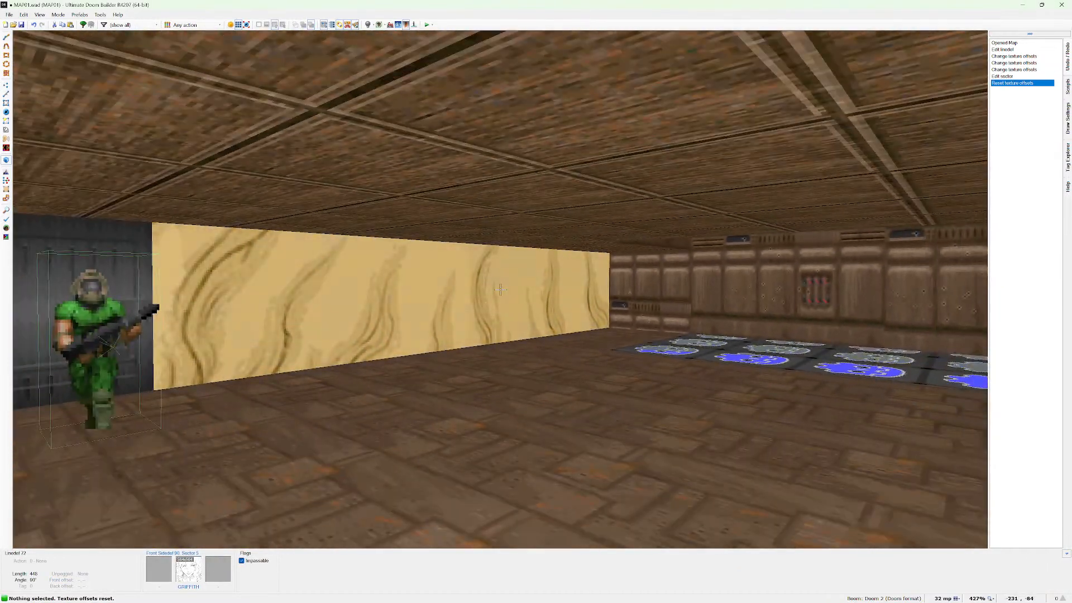
key(q)
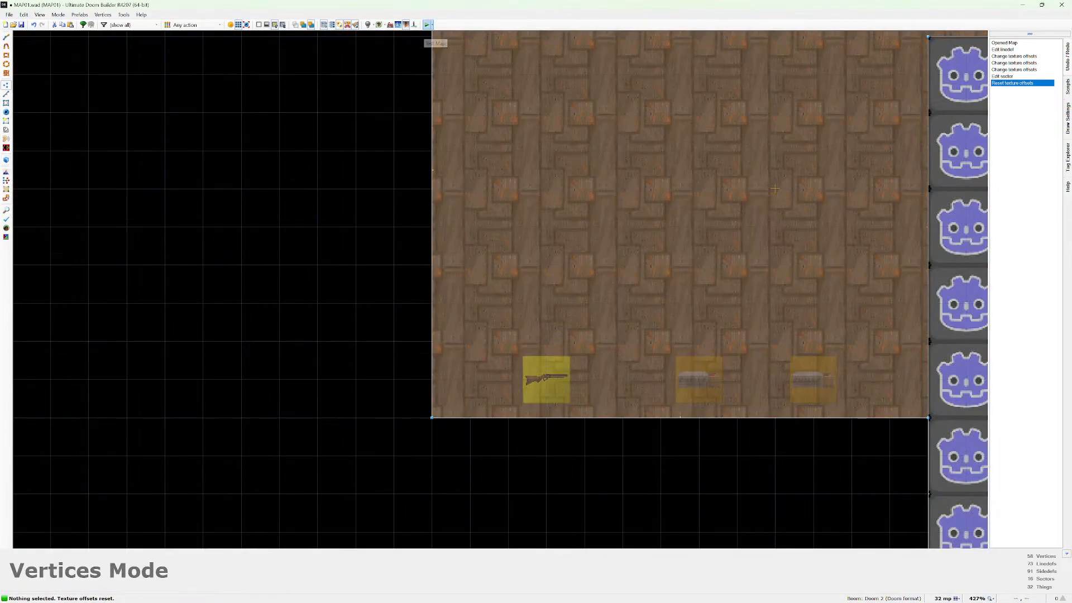
Test the map in Chocolate Doom again and shoot at the GRIFFITH wall to check its rendering with the reset offsets
click(427, 25)
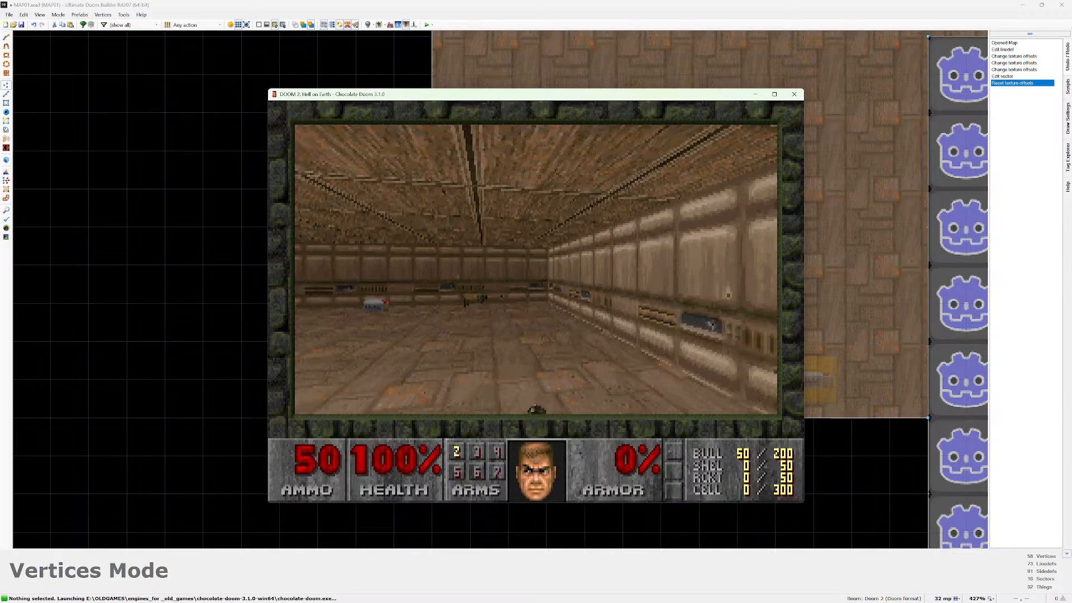
key(Left)
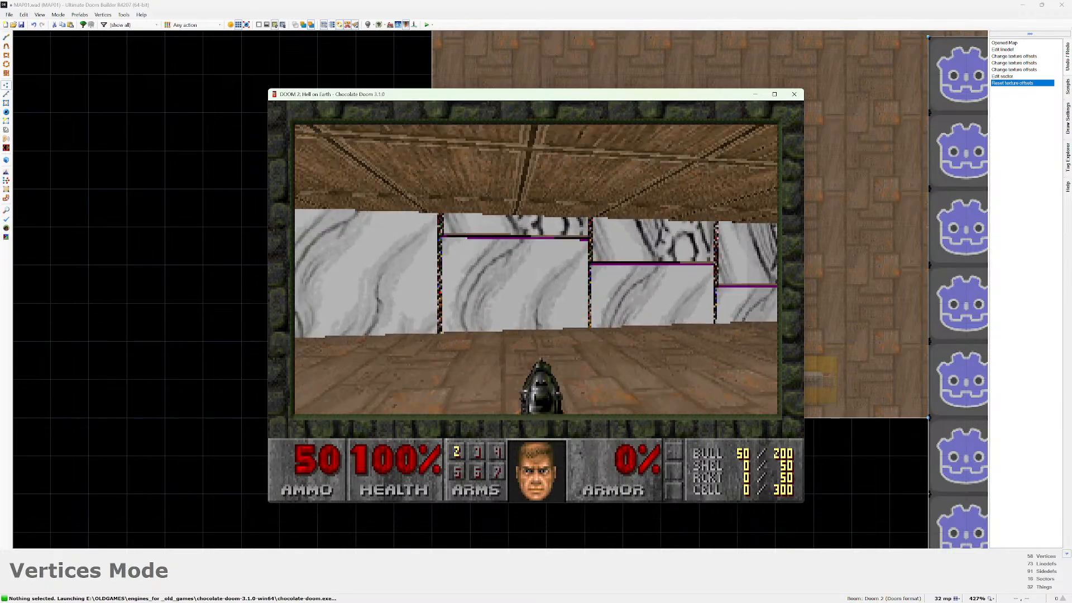
key(Down)
key(Up)
key(ctrl)
key(Down)
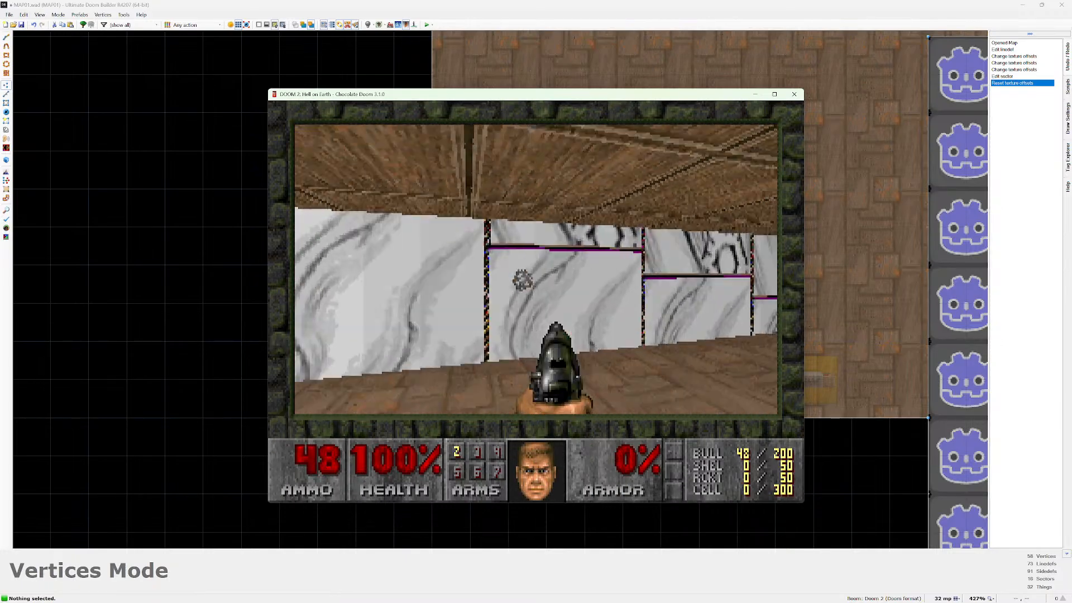
key(ctrl)
key(Right)
key(Up)
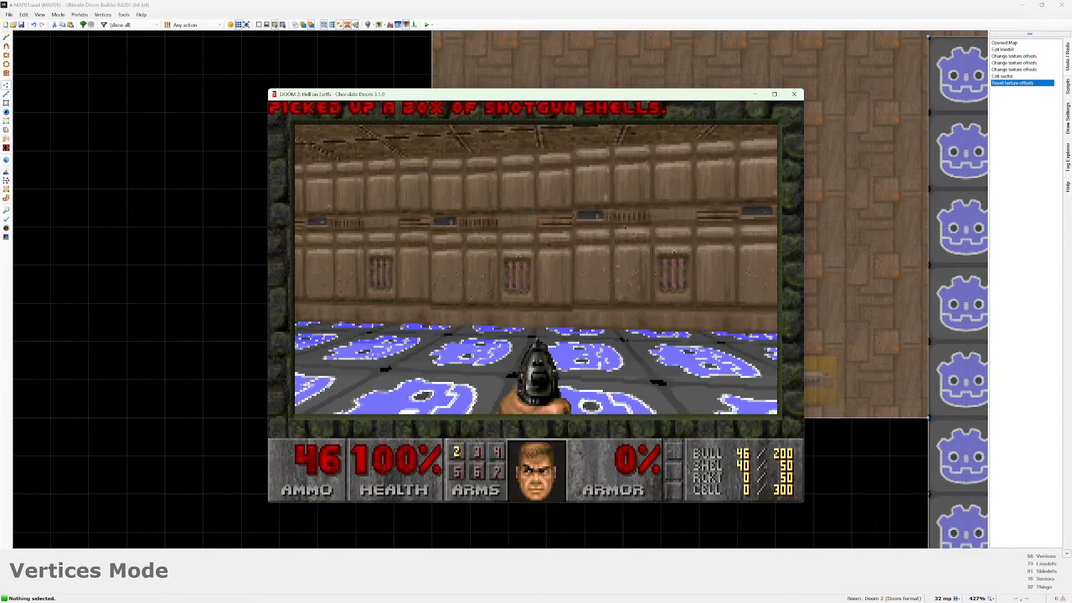
Pick up the super shotgun in the start room and shoot the demons approaching along the ICON-floored corridor
key(Down)
key(Left)
key(Right)
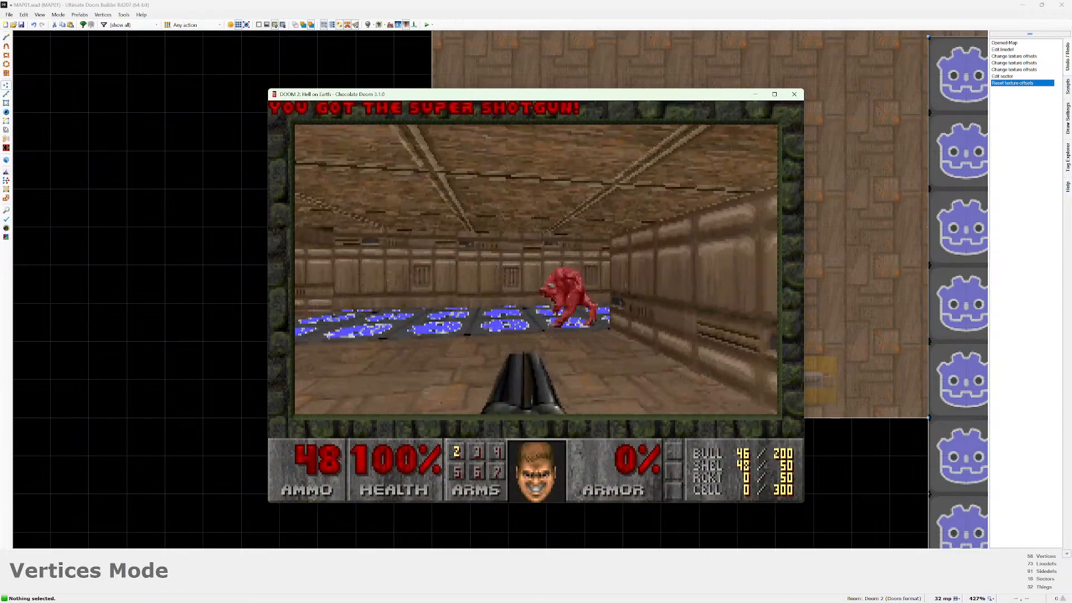
key(Up)
key(ctrl)
key(Down)
key(ctrl)
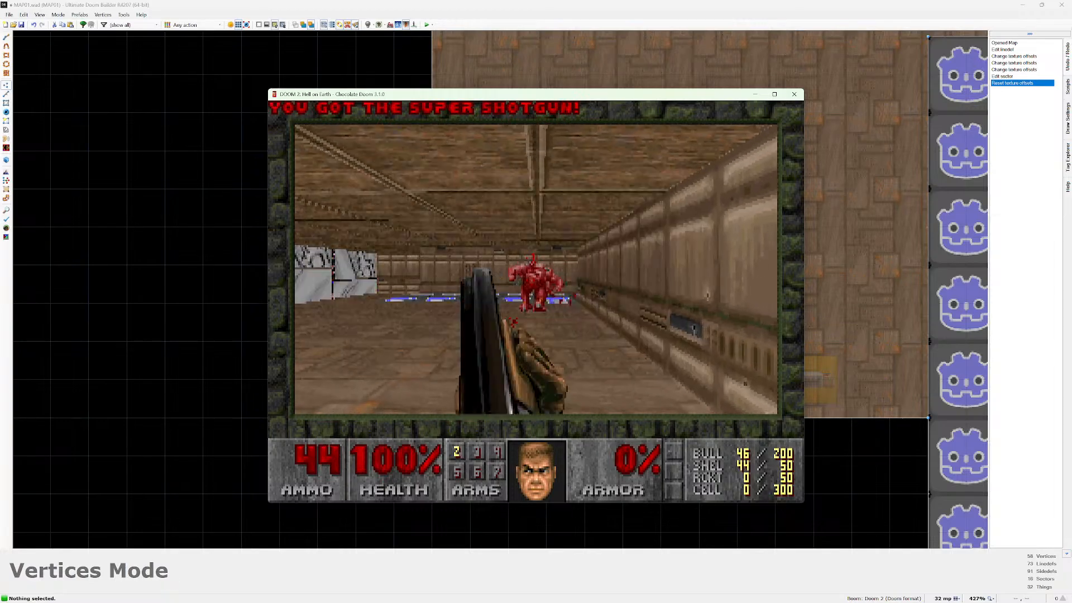
key(ctrl)
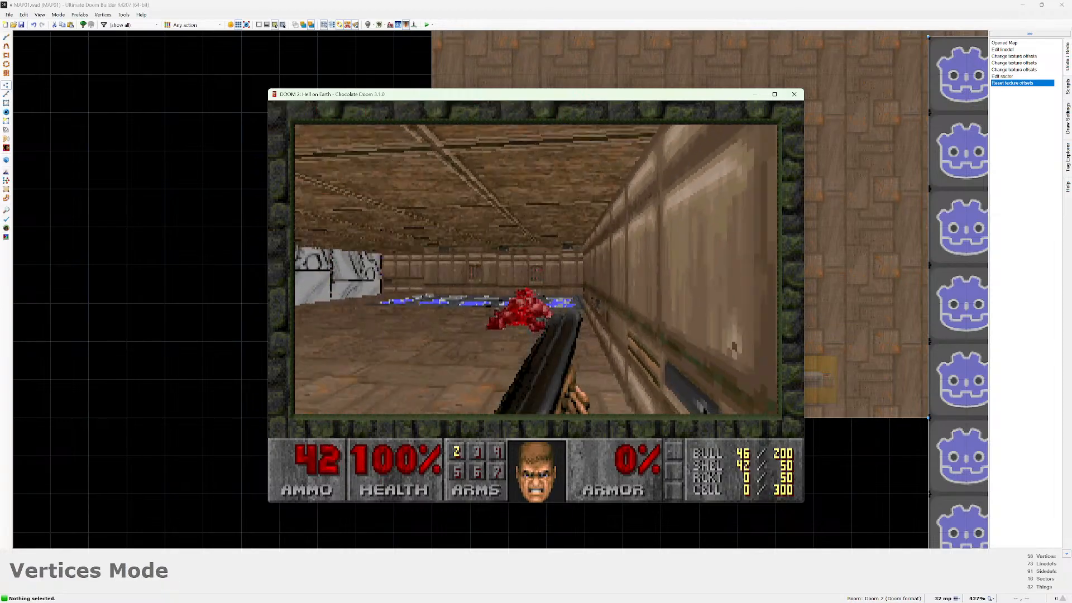
key(ctrl)
key(Down)
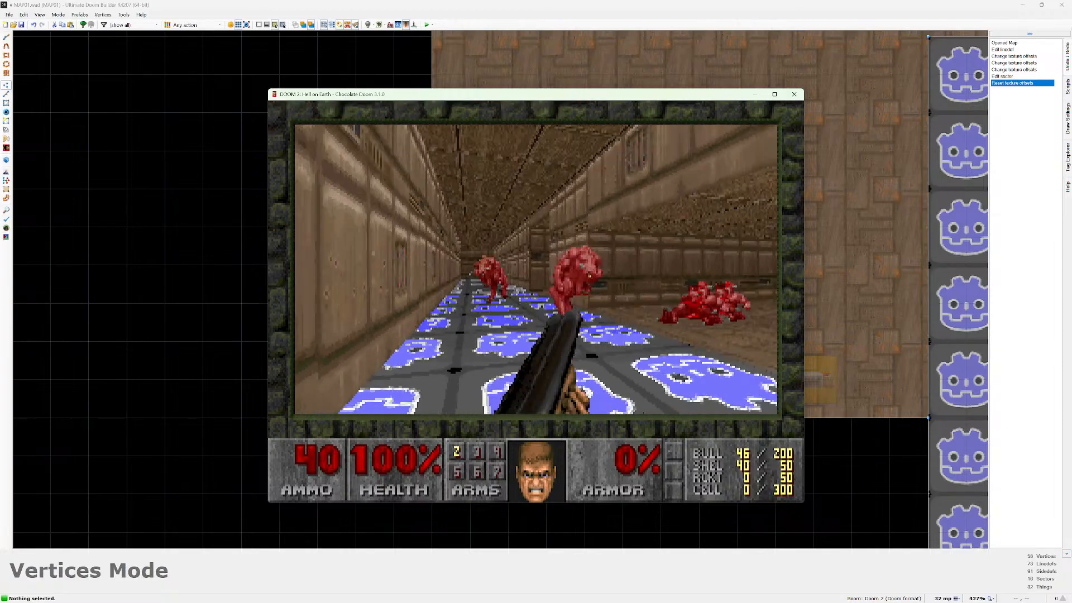
key(ctrl)
key(ctrl)
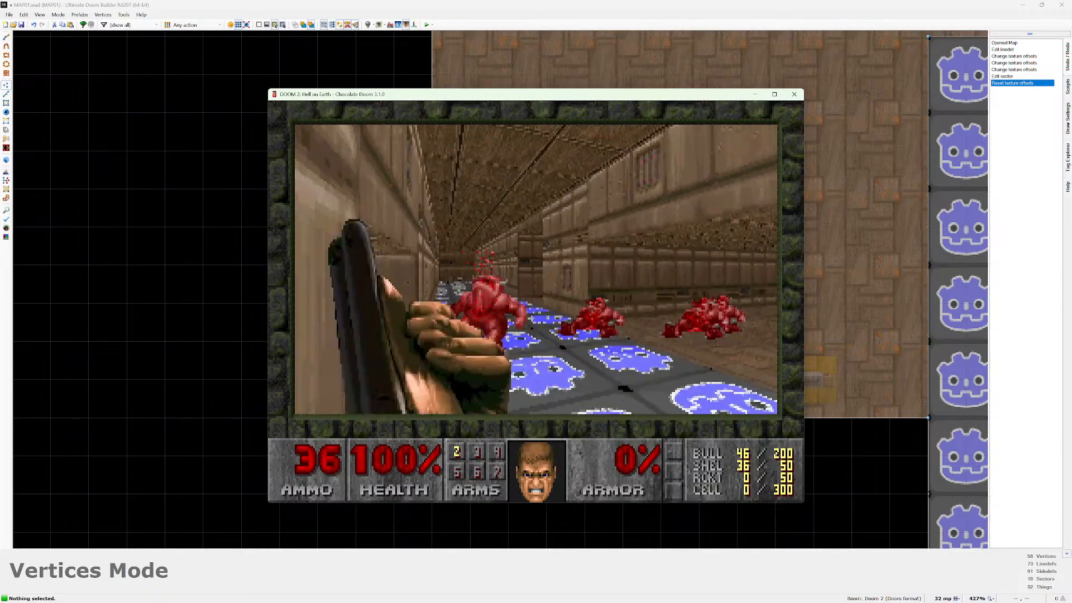
Turn back toward the start room to check how the GRIFFITH wall renders in the game
key(Left)
key(Right)
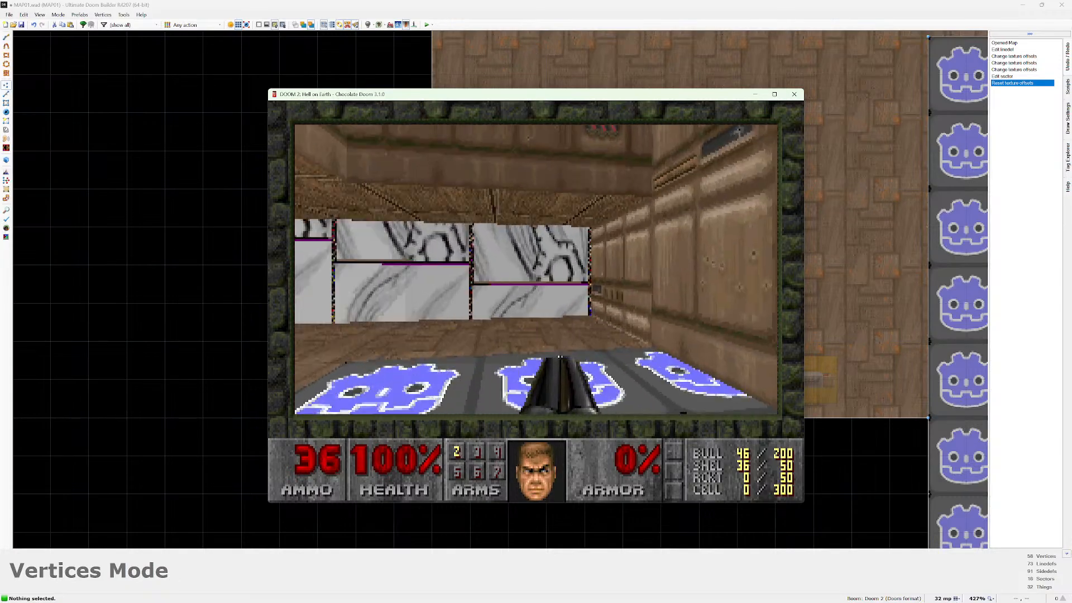
key(Left)
Quit the Chocolate Doom test, dismiss its closing screen and return to the map in Ultimate Doom Builder
key(Escape)
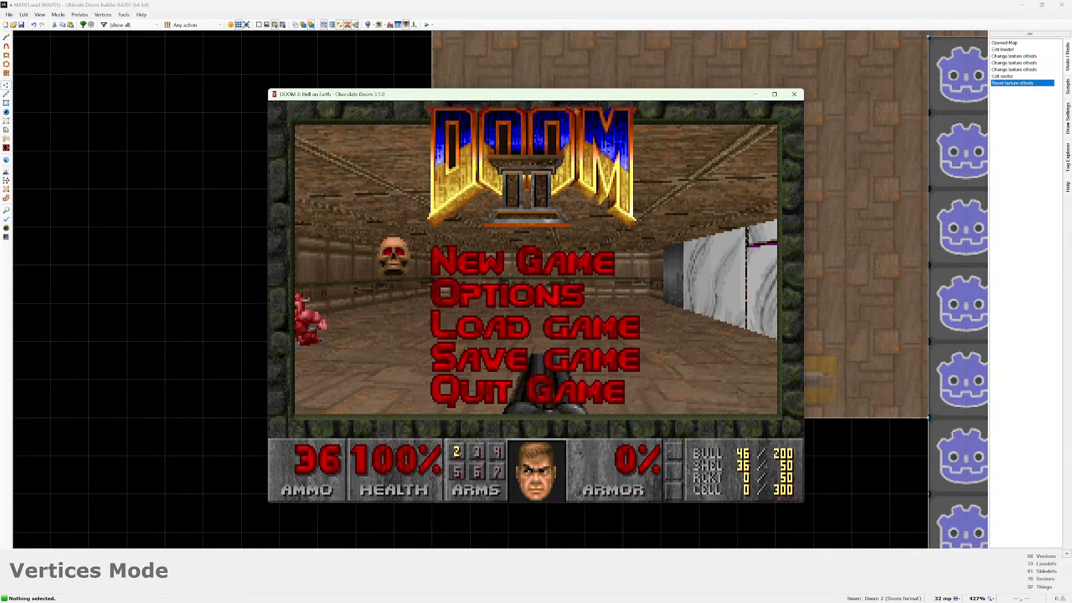
key(Up)
key(Down)
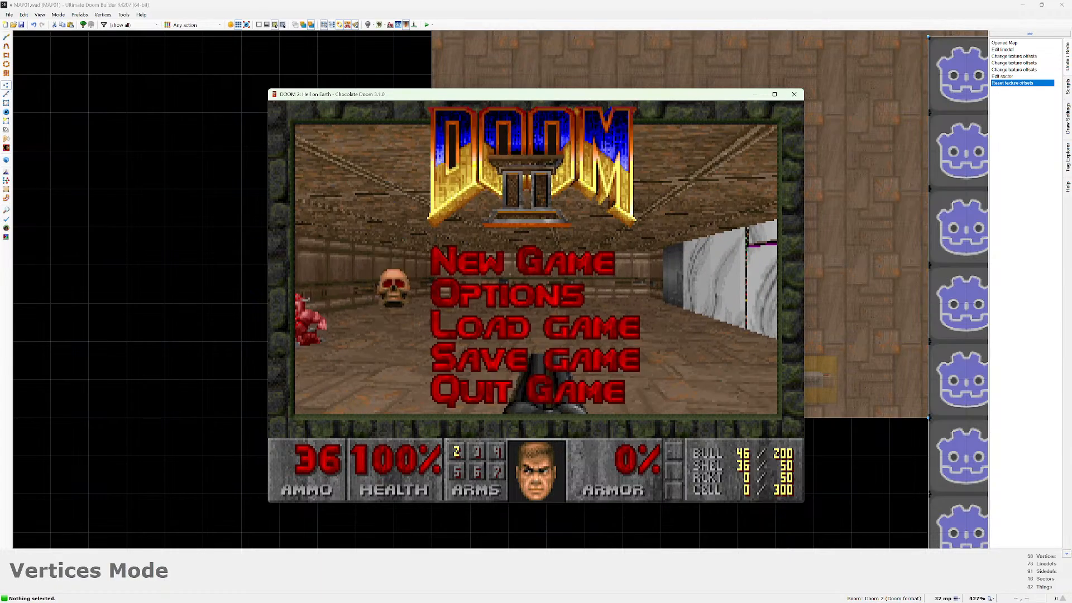
key(Down)
key(Down)
key(Down)
key(Return)
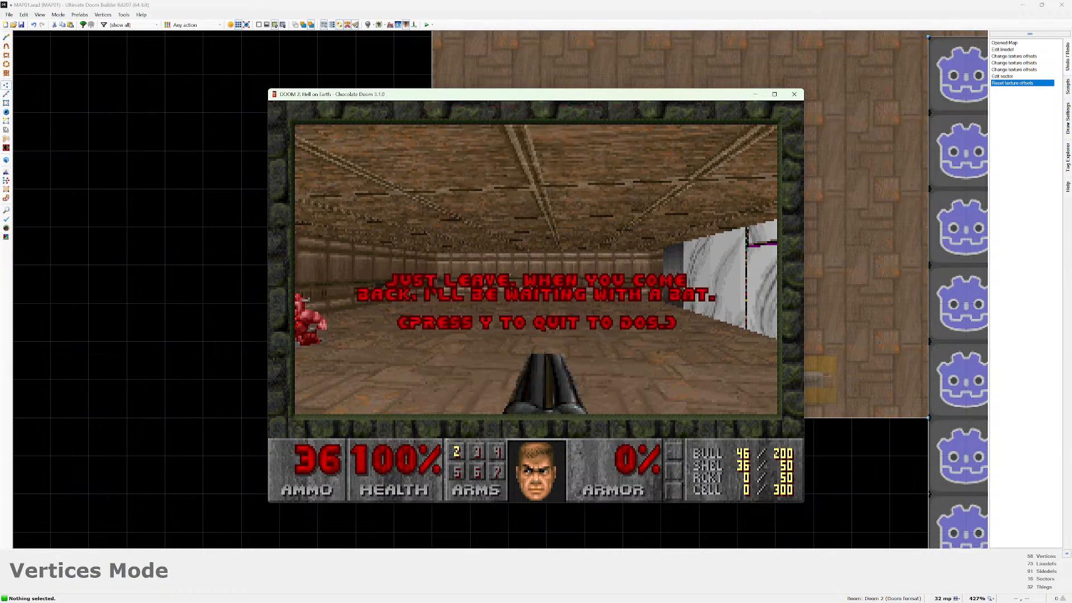
key(y)
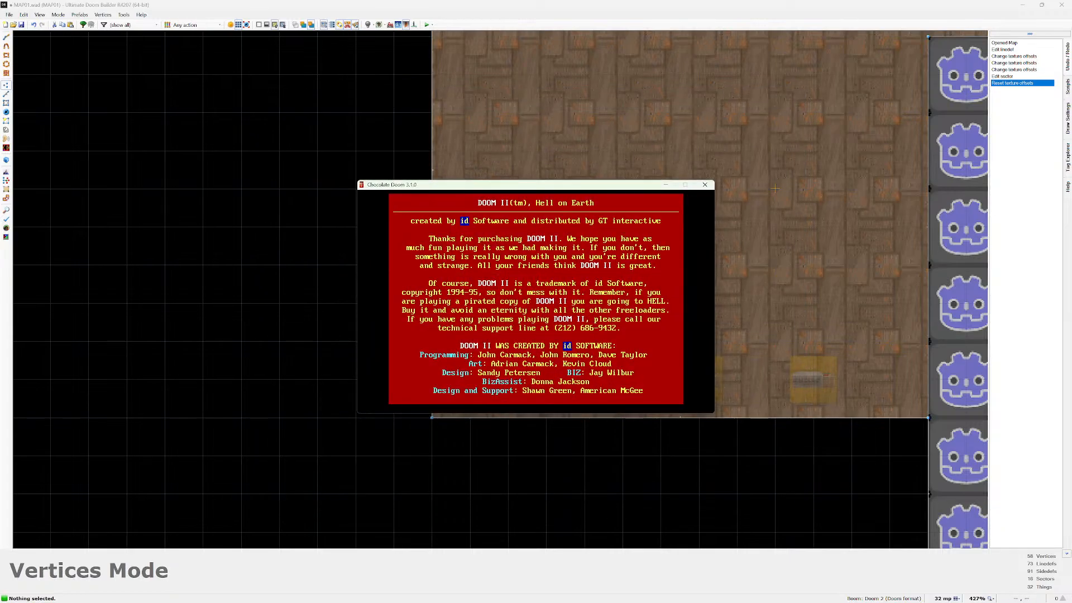
key(Escape)
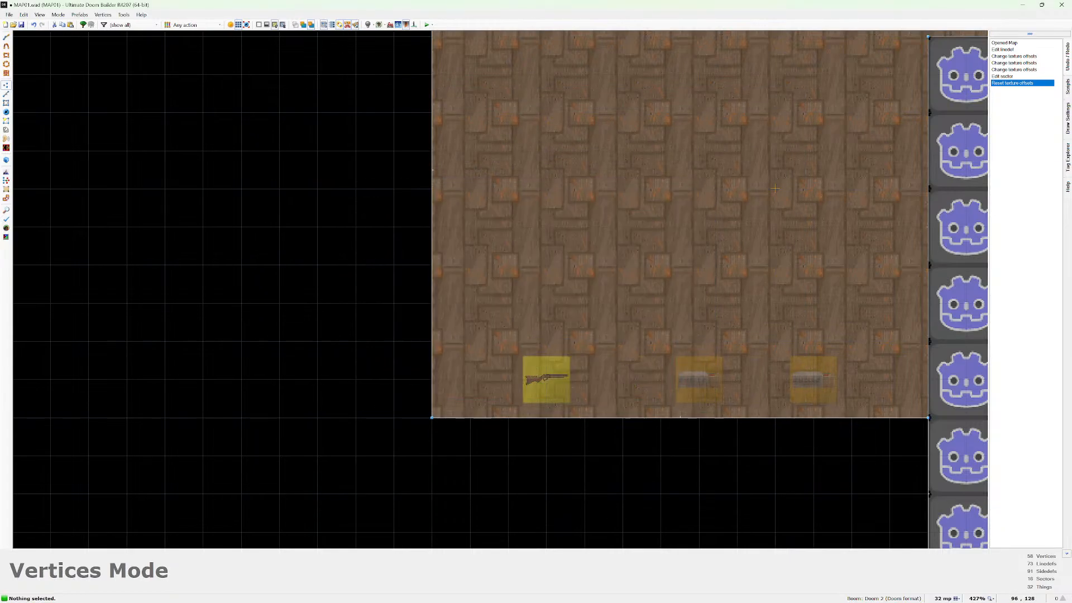
Frame the start room and the adjoining ICON-floored corridor in the 2D map view
scroll(775, 189, down, 6)
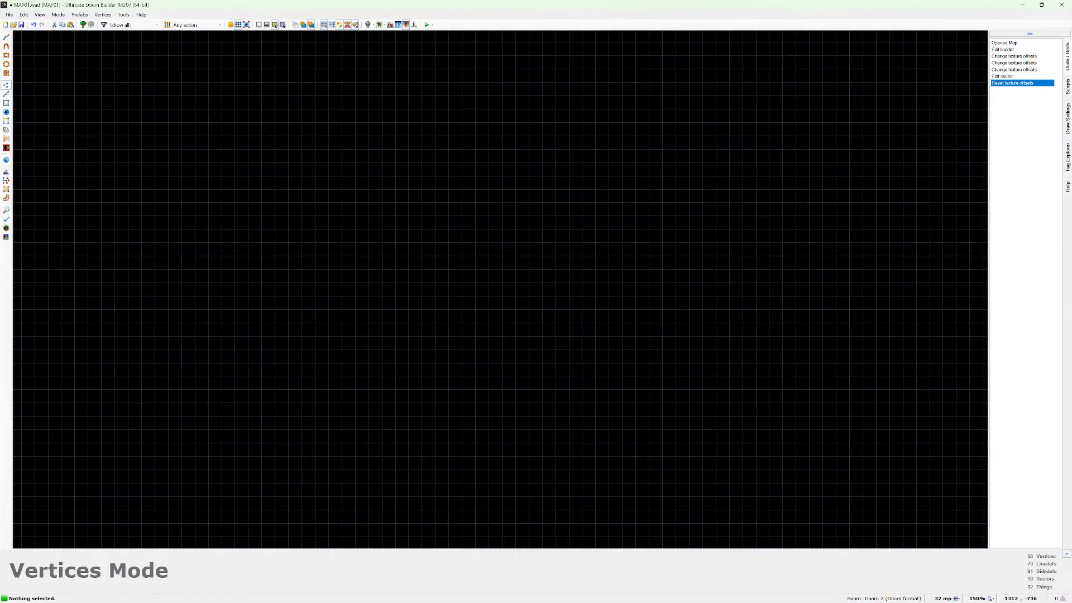
scroll(835, 50, down, 9)
middle_drag(835, 50, 583, 321)
scroll(712, 247, up, 4)
scroll(628, 252, up, 4)
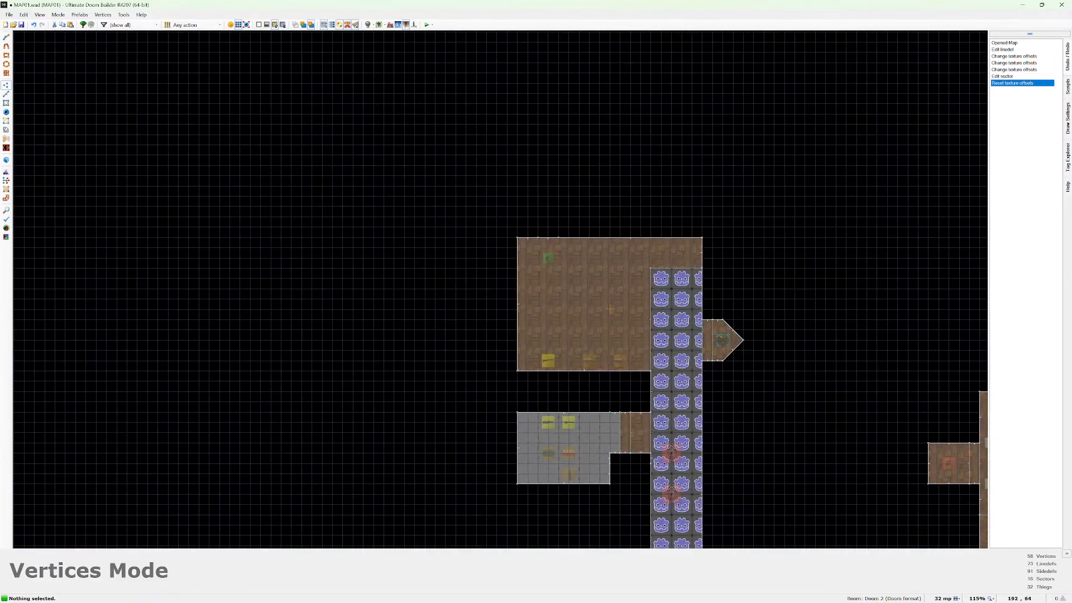
Enter the 3D visual mode and examine the walls of the starting room and the adjoining corridor
scroll(583, 322, up, 2)
key(q)
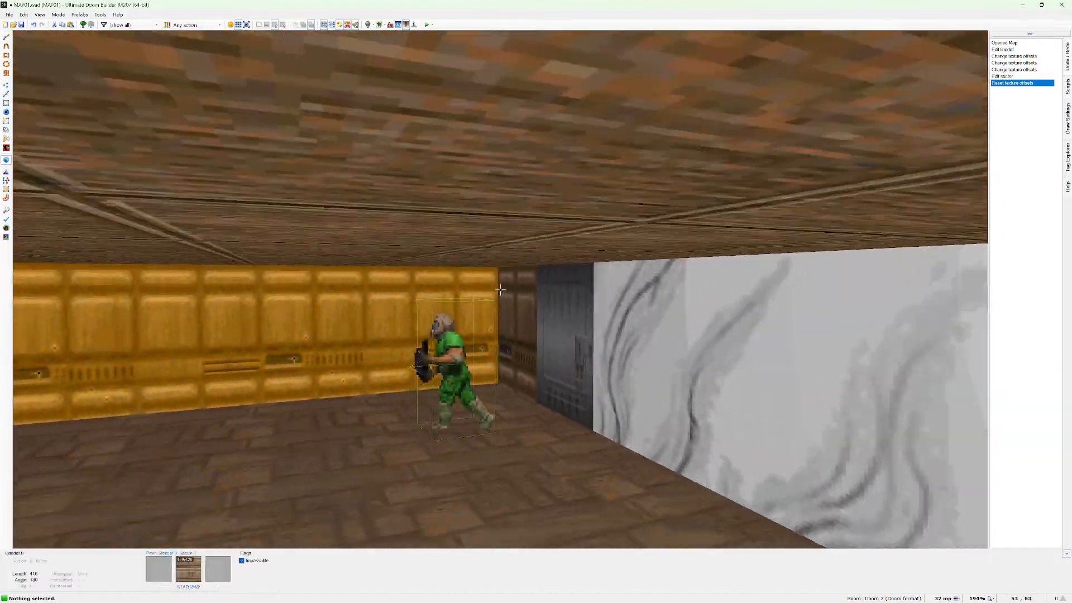
key(e)
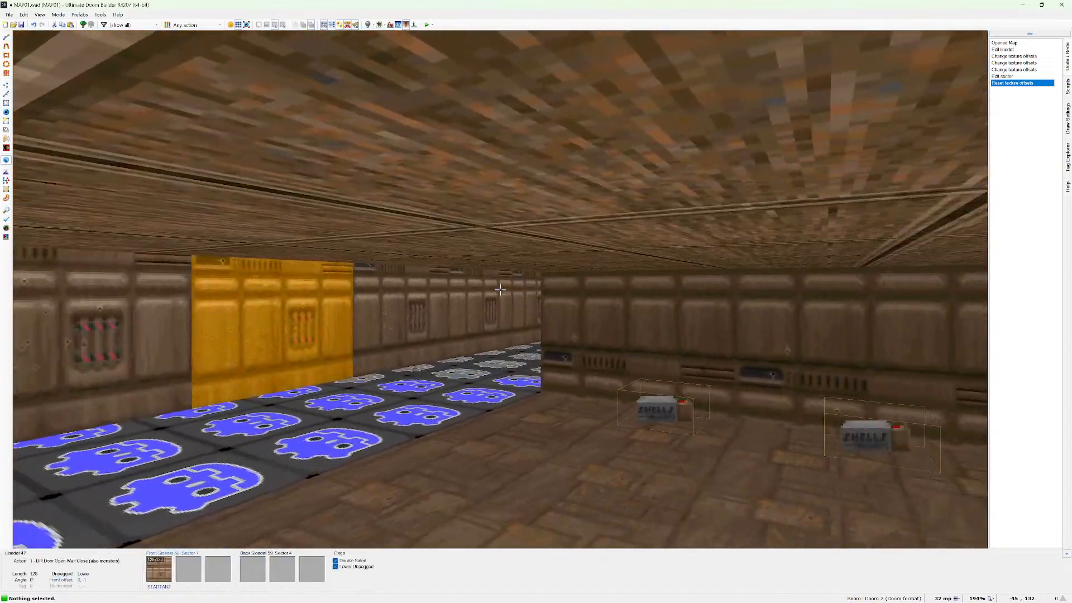
key(s)
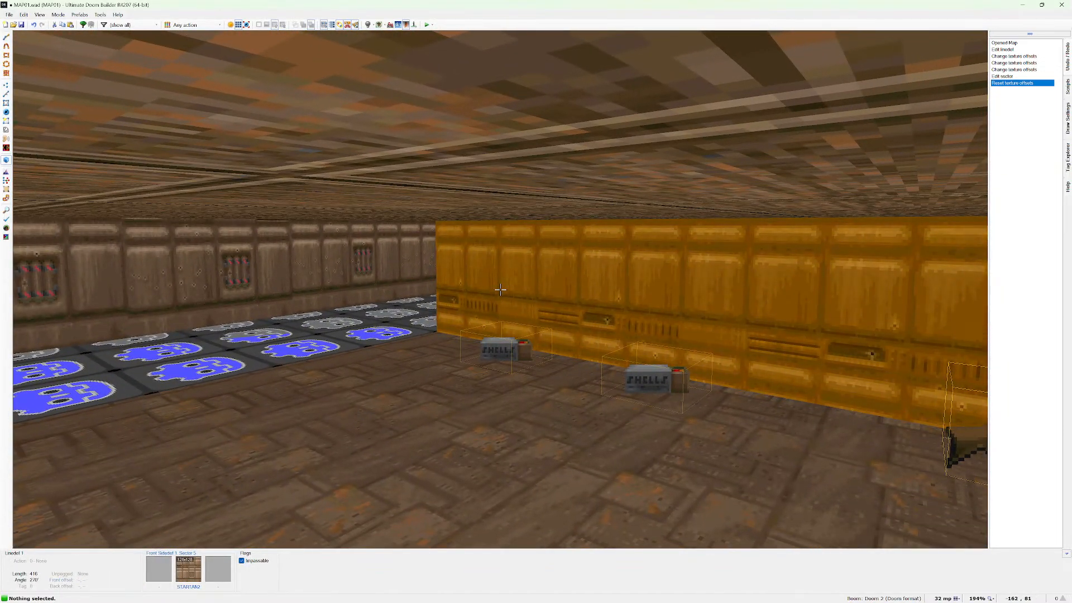
key(alt+Tab)
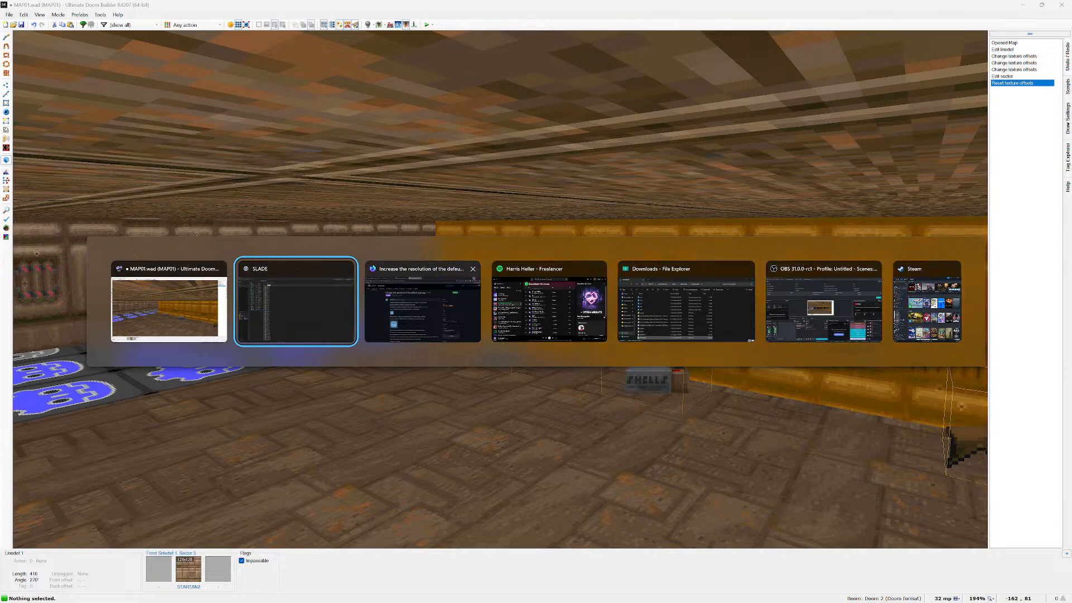
key(alt+Tab)
key(alt+Tab)
key(alt+Tab)
key(alt+Tab)
key(alt+Tab)
key(alt+Tab)
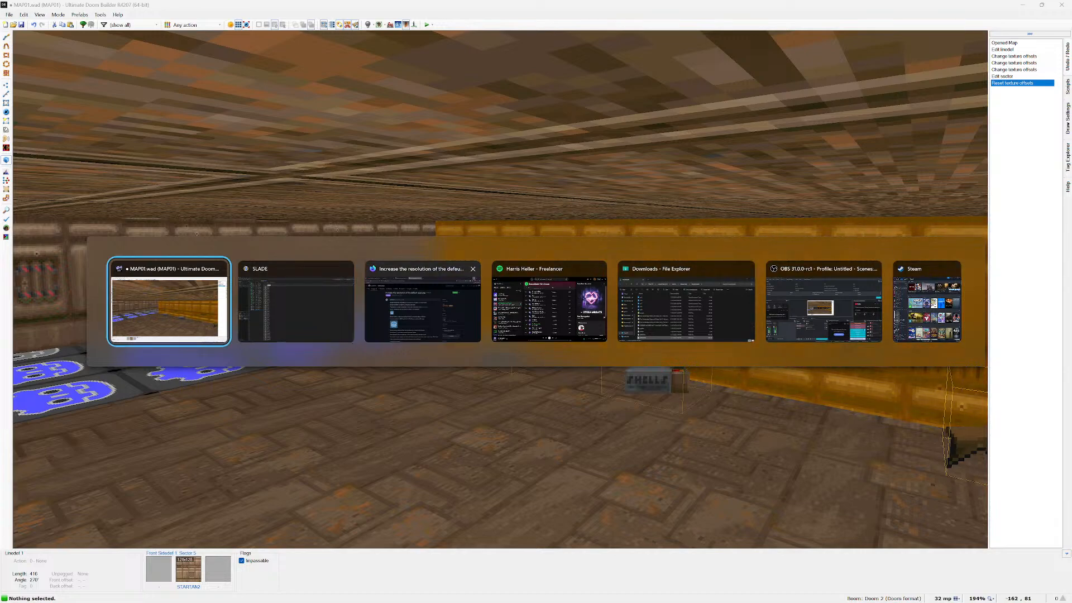
key(alt+Tab)
key(alt+Tab)
key(alt+Tab)
key(alt+Tab)
key(alt+Tab)
key(alt+Tab)
key(alt+Tab)
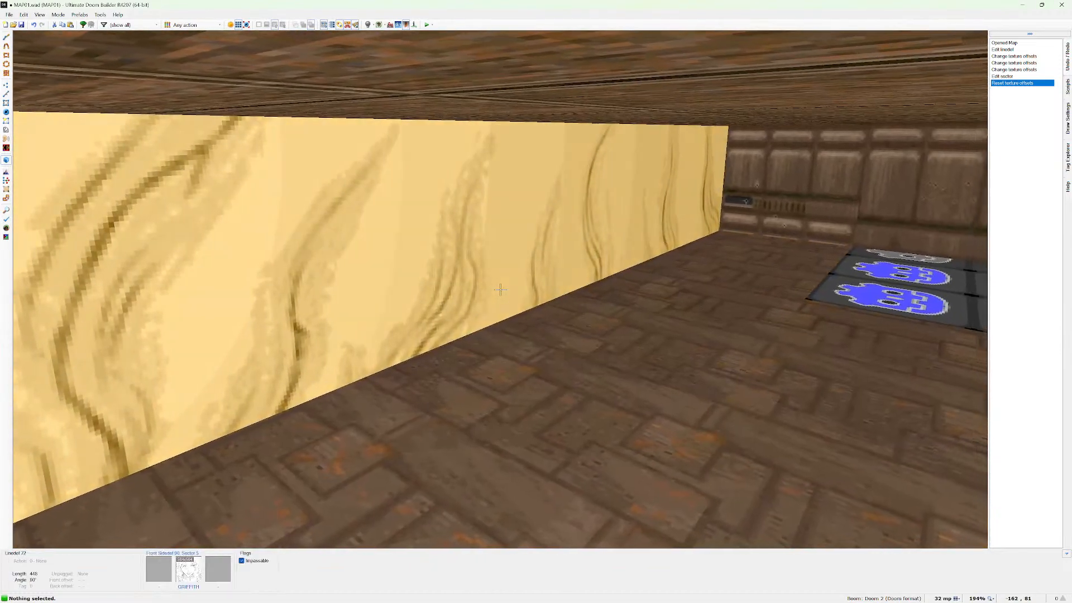
key(q)
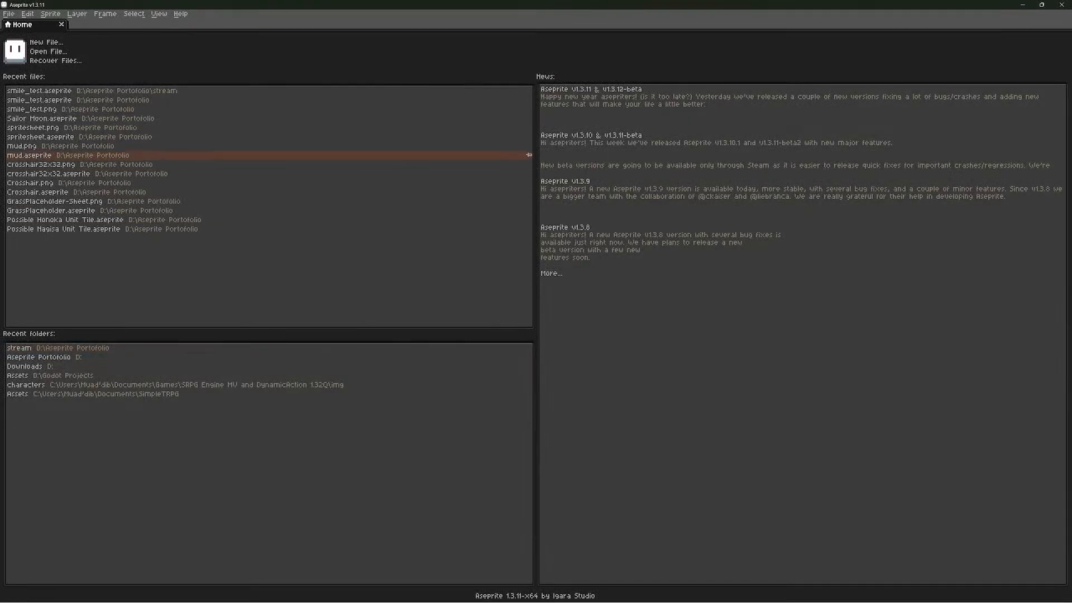
Create a new 64 × 64 px RGB sprite with a white background and square pixels (1:1)
click(9, 14)
click(18, 26)
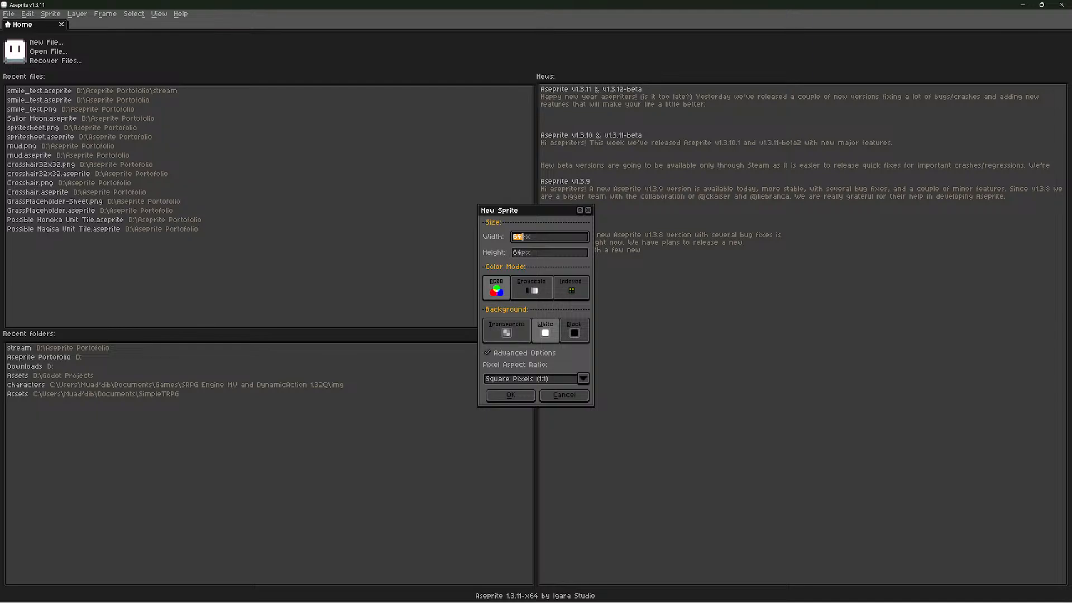
click(545, 330)
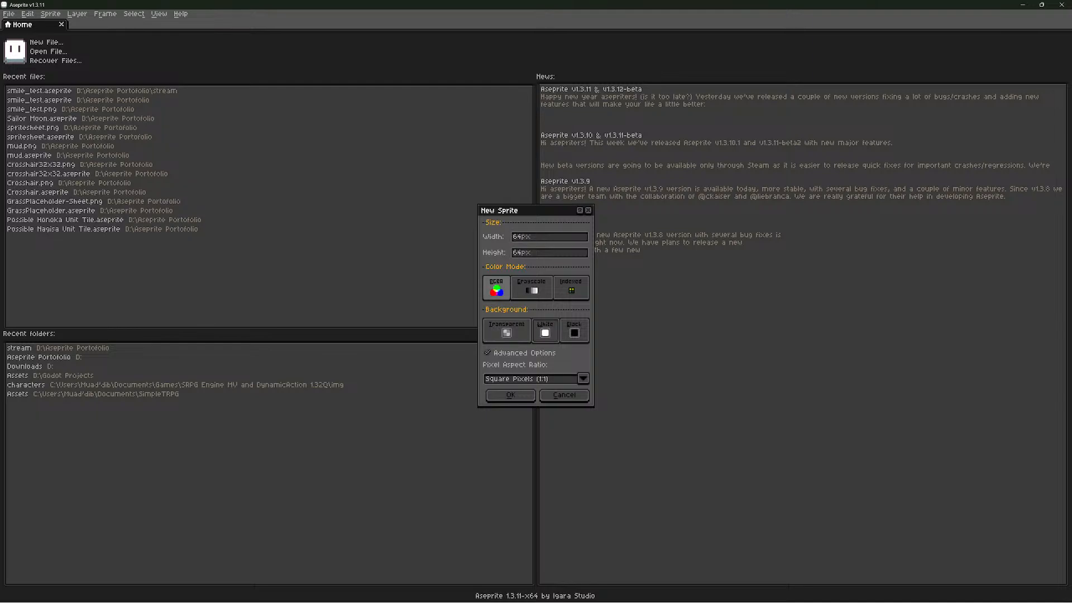
click(583, 379)
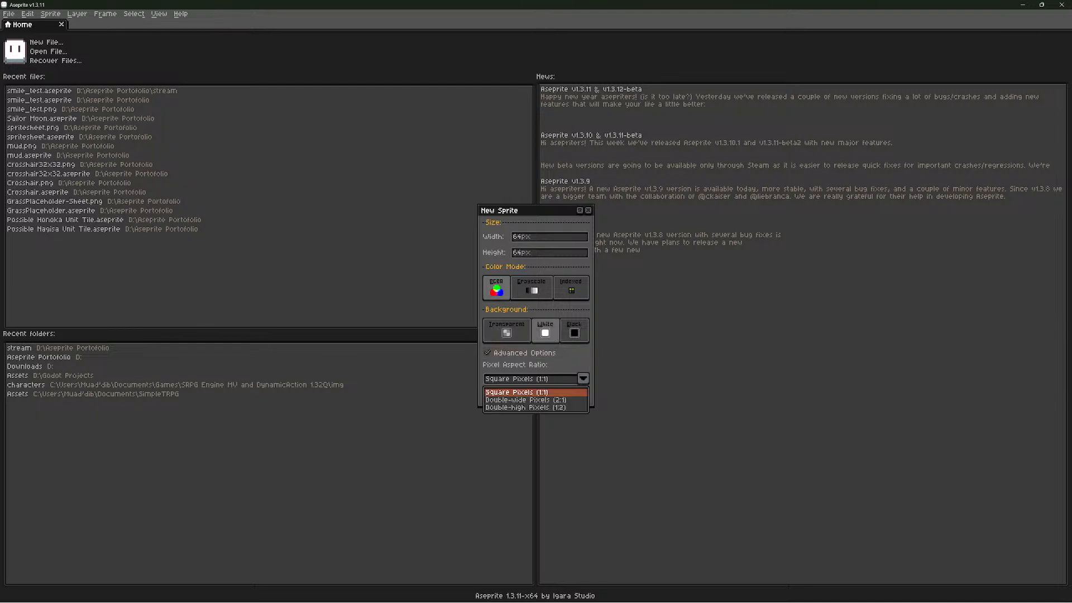
click(583, 379)
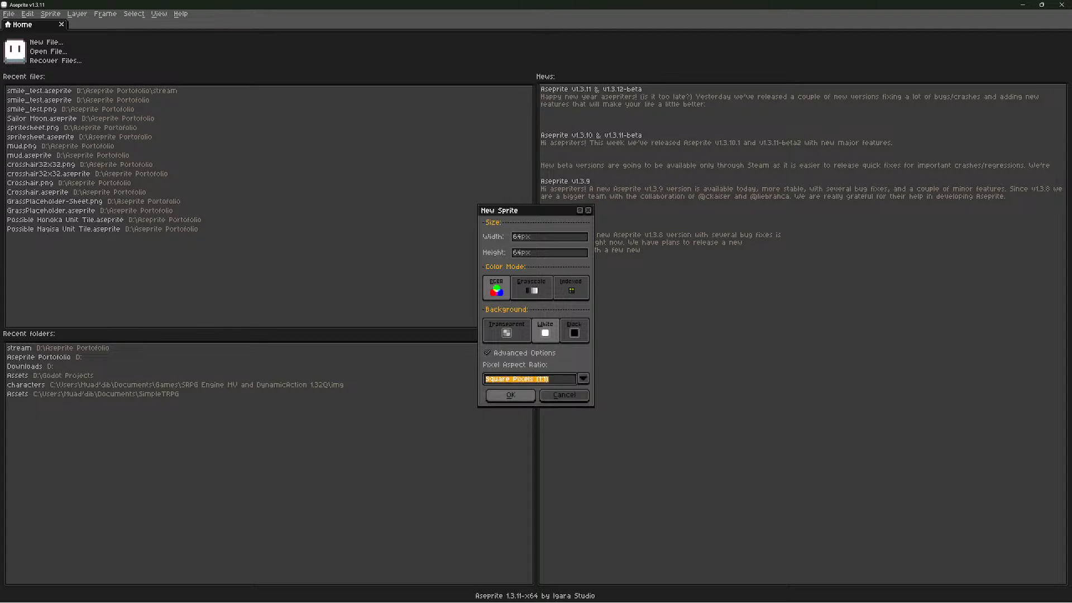
click(545, 330)
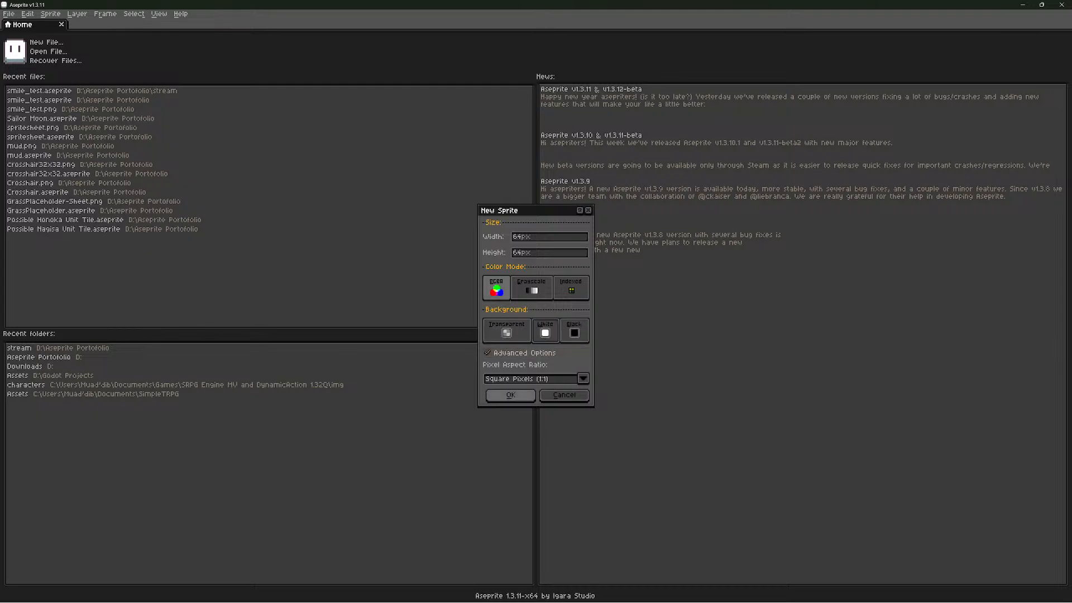
click(510, 395)
scroll(584, 271, up, 2)
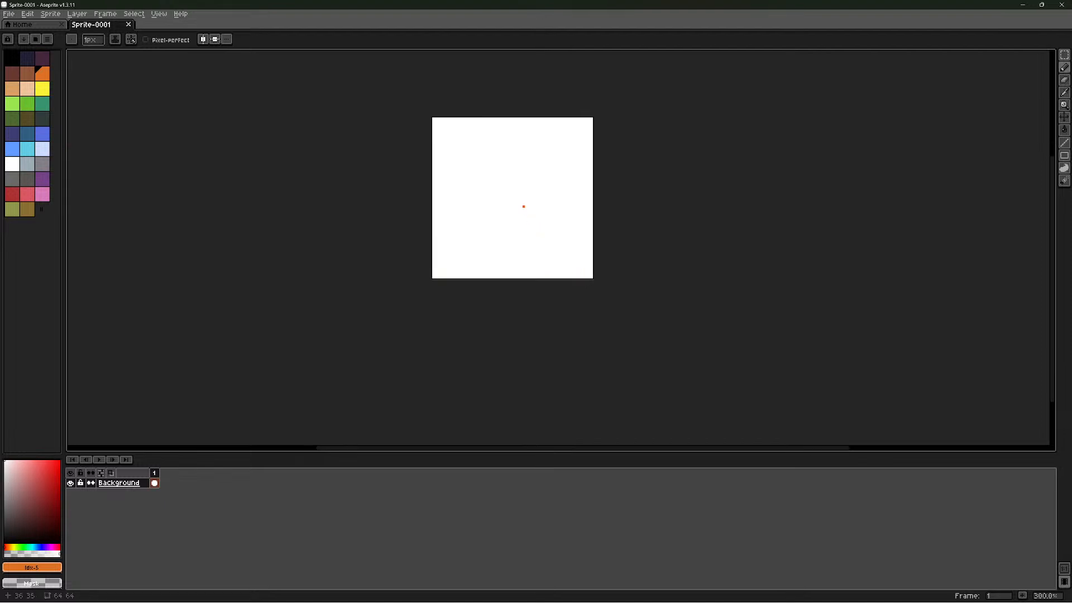
scroll(521, 214, down, 2)
scroll(502, 212, up, 2)
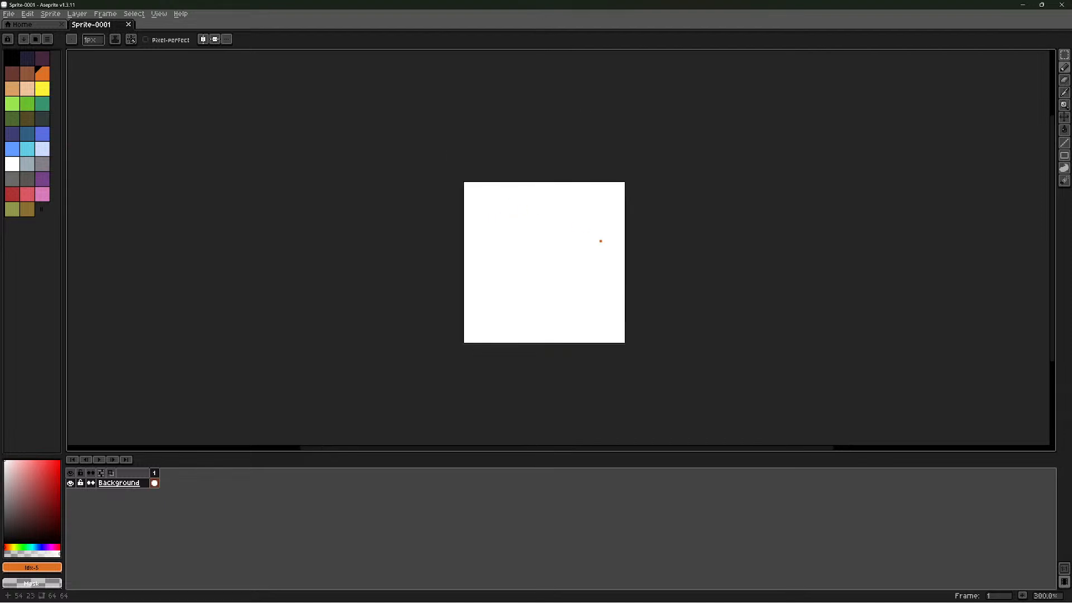
scroll(599, 240, up, 3)
scroll(469, 270, down, 1)
scroll(459, 276, down, 2)
scroll(460, 275, up, 1)
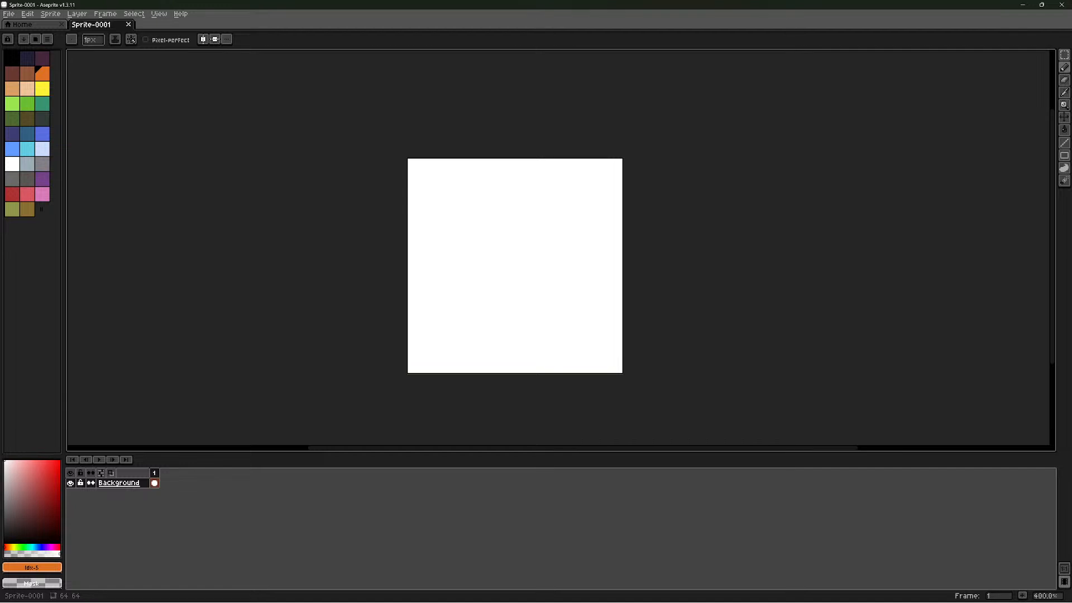
click(9, 14)
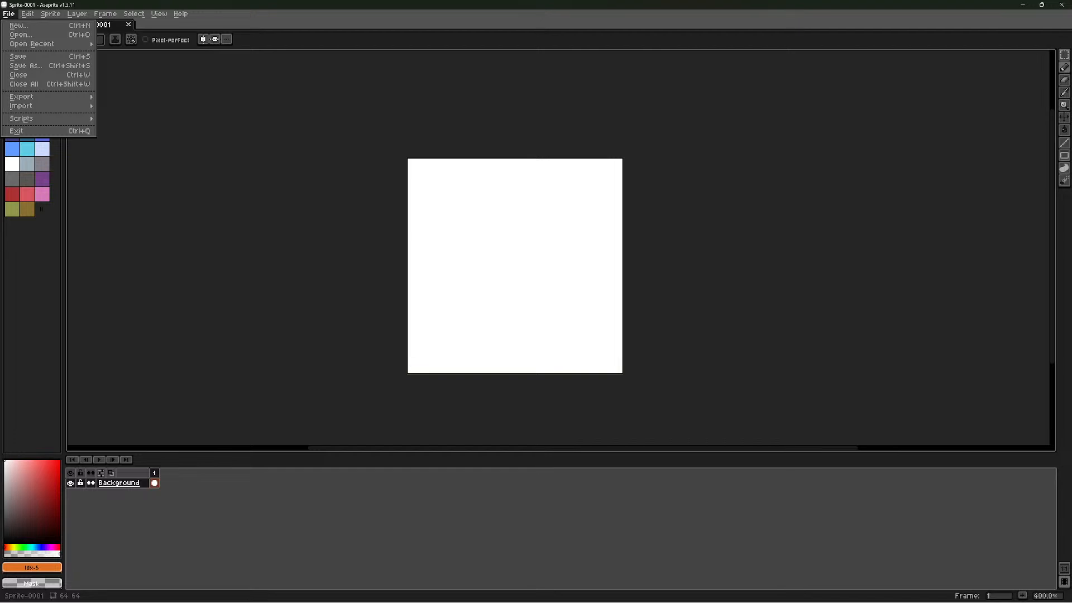
mouse_move(27, 13)
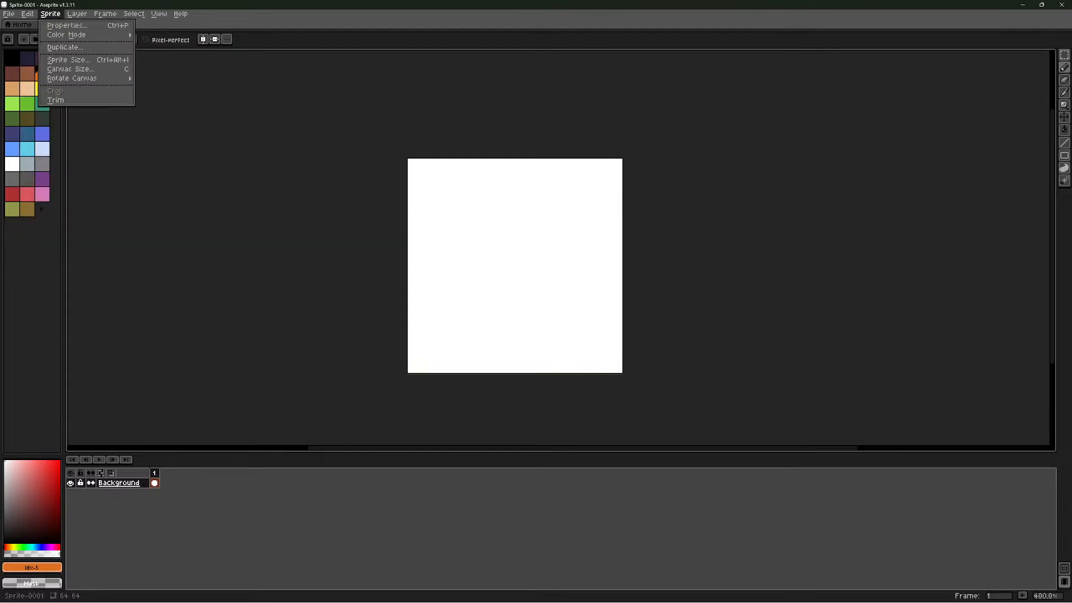
mouse_move(66, 35)
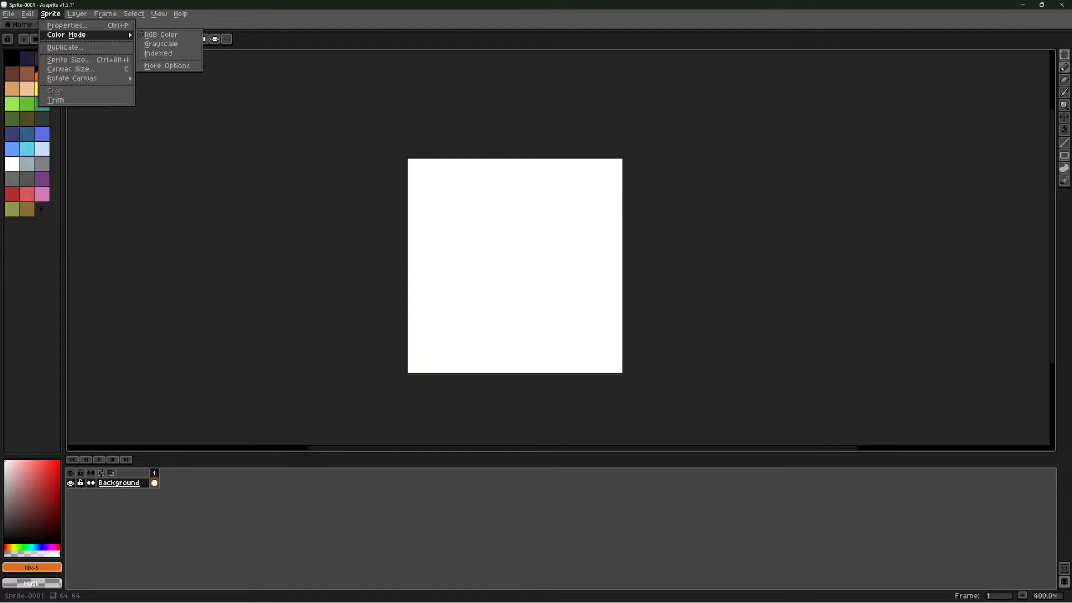
mouse_move(72, 78)
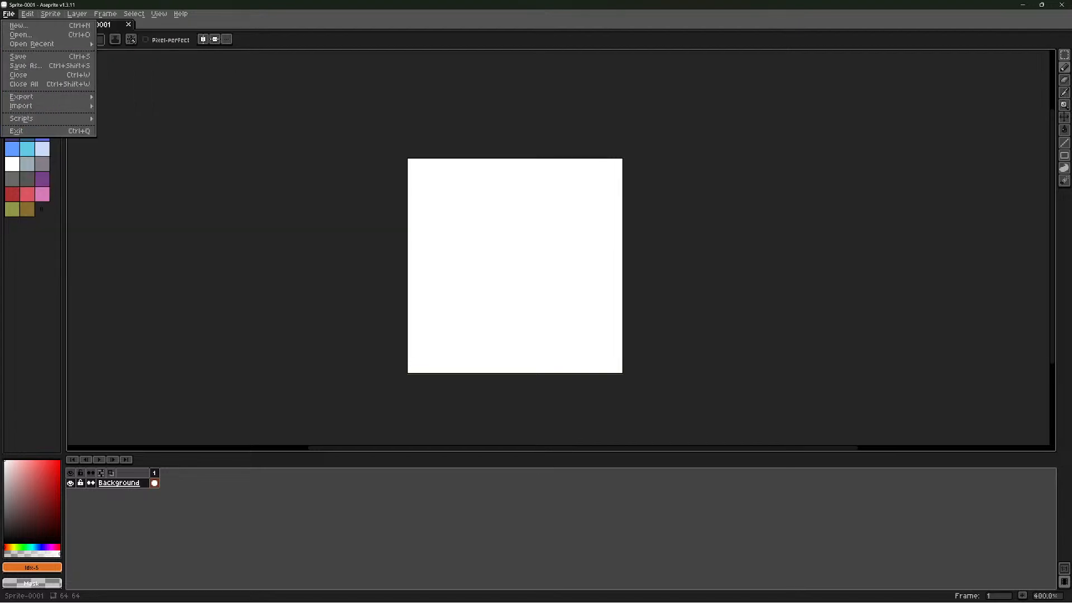
key(Escape)
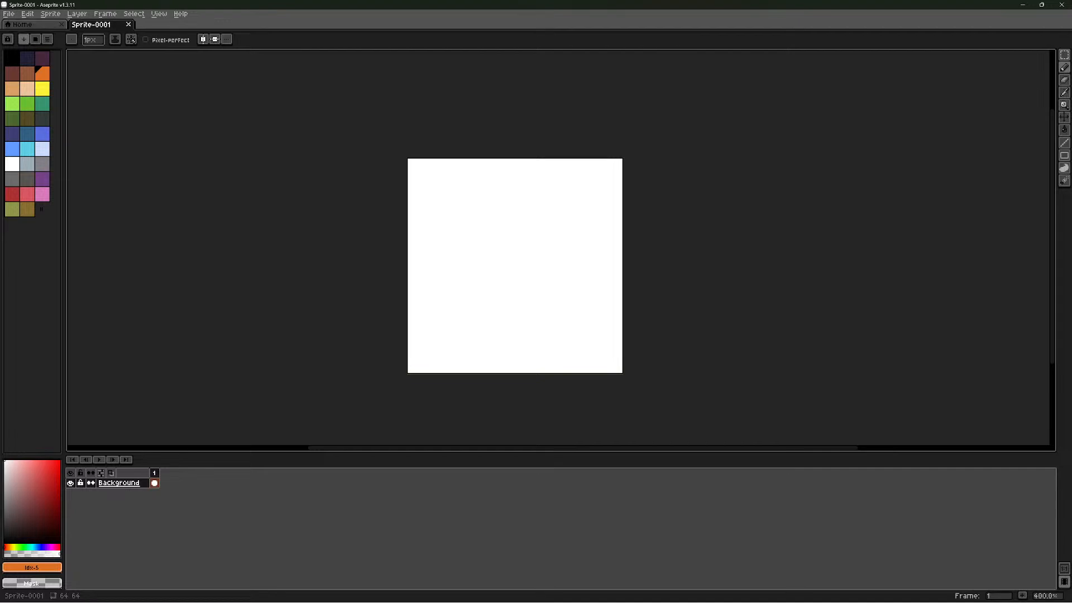
Try to load a palette for the sprite from a file
click(47, 39)
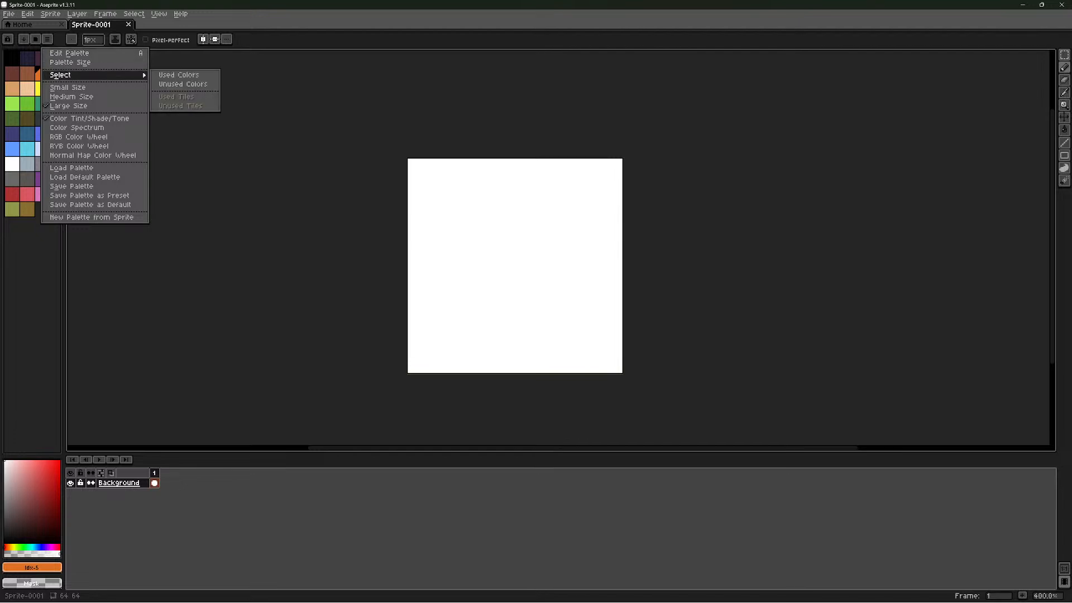
click(71, 167)
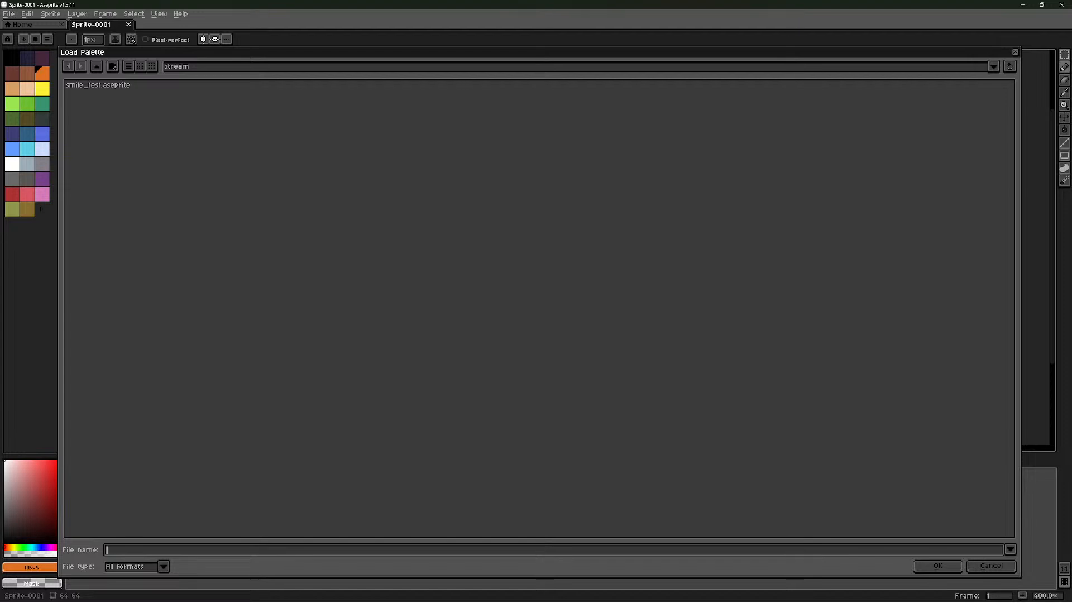
key(Escape)
click(47, 39)
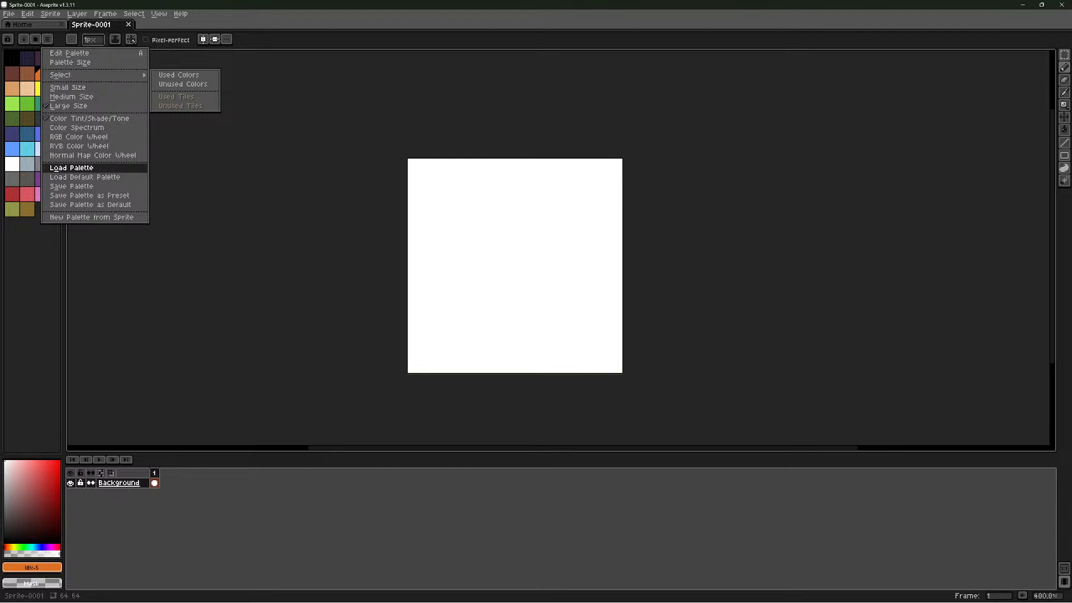
key(Return)
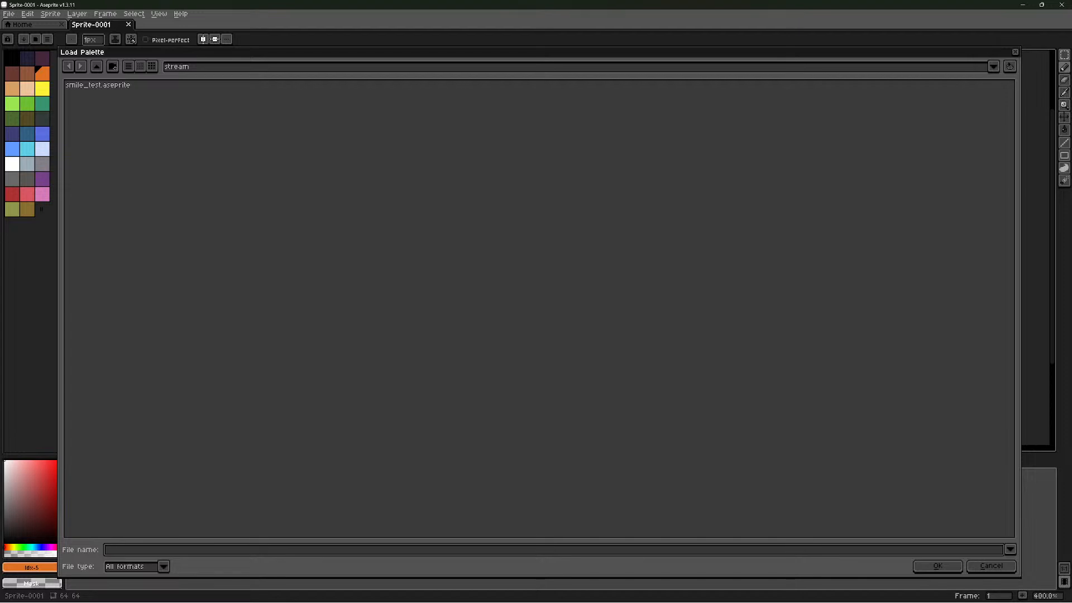
key(Escape)
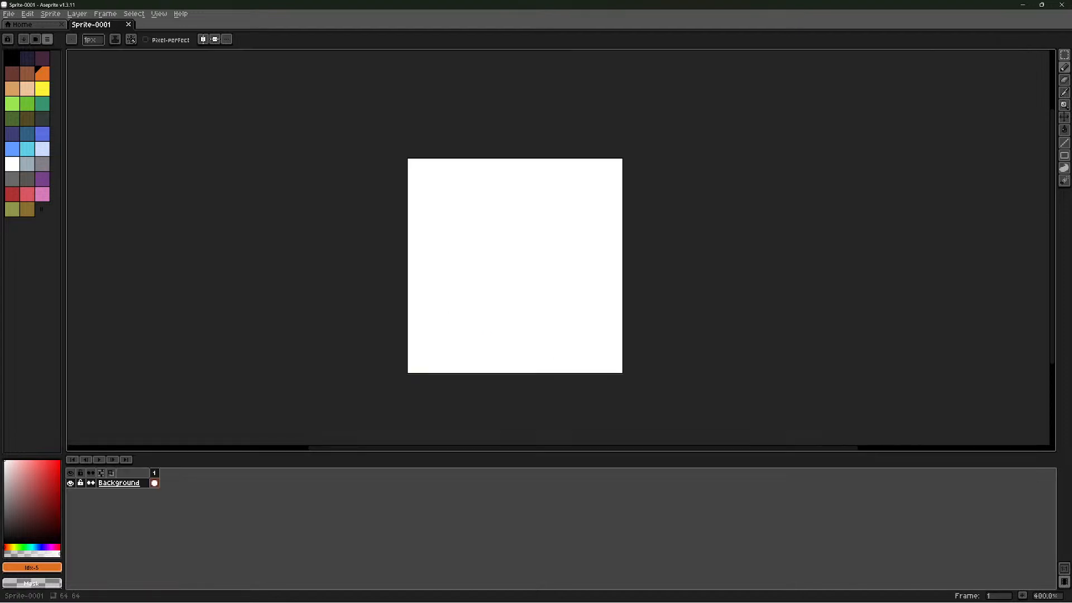
click(48, 39)
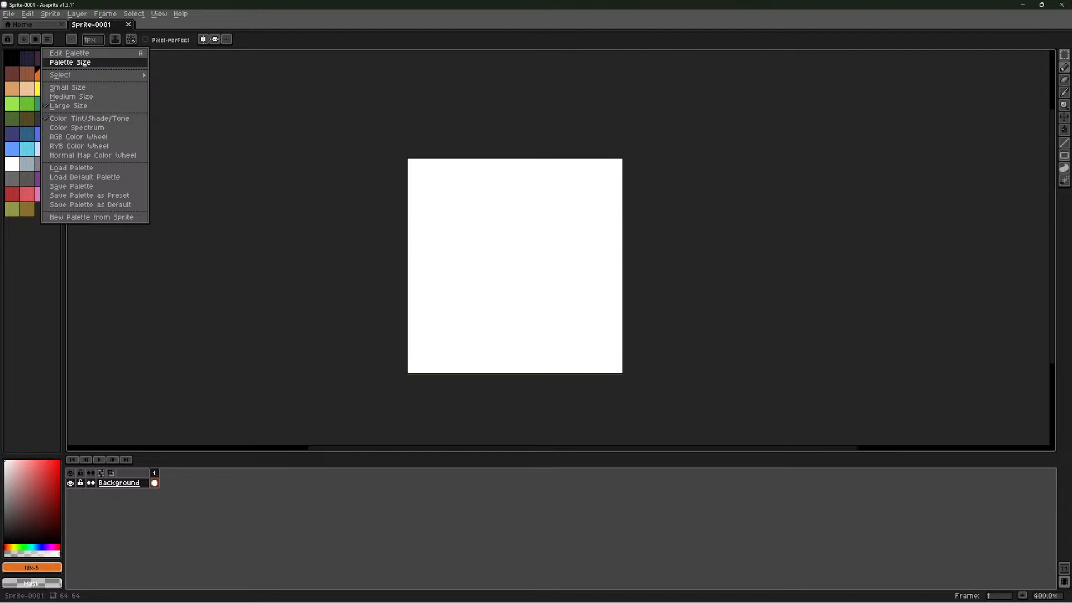
mouse_move(67, 75)
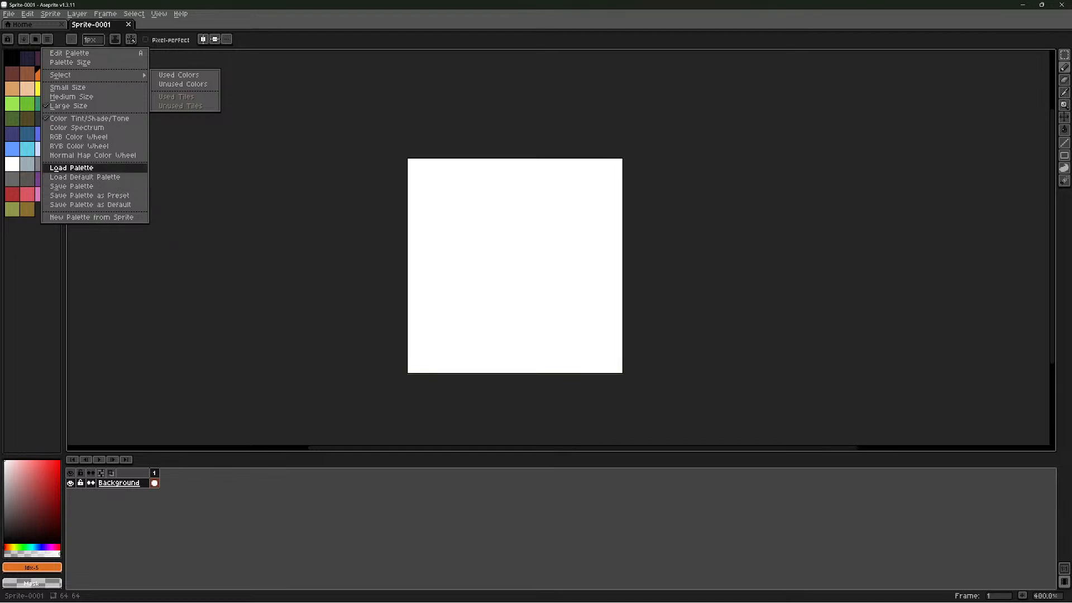
click(48, 40)
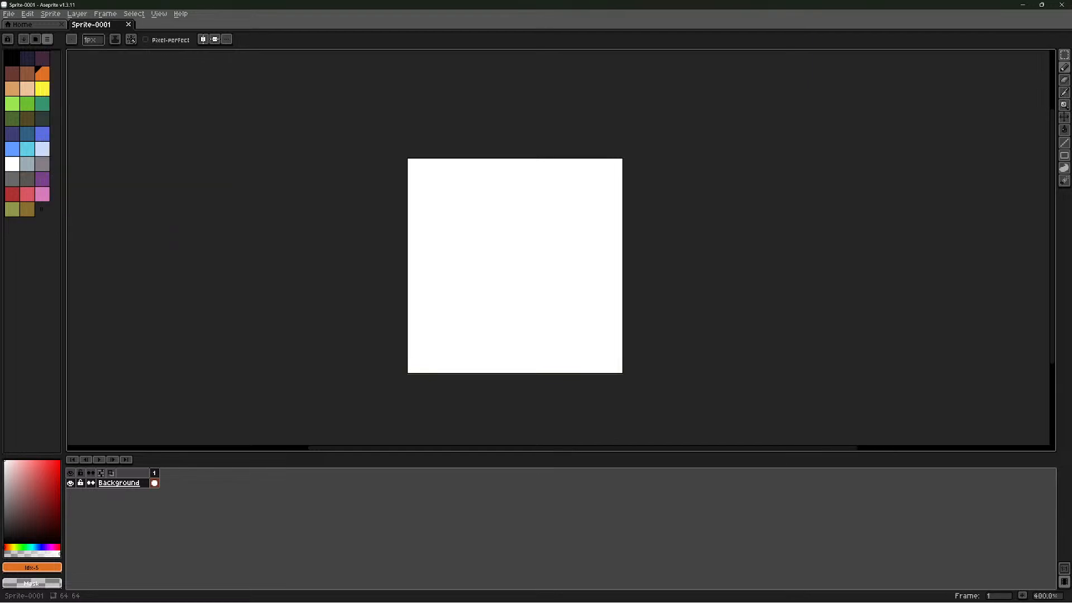
Load the playpal preset as the sprite's colour palette
click(35, 39)
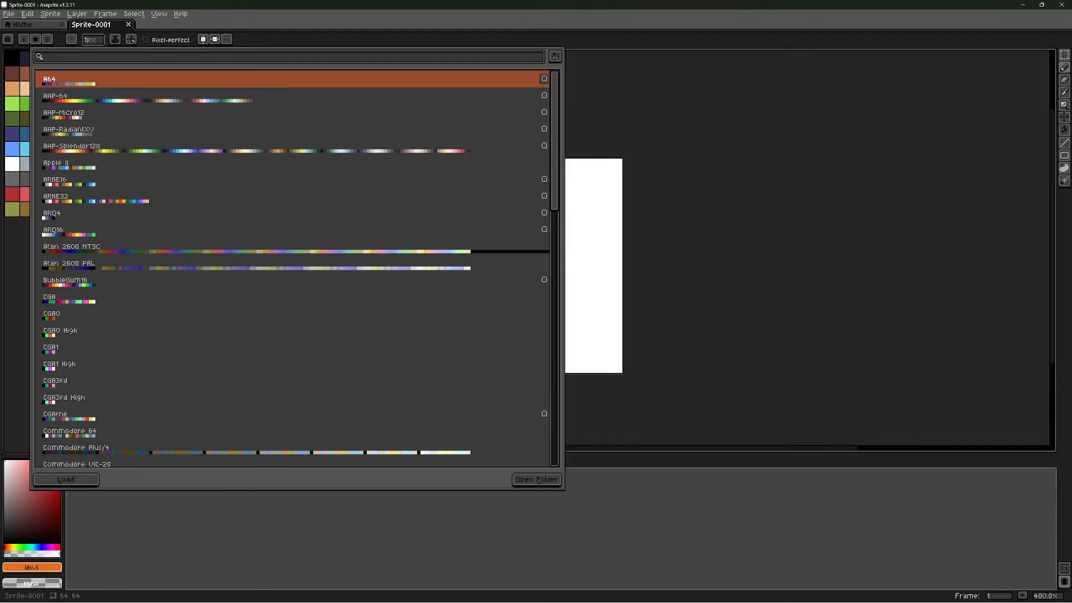
scroll(295, 263, down, 3)
scroll(296, 263, down, 10)
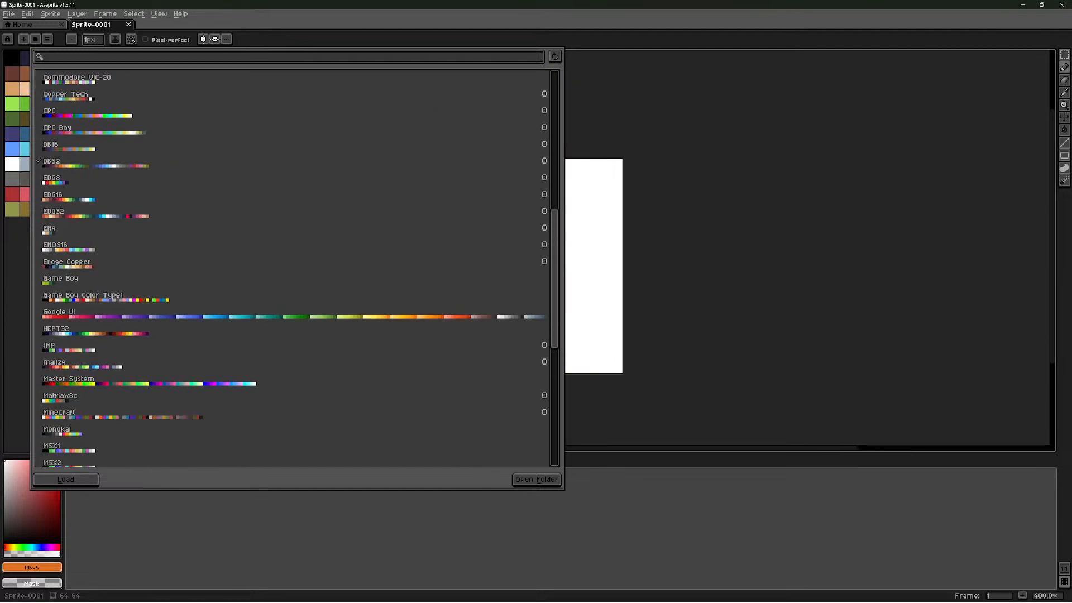
scroll(295, 262, down, 3)
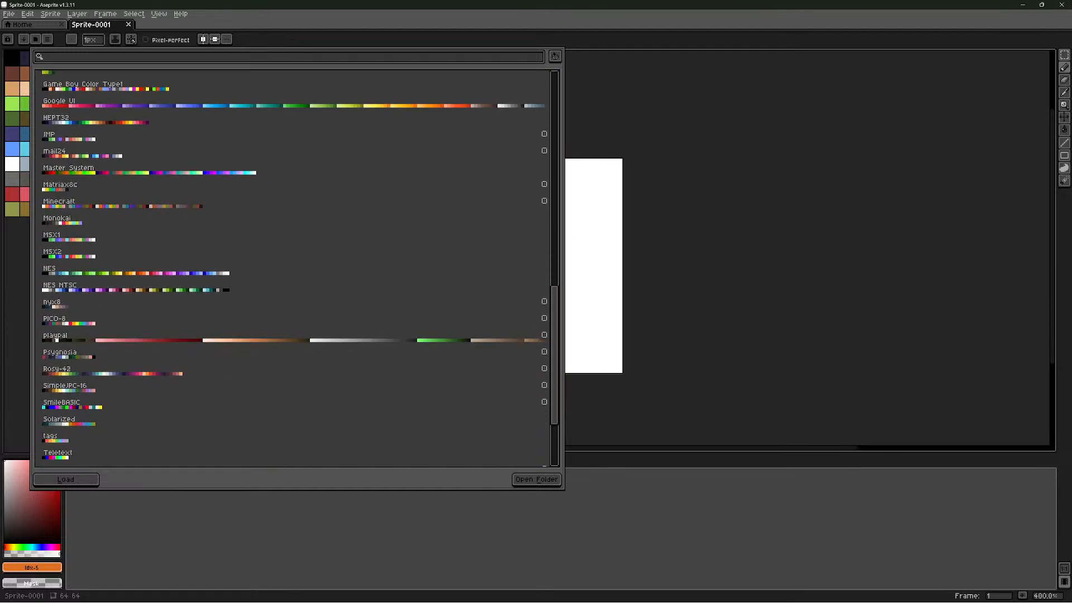
scroll(296, 263, up, 1)
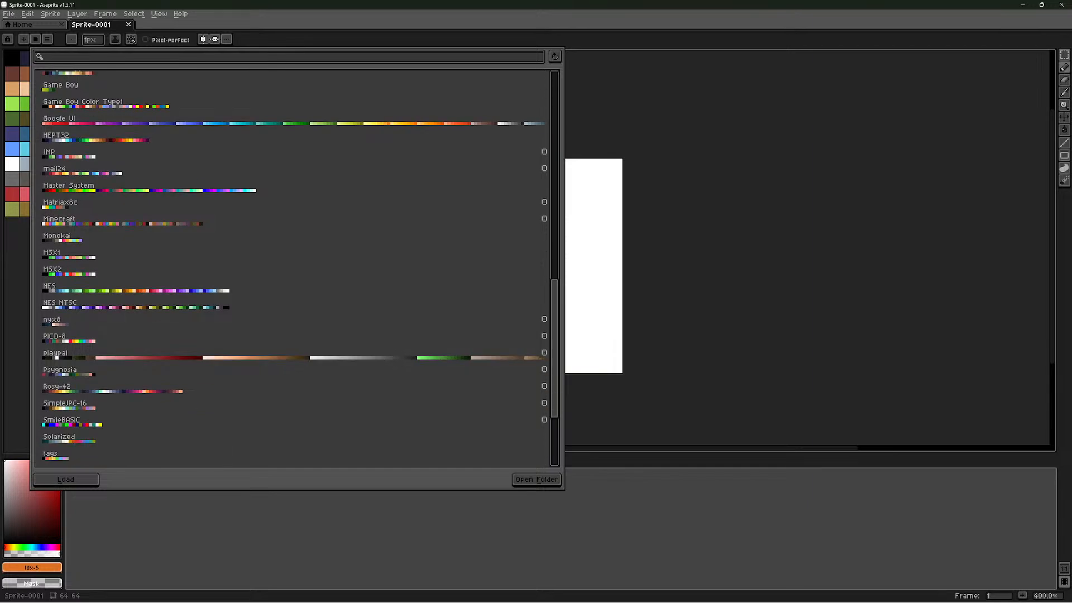
click(292, 352)
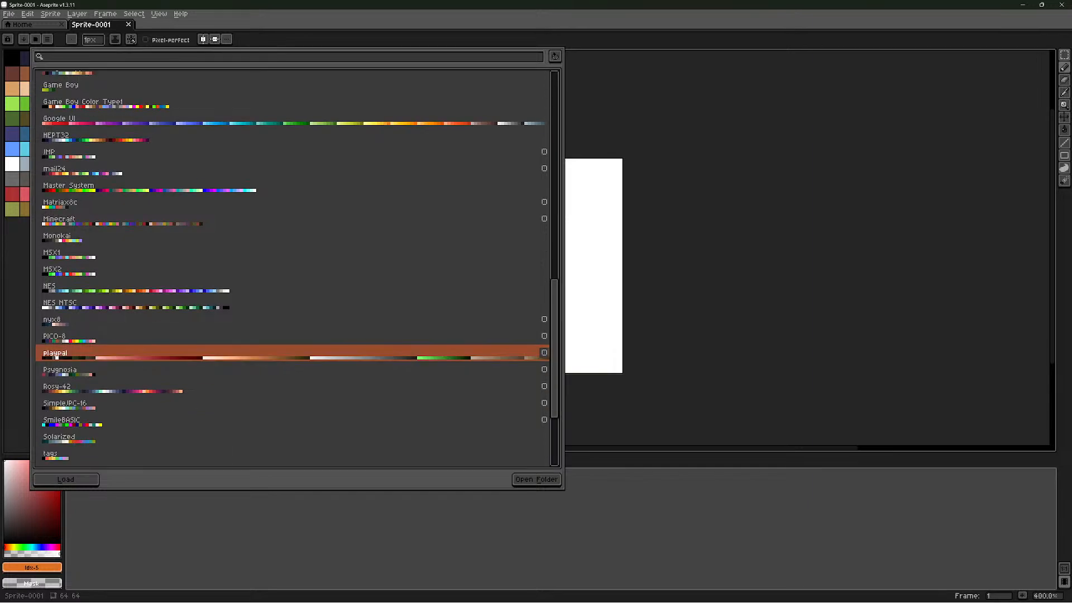
click(536, 479)
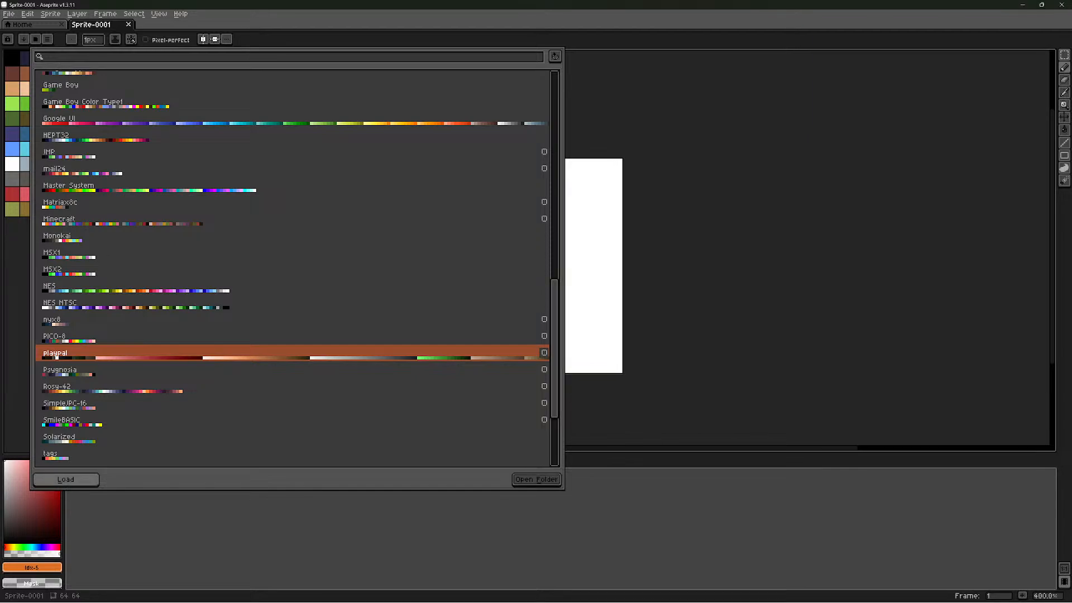
click(65, 479)
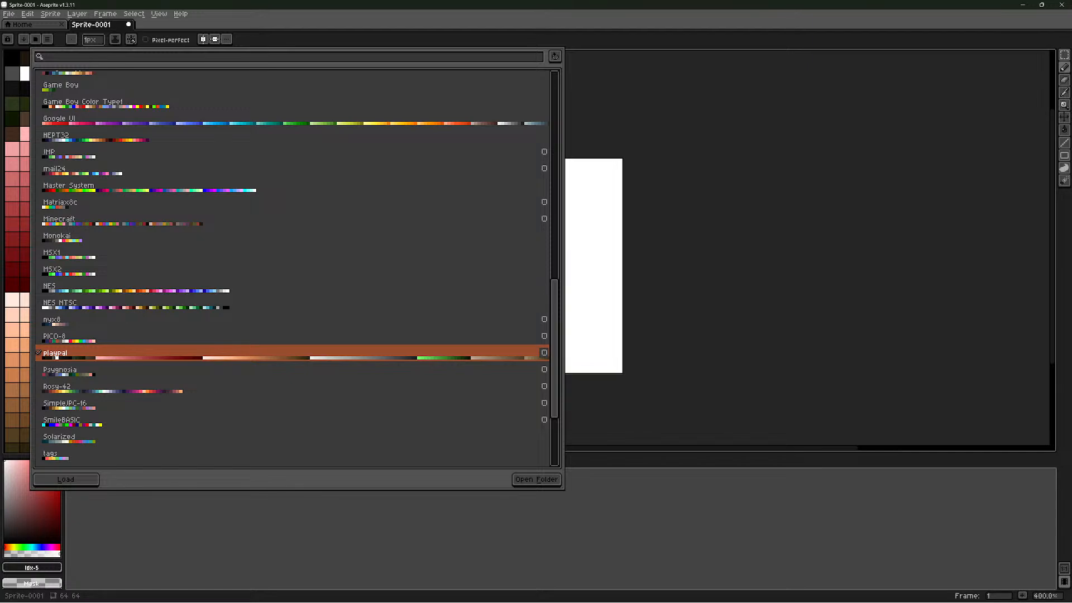
Close the palette presets and examine the colour ramps of the loaded playpal palette
click(35, 39)
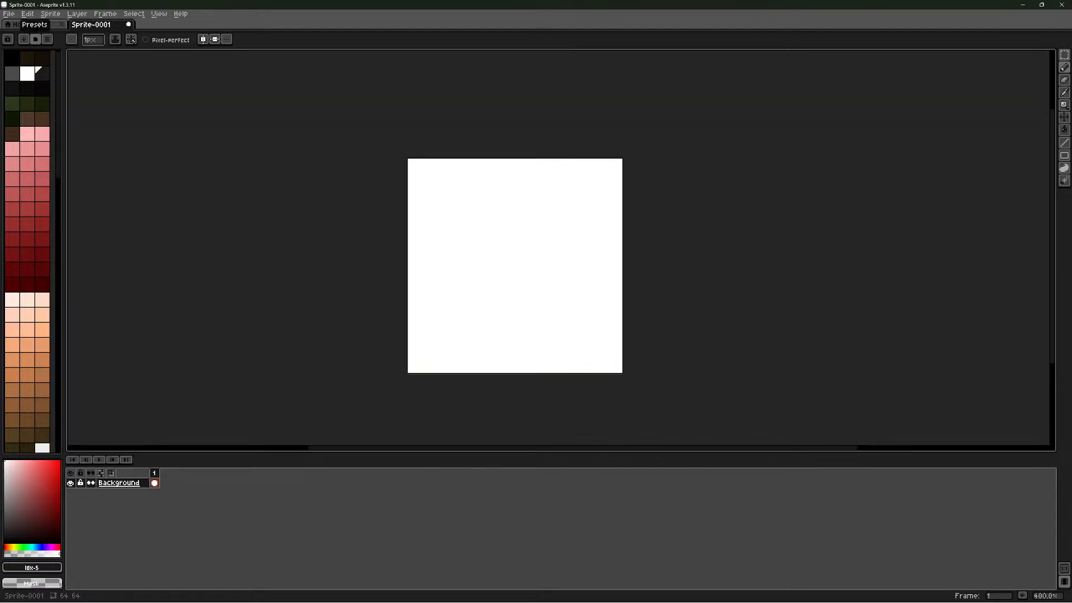
drag(58, 101, 58, 363)
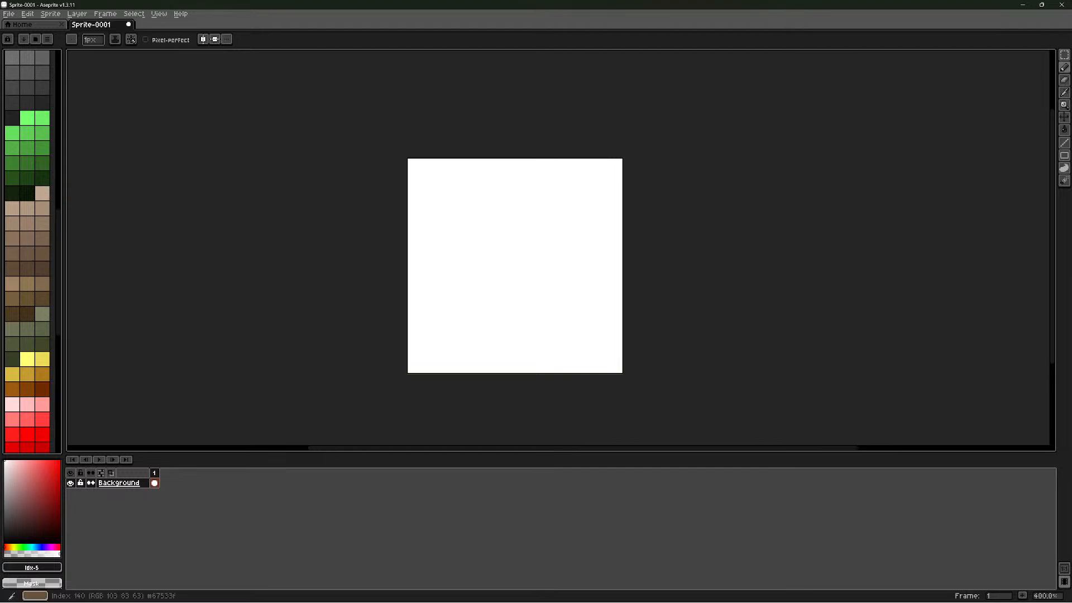
scroll(27, 251, down, 10)
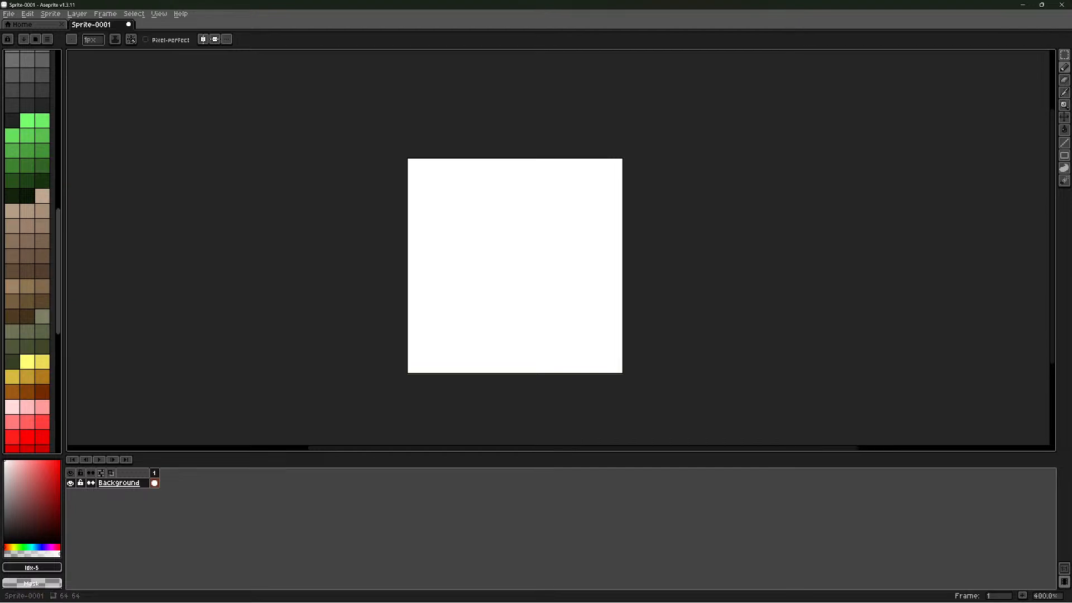
scroll(27, 251, up, 12)
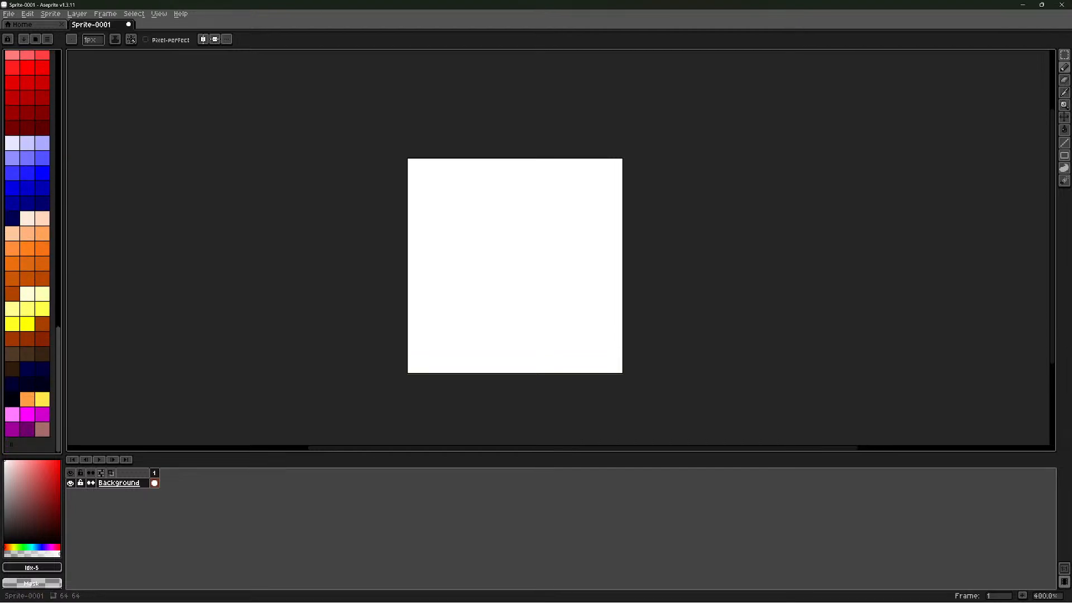
scroll(28, 251, up, 10)
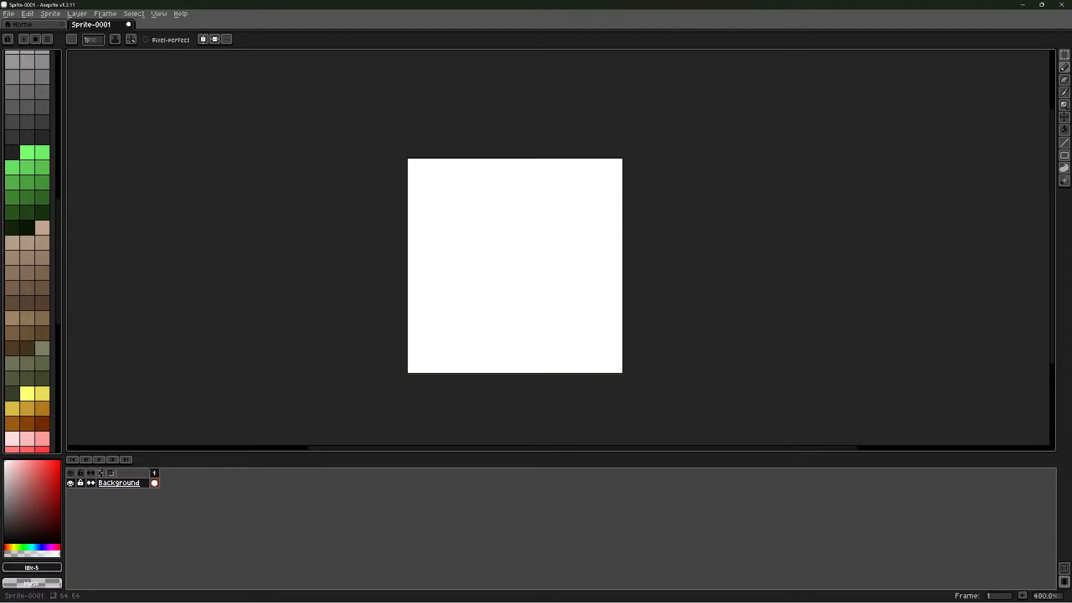
scroll(27, 251, down, 10)
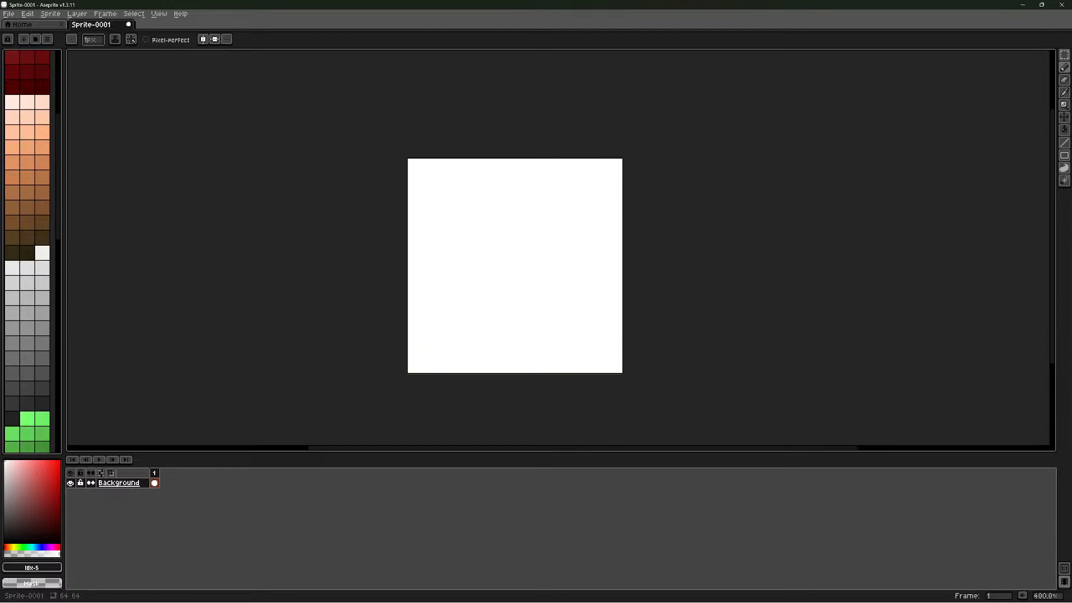
scroll(28, 252, down, 10)
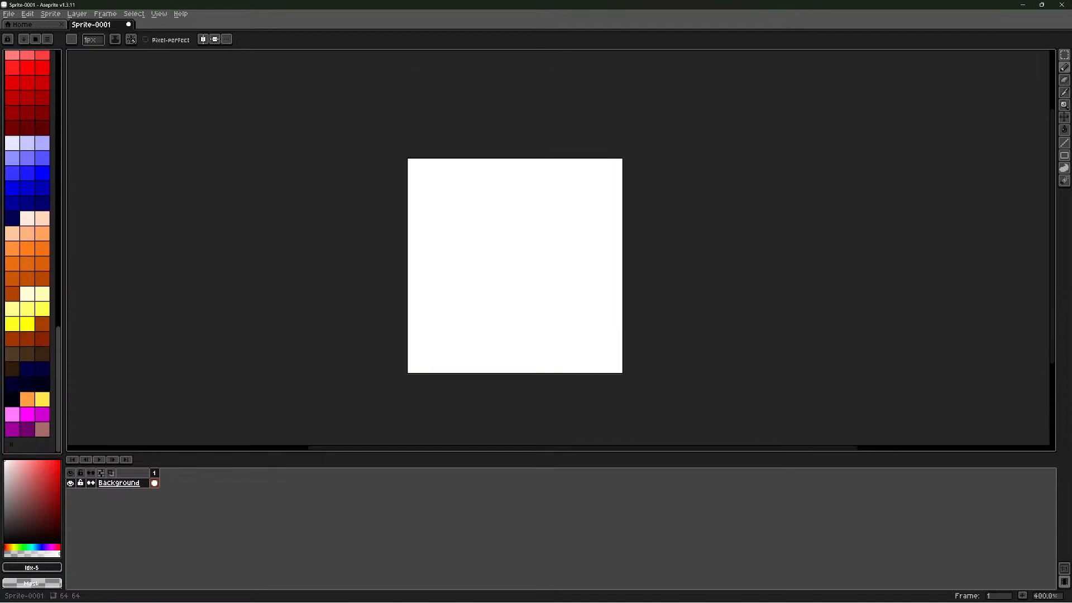
Fill the whole white canvas with the dark red-brown at palette index 230 using the Paint Bucket
click(40, 246)
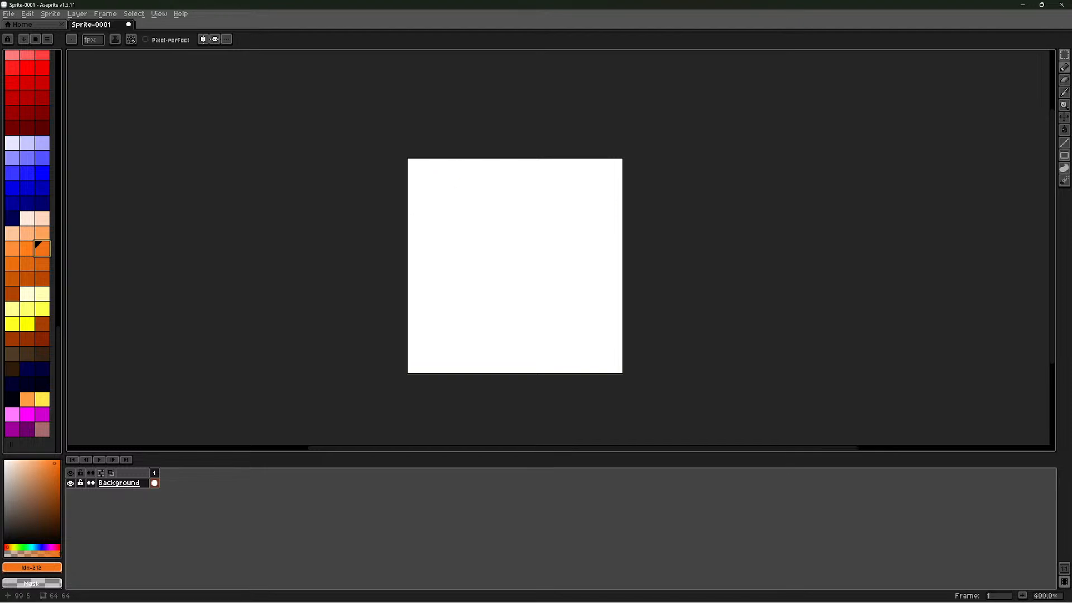
click(42, 339)
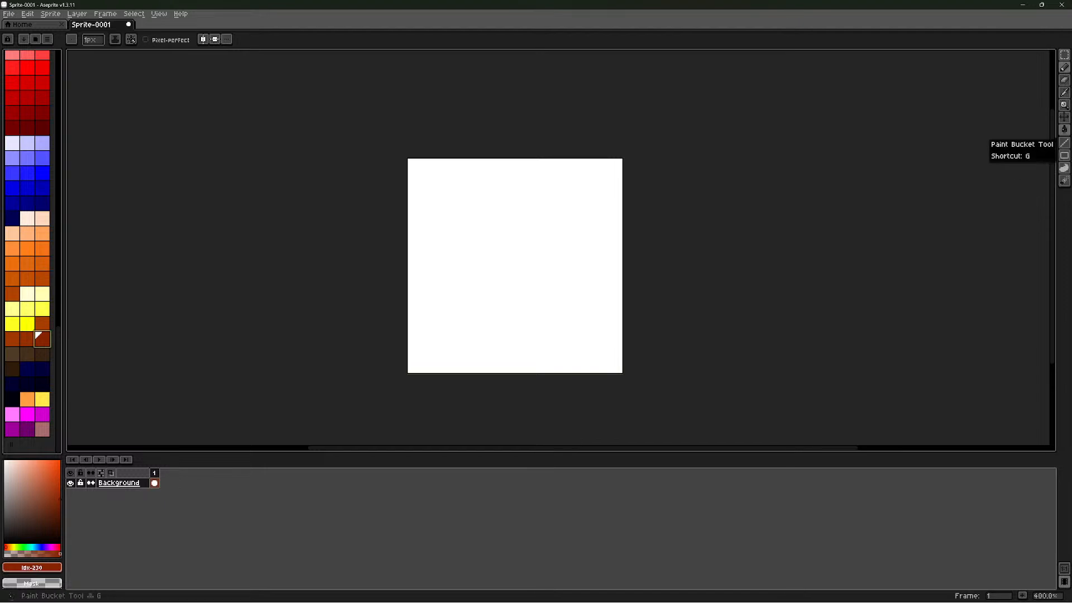
click(1063, 129)
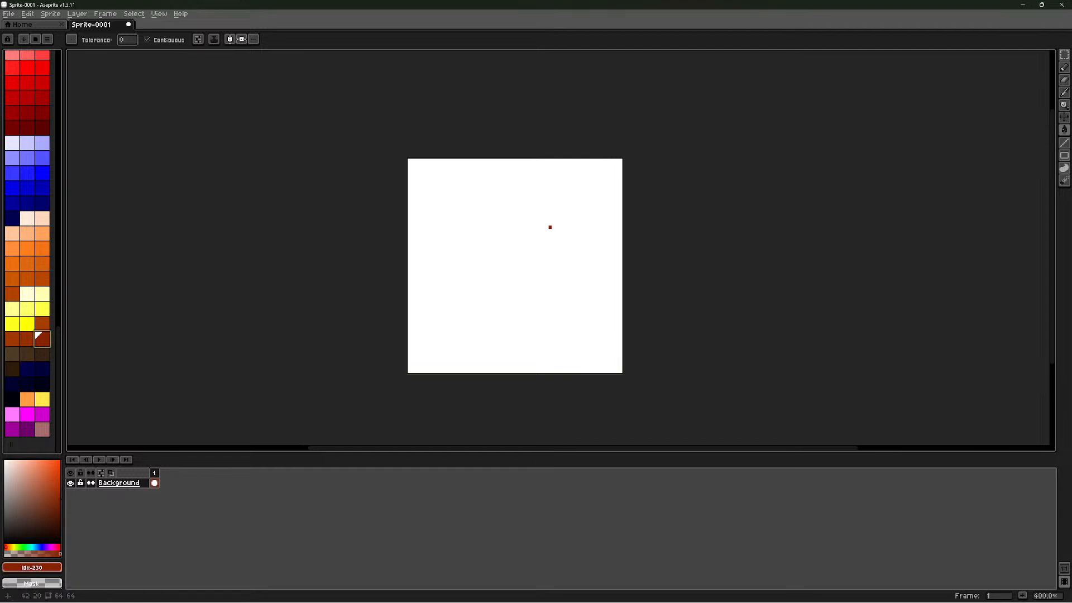
click(550, 227)
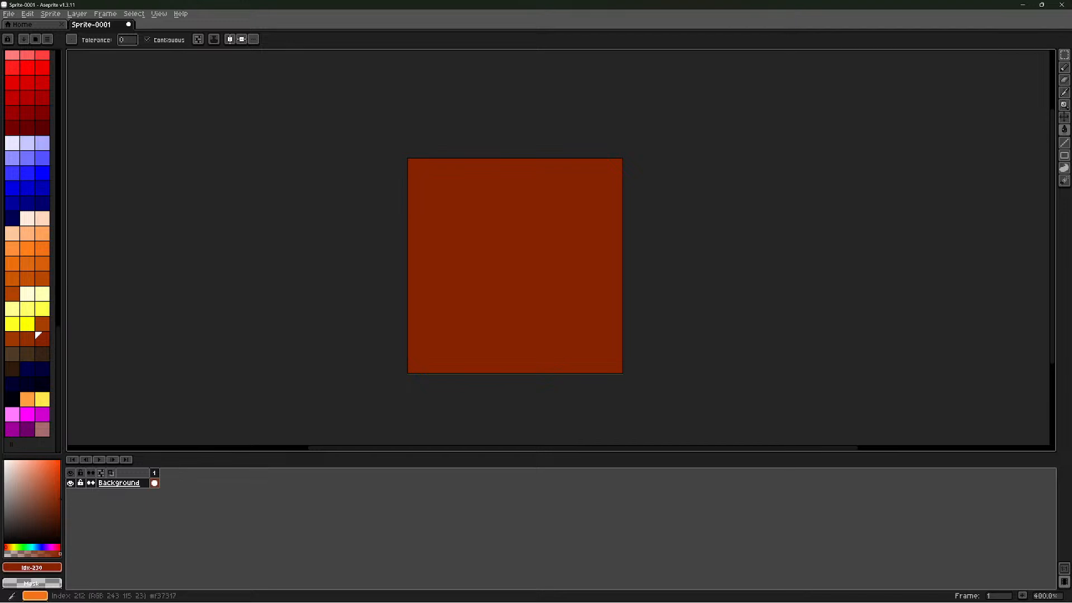
Try filling the canvas with the brown at palette index 139, and undo the fill
scroll(38, 335, up, 3)
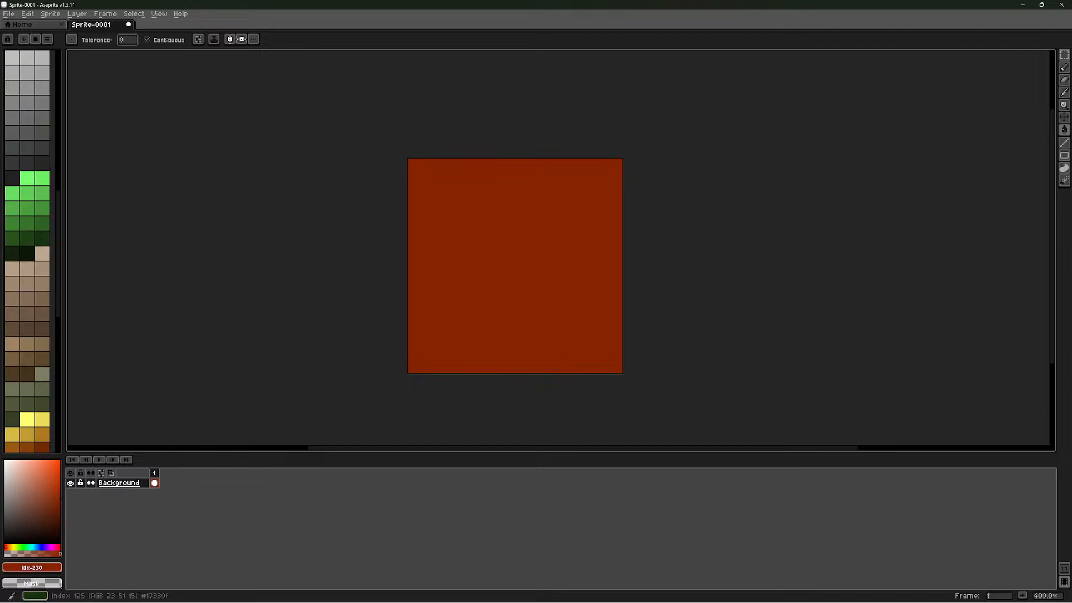
scroll(28, 251, down, 3)
scroll(28, 252, down, 3)
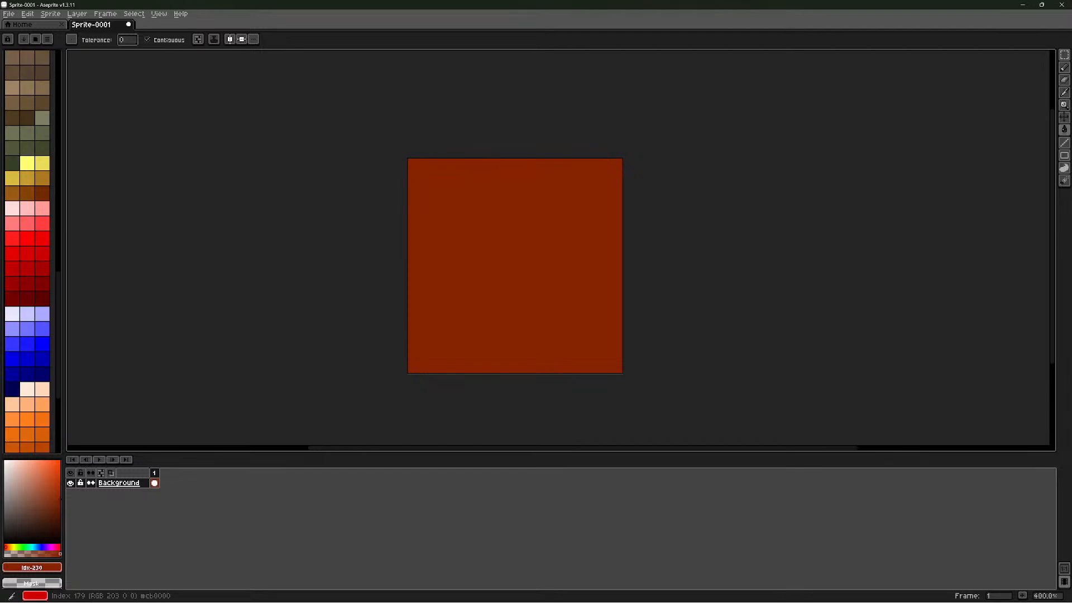
scroll(28, 223, up, 3)
click(21, 180)
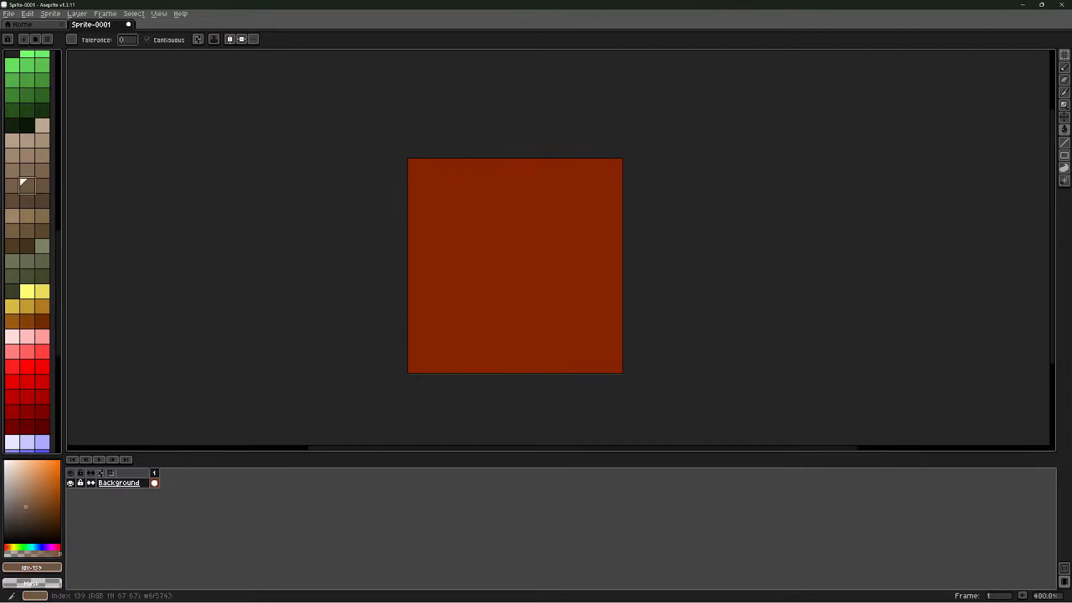
click(433, 237)
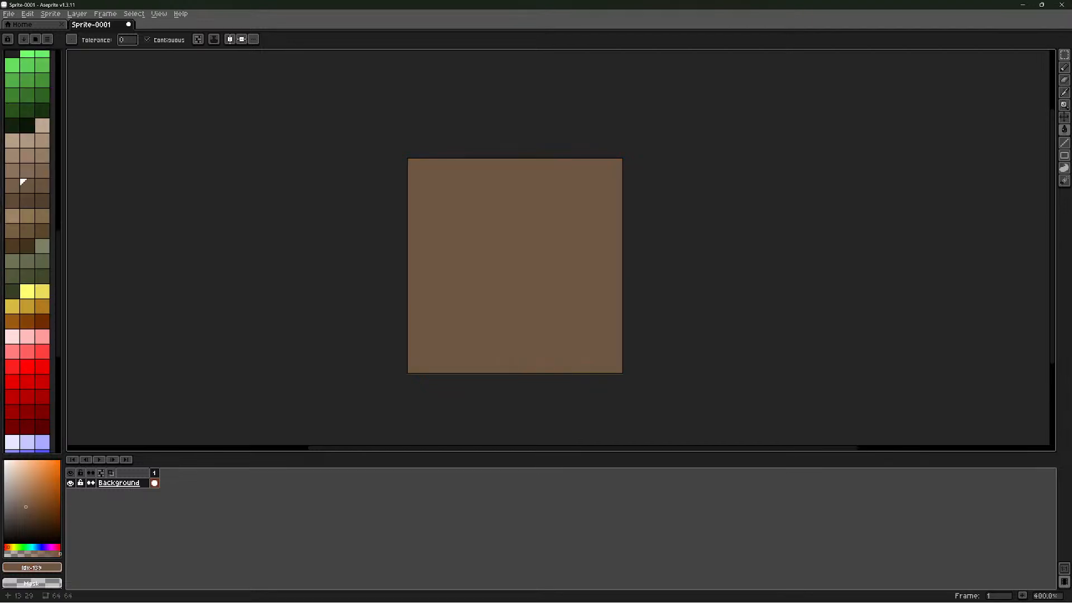
key(ctrl+z)
Try freehand Pencil strokes in brown on the red-brown canvas, undoing each one
key(b)
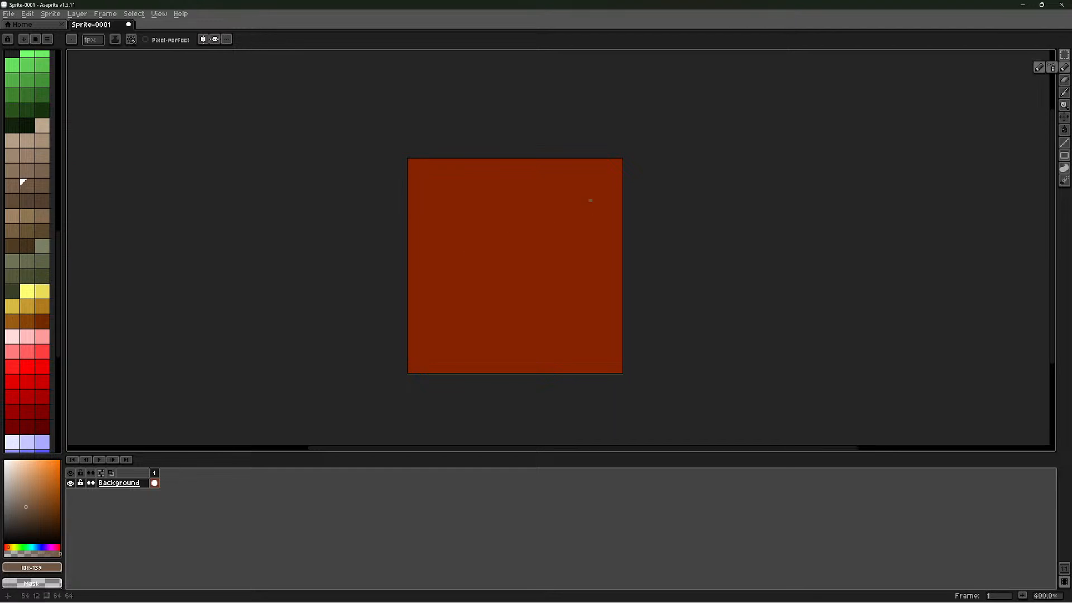
mouse_move(513, 207)
mouse_down()
mouse_move(478, 261)
mouse_move(508, 200)
mouse_up()
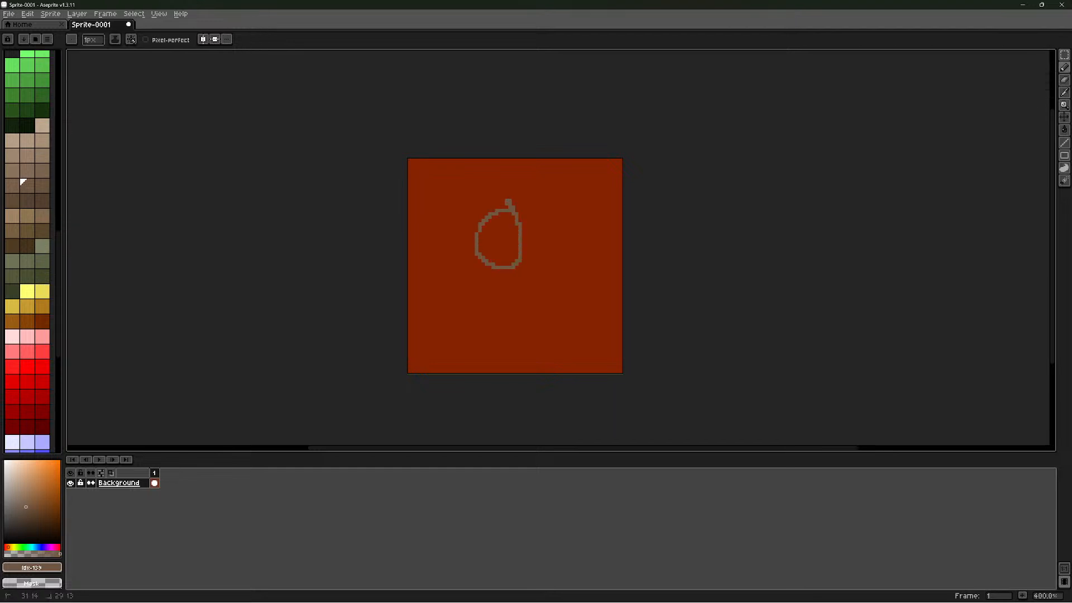
key(ctrl+z)
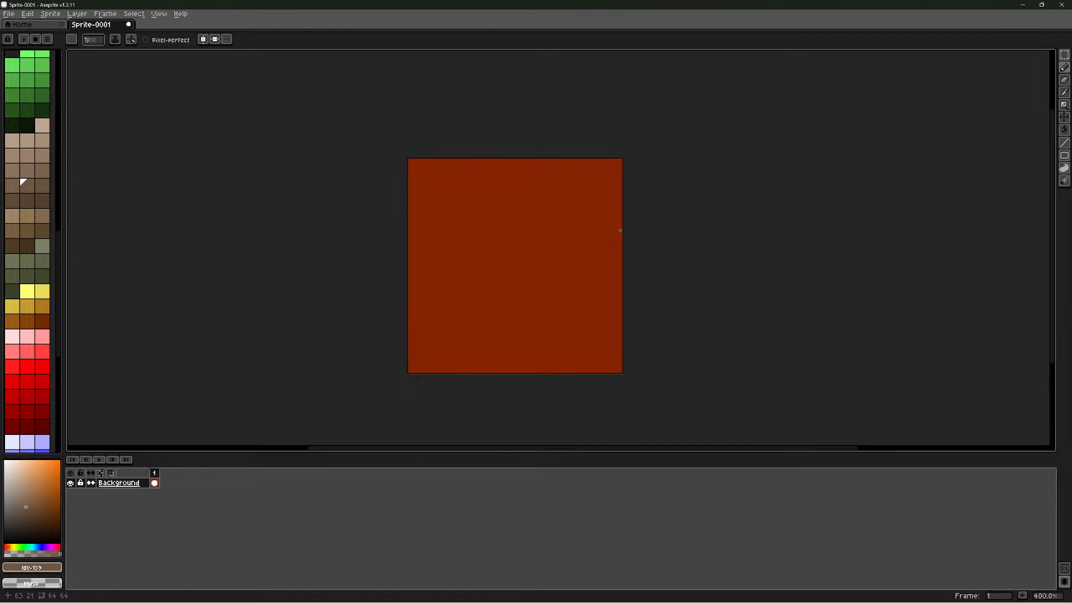
mouse_move(620, 230)
mouse_down()
mouse_move(576, 233)
mouse_move(553, 319)
mouse_up()
key(ctrl+z)
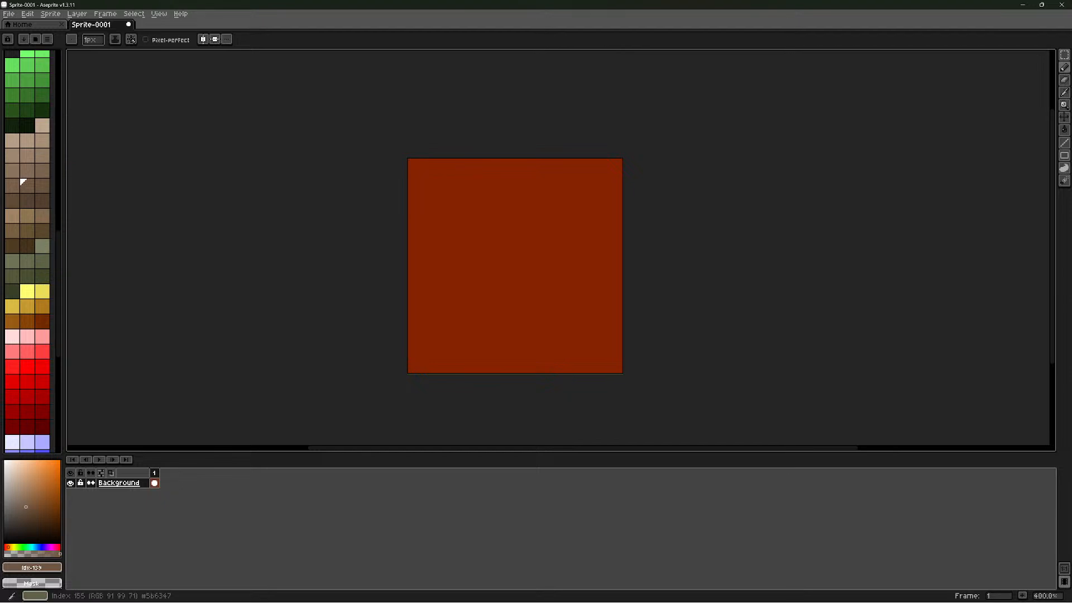
Browse the palette and compare its brown, olive and red swatches as possible foreground colours
scroll(42, 143, down, 3)
scroll(23, 139, down, 15)
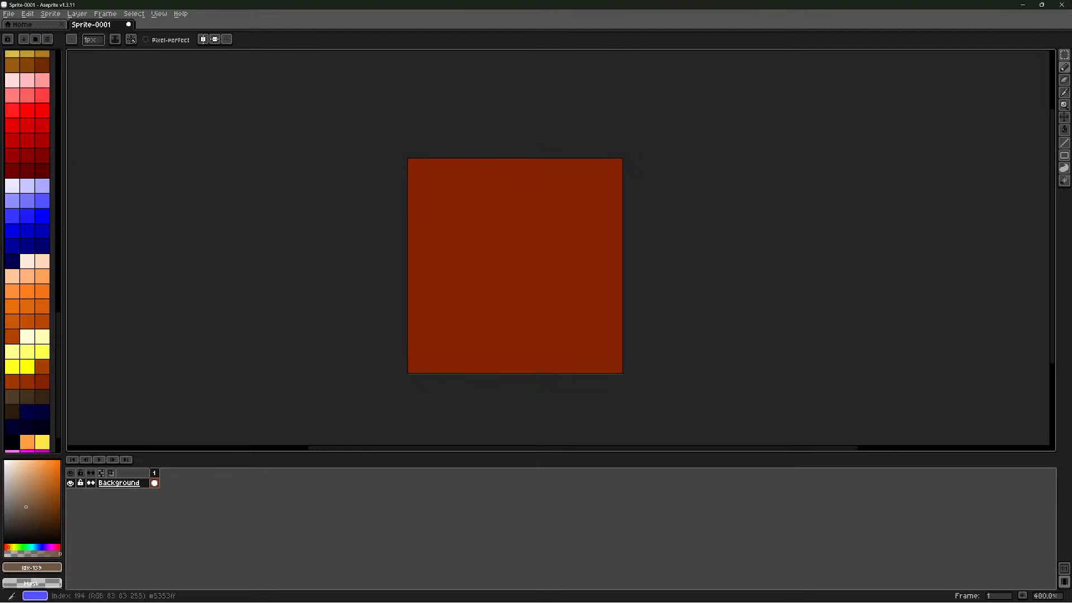
scroll(22, 140, up, 7)
scroll(23, 134, up, 12)
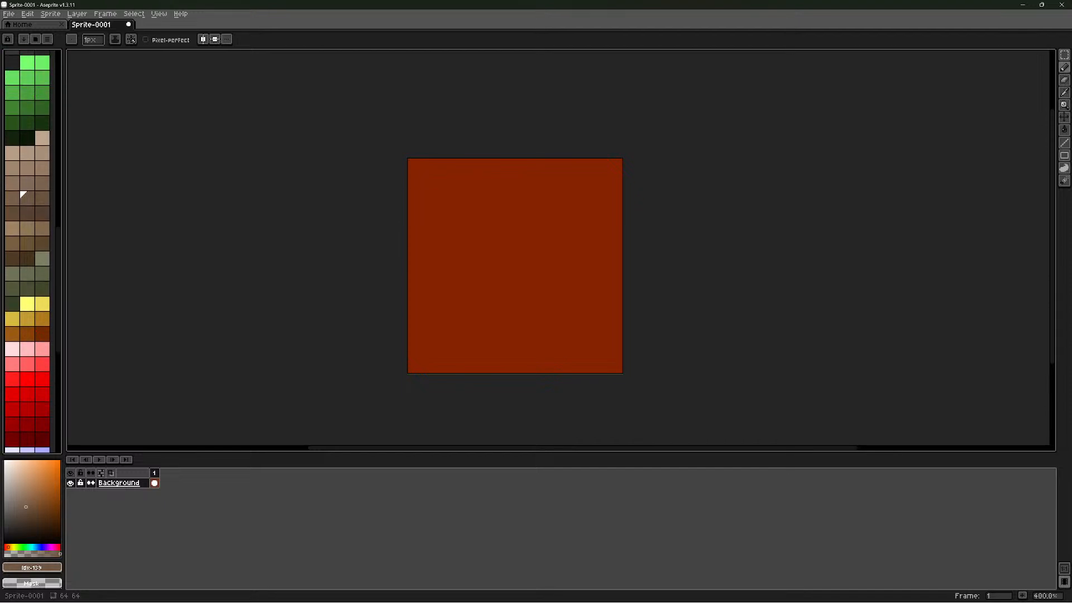
scroll(27, 223, up, 3)
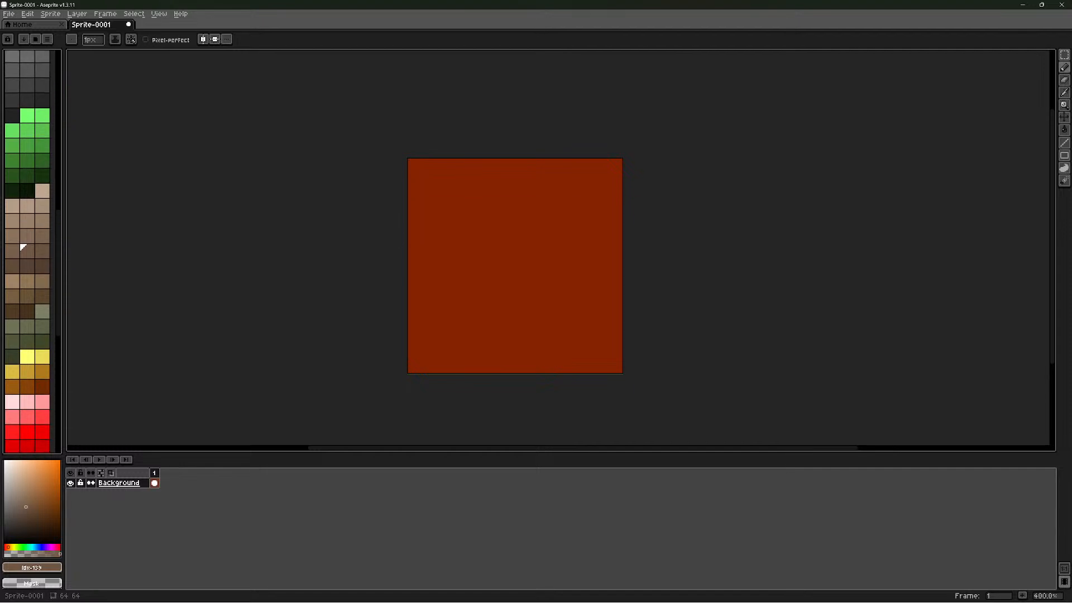
scroll(23, 246, down, 5)
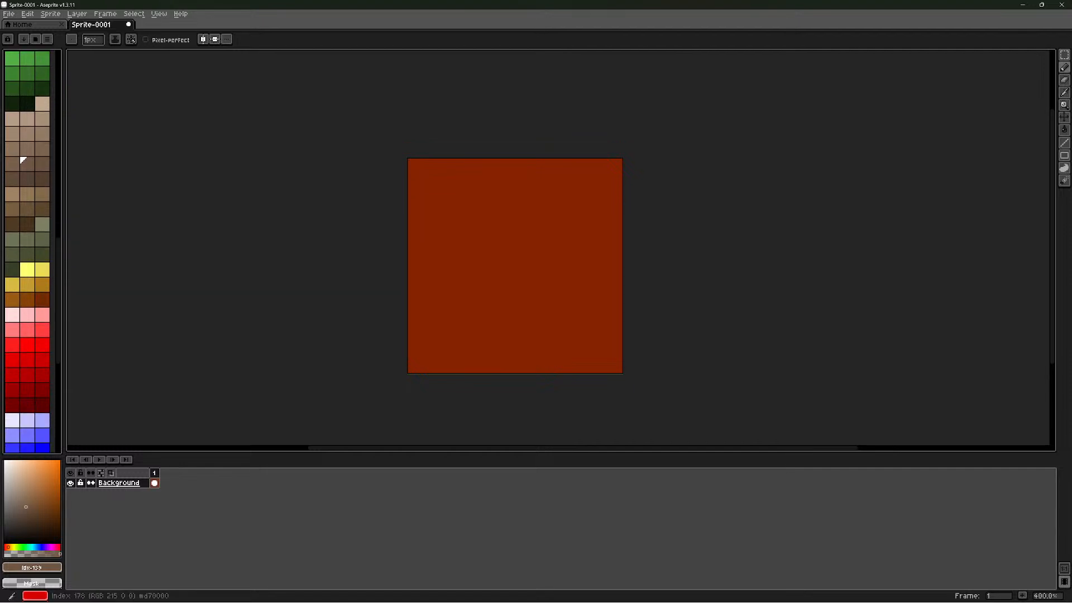
click(25, 359)
click(26, 239)
click(26, 329)
click(26, 239)
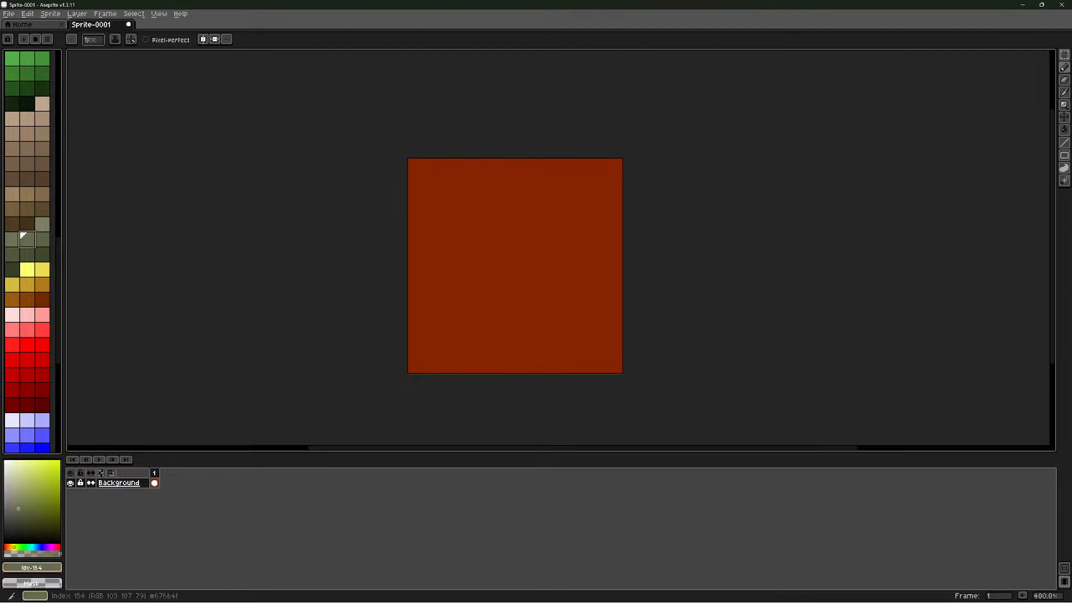
click(26, 344)
click(27, 373)
click(26, 208)
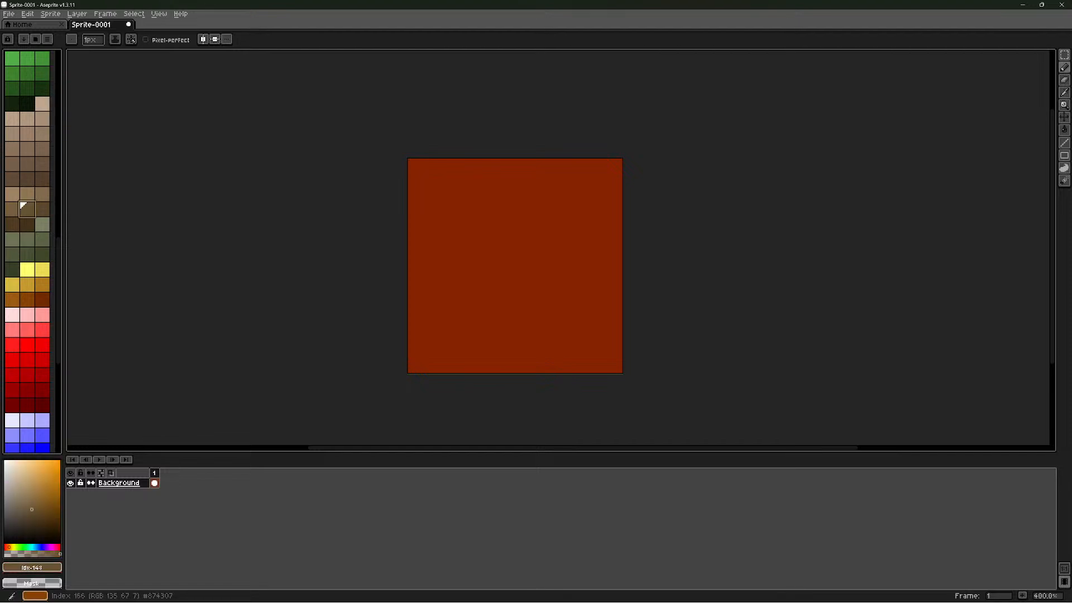
Compare the light, medium and dark shades of the palette's orange ramp as foreground colours
scroll(33, 205, down, 7)
scroll(33, 246, down, 2)
click(27, 312)
click(27, 327)
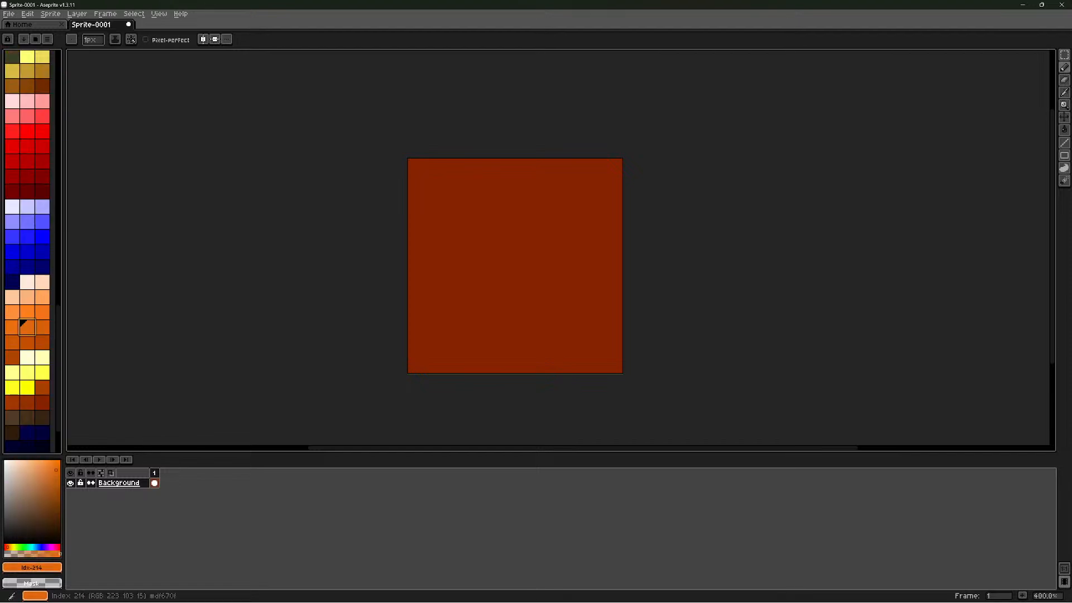
scroll(26, 251, up, 2)
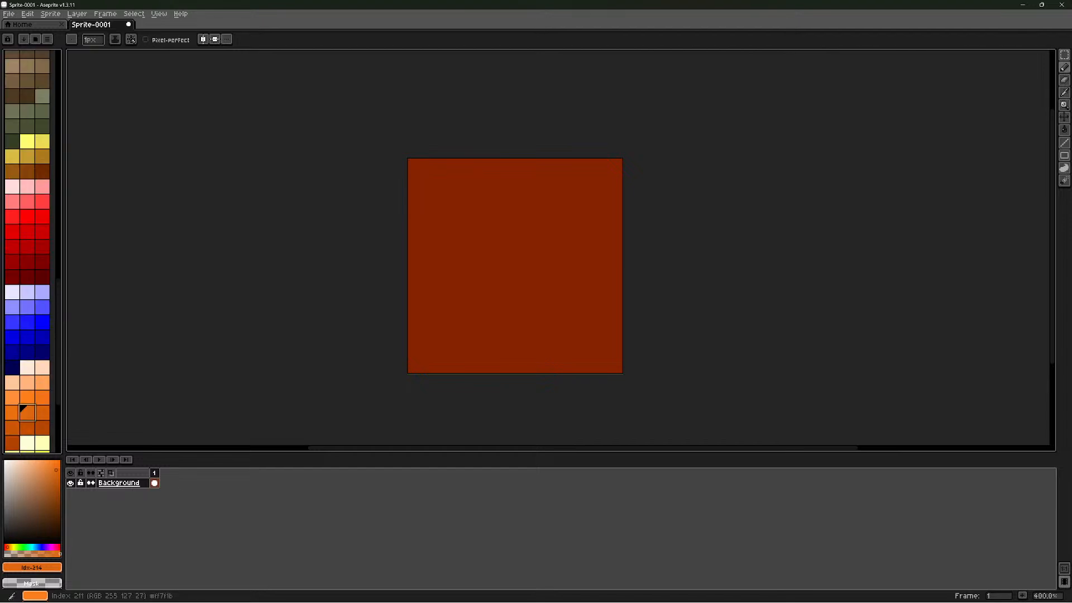
scroll(27, 251, up, 1)
scroll(27, 251, down, 2)
scroll(27, 262, down, 2)
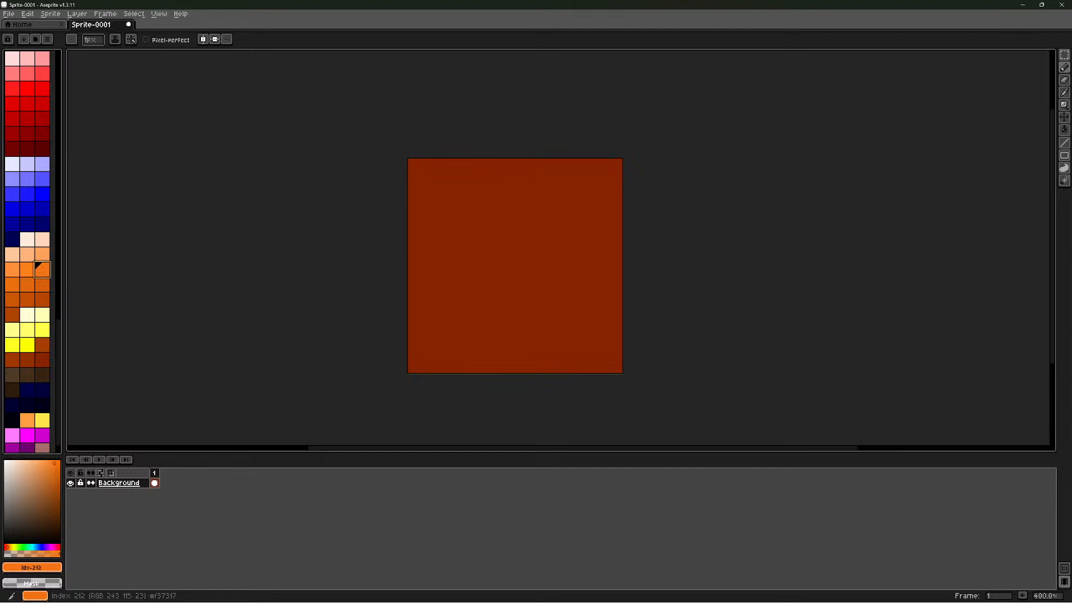
click(27, 299)
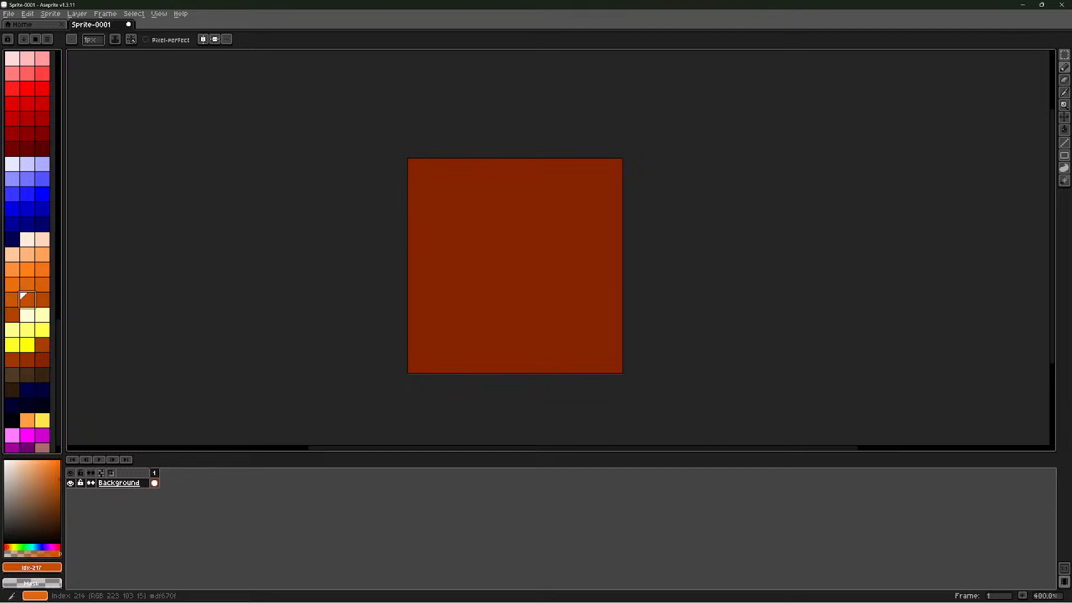
click(27, 285)
click(26, 270)
click(27, 255)
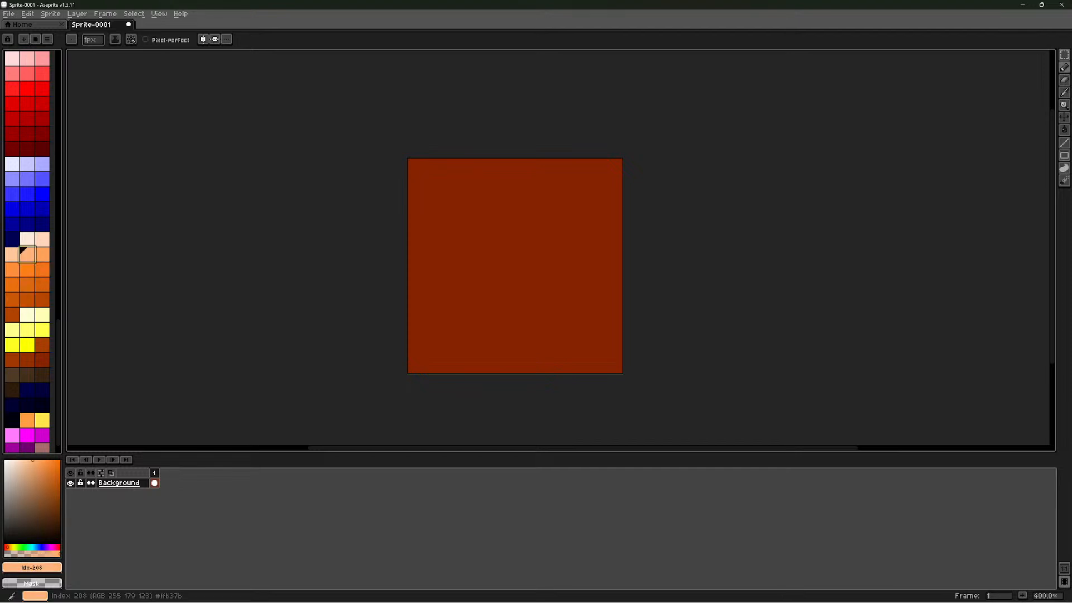
click(27, 284)
click(27, 299)
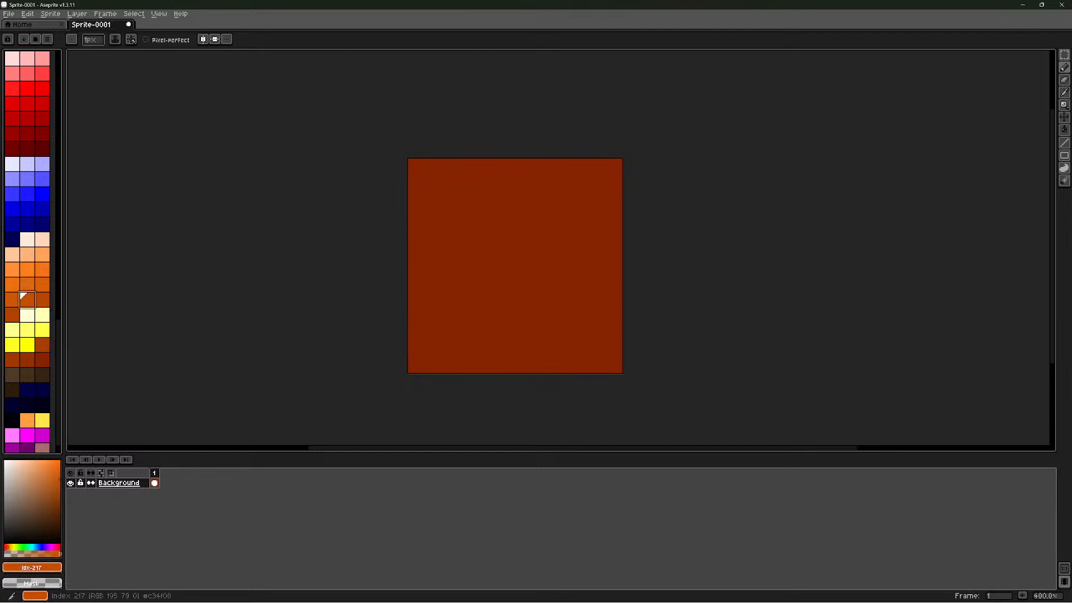
Fill the whole canvas with the dark orange at palette index 217 using the Paint Bucket
scroll(26, 252, down, 1)
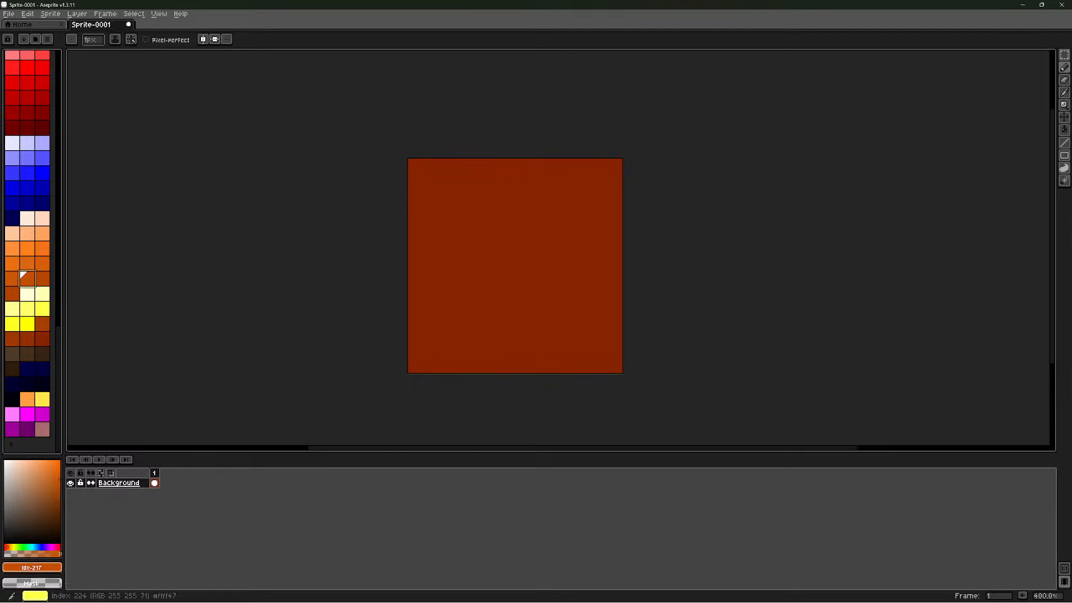
click(42, 339)
click(27, 279)
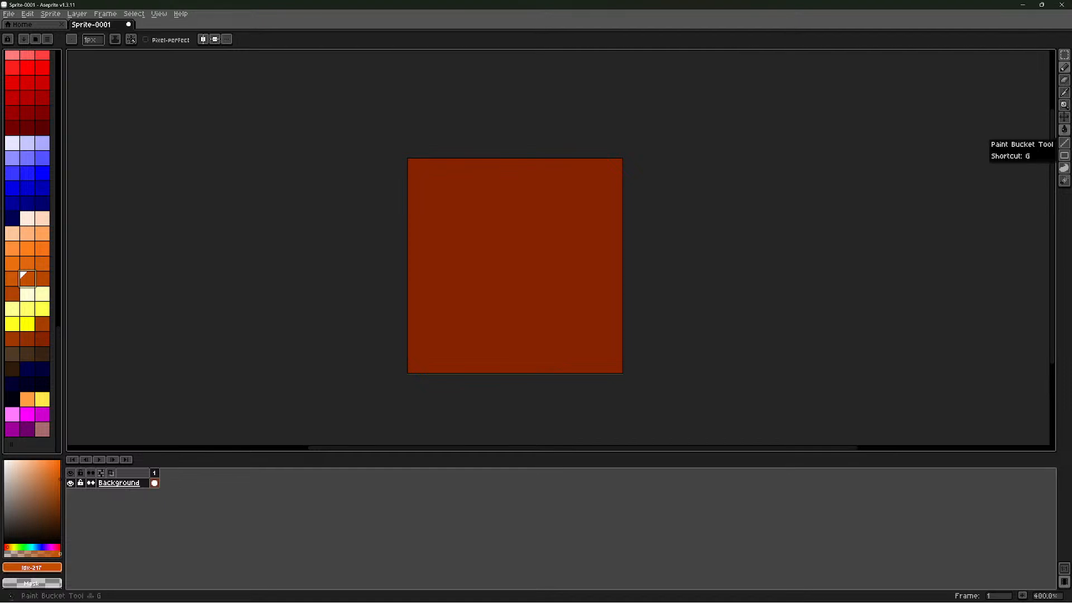
click(1063, 129)
click(540, 224)
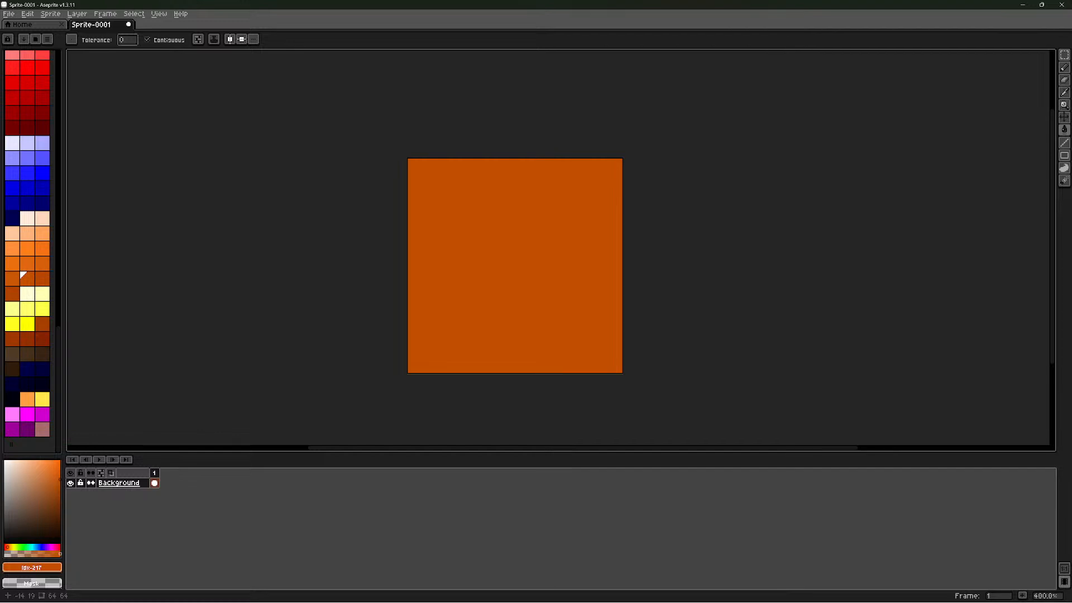
Choose the bright orange at palette index 211 and try it as a full-canvas fill, undoing the fill
click(22, 246)
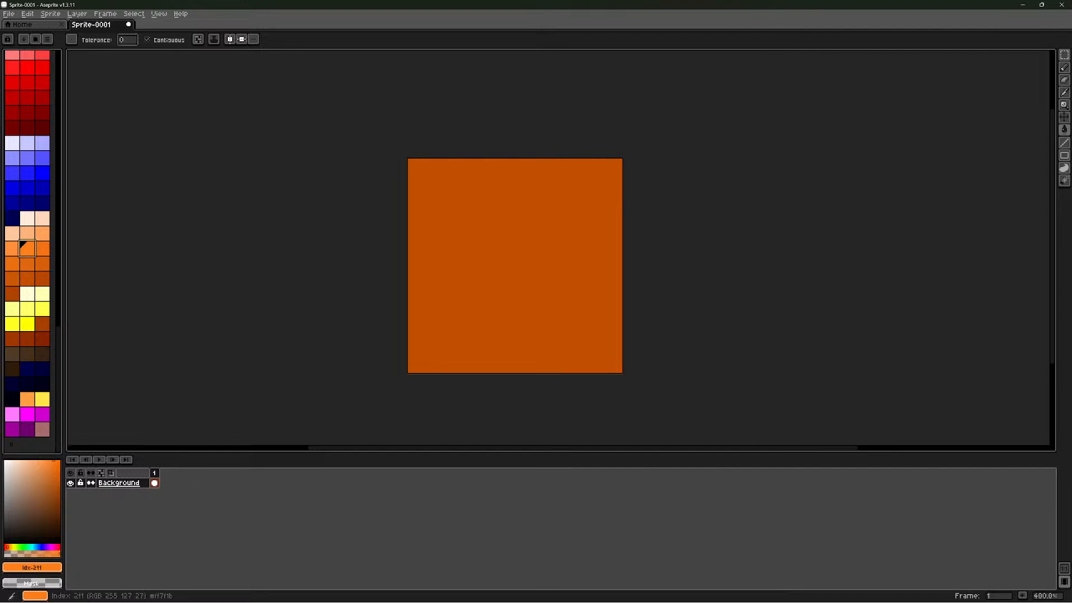
click(43, 233)
click(27, 233)
click(43, 233)
click(27, 249)
click(583, 267)
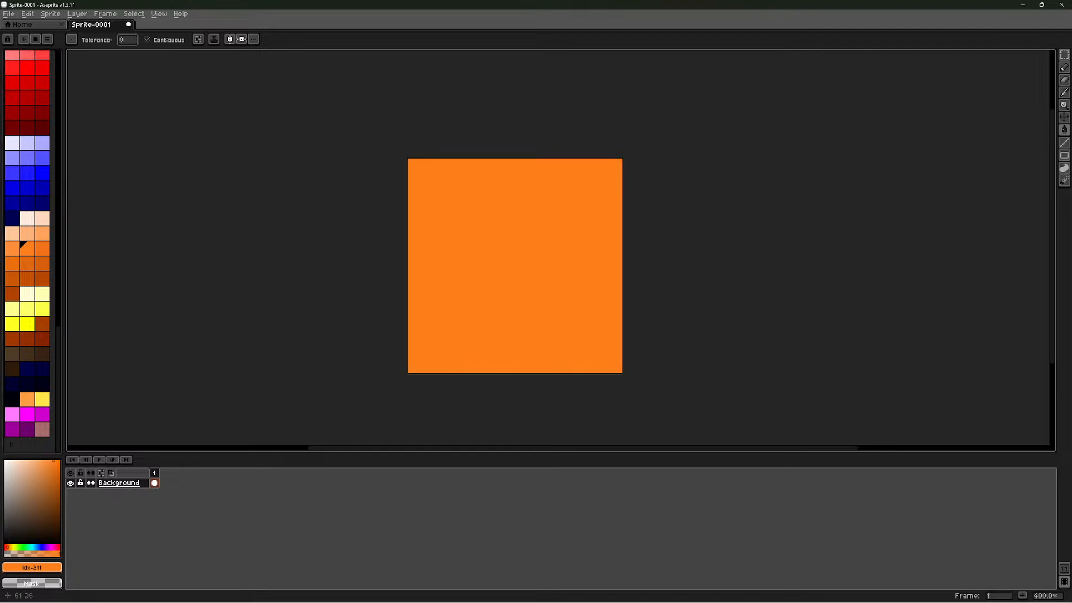
key(ctrl+z)
Try a freehand Pencil curve around the canvas's lower-right corner, then undo it
key(b)
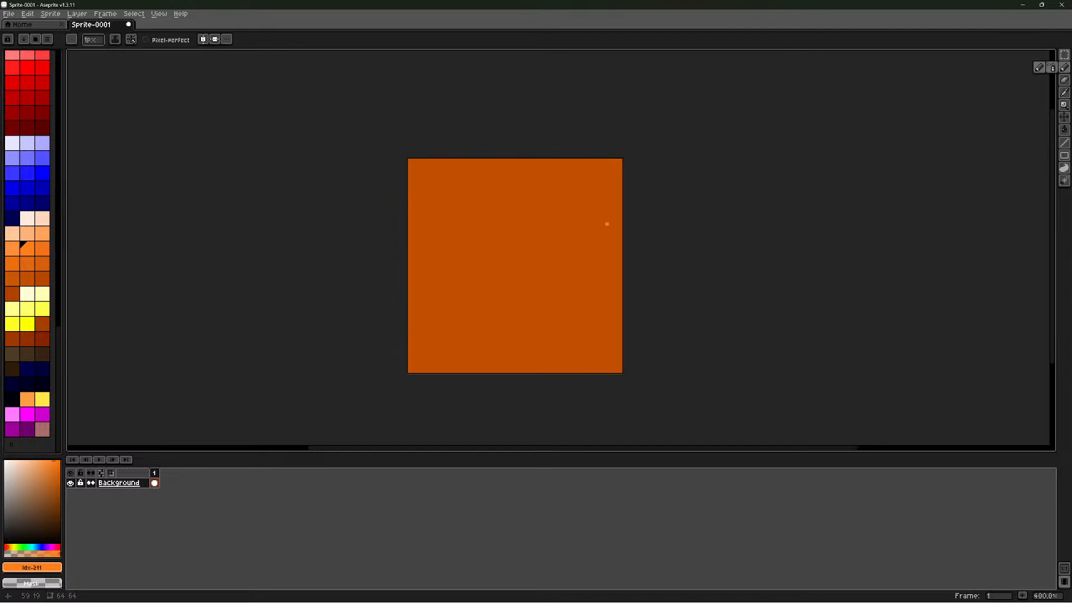
mouse_move(620, 246)
mouse_down()
mouse_move(583, 267)
mouse_move(560, 370)
mouse_up()
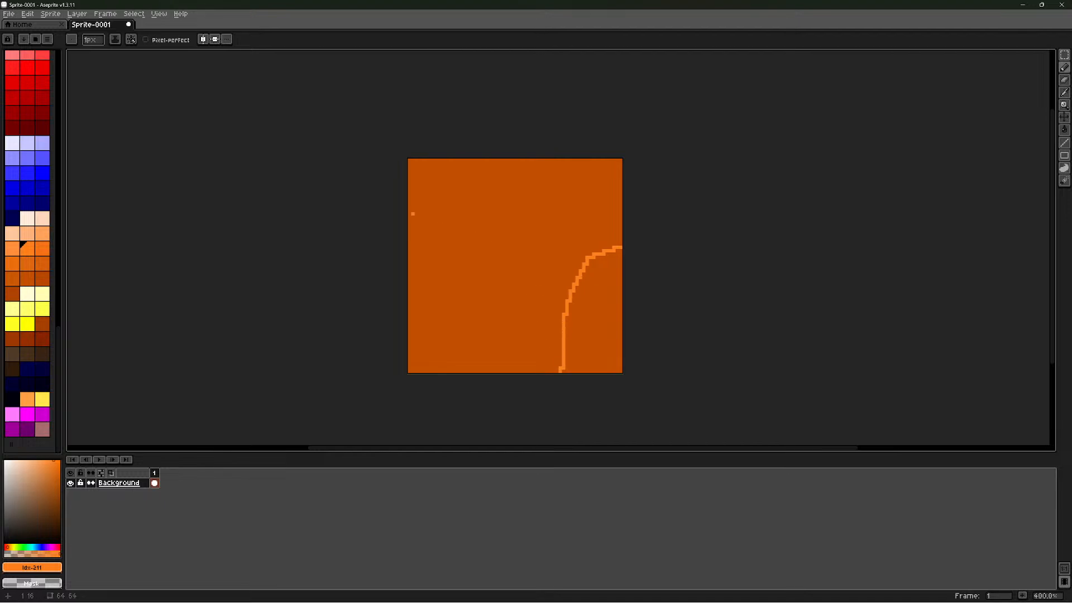
key(ctrl+z)
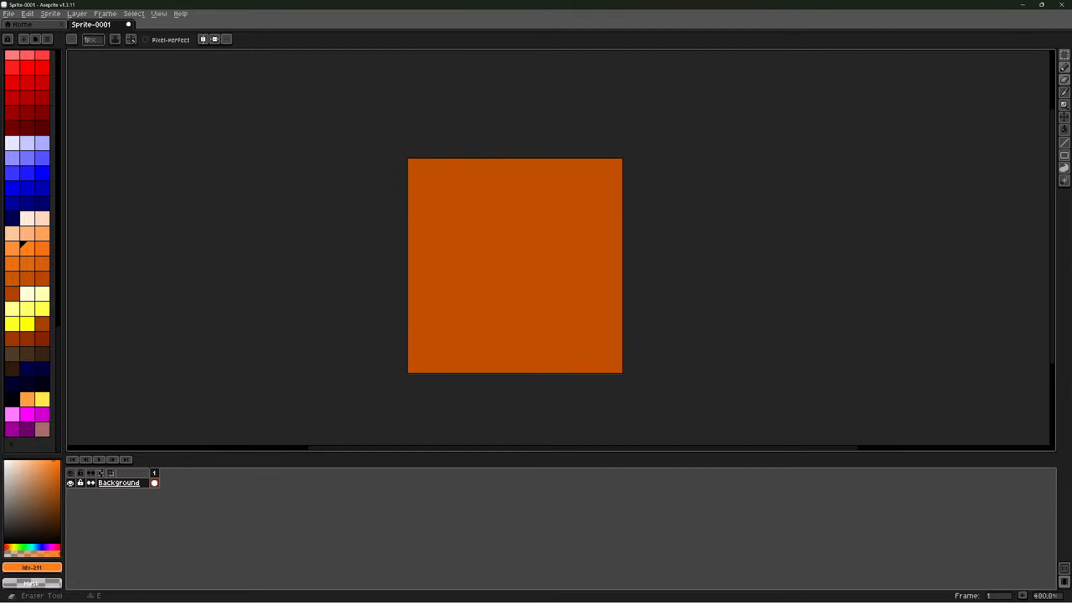
Draw four separate outlines with the Rectangle tool: canvas lower-right corner, upper-left corner, upper-right corner, and a narrow one along the lower edge
click(1064, 55)
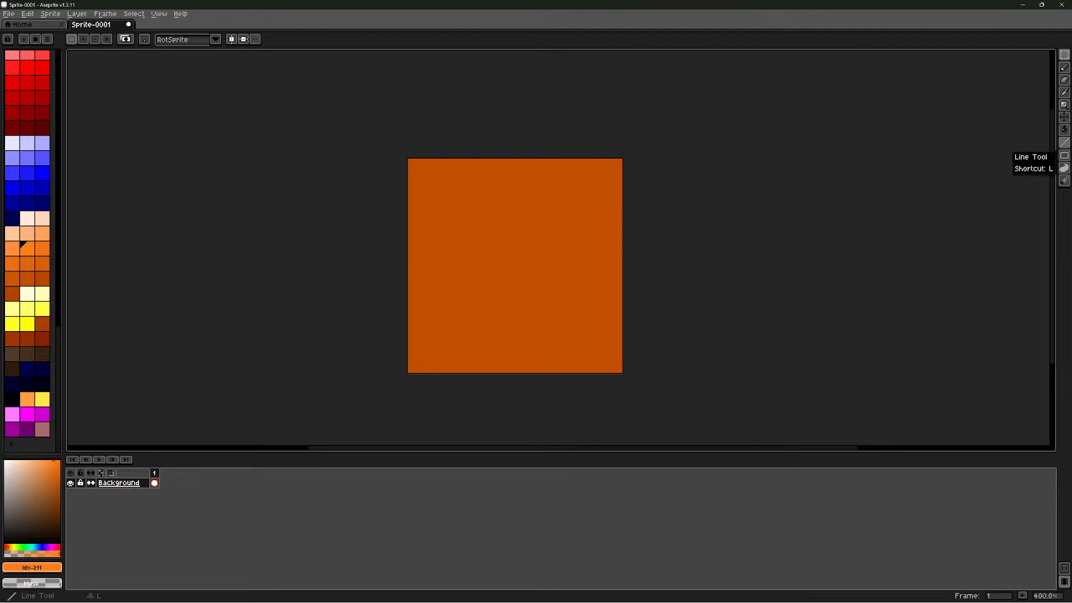
click(1064, 155)
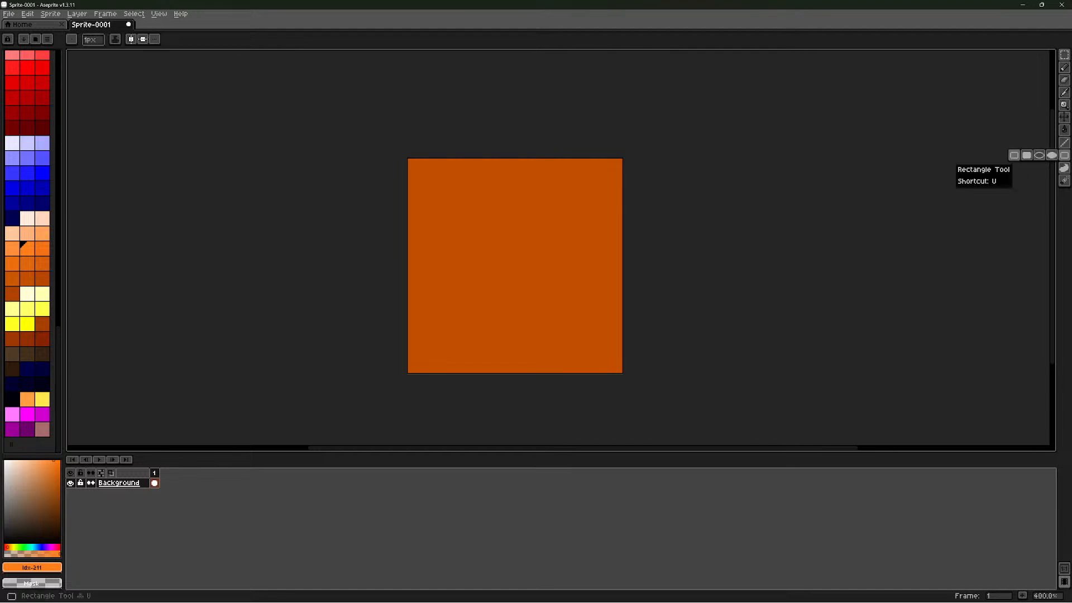
drag(622, 252, 553, 372)
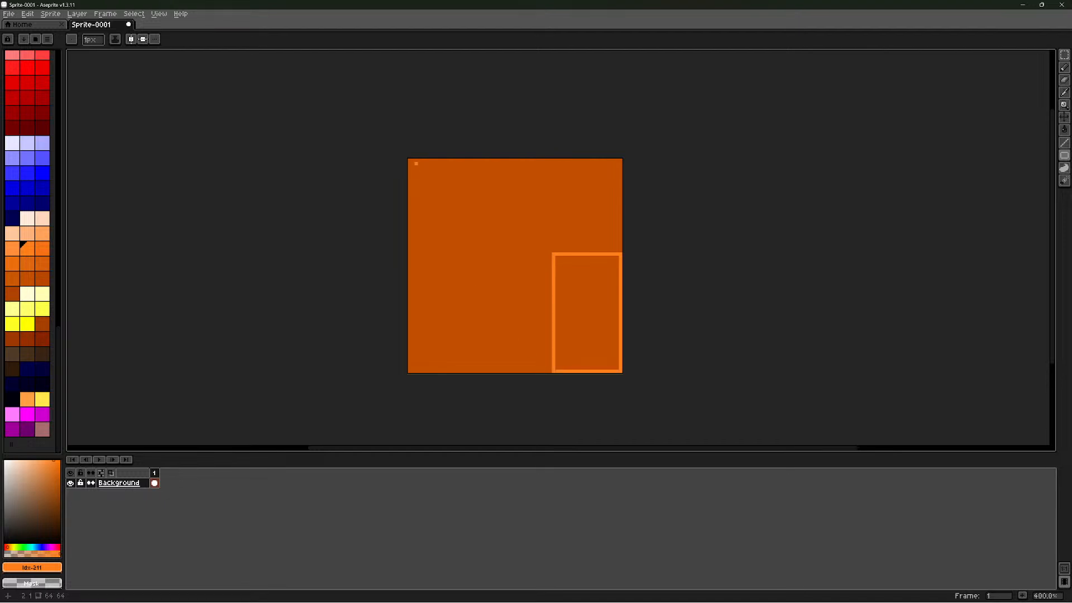
drag(409, 160, 456, 264)
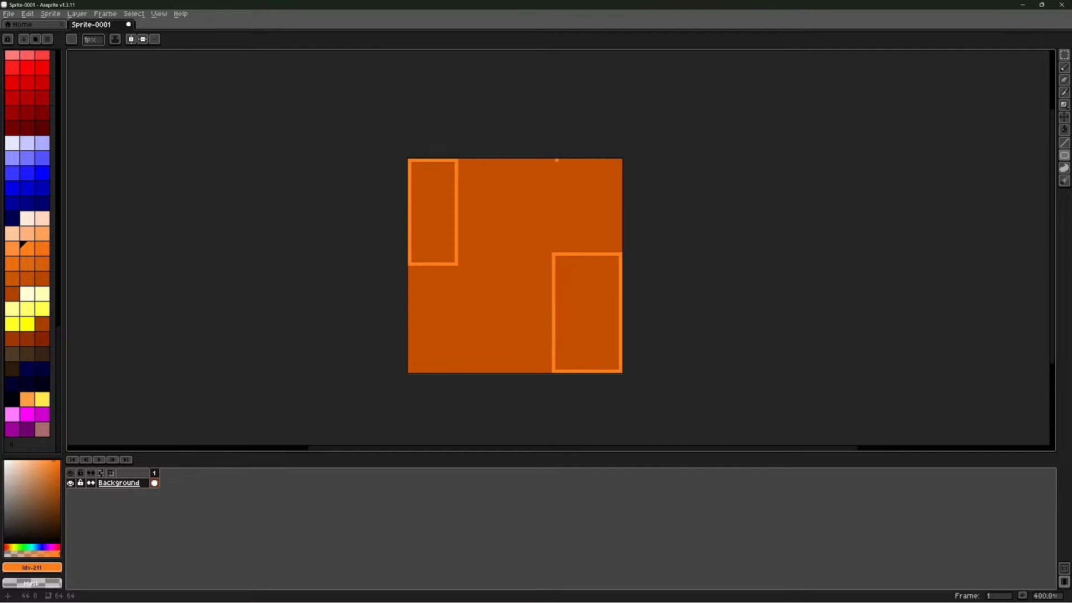
drag(553, 160, 620, 204)
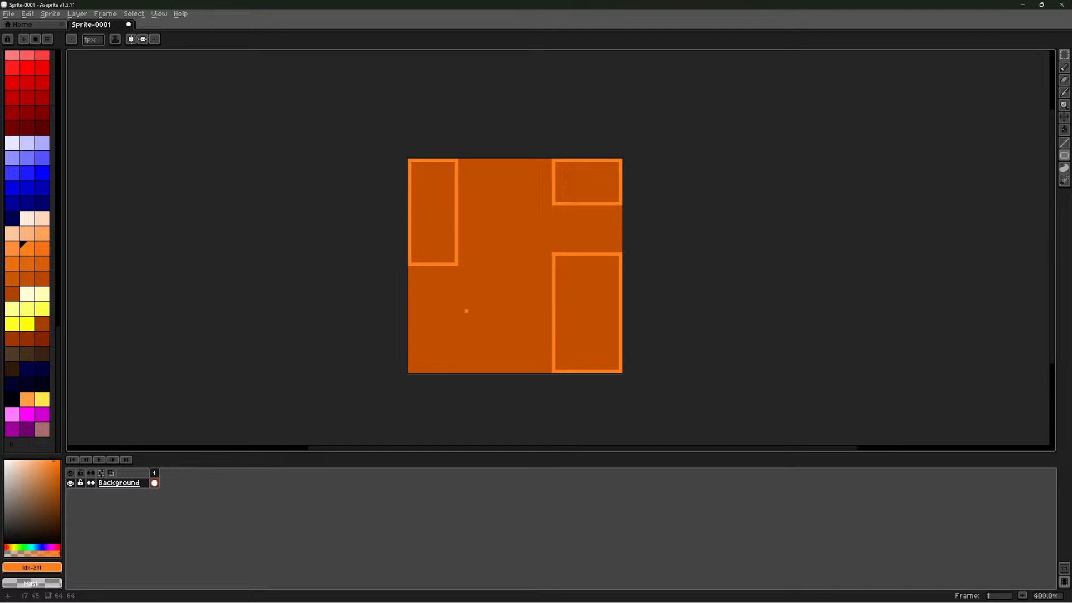
drag(460, 277, 494, 371)
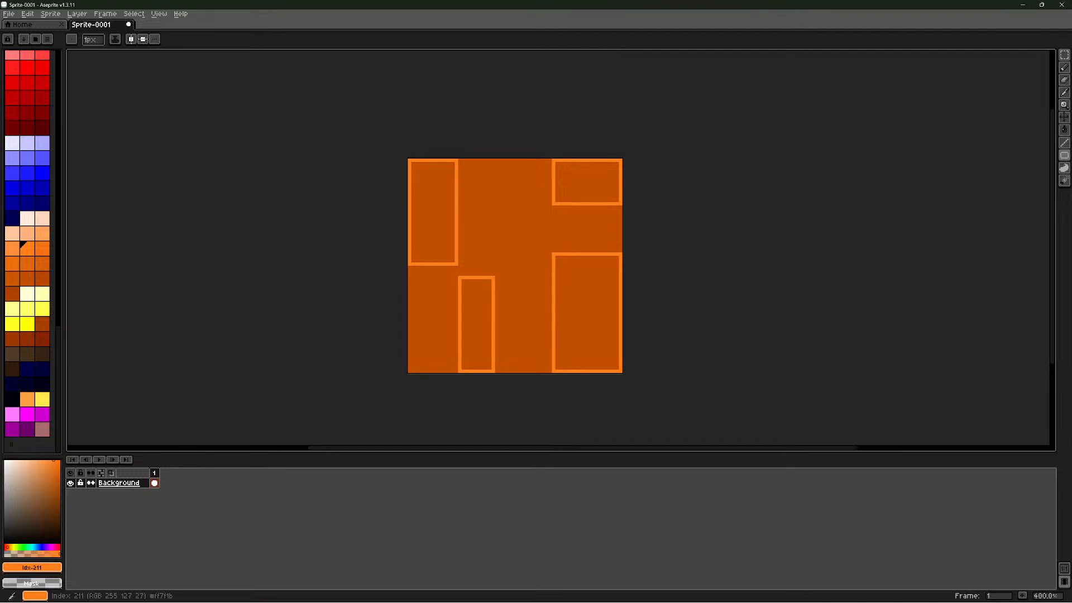
Try filling the upper-left rectangle with the light orange at palette index 209 using the Paint Bucket, and undo it
click(38, 230)
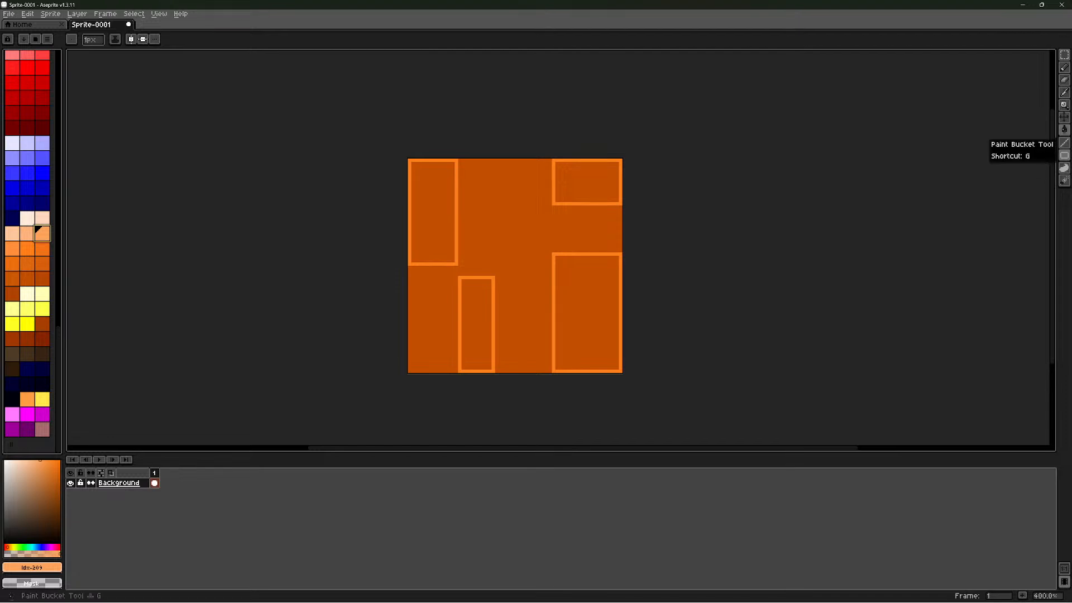
click(1063, 129)
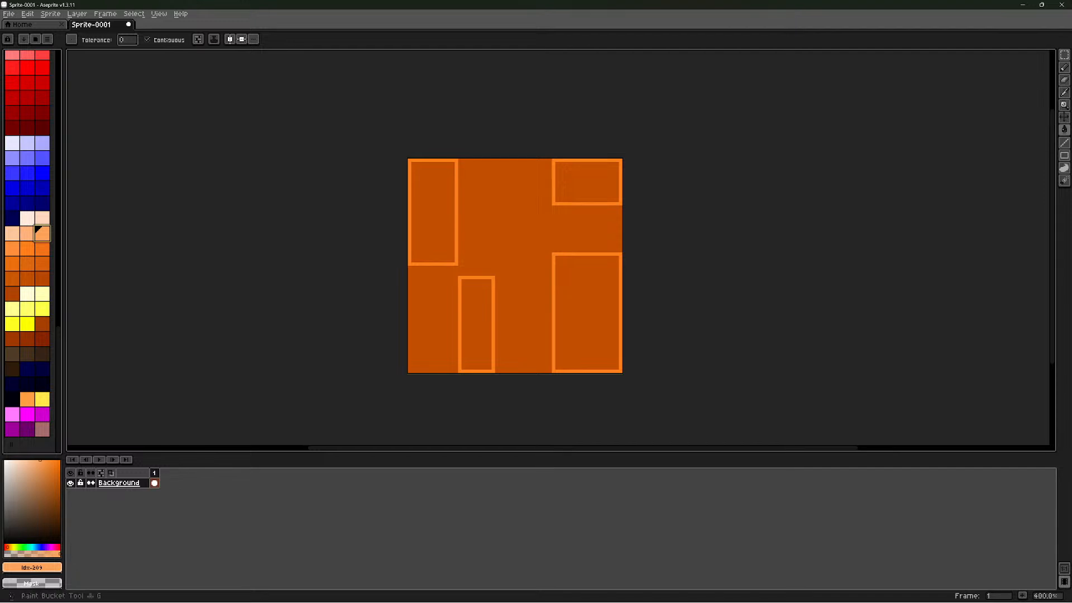
click(418, 193)
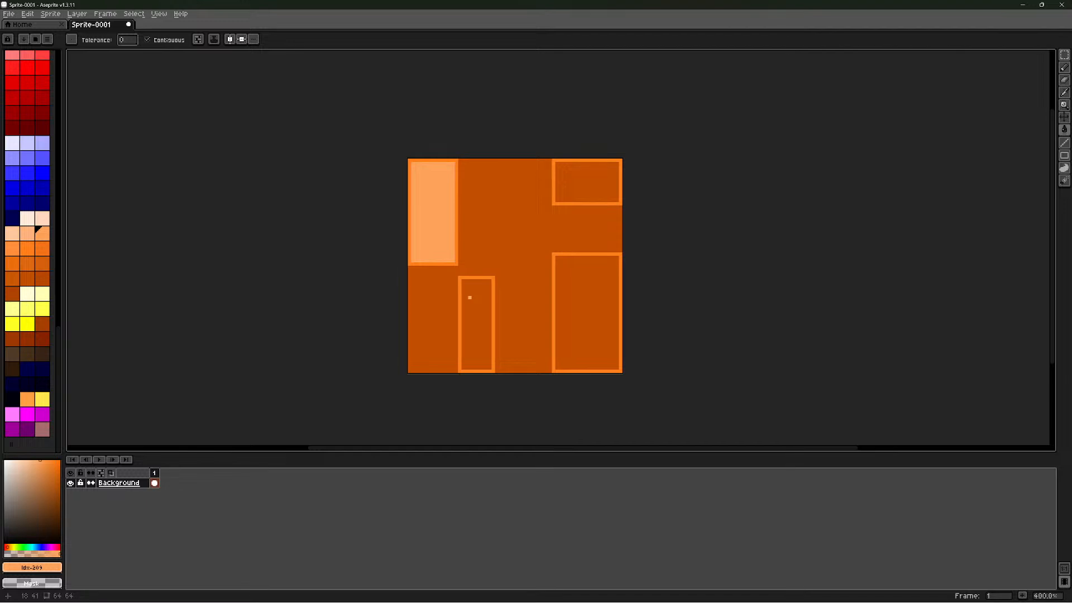
key(ctrl+z)
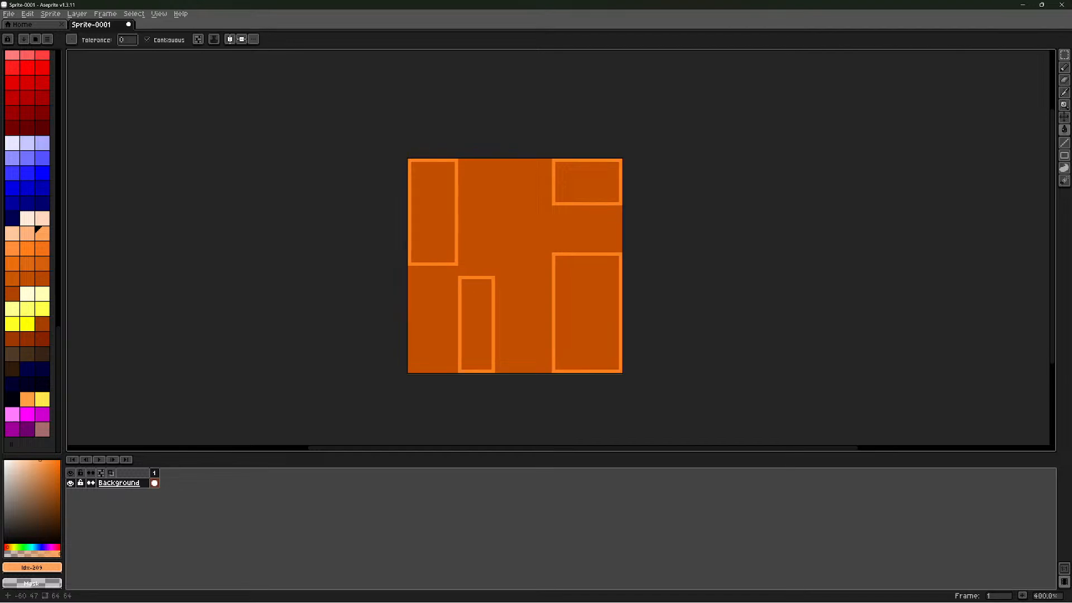
Fill all four outlined rectangles with the bright orange at palette index 211 using the Paint Bucket
click(27, 249)
click(439, 228)
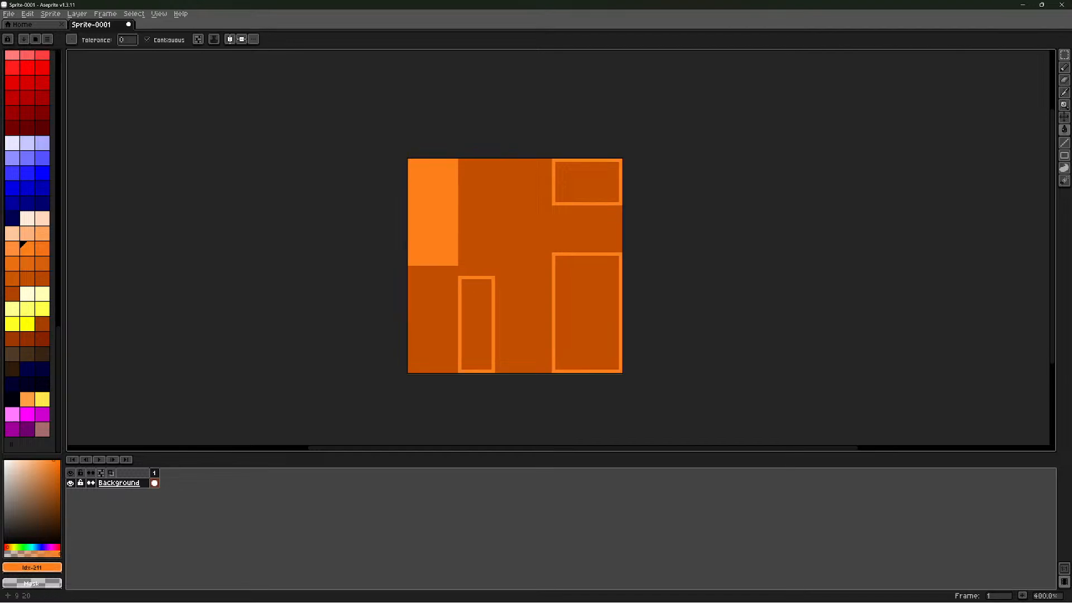
click(472, 308)
click(586, 313)
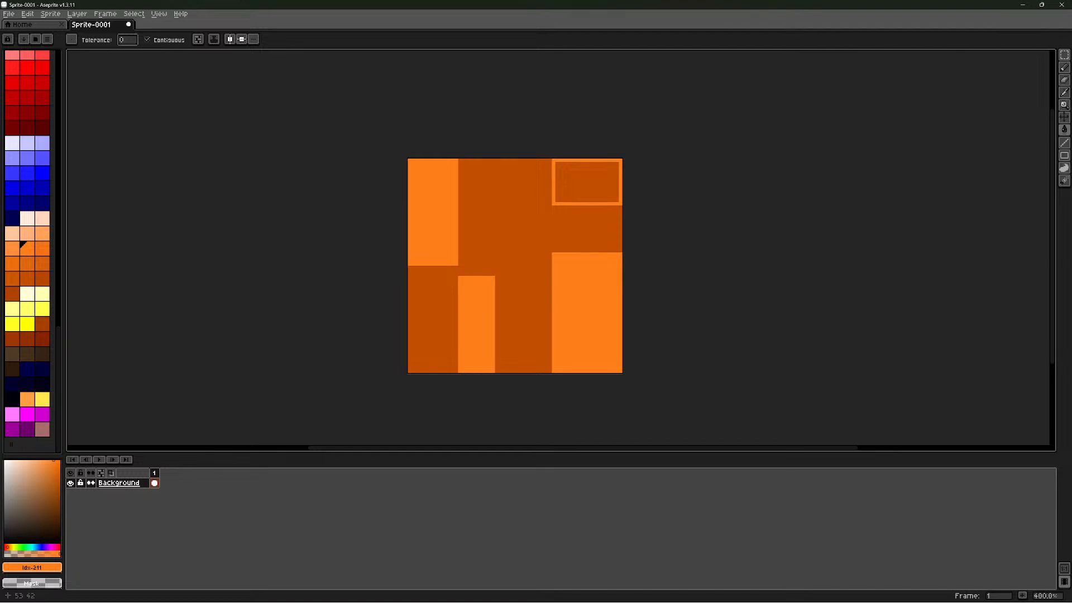
click(586, 182)
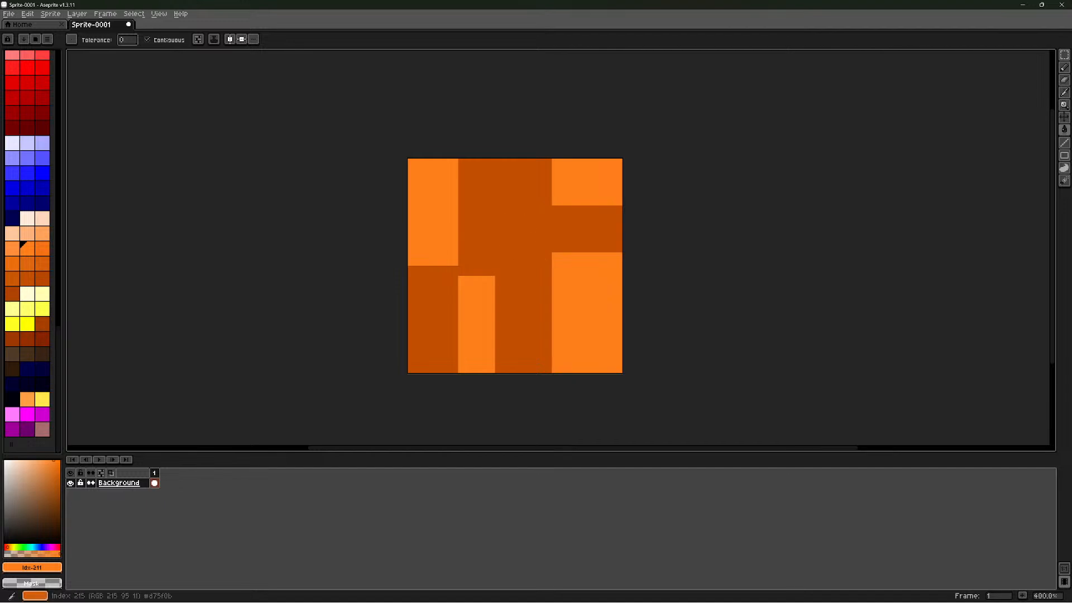
Choose the pale orange at palette index 208 and try it as a fill on the upper-left rectangle, undoing the fill
click(27, 234)
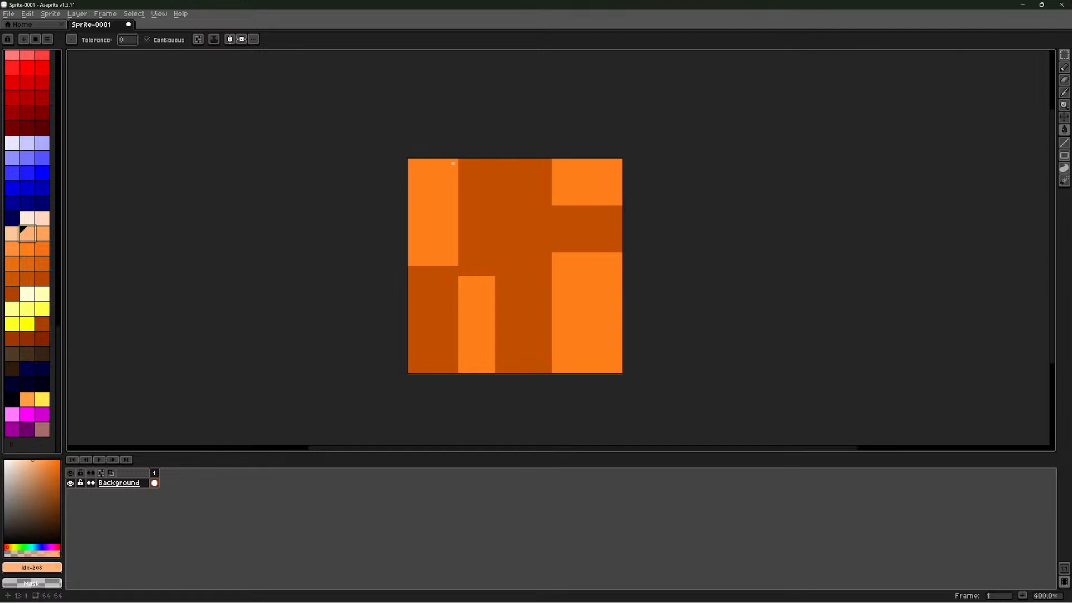
click(454, 166)
key(ctrl+z)
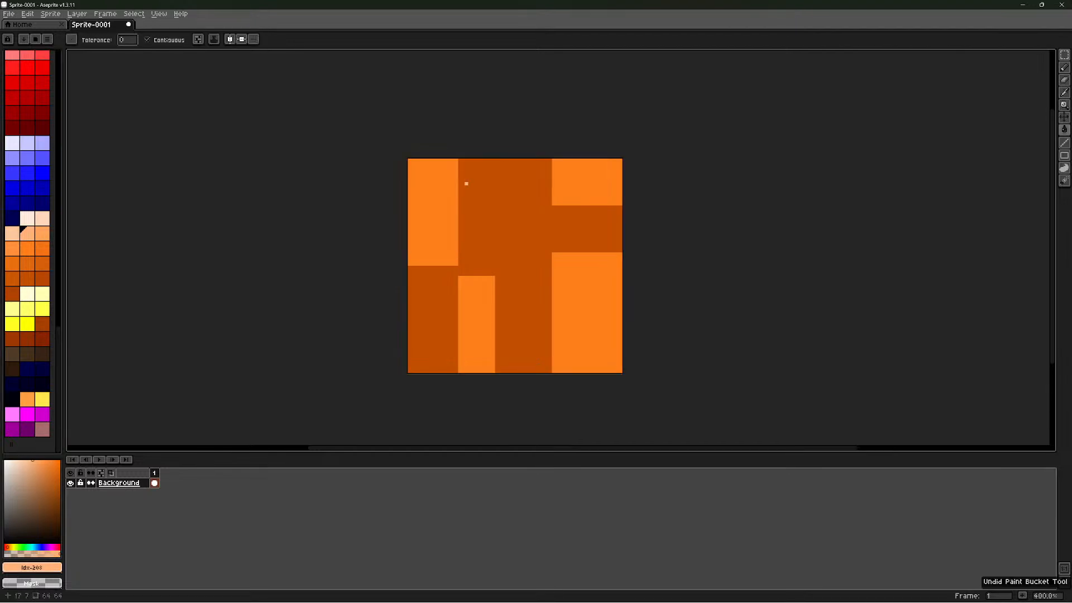
Try freehand Pencil strokes in pale orange along the upper-left rectangle's right and lower edges, undoing them
click(1064, 67)
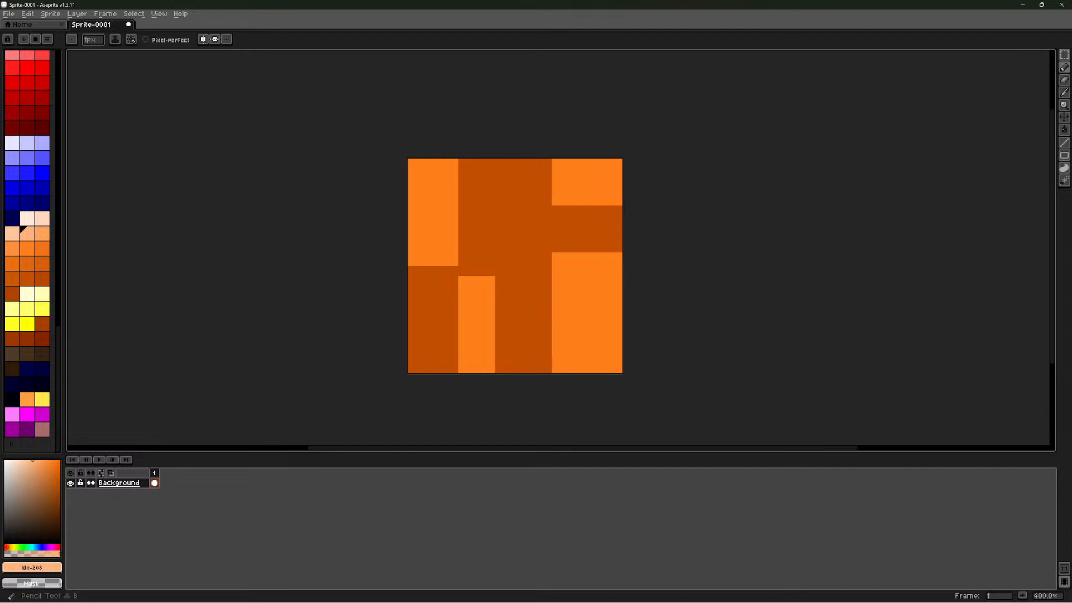
click(456, 163)
mouse_move(456, 163)
mouse_down()
mouse_move(450, 269)
mouse_move(453, 223)
mouse_up()
key(ctrl+z)
key(ctrl+z)
mouse_move(456, 161)
mouse_down()
mouse_move(456, 262)
mouse_move(415, 268)
mouse_move(440, 263)
mouse_up()
key(v)
key(ctrl+z)
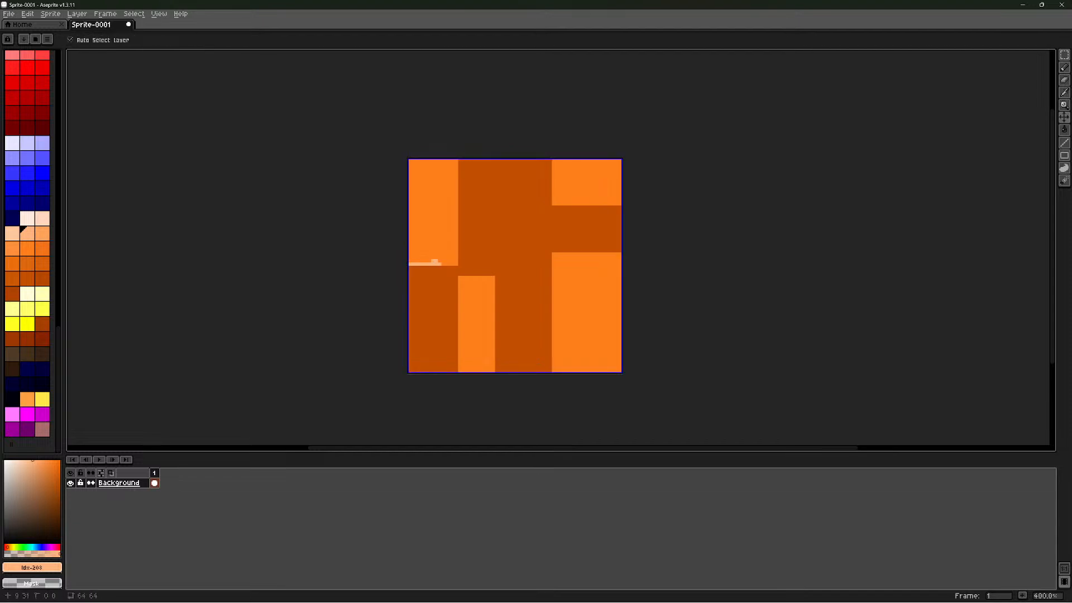
key(ctrl+z)
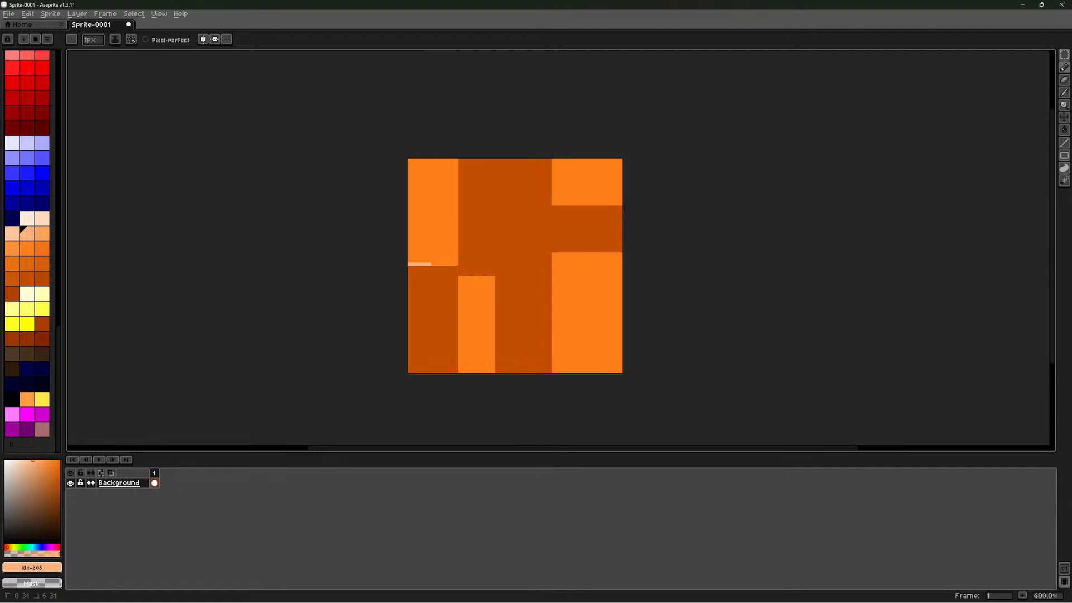
drag(437, 263, 451, 264)
key(ctrl+z)
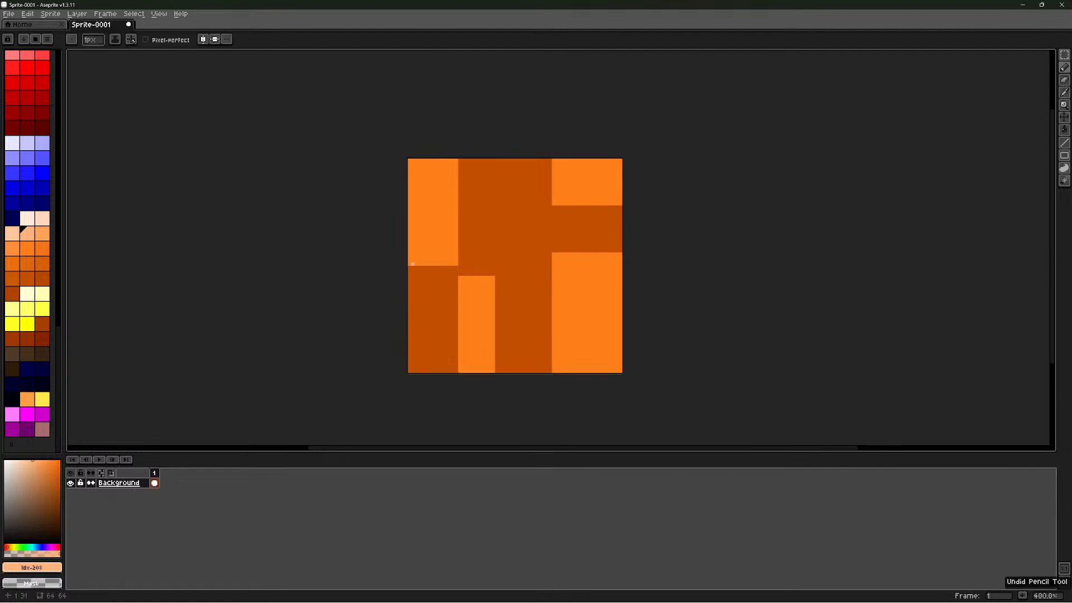
Draw pale orange Pencil highlights along the upper-left rectangle's lower and right edges and the upper-right rectangle's left and lower edges
drag(409, 264, 449, 263)
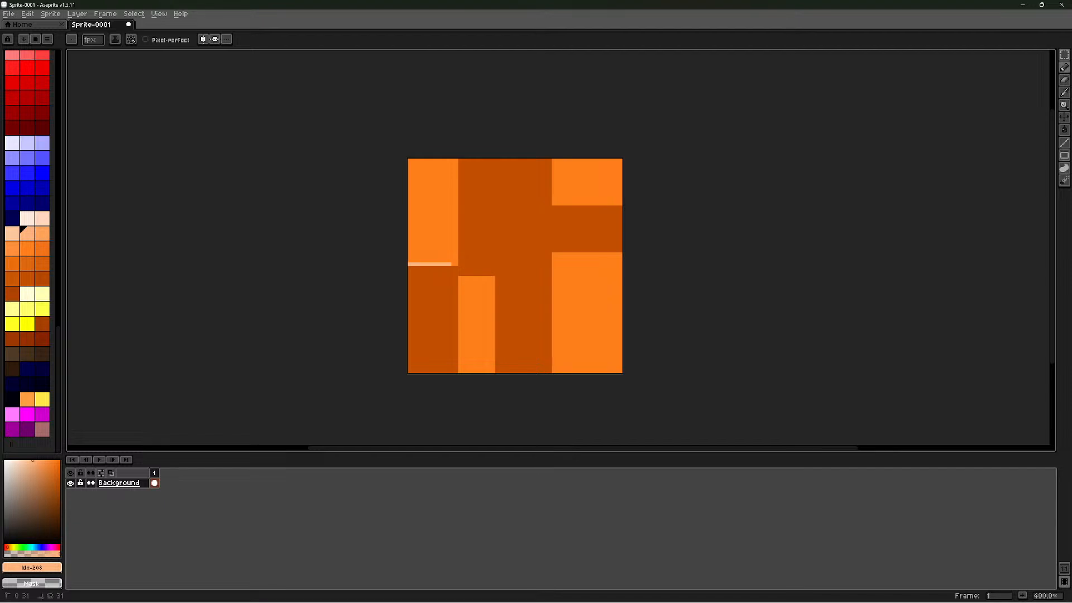
click(456, 264)
drag(456, 254, 456, 171)
drag(553, 160, 553, 197)
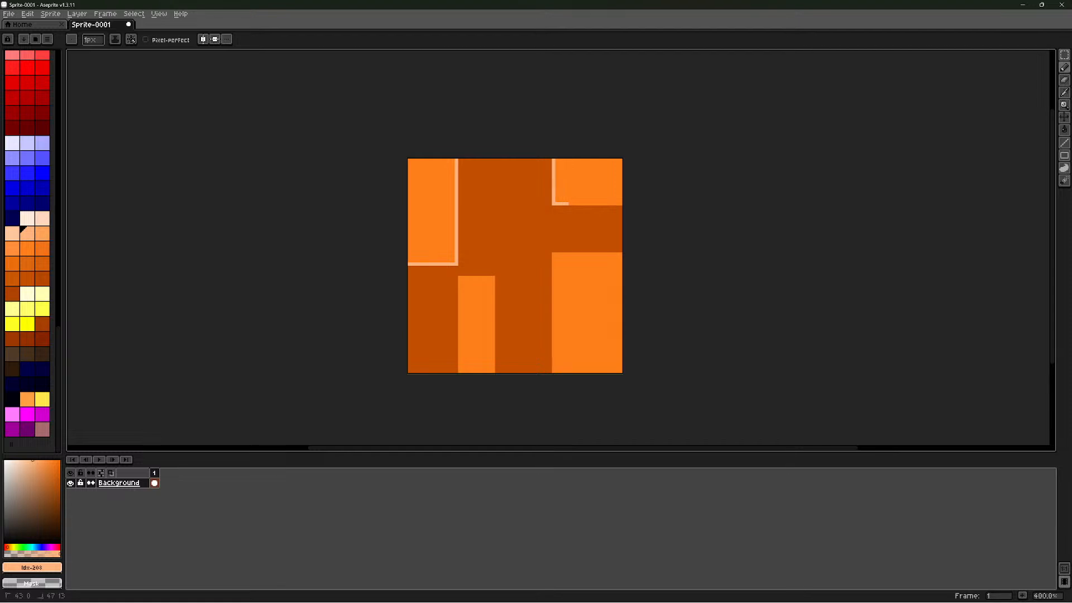
drag(573, 204, 611, 204)
Draw straight pale orange Pencil highlights along the upper and left edges of the large lower-right rectangle
drag(620, 254, 566, 254)
drag(553, 271, 557, 306)
key(ctrl+z)
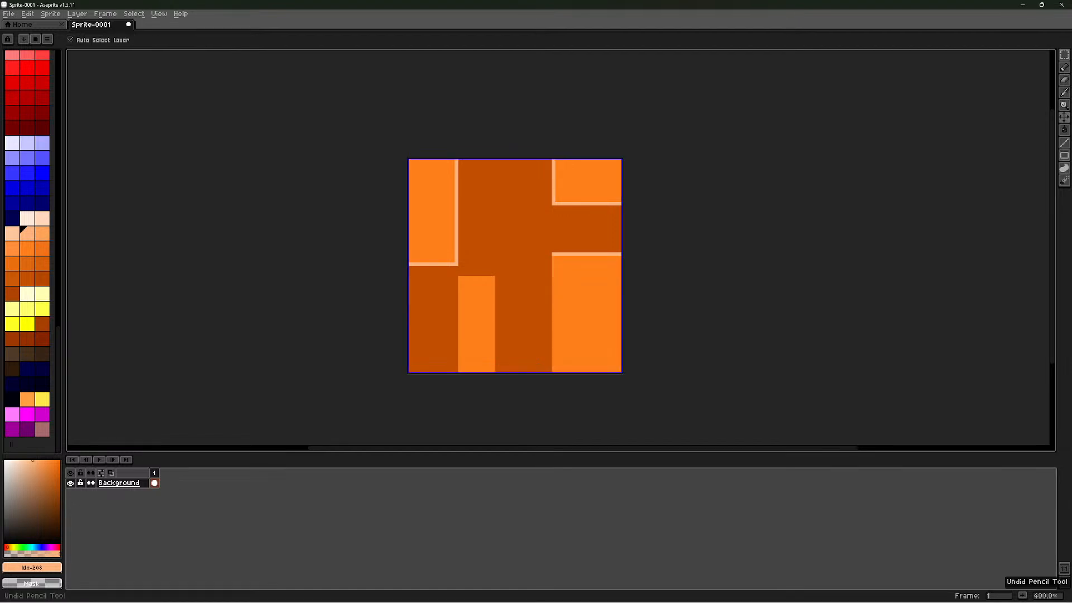
drag(553, 254, 557, 372)
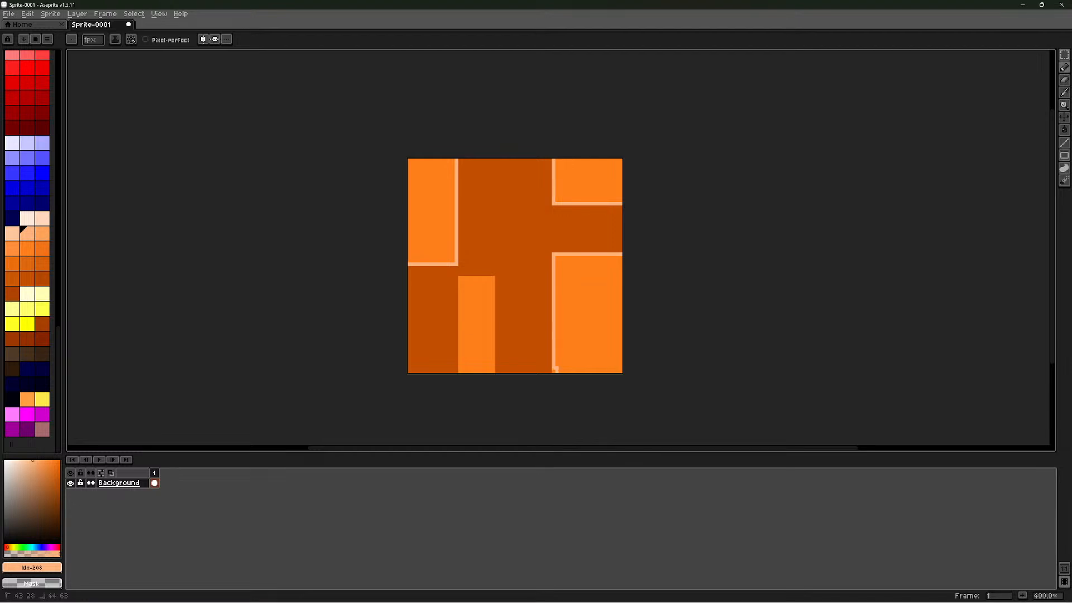
key(ctrl+z)
drag(553, 362, 553, 259)
Draw straight pale orange Pencil highlights along the upper and left edges of the narrow lower rectangle, undoing crooked strokes
click(493, 277)
drag(483, 278, 460, 278)
key(ctrl+z)
drag(459, 281, 456, 324)
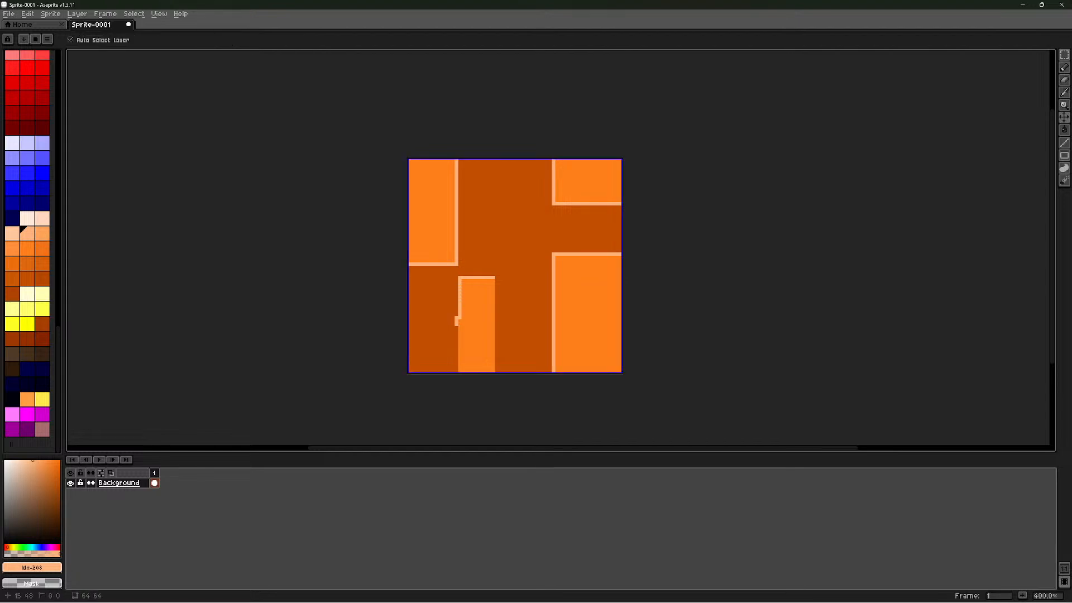
key(ctrl+z)
drag(459, 280, 456, 335)
key(ctrl+z)
key(ctrl+z)
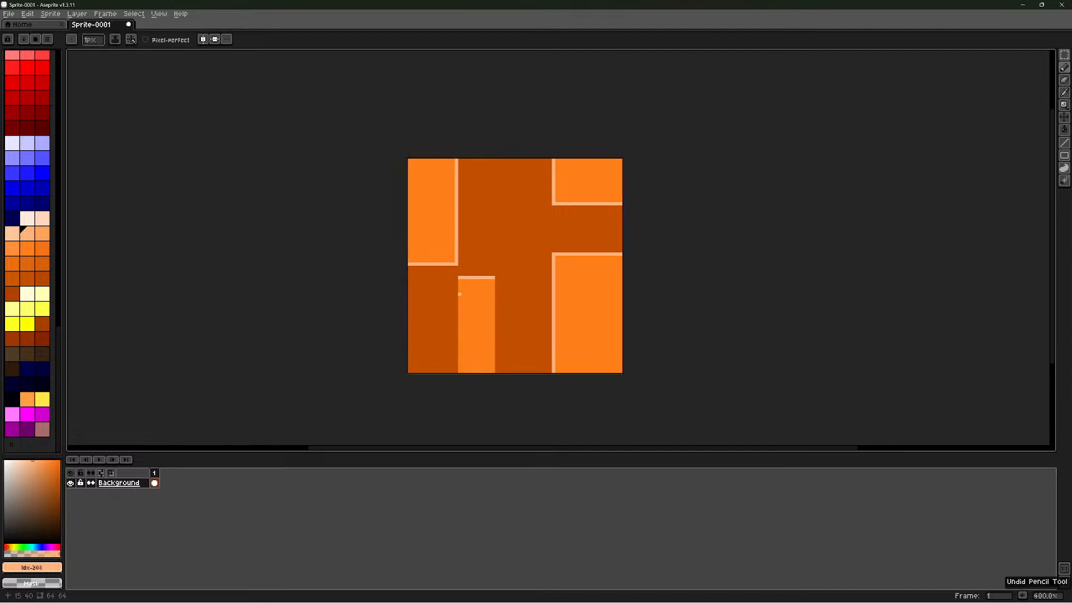
drag(460, 281, 459, 362)
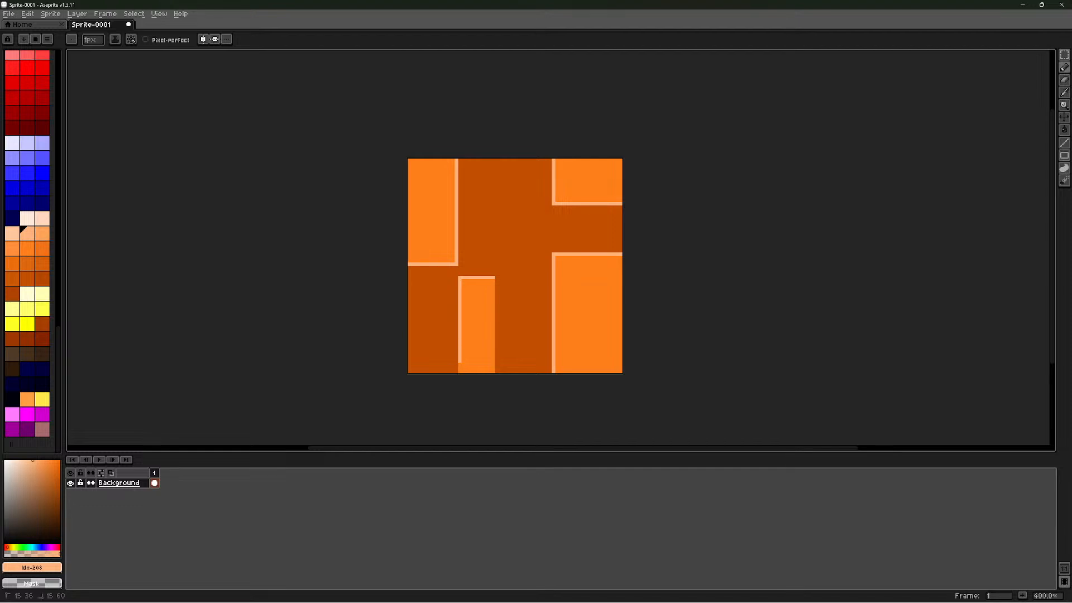
Draw the matching pale orange highlight down the narrow lower rectangle's right edge to the canvas border
click(493, 281)
drag(493, 281, 490, 341)
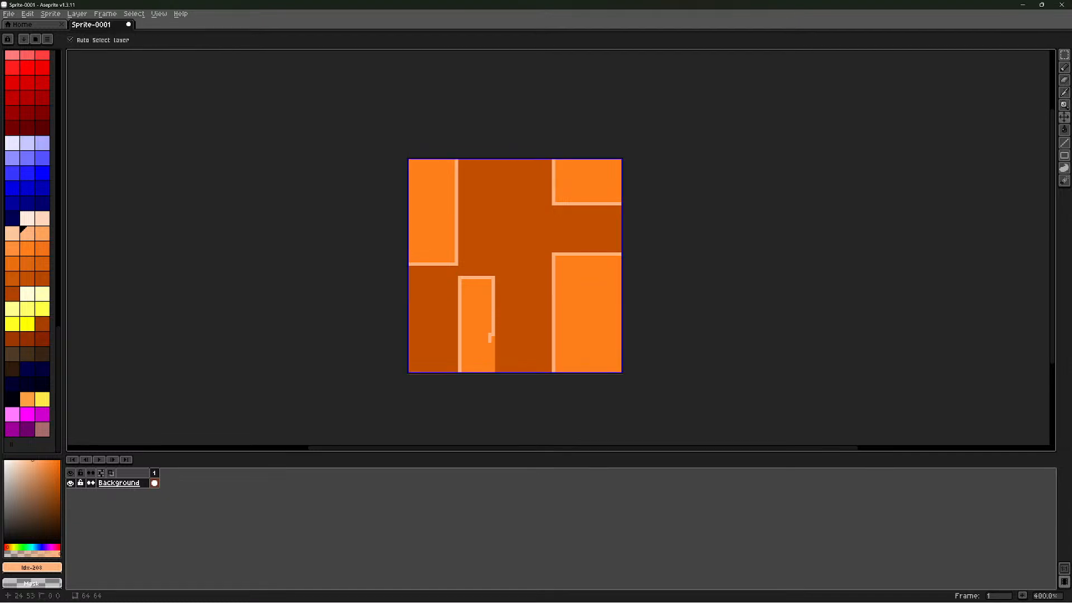
key(ctrl+z)
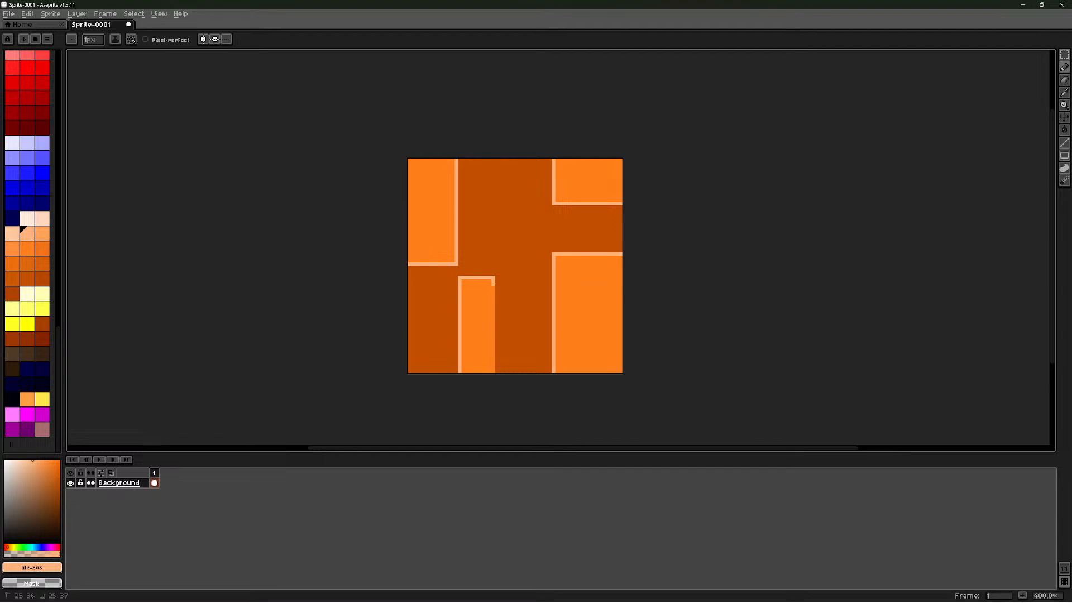
drag(493, 284, 493, 372)
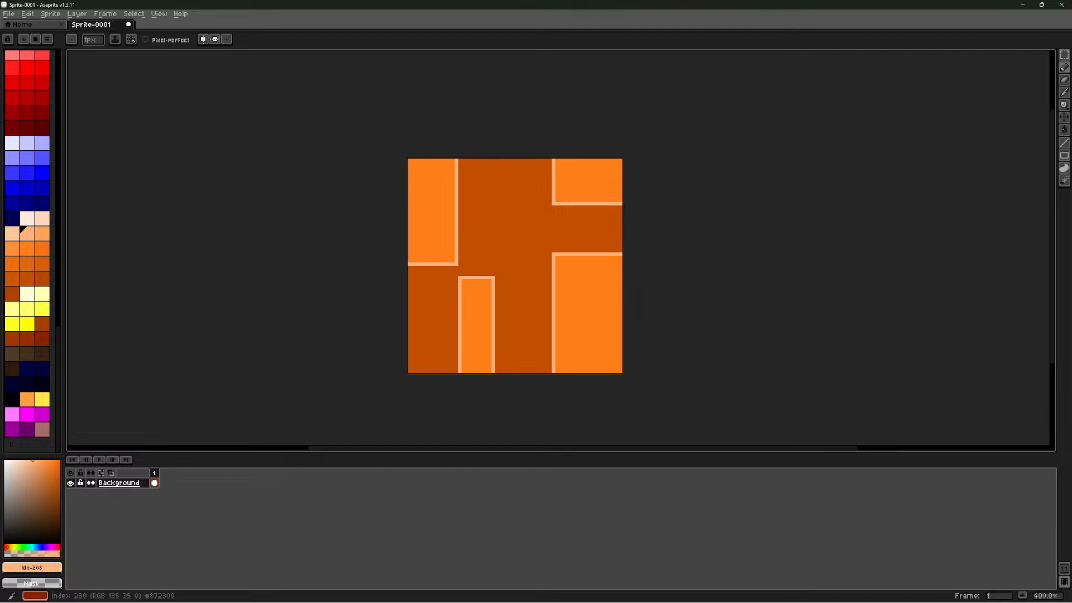
click(42, 339)
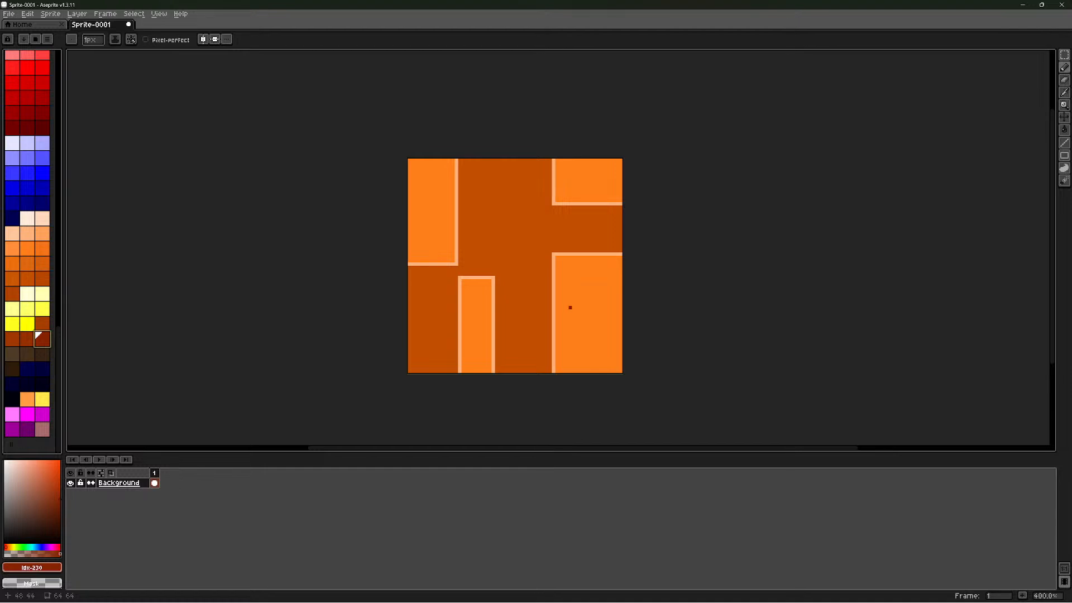
alt+click(560, 311)
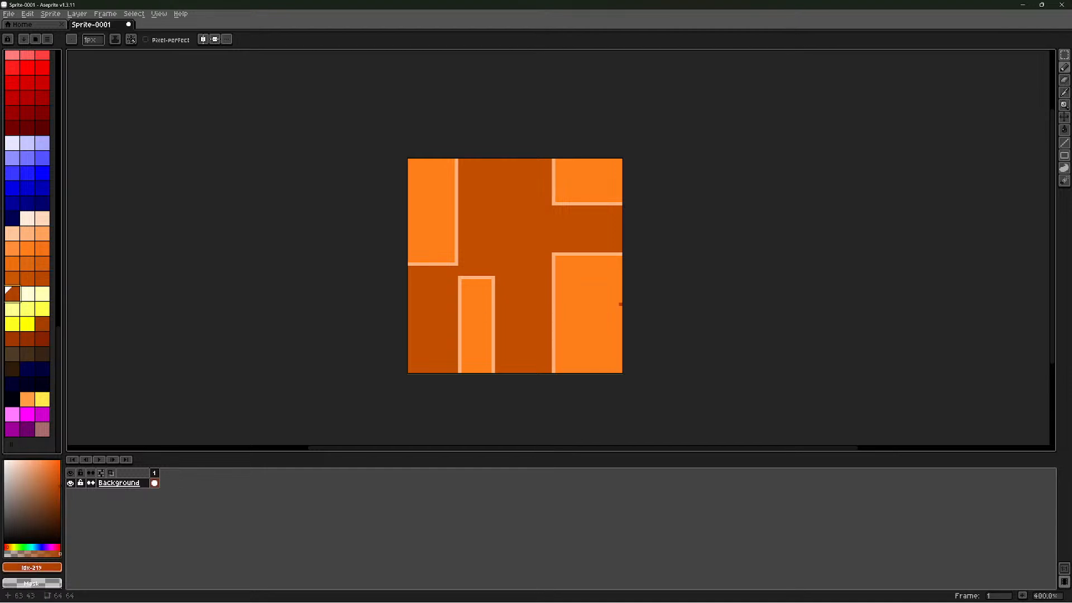
drag(620, 297, 613, 364)
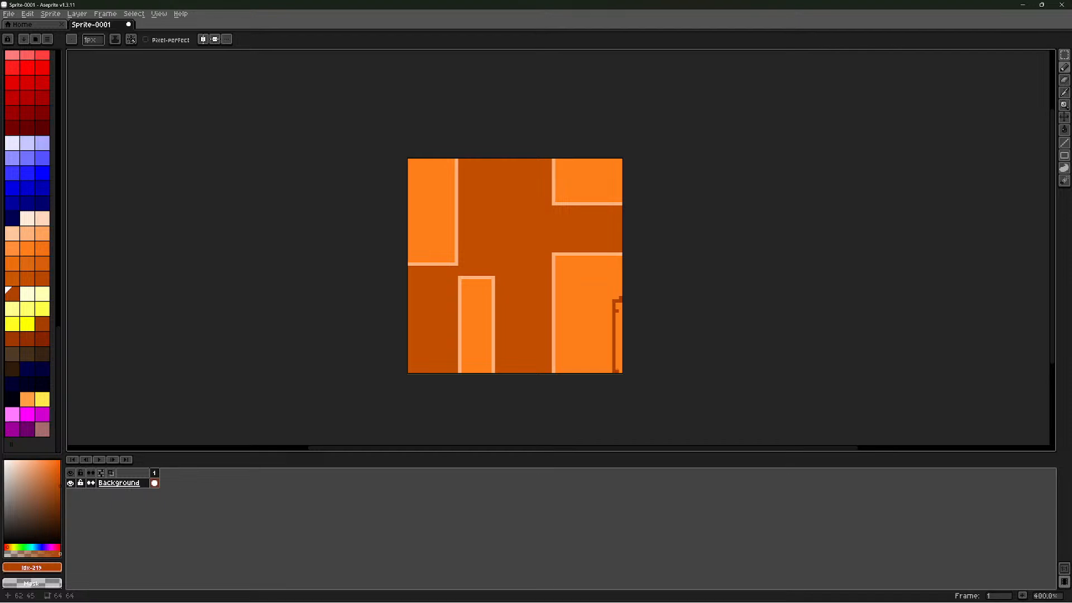
key(ctrl+z)
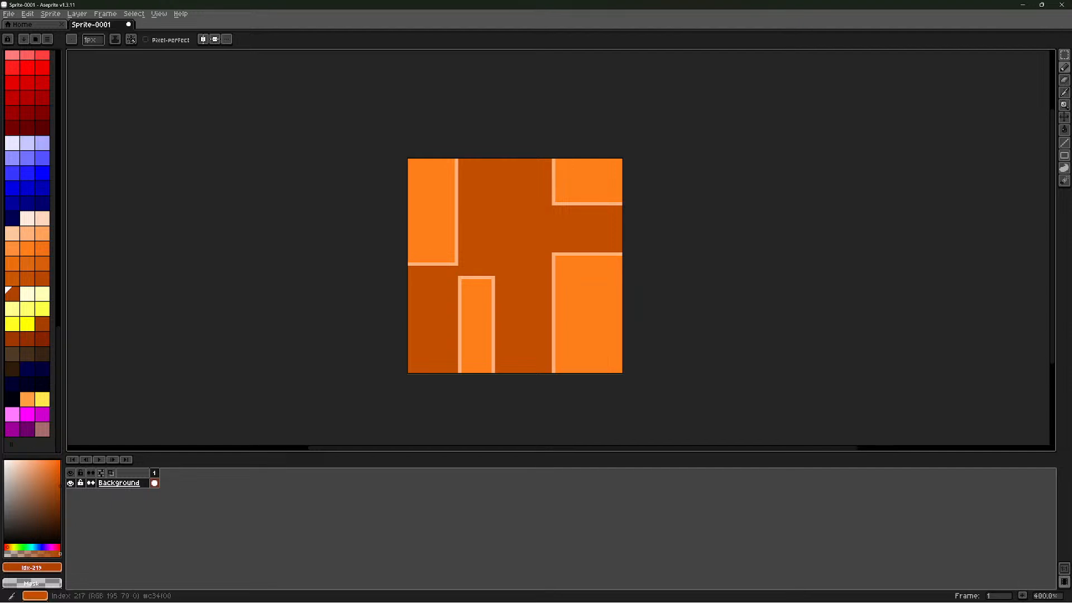
With palette orange index 213, draw Pencil arch outlines at the lower-right rectangle's canvas-side corner and the narrow lower rectangle's base
click(13, 263)
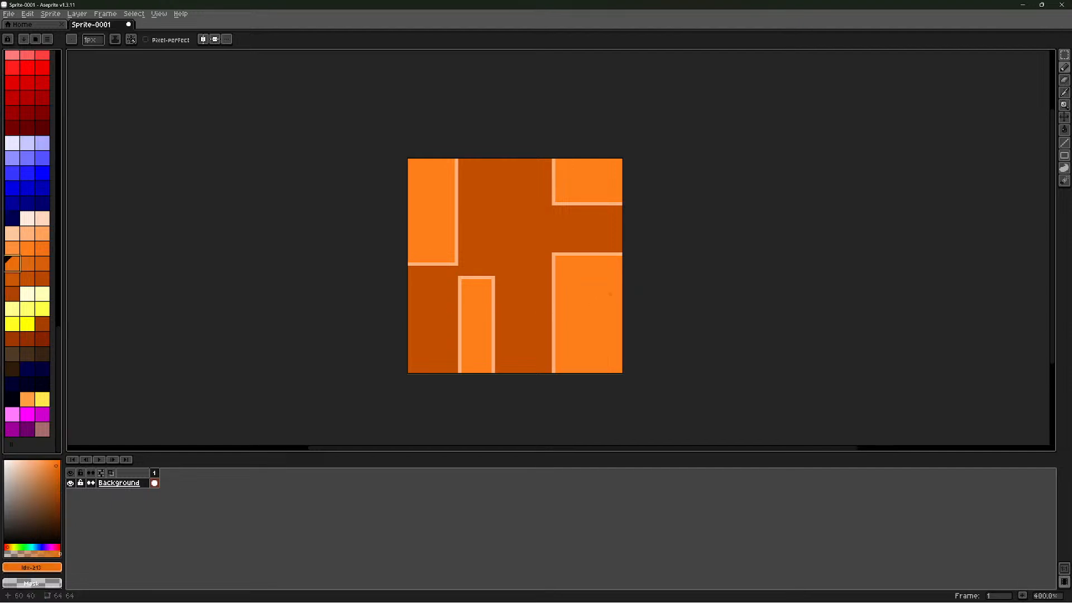
drag(618, 293, 612, 303)
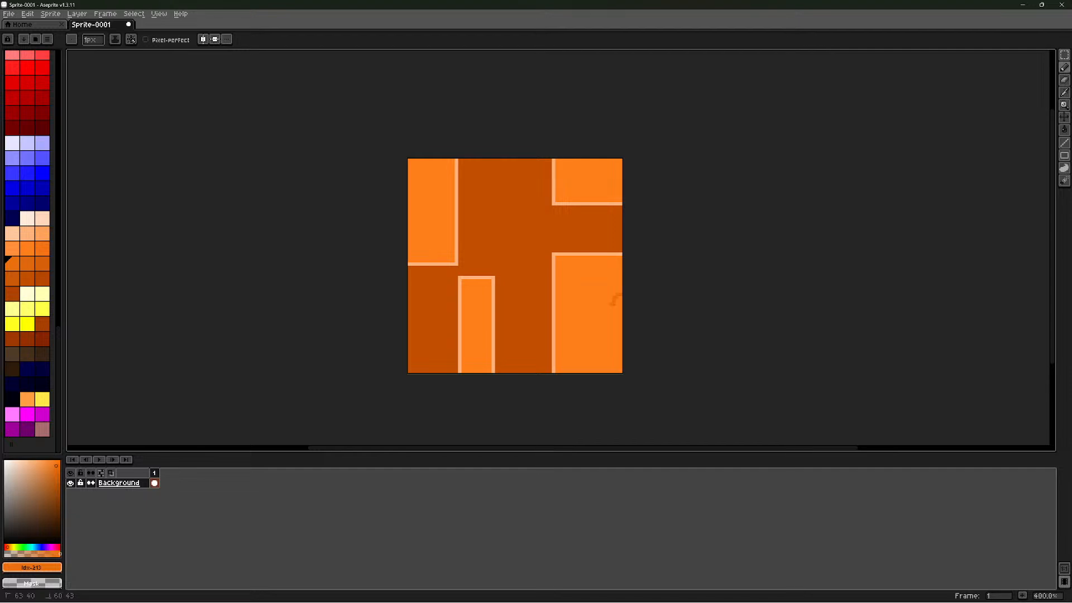
key(ctrl+z)
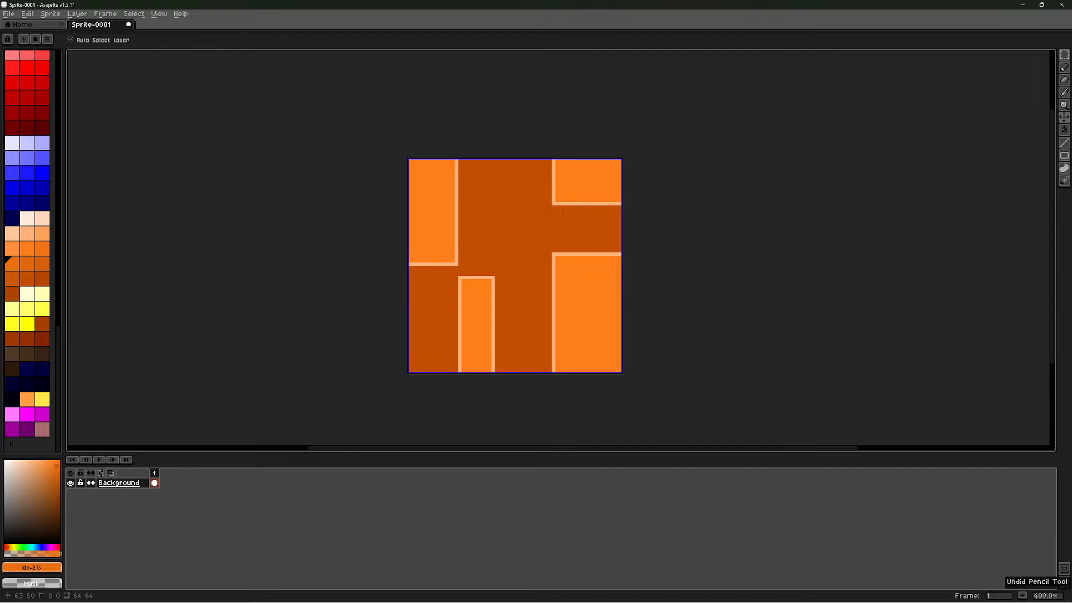
drag(619, 296, 599, 352)
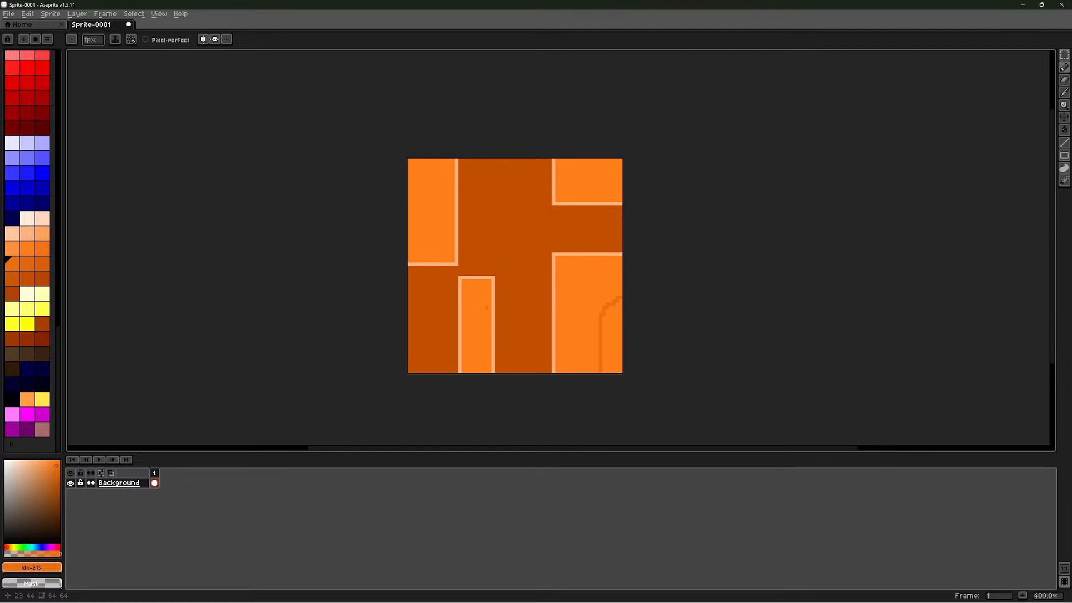
click(470, 371)
drag(473, 334, 483, 358)
Draw a matching U-shaped outline in the upper-left rectangle and a curved outline in the upper-right rectangle
drag(439, 160, 439, 204)
key(v)
key(ctrl+z)
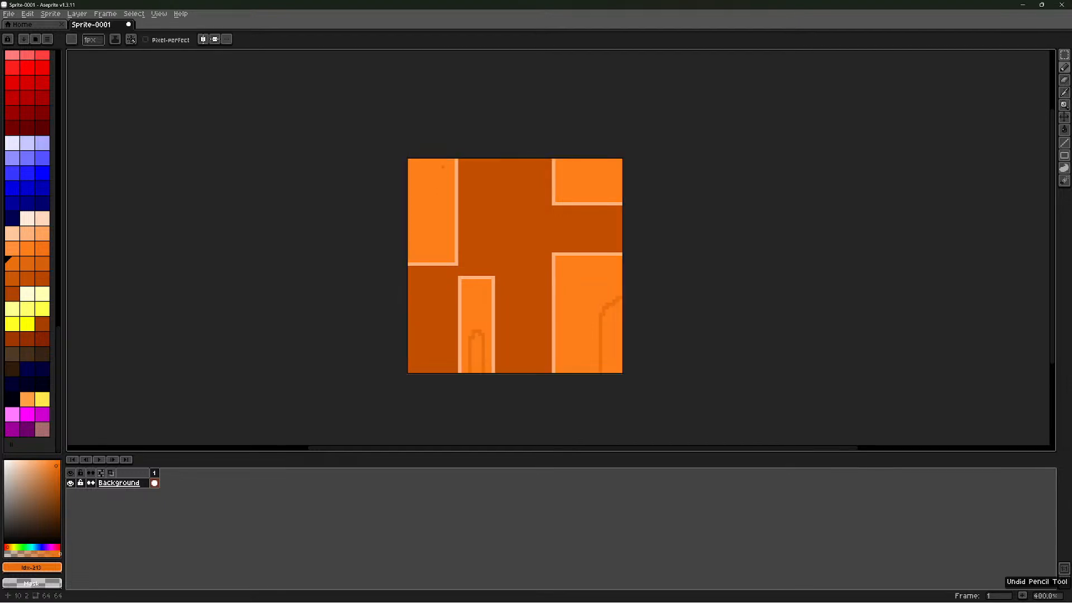
drag(439, 160, 438, 221)
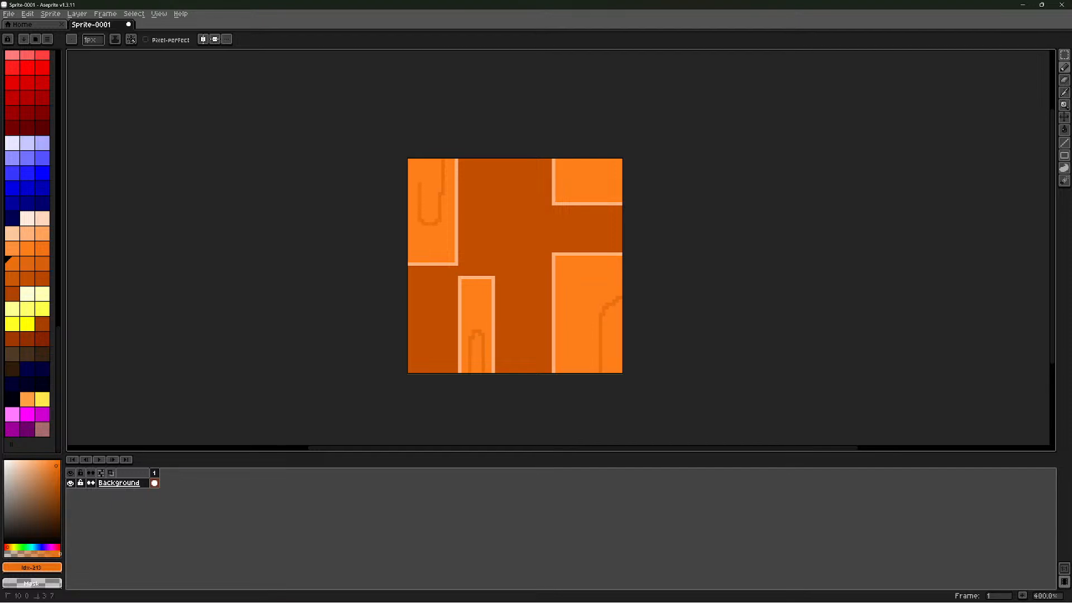
drag(420, 166, 419, 182)
mouse_move(566, 161)
mouse_down()
mouse_move(578, 184)
mouse_move(609, 190)
mouse_up()
Shade dark orange patches with palette index 216 inside the outlines of the upper-left and narrow lower rectangles
key(bracketright)
key(bracketright)
key(bracketright)
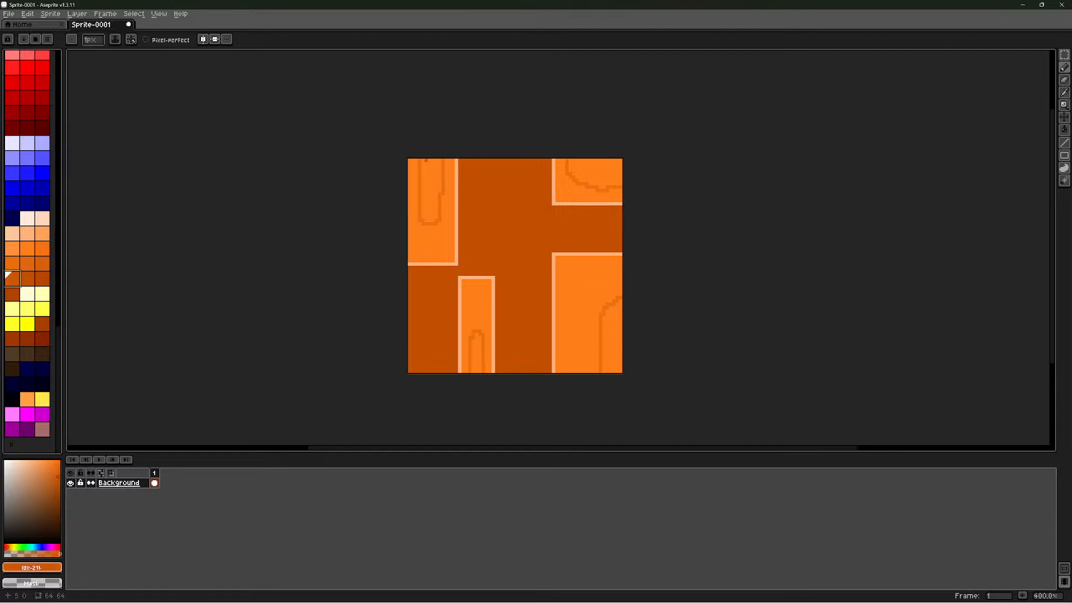
drag(423, 160, 426, 167)
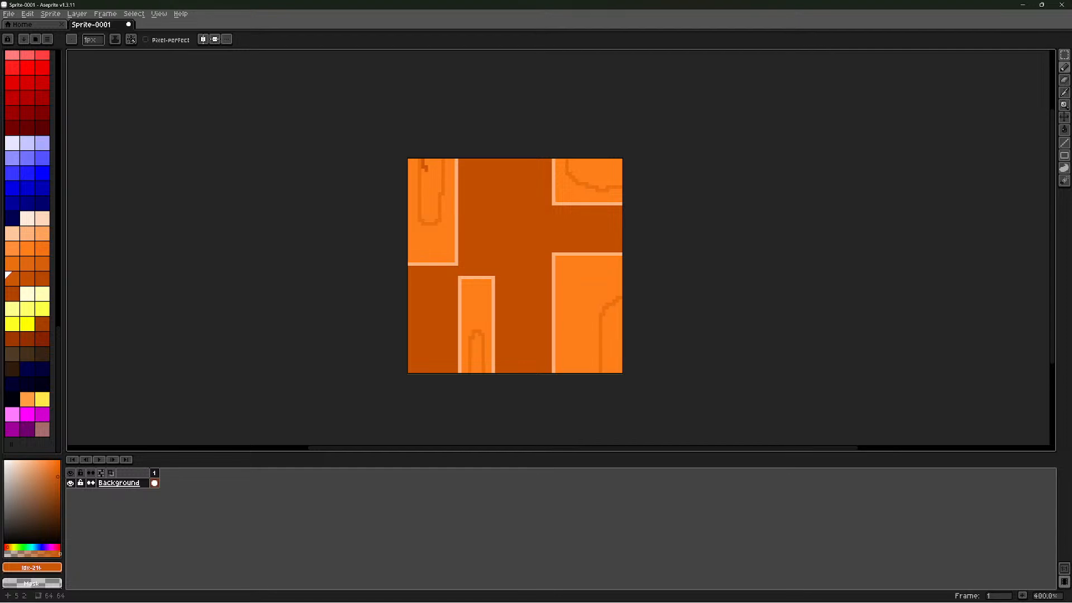
key(ctrl+z)
mouse_move(423, 160)
mouse_down()
mouse_move(423, 185)
mouse_move(435, 171)
mouse_up()
mouse_move(472, 368)
mouse_down()
mouse_move(476, 358)
mouse_move(479, 372)
mouse_up()
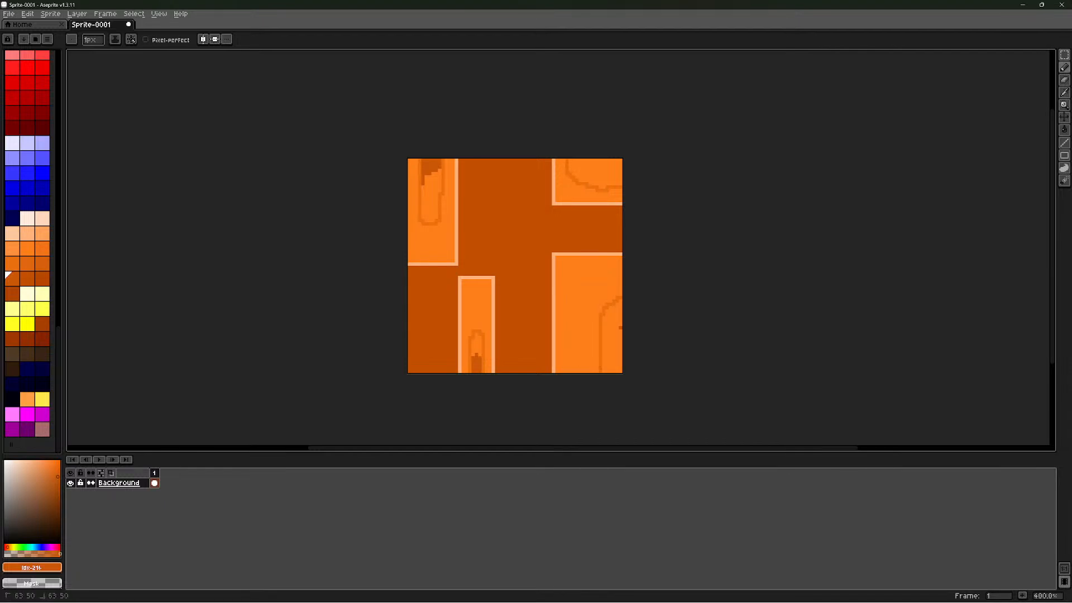
Shade the same dark orange inside the curved outlines of the lower-right and upper-right rectangles
drag(620, 328, 603, 344)
key(ctrl+z)
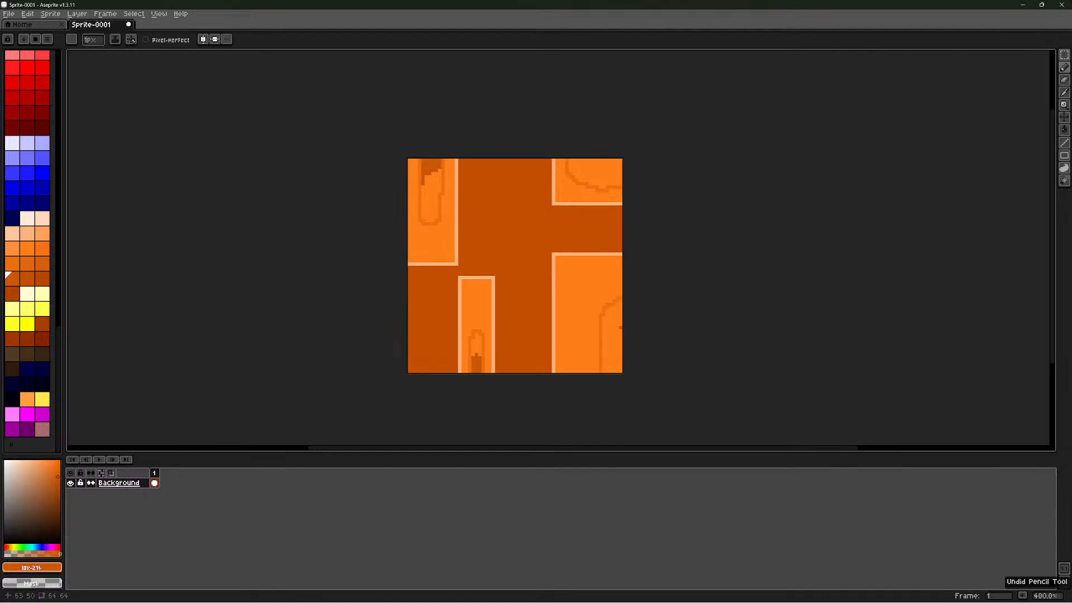
drag(621, 324, 602, 343)
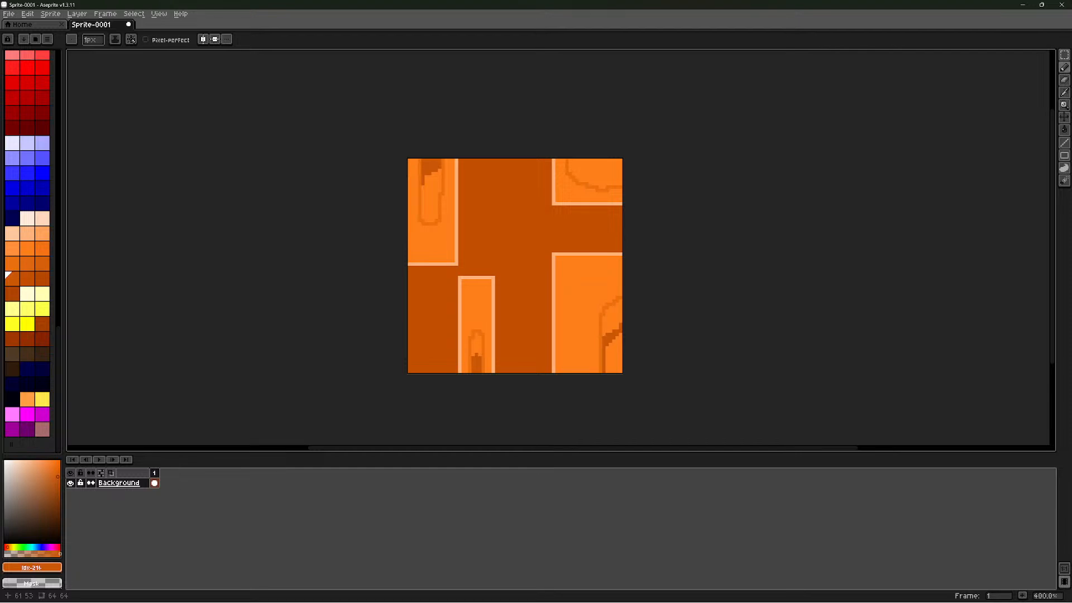
mouse_move(620, 334)
mouse_down()
mouse_move(608, 373)
mouse_move(620, 368)
mouse_up()
drag(584, 160, 616, 166)
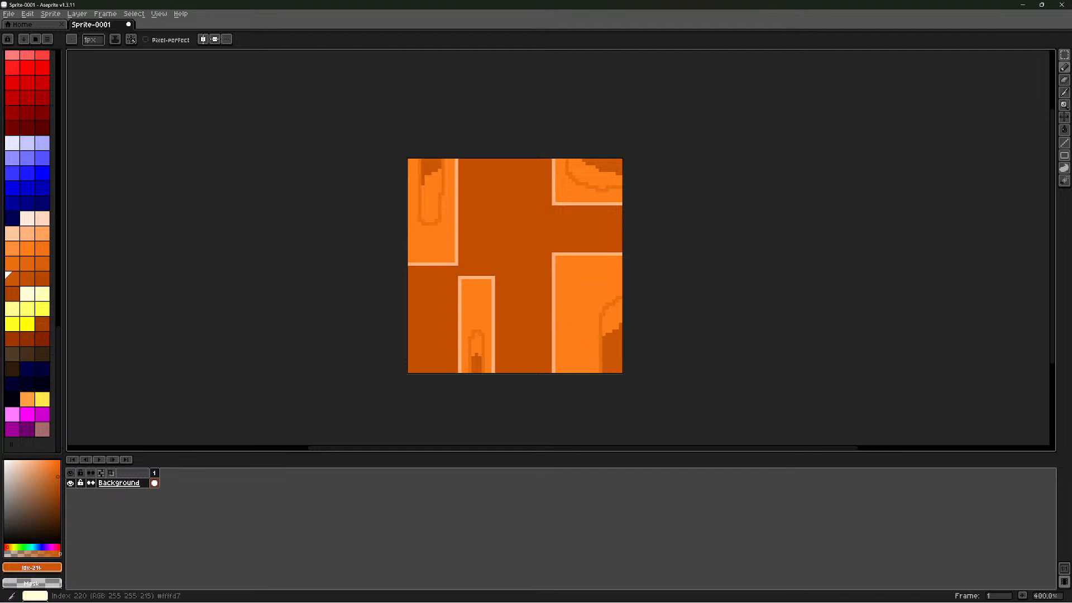
click(27, 263)
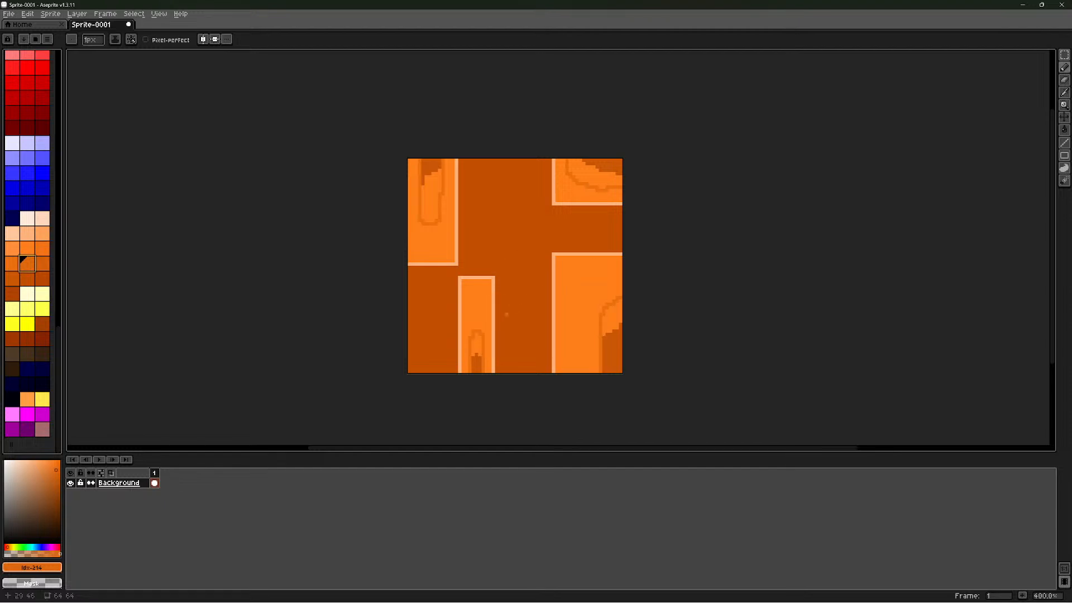
mouse_move(507, 368)
mouse_down()
mouse_move(509, 327)
mouse_move(530, 321)
mouse_up()
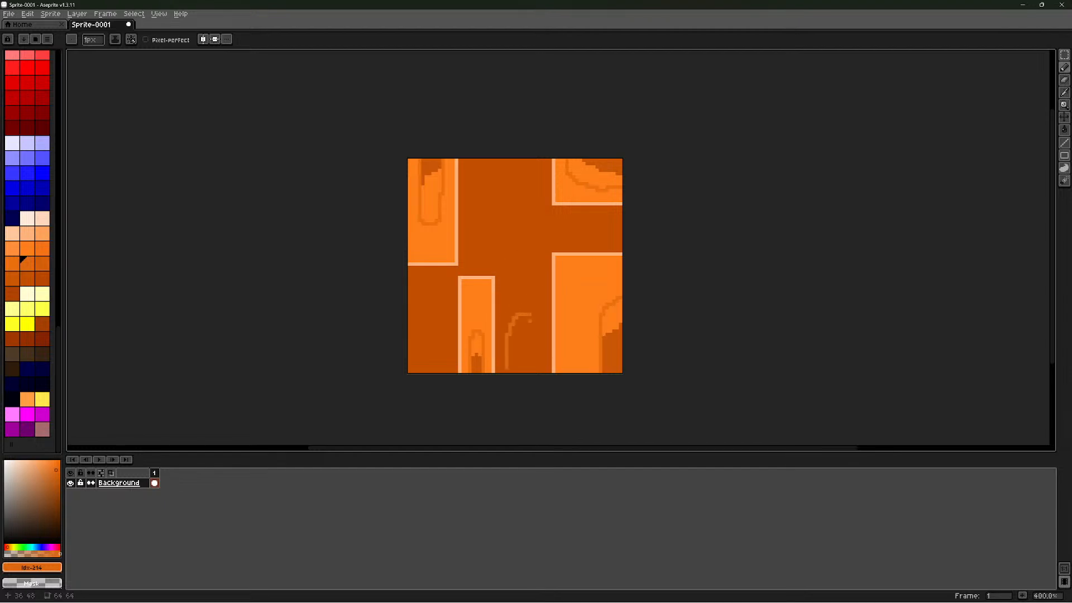
key(ctrl+z)
Sample the background orange, index 217, and pencil a checkered dither along the large lower-right rectangle's upper and left edges, undoing misplaced pixels
click(1064, 92)
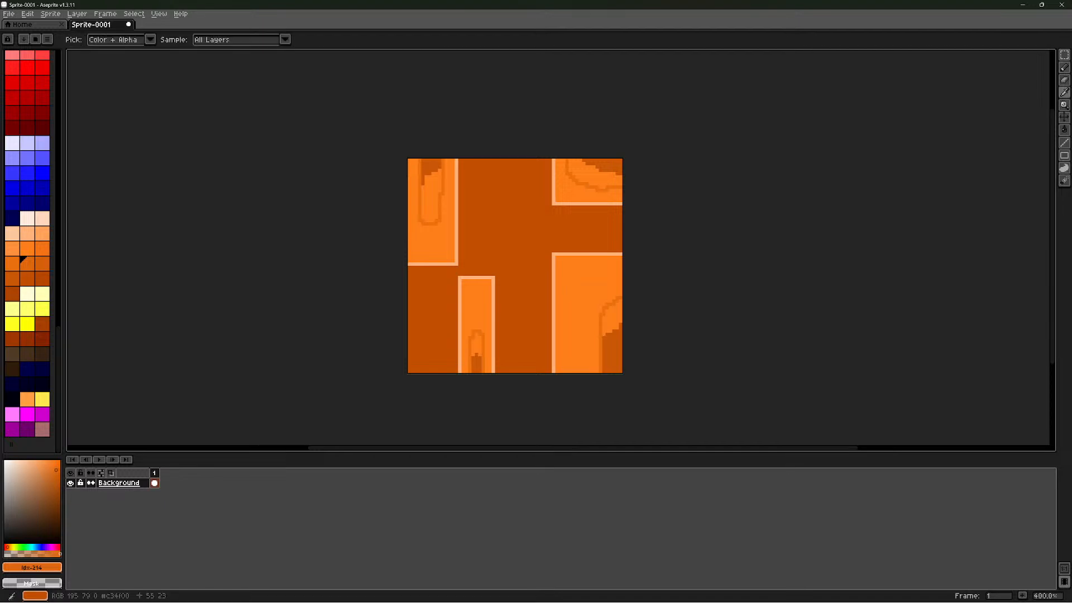
click(594, 237)
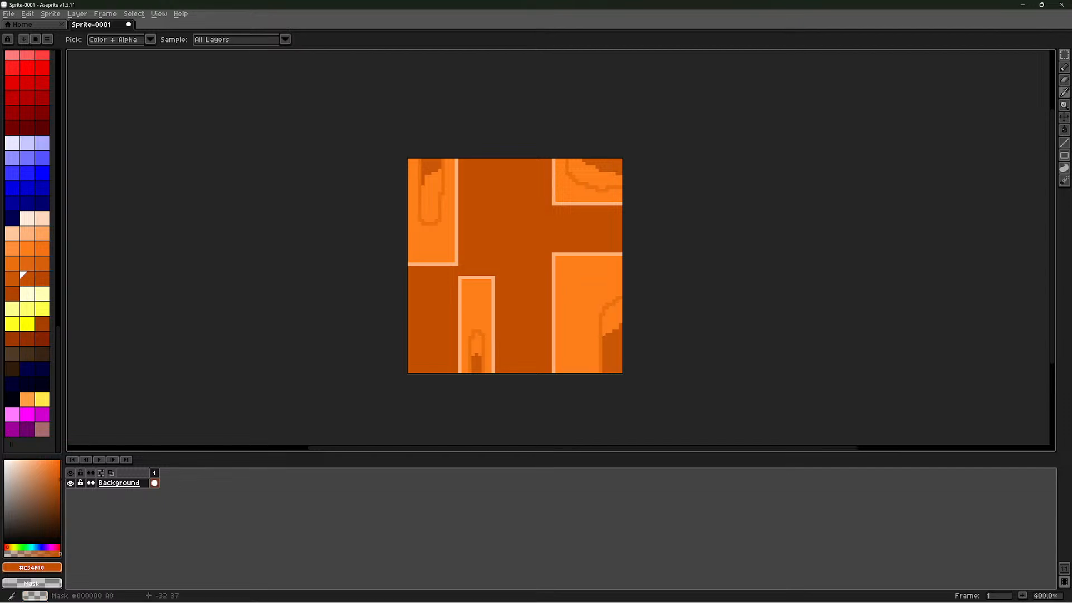
click(27, 279)
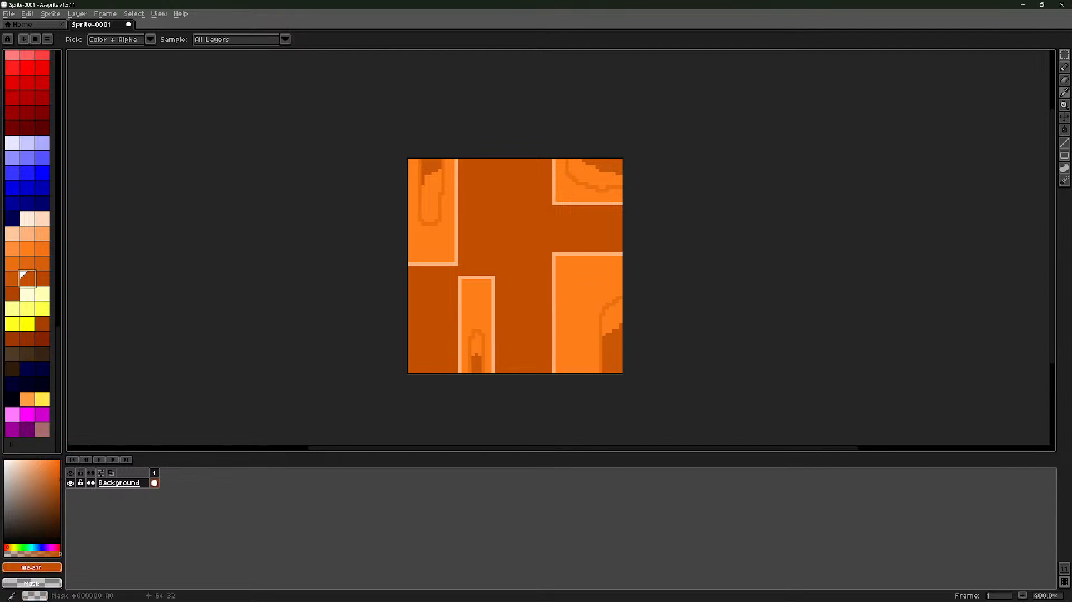
click(1064, 67)
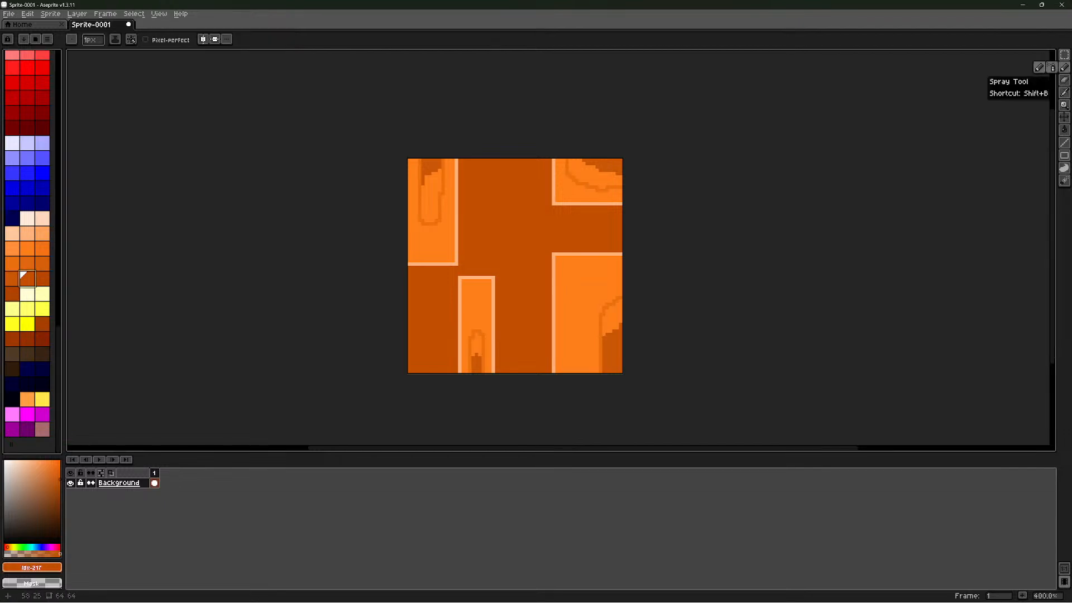
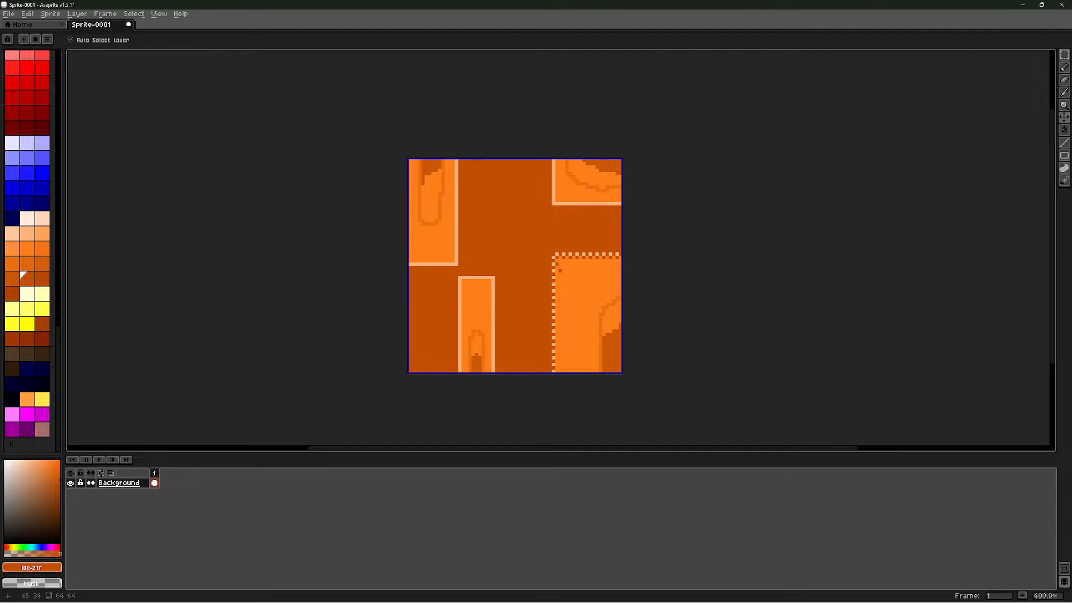
key(ctrl+z)
key(ctrl+z)
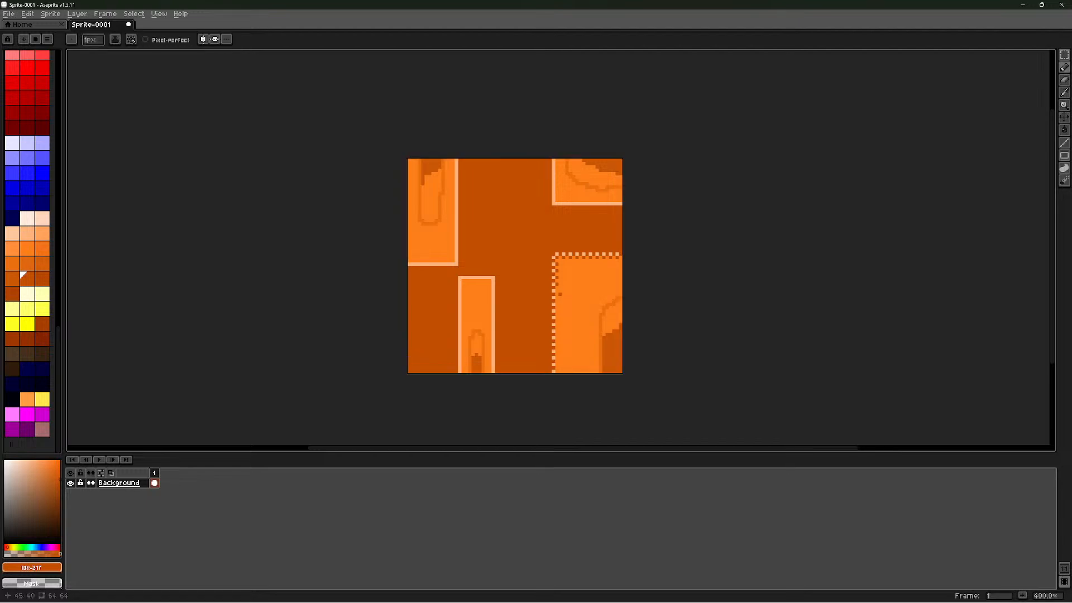
key(ctrl+z)
Break up the narrow lower rectangle's right highlight with alternating single pixels of the background orange
scroll(501, 289, down, 3)
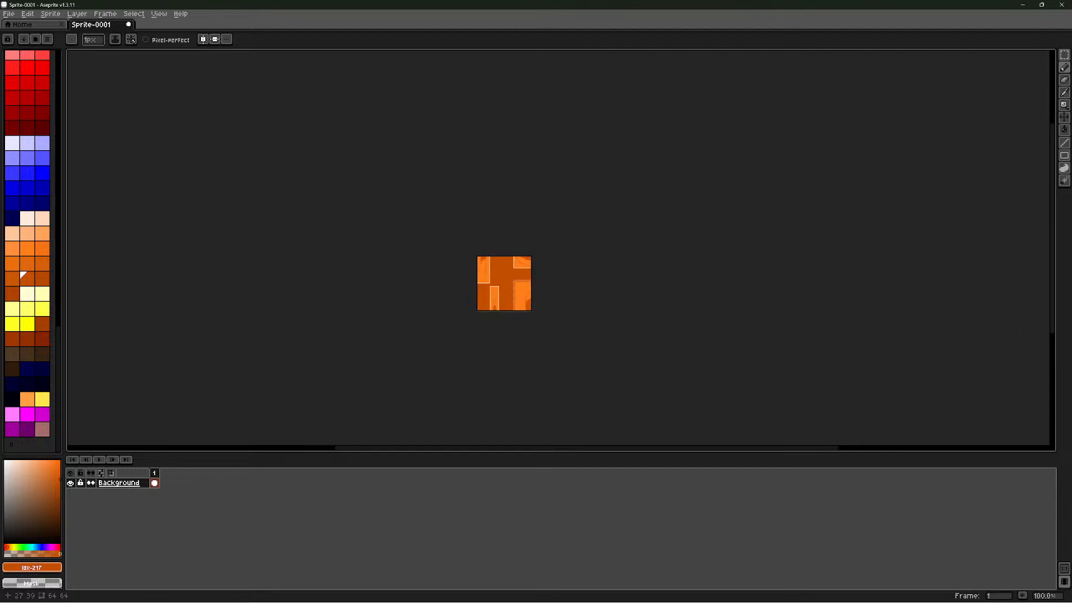
scroll(491, 290, up, 6)
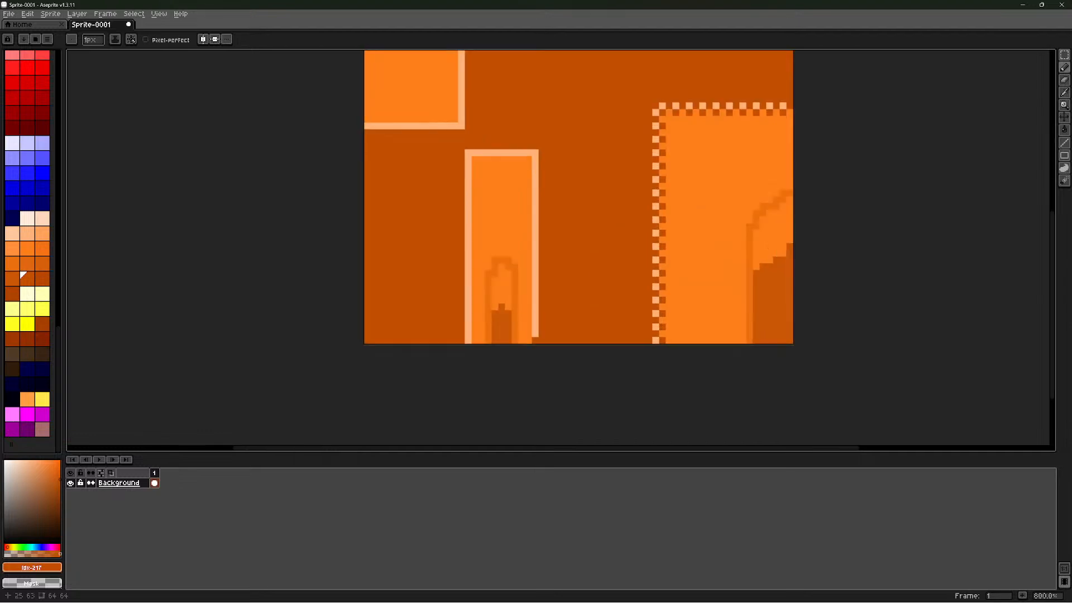
click(535, 327)
click(535, 313)
click(535, 287)
click(535, 274)
click(535, 260)
click(535, 247)
click(534, 233)
click(534, 220)
click(534, 199)
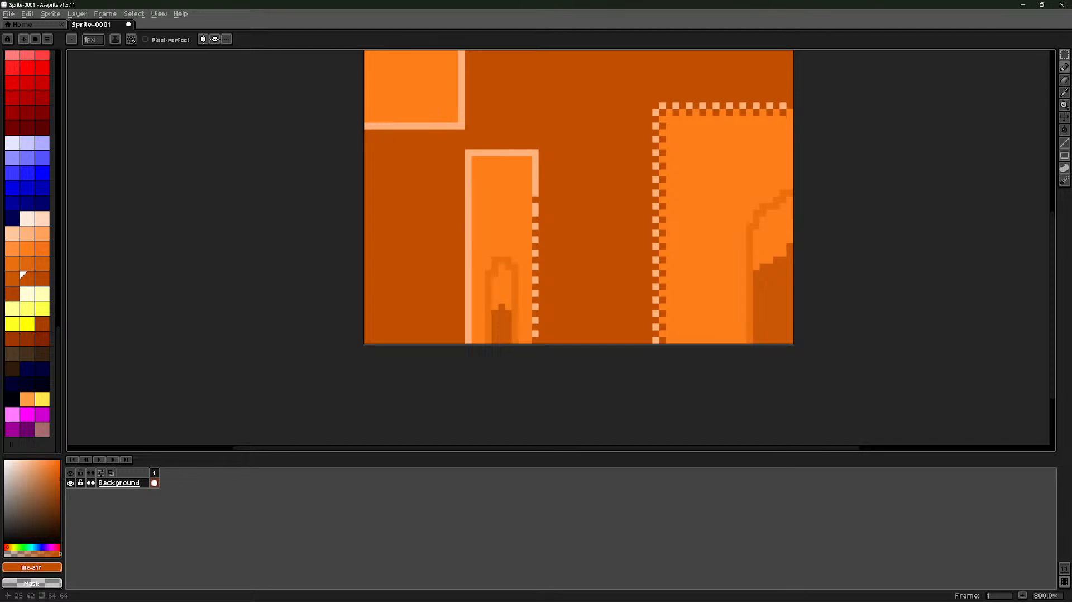
click(535, 186)
click(535, 172)
Dot the narrow lower rectangle's upper highlight, including its right corner, with alternating background orange pixels
click(535, 153)
click(522, 153)
click(509, 153)
click(496, 153)
click(484, 153)
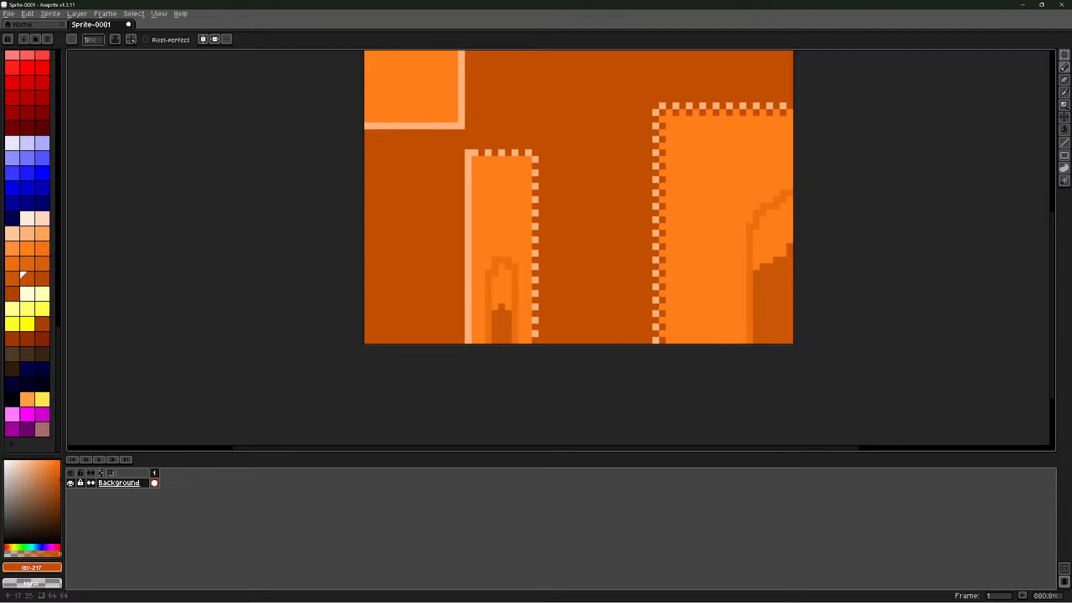
click(474, 152)
Dot the narrow lower rectangle's left highlight with alternating background orange pixels from its upper corner to the canvas border
click(468, 153)
click(468, 166)
click(468, 180)
click(468, 194)
click(468, 207)
click(467, 220)
click(468, 234)
click(468, 247)
click(468, 253)
click(468, 267)
click(468, 287)
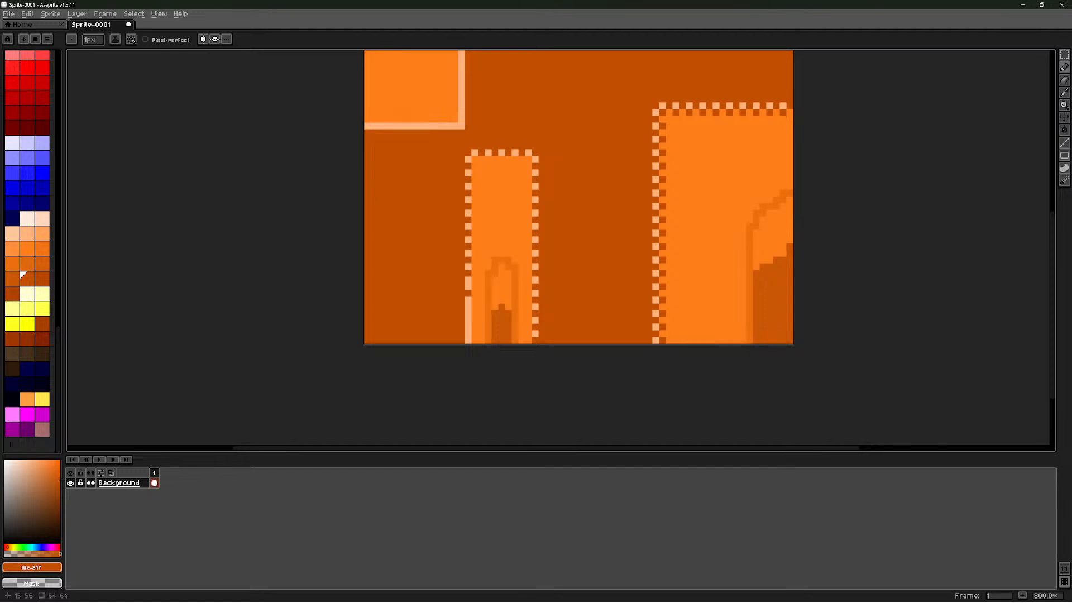
click(468, 301)
click(468, 308)
click(468, 321)
click(468, 340)
Add a staggered column of background orange pixels just inside the narrow lower rectangle's right edge, undoing misplaced dots
scroll(468, 335, down, 3)
scroll(514, 241, up, 3)
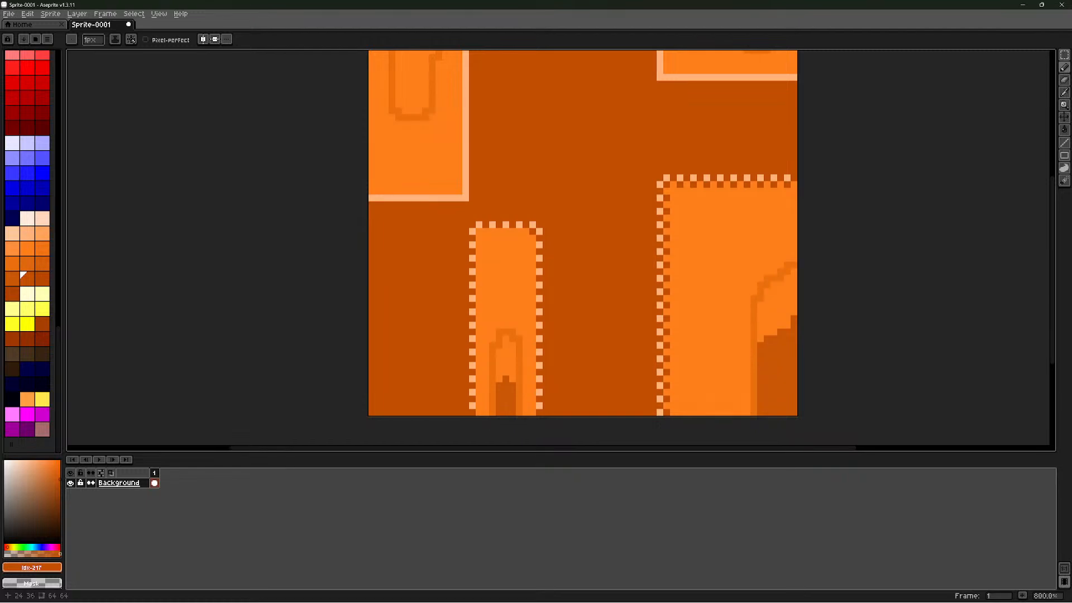
click(532, 244)
click(532, 258)
click(533, 271)
click(532, 285)
click(532, 298)
key(ctrl+z)
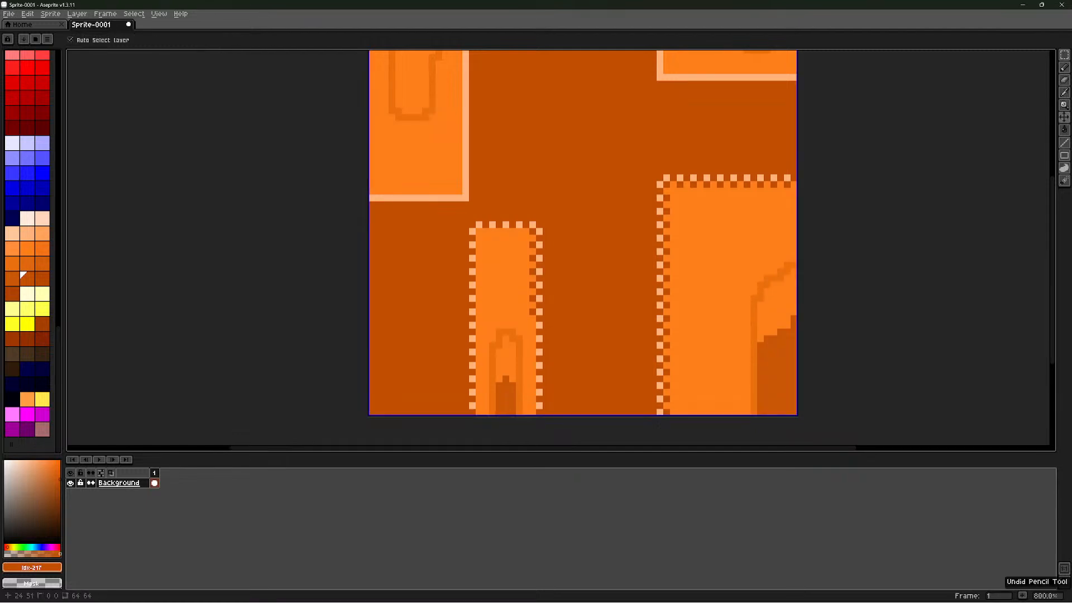
click(533, 325)
click(532, 338)
click(533, 352)
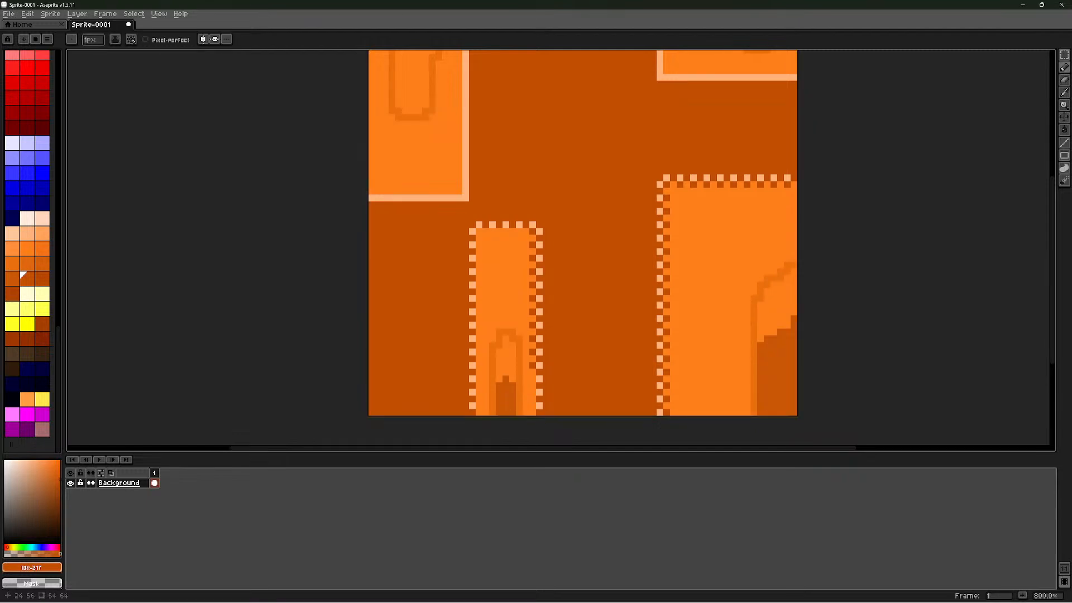
key(ctrl+z)
Add the matching staggered column of background orange pixels just inside the narrow lower rectangle's left edge, undoing misplaced dots
click(479, 398)
key(ctrl+z)
click(485, 406)
key(ctrl+z)
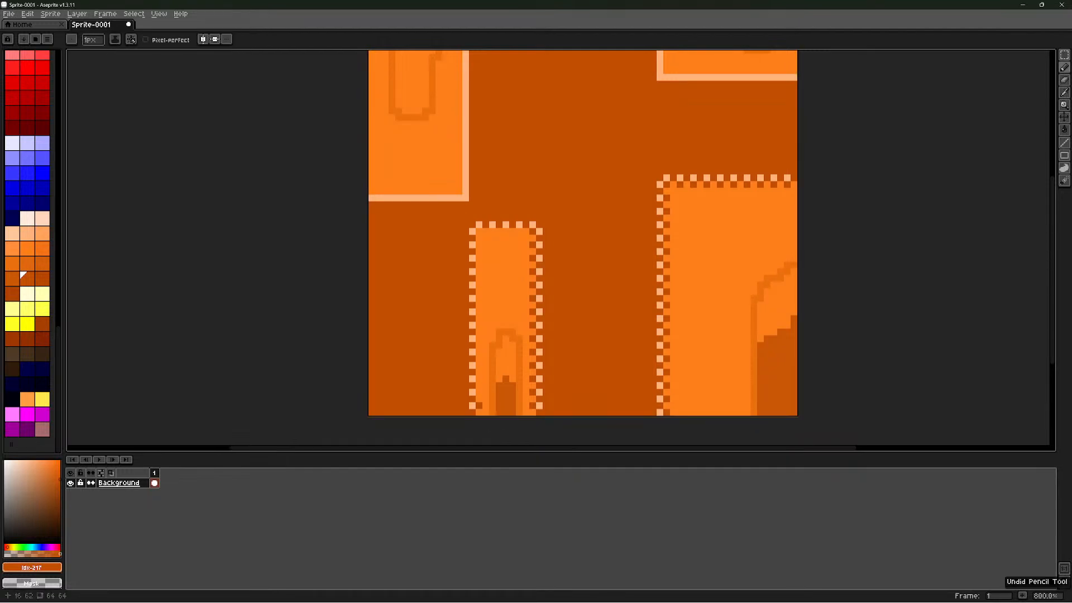
click(479, 399)
key(ctrl+z)
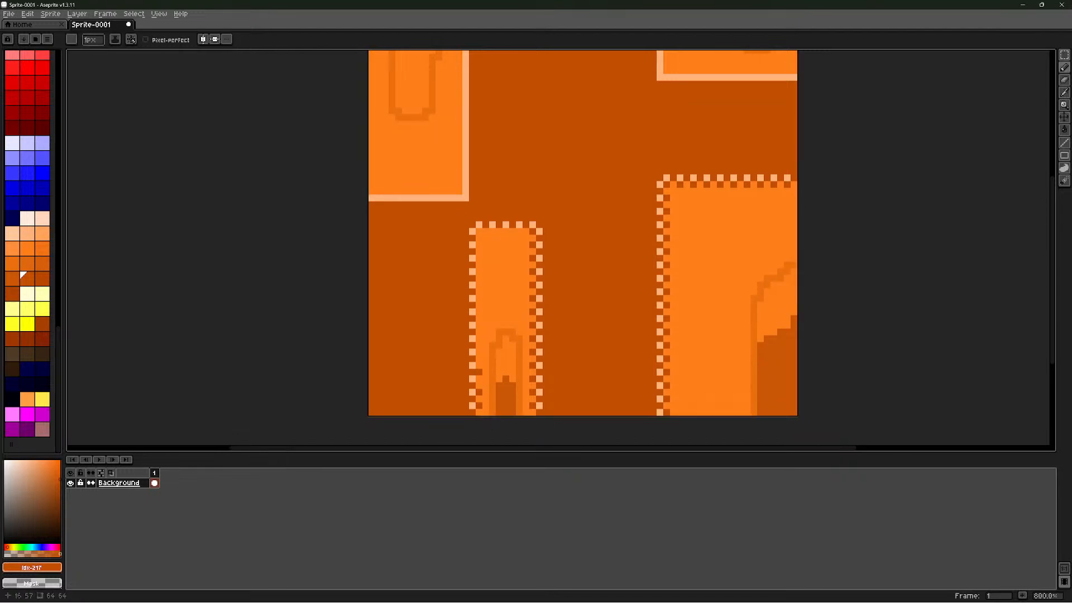
click(479, 372)
key(ctrl+z)
scroll(479, 246, down, 2)
scroll(478, 168, up, 2)
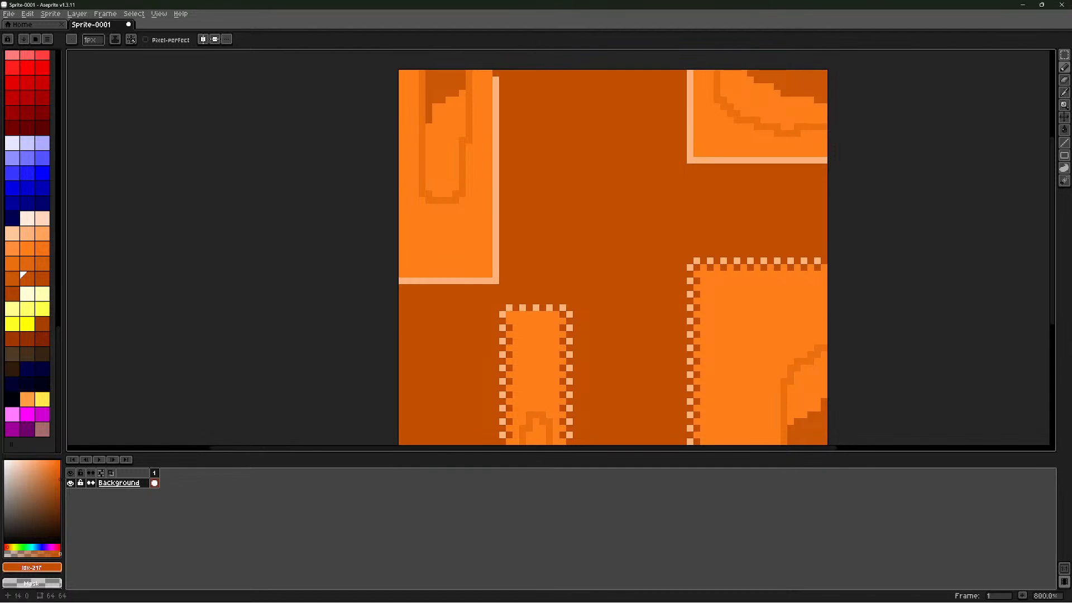
Dot the upper-left rectangle's right highlight with alternating background orange pixels from the canvas border down to its lower corner
click(496, 93)
click(495, 107)
click(496, 120)
click(495, 140)
click(496, 154)
click(496, 167)
click(496, 180)
click(496, 194)
click(495, 208)
click(496, 220)
click(496, 234)
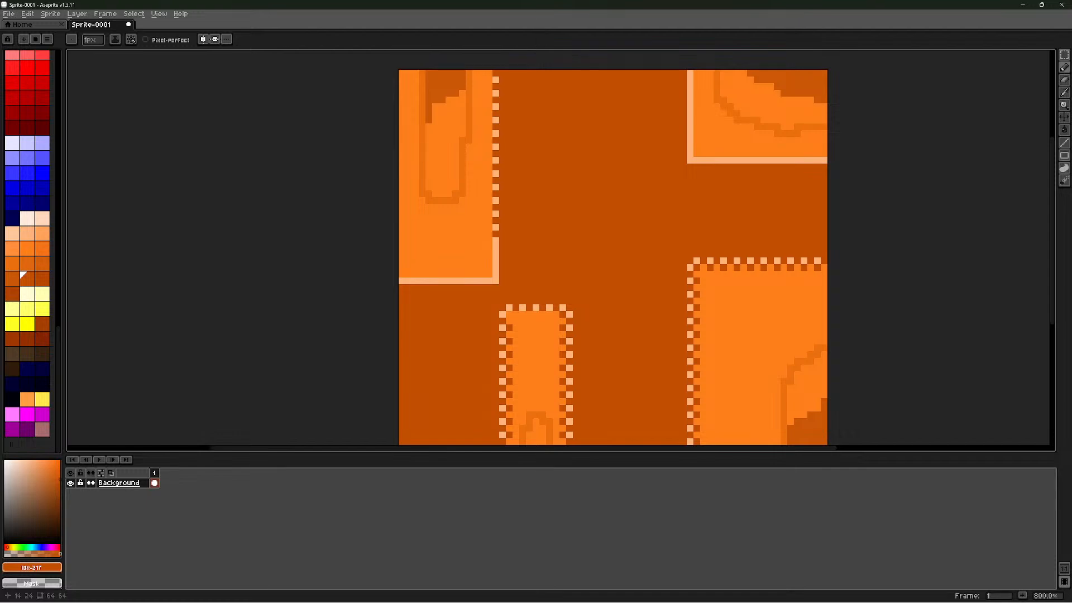
click(496, 248)
click(496, 261)
click(496, 274)
Dot the upper-left rectangle's lower highlight with alternating background orange pixels, undoing the misplaced dot beside its corner
click(489, 281)
key(ctrl+z)
click(496, 281)
click(489, 281)
click(462, 280)
click(449, 281)
click(436, 281)
click(422, 281)
click(409, 281)
Add staggered background orange pixels just inside the upper-left rectangle's lower and right edges
scroll(560, 151, down, 2)
scroll(568, 129, up, 2)
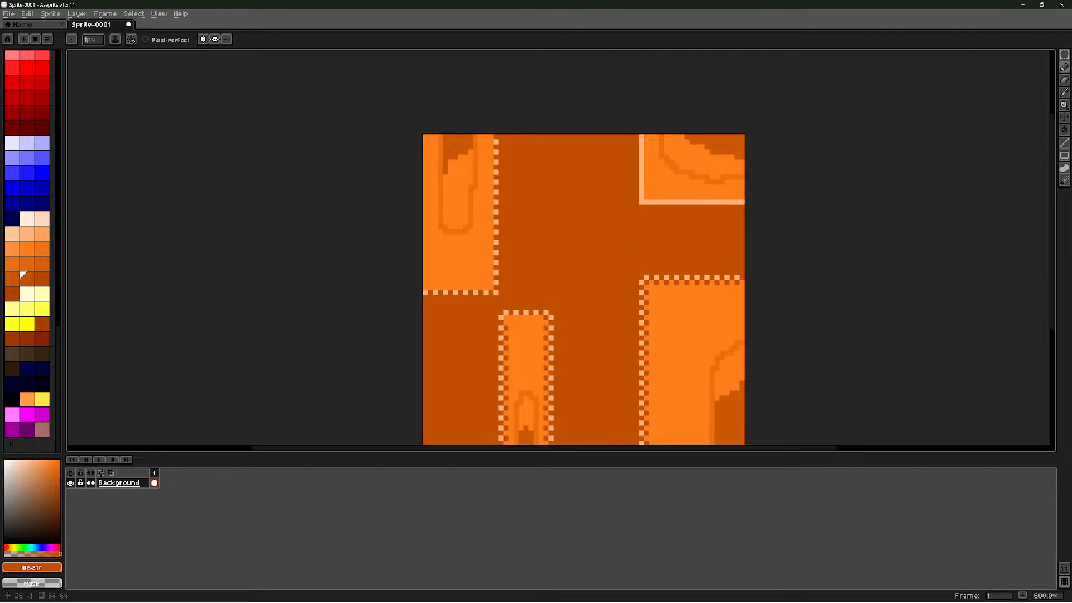
scroll(460, 184, down, 2)
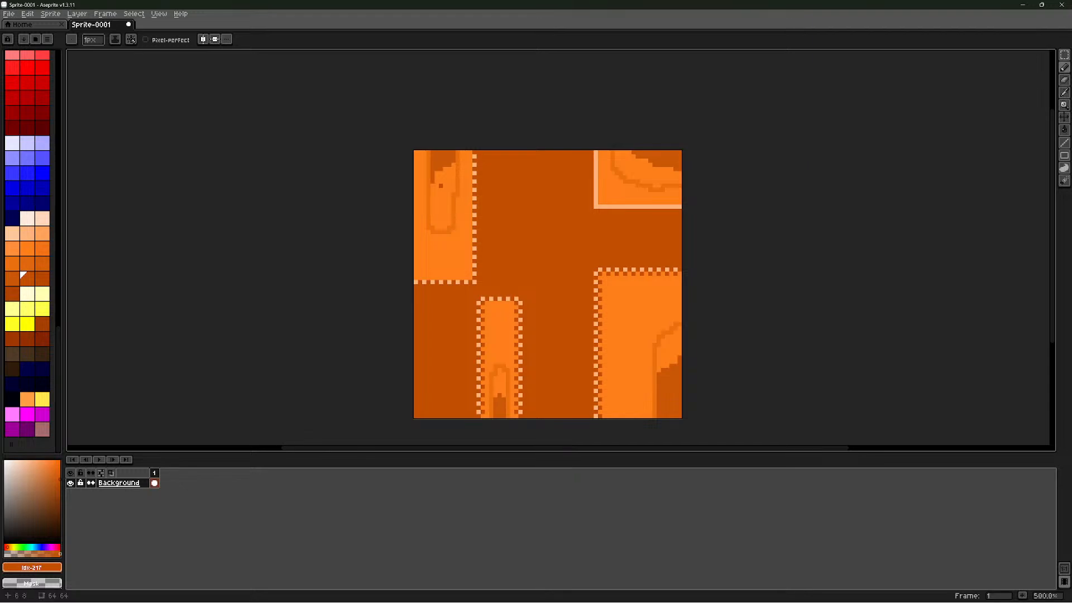
scroll(441, 181, up, 1)
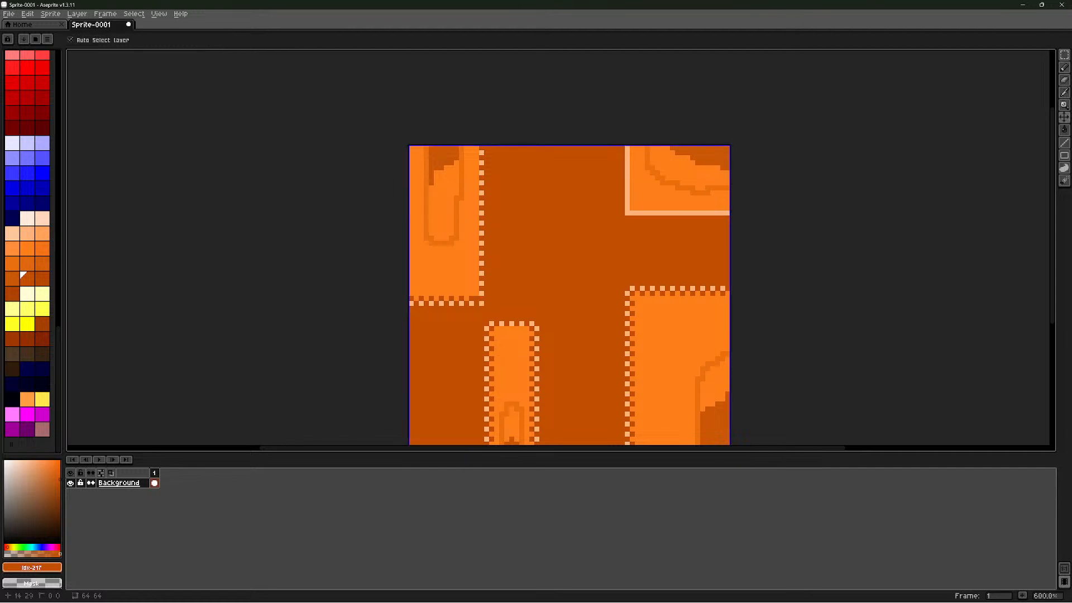
click(476, 282)
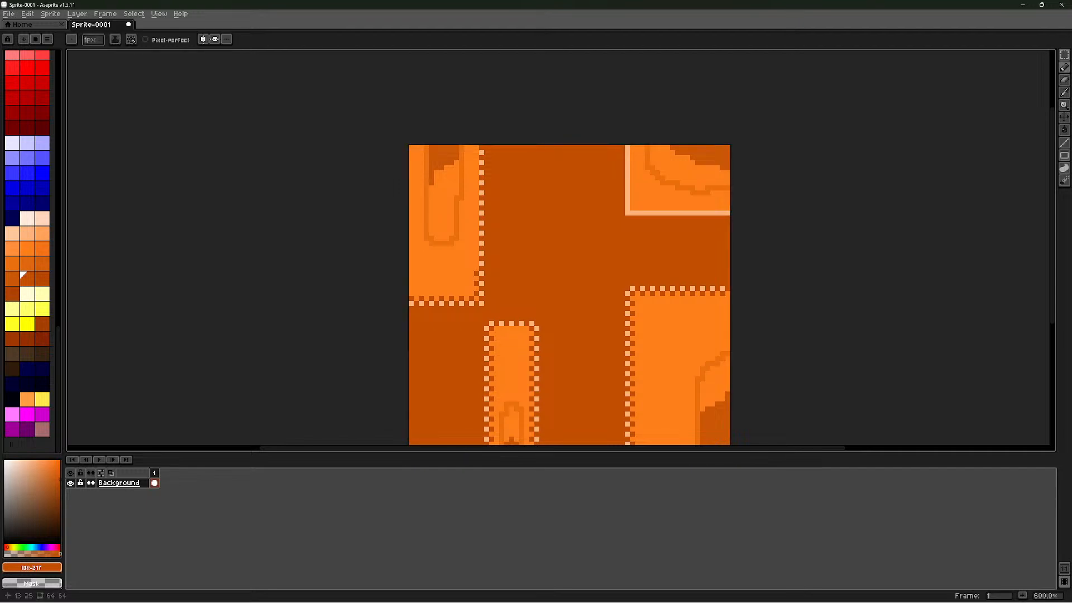
drag(476, 268, 476, 212)
drag(476, 183, 477, 173)
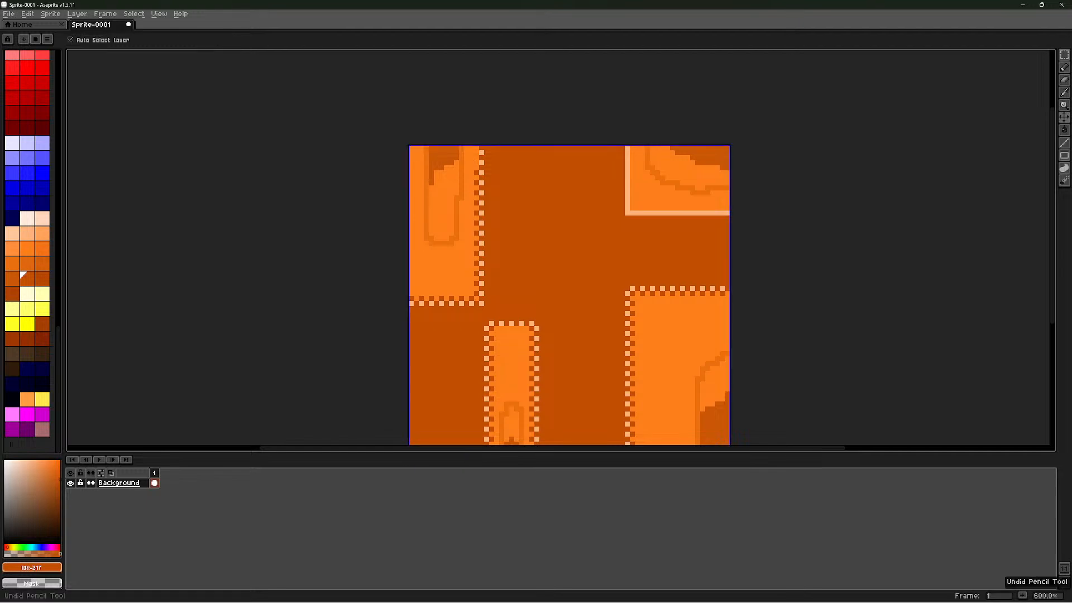
Dot the upper-right rectangle's left highlight with alternating background orange pixels down to its lower corner
scroll(521, 182, down, 3)
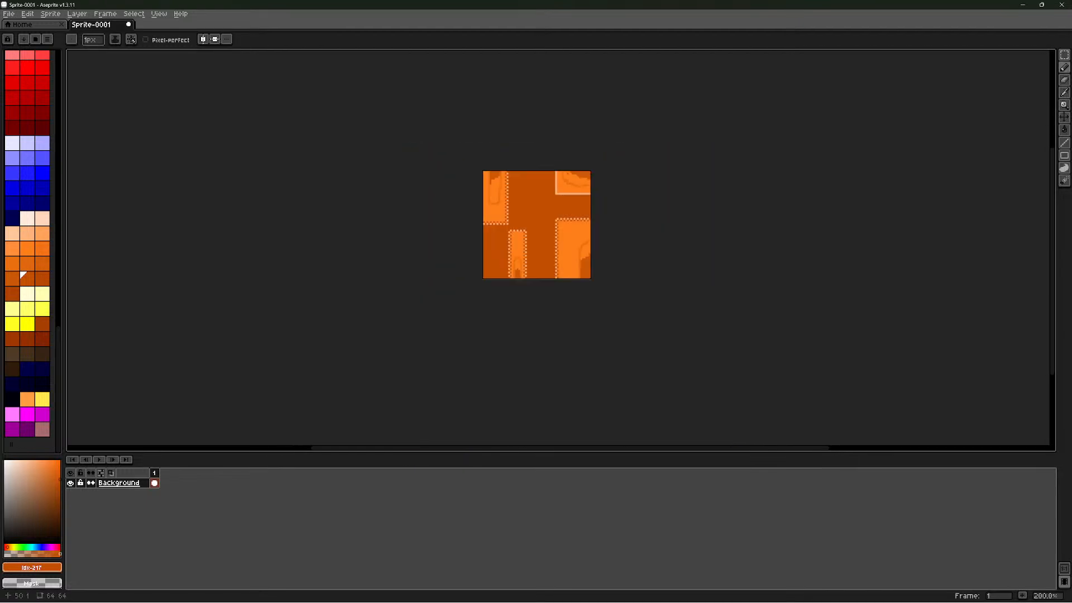
scroll(558, 173, up, 2)
scroll(505, 173, up, 1)
scroll(505, 173, down, 1)
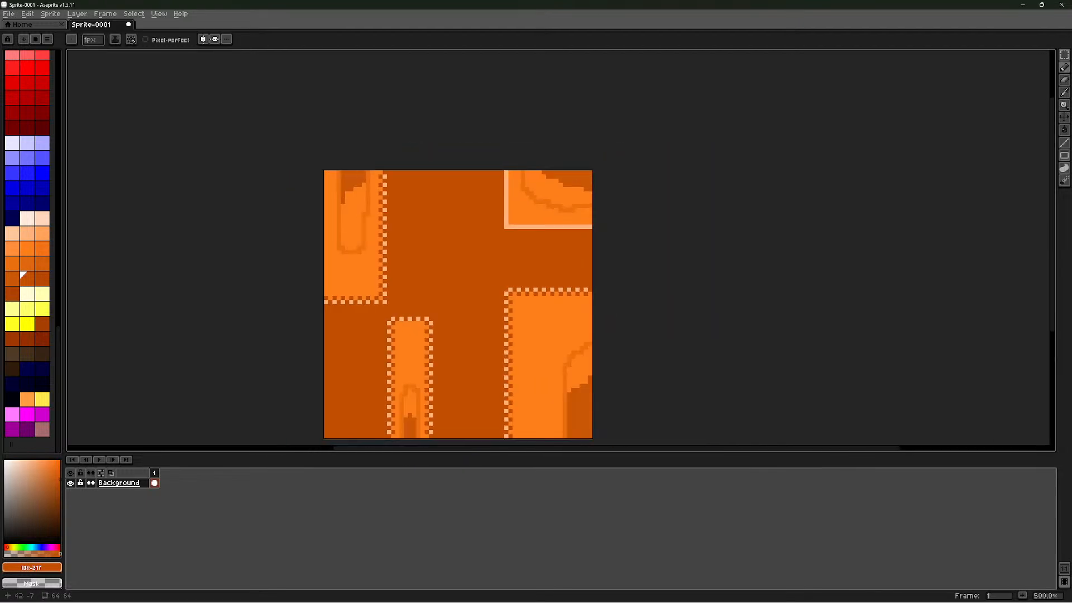
scroll(505, 173, up, 2)
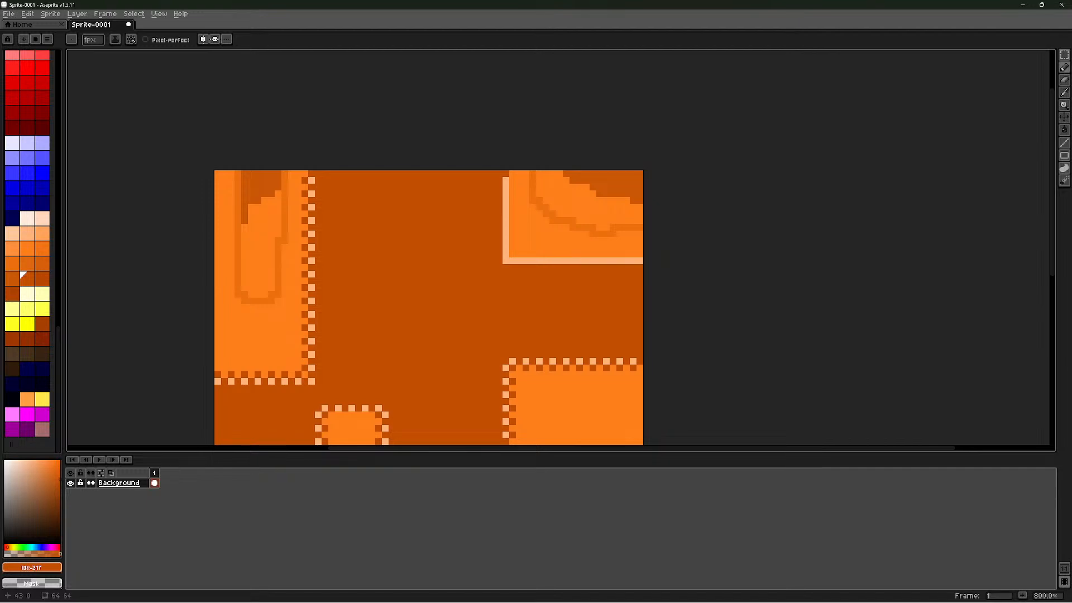
click(505, 187)
click(506, 214)
click(506, 227)
click(505, 240)
click(506, 247)
click(505, 254)
Dot the upper-right rectangle's lower highlight with alternating background orange pixels from its corner to the canvas border
click(513, 260)
click(526, 261)
click(539, 261)
click(552, 260)
click(567, 261)
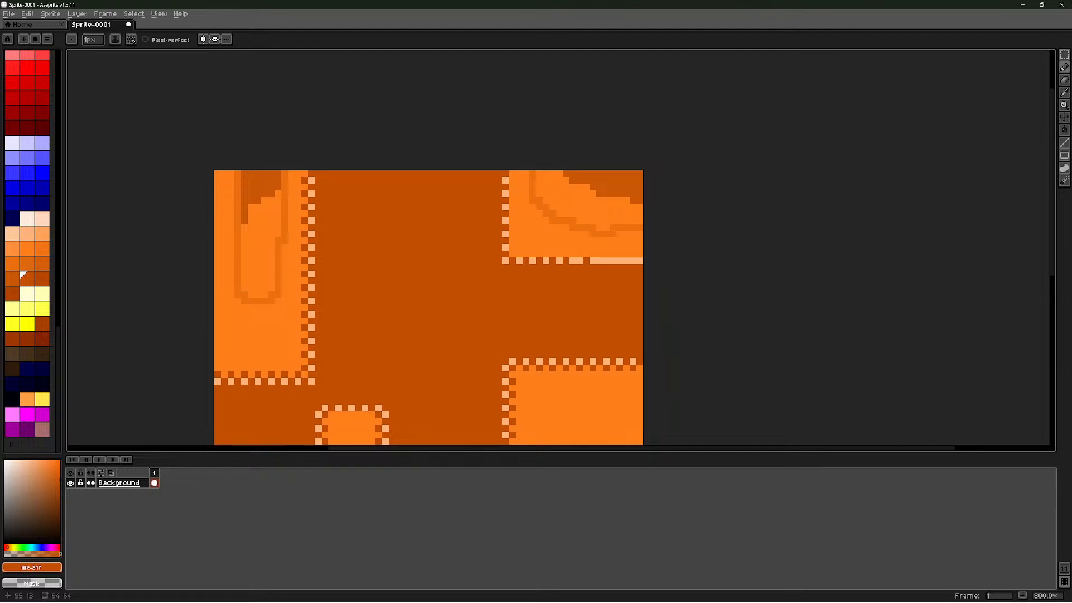
click(579, 260)
click(593, 260)
click(619, 261)
click(633, 261)
Add staggered background orange pixels just inside the upper-right rectangle's left and lower edges
click(513, 181)
scroll(519, 221, down, 3)
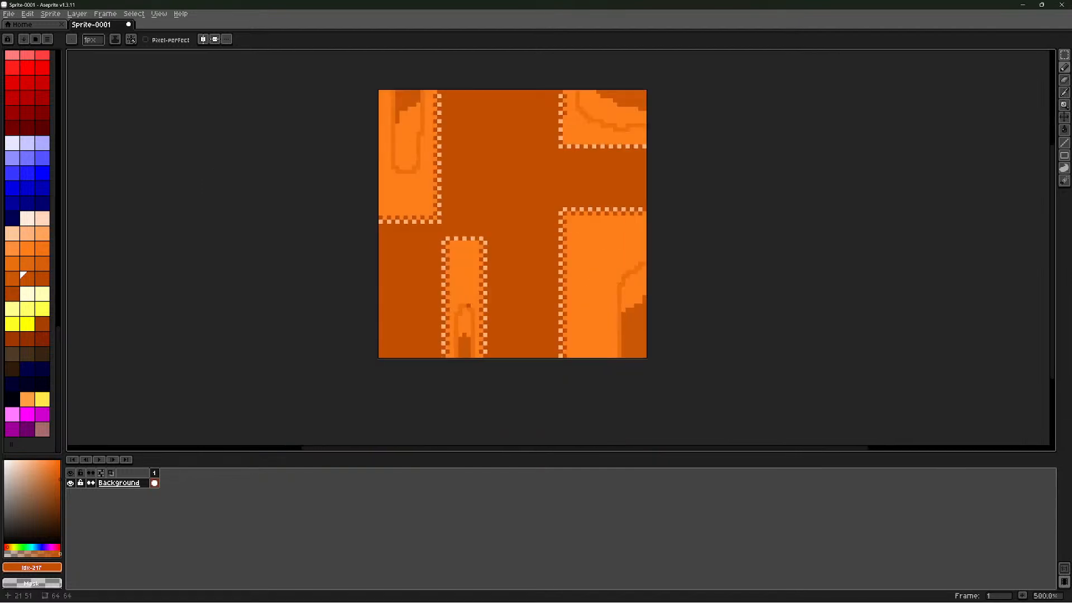
scroll(505, 237, down, 1)
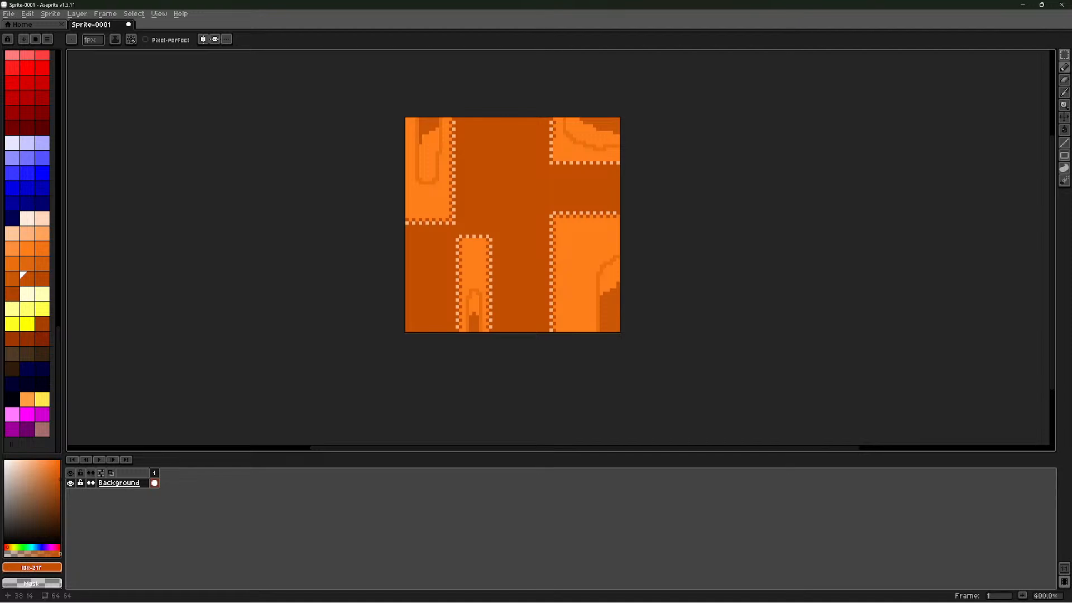
scroll(579, 149, up, 2)
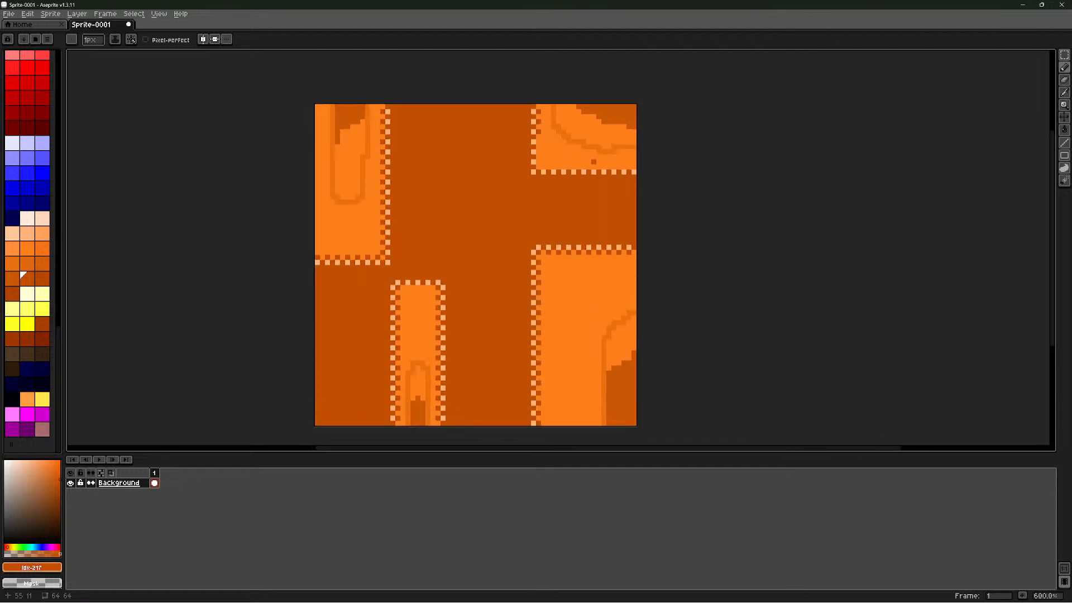
scroll(594, 162, down, 3)
scroll(602, 126, up, 3)
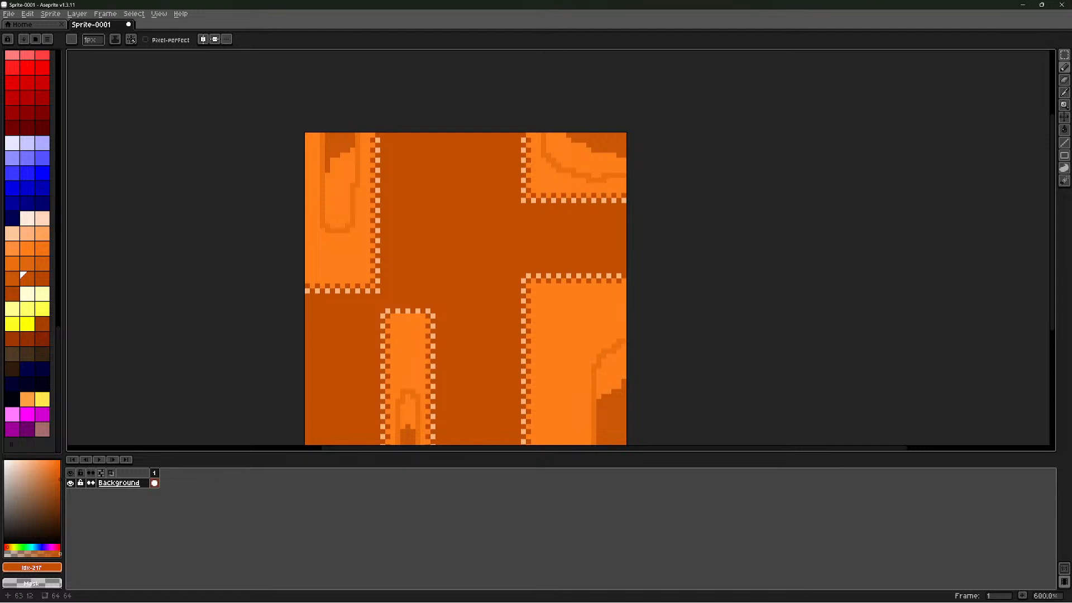
scroll(616, 188, down, 3)
scroll(586, 190, up, 2)
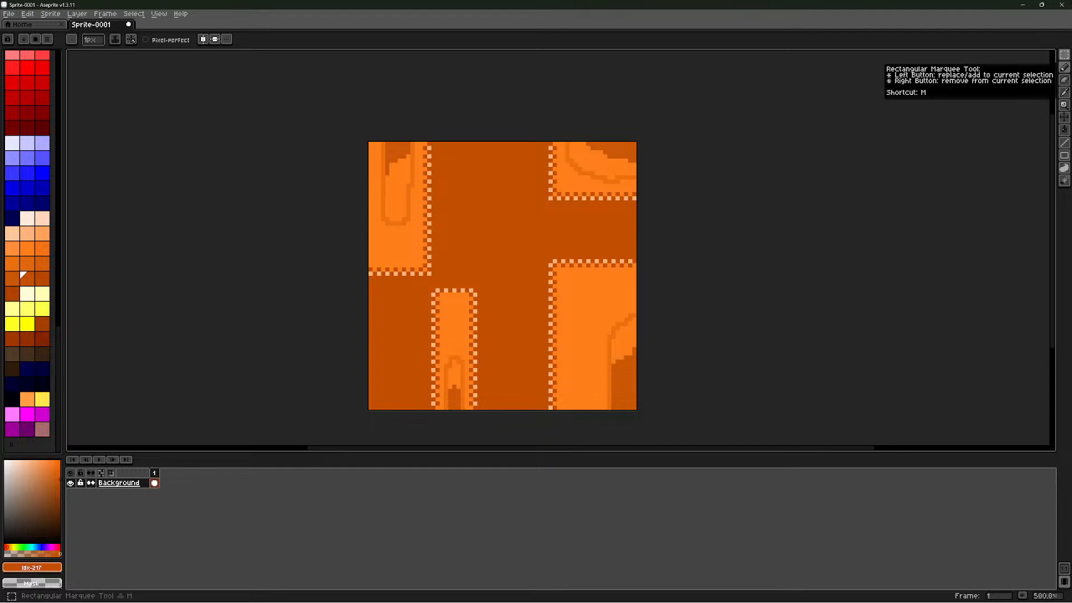
Squash the marquee-selected upper-left rectangle area to about 20 × 13 px and move the narrow lower rectangle's 21 × 30 px selection to X -1, Y 34
click(1064, 54)
mouse_move(350, 135)
mouse_down()
mouse_move(454, 281)
mouse_move(412, 276)
mouse_move(412, 253)
mouse_move(446, 252)
mouse_move(458, 240)
mouse_move(412, 198)
mouse_move(454, 202)
mouse_up()
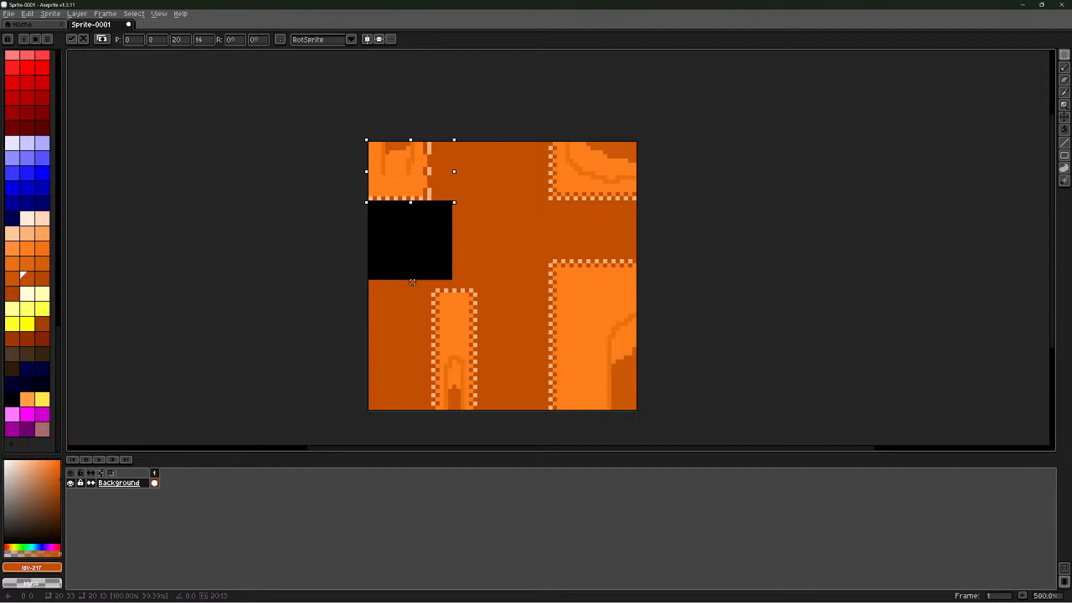
click(399, 232)
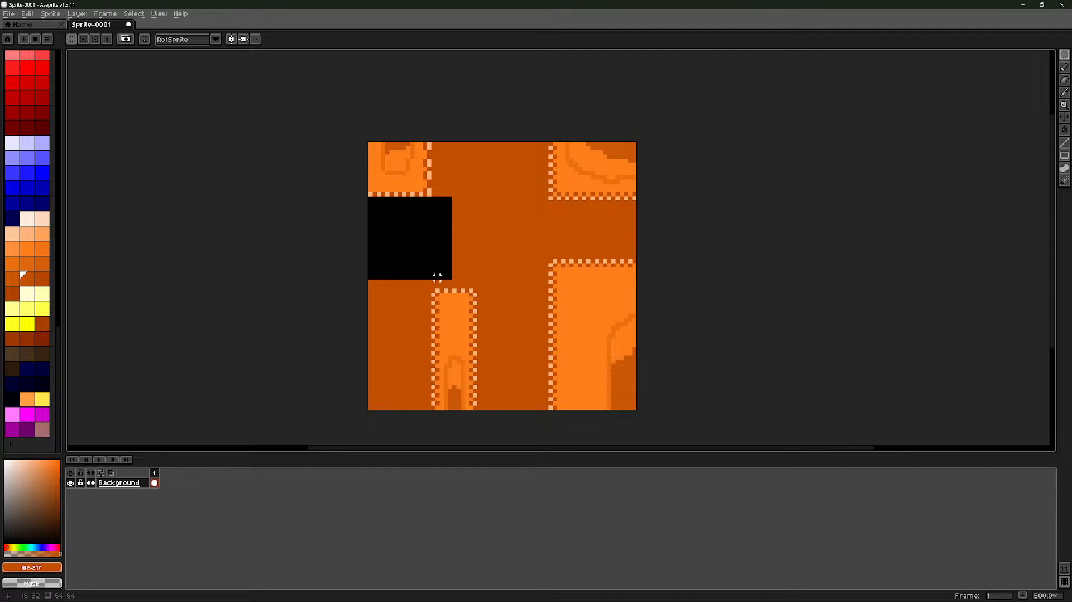
drag(412, 286, 408, 412)
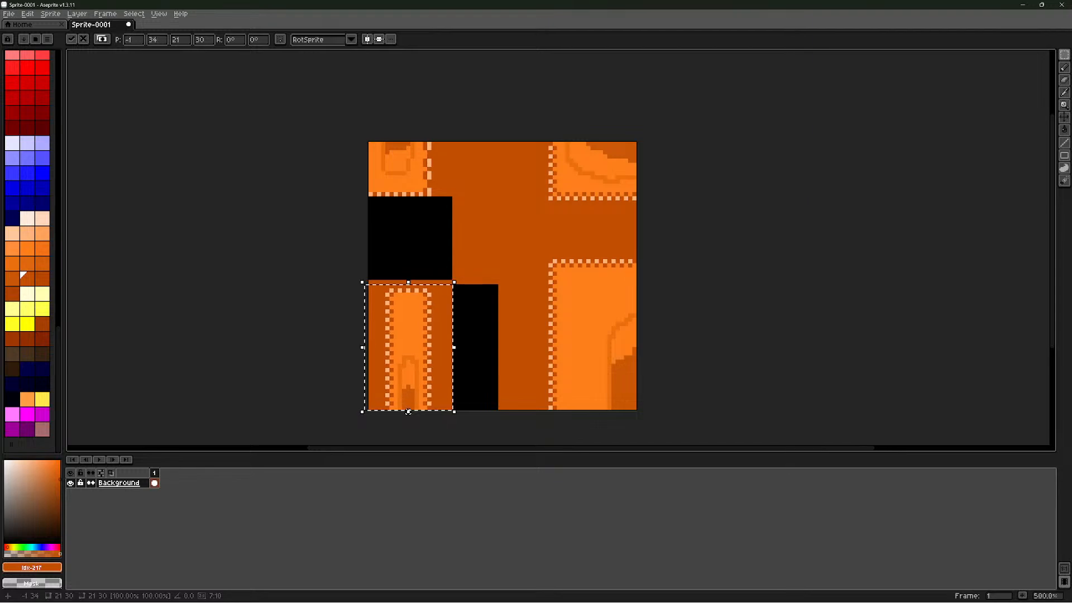
click(320, 244)
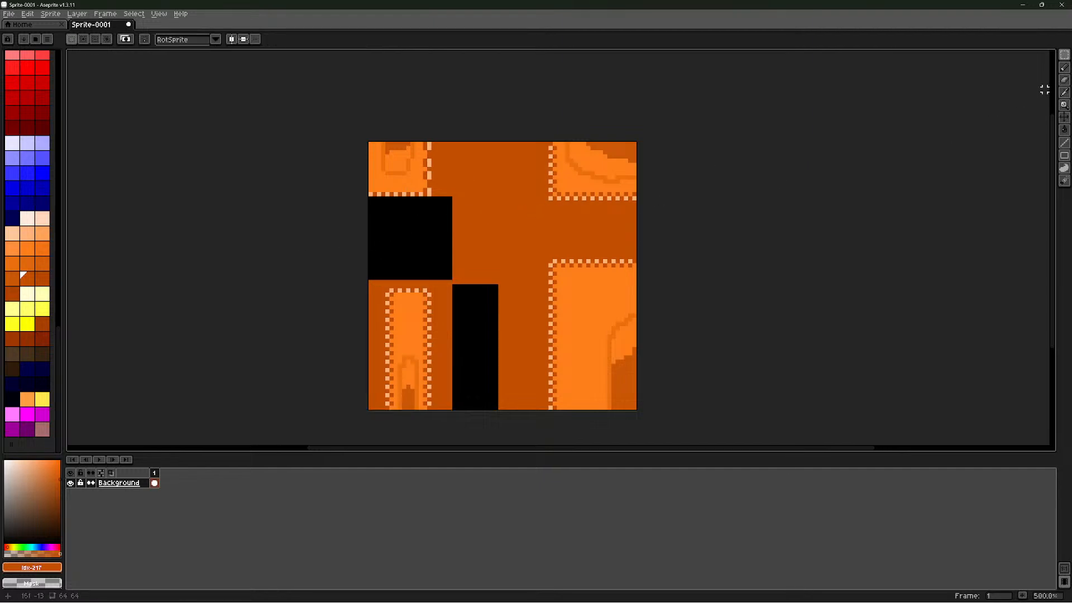
click(1063, 92)
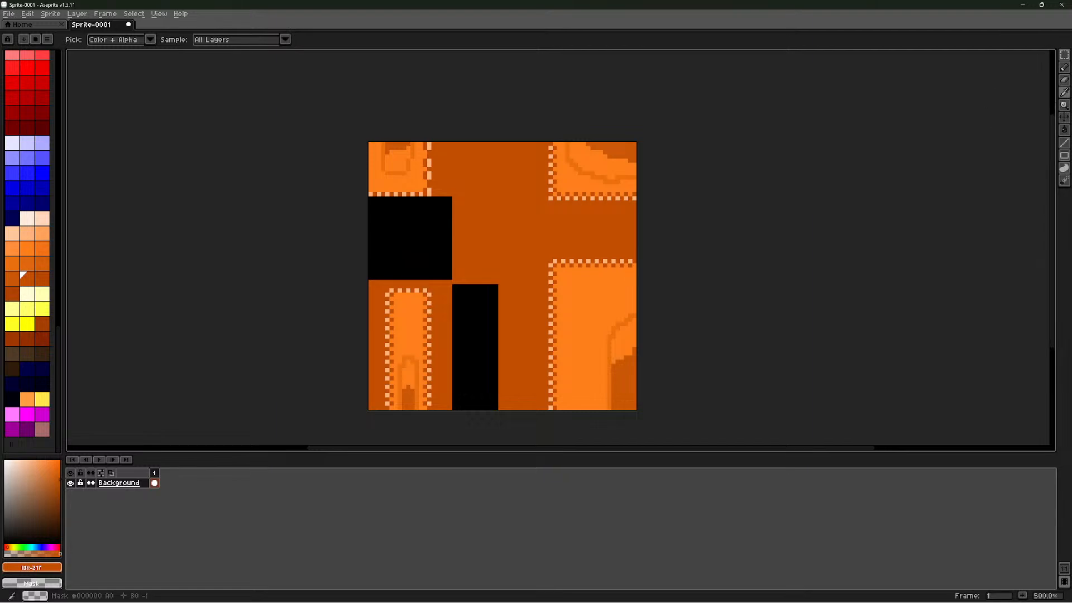
click(358, 140)
click(443, 179)
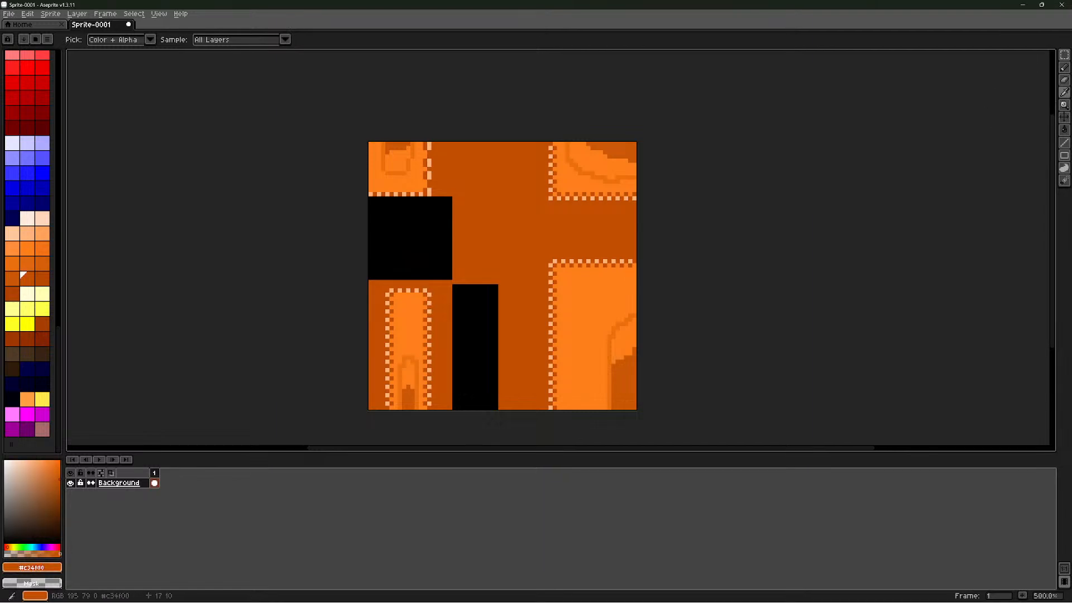
click(405, 187)
click(413, 234)
Select the squashed upper-left rectangle, narrow the selection to 16 × 16 px and place it at X 4, Y 1
click(1064, 55)
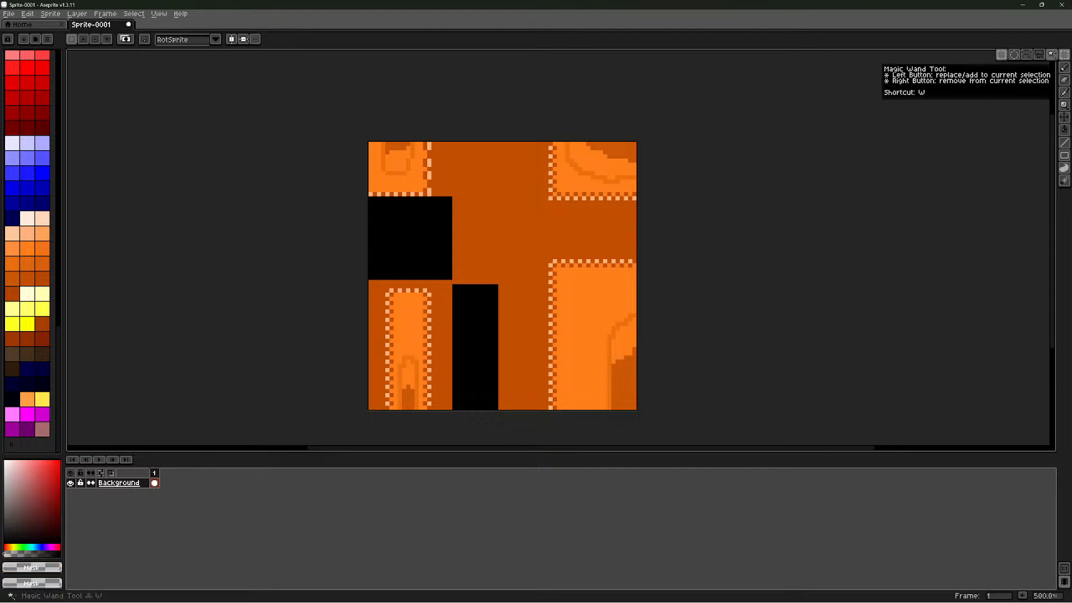
drag(369, 142, 458, 210)
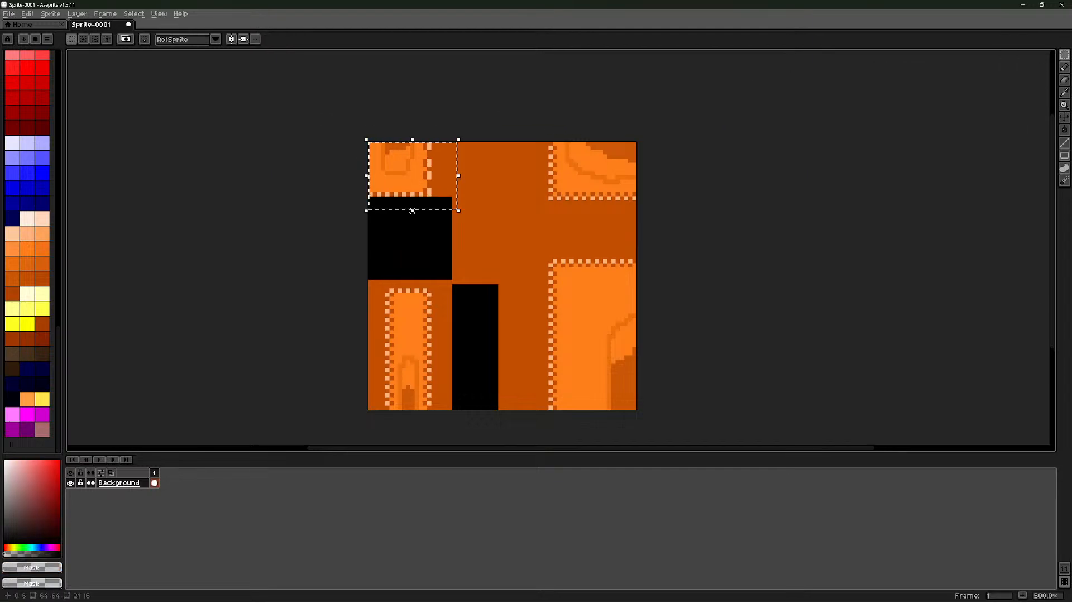
key(Right)
key(Right)
key(Right)
key(Right)
key(Right)
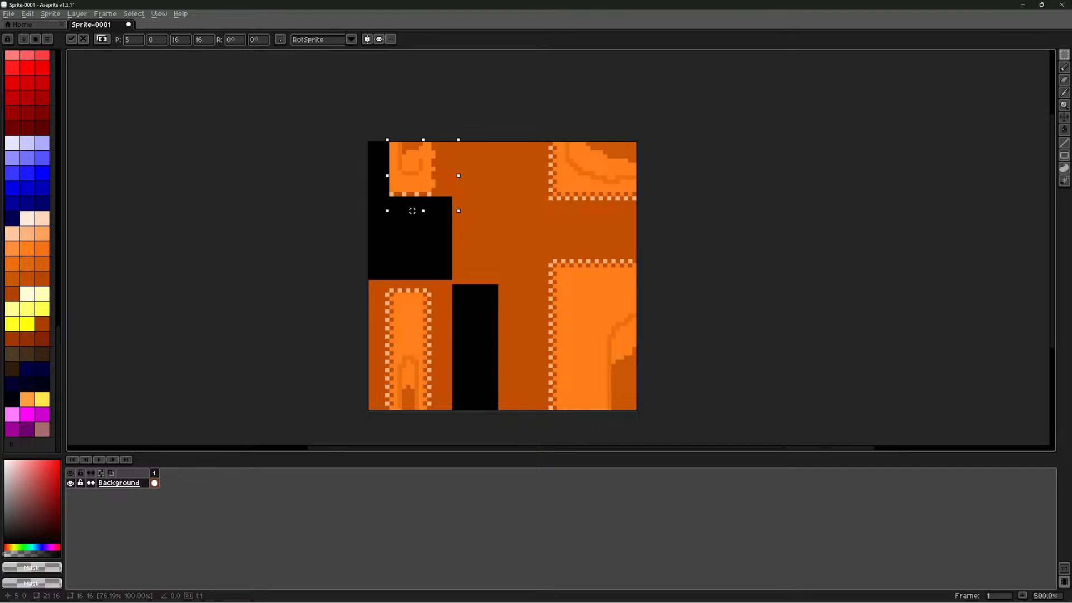
key(Left)
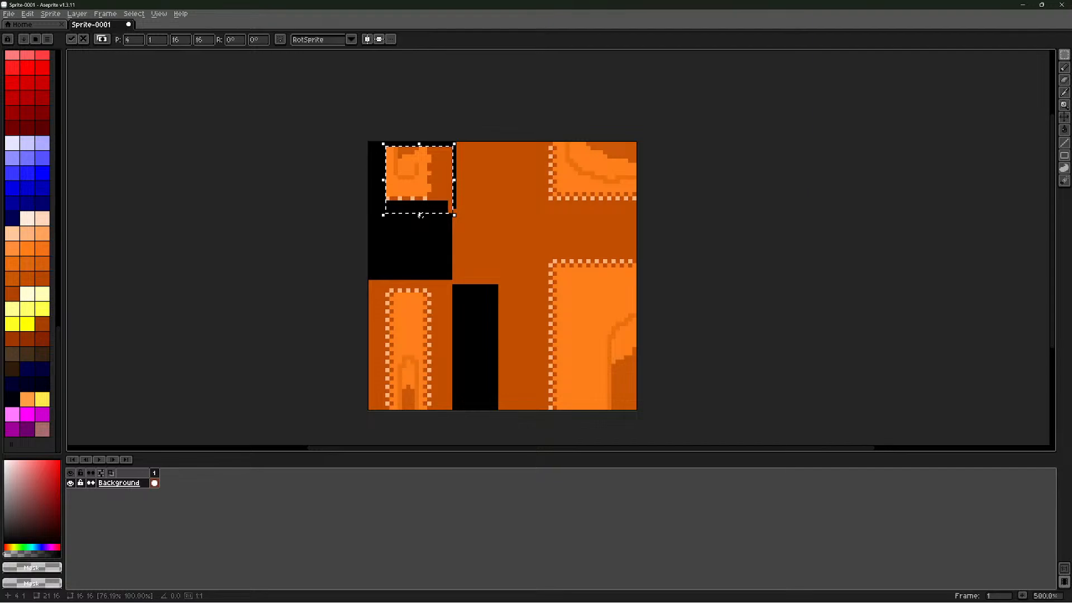
Paint over the black gaps around the moved rectangles with the background orange, palette index 217, using the Pencil tool
click(1064, 67)
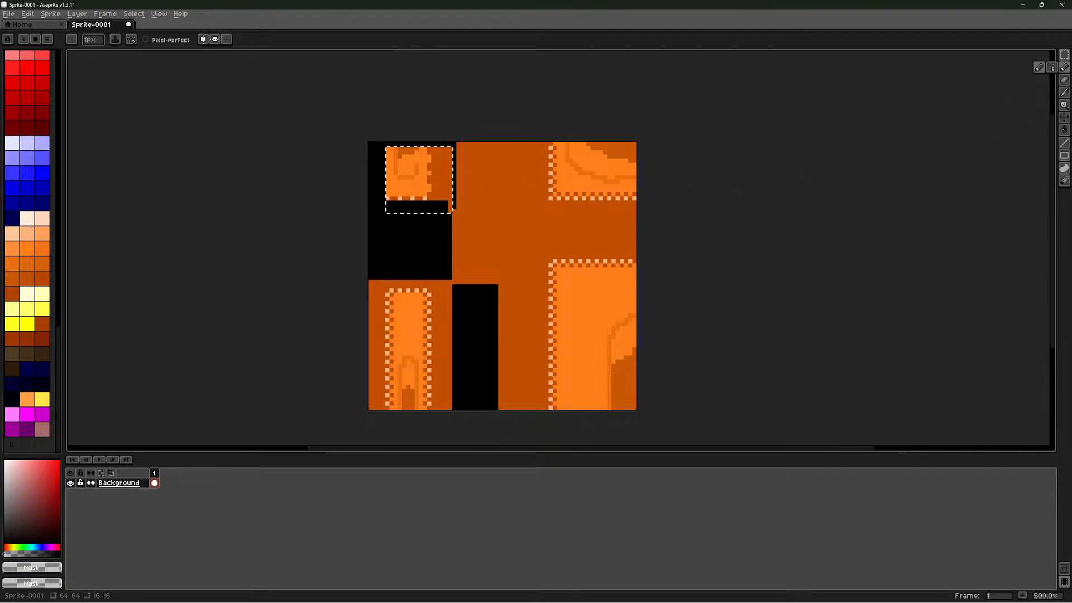
click(1064, 92)
click(519, 224)
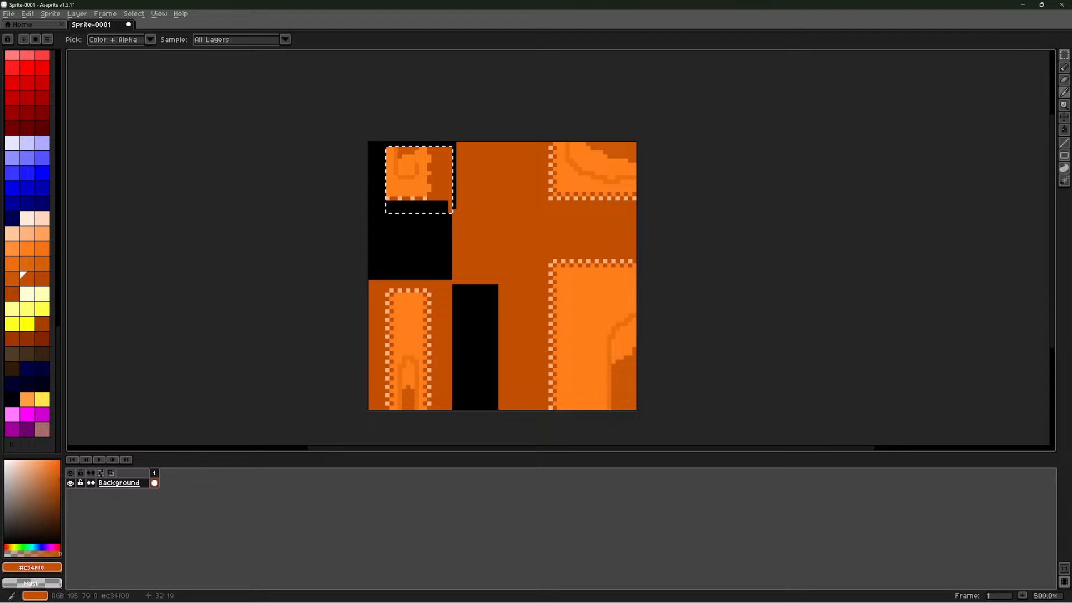
click(1064, 67)
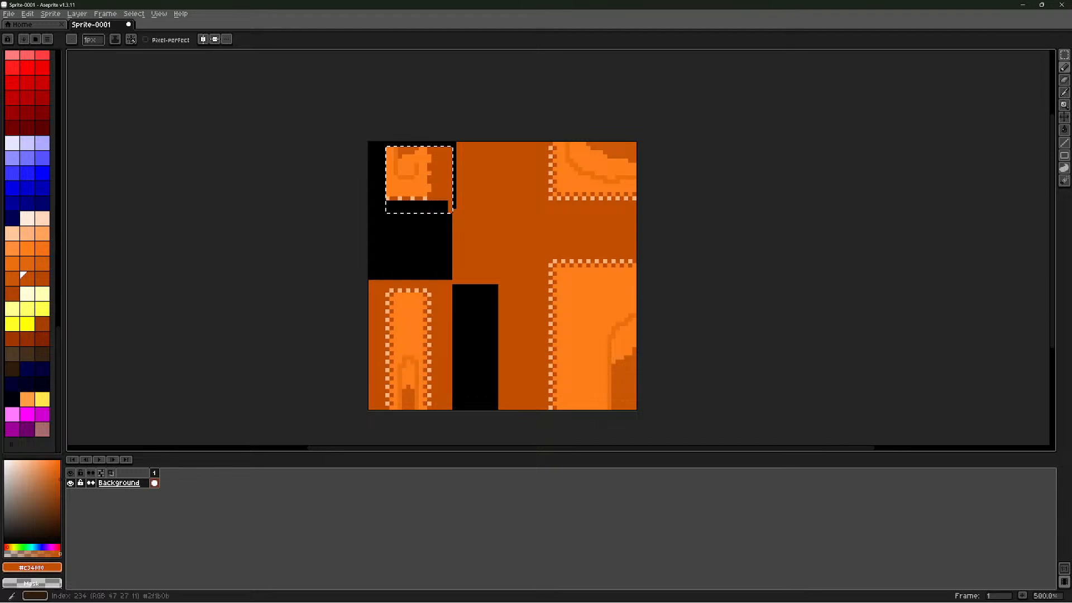
click(27, 279)
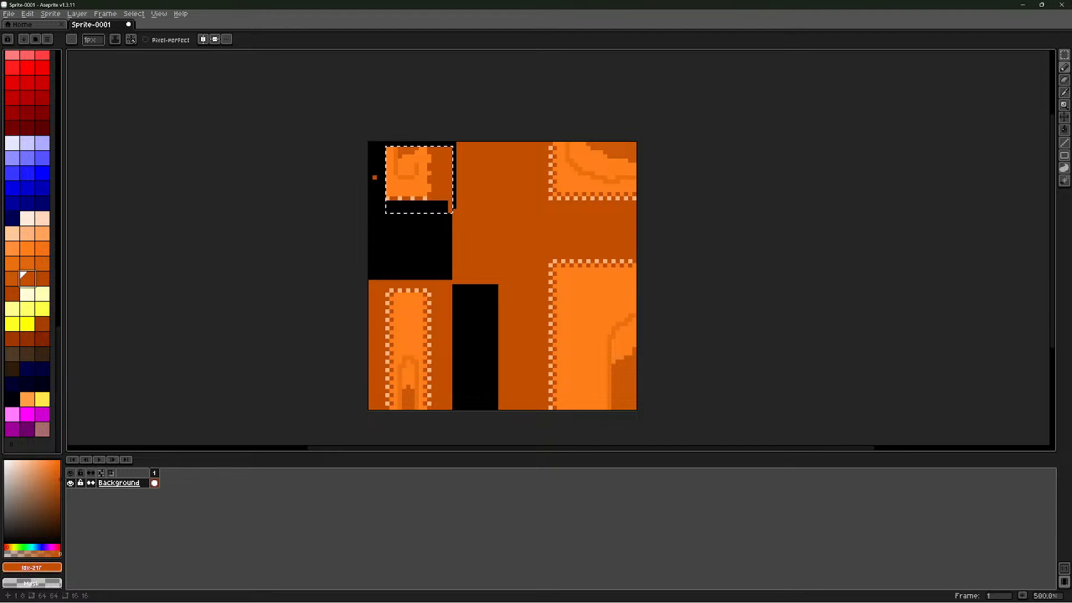
drag(423, 210, 382, 211)
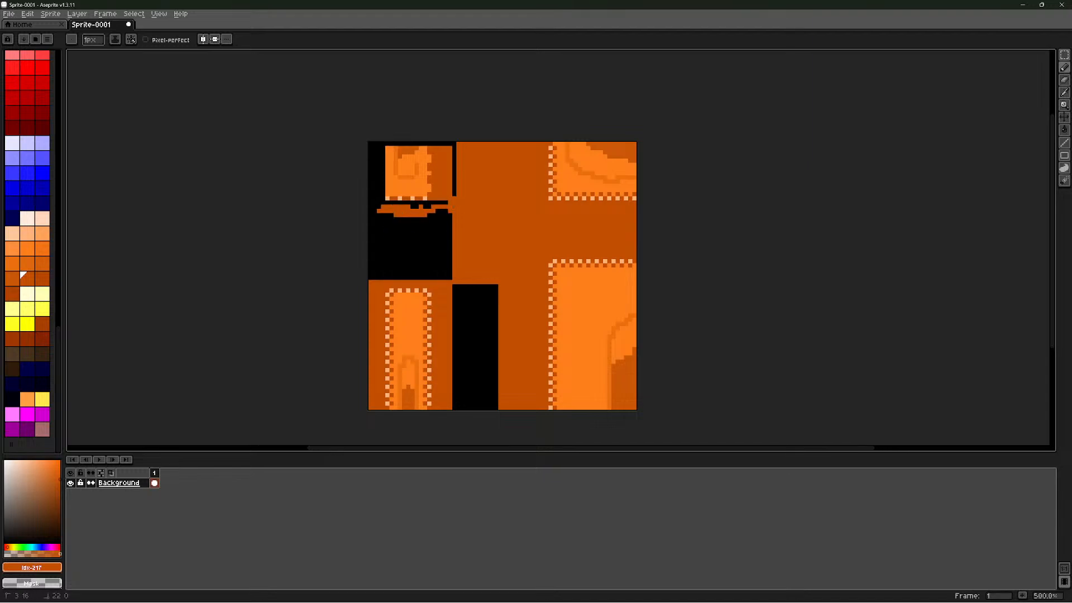
mouse_move(455, 162)
mouse_down()
mouse_move(455, 196)
mouse_move(450, 144)
mouse_move(378, 144)
mouse_move(371, 158)
mouse_move(383, 149)
mouse_move(371, 160)
mouse_move(373, 178)
mouse_move(383, 160)
mouse_move(371, 217)
mouse_move(383, 190)
mouse_move(379, 198)
mouse_move(447, 203)
mouse_move(429, 203)
mouse_move(442, 221)
mouse_move(416, 219)
mouse_move(430, 219)
mouse_up()
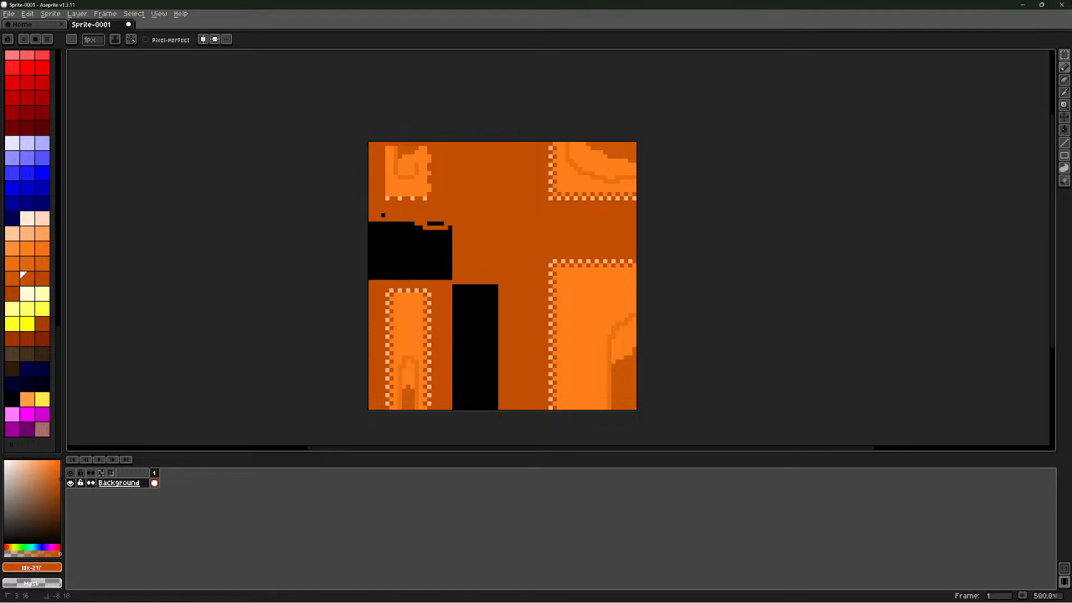
mouse_move(337, 220)
mouse_down()
mouse_move(445, 224)
mouse_move(450, 238)
mouse_move(337, 231)
mouse_move(450, 262)
mouse_move(350, 245)
mouse_move(450, 279)
mouse_move(370, 267)
mouse_move(375, 280)
mouse_move(412, 278)
mouse_move(394, 274)
mouse_move(463, 336)
mouse_move(457, 311)
mouse_move(456, 385)
mouse_move(458, 278)
mouse_move(497, 296)
mouse_move(481, 286)
mouse_move(497, 286)
mouse_move(472, 340)
mouse_move(481, 374)
mouse_up()
mouse_move(508, 324)
mouse_down()
mouse_move(483, 305)
mouse_move(494, 313)
mouse_move(488, 343)
mouse_move(480, 329)
mouse_move(497, 320)
mouse_move(458, 345)
mouse_move(488, 357)
mouse_move(496, 343)
mouse_move(466, 388)
mouse_move(465, 404)
mouse_move(473, 396)
mouse_move(487, 407)
mouse_up()
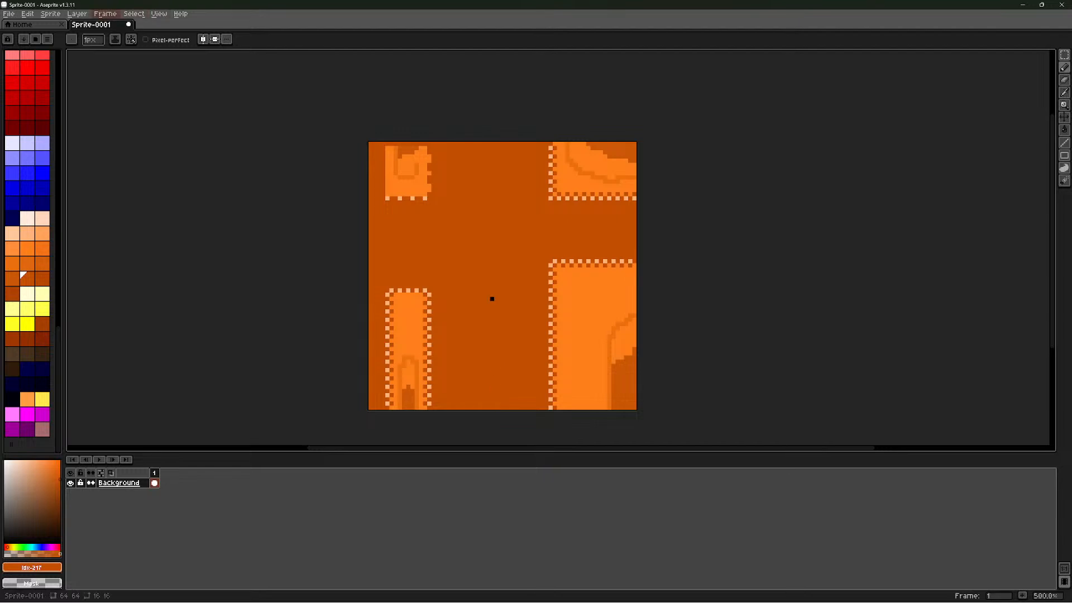
click(105, 13)
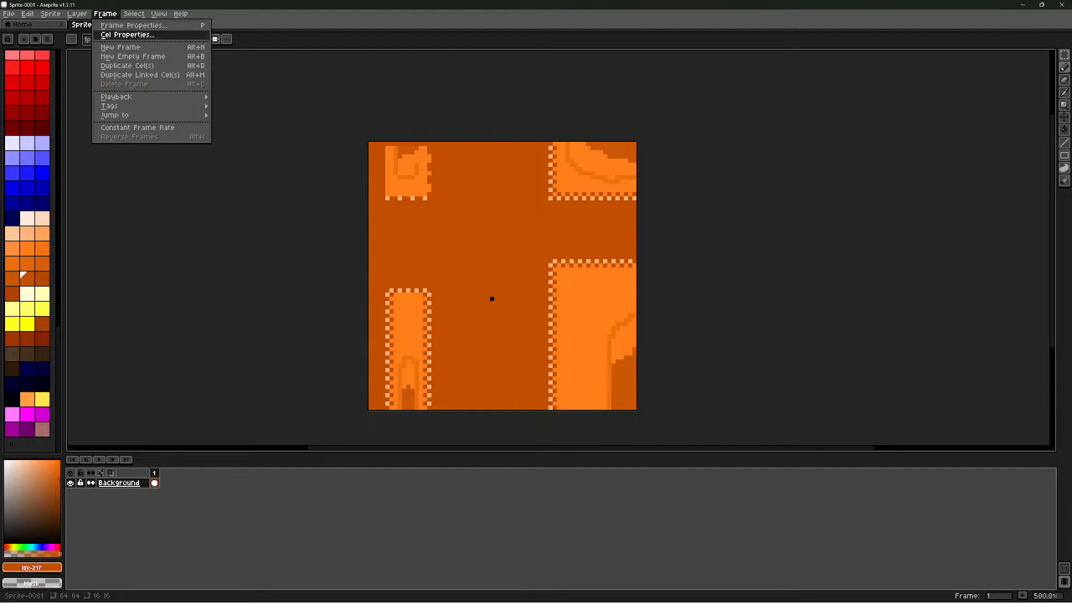
click(128, 34)
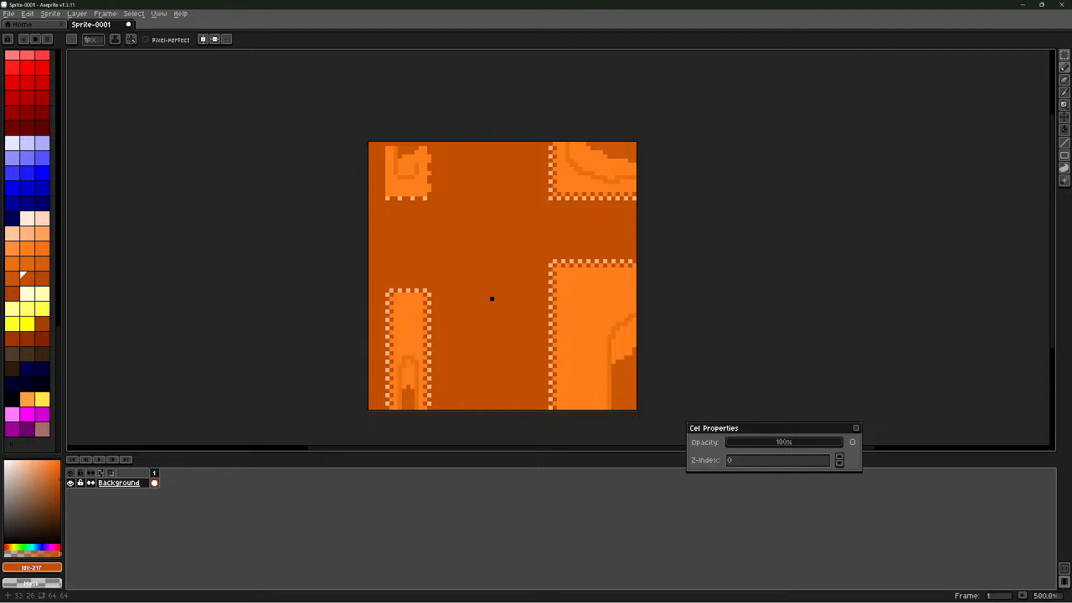
key(Escape)
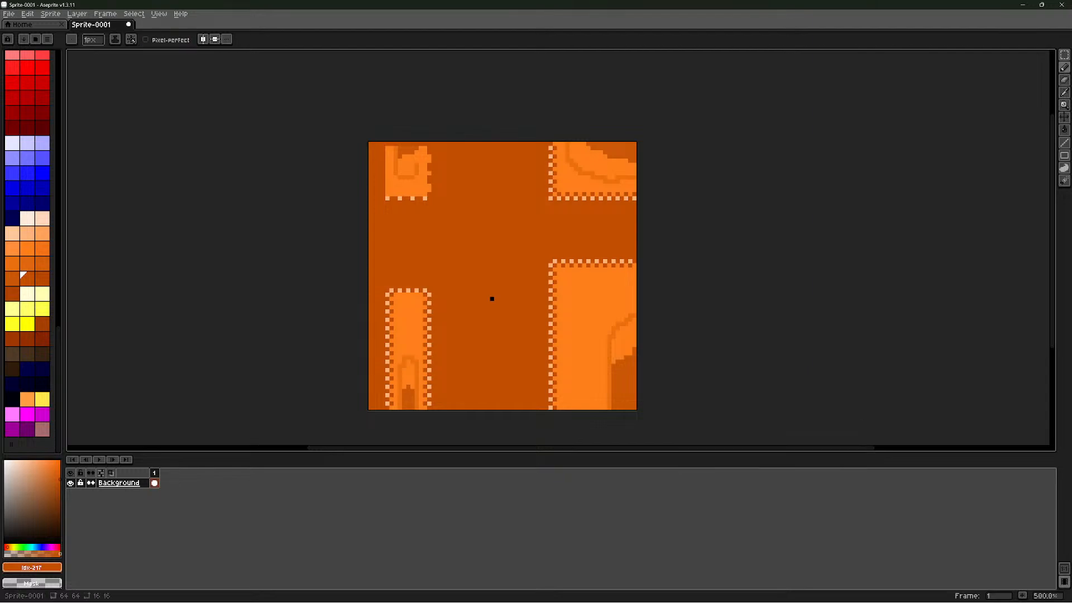
click(159, 14)
key(Return)
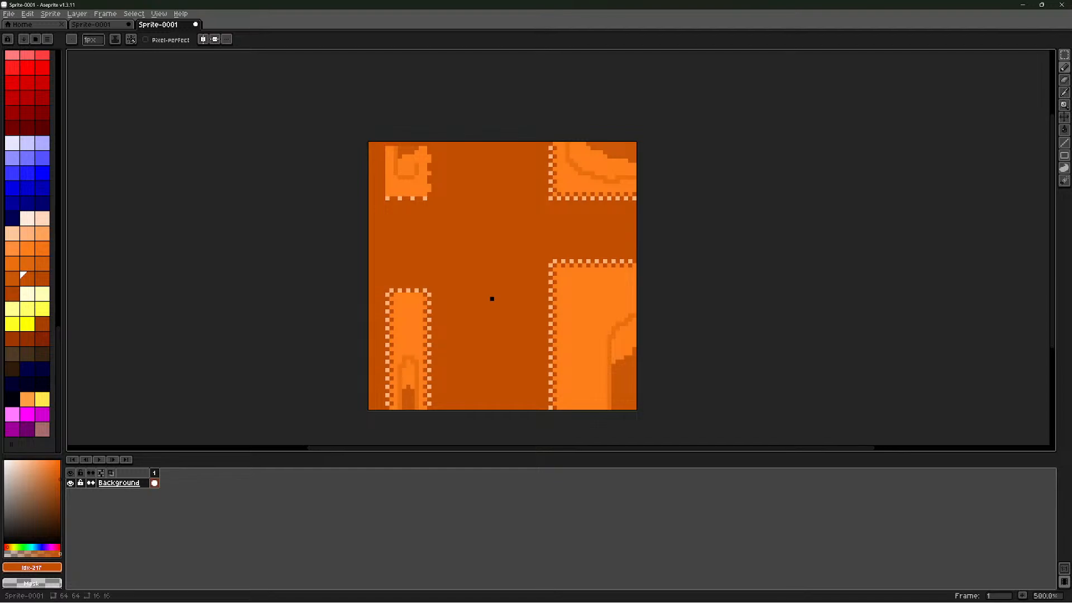
click(159, 14)
mouse_move(167, 60)
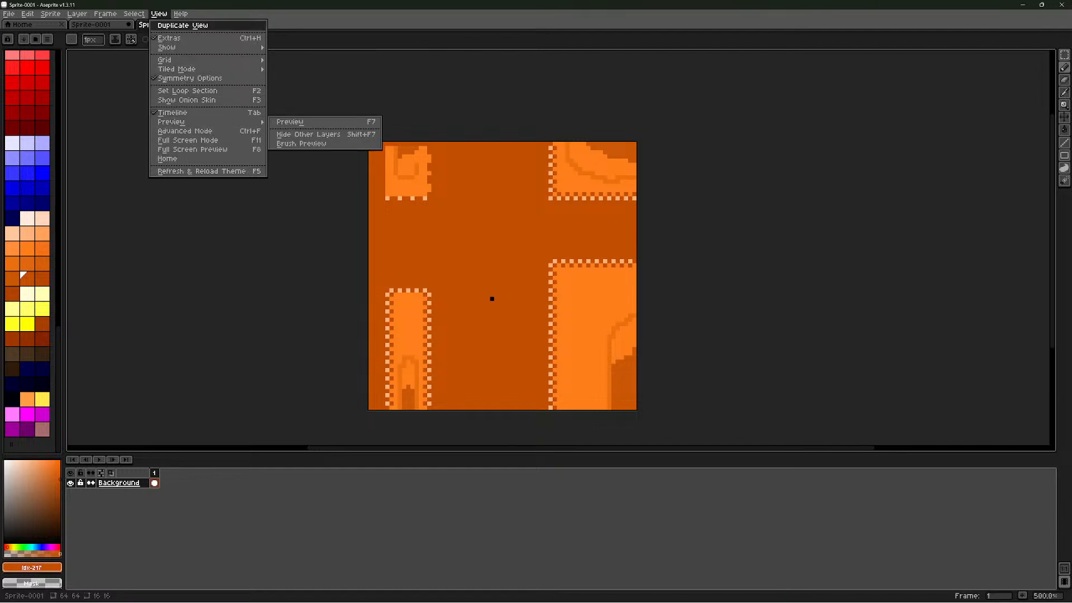
click(183, 26)
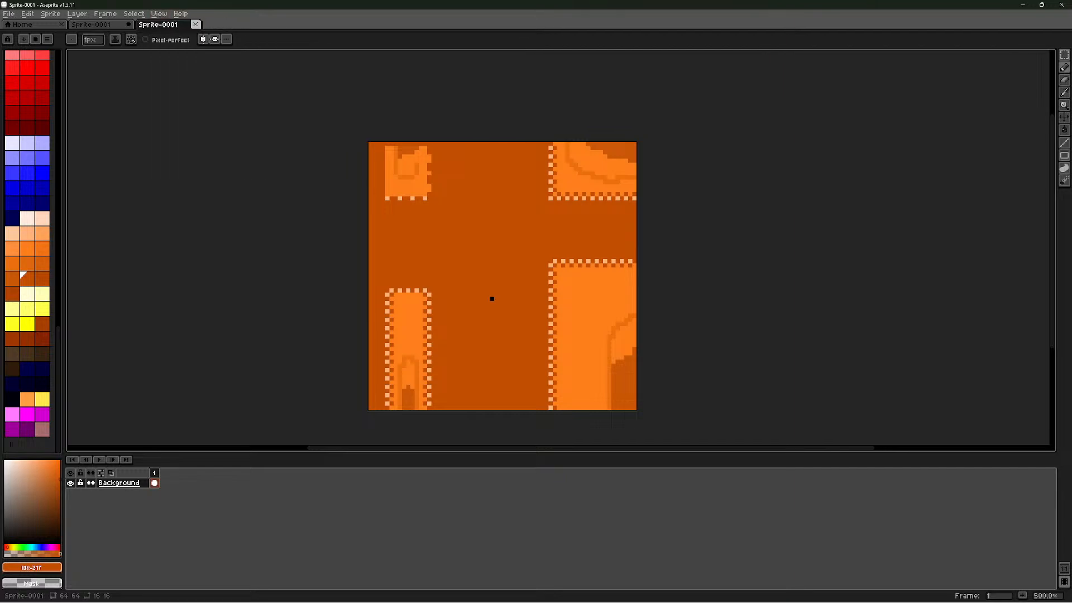
key(ctrl+w)
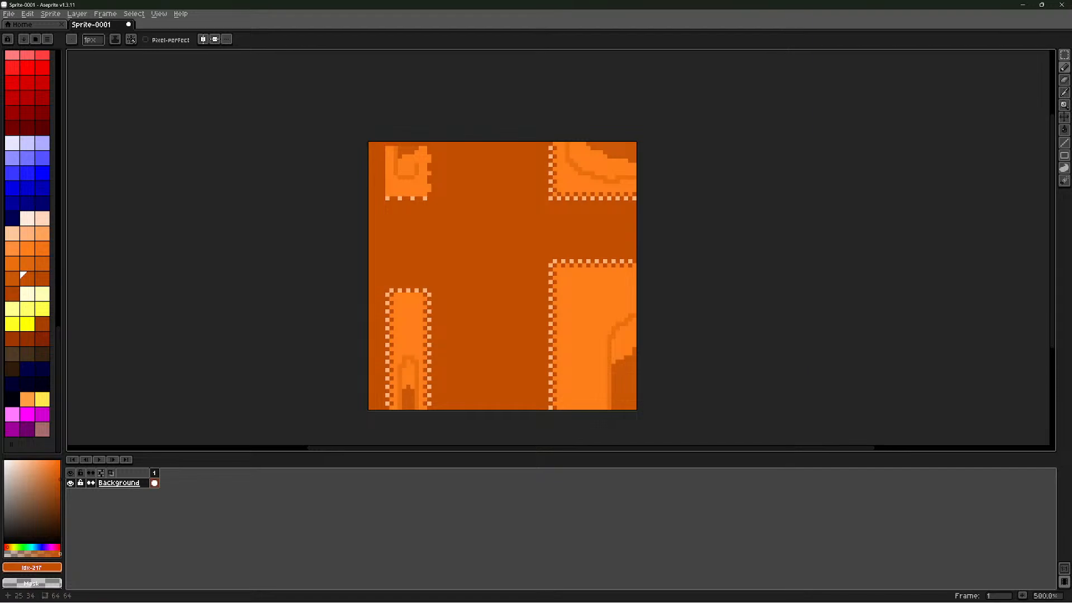
Paint over the leftover dashed pixels along the upper-left rectangle's right and lower edges with the background orange
click(1064, 67)
drag(429, 195, 428, 169)
drag(383, 196, 409, 196)
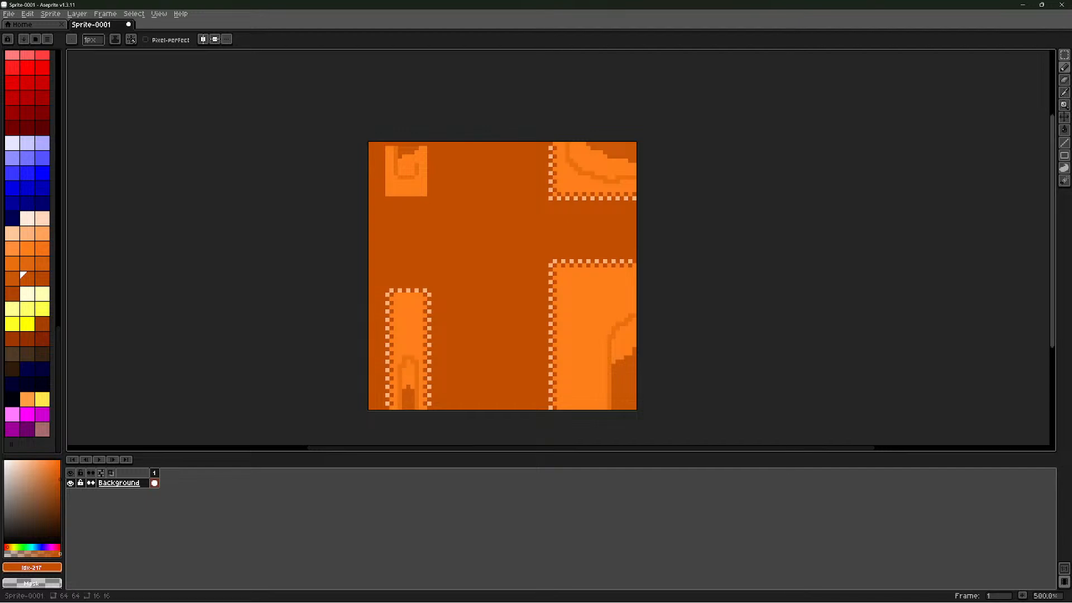
Extend the upper-left rectangle to the canvas top in #FF7F1B and redraw its inset outline in #EB6F0F
click(1064, 92)
click(597, 293)
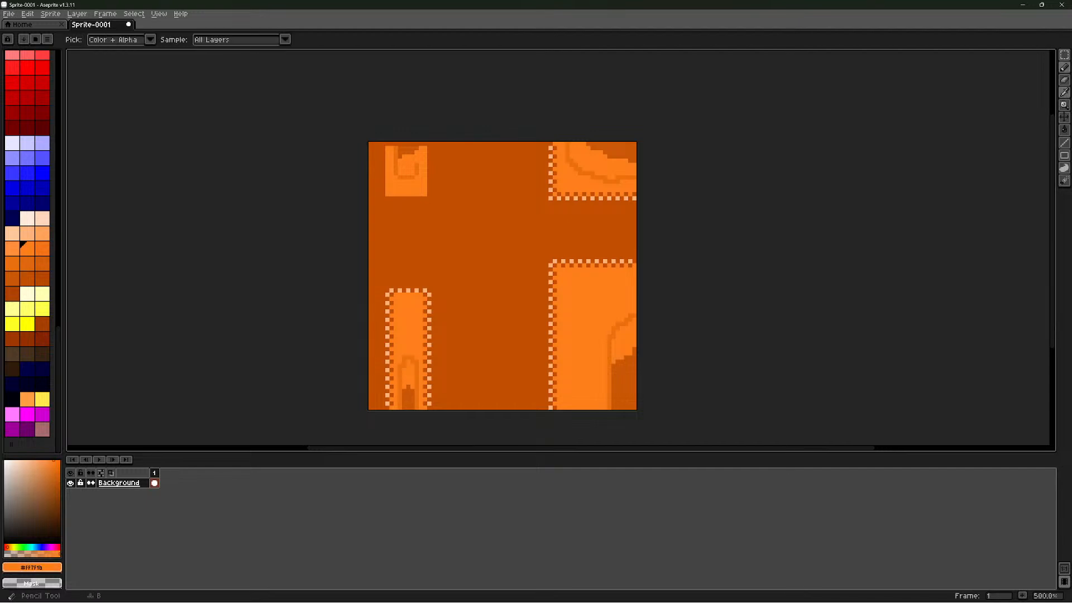
click(1063, 67)
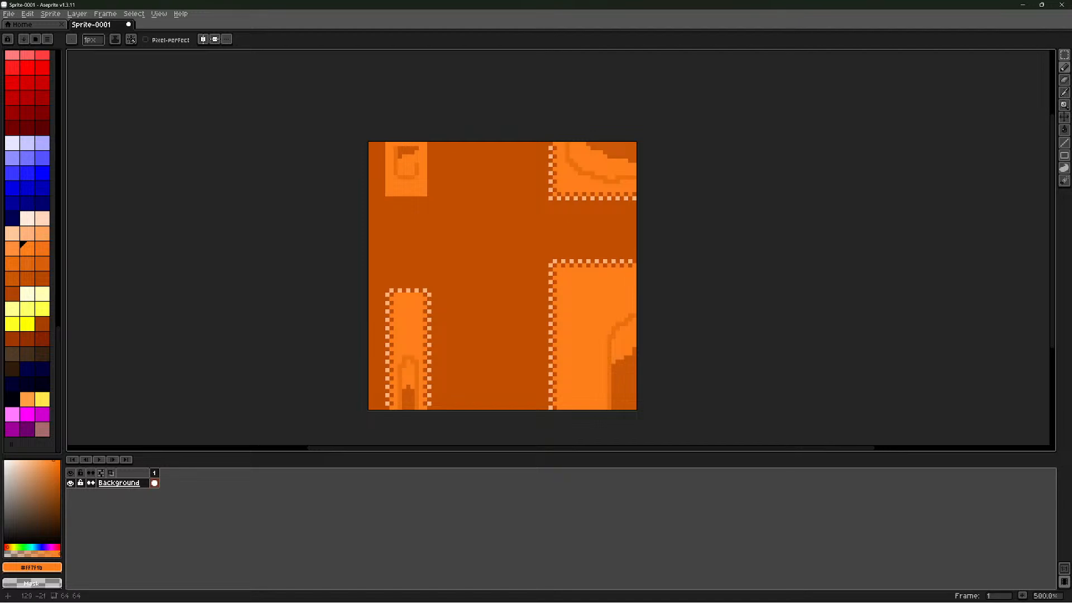
click(1063, 92)
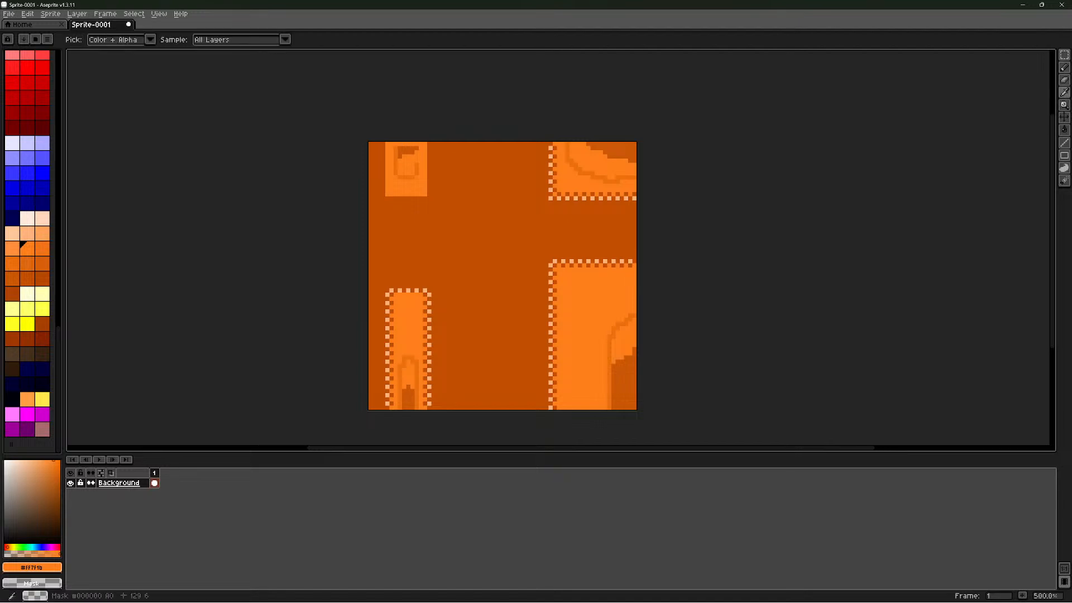
click(417, 378)
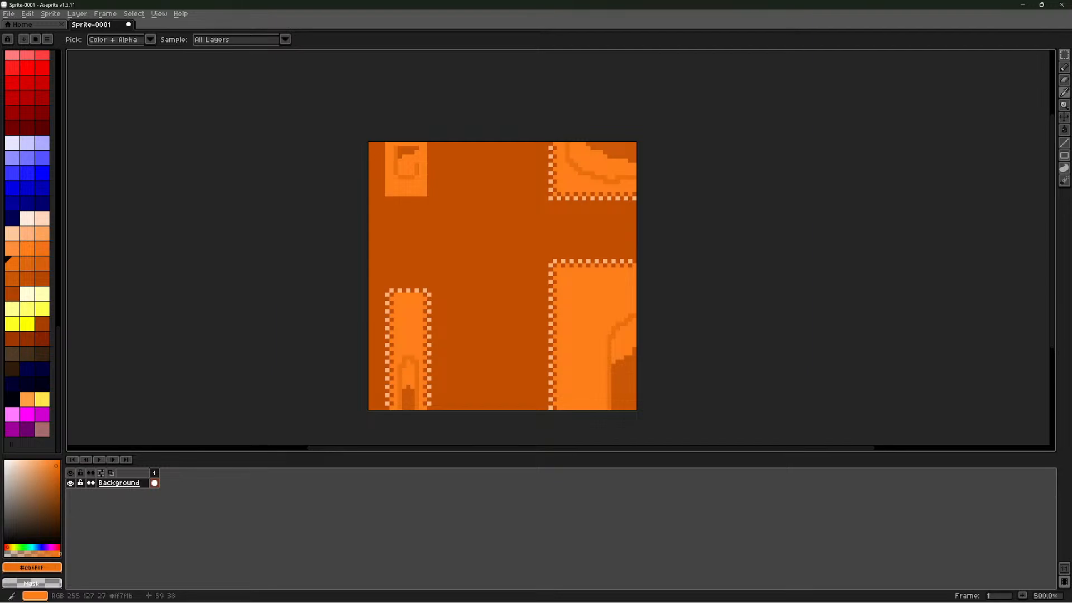
click(1064, 68)
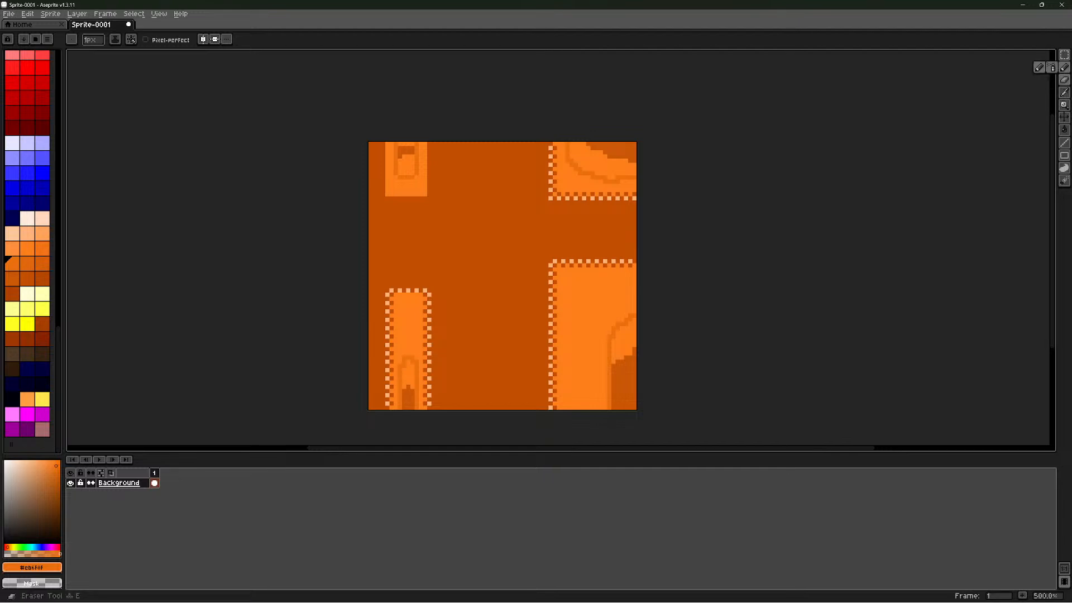
Draw a dashed #FFB37B border along the upper-left rectangle's left, right and lower edges
click(1064, 92)
click(625, 198)
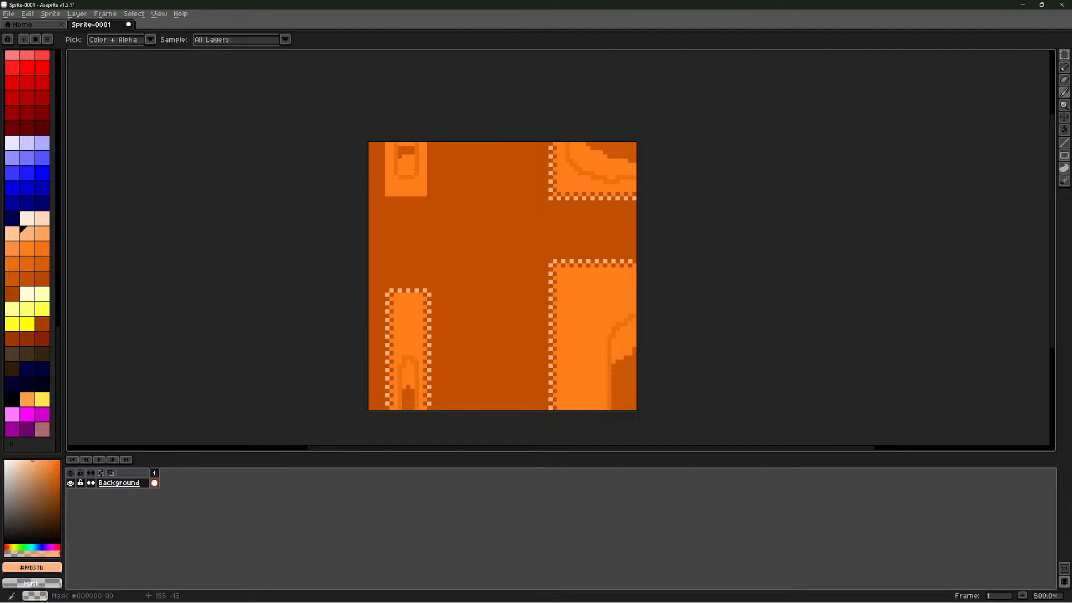
click(1065, 67)
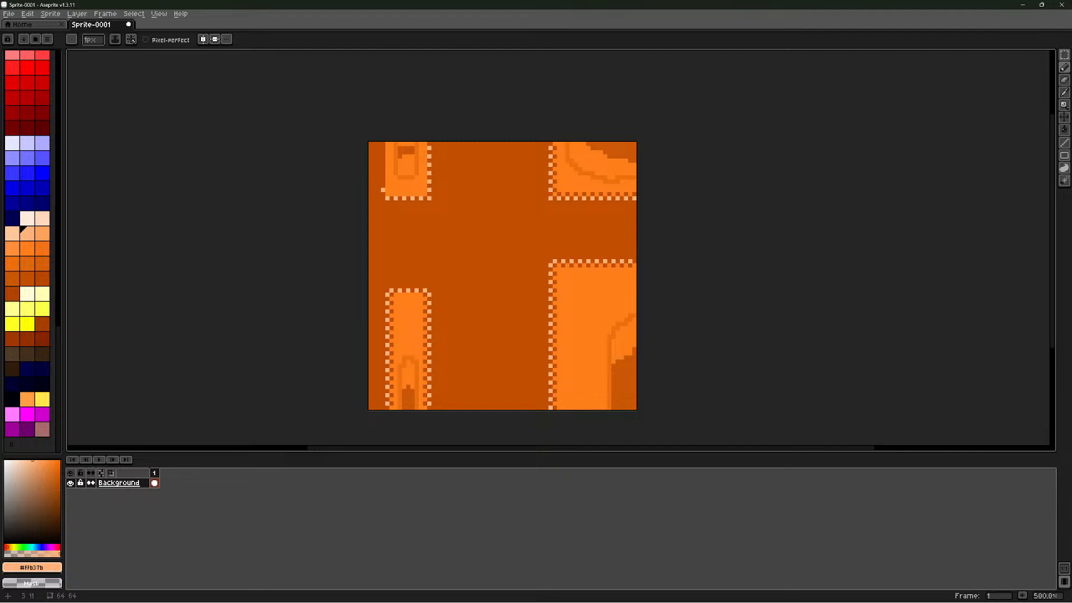
click(383, 185)
Stagger background orange #C34F00 pixels inside the upper-left rectangle's dashed border and extend its inset's dark shading to the canvas top
click(1064, 67)
key(i)
click(433, 200)
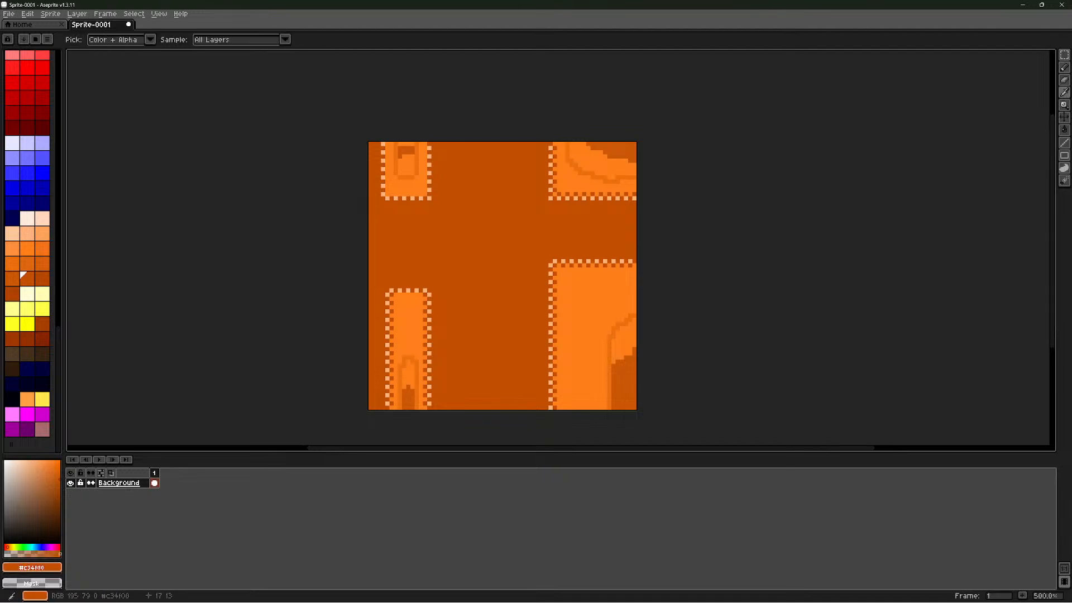
click(1064, 68)
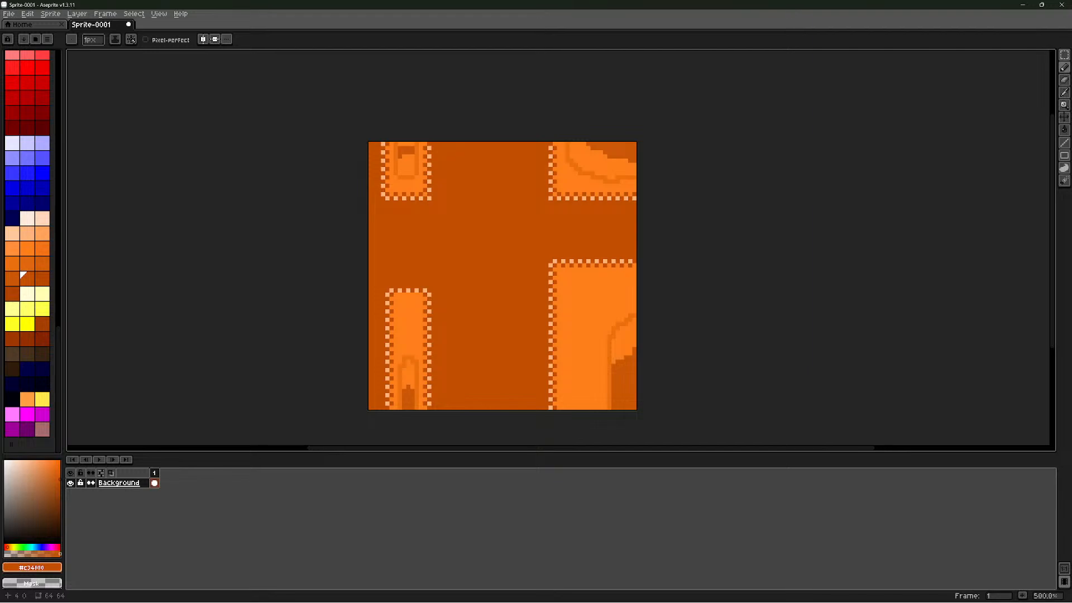
click(400, 143)
click(1064, 67)
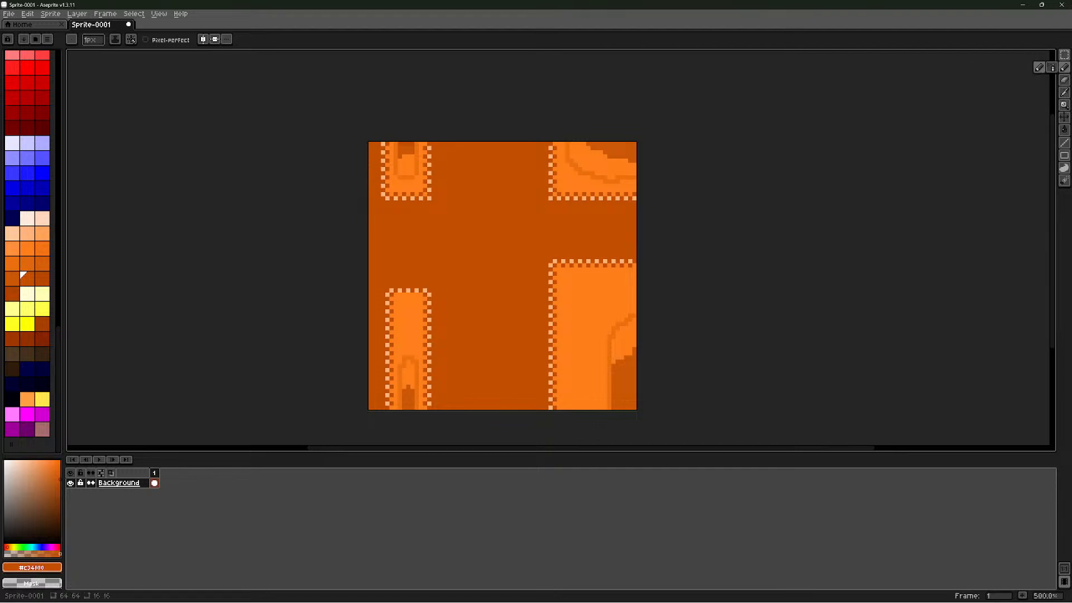
Paint over the left outline of the upper-left rectangle's inset with #FF7F1B
click(1064, 93)
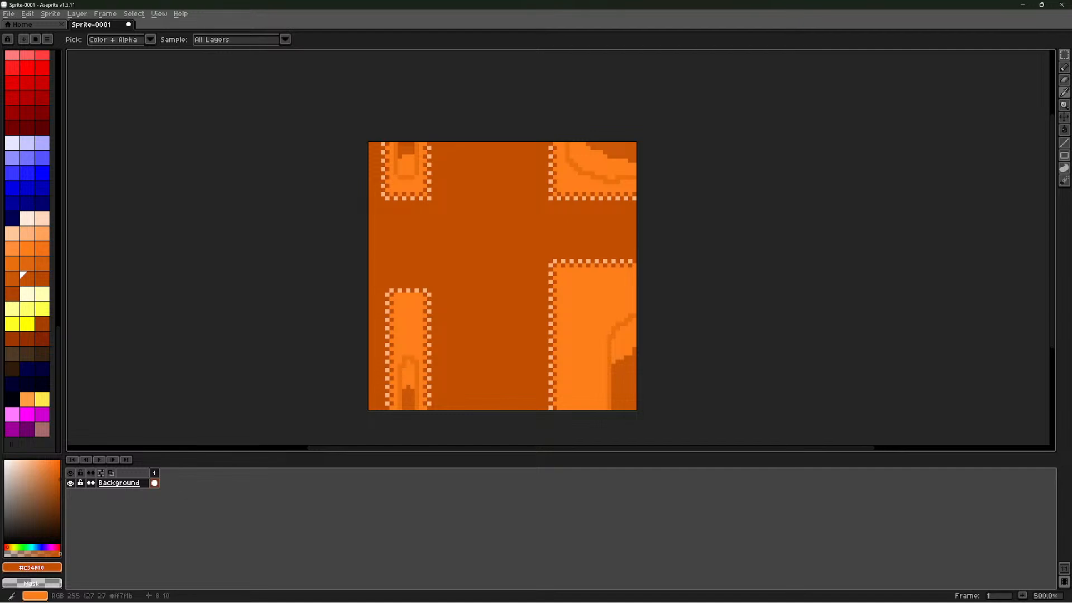
click(404, 186)
click(1064, 67)
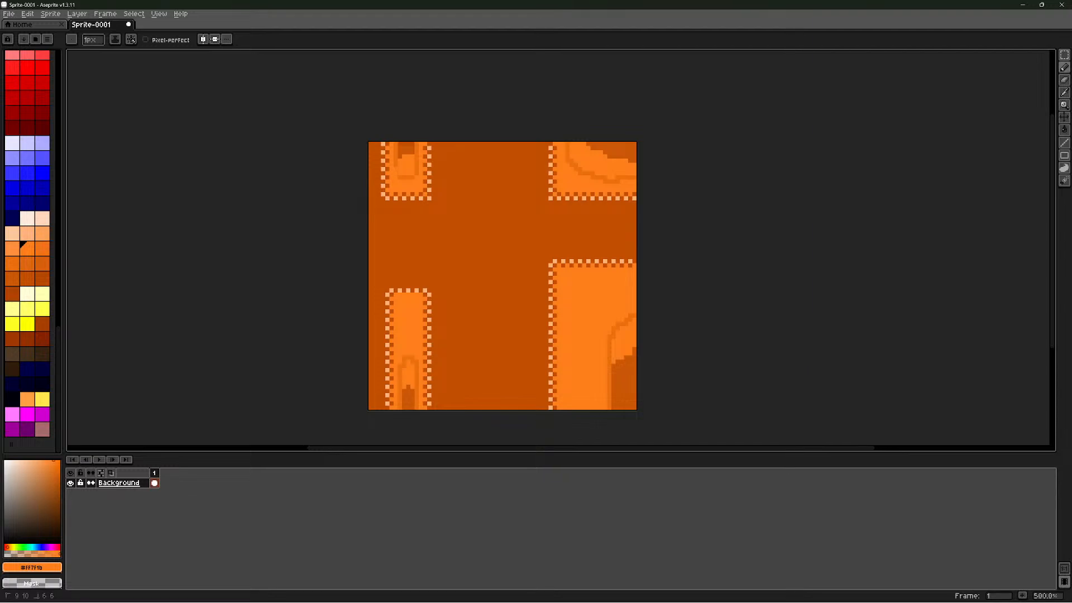
click(408, 227)
key(ctrl+z)
drag(400, 144, 400, 153)
Redraw the inset's left outline one pixel further in with #EB6F0F, narrowing the upper-left rectangle's inset
click(1064, 92)
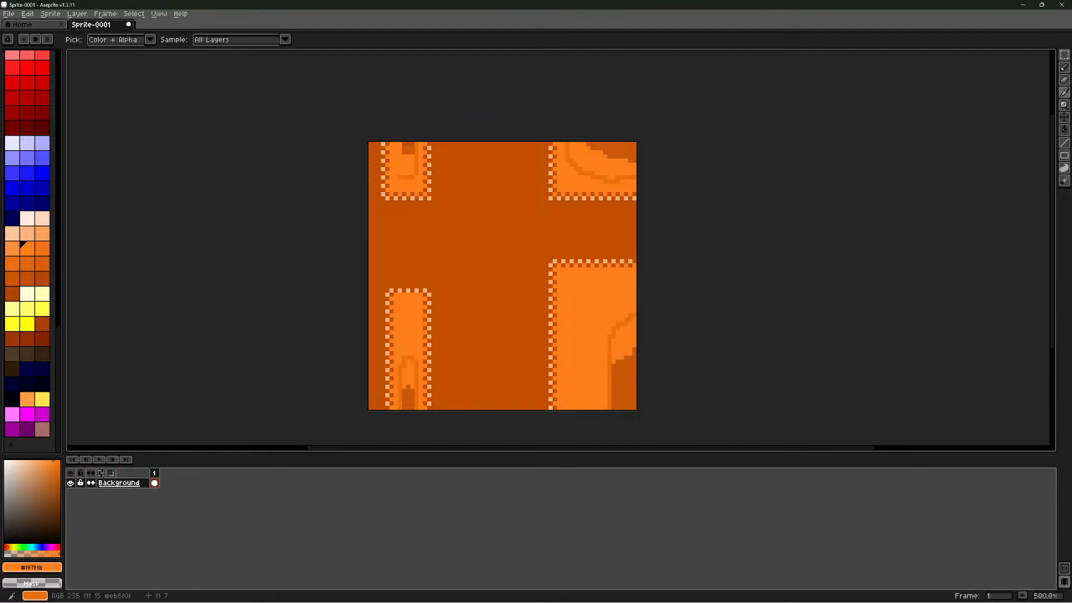
click(12, 263)
click(1064, 67)
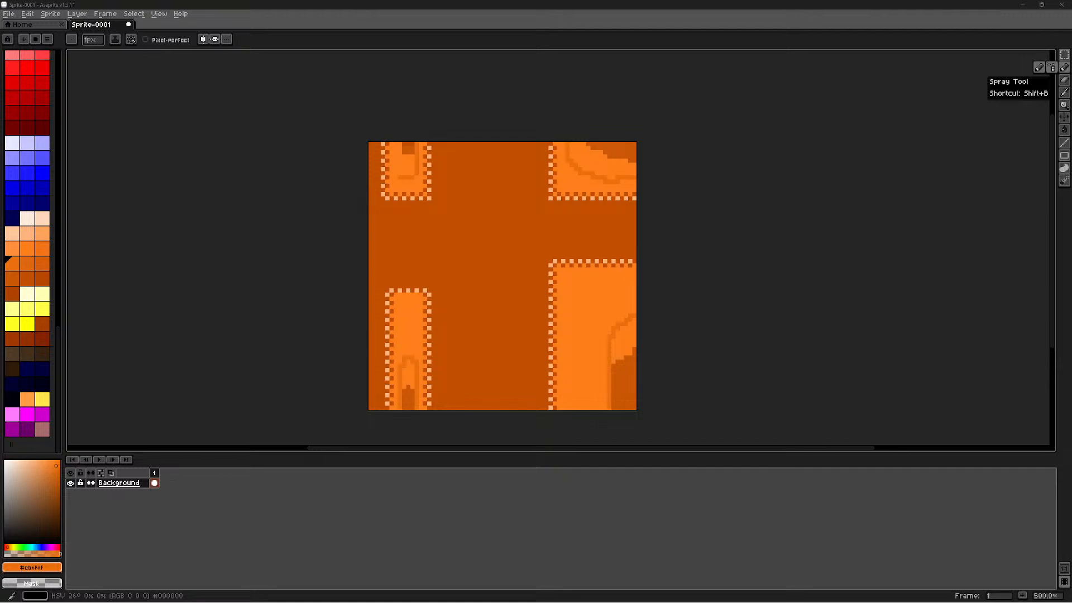
key(alt+Tab)
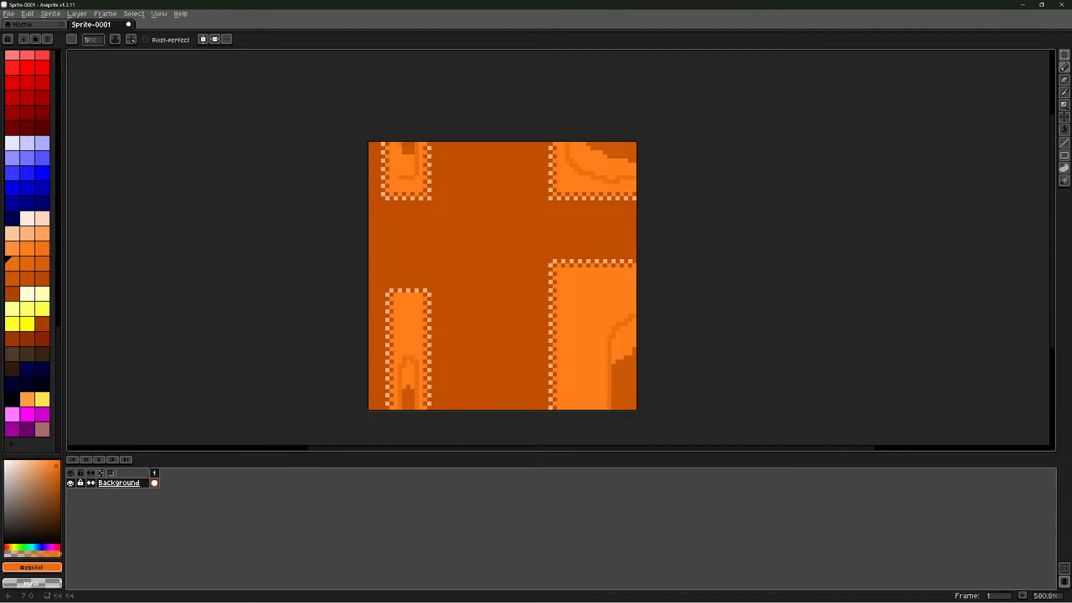
click(1064, 92)
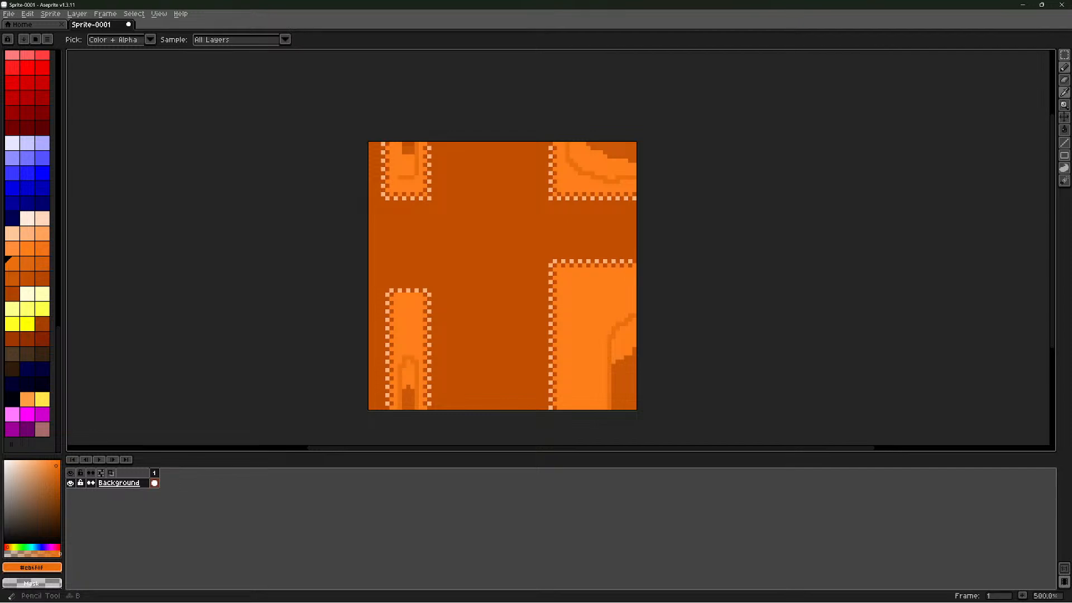
click(1064, 67)
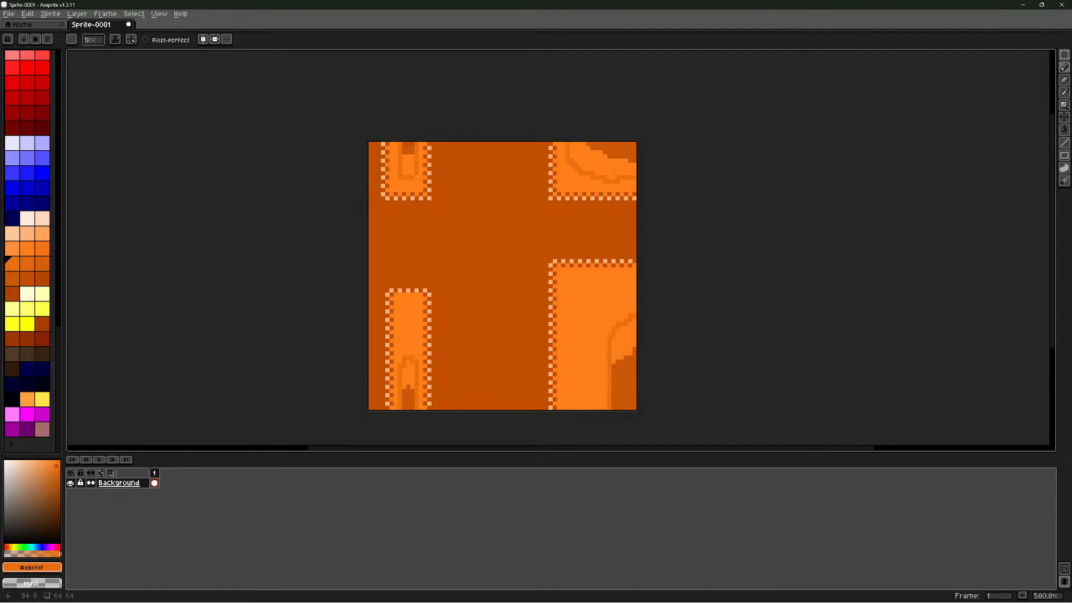
Extend the dark shading of the upper-left rectangle's inset downward using #CB5707
key(i)
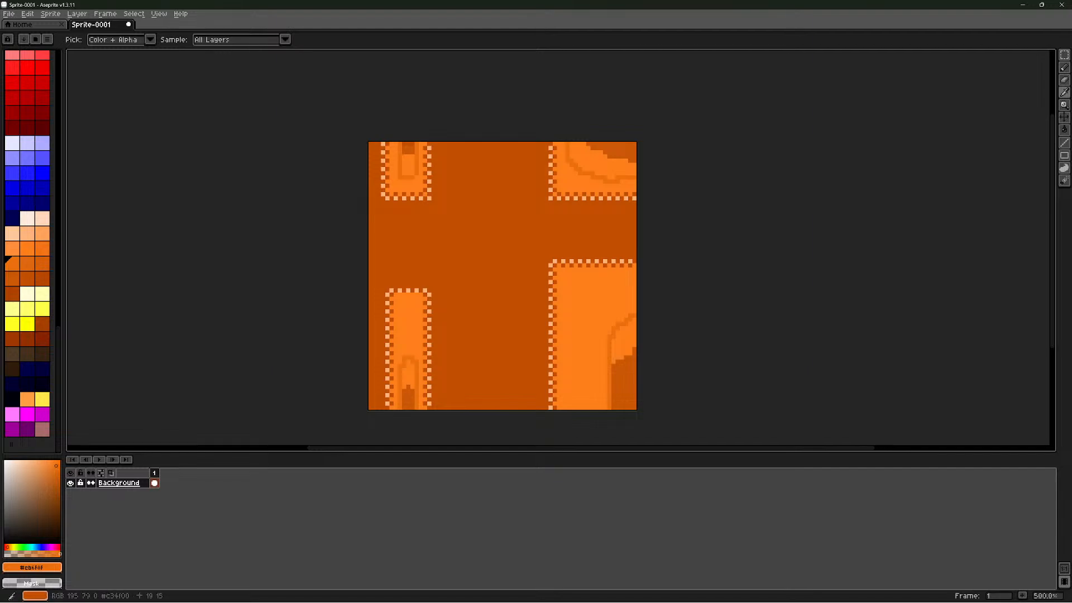
click(408, 149)
click(1064, 67)
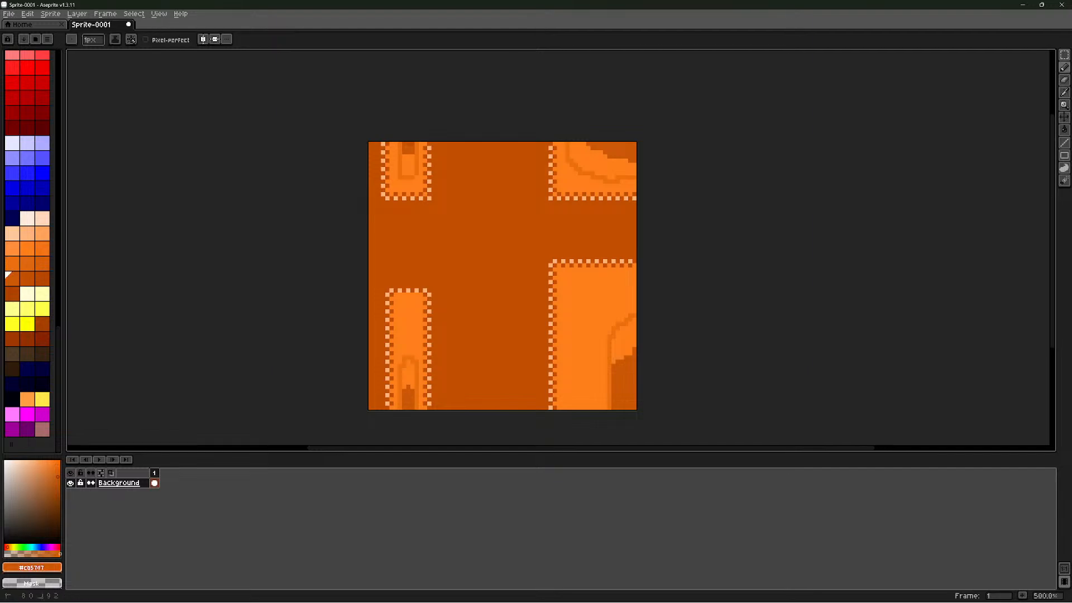
click(408, 165)
Paint over the upper-left rectangle's dashed right edge with the background orange #C34F00
click(1064, 92)
click(28, 278)
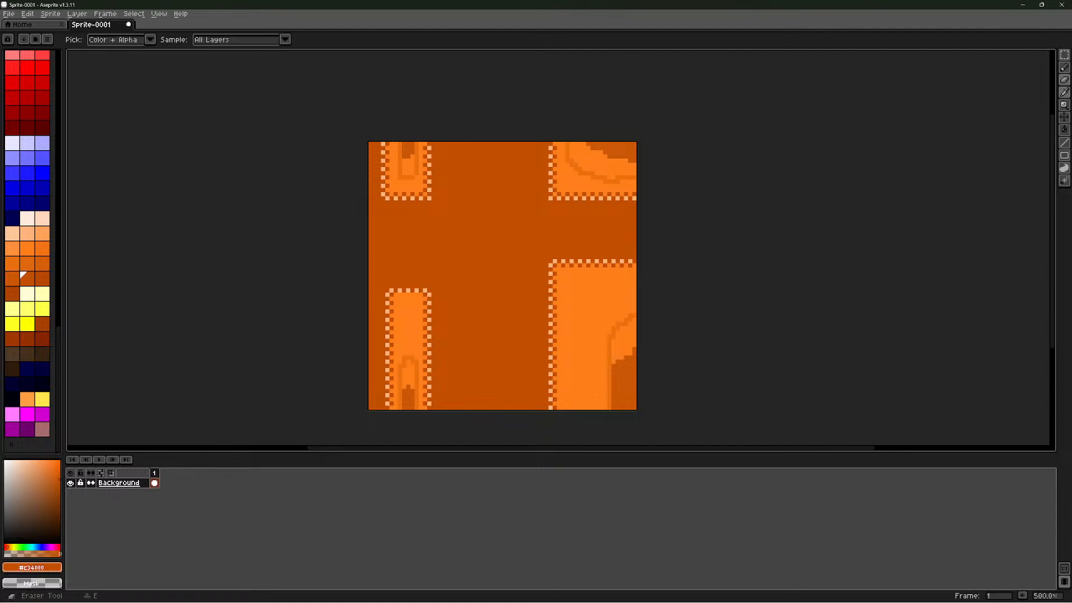
click(1064, 67)
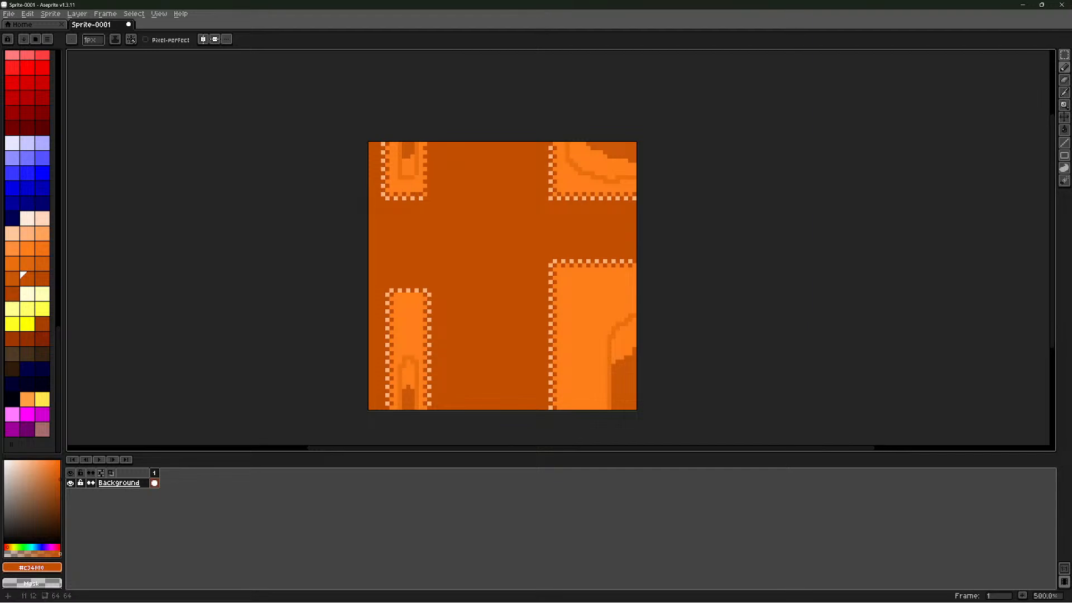
Redraw the upper-left rectangle's right border as a dashed line of #FFB37B pixels
mouse_move(1064, 67)
click(1064, 92)
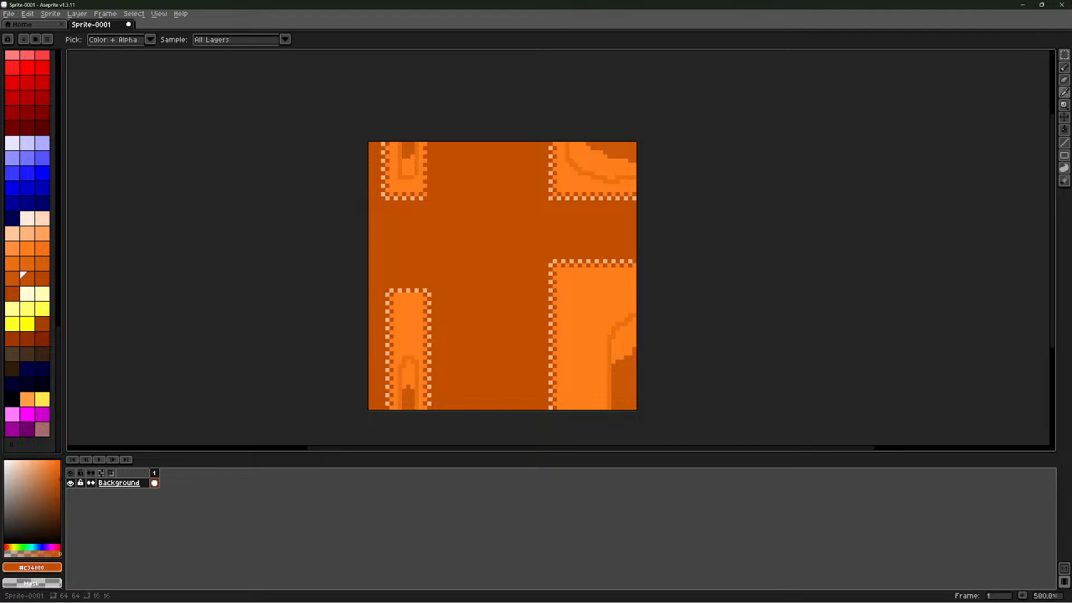
click(617, 198)
click(1064, 67)
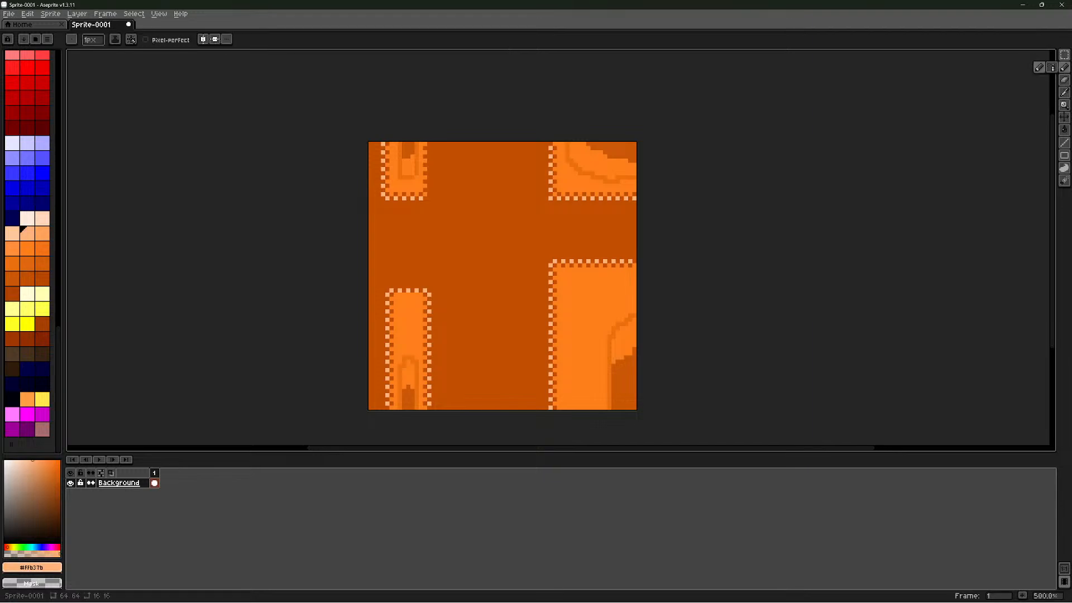
click(433, 148)
key(ctrl+z)
click(430, 144)
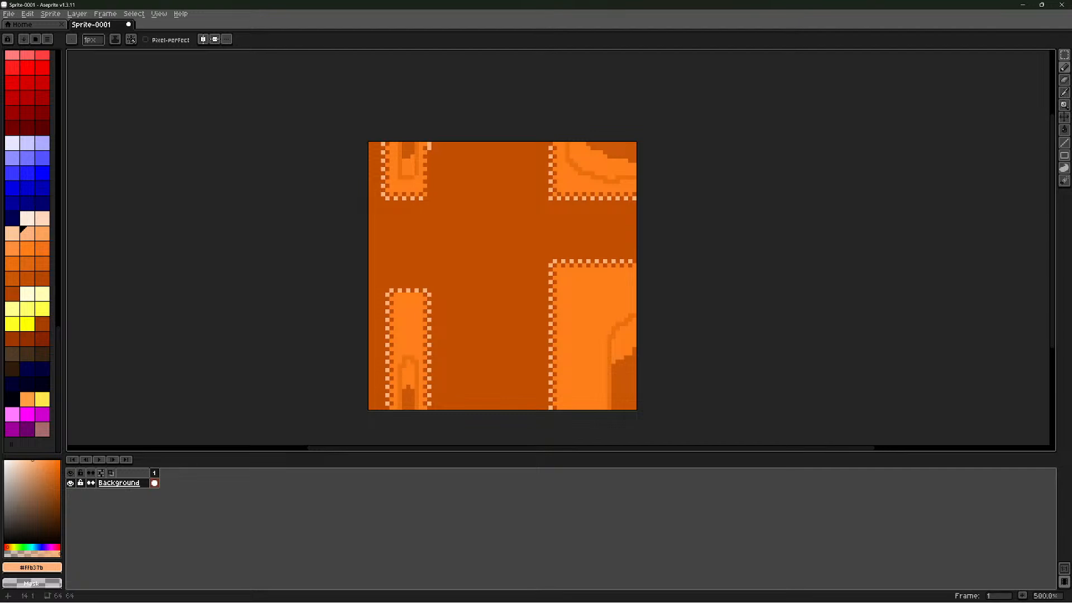
click(429, 151)
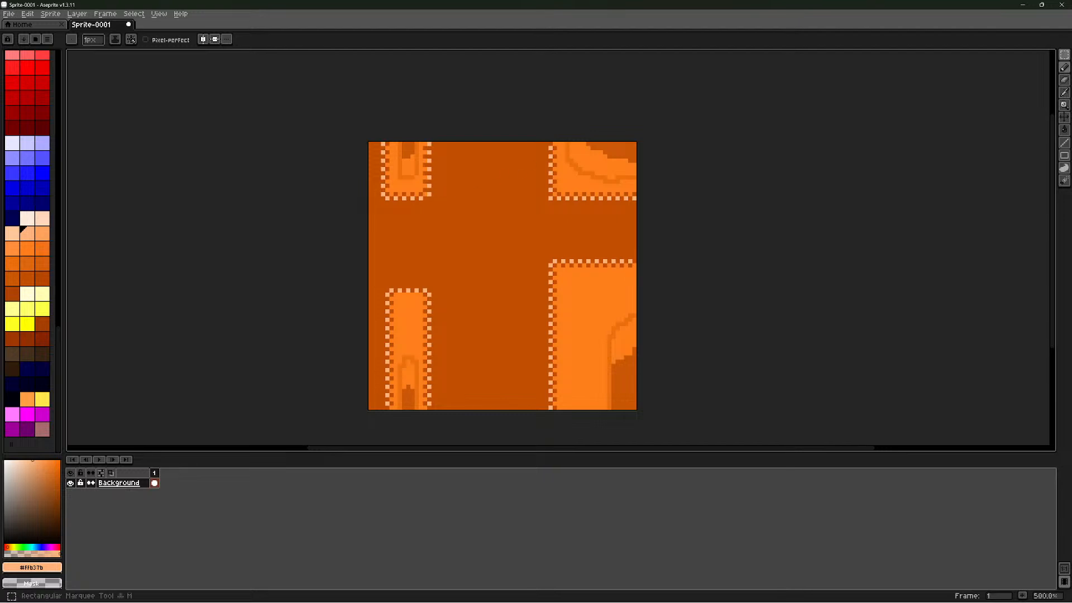
Sample the background orange #C34F00 from the texture as the drawing colour
key(i)
click(416, 156)
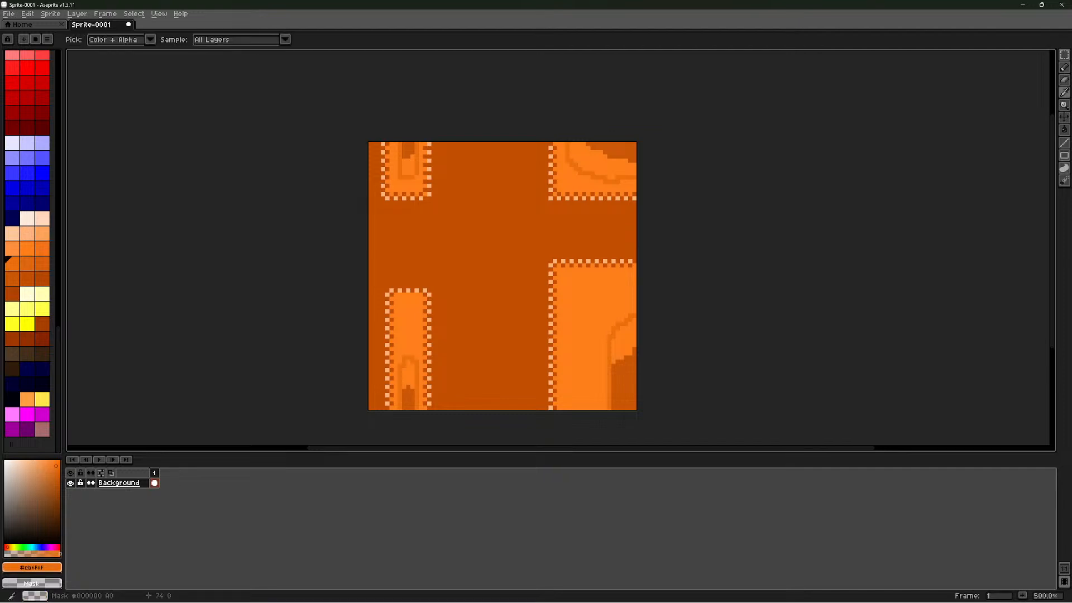
click(1064, 68)
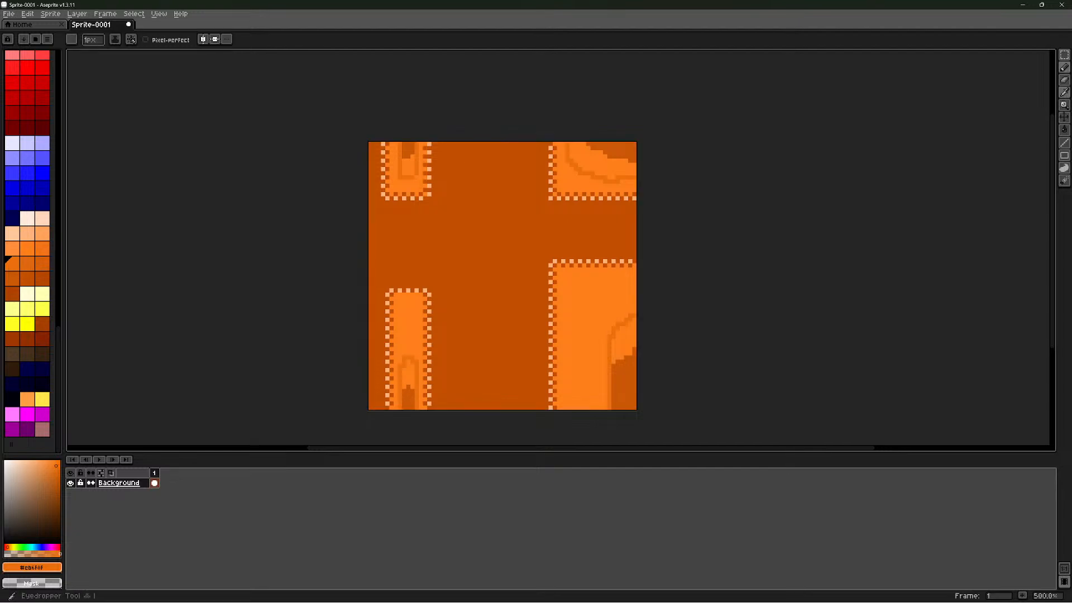
key(i)
click(23, 244)
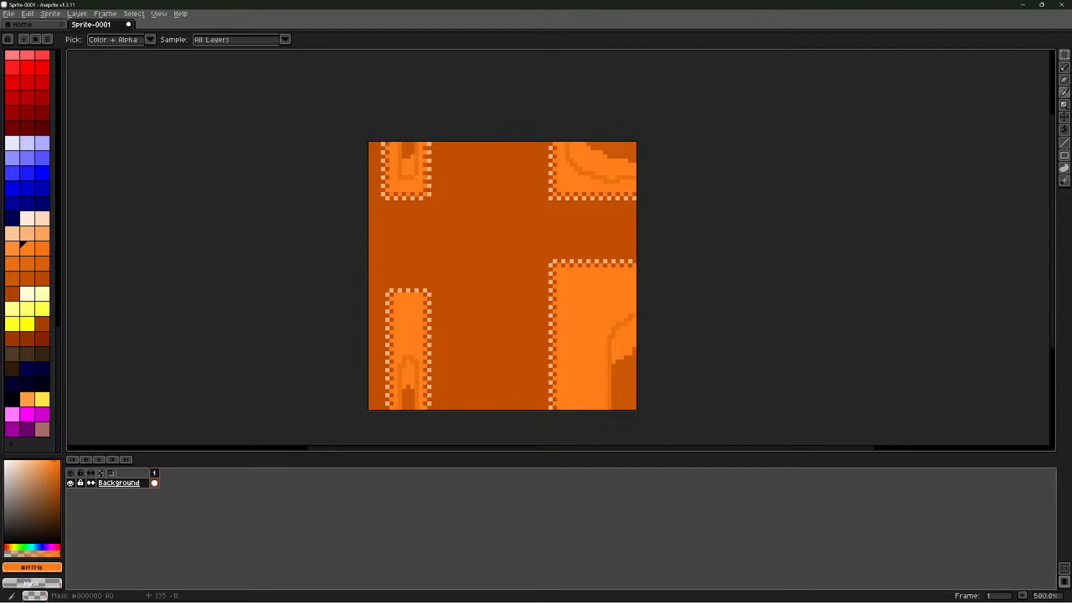
click(1064, 67)
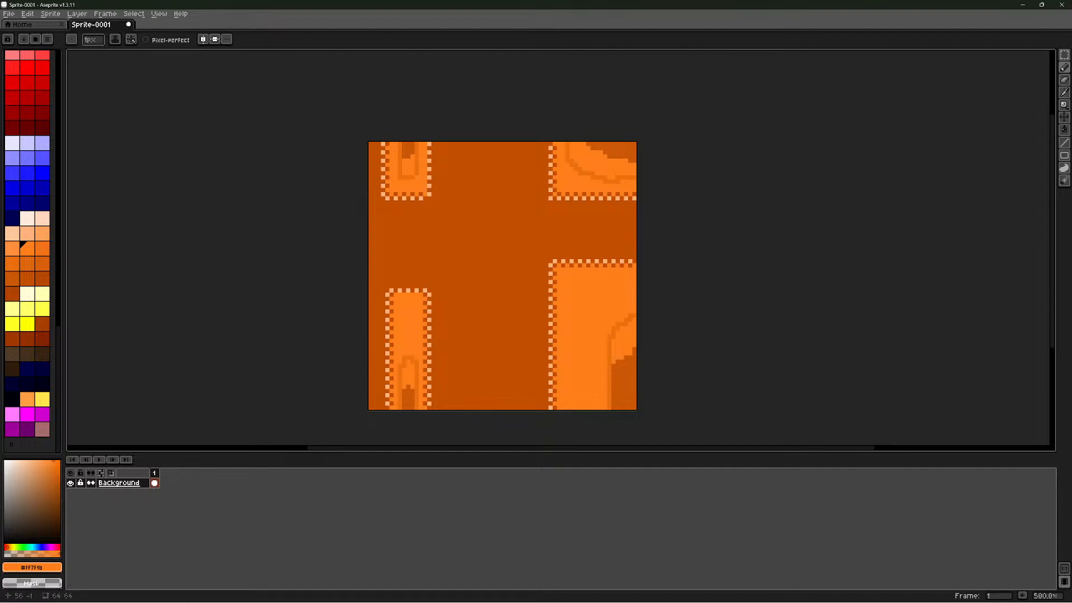
click(1064, 93)
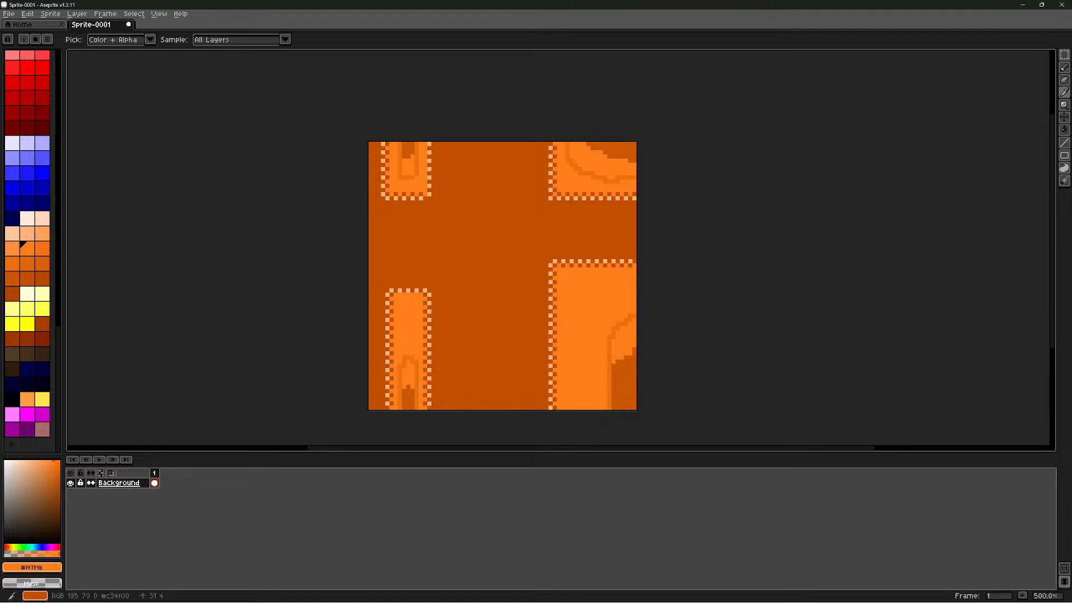
click(500, 161)
click(1064, 67)
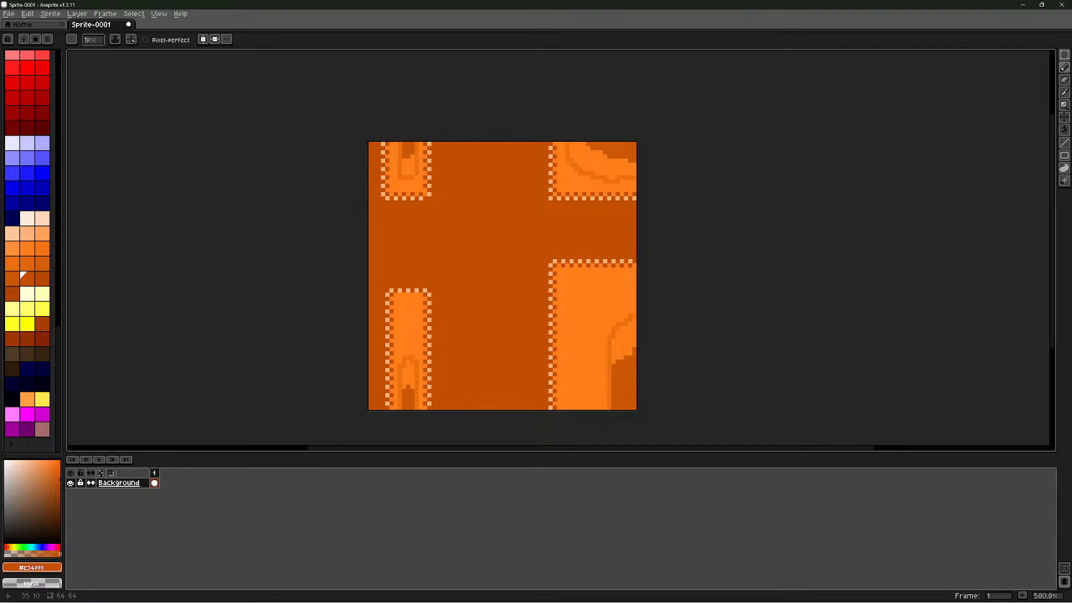
Examine the whole orange panel texture at several magnifications to check the repaired rectangles and dashed borders
scroll(501, 212, up, 2)
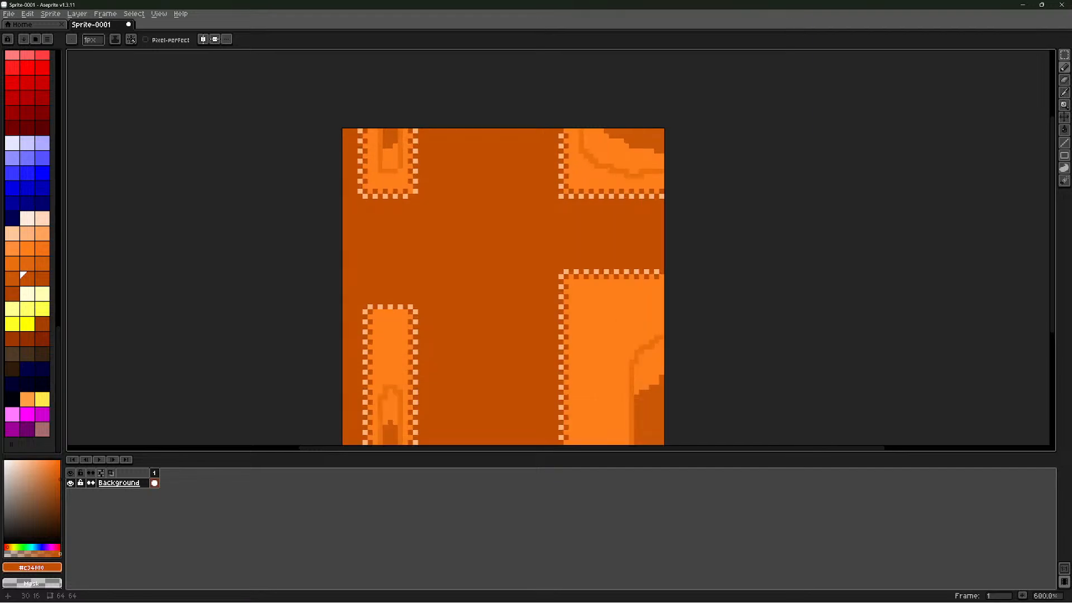
scroll(501, 204, down, 4)
scroll(452, 213, up, 4)
scroll(450, 207, down, 5)
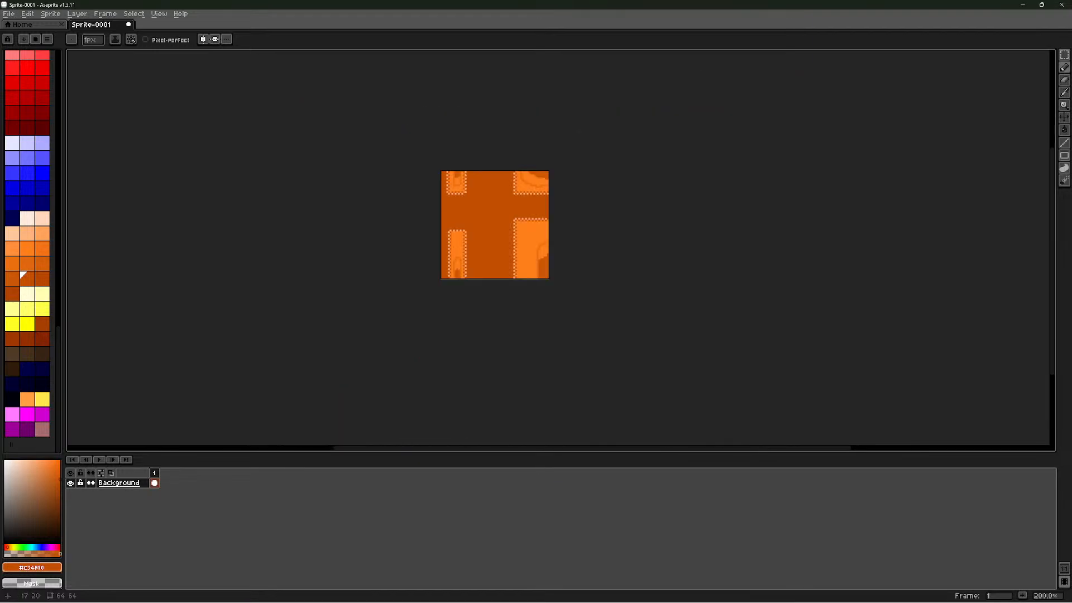
scroll(548, 207, up, 3)
scroll(548, 208, down, 3)
scroll(548, 208, up, 4)
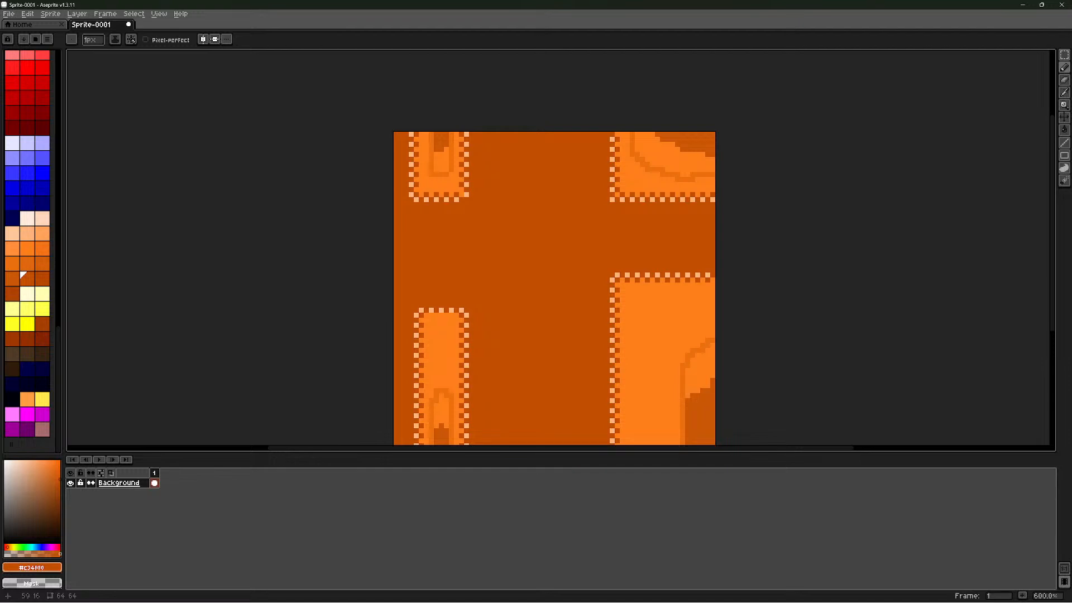
scroll(690, 212, down, 2)
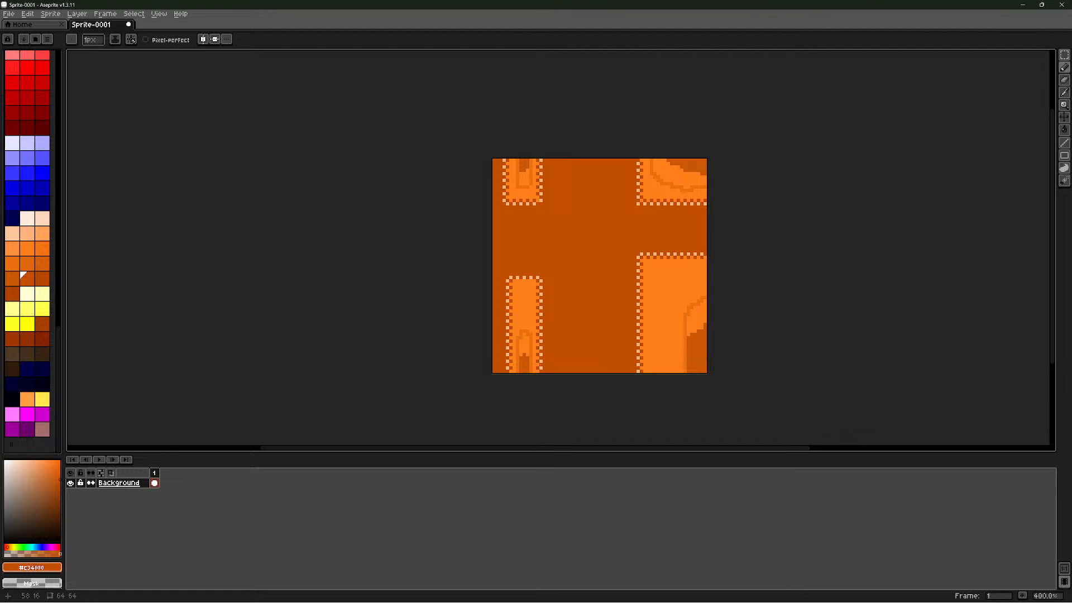
scroll(679, 205, down, 3)
scroll(687, 196, up, 4)
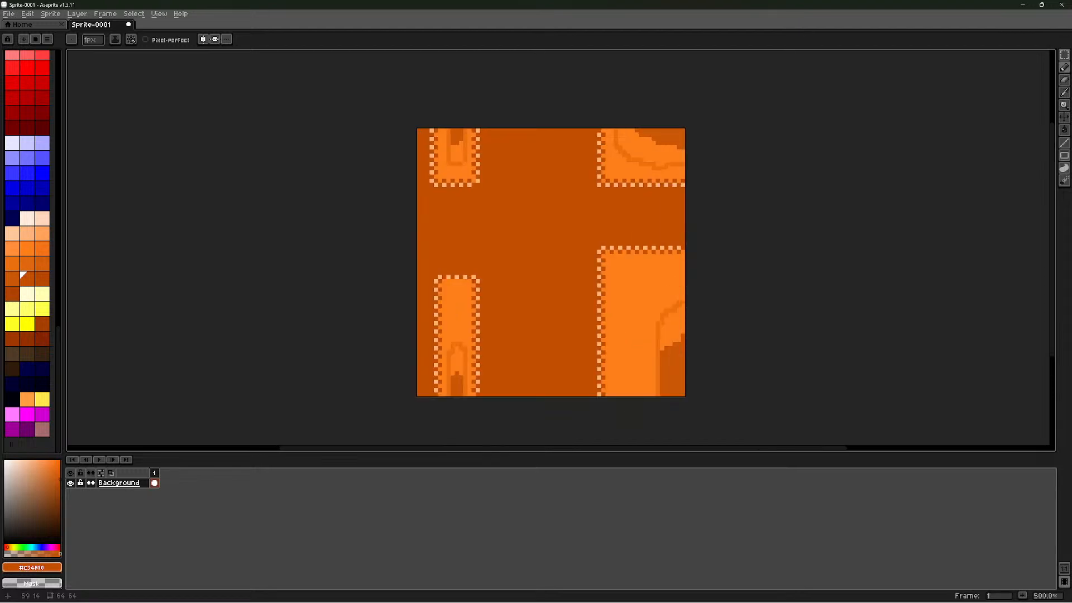
Save the orange texture sprite under the file name floor
click(9, 14)
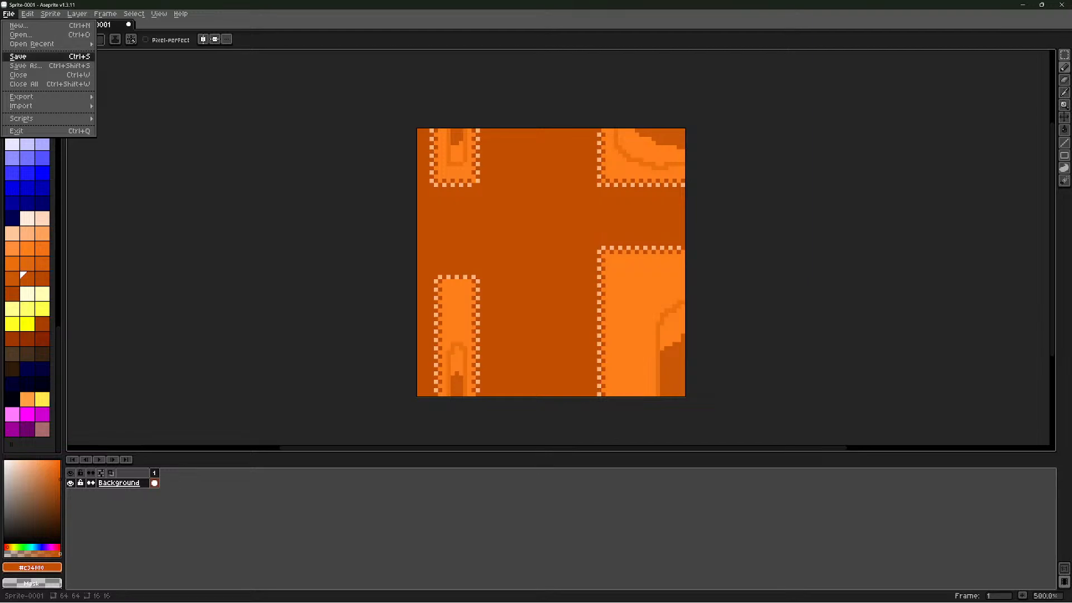
key(Return)
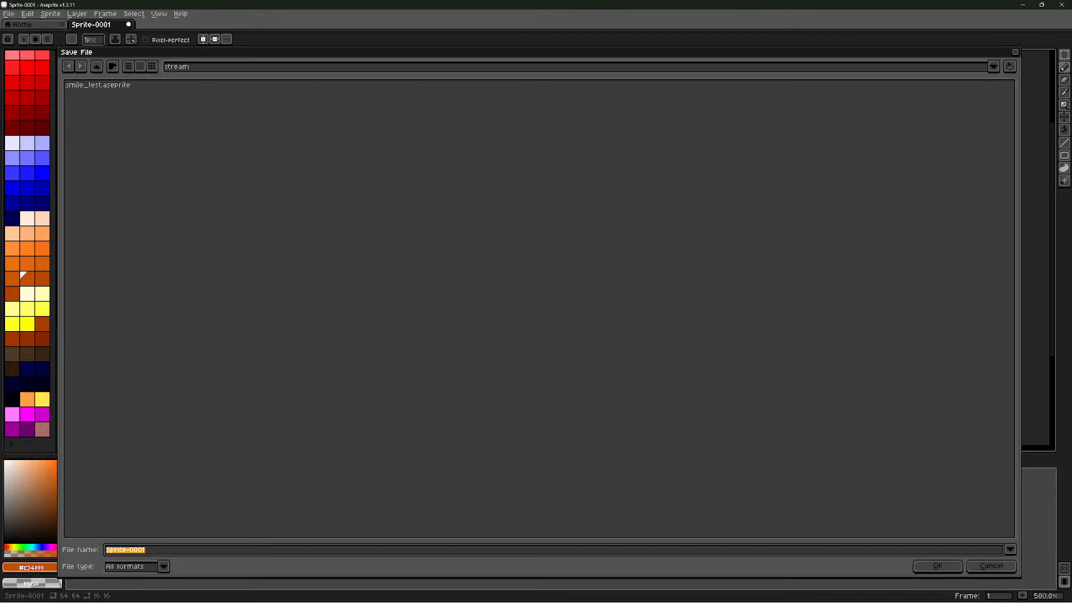
text(floor)
key(Return)
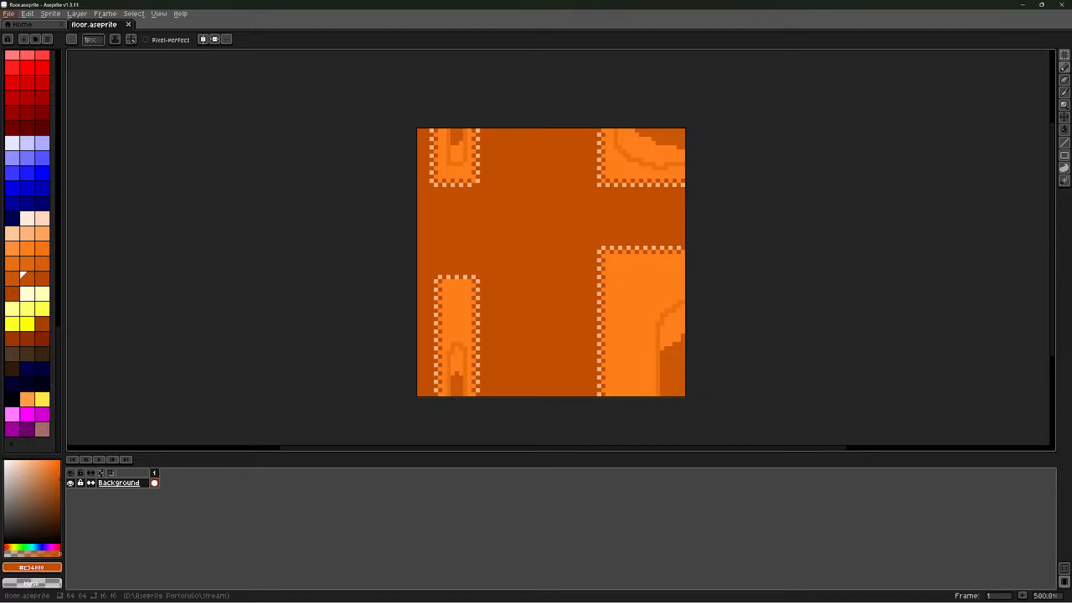
Export the texture as floor.png at 100% size with all visible layers
key(alt+f)
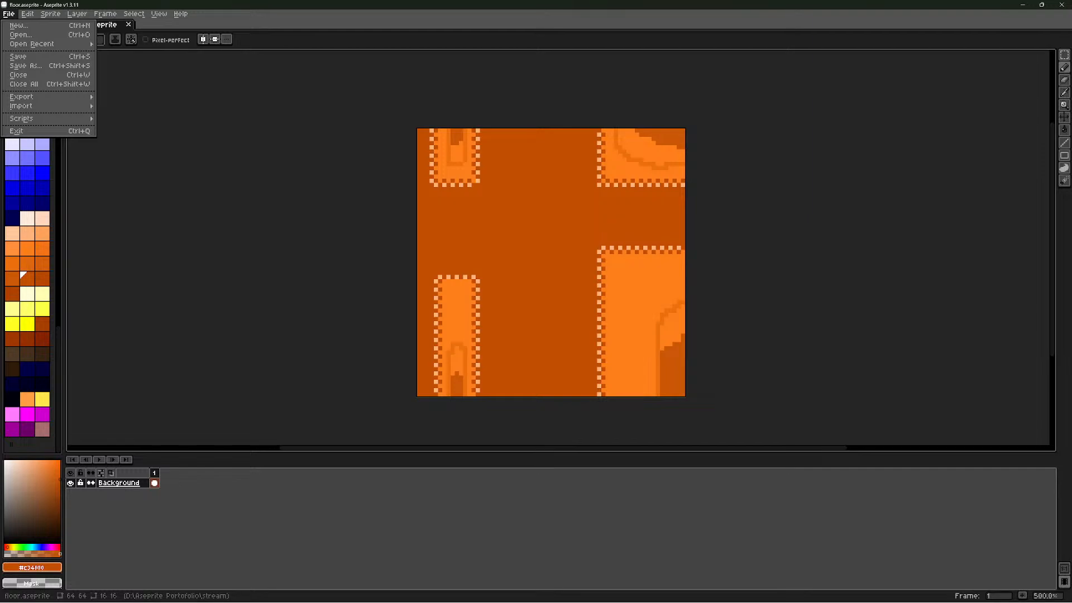
key(Escape)
key(alt+f)
mouse_move(33, 97)
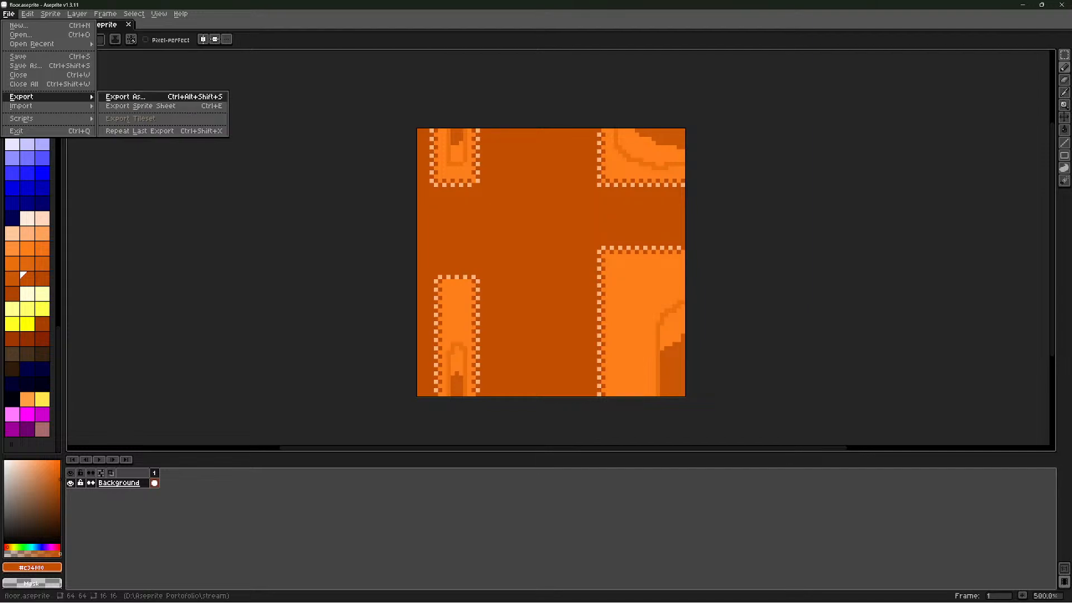
key(Return)
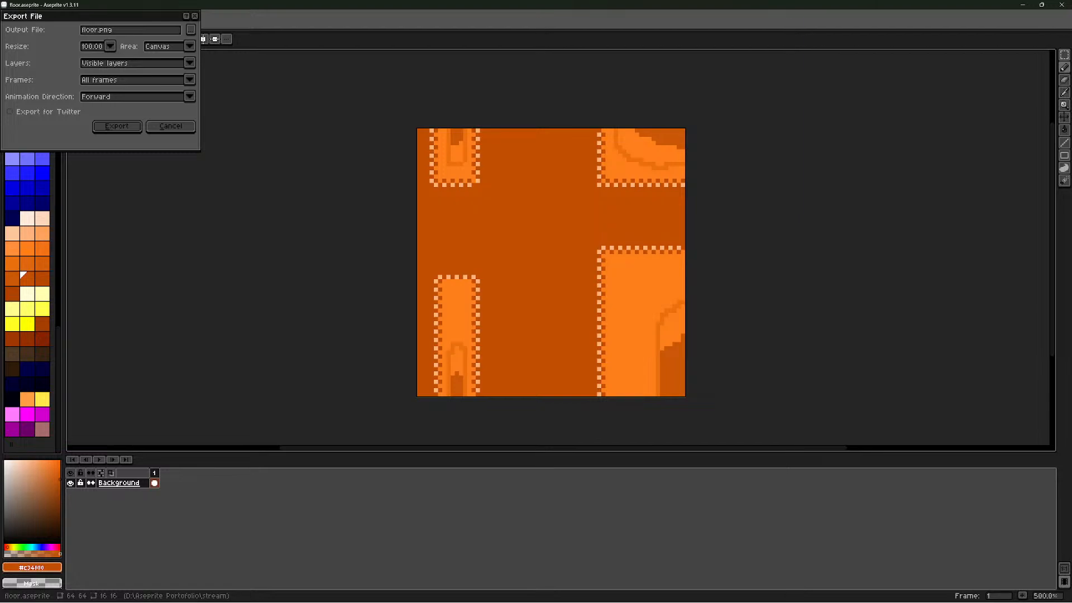
key(Return)
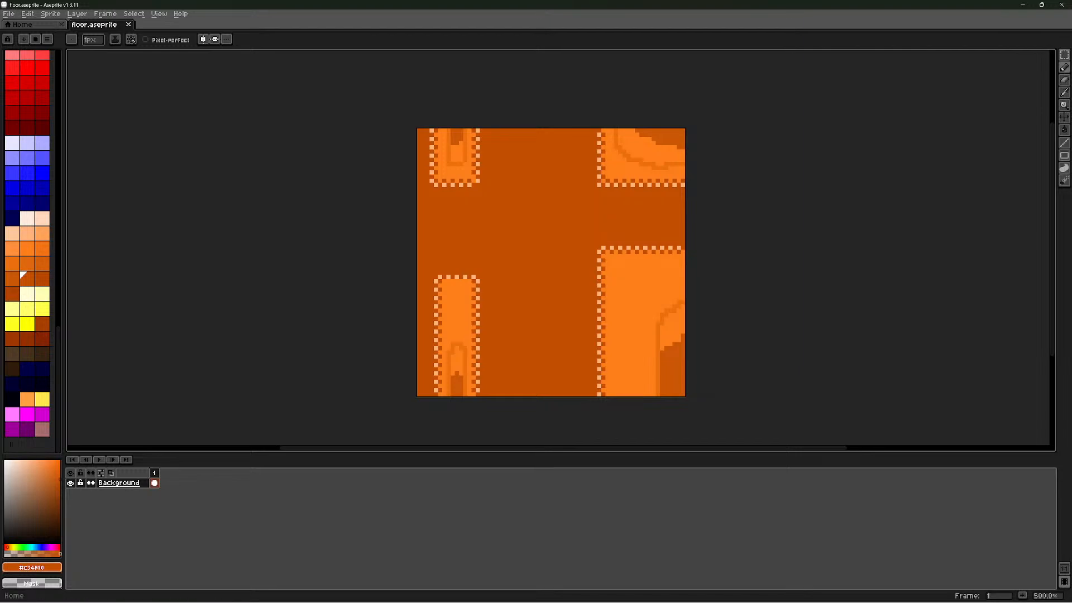
Create a new 128 × 128 px RGBA sprite with a white background
click(9, 14)
click(23, 26)
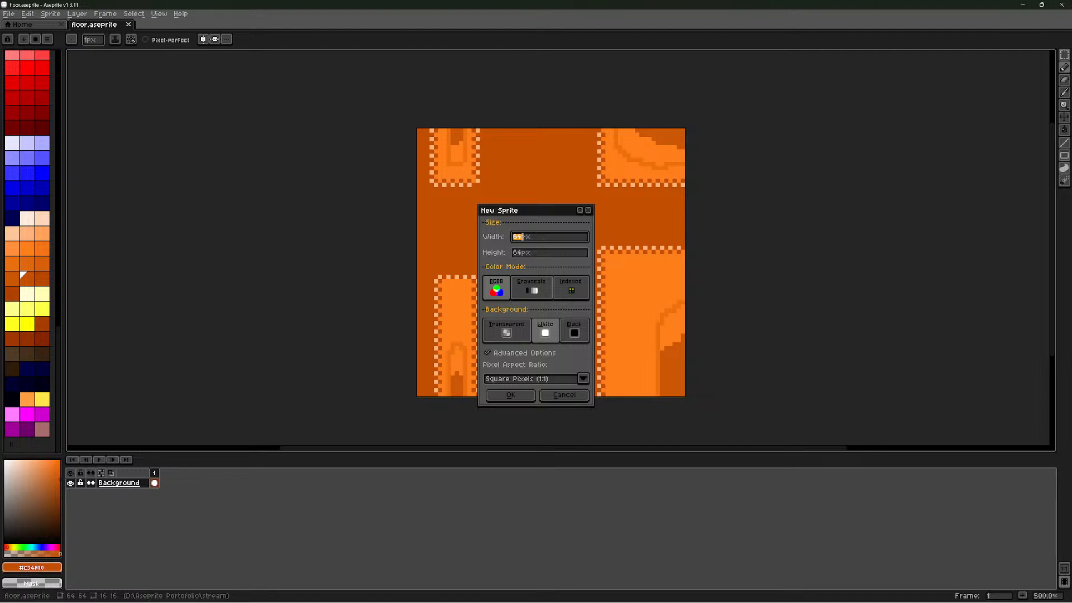
text(128)
key(Tab)
key(BackSpace)
key(BackSpace)
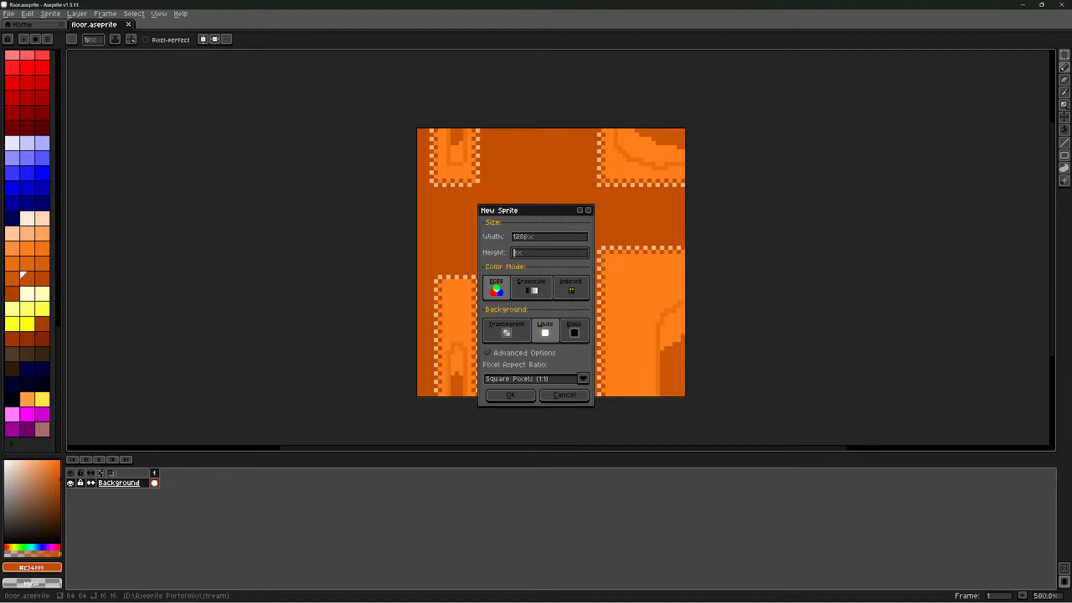
text(128)
key(Return)
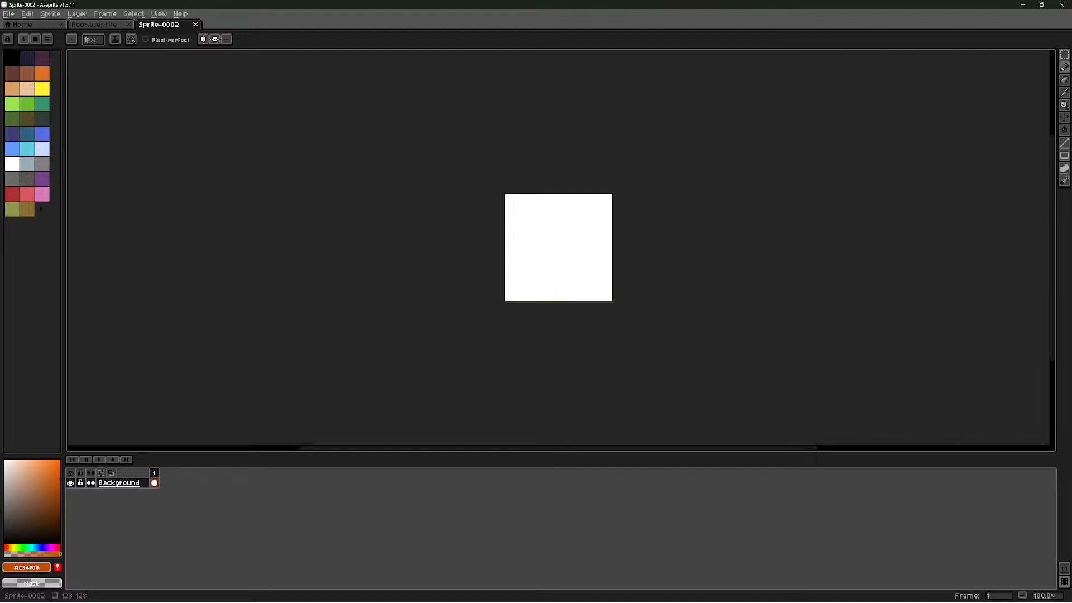
Choose the black swatch, the palette's first entry, as the drawing colour for the new sprite
scroll(581, 296, up, 5)
scroll(581, 296, down, 5)
scroll(548, 182, up, 4)
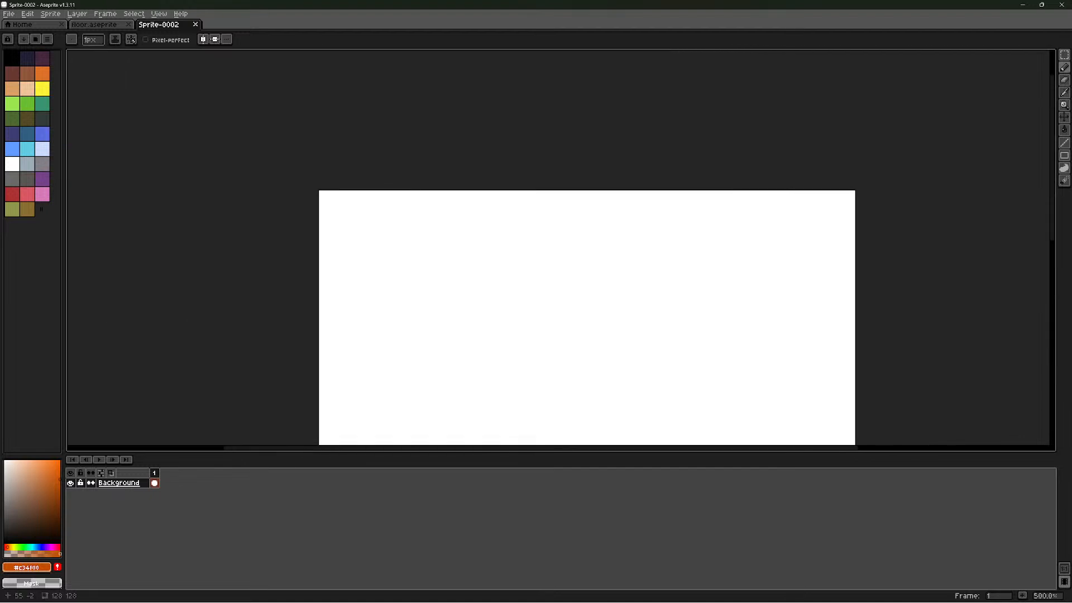
scroll(555, 190, down, 4)
scroll(573, 231, up, 2)
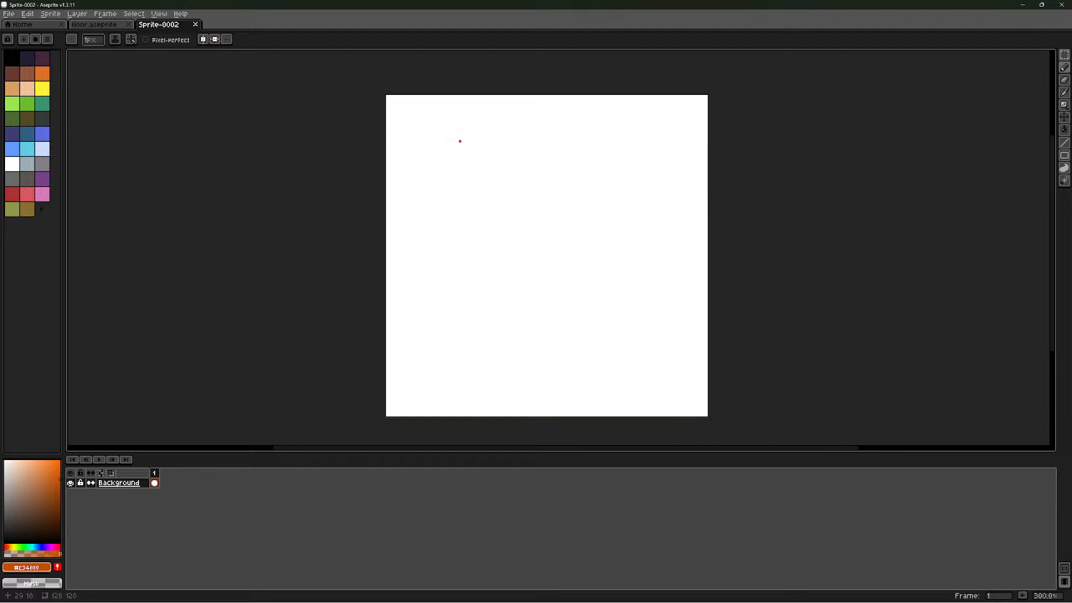
click(12, 57)
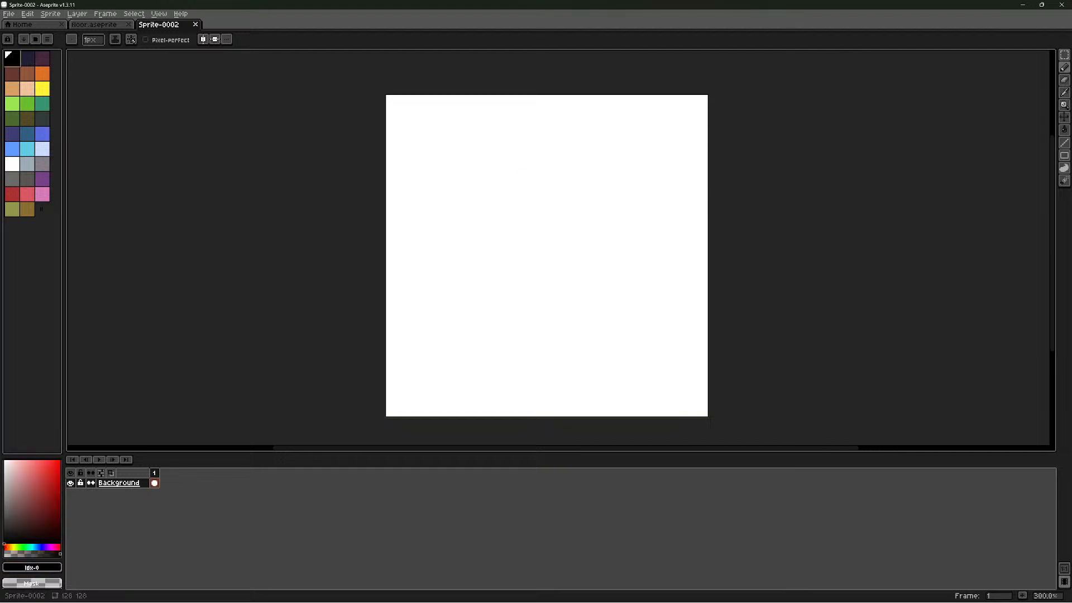
click(9, 13)
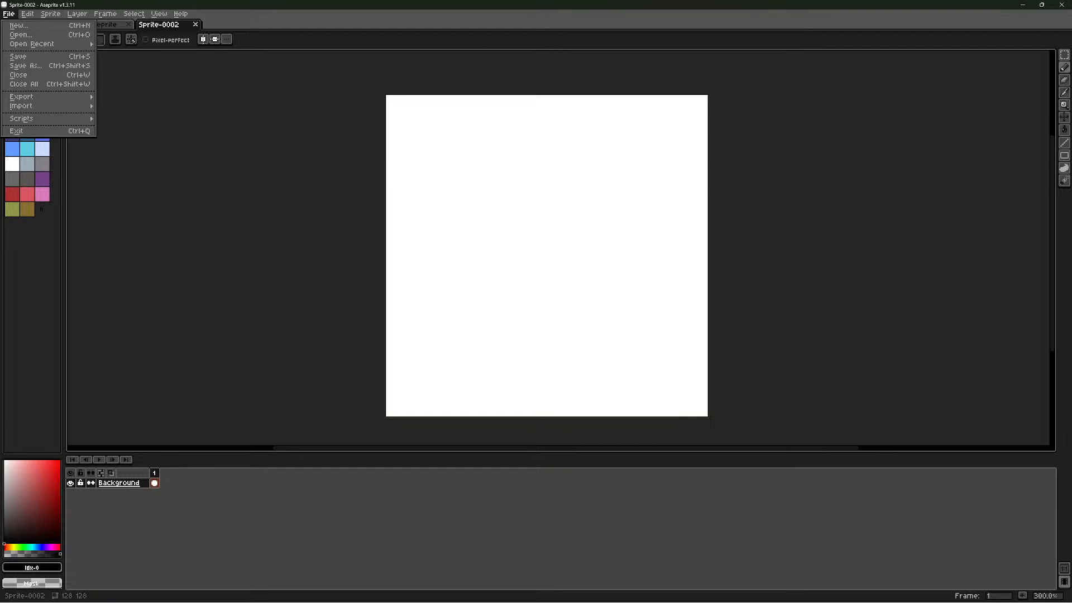
key(Escape)
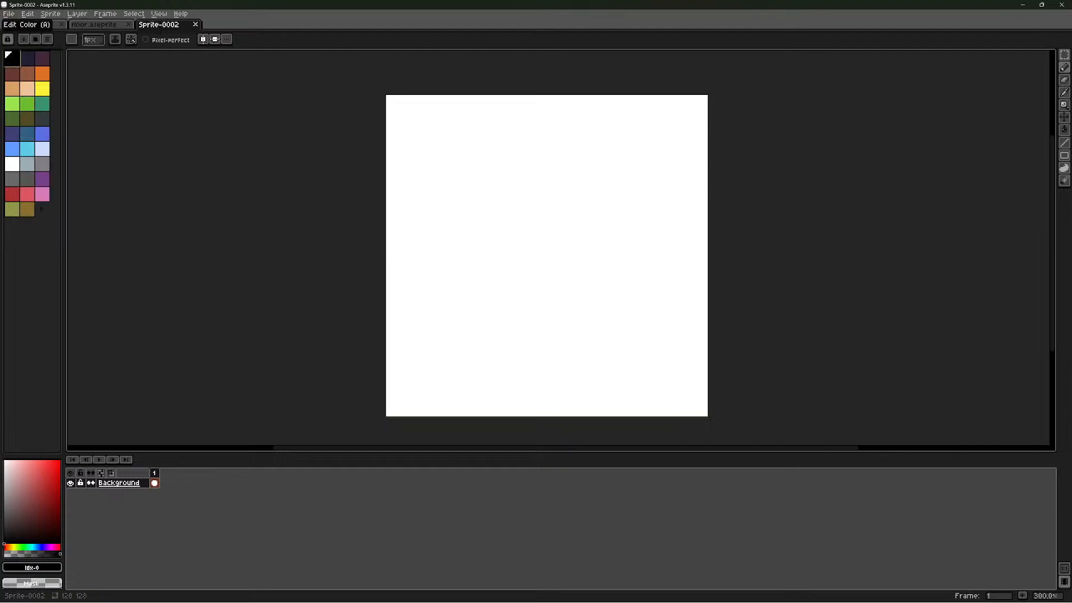
click(48, 39)
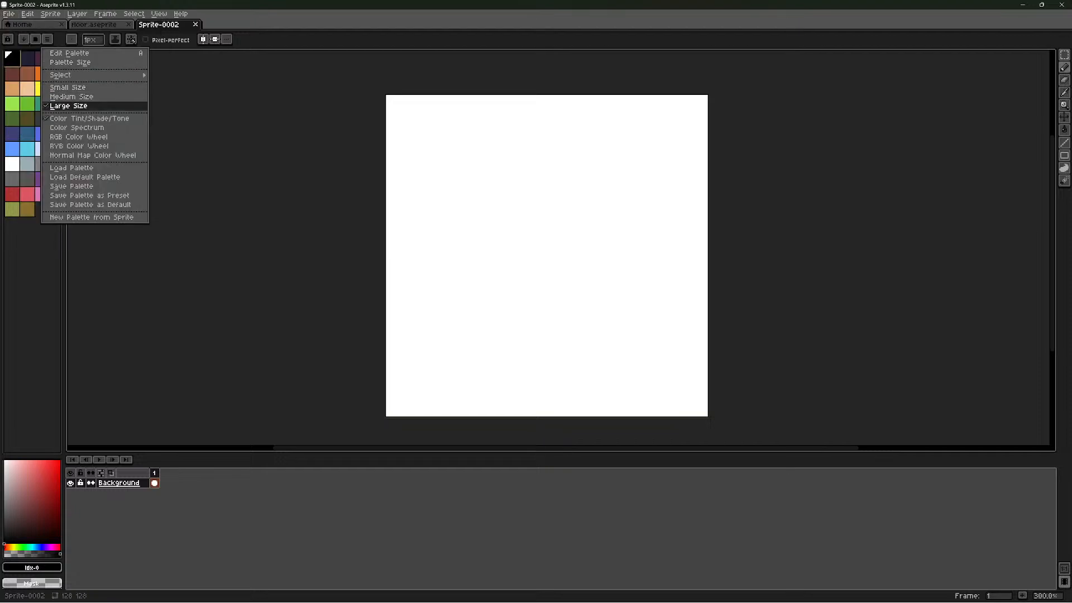
click(72, 168)
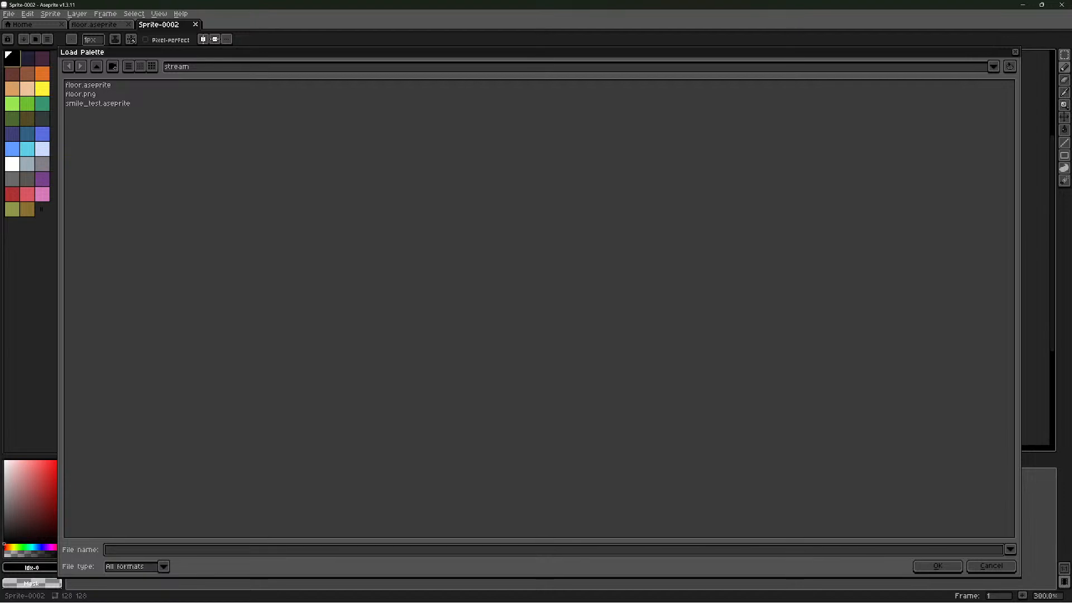
key(Escape)
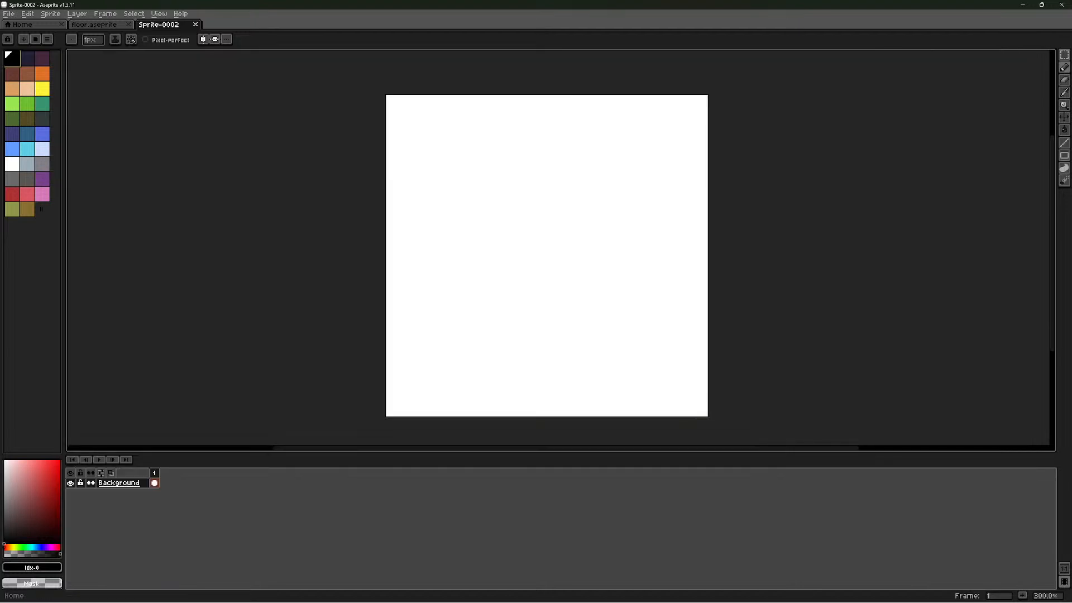
click(47, 39)
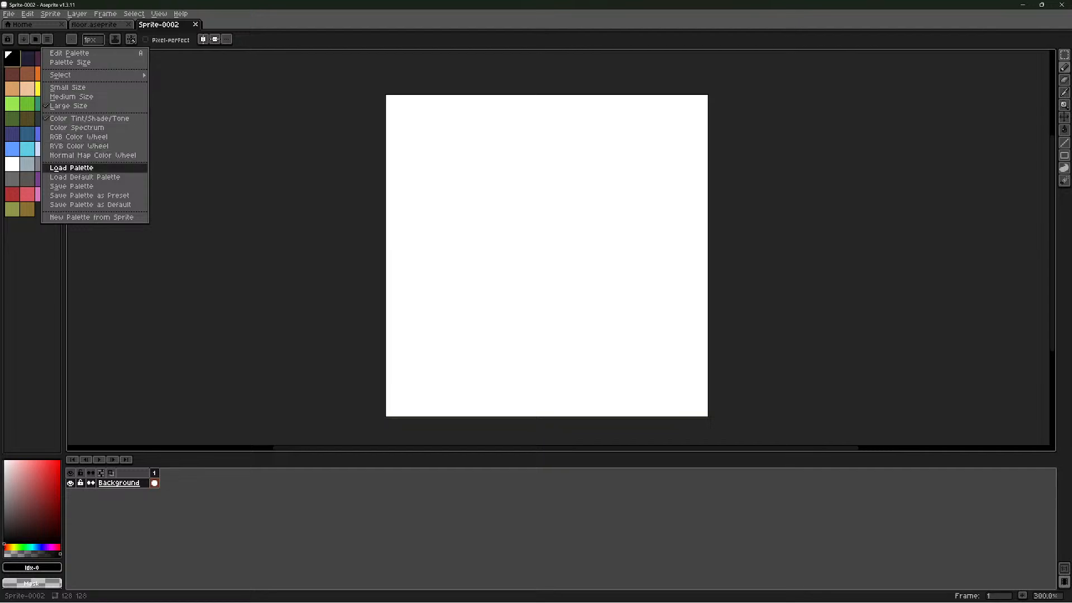
click(48, 40)
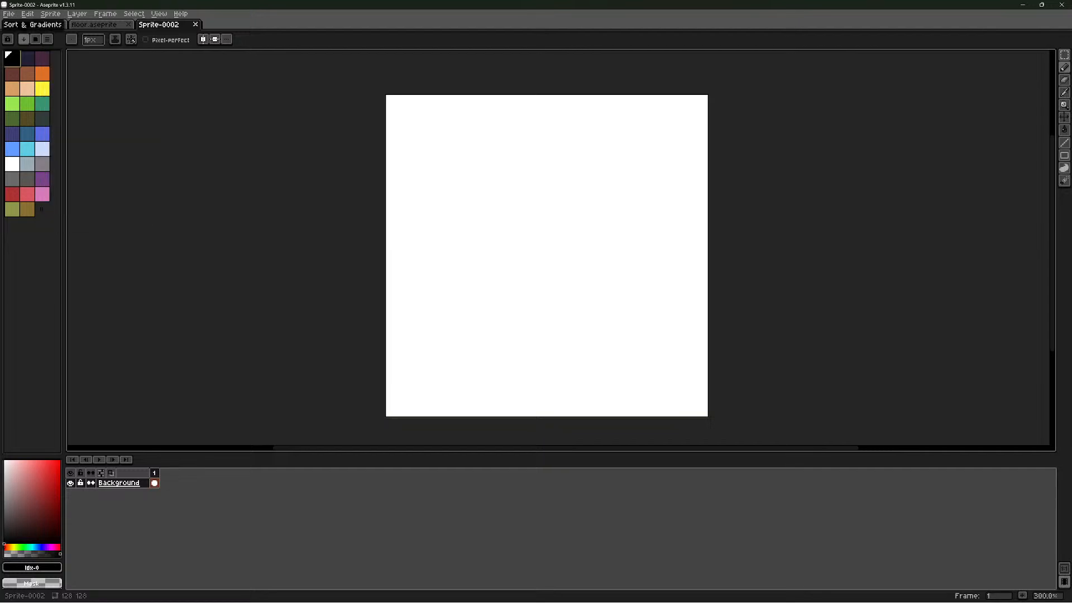
Find the playpal palette among the presets and load it into the new sprite
click(35, 39)
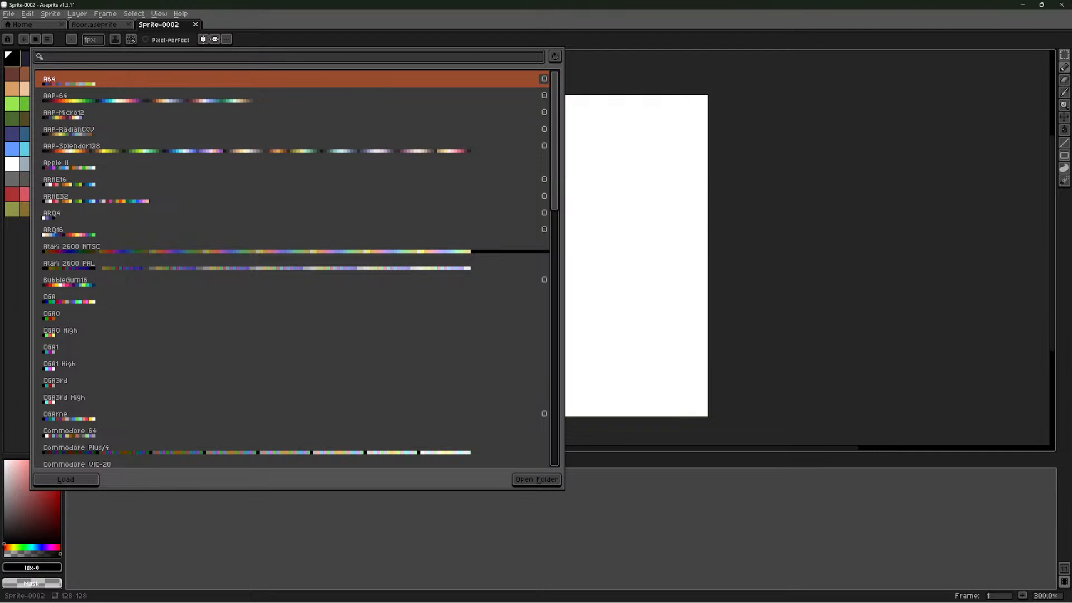
text(Pl)
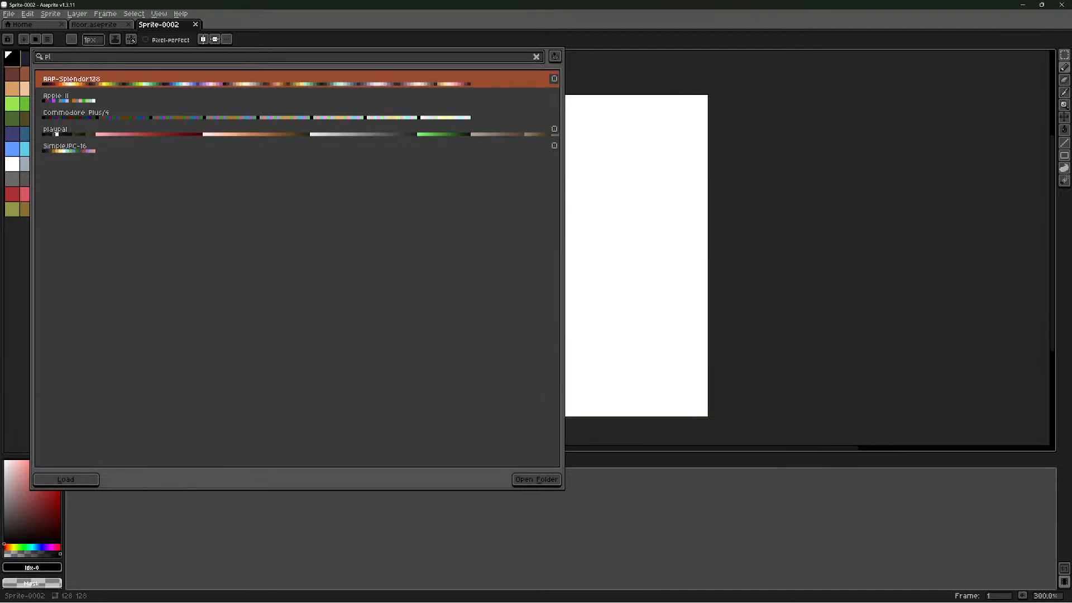
double_click(56, 130)
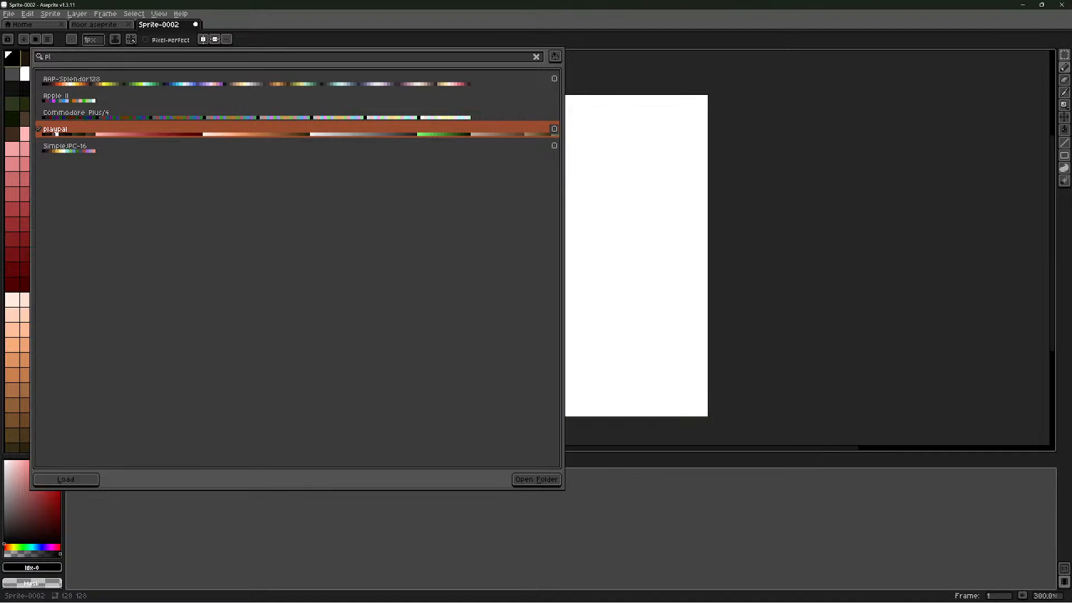
key(Escape)
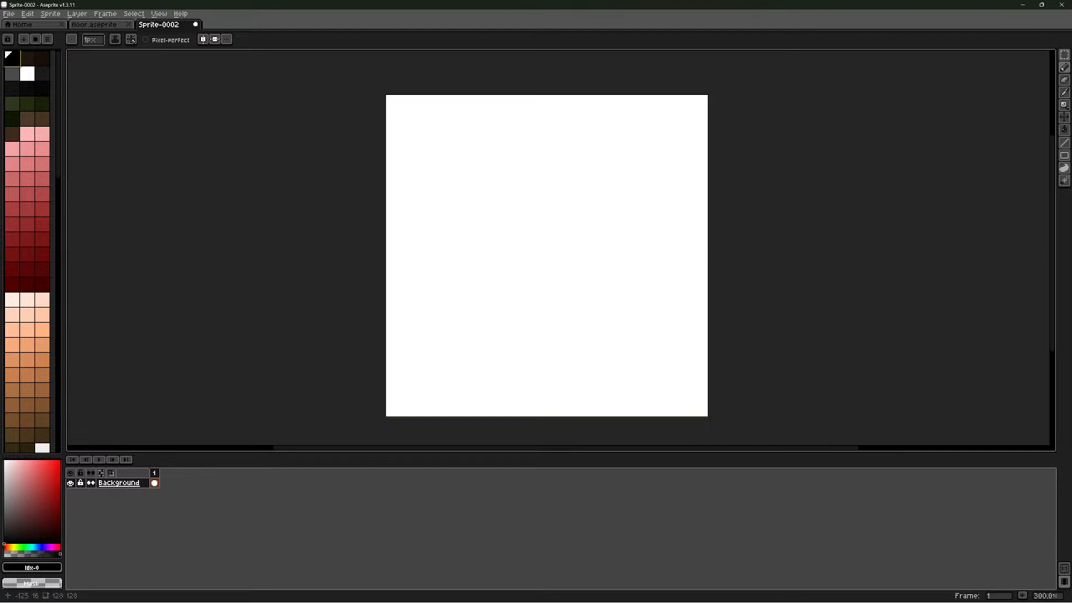
Look through the loaded palette from end to end for a dark base colour
drag(58, 114, 59, 388)
scroll(28, 251, up, 4)
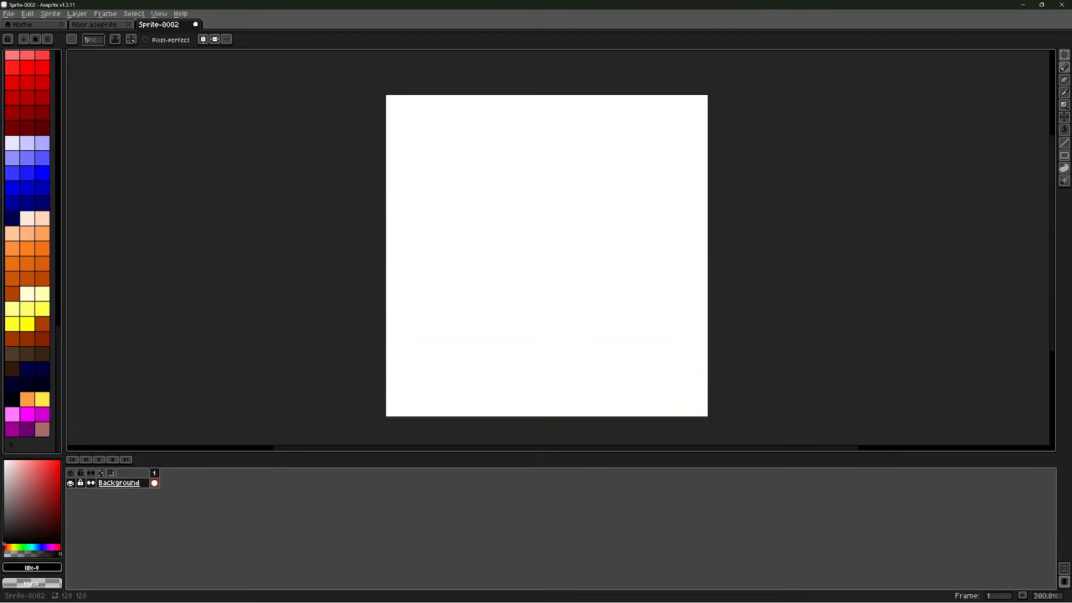
scroll(27, 251, up, 12)
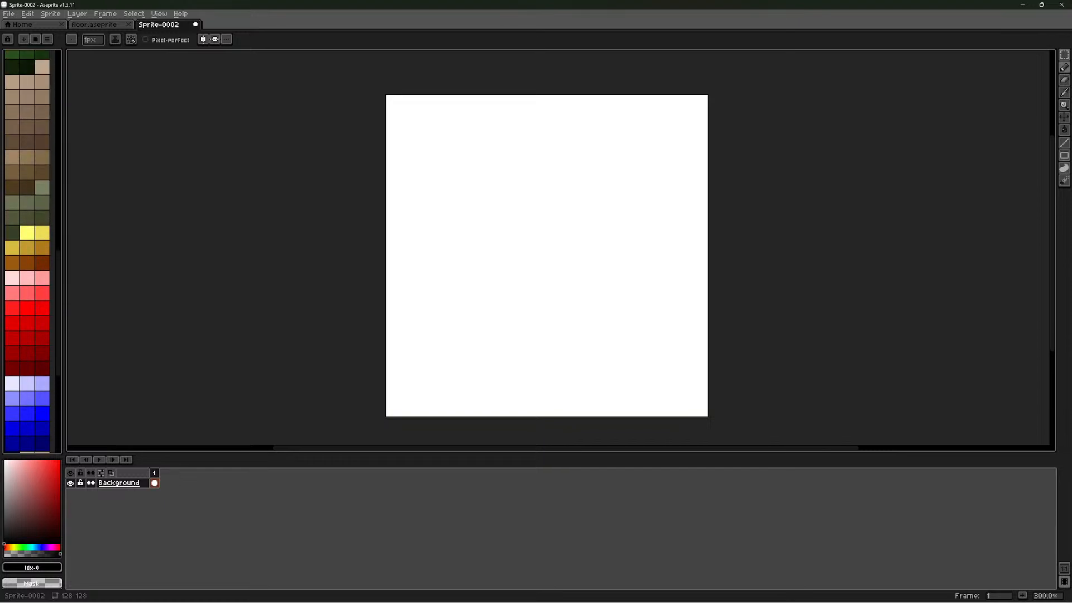
scroll(28, 251, up, 20)
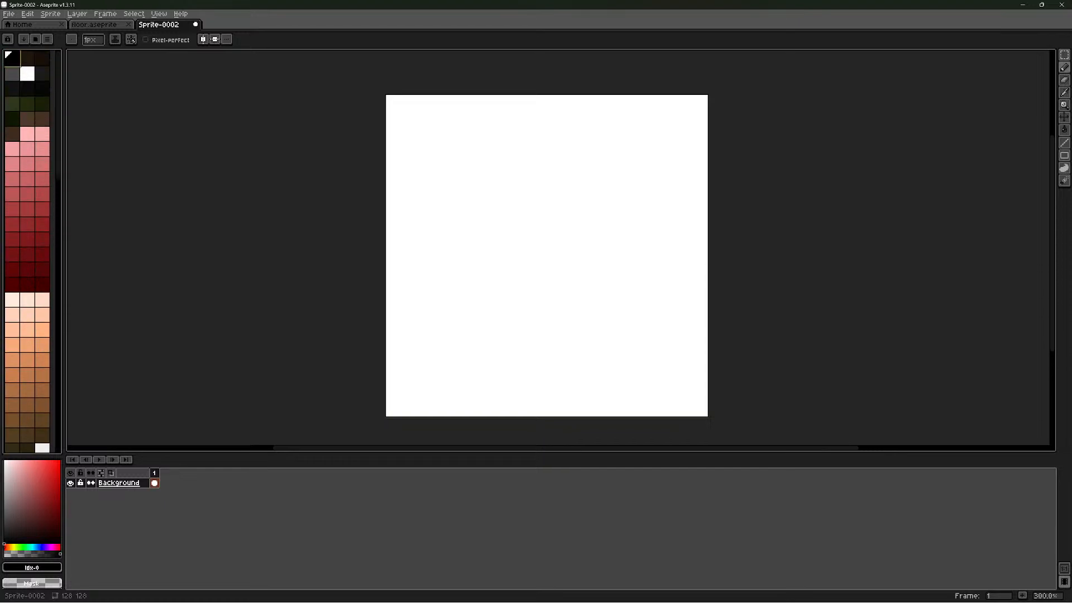
scroll(27, 251, down, 15)
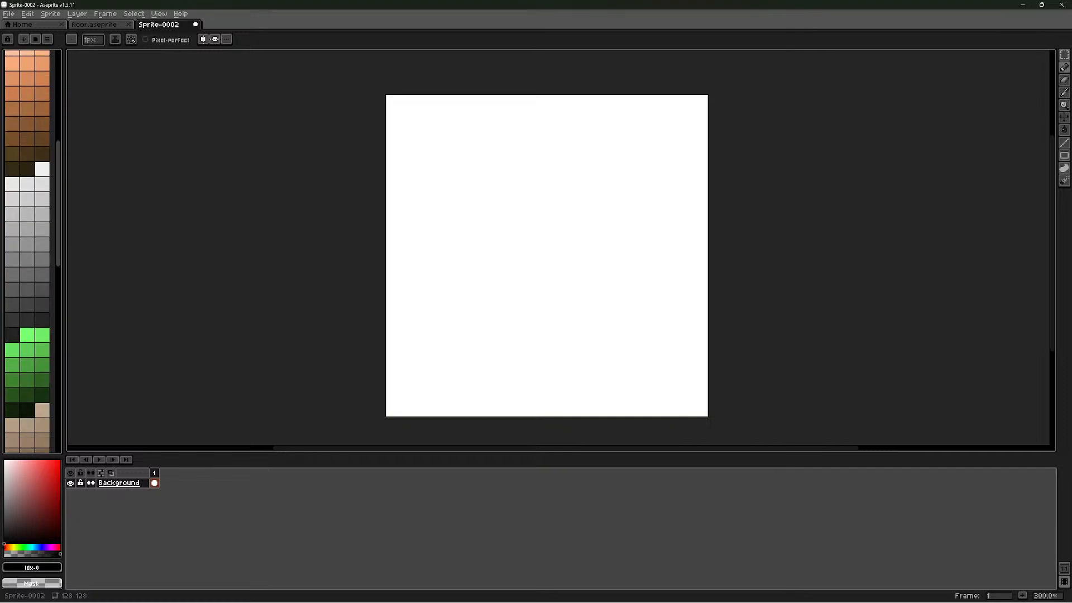
scroll(26, 251, down, 1)
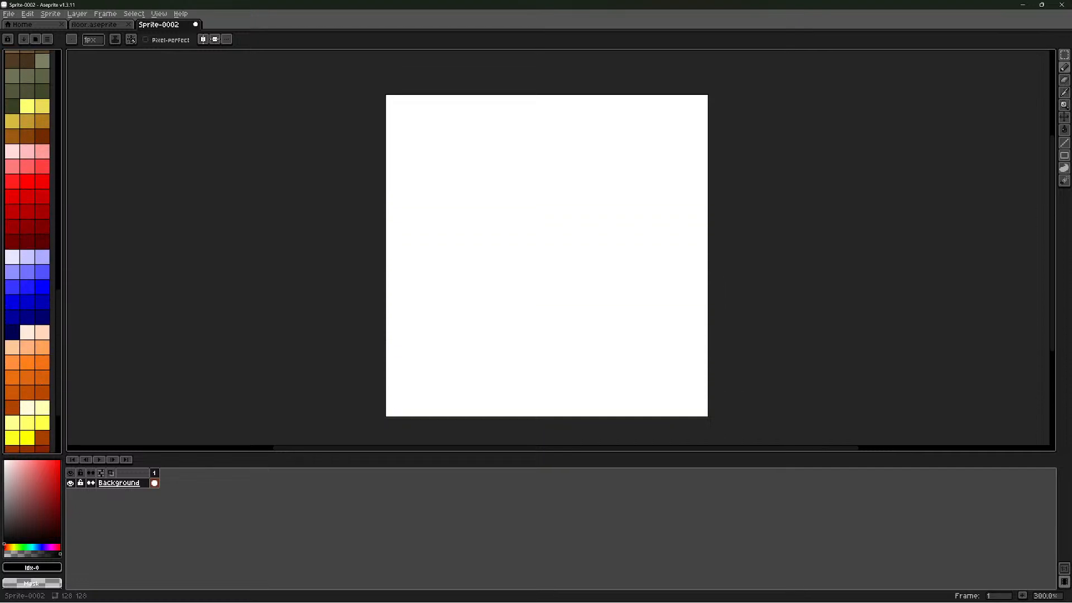
scroll(27, 251, down, 7)
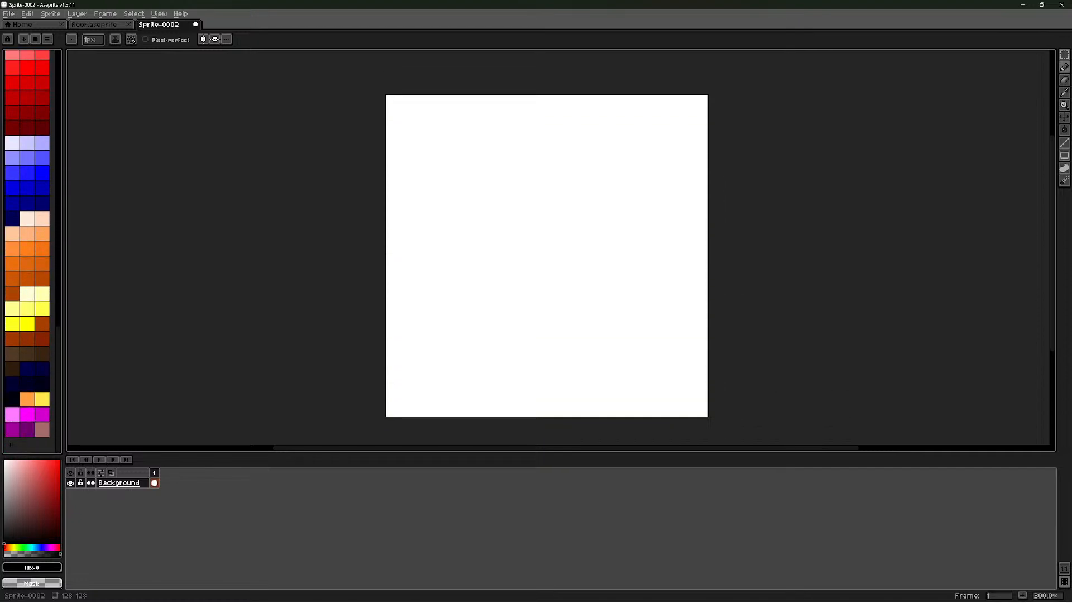
click(12, 369)
drag(58, 388, 58, 116)
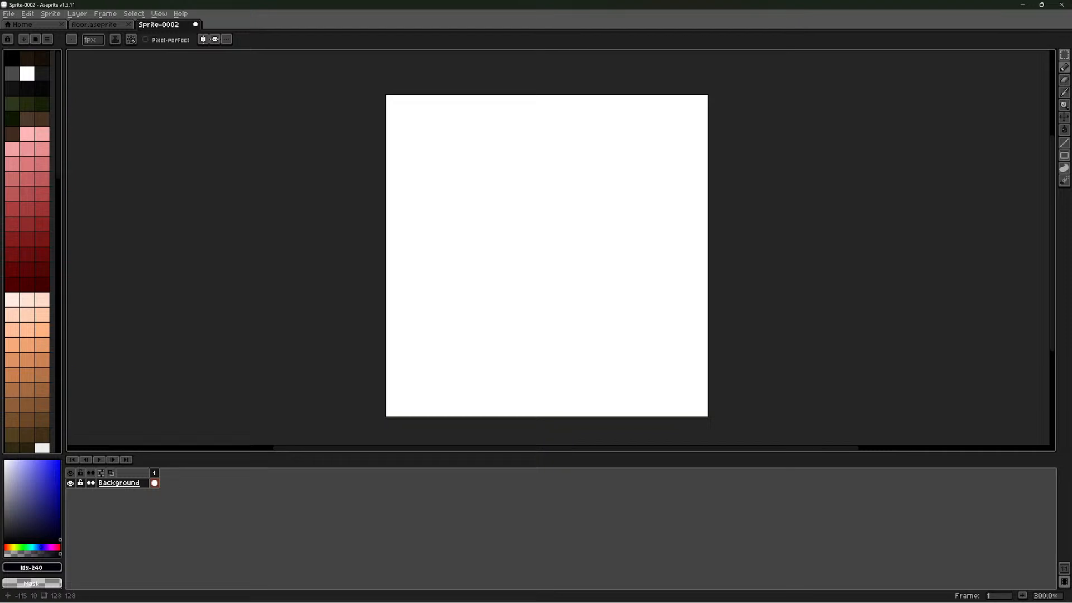
Fill the whole canvas with black, palette index 0, using the Paint Bucket tool
click(11, 57)
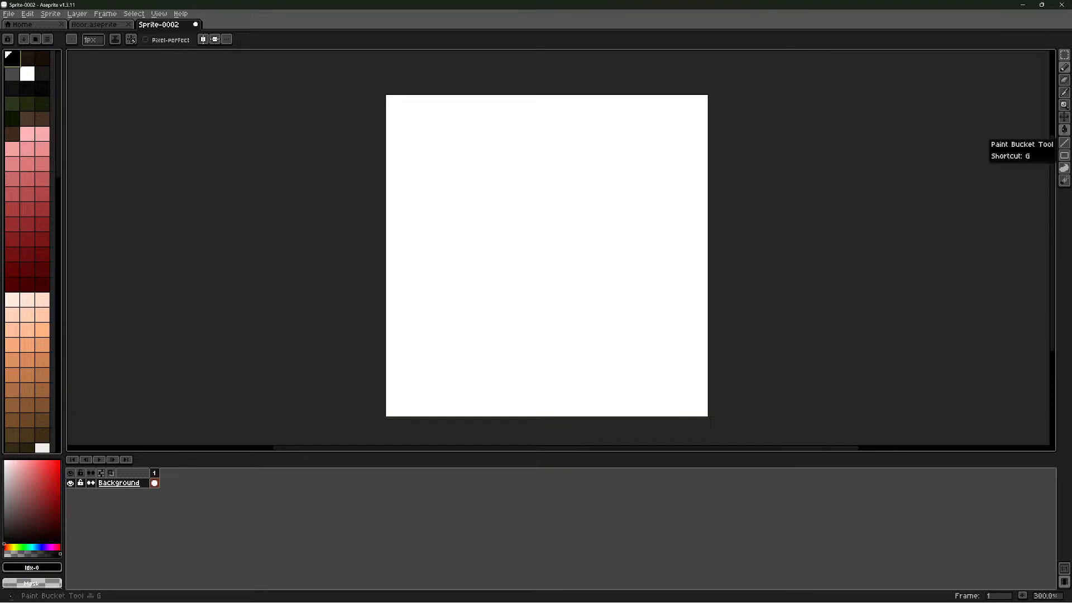
click(1064, 129)
click(632, 196)
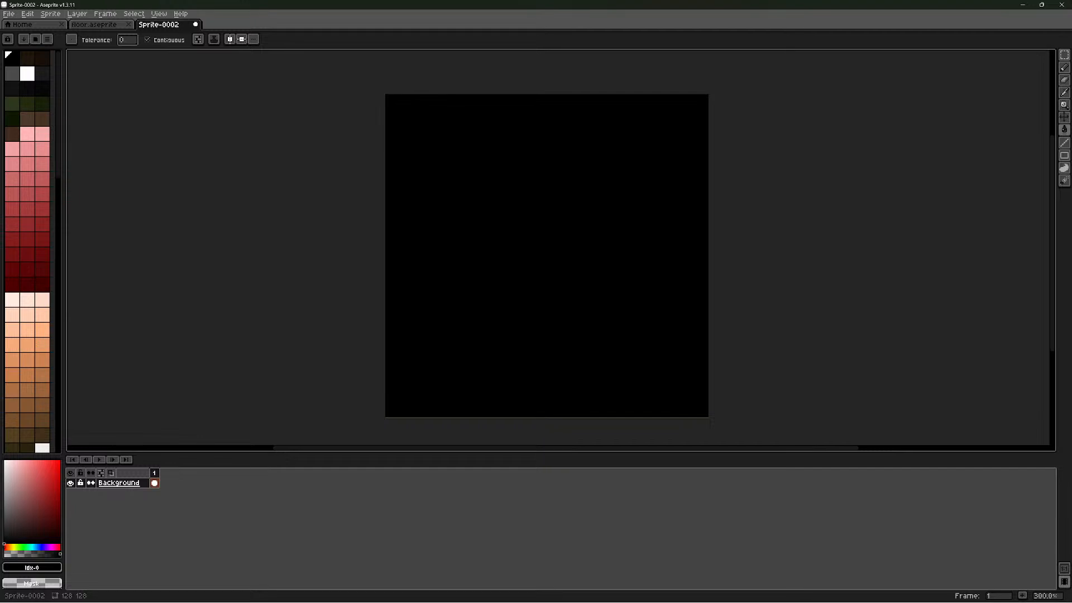
Choose the dark grey swatch, index 5, try it as a fill over the canvas, and undo that fill
click(42, 73)
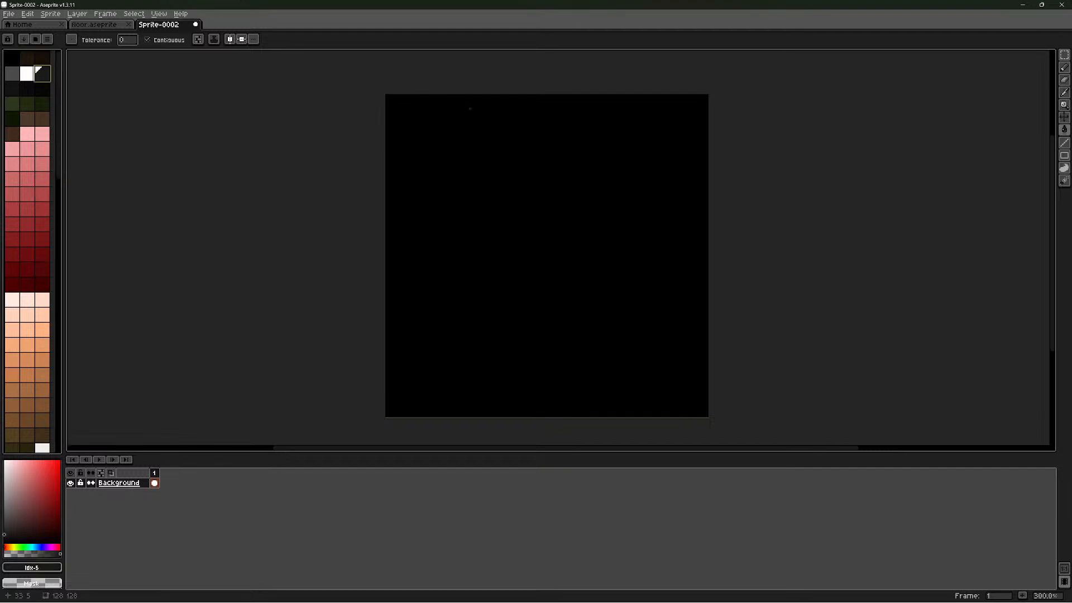
click(490, 121)
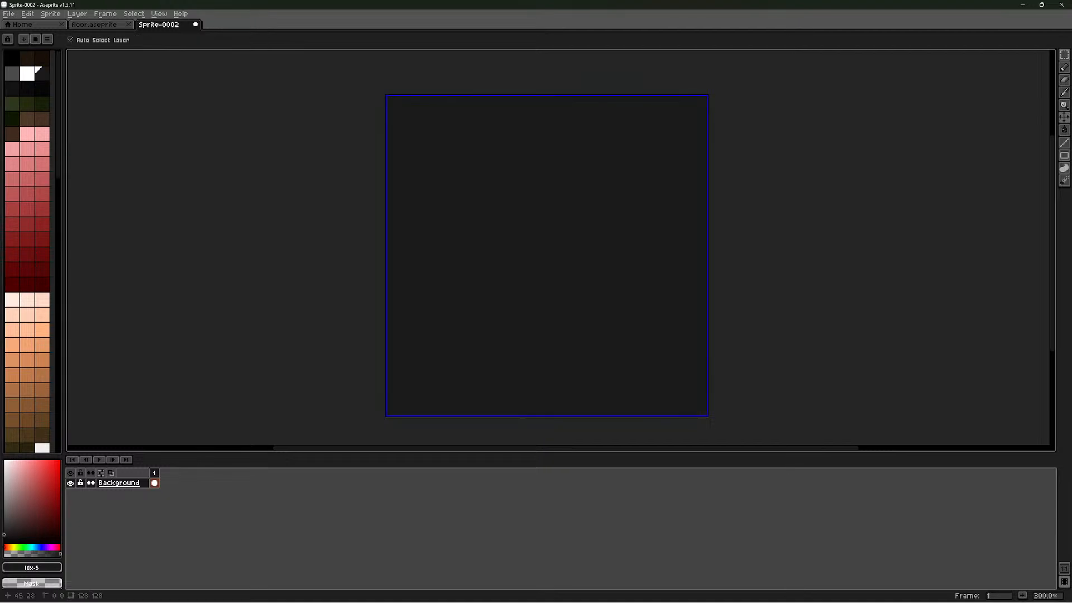
key(ctrl+z)
click(1064, 67)
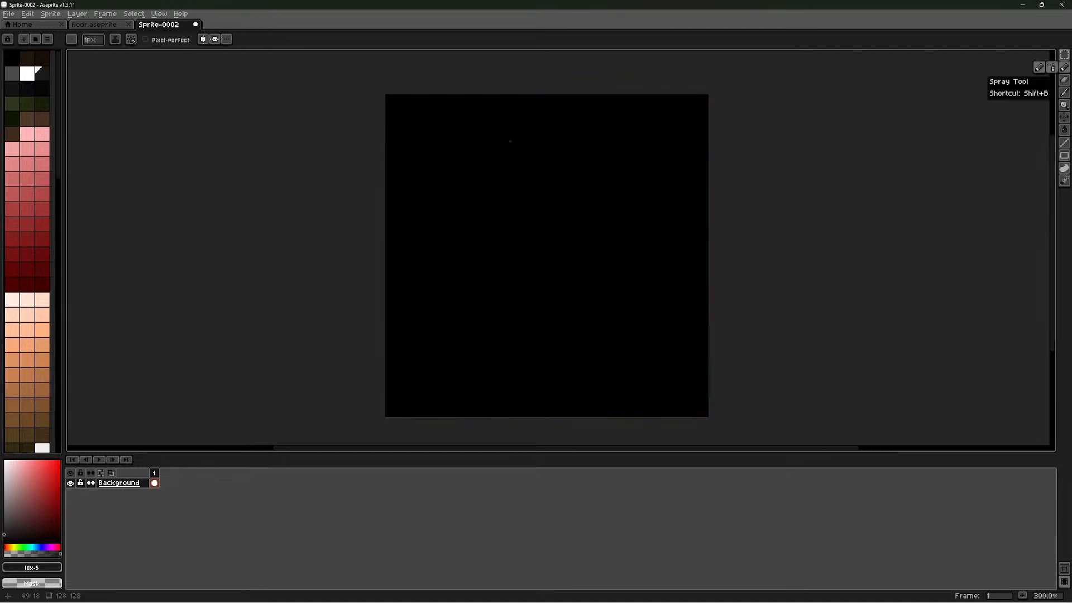
mouse_move(467, 121)
mouse_down()
mouse_move(472, 164)
mouse_move(435, 158)
mouse_up()
key(ctrl+z)
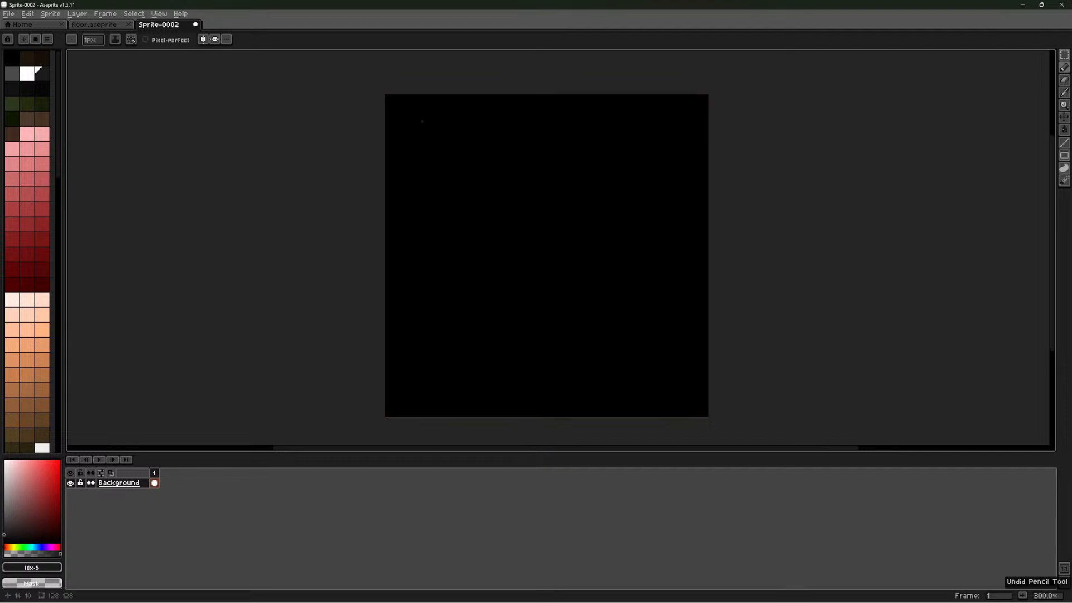
drag(392, 107, 396, 131)
key(ctrl+z)
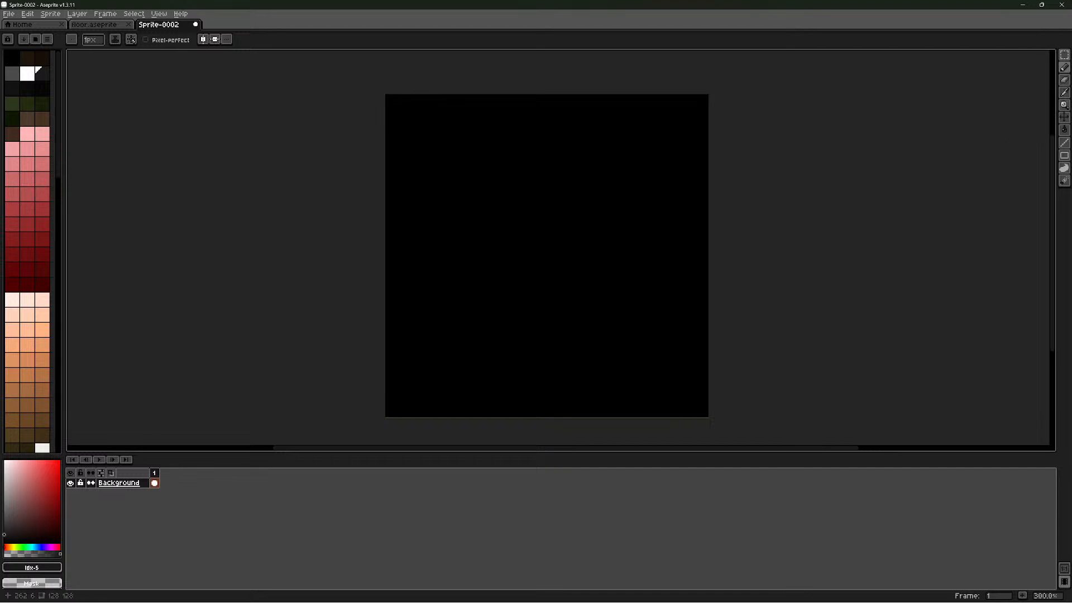
drag(392, 99, 395, 227)
ctrl+click(424, 173)
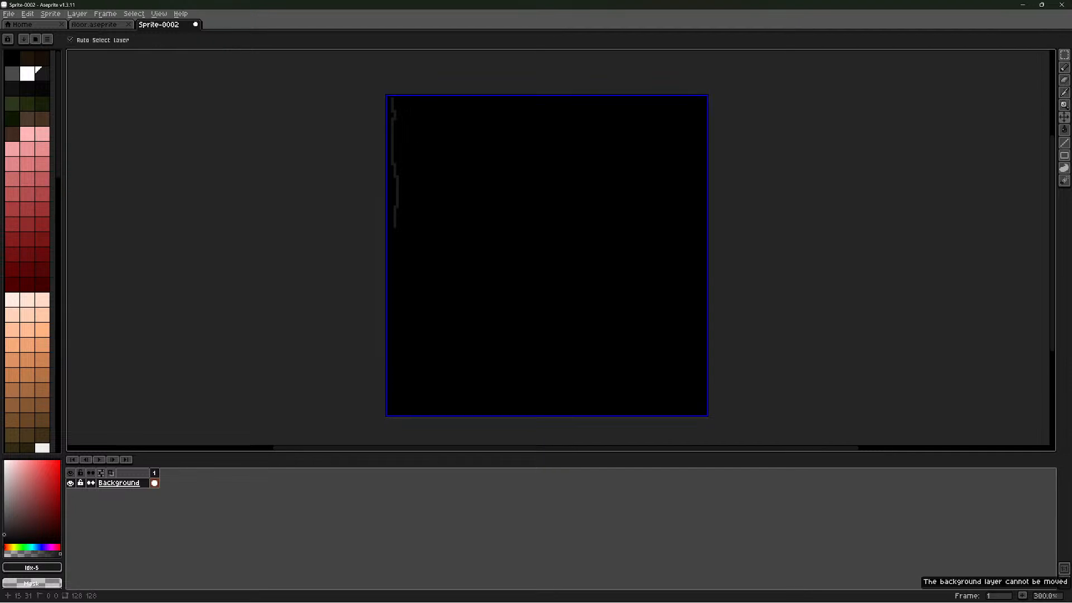
mouse_move(427, 138)
mouse_down()
mouse_move(463, 284)
mouse_move(485, 292)
mouse_up()
key(ctrl+z)
key(ctrl+z)
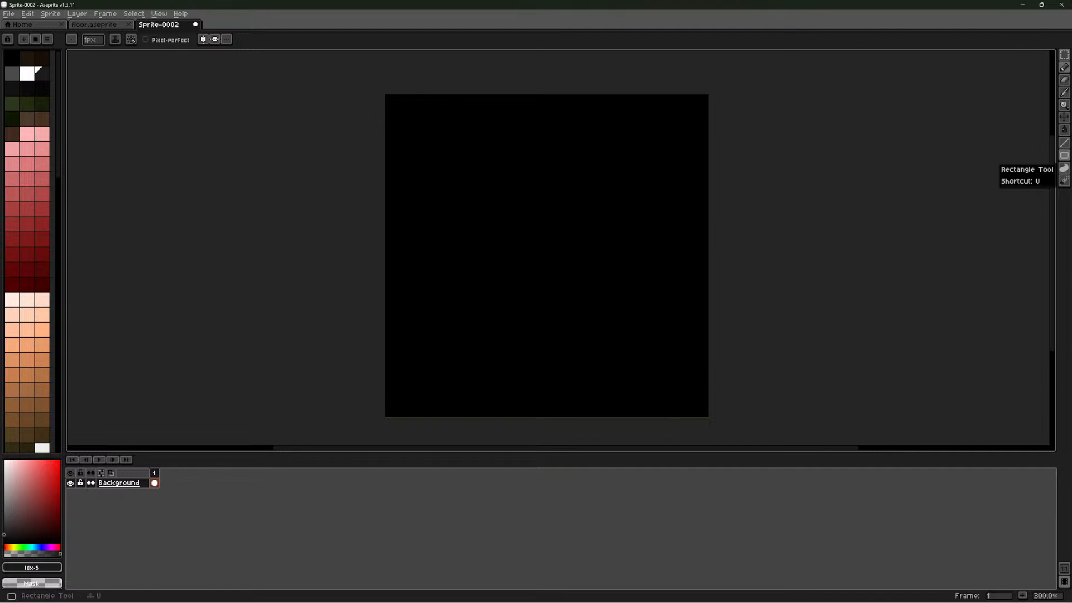
Draw a square frame of straight dark grey lines just inside the four canvas edges with the Line tool
click(1064, 143)
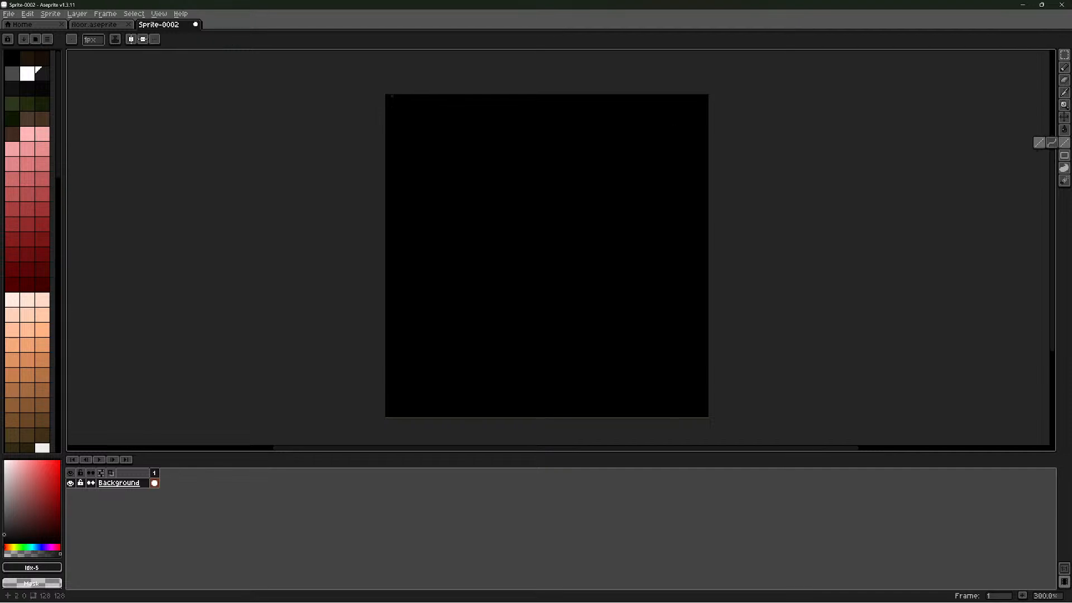
drag(392, 96, 389, 412)
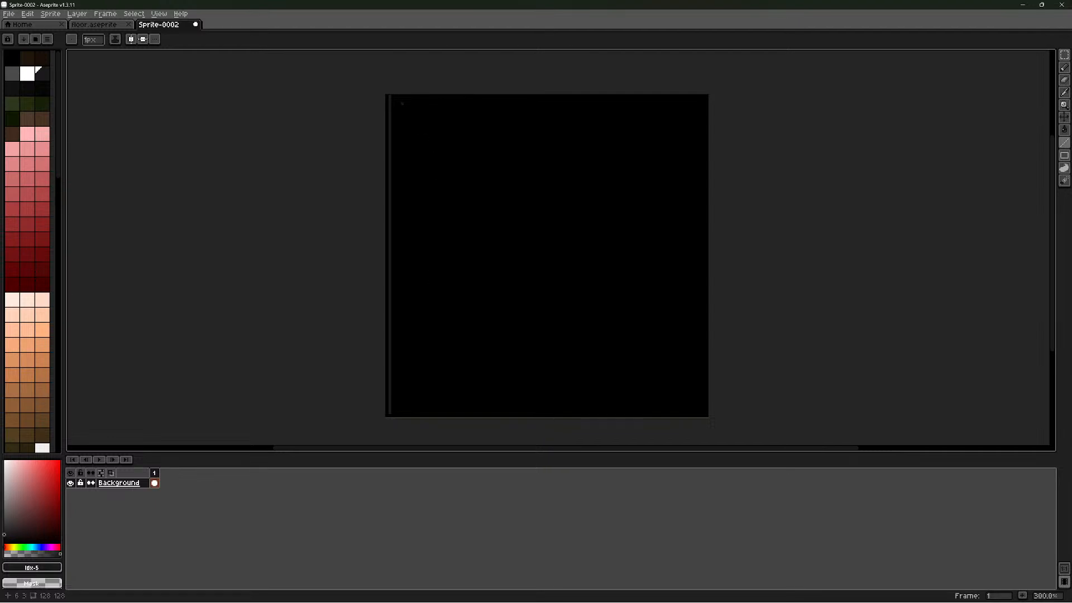
key(ctrl+z)
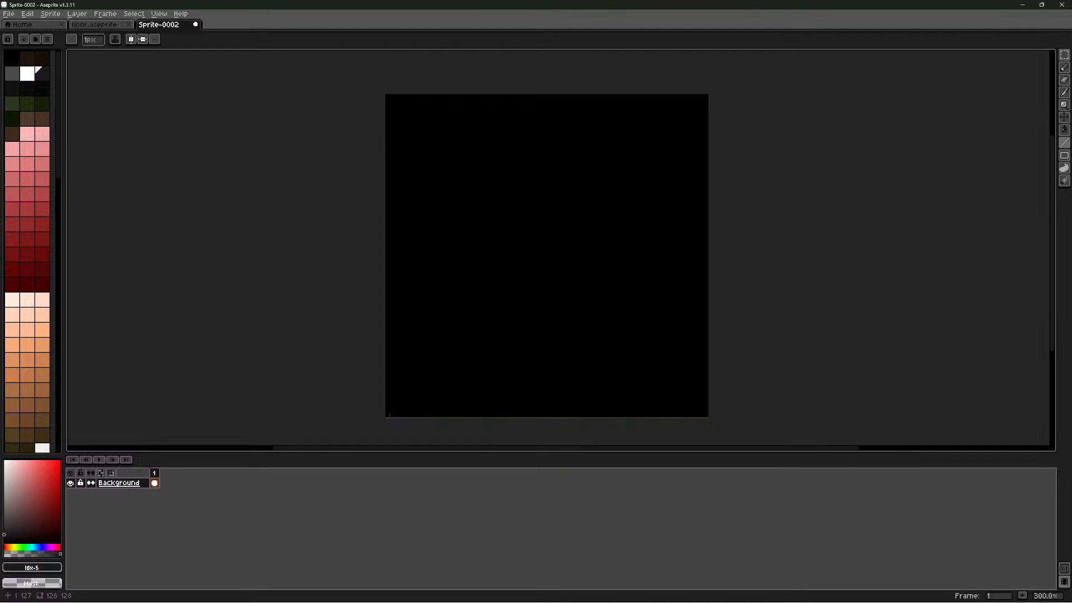
drag(389, 415, 705, 97)
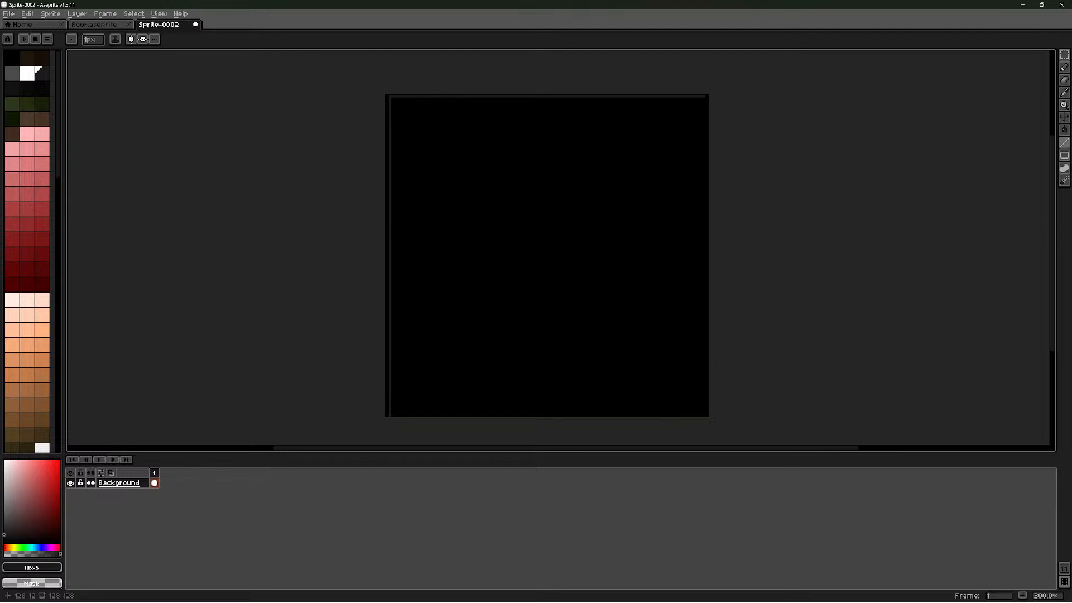
drag(705, 97, 703, 410)
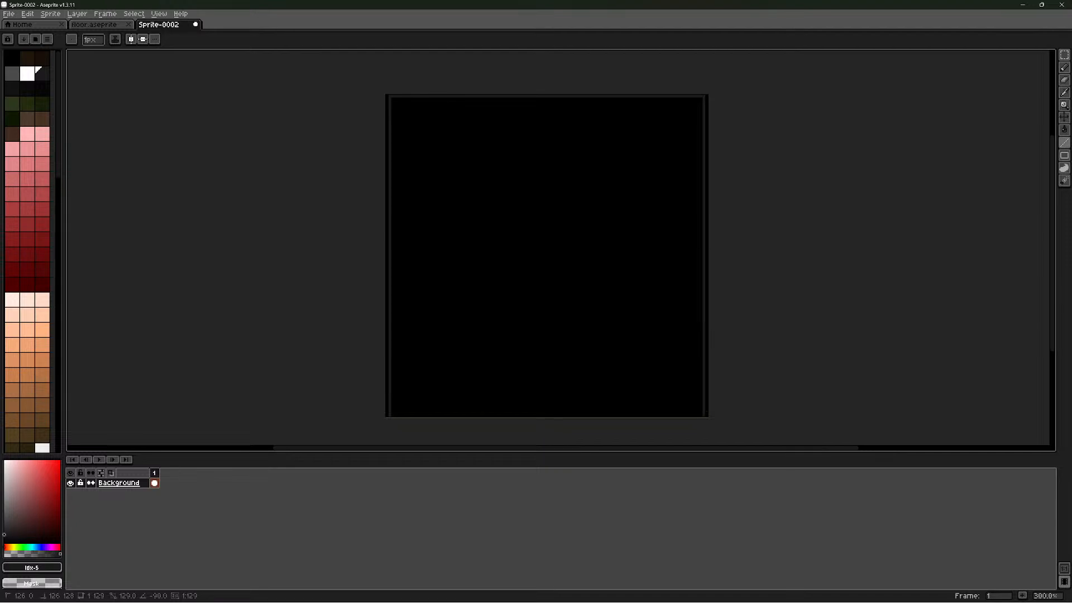
drag(704, 411, 392, 415)
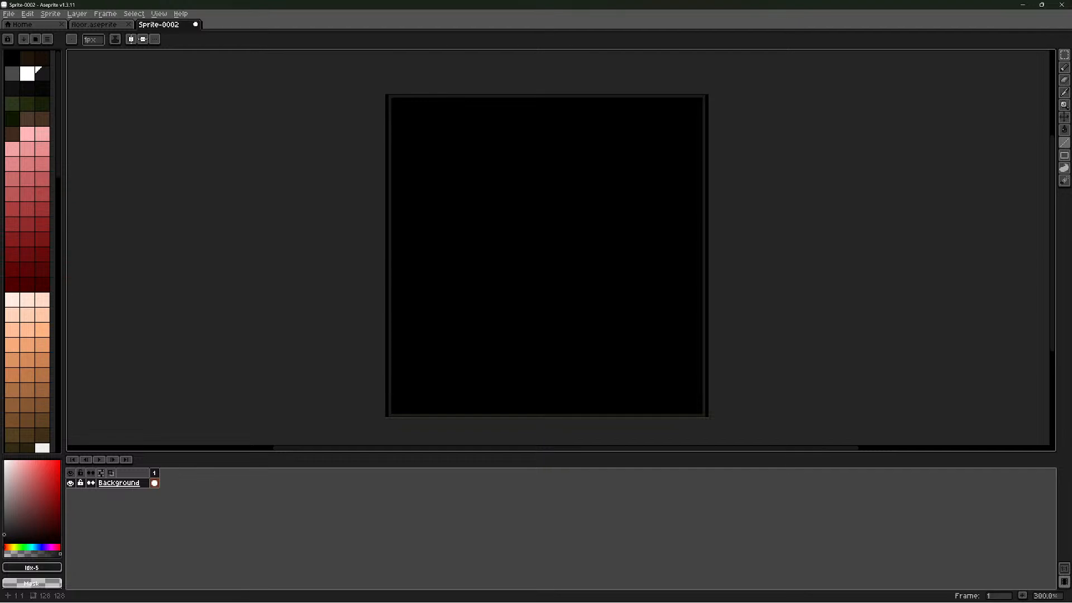
mouse_move(395, 101)
mouse_down()
mouse_move(520, 251)
mouse_move(542, 258)
mouse_move(459, 196)
mouse_move(395, 120)
mouse_up()
key(ctrl+z)
click(71, 40)
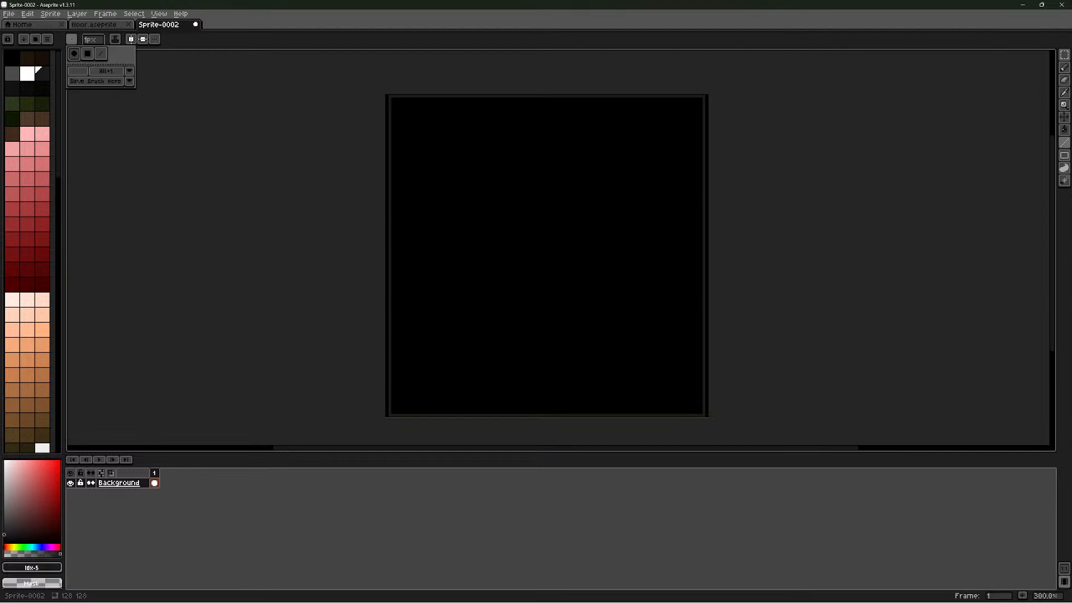
click(154, 39)
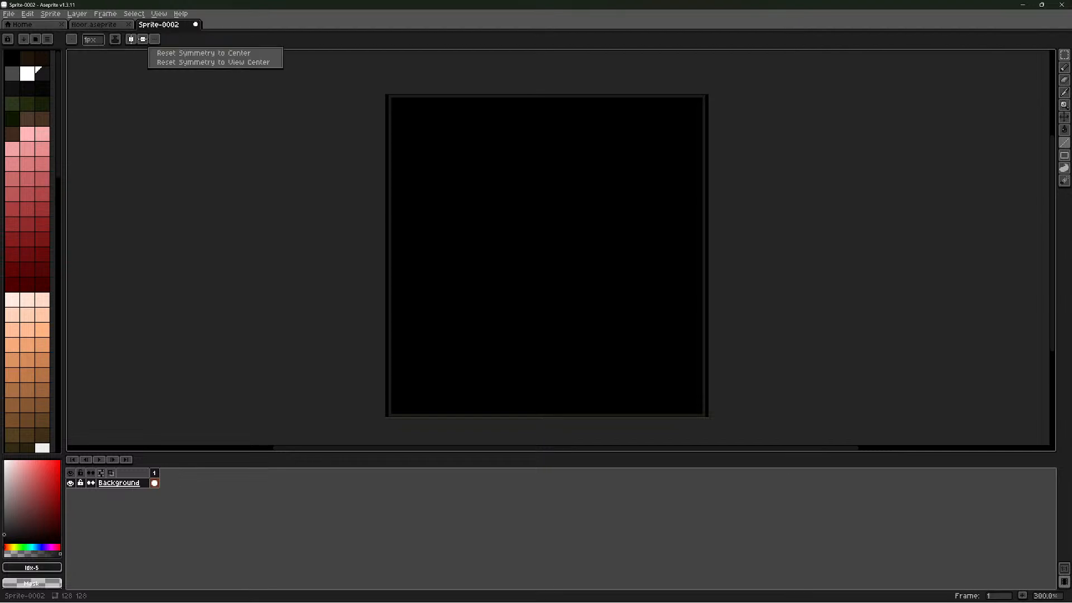
click(155, 39)
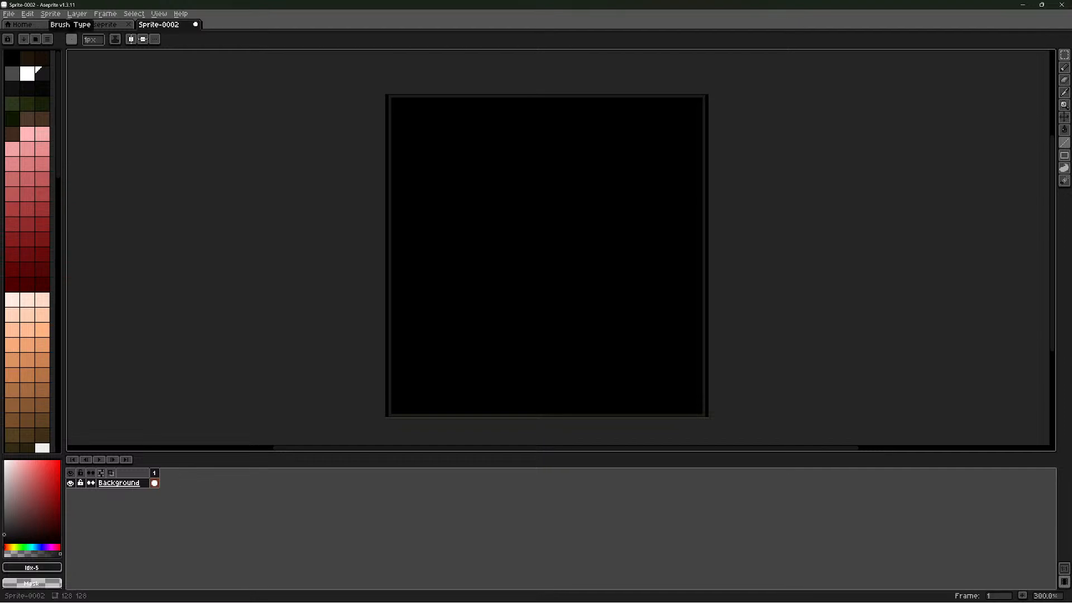
click(71, 40)
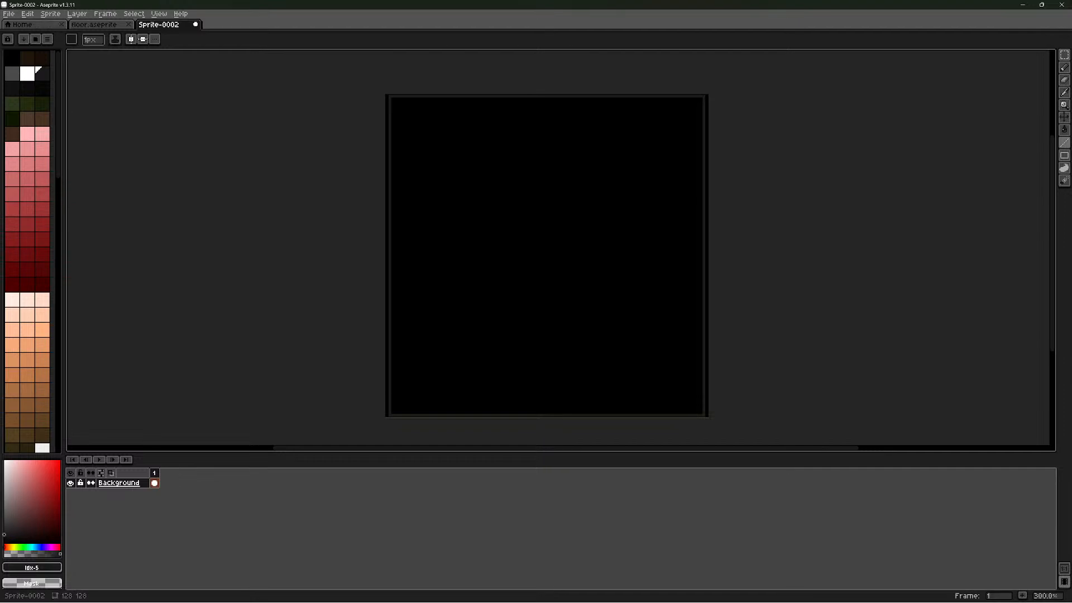
Draw a mirrored diagonal line from the frame's corner to the canvas centre with both symmetry axes on, forming an X, and turn symmetry off
click(143, 39)
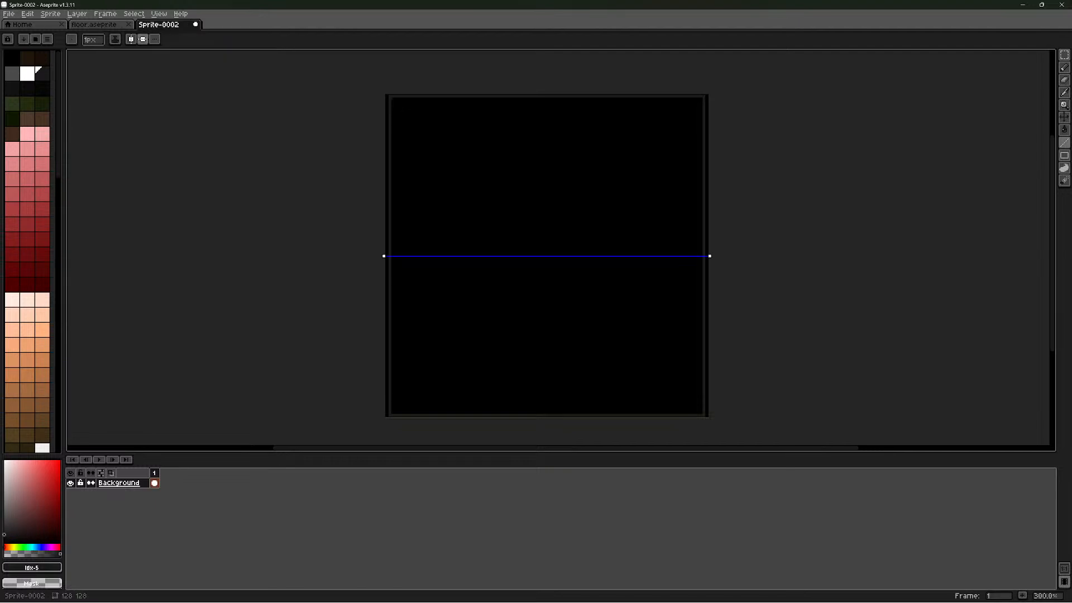
click(130, 39)
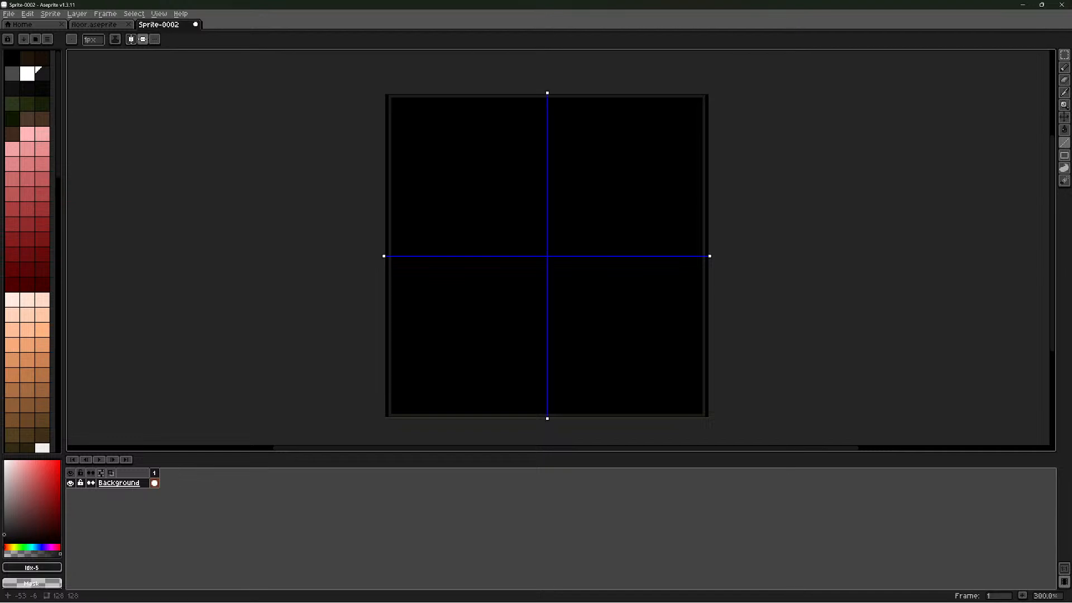
drag(391, 100, 548, 256)
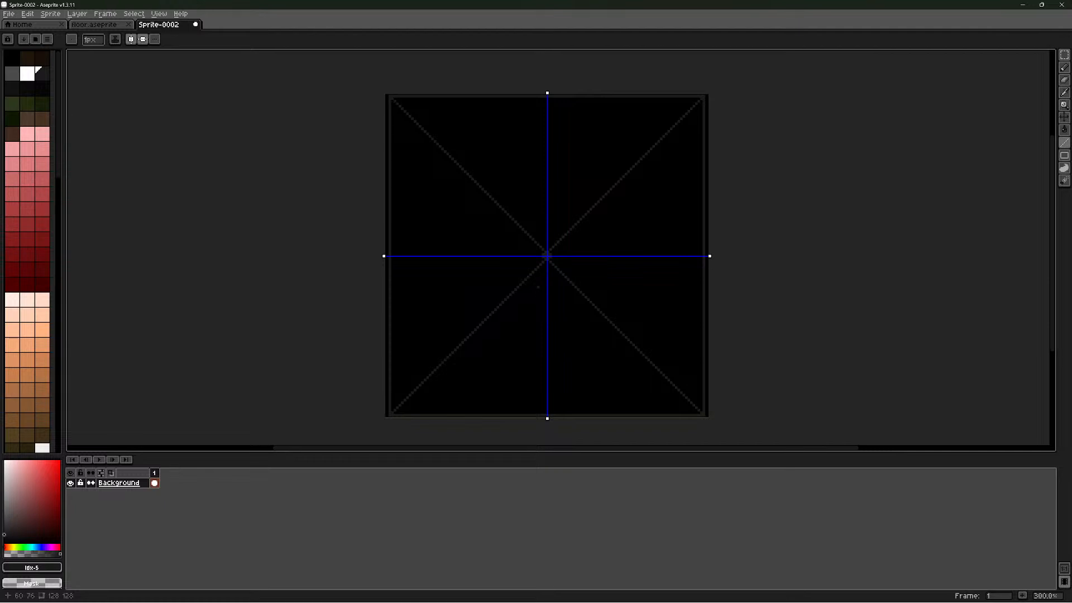
click(130, 39)
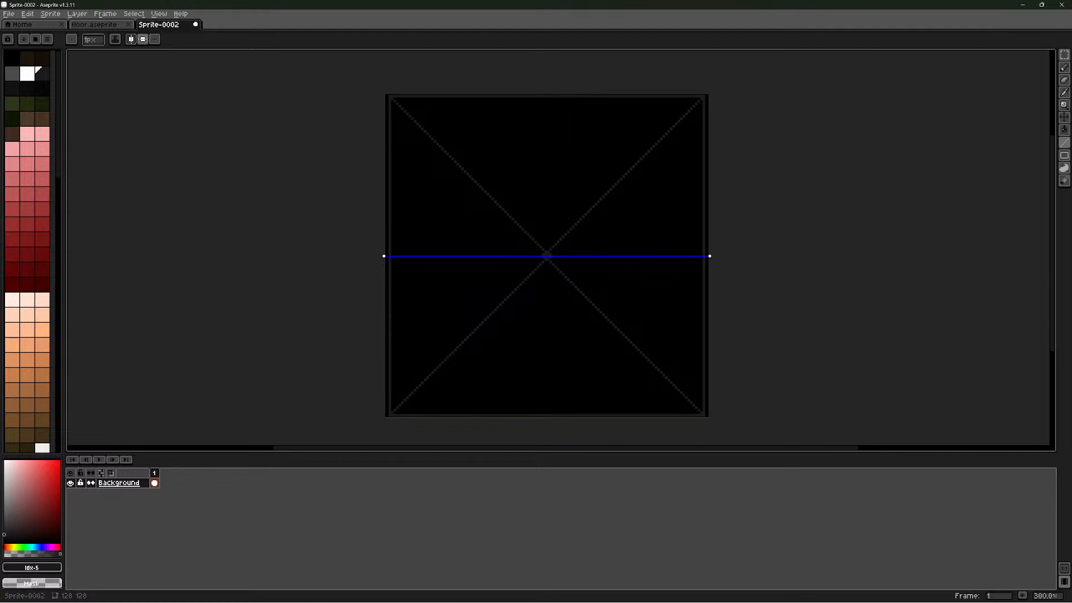
click(143, 39)
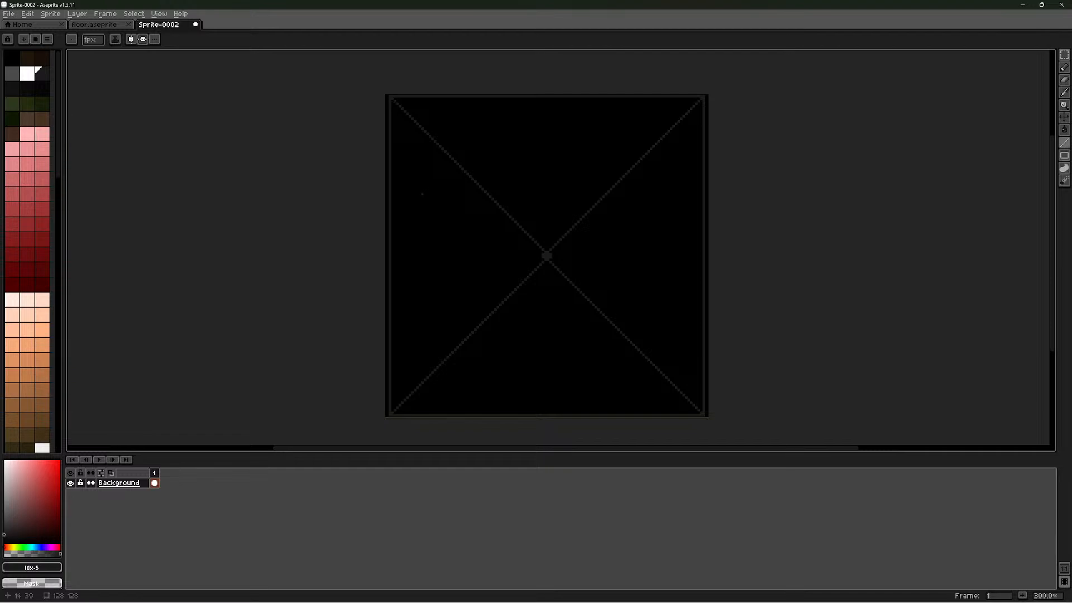
Choose the grey swatch, index 3, try drawing with it across the left half of the X, and undo it
click(27, 73)
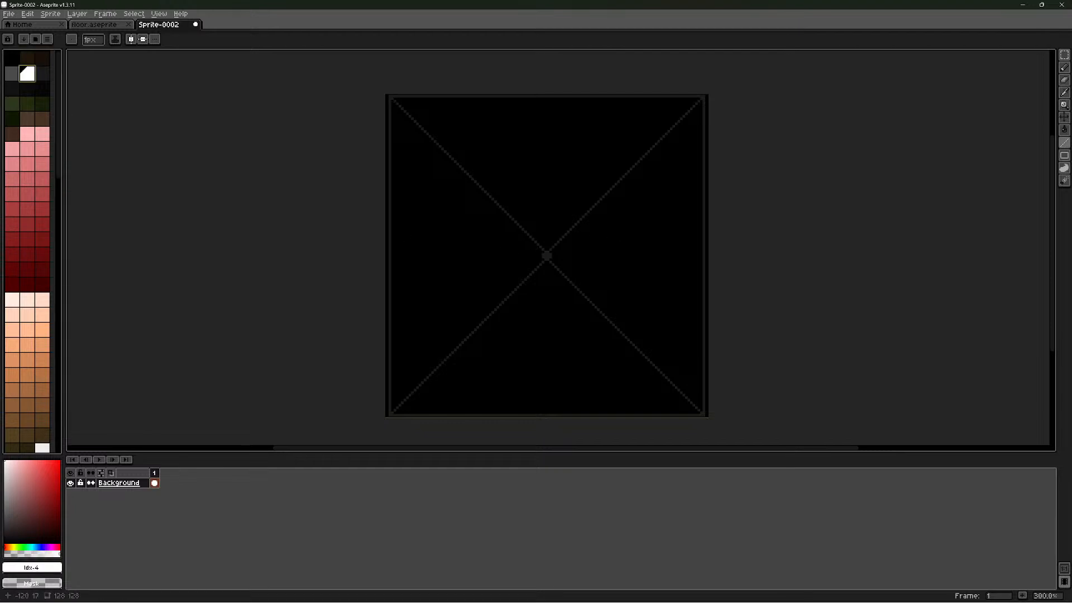
key(bracketleft)
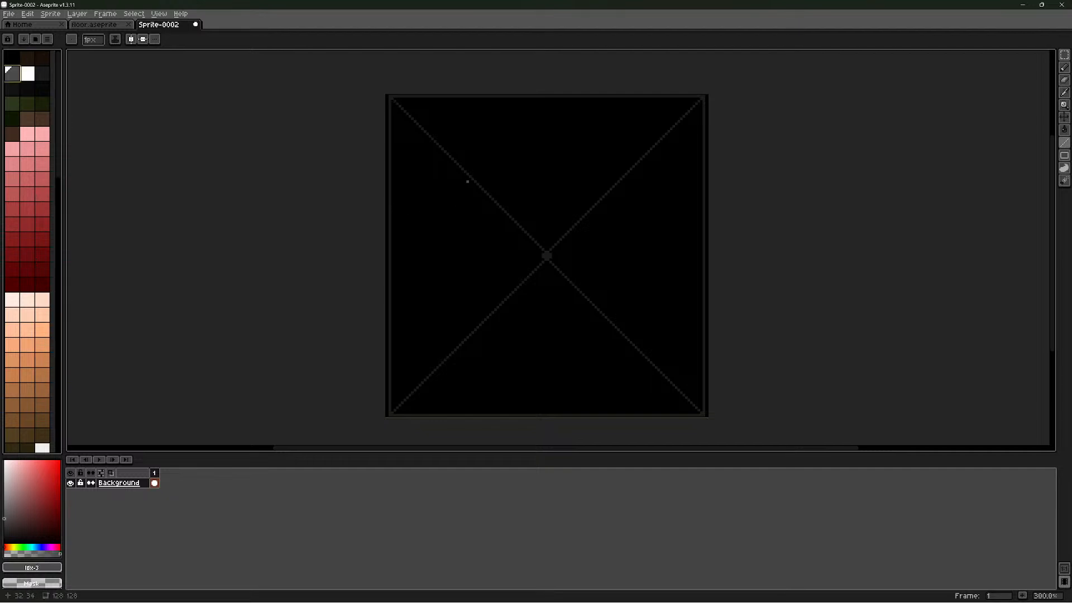
mouse_move(468, 179)
mouse_down()
mouse_move(477, 326)
mouse_move(464, 320)
mouse_move(425, 379)
mouse_move(434, 329)
mouse_up()
key(ctrl+z)
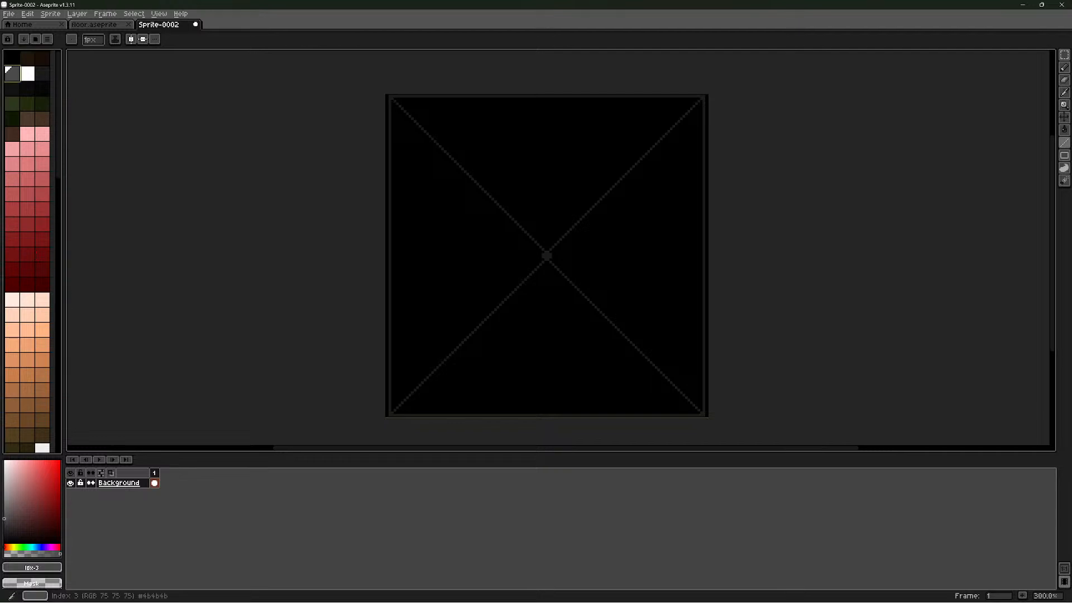
Choose the mid-grey palette swatch, index 97, as the drawing colour
scroll(28, 252, down, 7)
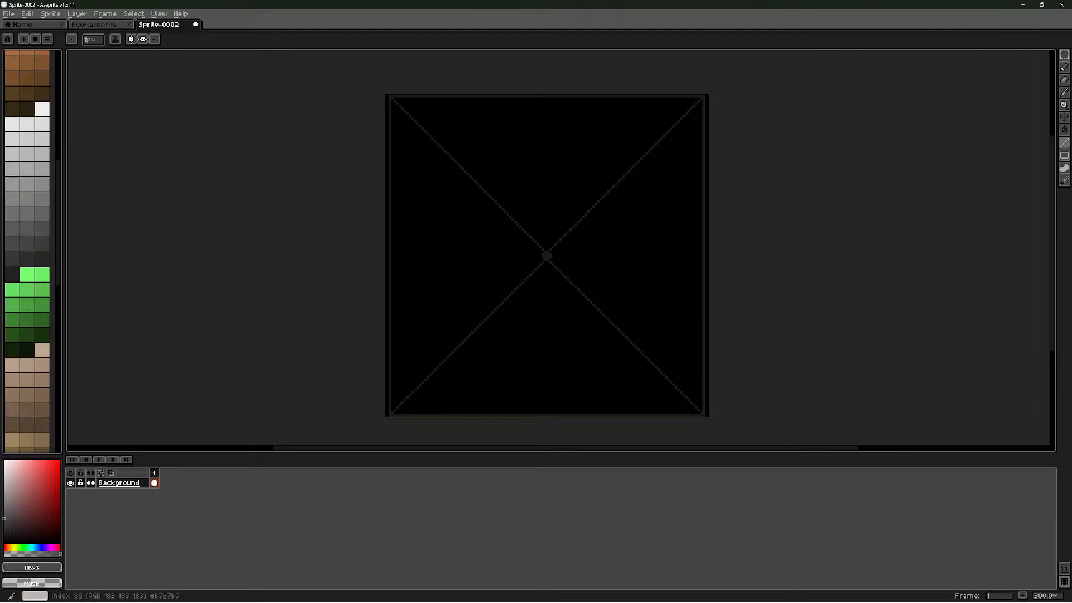
click(27, 229)
click(27, 245)
click(27, 229)
click(42, 200)
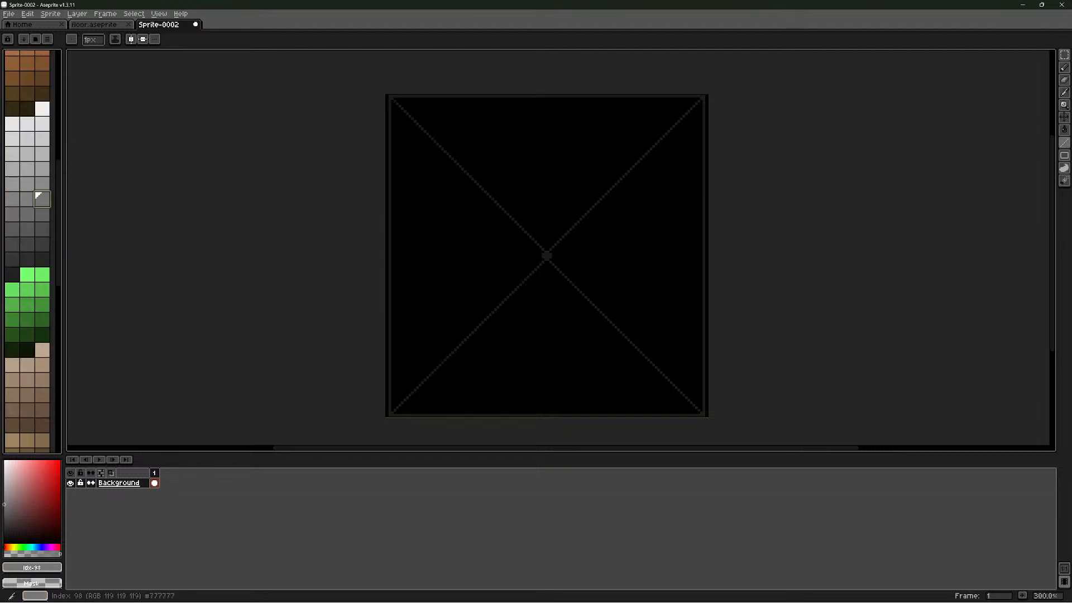
click(42, 184)
click(27, 199)
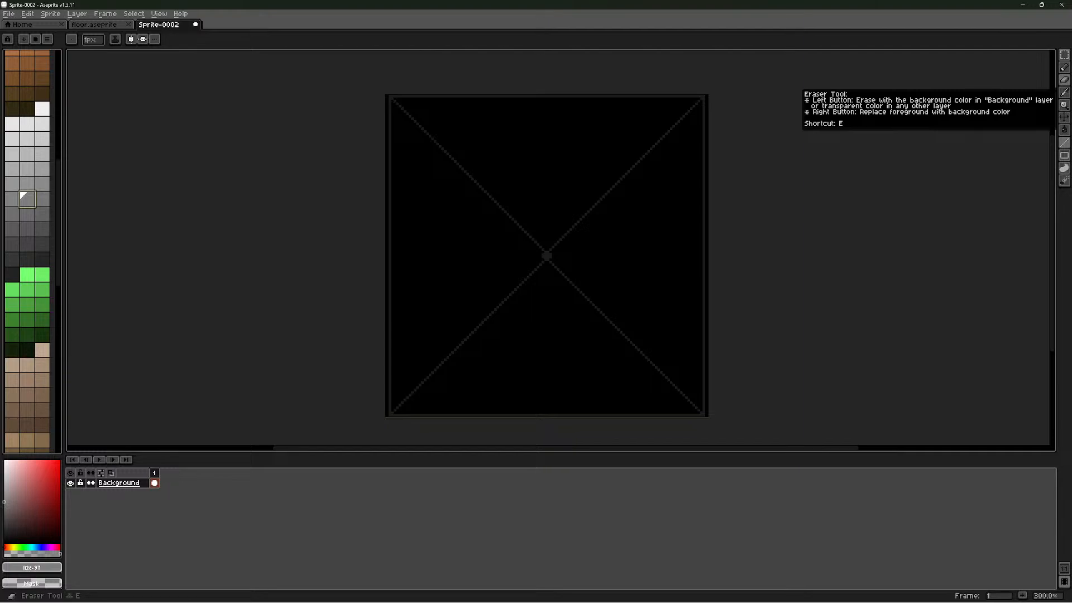
click(1064, 67)
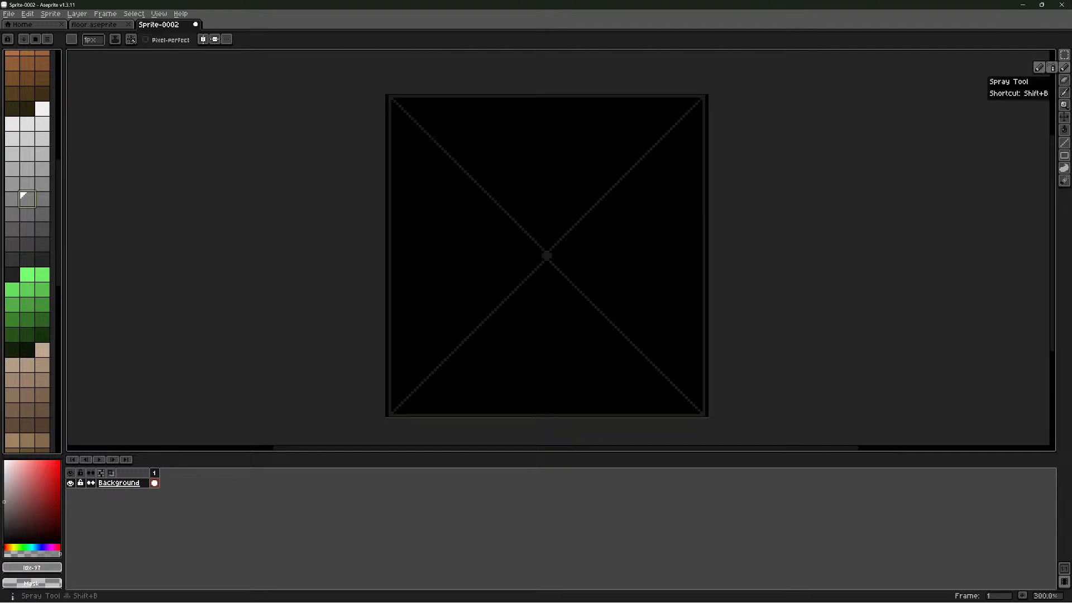
drag(469, 196, 462, 240)
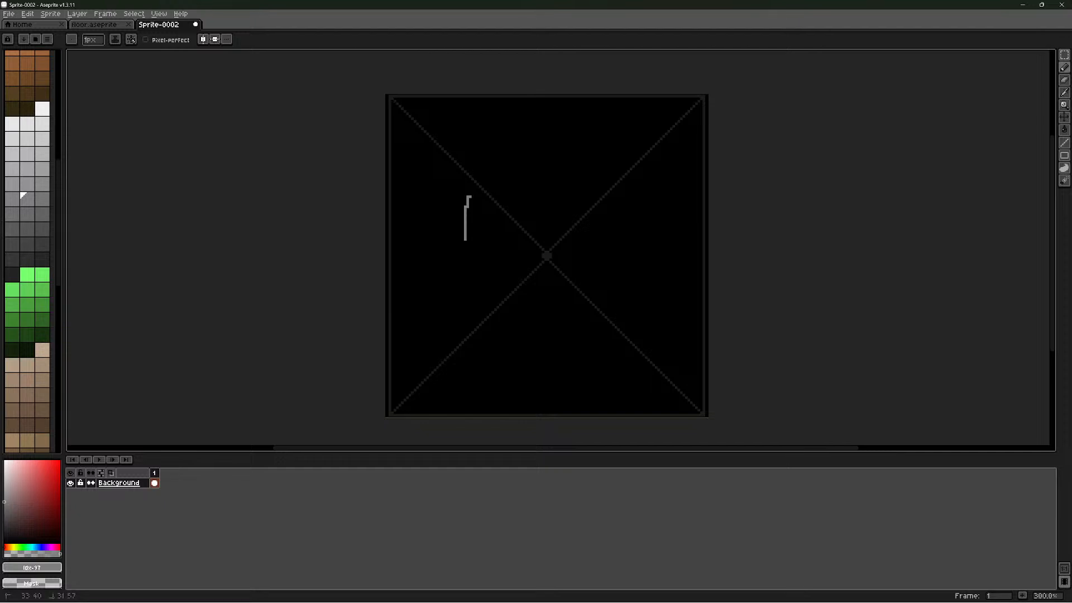
key(ctrl+z)
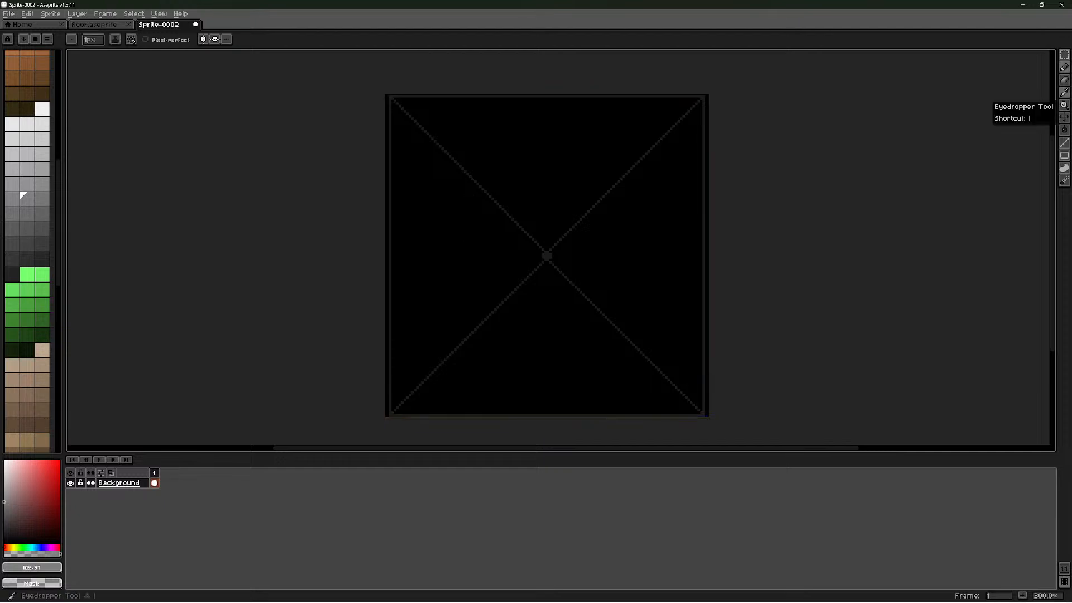
Fill the left triangle of the X with the index 97 grey using the Paint Bucket tool
click(1064, 92)
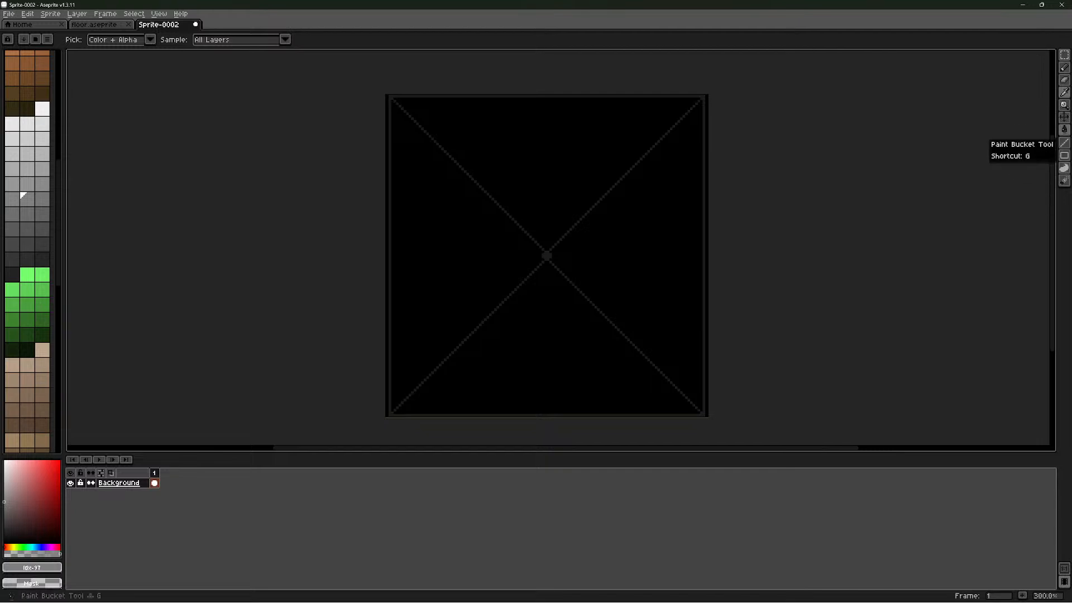
click(1064, 129)
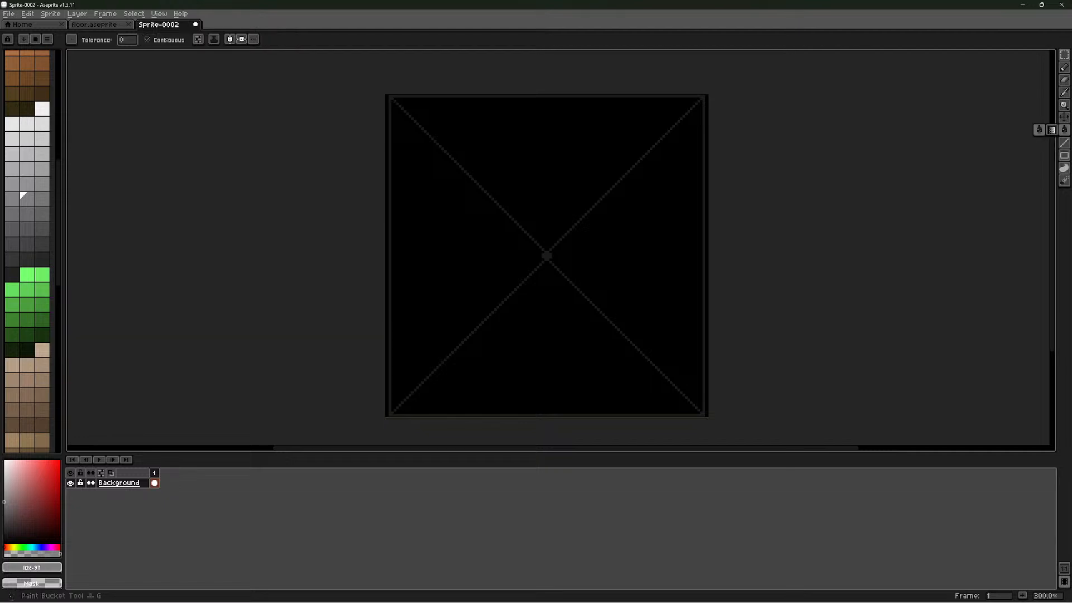
click(458, 227)
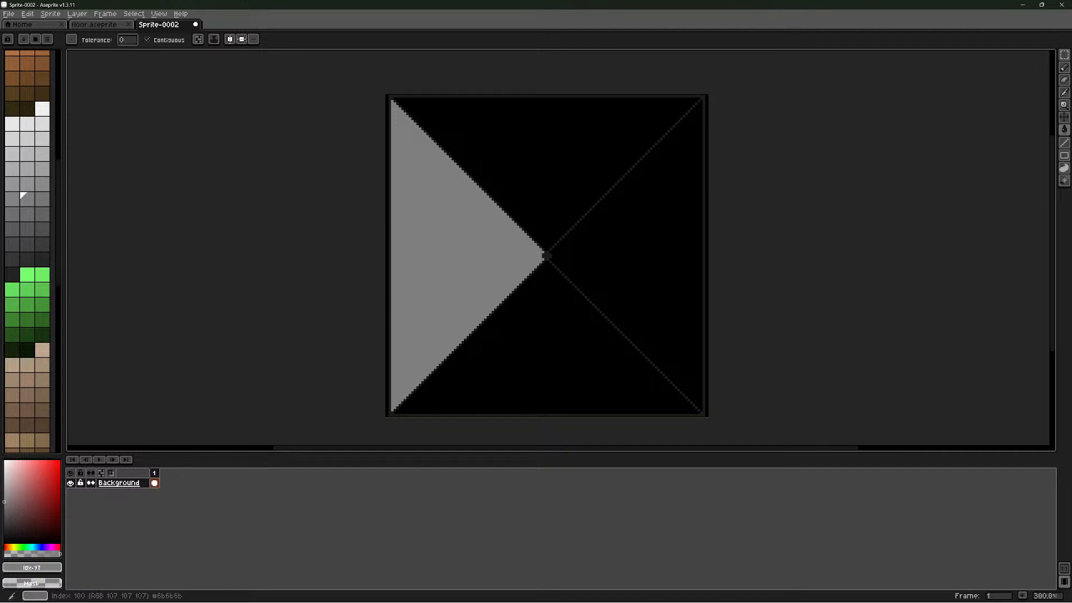
Fill the upper triangle of the X with the slightly darker grey swatch, index 98
click(42, 198)
scroll(391, 204, down, 1)
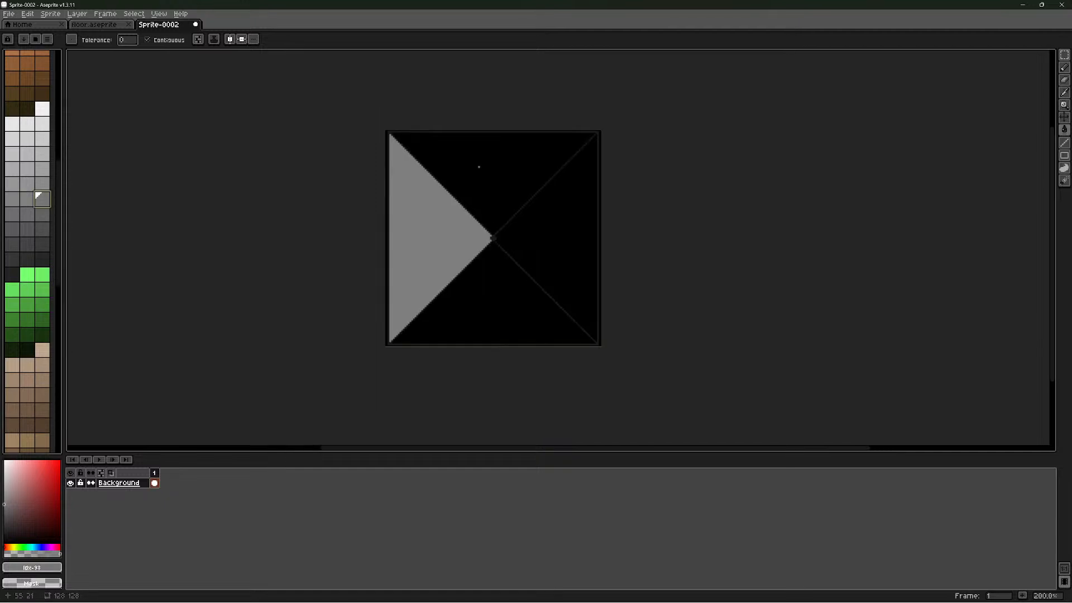
click(481, 168)
scroll(466, 192, up, 2)
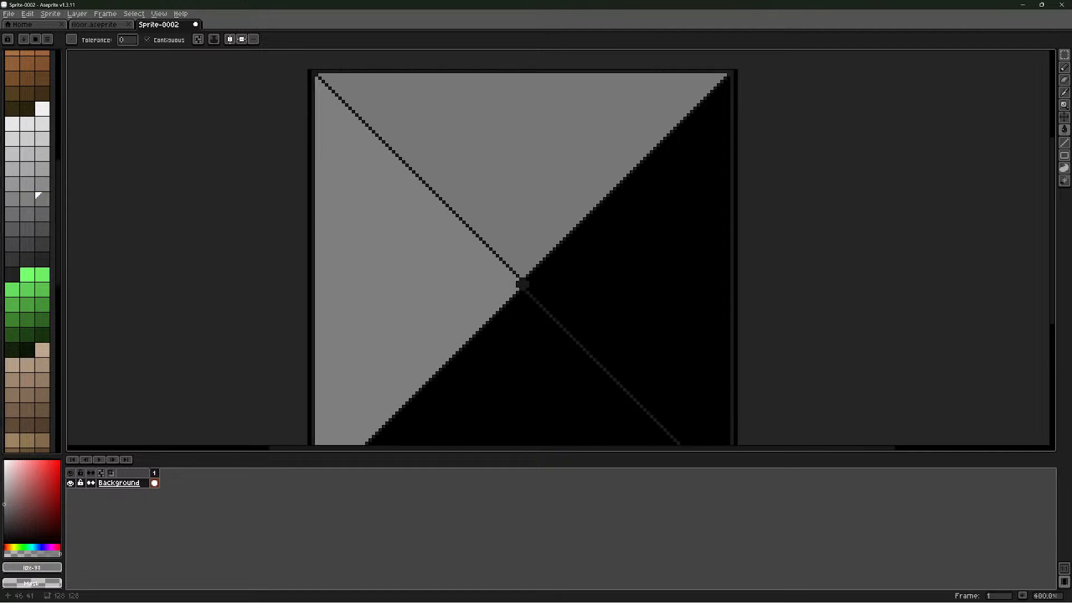
scroll(464, 211, down, 1)
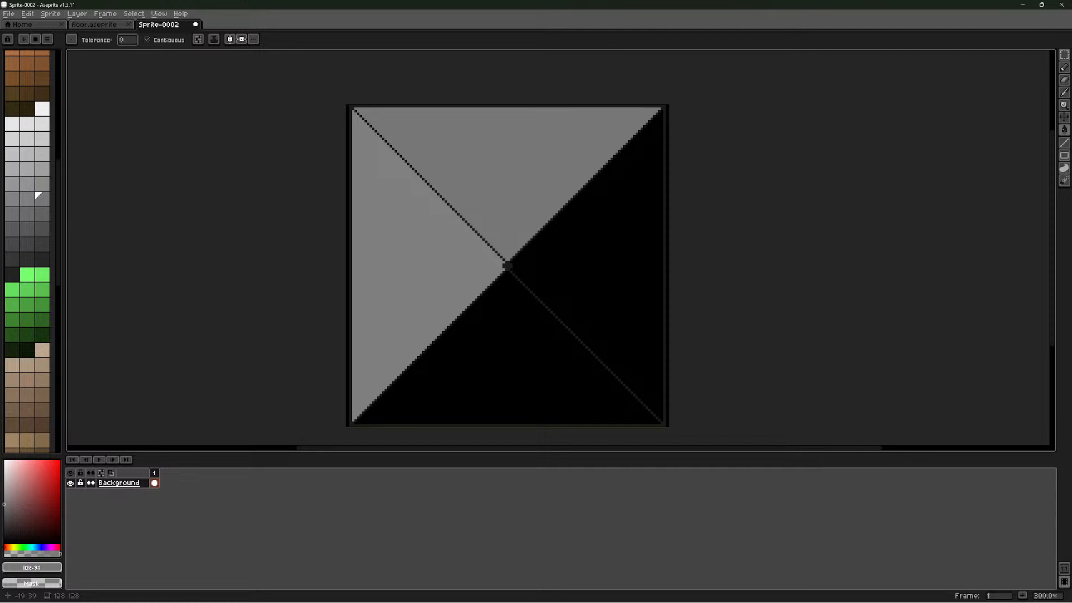
Fill the X's right triangle with grey swatch index 104 and its lower triangle with dark grey swatch index 107
click(42, 229)
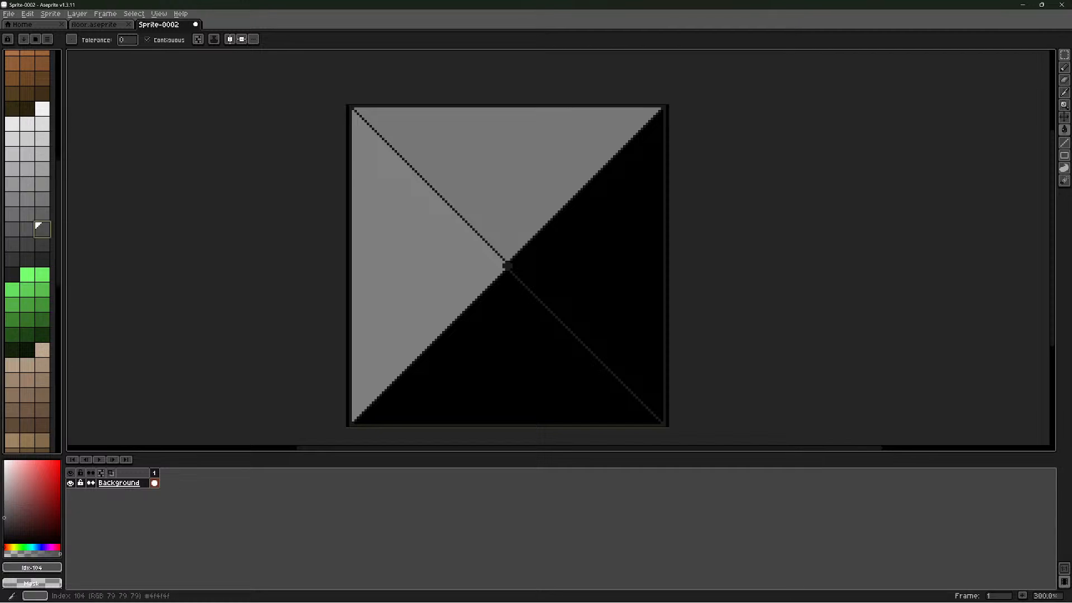
click(596, 268)
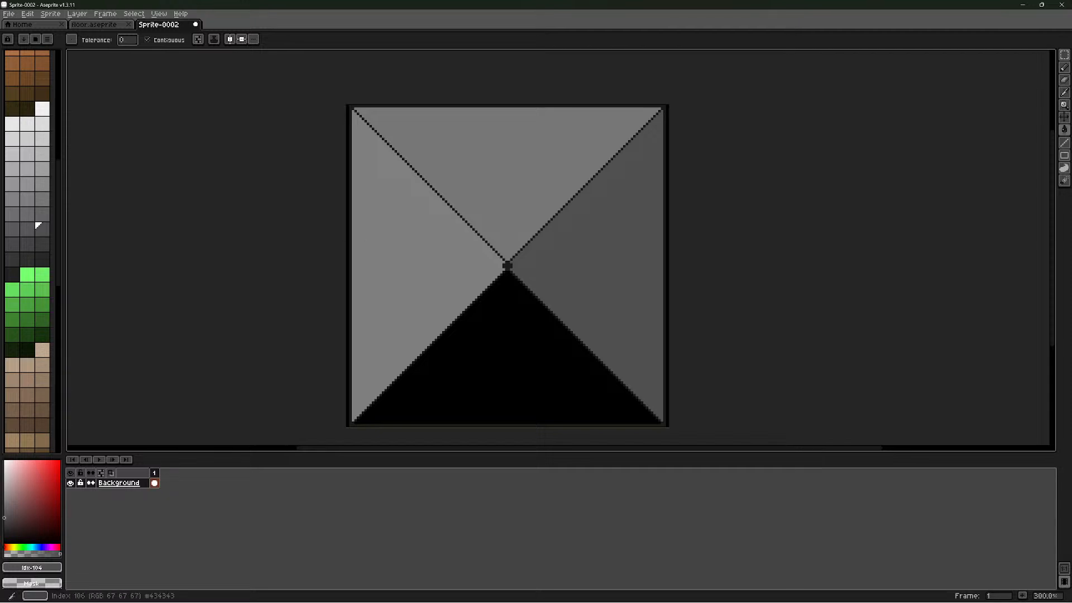
click(43, 244)
click(505, 340)
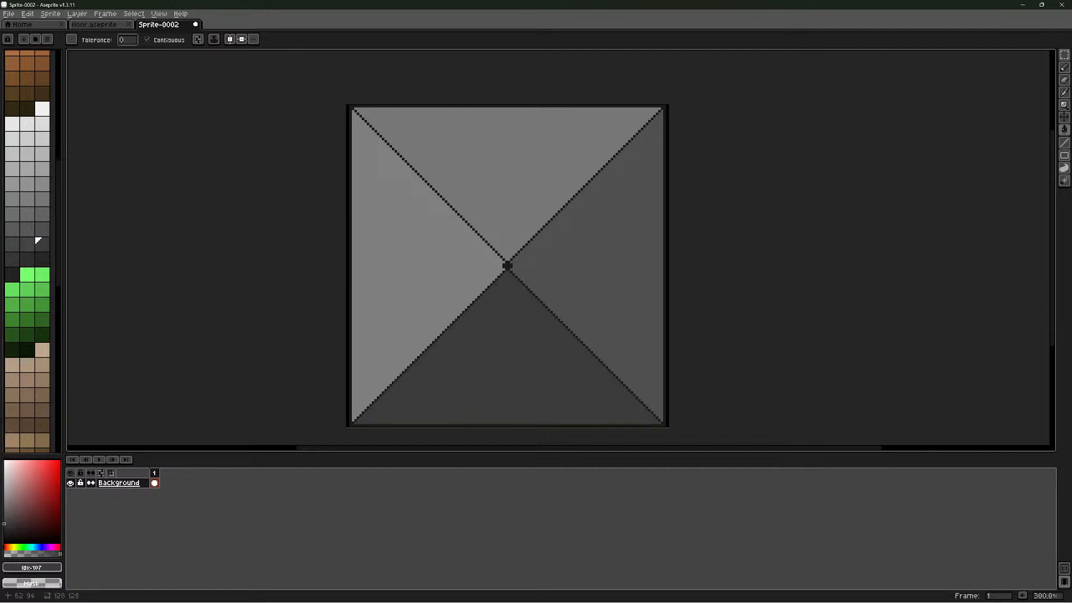
Choose the white palette swatch, index 80, as the drawing colour
scroll(378, 308, up, 1)
scroll(371, 301, down, 1)
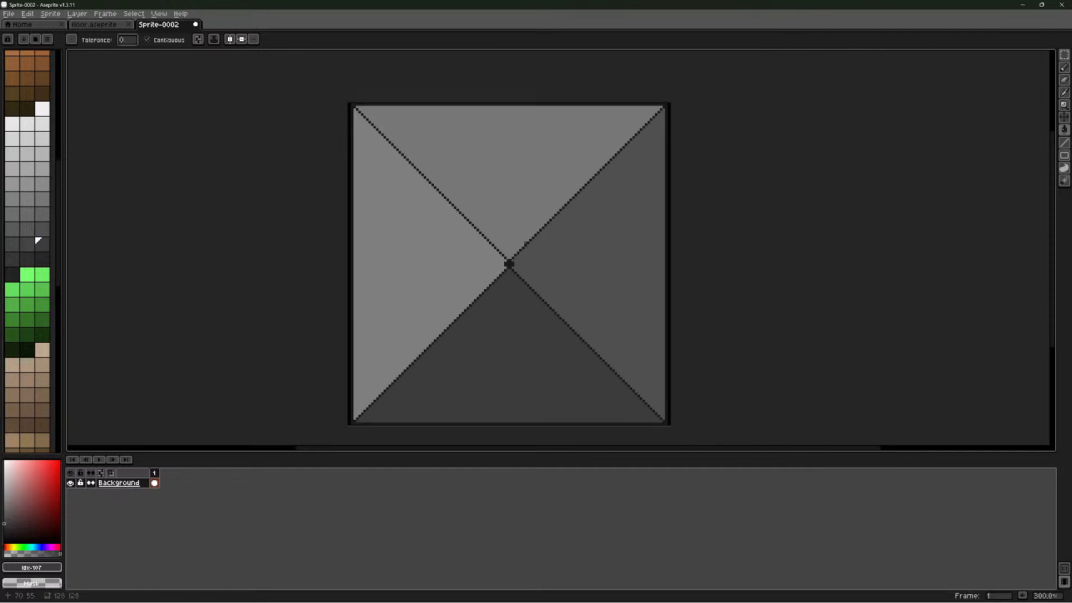
scroll(437, 212, up, 2)
scroll(435, 232, down, 1)
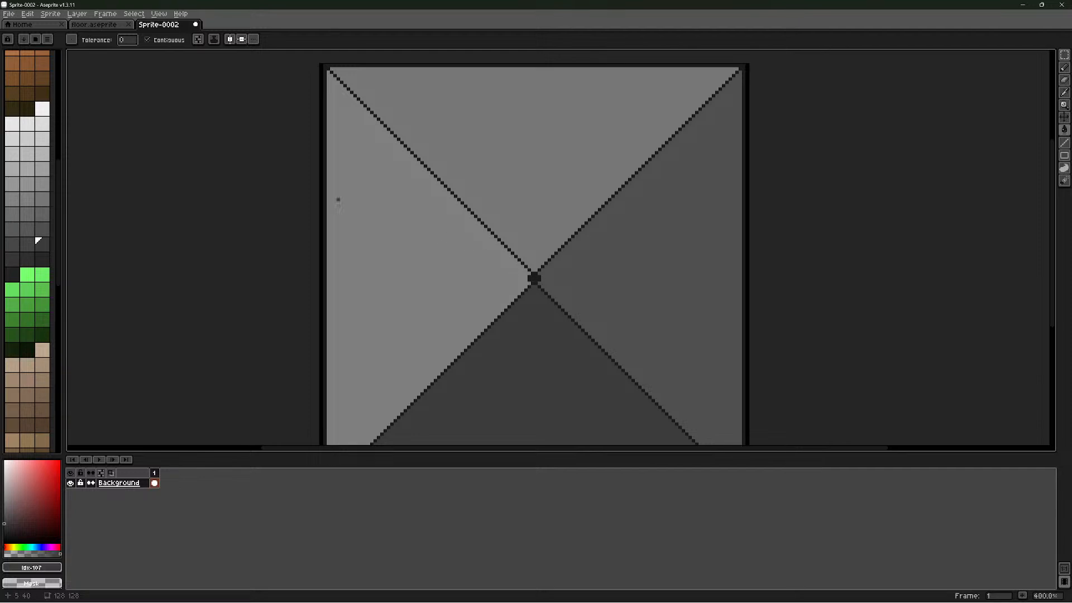
click(41, 108)
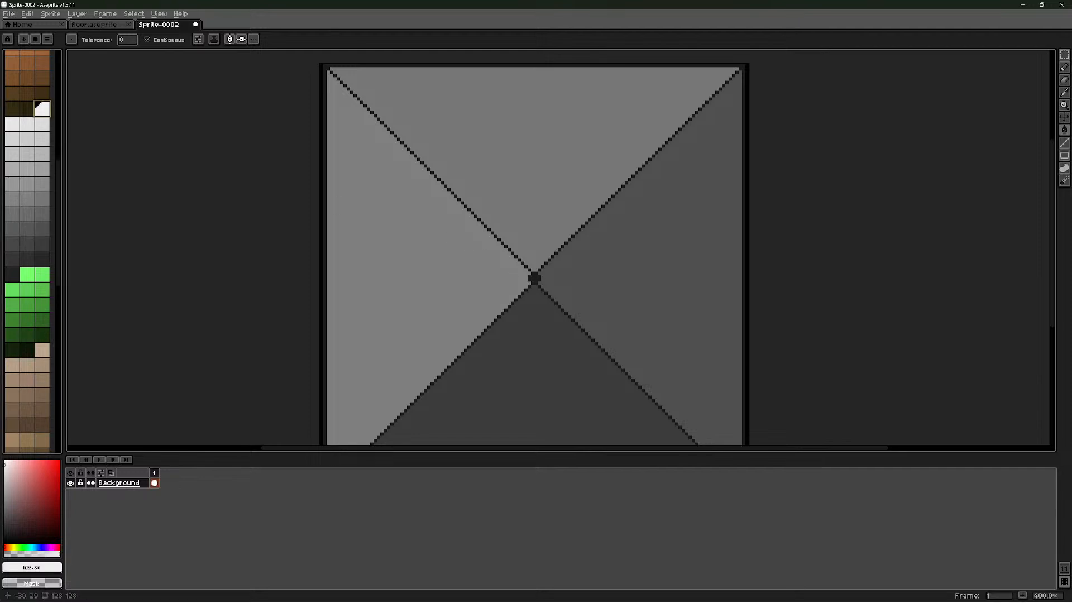
scroll(431, 232, down, 1)
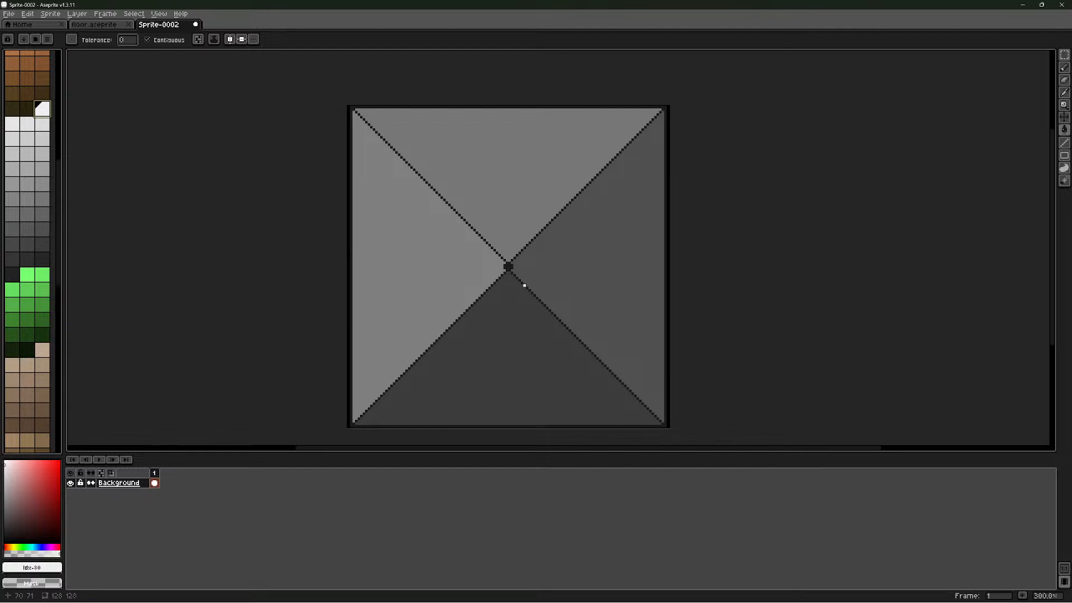
scroll(509, 275, up, 1)
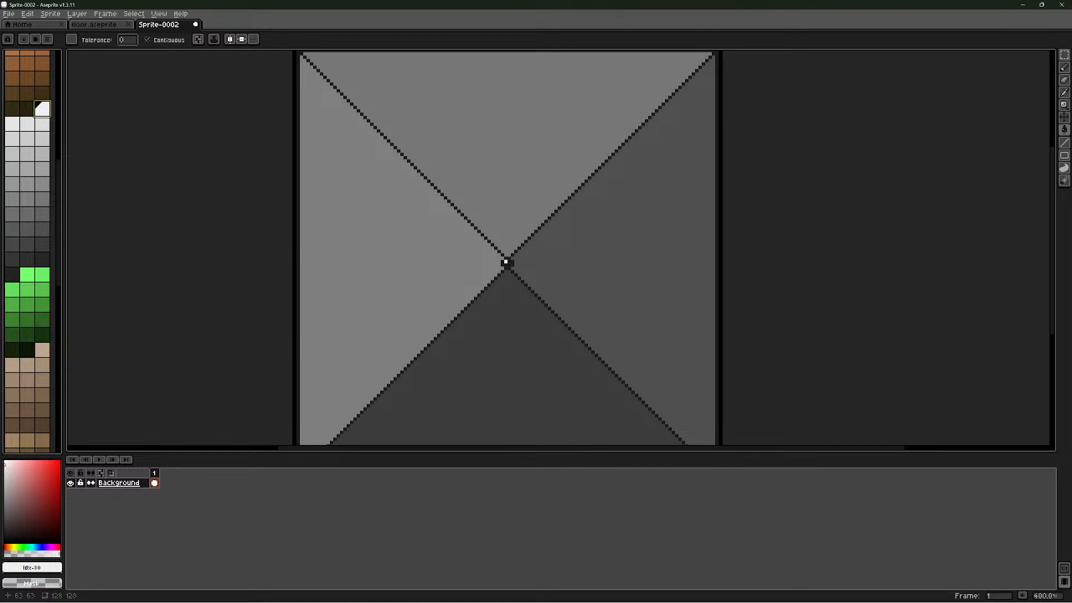
click(506, 262)
key(v)
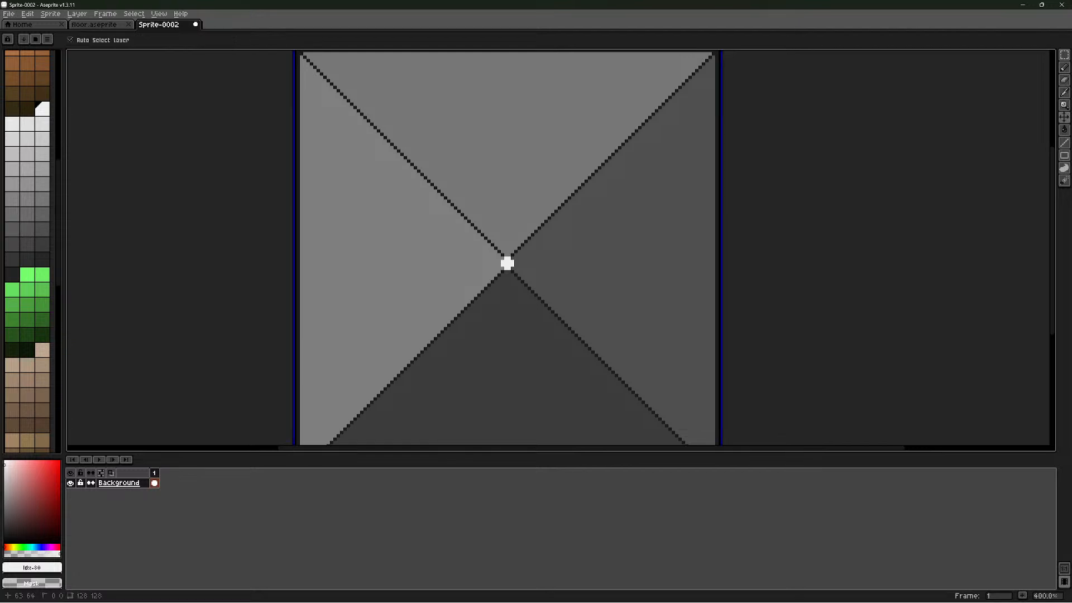
key(ctrl+z)
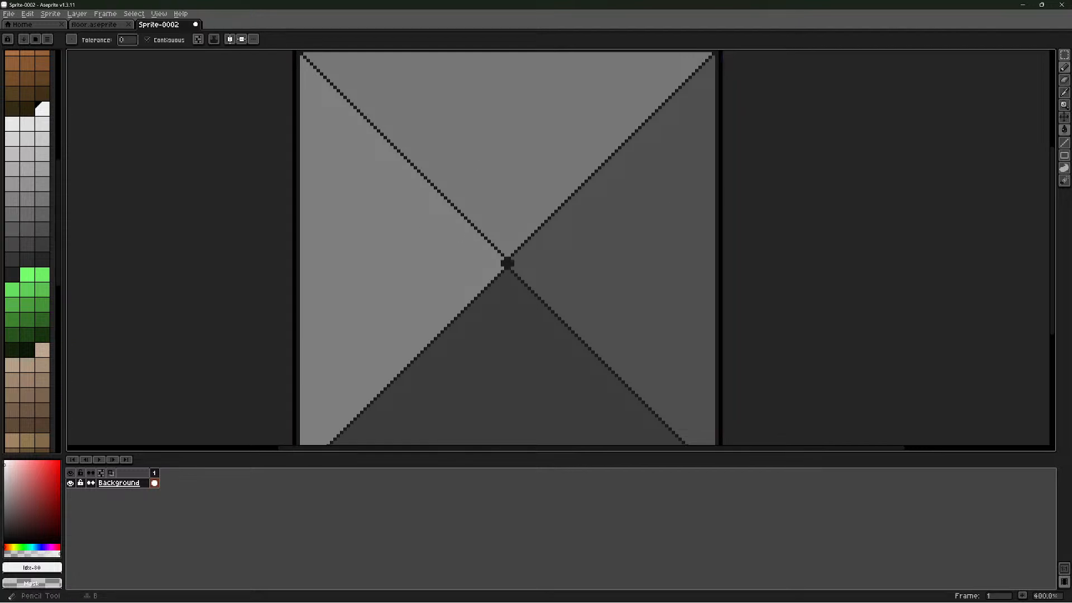
Place evenly spaced single white pixels along the X's upper-left diagonal, from the centre to the frame corner, with the Pencil tool
click(1064, 67)
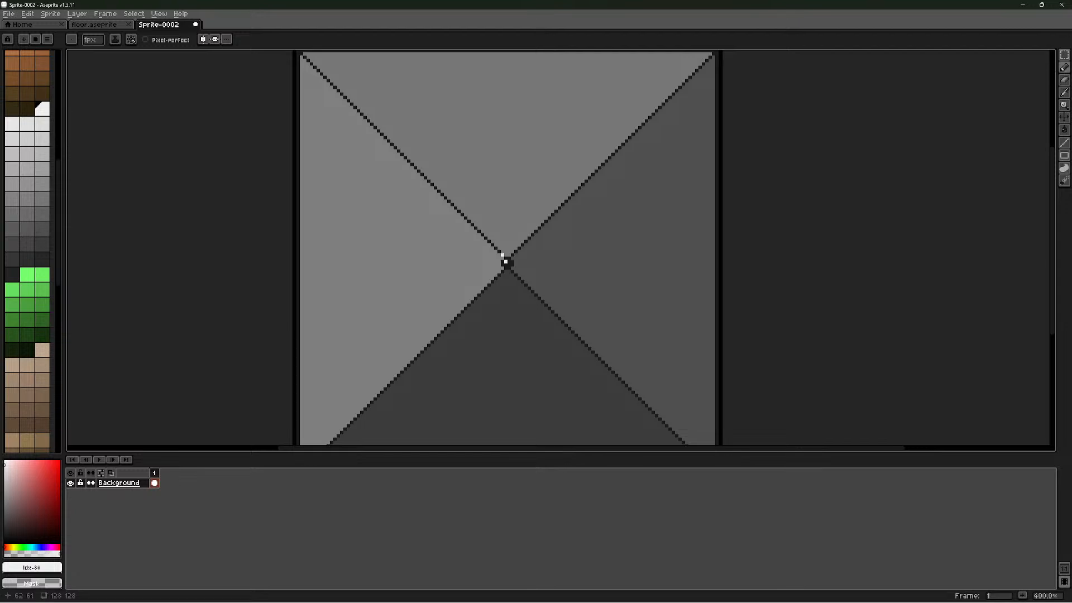
key(ctrl+z)
drag(503, 256, 472, 228)
click(466, 218)
click(434, 190)
click(428, 183)
click(399, 153)
click(383, 137)
click(378, 130)
click(355, 104)
click(323, 77)
Sample the left triangle's grey, #7F7F7F, as the drawing colour with the Eyedropper tool
click(1064, 68)
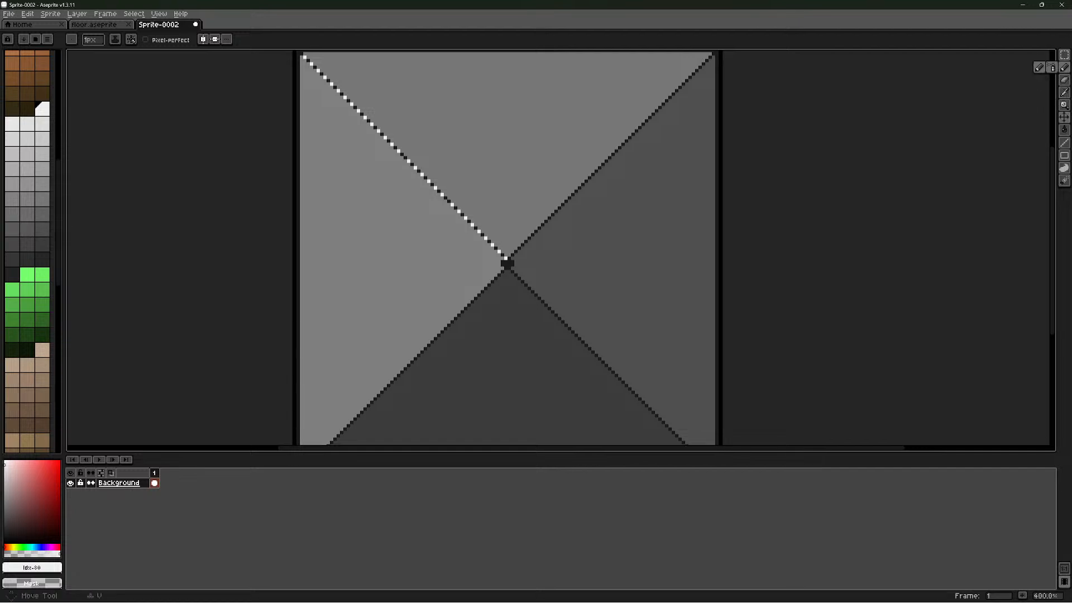
click(1064, 142)
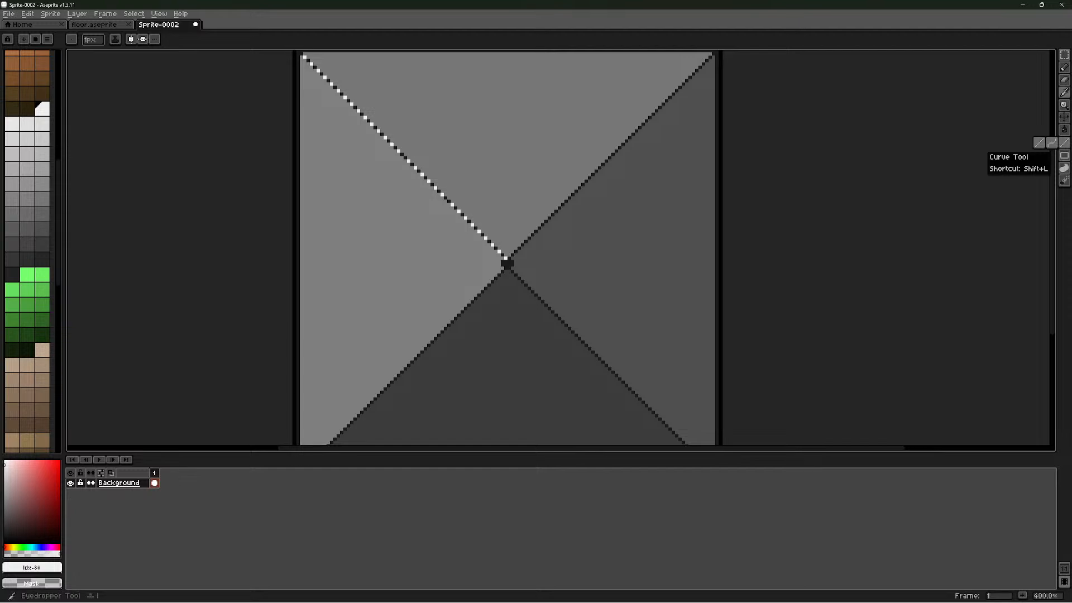
click(1064, 67)
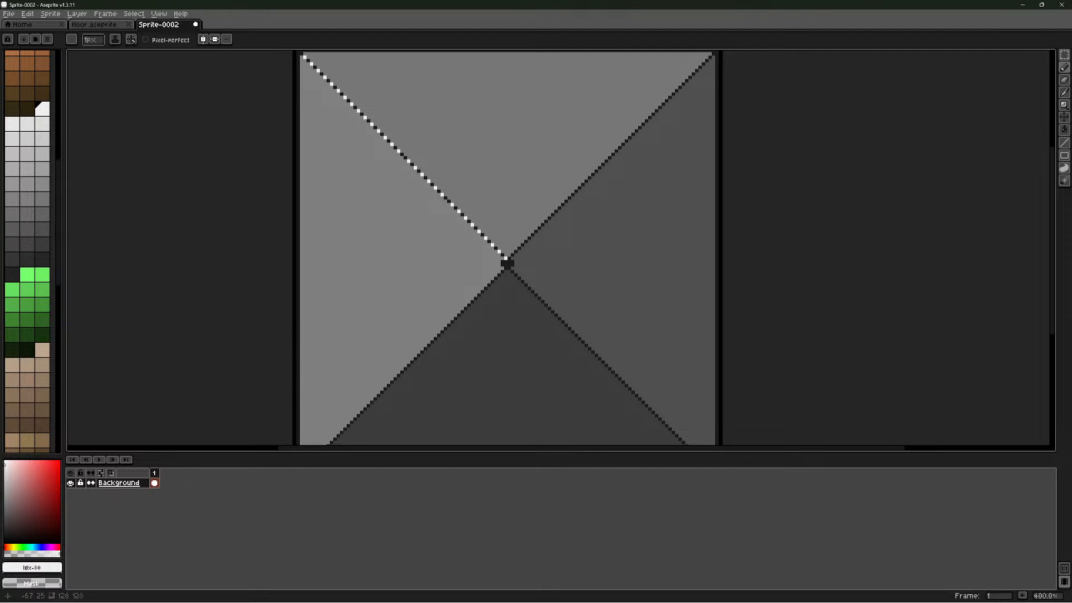
click(42, 183)
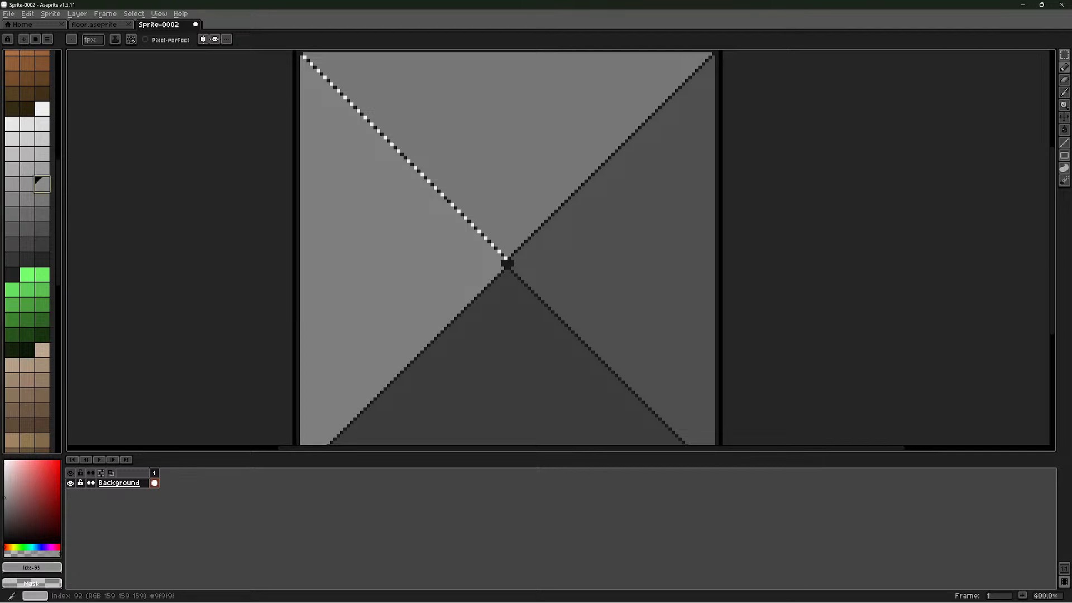
click(1064, 93)
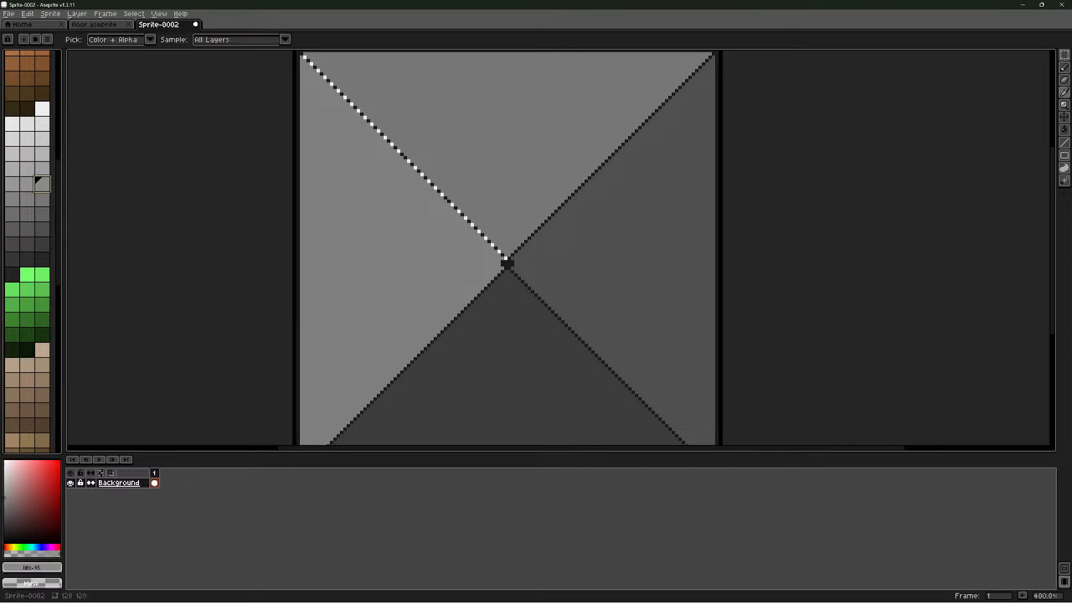
click(446, 251)
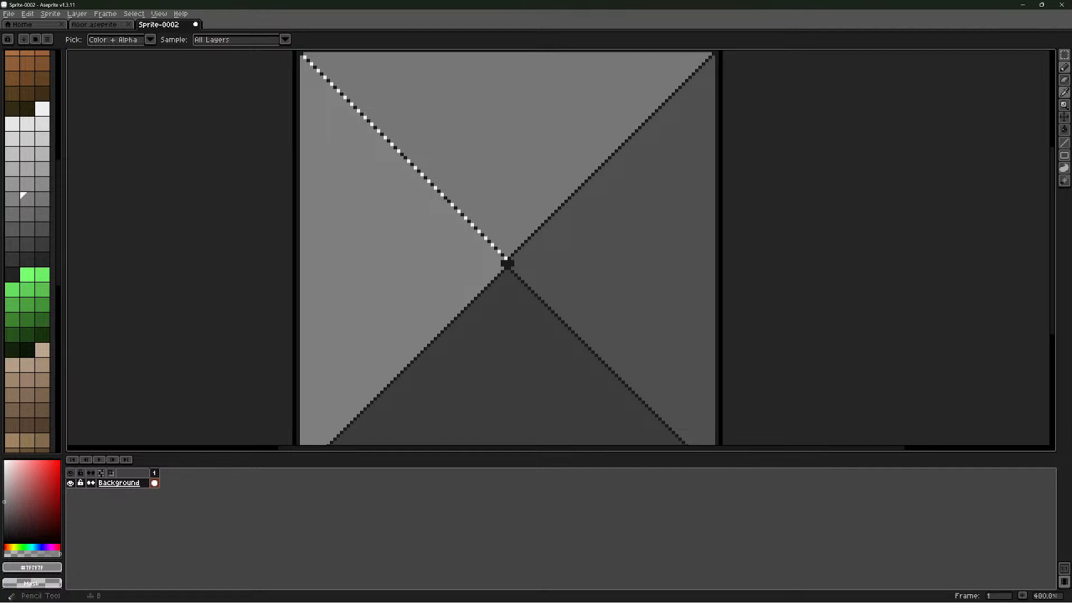
Paint the dark pixels between the white dots on the upper-left diagonal with the sampled grey using the Pencil tool, undoing stray strokes
click(1064, 68)
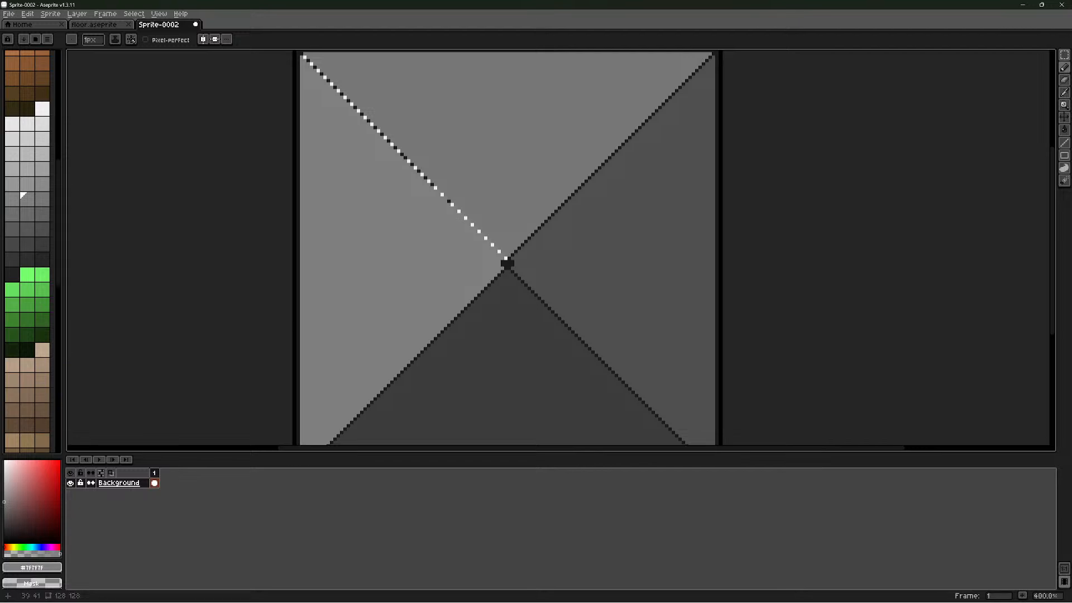
key(ctrl+z)
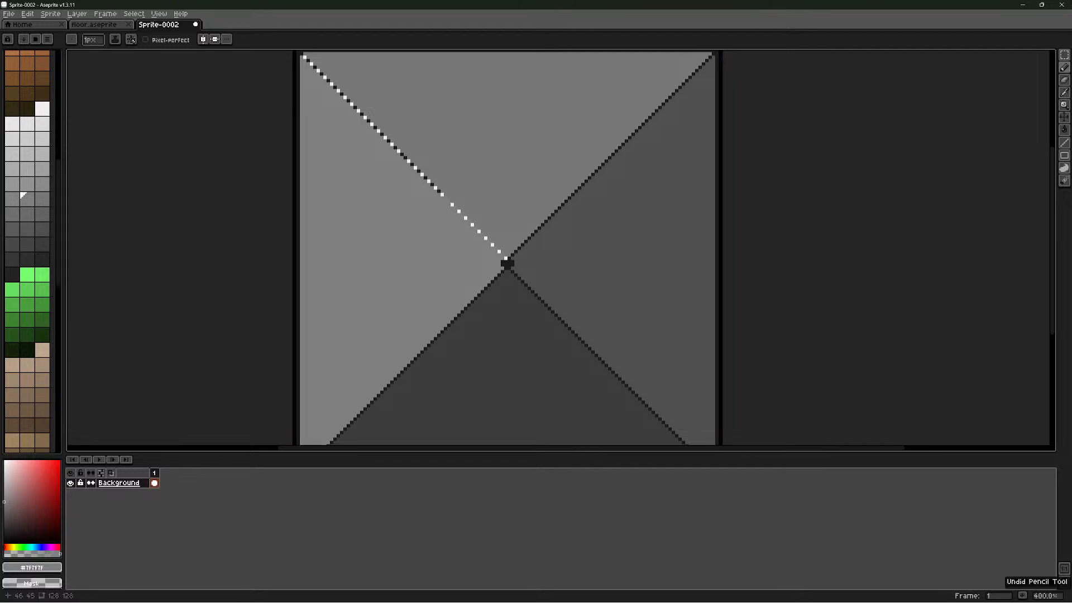
key(ctrl+z)
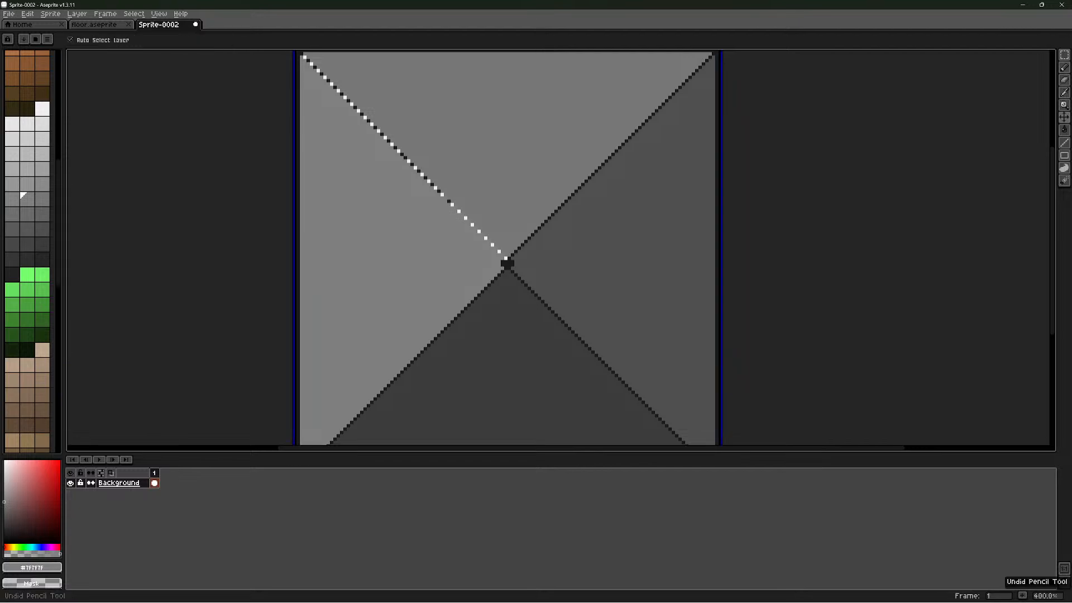
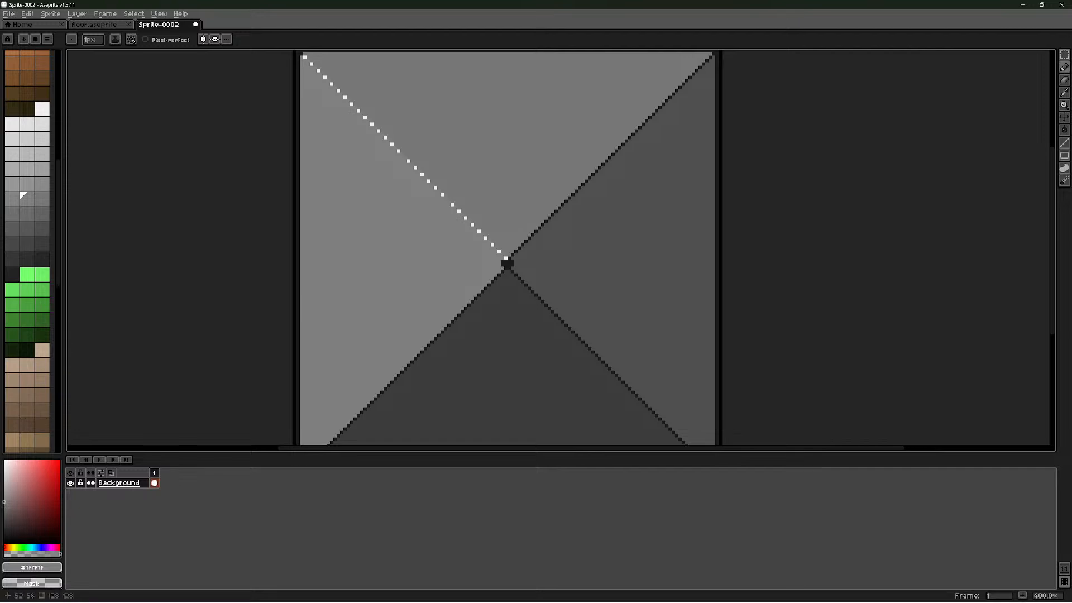
scroll(464, 223, up, 1)
scroll(469, 212, down, 4)
scroll(477, 198, up, 3)
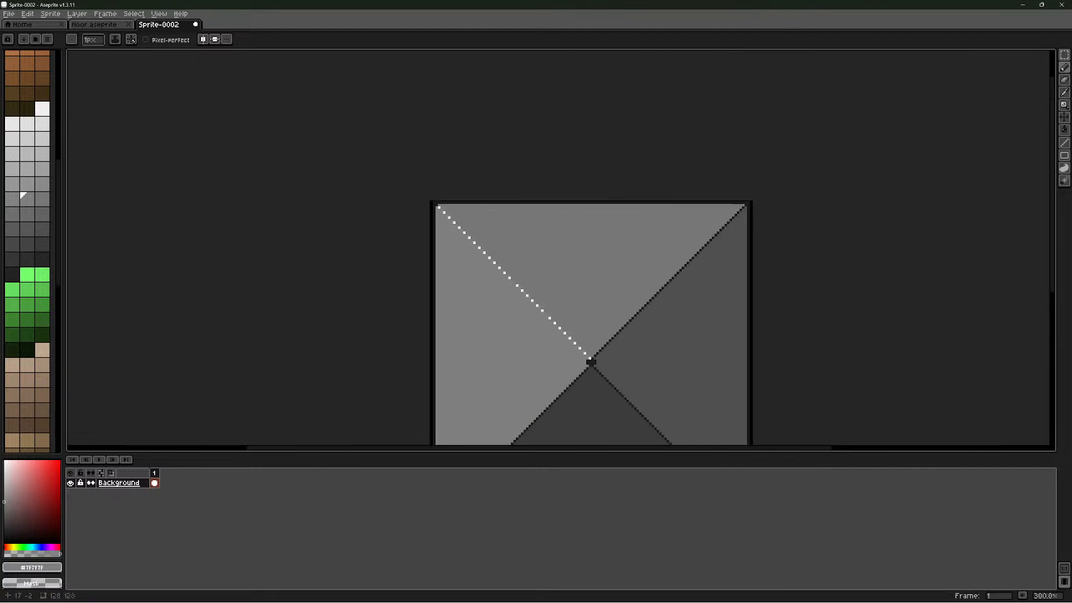
scroll(619, 376, up, 2)
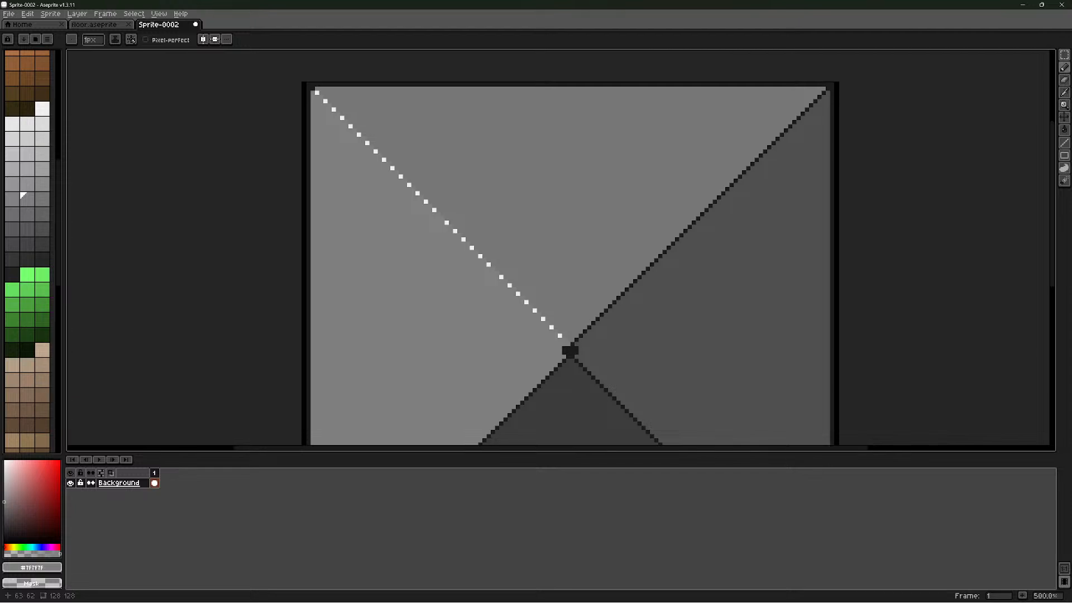
Restore the white dot nearest the X's centre and sample the top triangle's grey, #777777, with the Eyedropper tool
click(568, 344)
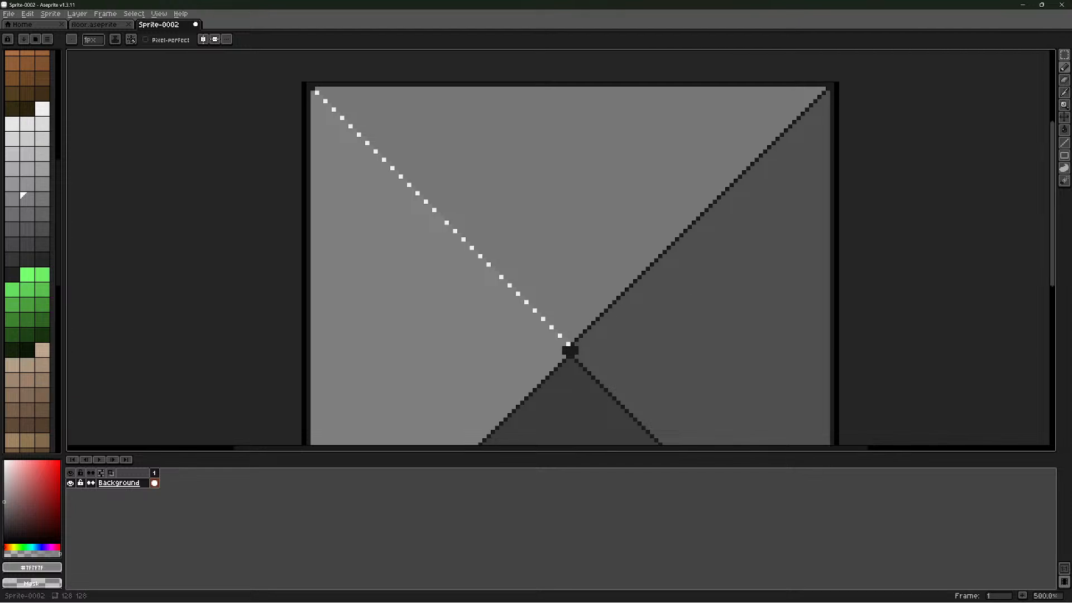
click(1064, 92)
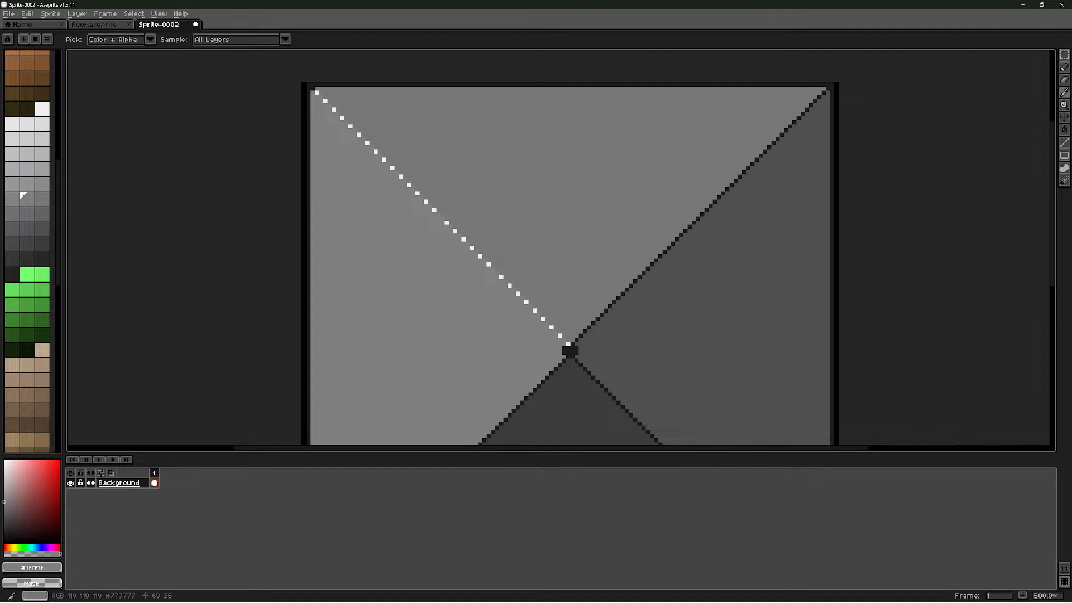
click(601, 240)
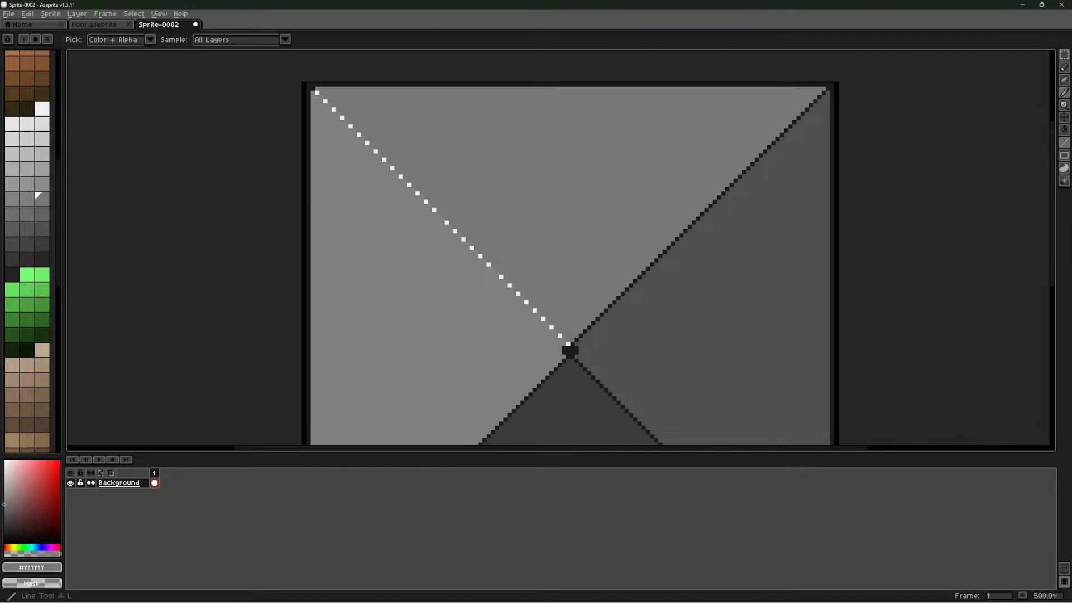
Thin out the white dots on the upper-left diagonal from the centre outward by painting single dots grey with the Pencil tool, undoing stray pixels
click(1064, 67)
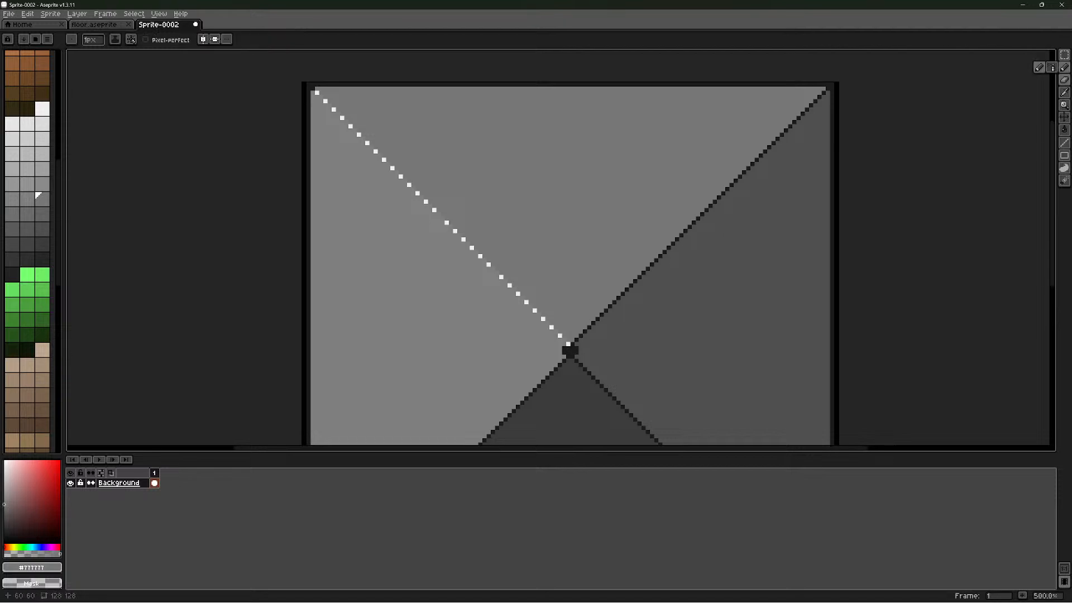
scroll(569, 350, down, 2)
scroll(565, 345, up, 5)
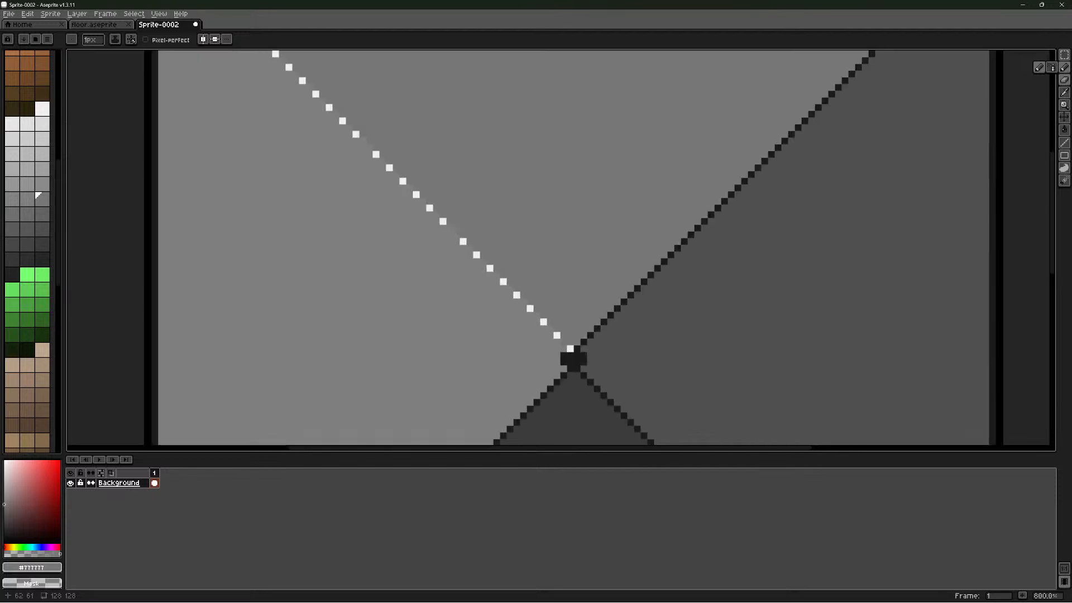
click(553, 329)
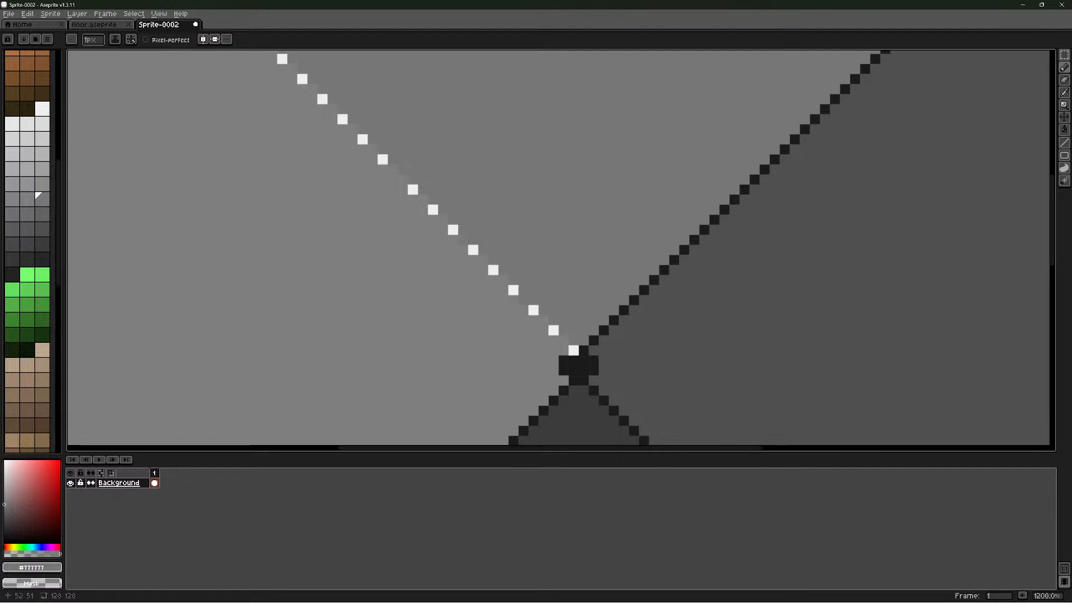
scroll(473, 251, down, 3)
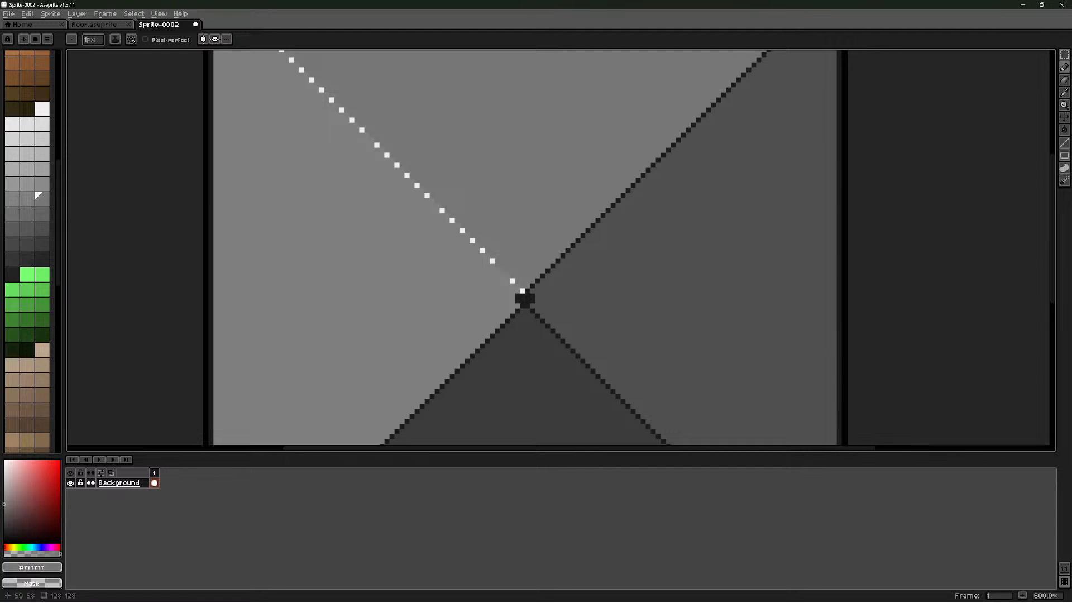
key(ctrl+z)
click(462, 230)
click(427, 196)
click(406, 176)
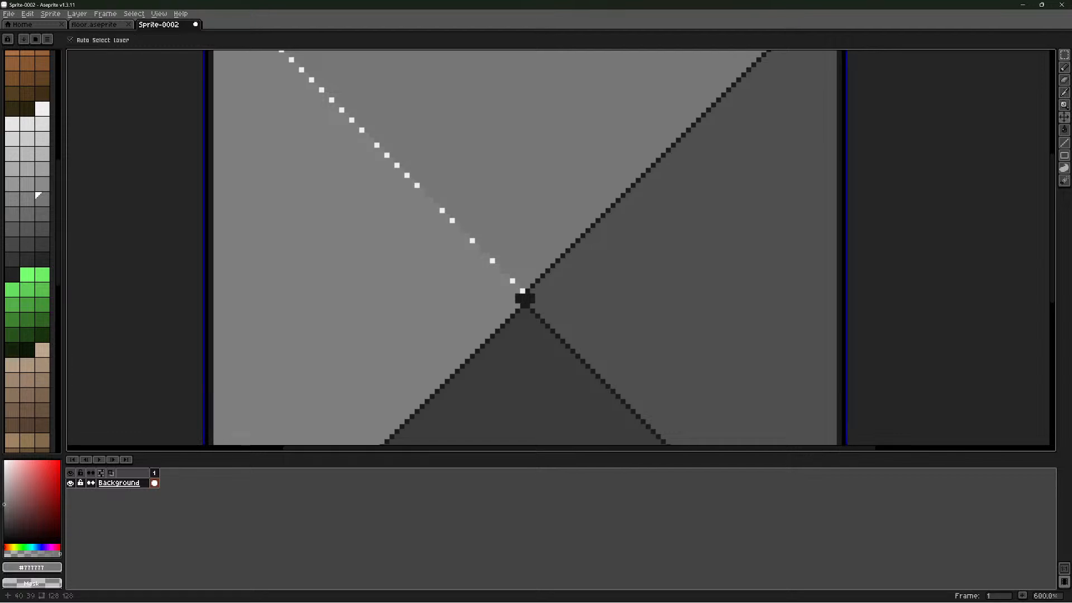
Replace several white highlight pixels along the upper-left diagonal with the gray #777777 to make the highlight sparser
key(ctrl+z)
click(387, 155)
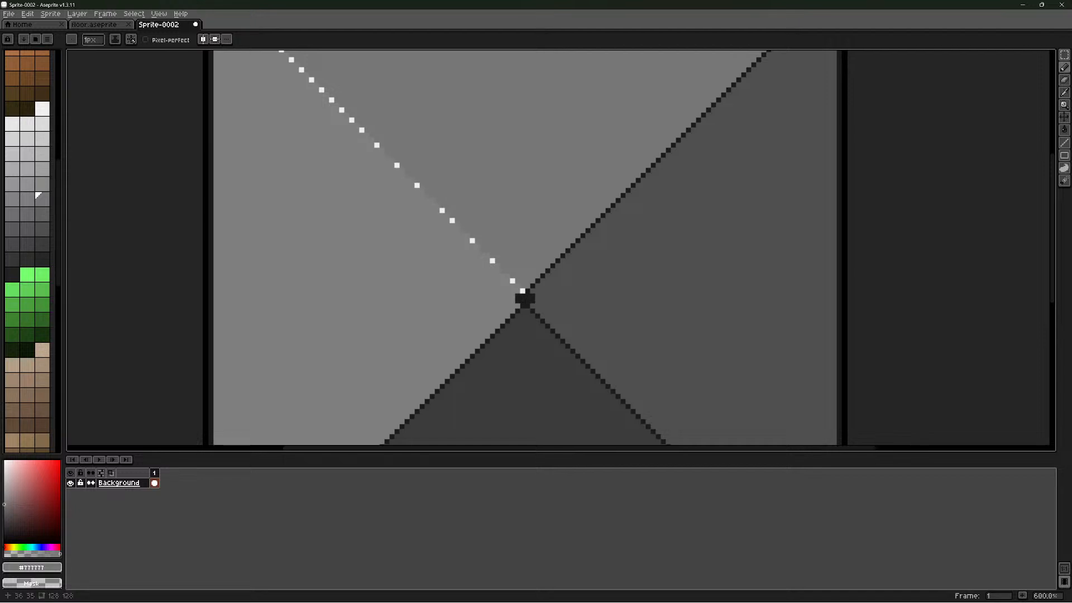
scroll(391, 158, down, 1)
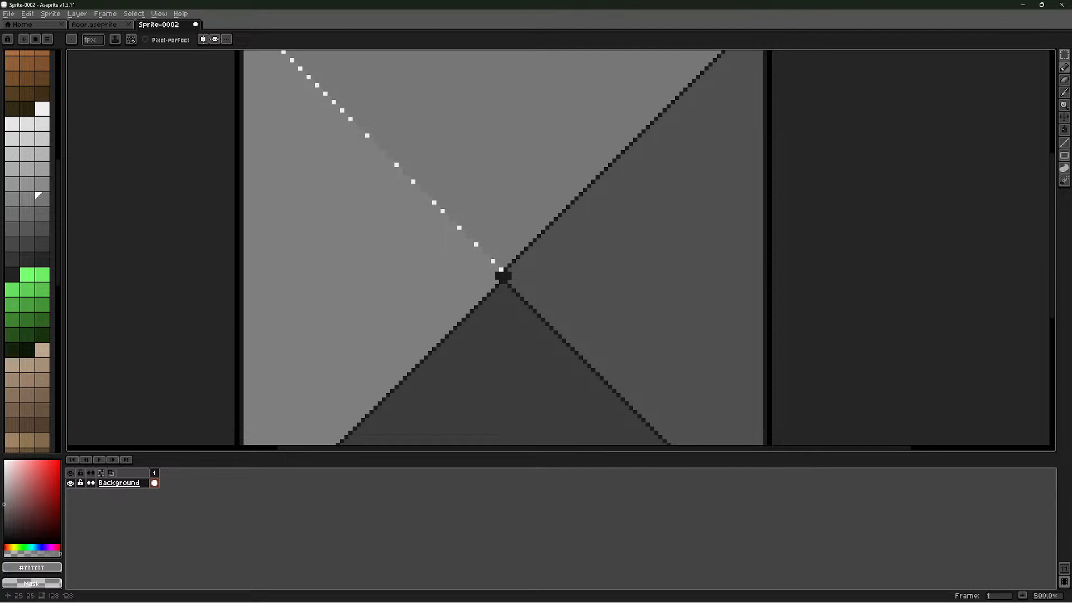
scroll(339, 102, down, 5)
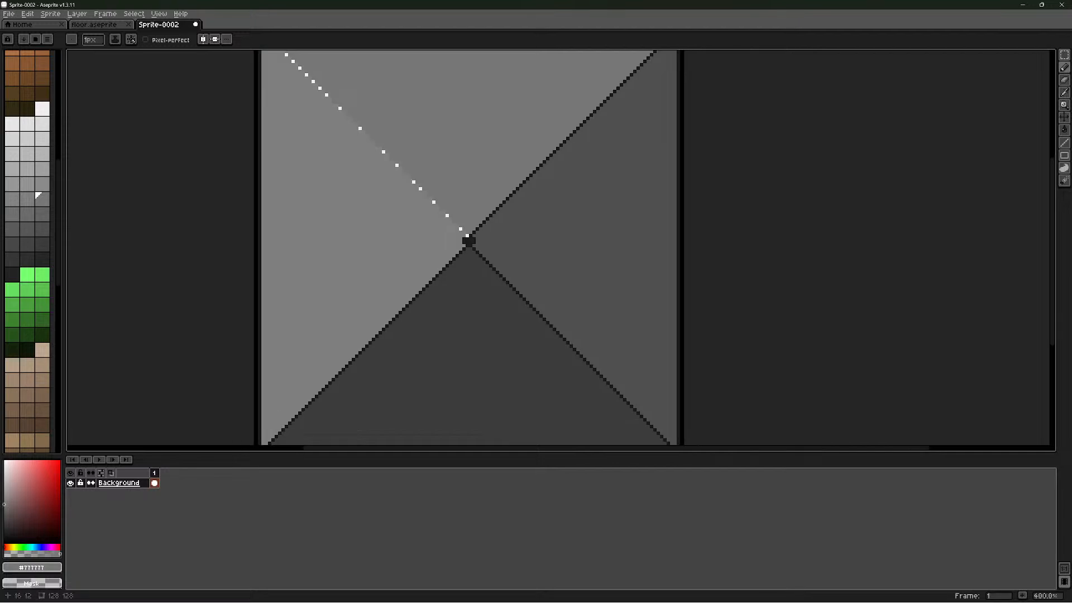
scroll(322, 74, up, 5)
scroll(320, 73, up, 1)
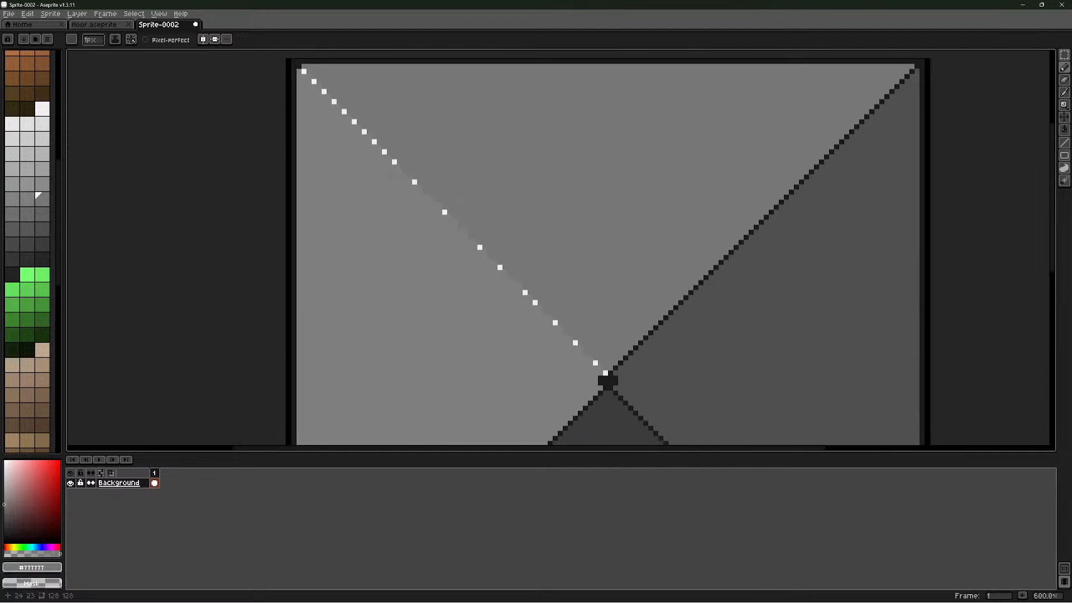
click(354, 122)
click(344, 112)
Recolor the white highlight pixels on the outer part of the upper-left diagonal with a light gray from the palette
scroll(552, 361, down, 2)
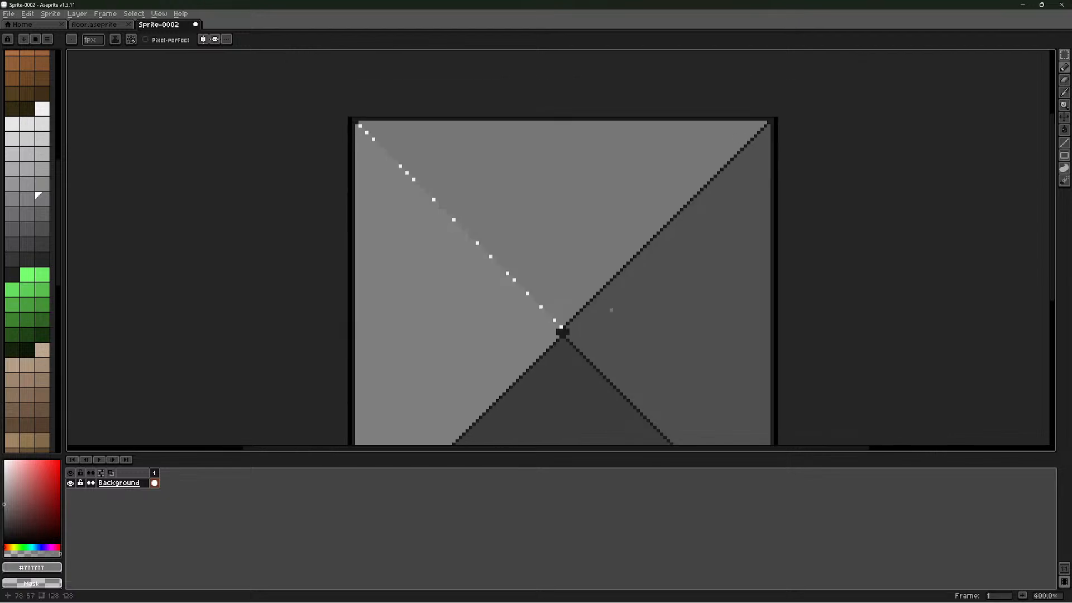
scroll(611, 309, down, 1)
scroll(630, 321, up, 3)
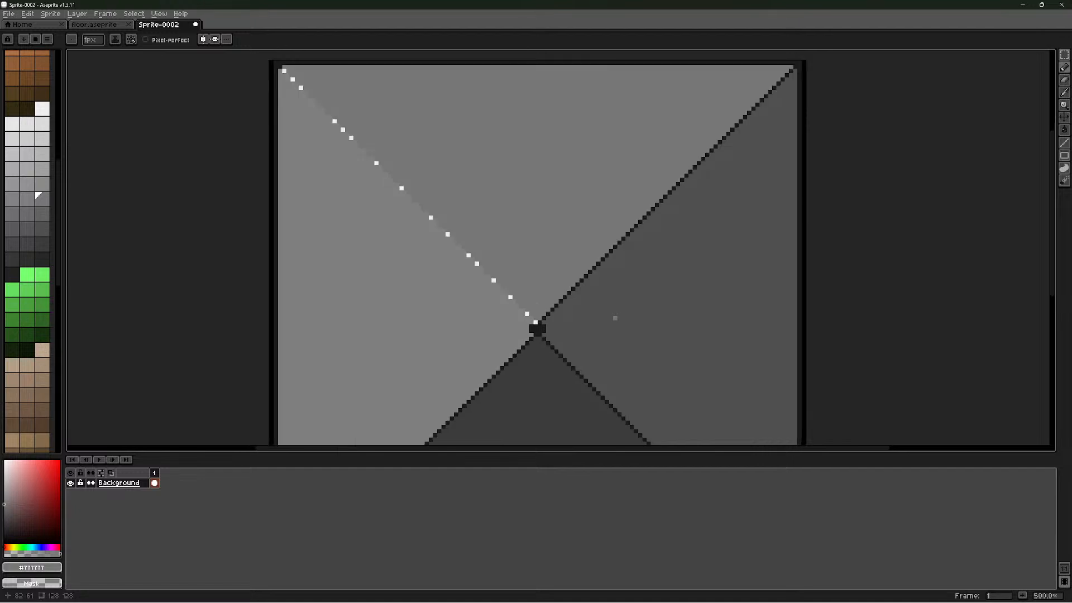
scroll(569, 312, down, 1)
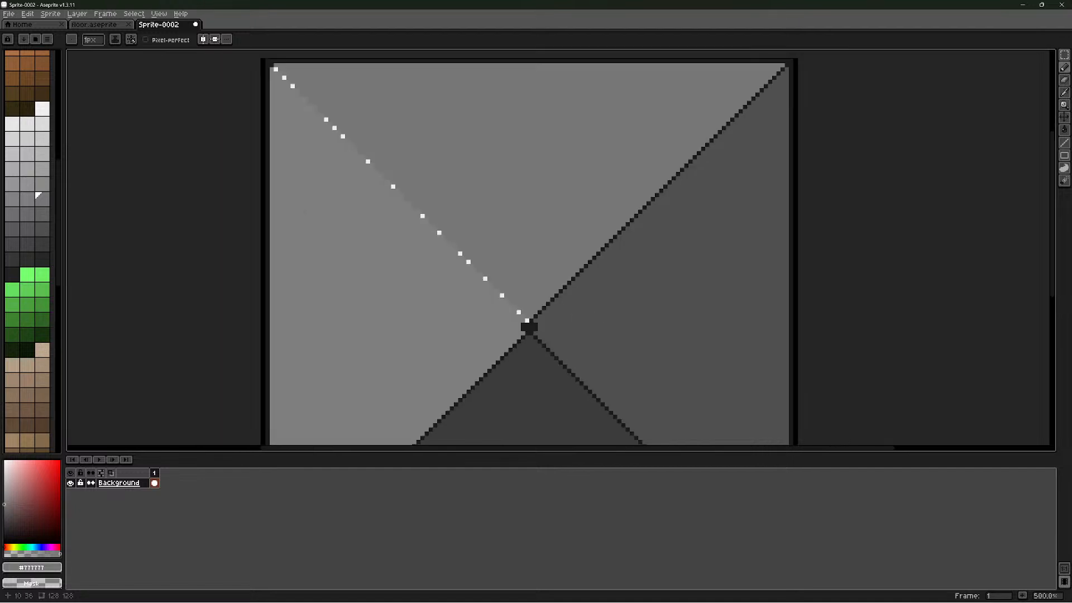
click(27, 138)
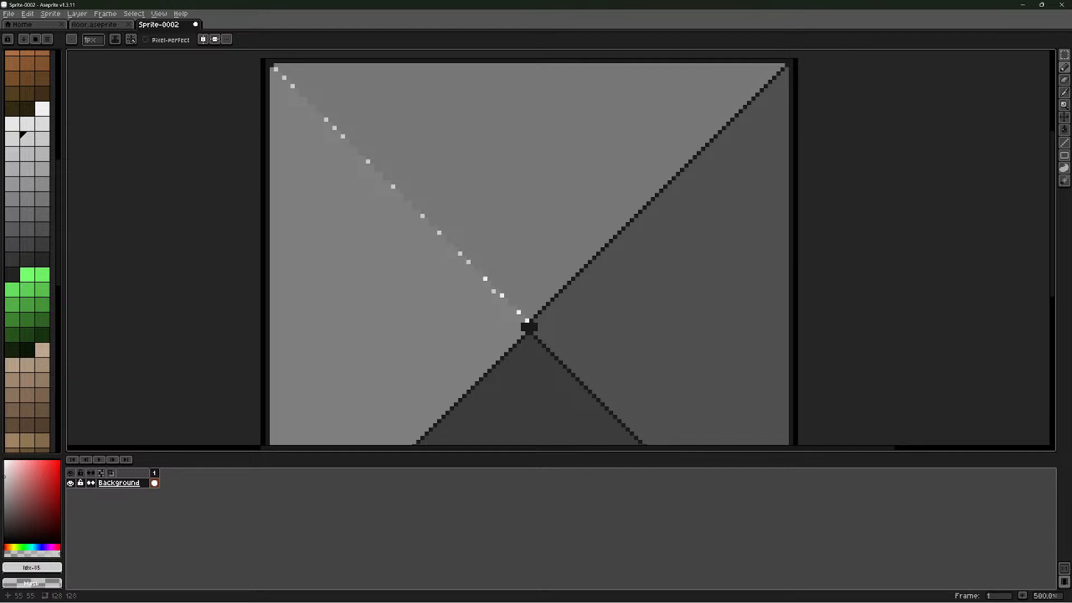
Examine the pyramid tile's highlighted upper-left diagonal and dark upper-right diagonal at different magnifications
scroll(480, 276, down, 1)
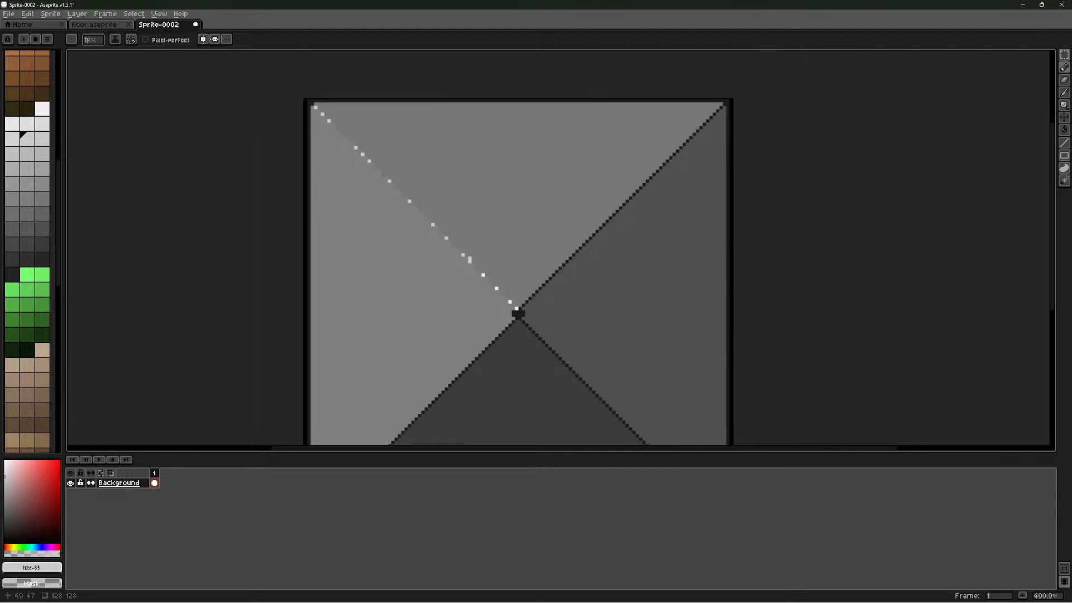
scroll(518, 313, down, 2)
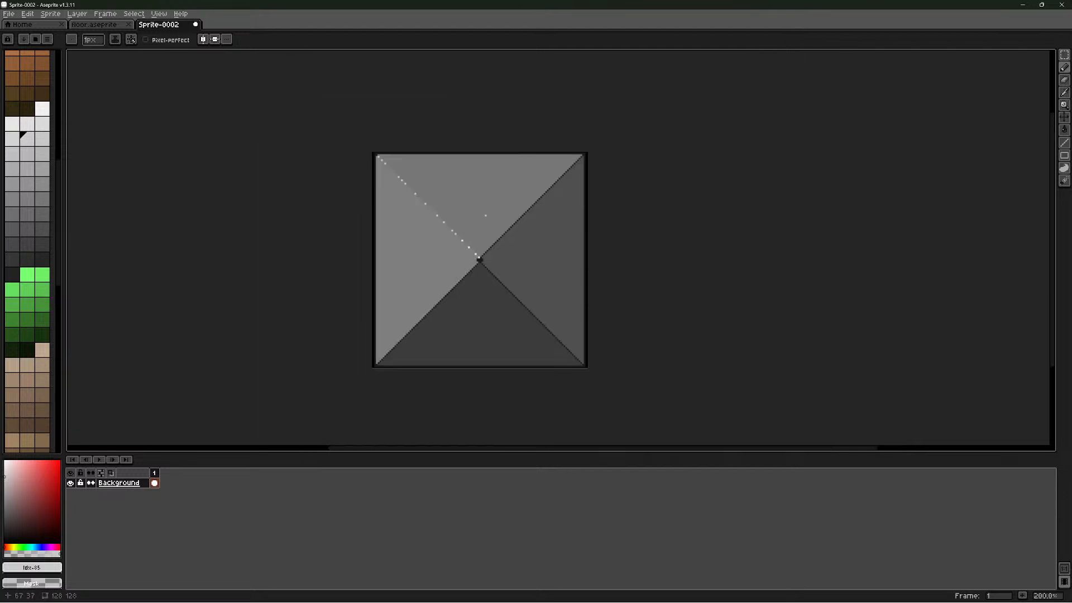
scroll(480, 259, up, 2)
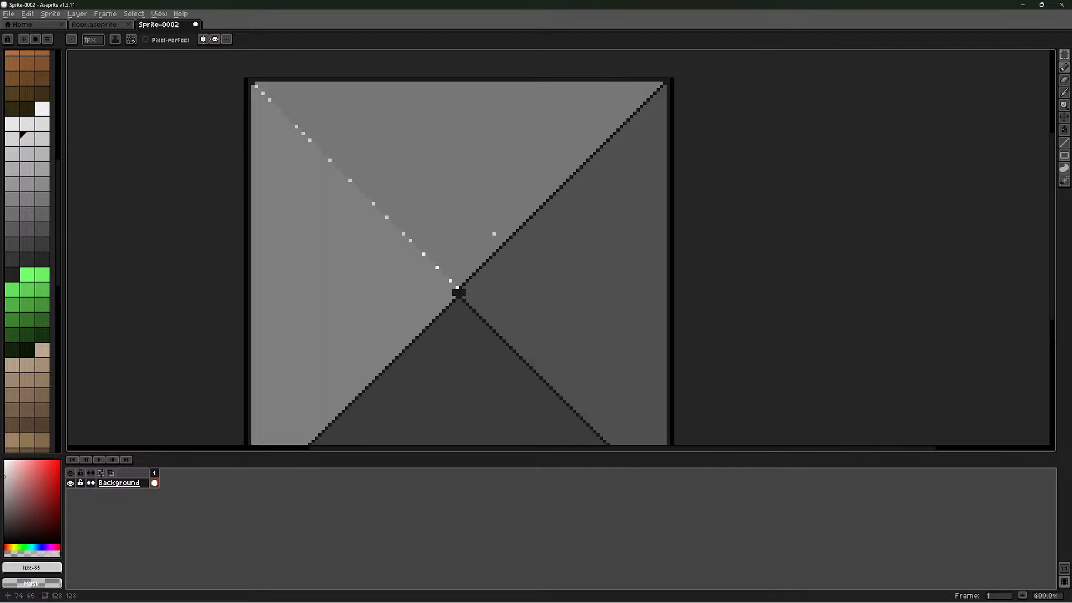
scroll(458, 293, down, 1)
scroll(480, 263, down, 1)
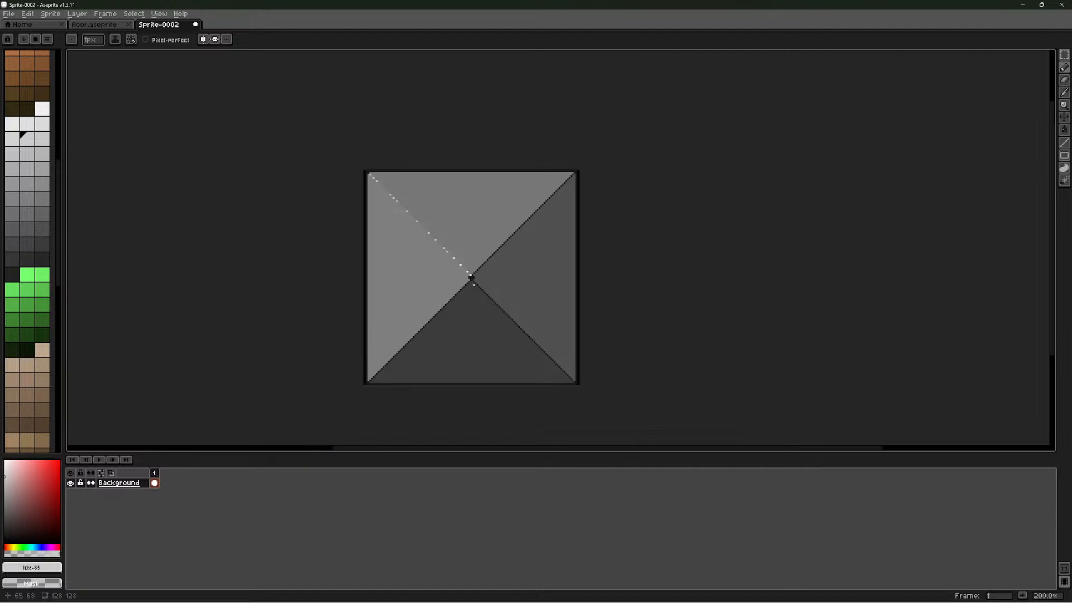
scroll(461, 295, up, 2)
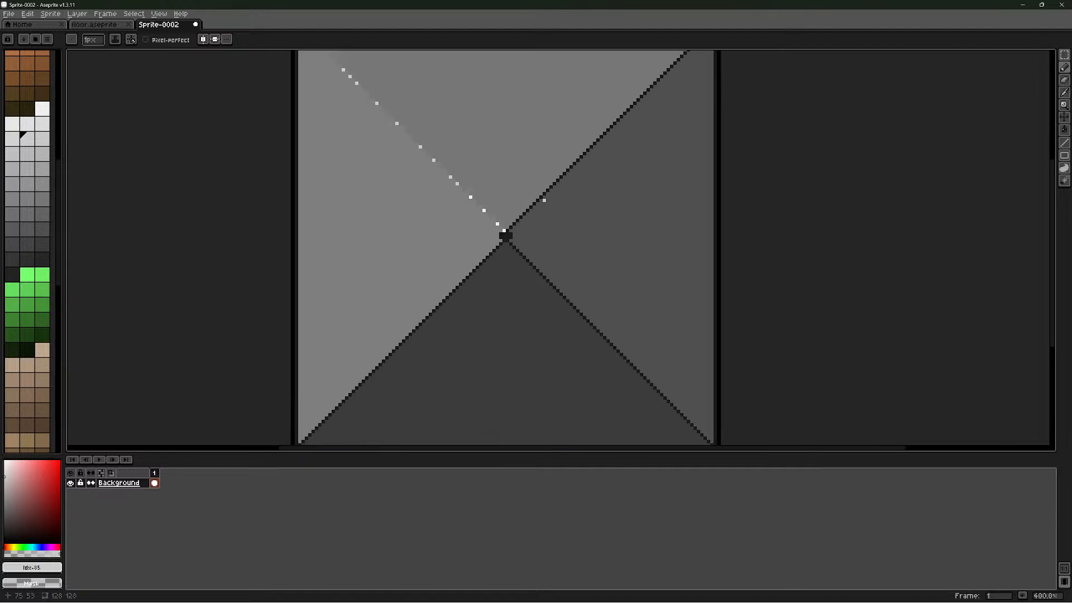
scroll(505, 235, down, 1)
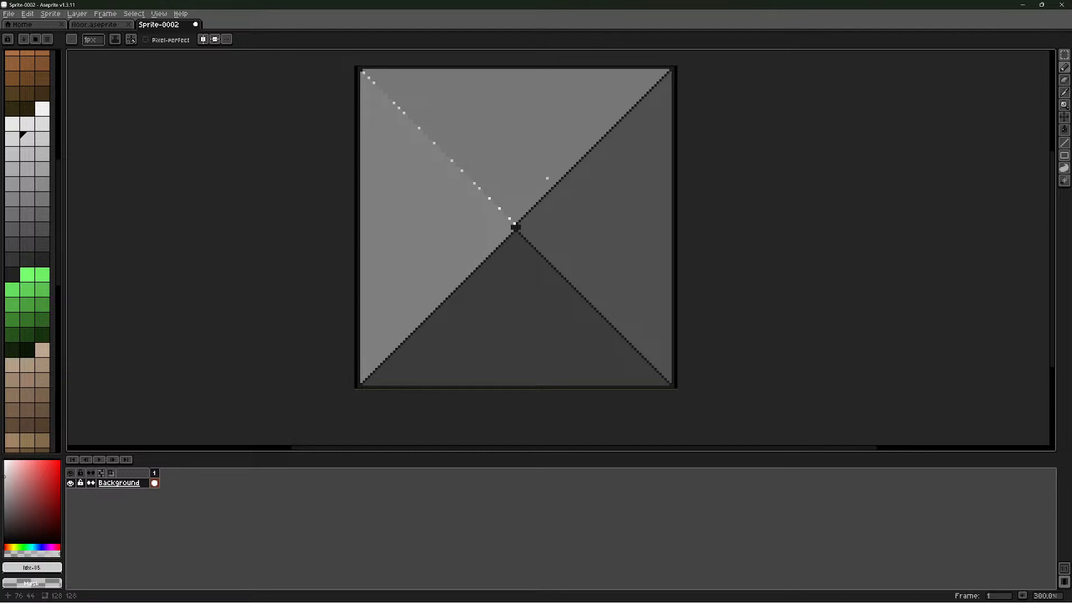
scroll(516, 227, up, 2)
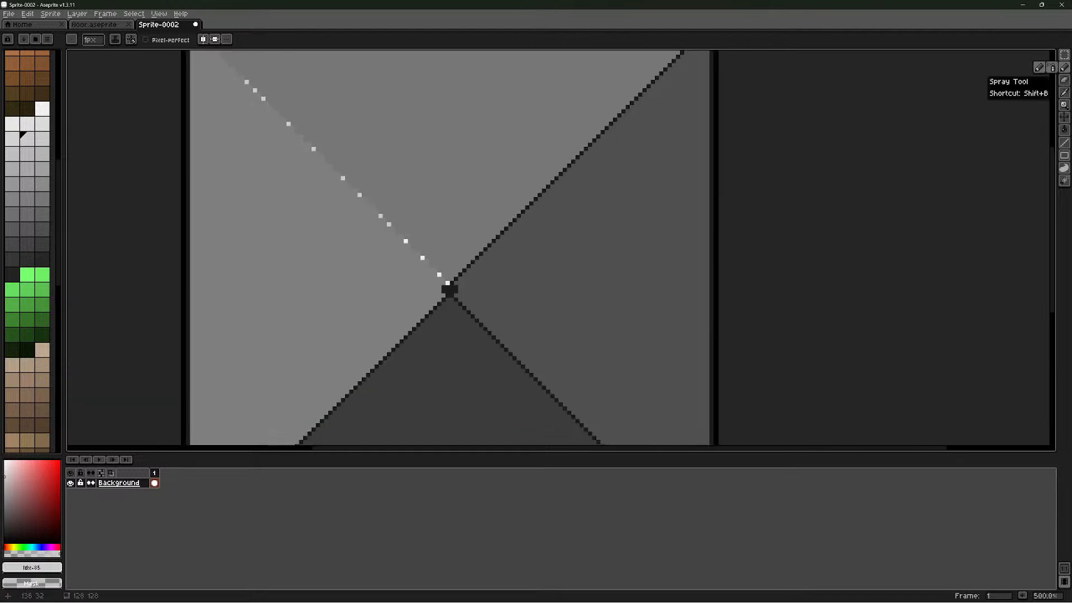
scroll(541, 200, down, 2)
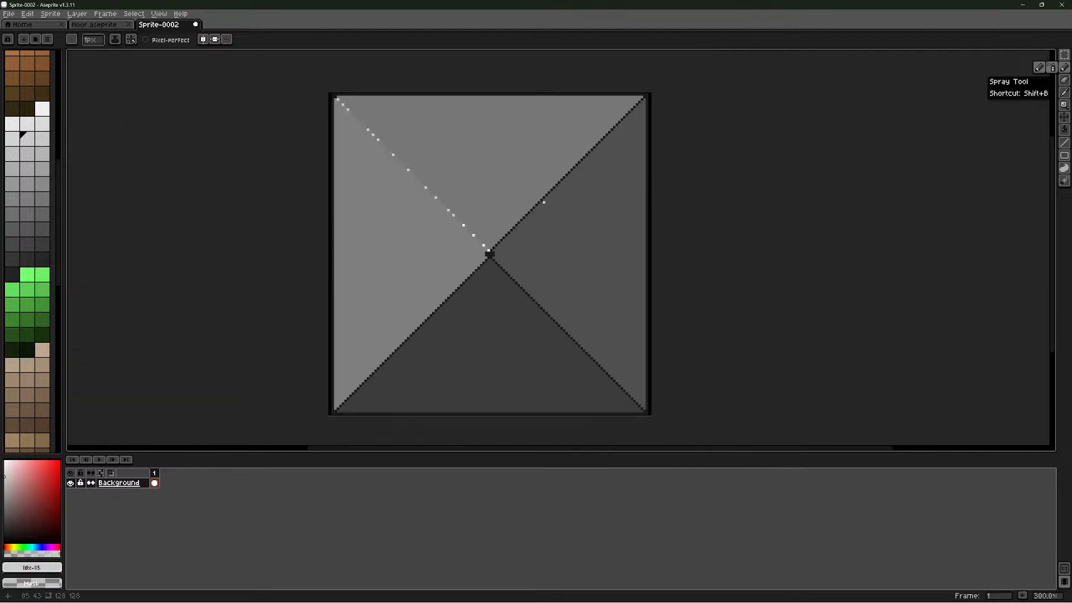
scroll(524, 201, up, 2)
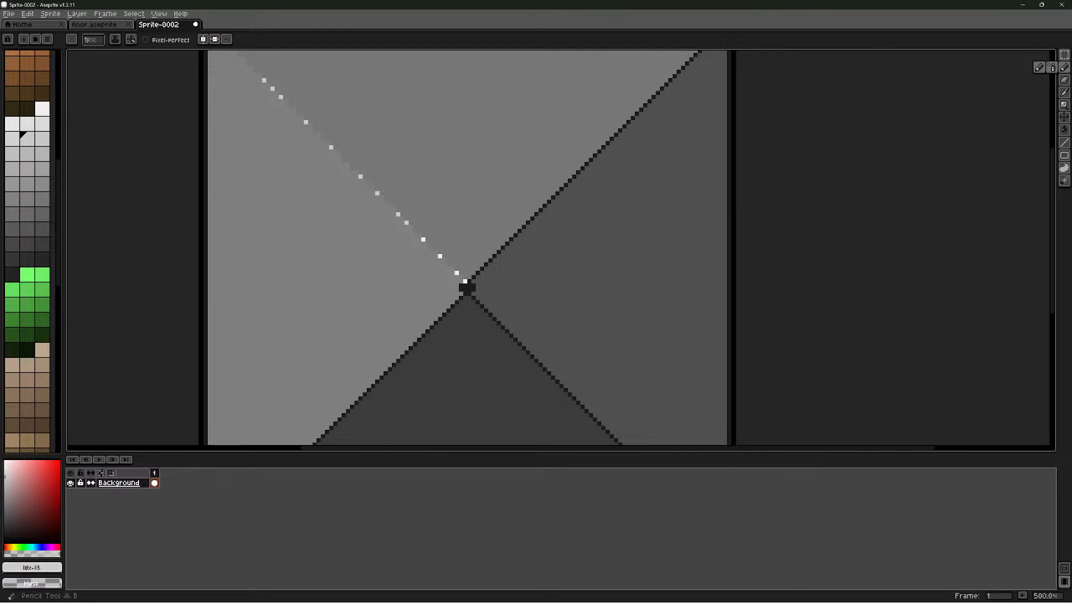
Sample the gray #777777 from the upper triangle and try it on the first pixels of the upper-right diagonal
click(1064, 92)
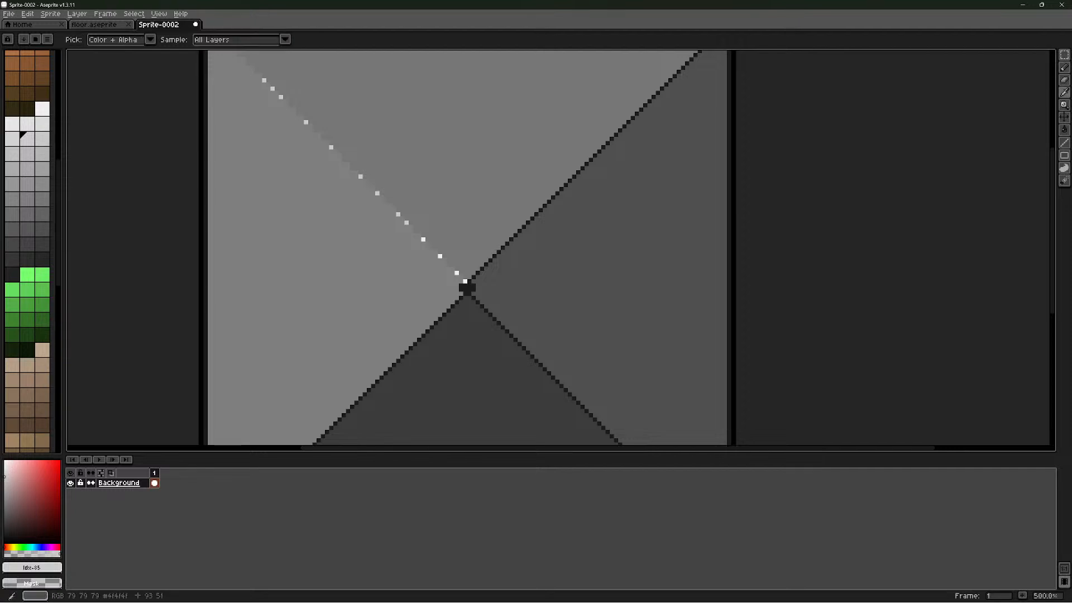
click(637, 187)
click(569, 137)
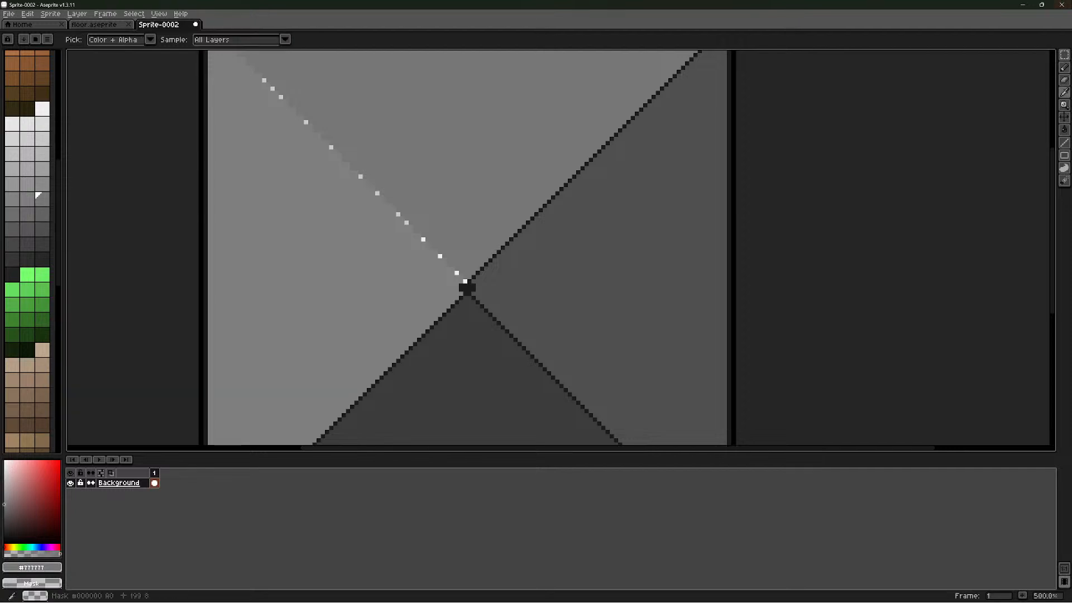
click(1064, 92)
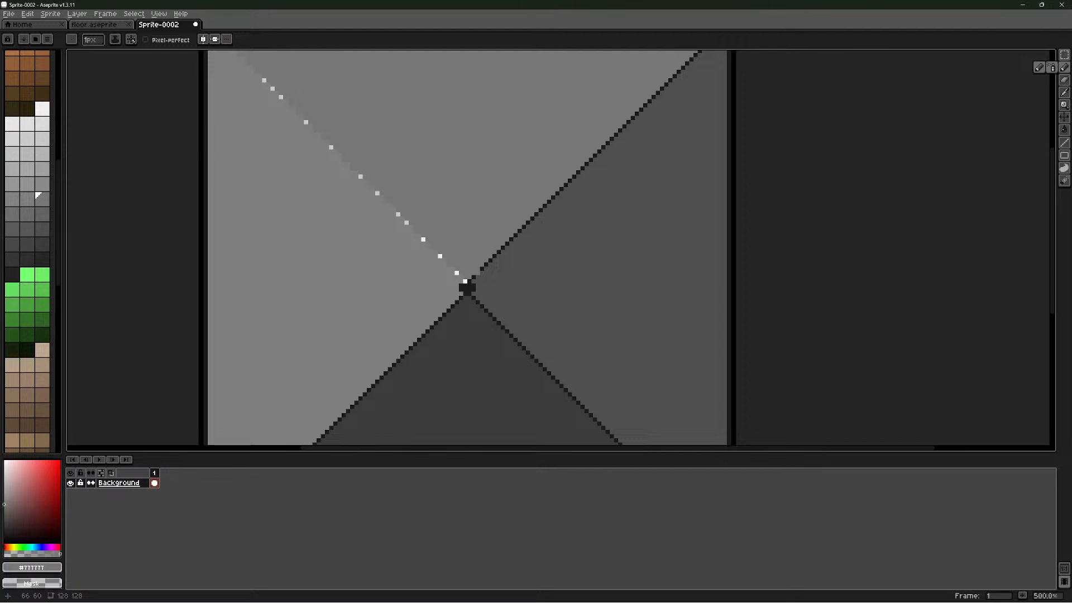
Paint every other dark pixel along the upper-right diagonal with a slightly lighter gray from the palette
click(42, 184)
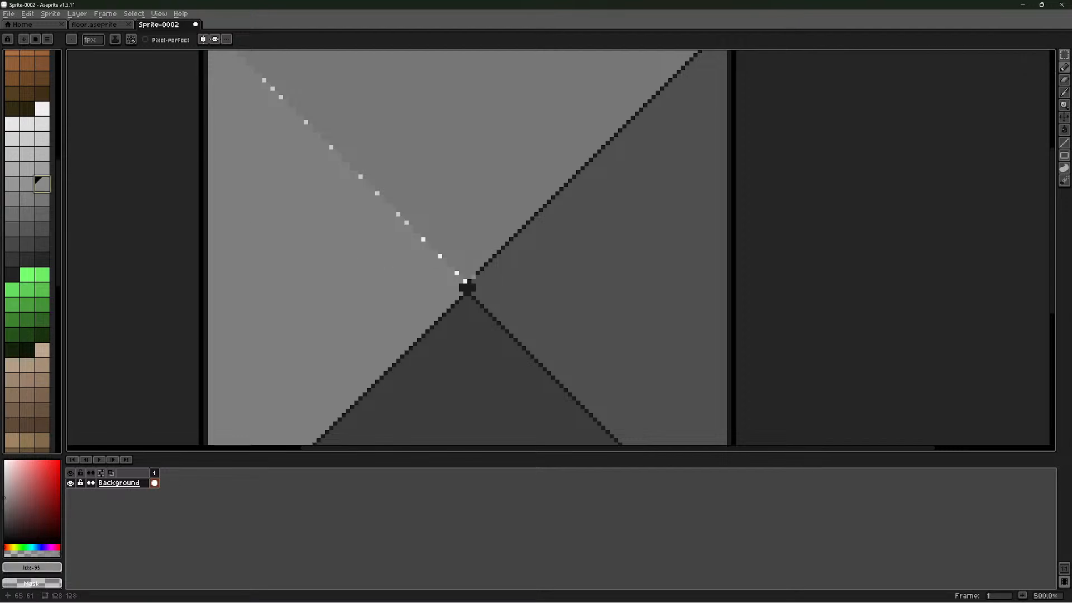
click(473, 278)
click(482, 269)
click(490, 260)
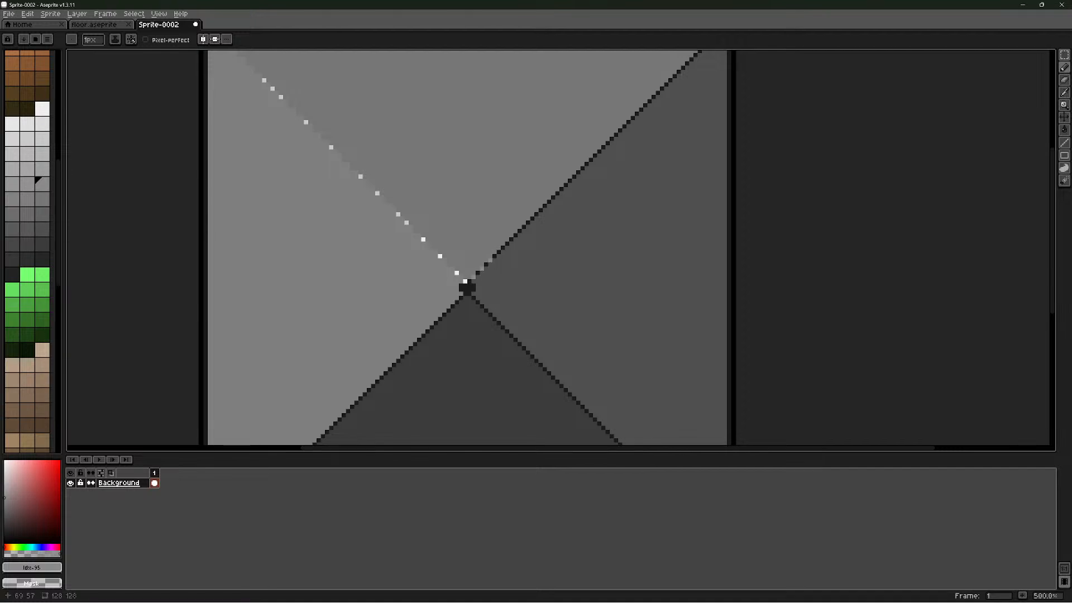
click(499, 253)
key(ctrl+z)
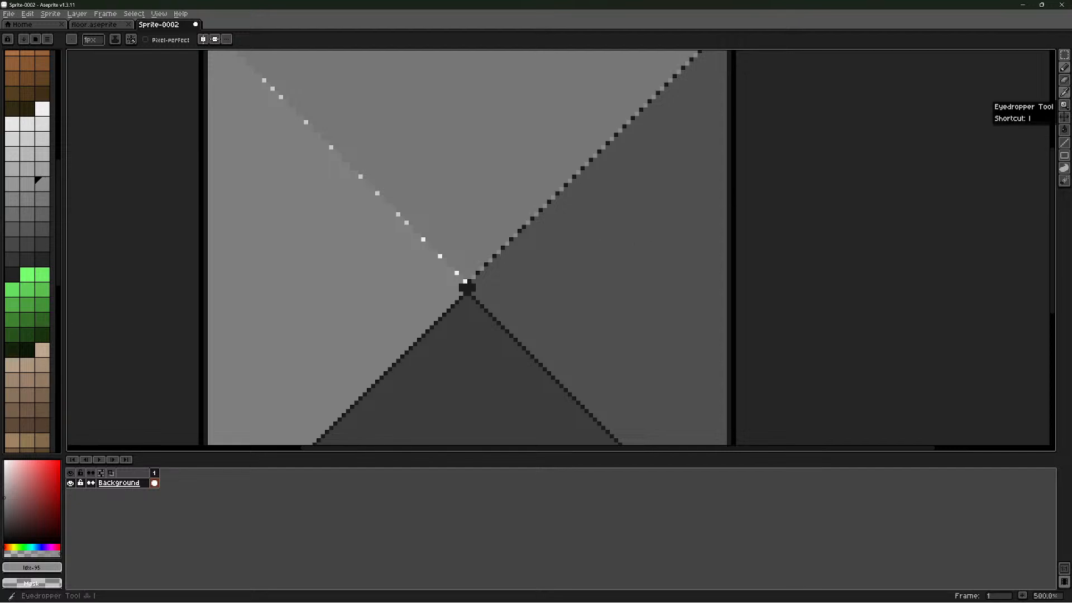
Sample the right triangle's gray #4f4f4f and paint over the remaining dark pixels along the upper-right diagonal
click(1053, 94)
scroll(735, 216, down, 3)
scroll(694, 330, up, 4)
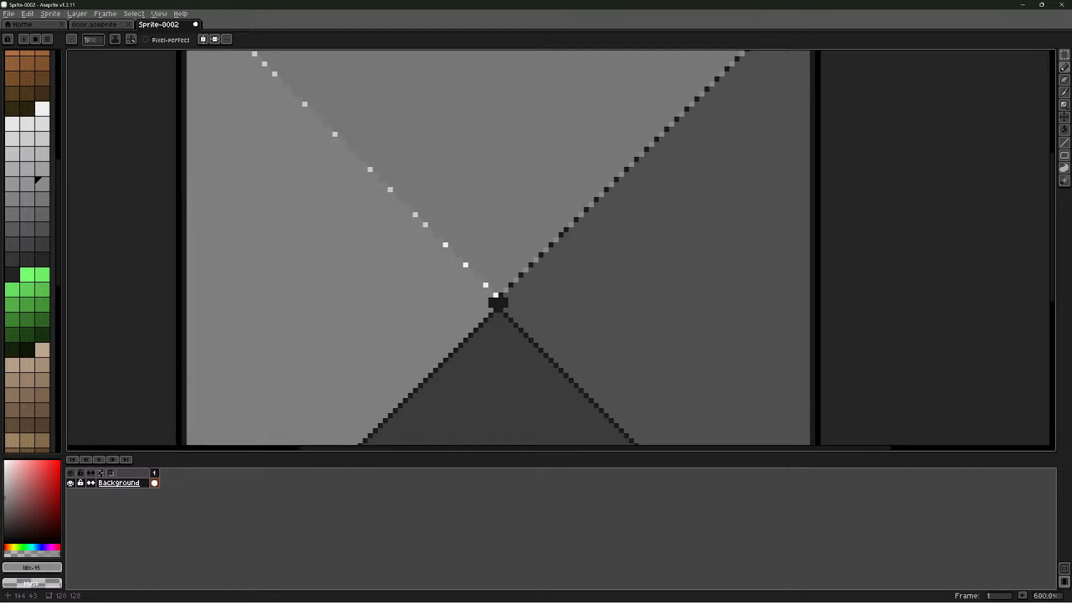
key(i)
click(37, 224)
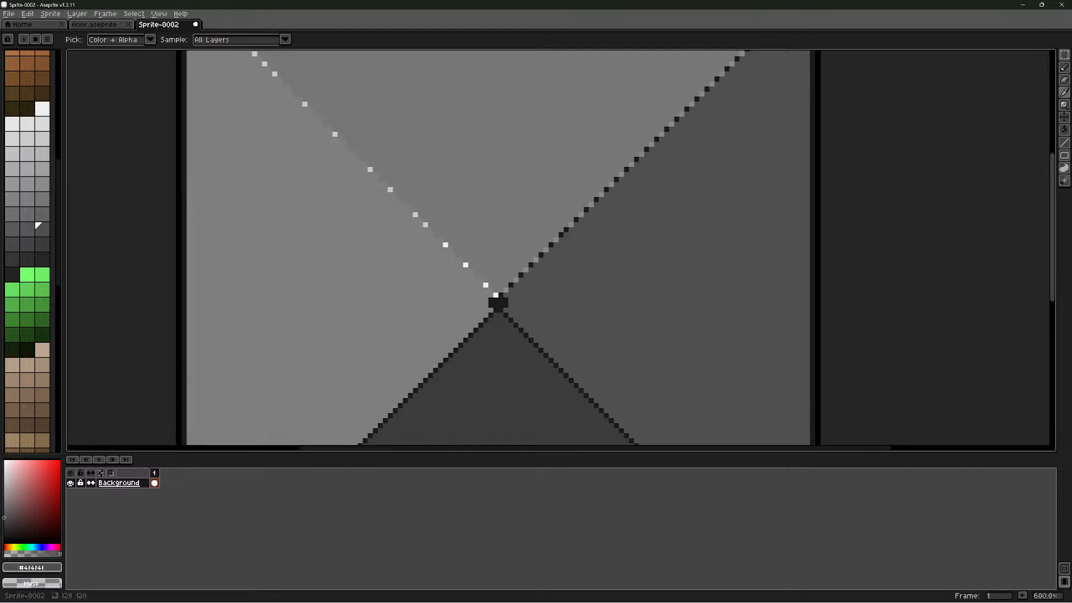
click(1064, 67)
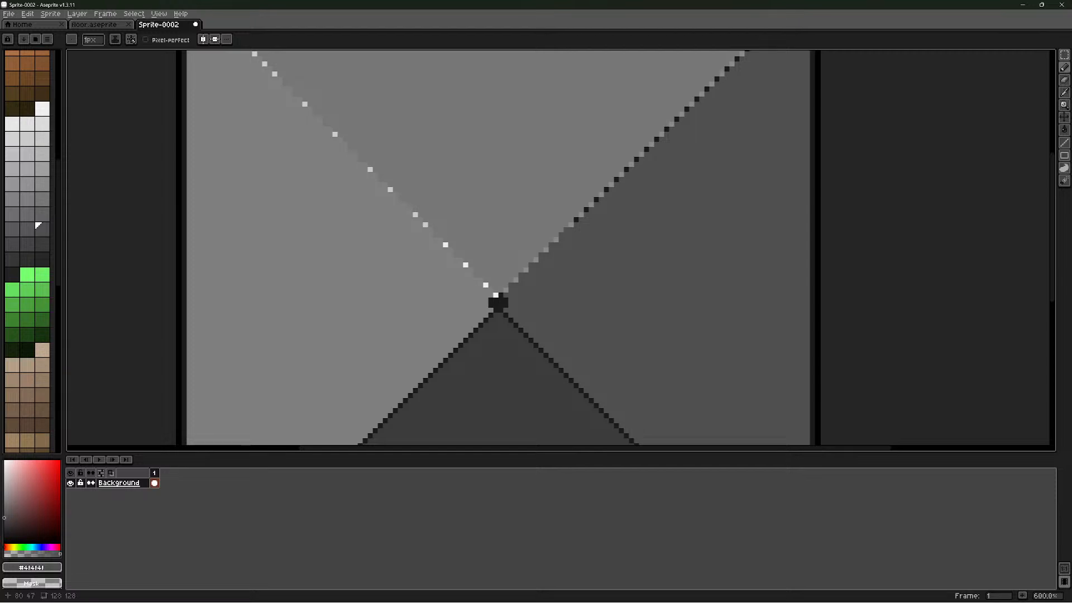
click(576, 219)
click(586, 209)
click(596, 199)
click(606, 190)
click(617, 180)
click(627, 169)
click(636, 159)
click(646, 149)
click(656, 139)
scroll(661, 139, down, 2)
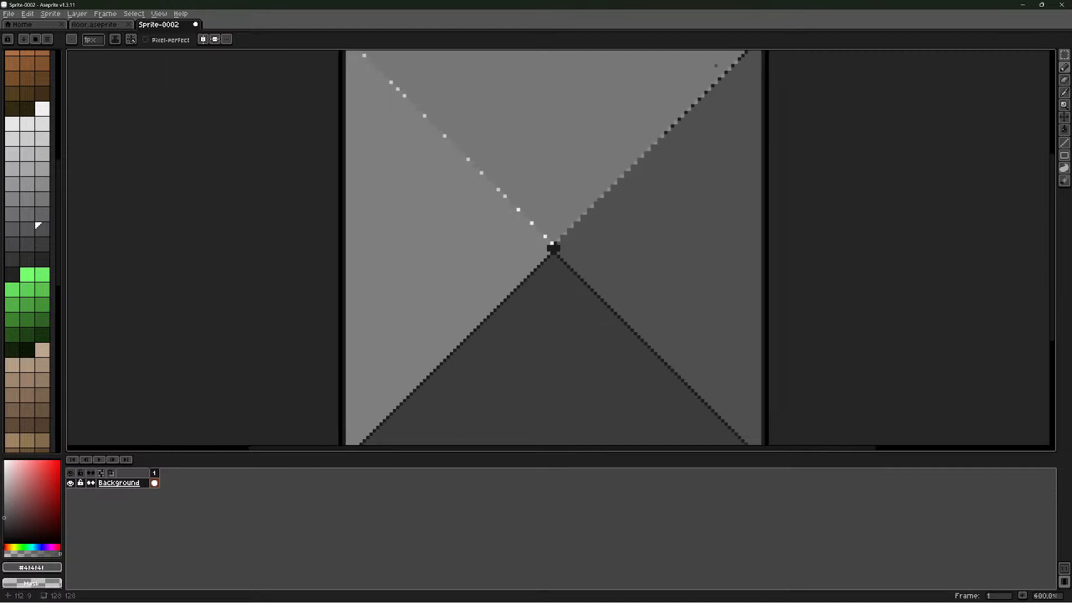
scroll(708, 69, down, 2)
scroll(709, 72, up, 1)
scroll(709, 73, up, 1)
scroll(710, 78, down, 2)
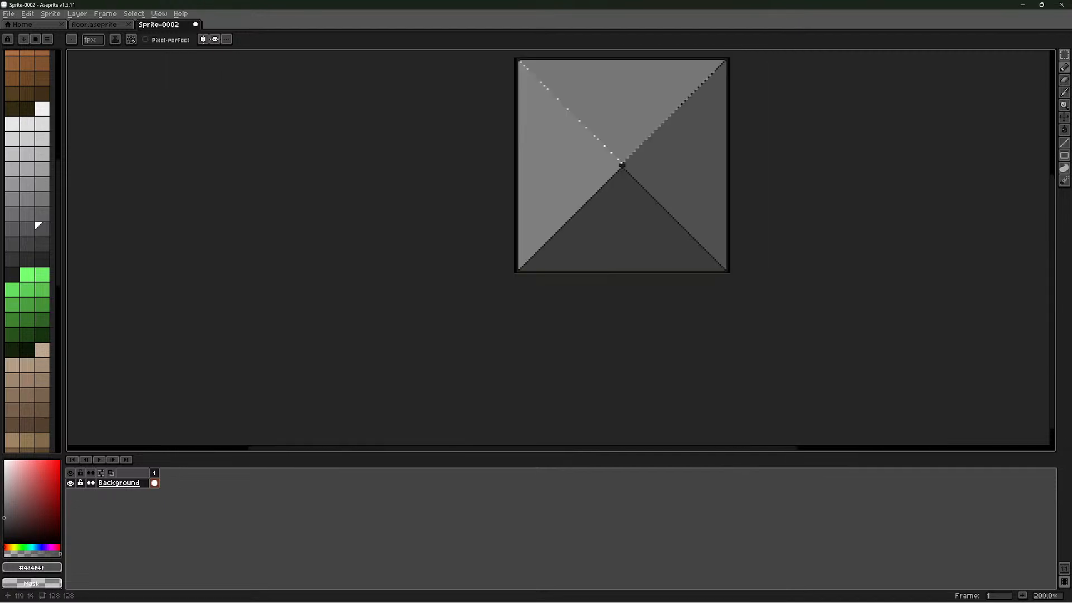
scroll(725, 71, up, 4)
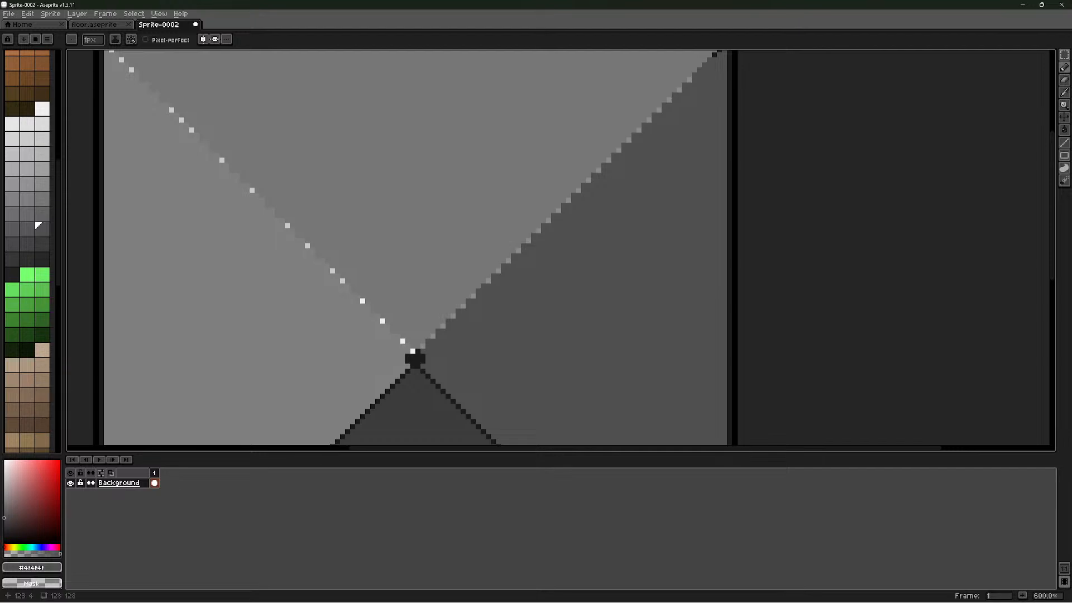
Examine the softened upper-right diagonal, the dark centre and the two lower diagonals at different magnifications
scroll(646, 165, down, 3)
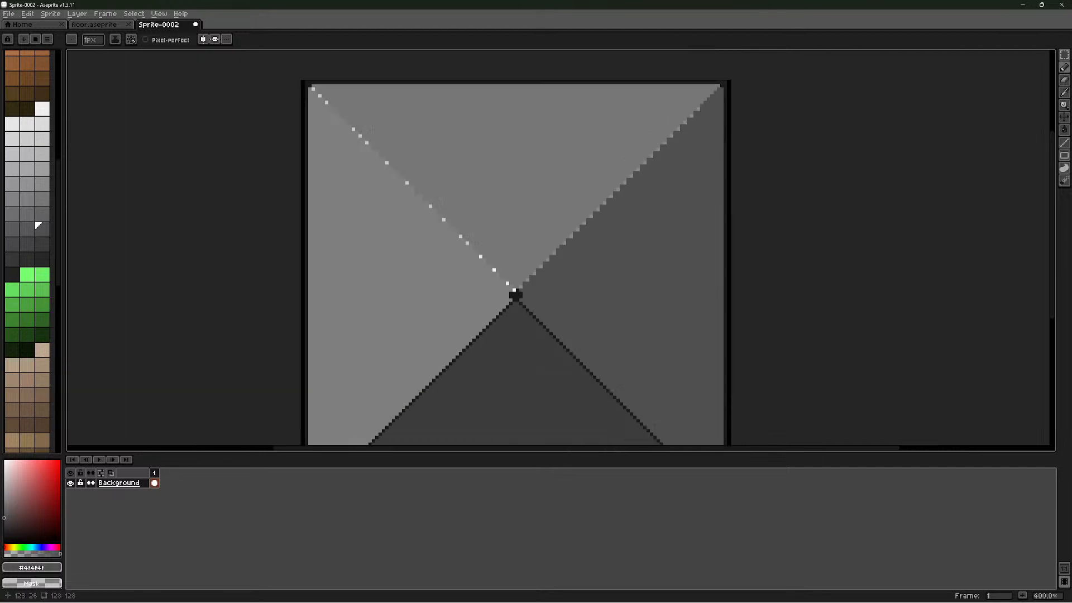
scroll(643, 169, up, 2)
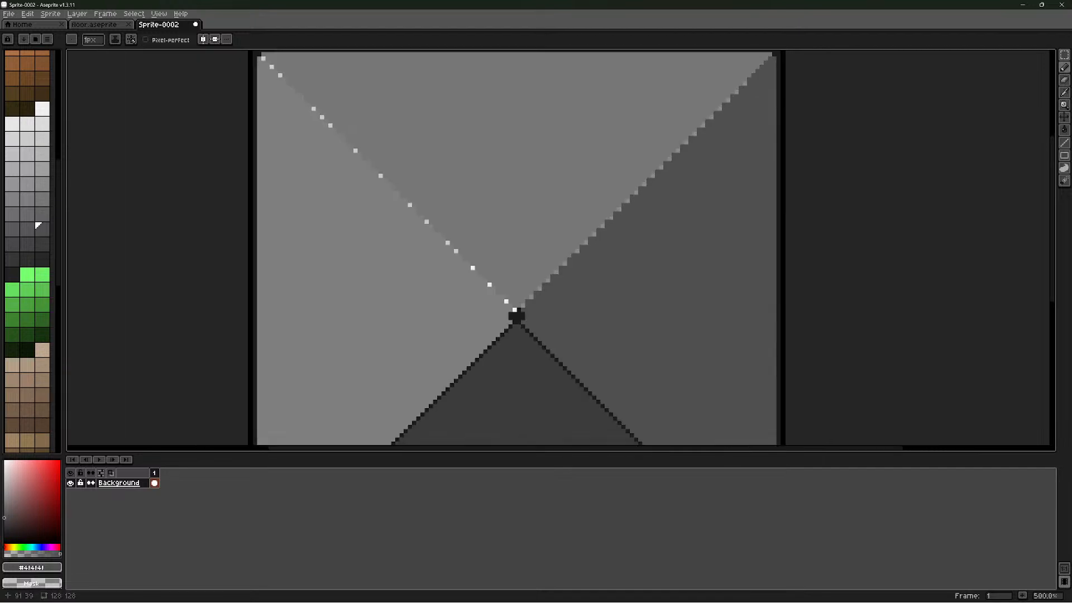
scroll(626, 213, down, 3)
scroll(564, 282, up, 2)
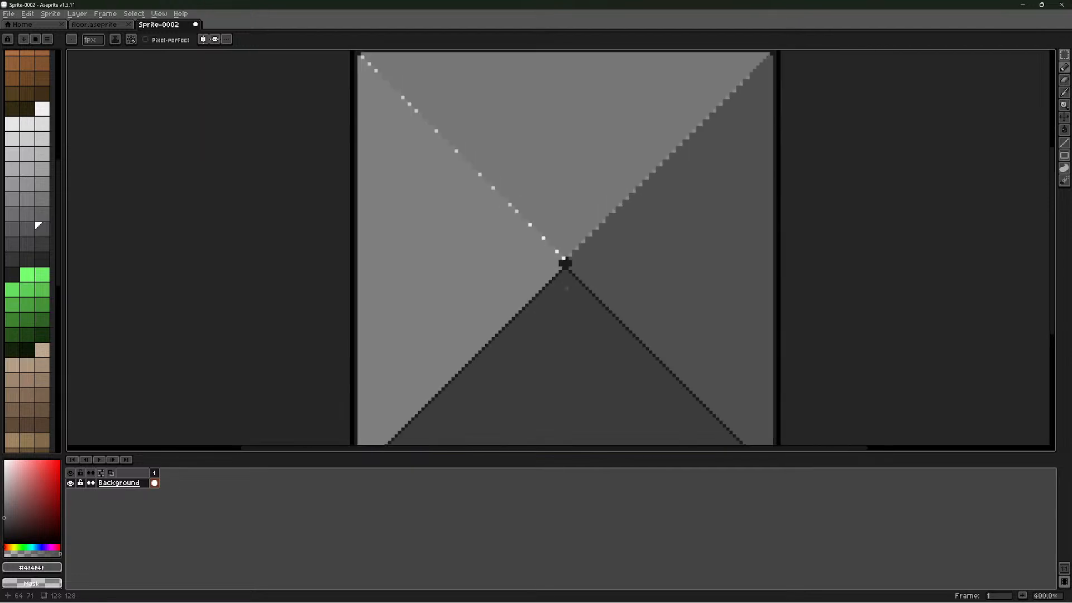
scroll(565, 264, up, 3)
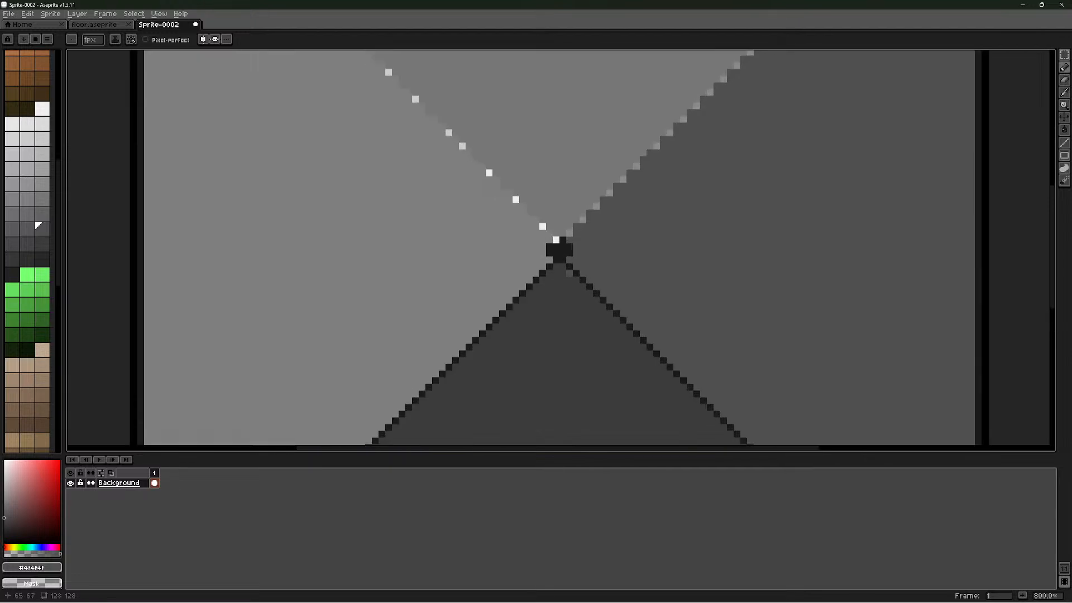
scroll(565, 264, down, 4)
scroll(565, 264, up, 7)
scroll(565, 263, down, 7)
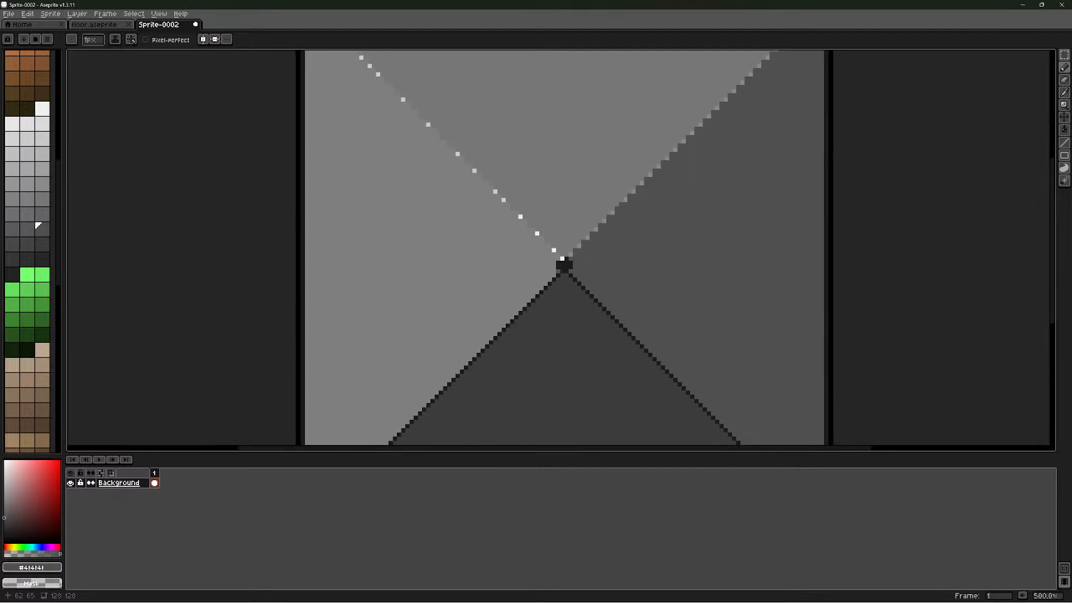
scroll(565, 263, up, 2)
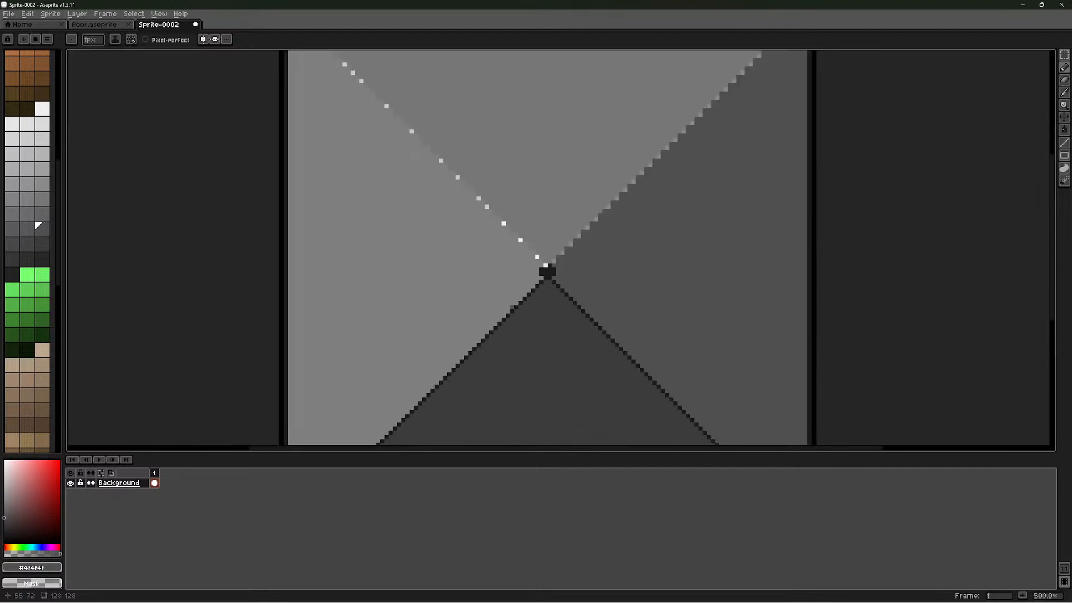
Sample the upper triangle's gray #777777 and paint over the darker stair-step pixels between the light ones along the upper-right diagonal
scroll(510, 310, down, 3)
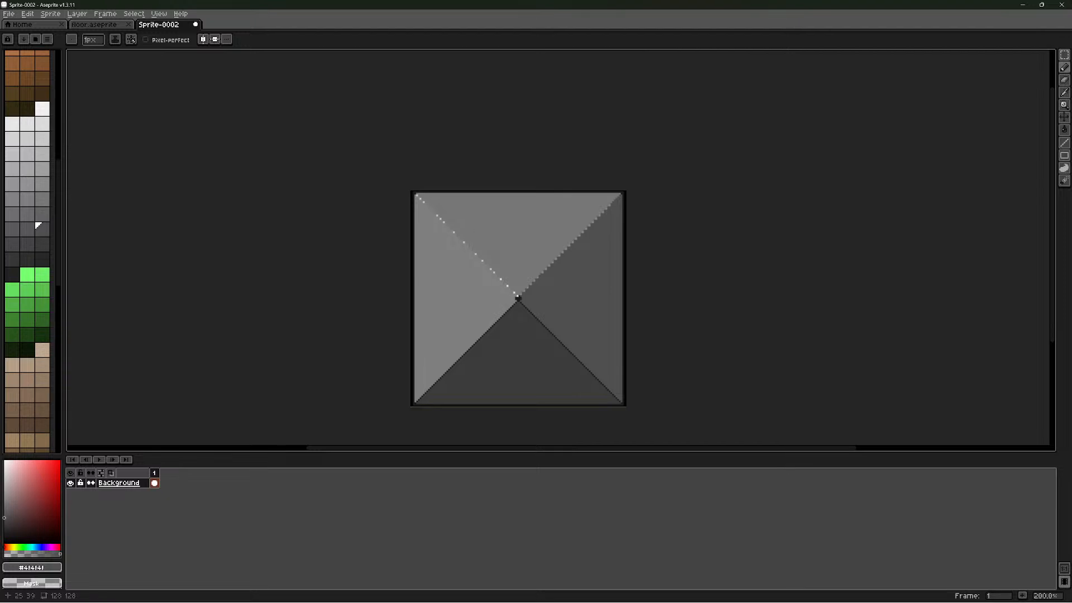
scroll(531, 271, up, 4)
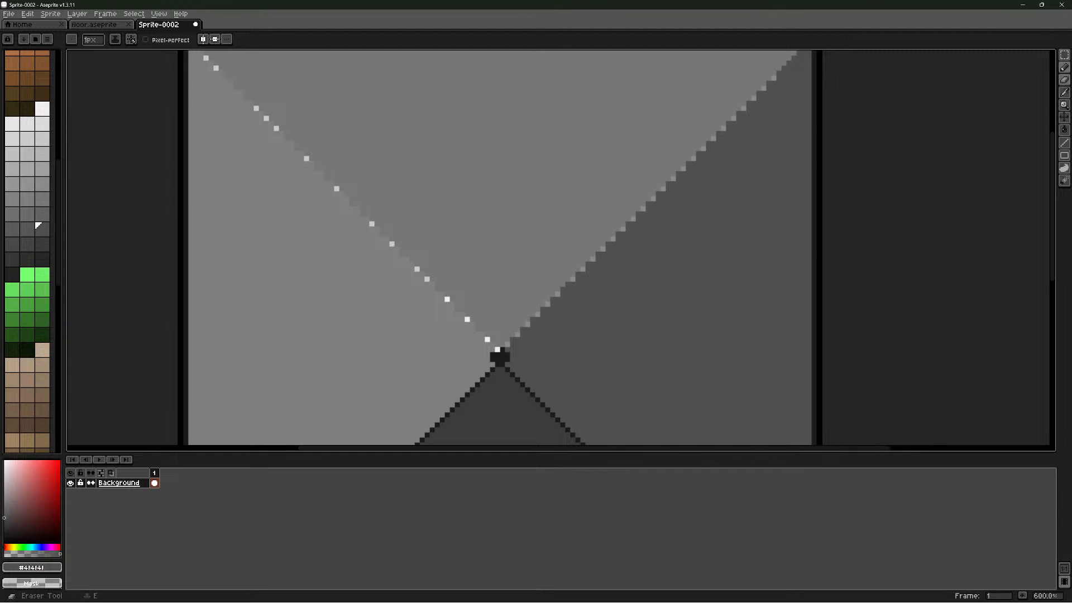
click(1064, 92)
click(1064, 67)
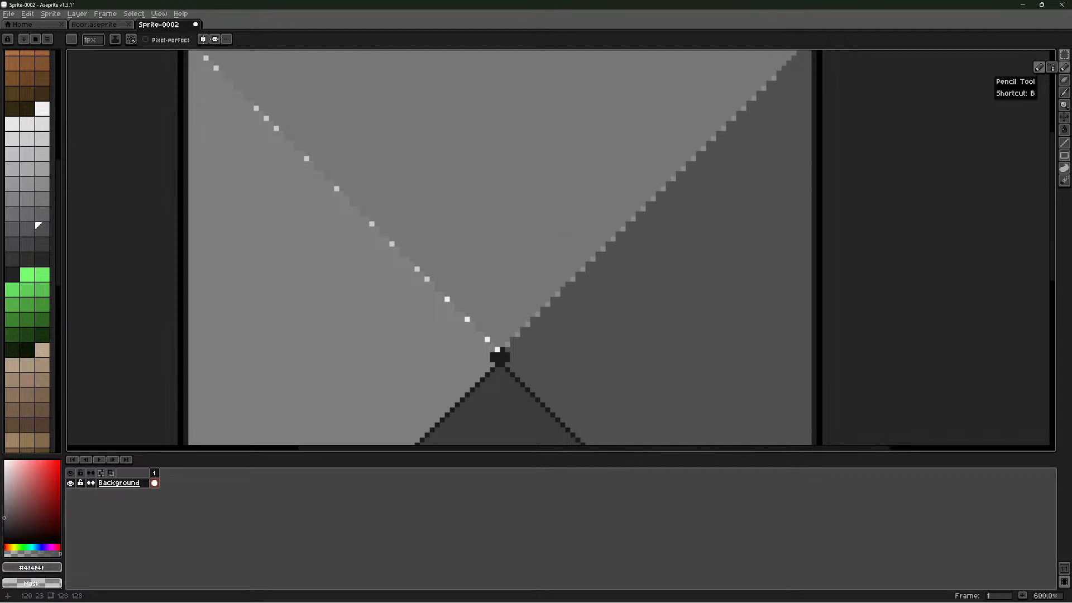
click(1064, 92)
click(586, 215)
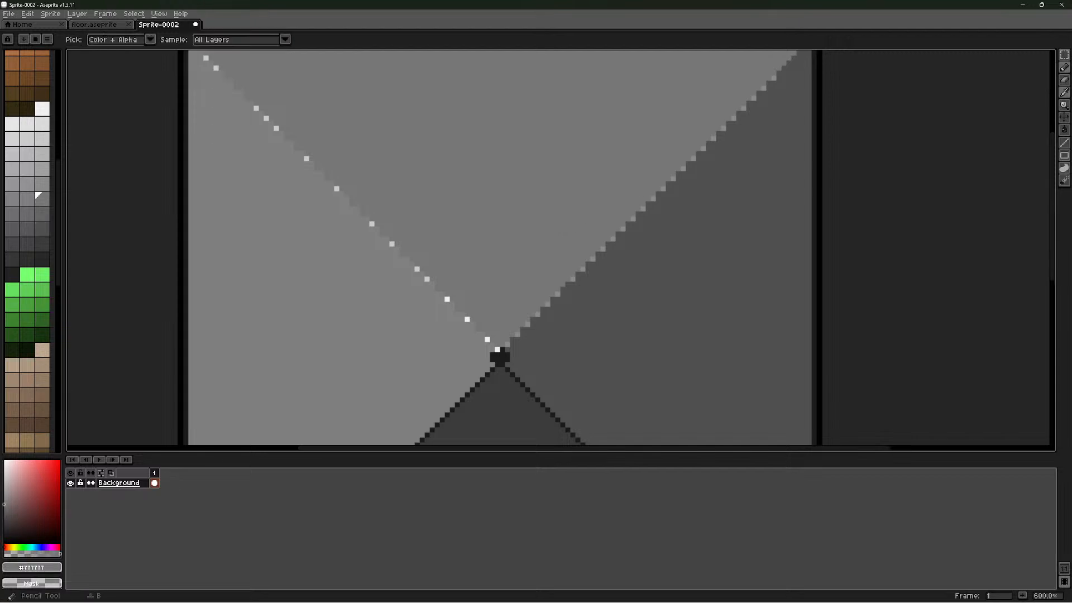
click(1064, 67)
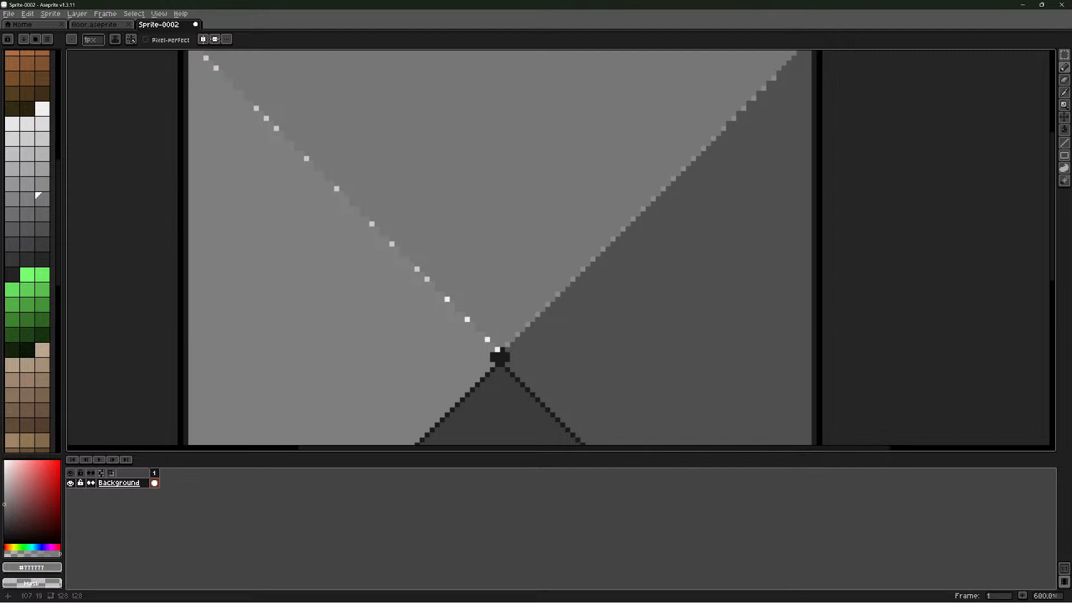
Sample the lighter gray #8b8b8b from the upper-right diagonal and extend its alternating light pixels up to the tile's corner
scroll(723, 138, down, 5)
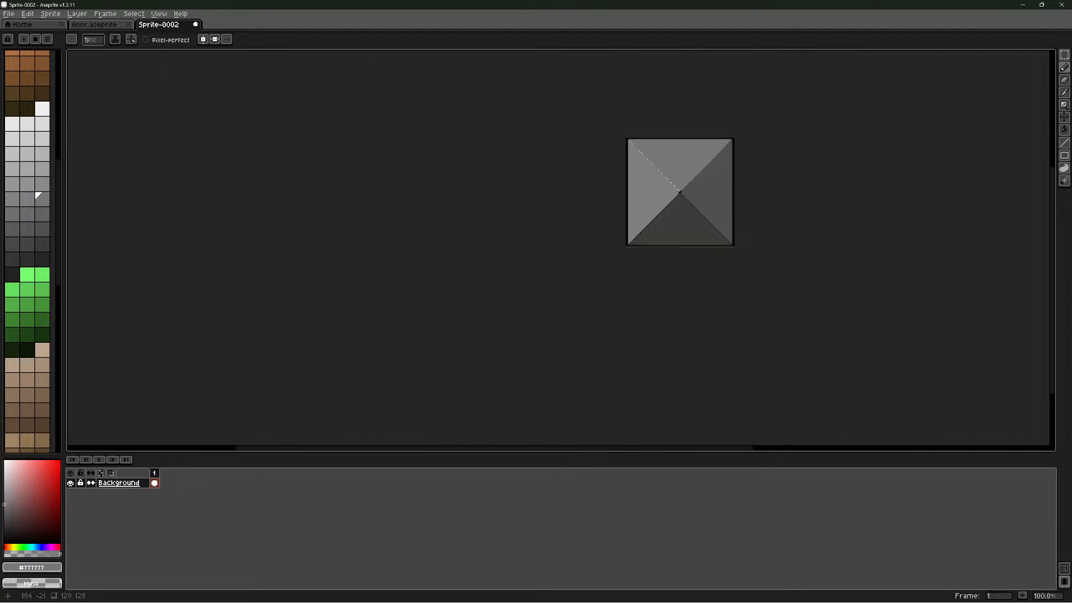
scroll(734, 137, up, 2)
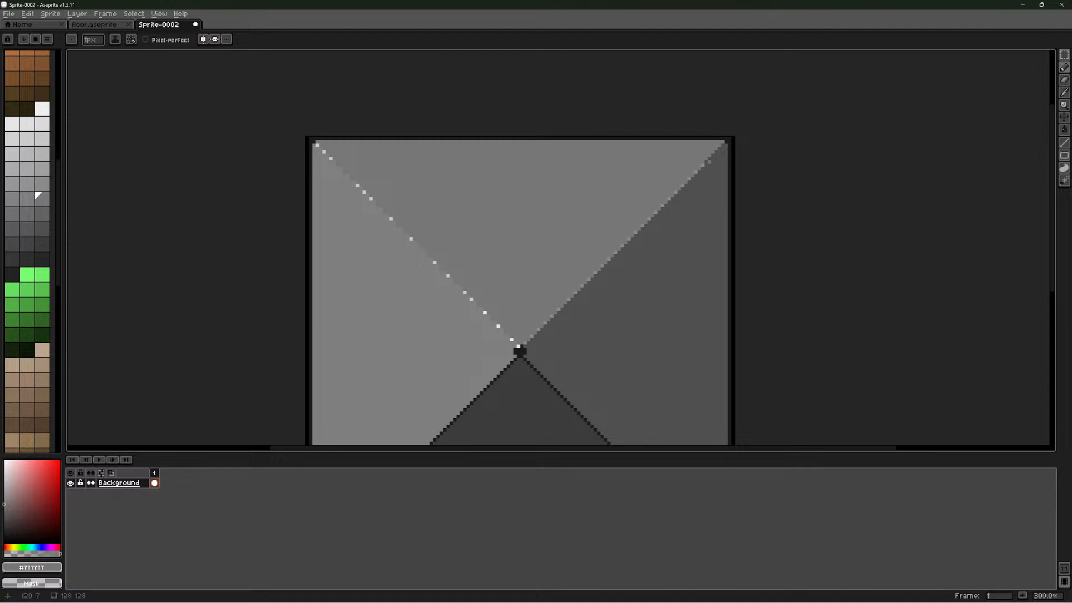
scroll(723, 159, up, 4)
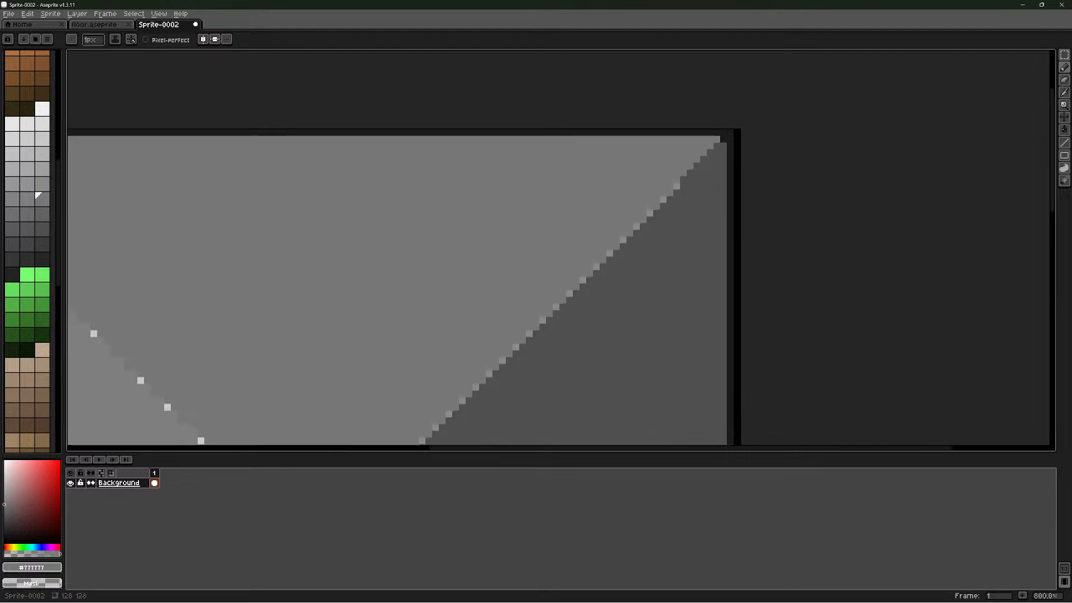
click(1064, 93)
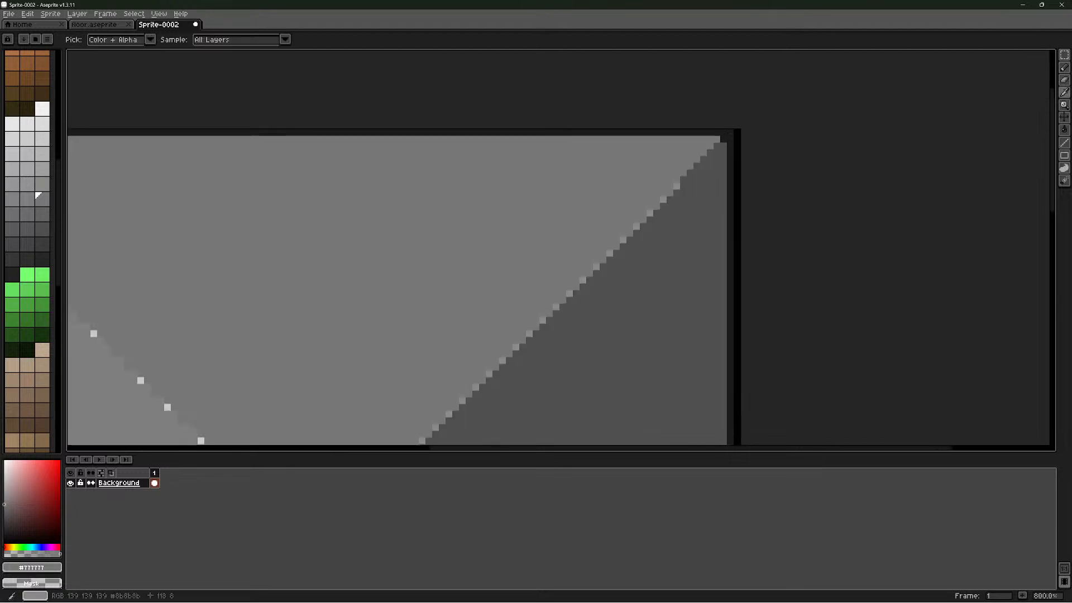
click(676, 186)
click(1064, 68)
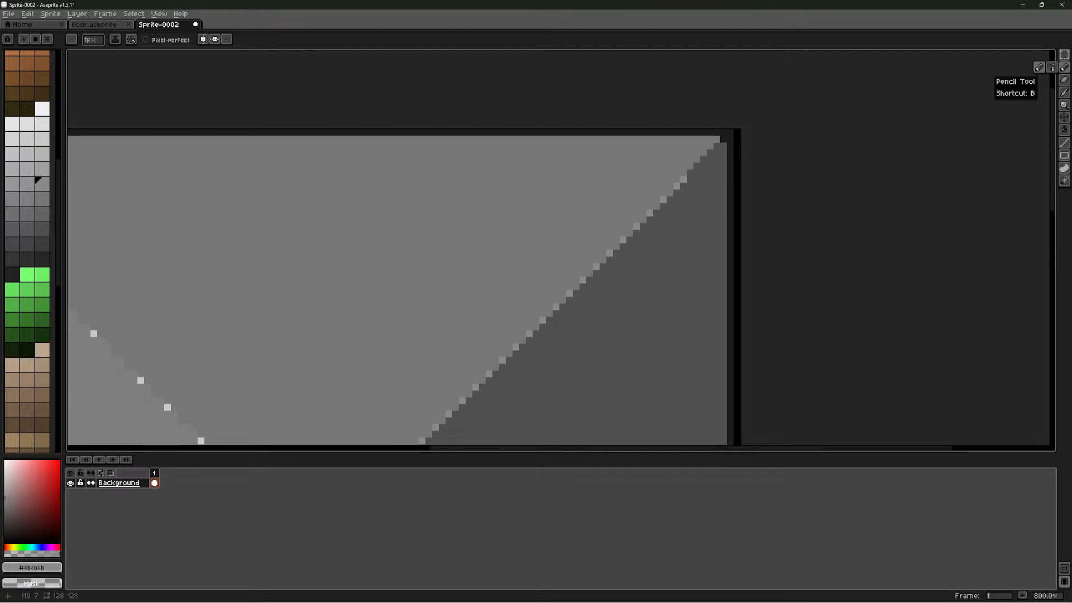
click(690, 173)
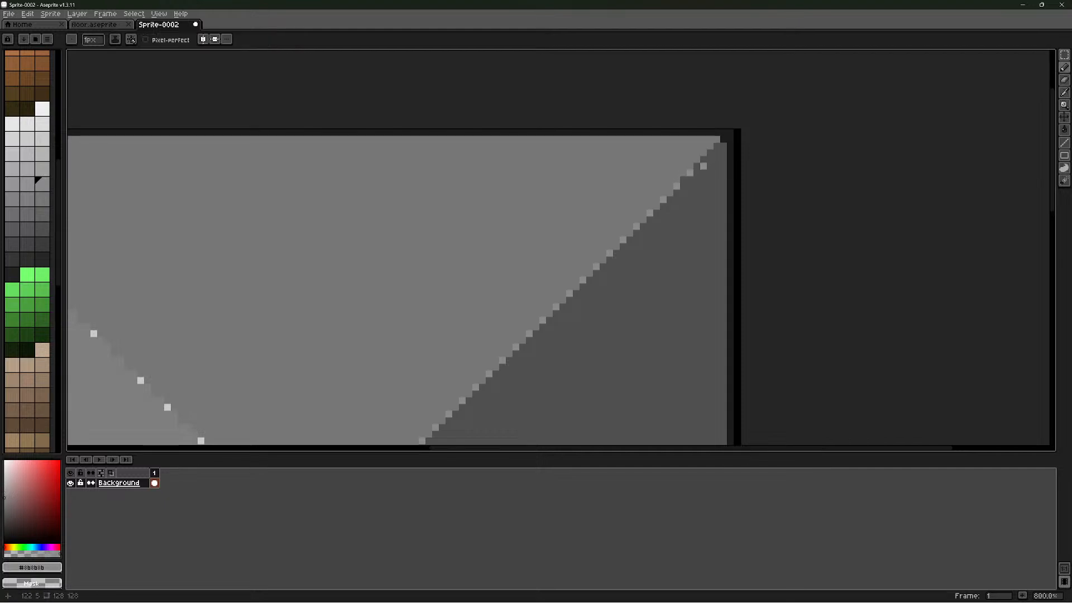
click(703, 159)
Examine the finished upper-right diagonal, the dark centre and the lower diagonals at several magnifications
scroll(697, 166, down, 4)
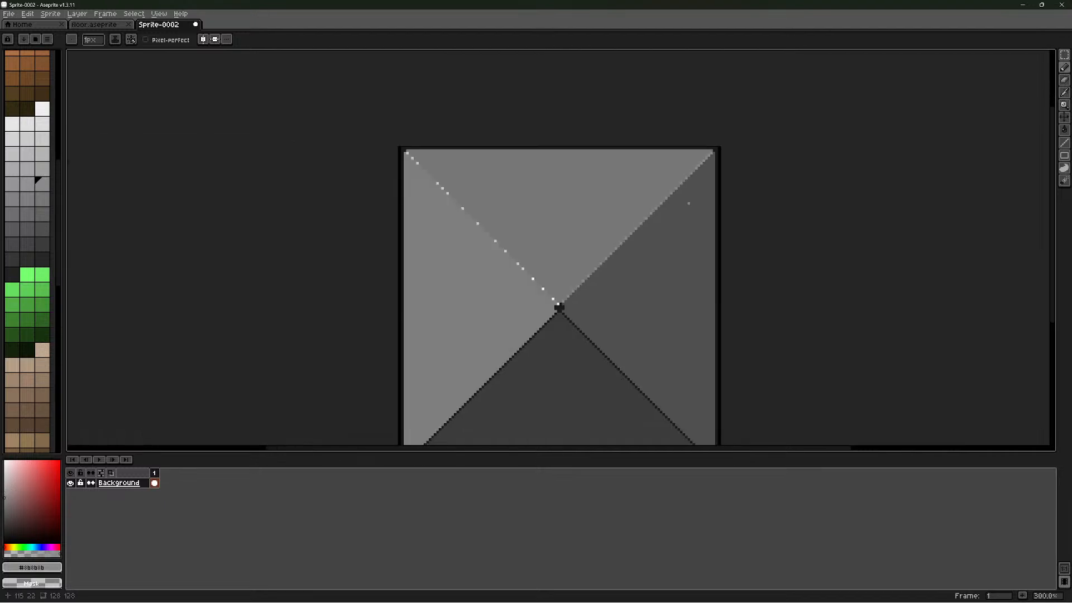
scroll(679, 219, down, 3)
scroll(672, 220, up, 3)
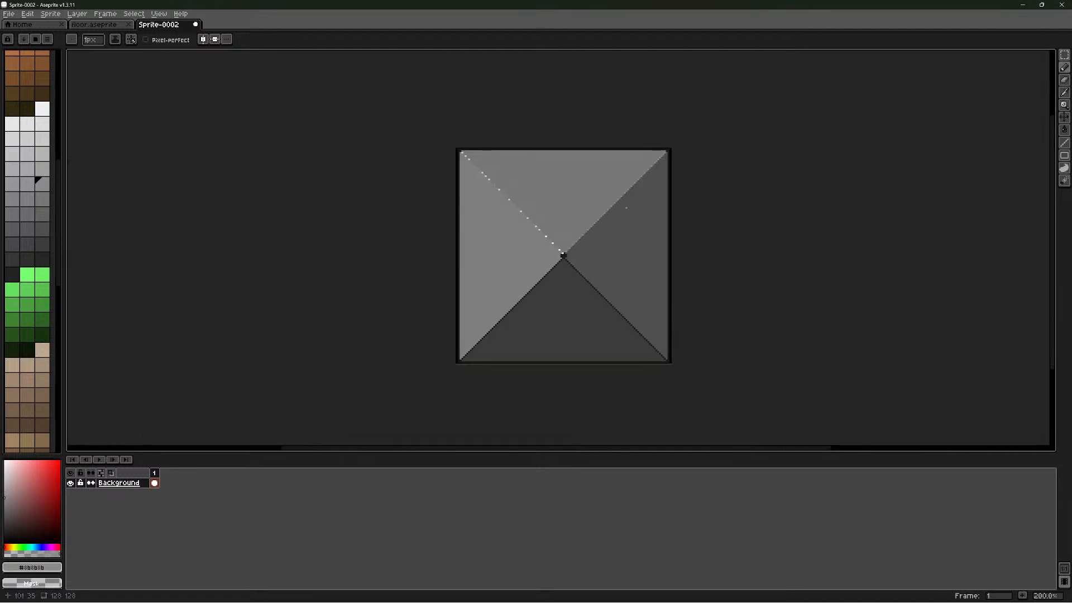
scroll(626, 207, up, 1)
scroll(606, 179, up, 1)
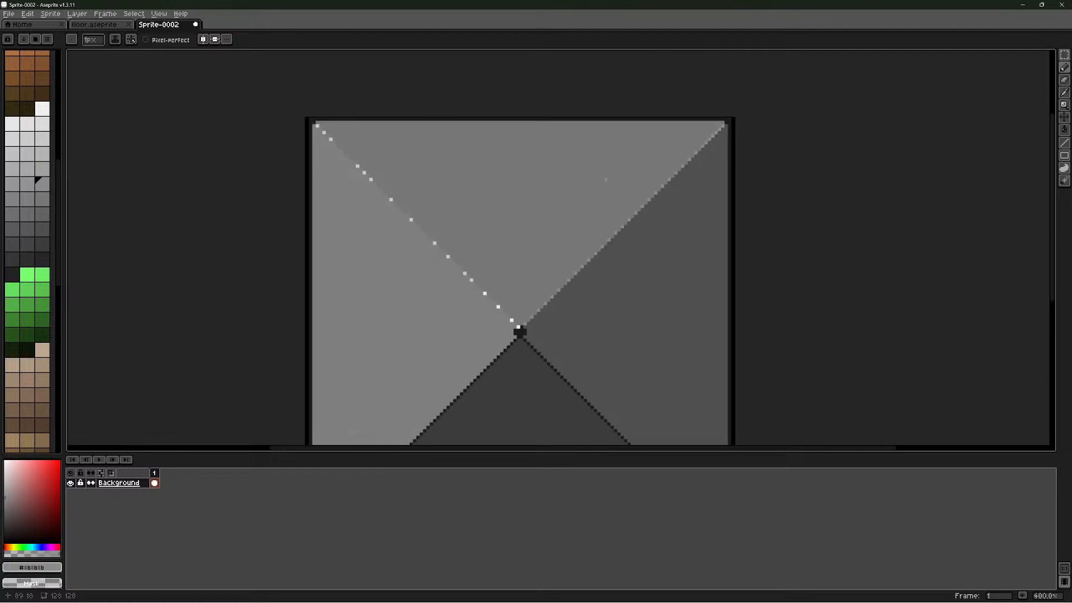
scroll(605, 179, down, 2)
scroll(601, 202, up, 2)
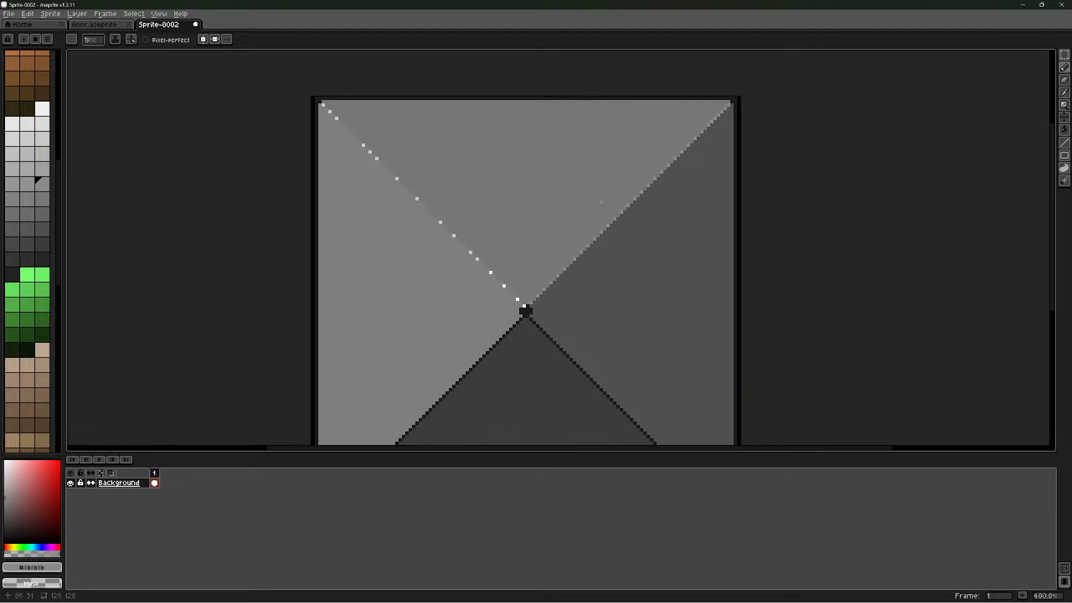
scroll(601, 202, down, 2)
scroll(592, 229, up, 4)
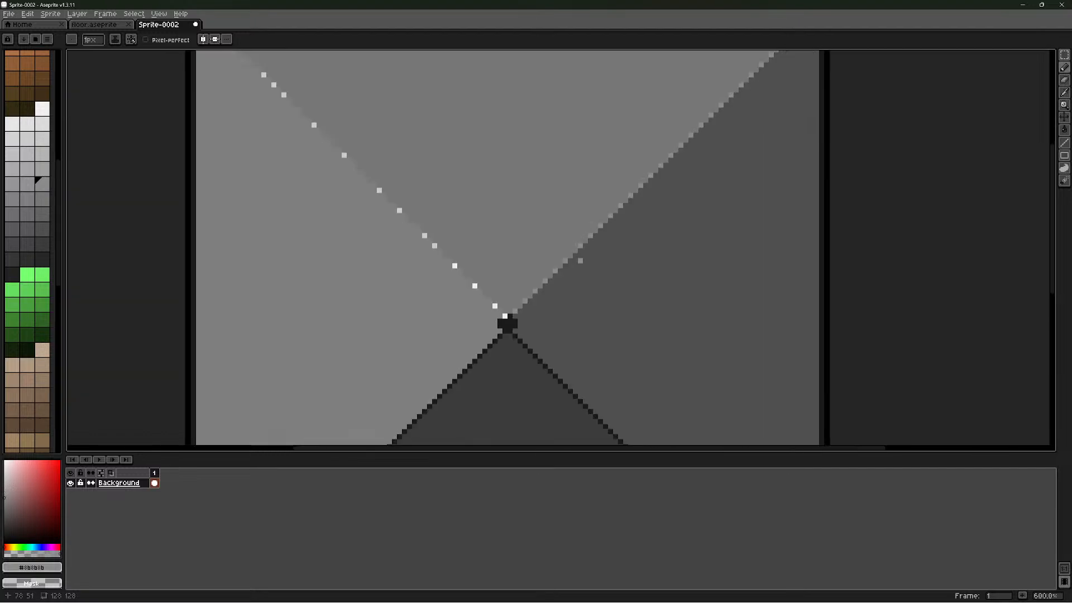
scroll(580, 260, down, 4)
scroll(508, 315, up, 2)
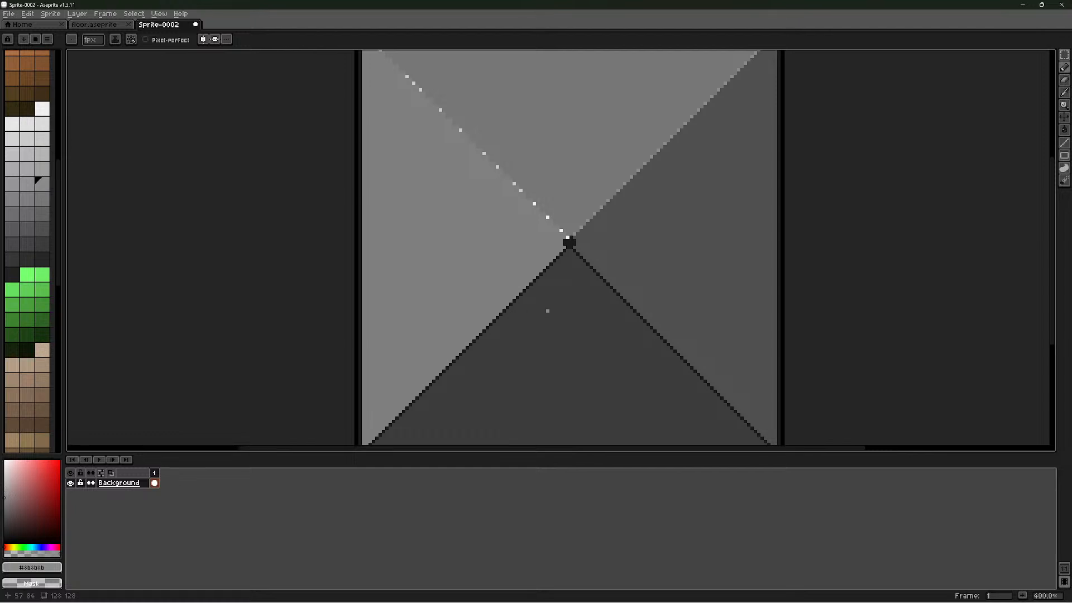
scroll(547, 310, down, 1)
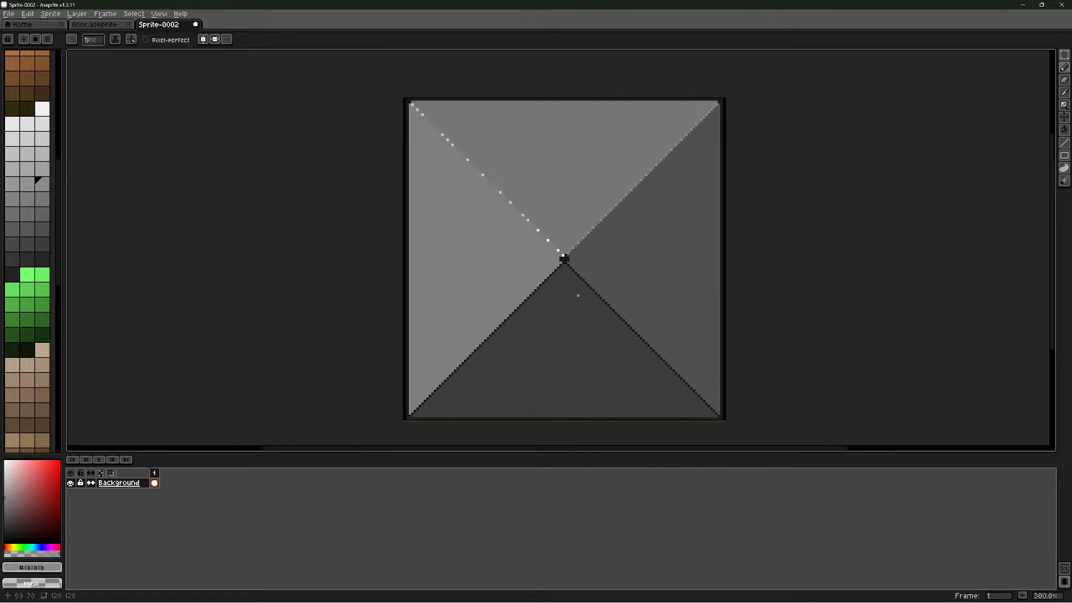
scroll(553, 290, up, 2)
scroll(551, 242, up, 1)
scroll(544, 244, down, 3)
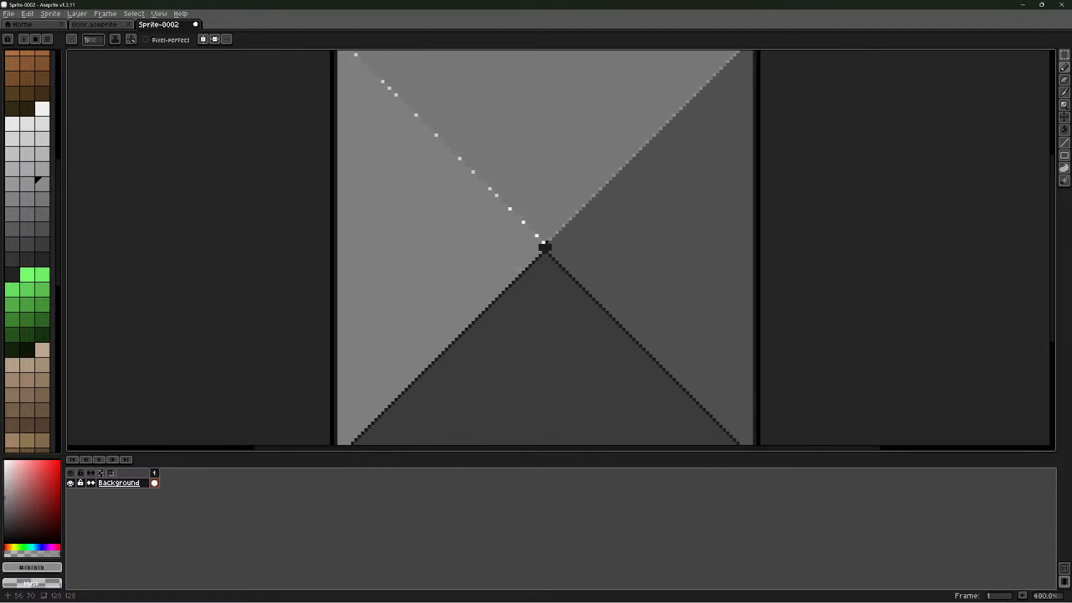
Sample the left triangle's gray #7f7f7f and paint one pixel inside the dark centre, undoing the other trial marks there
scroll(538, 252, up, 3)
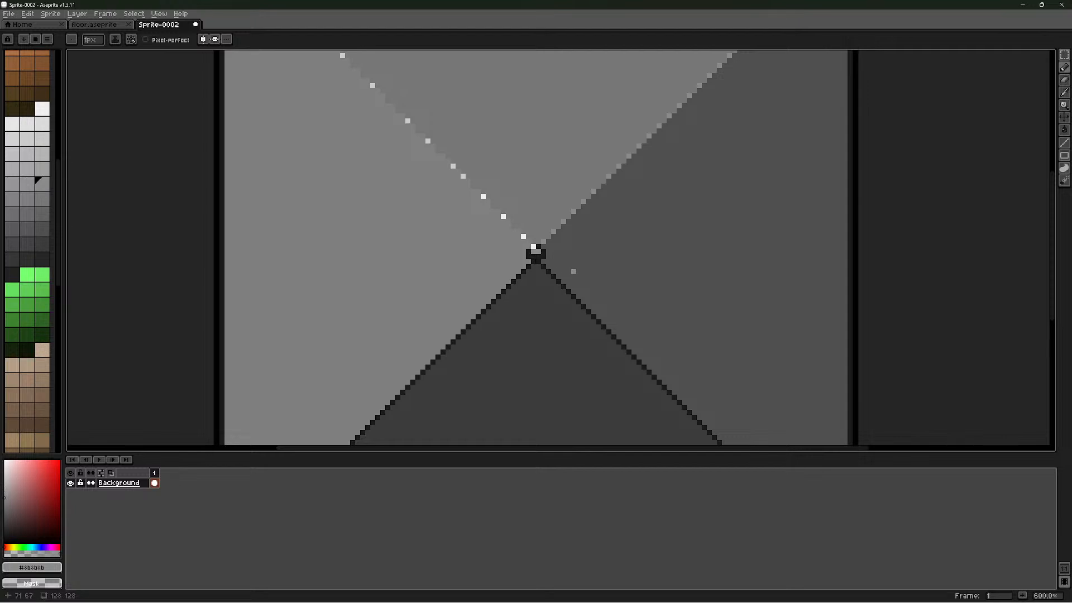
key(ctrl+z)
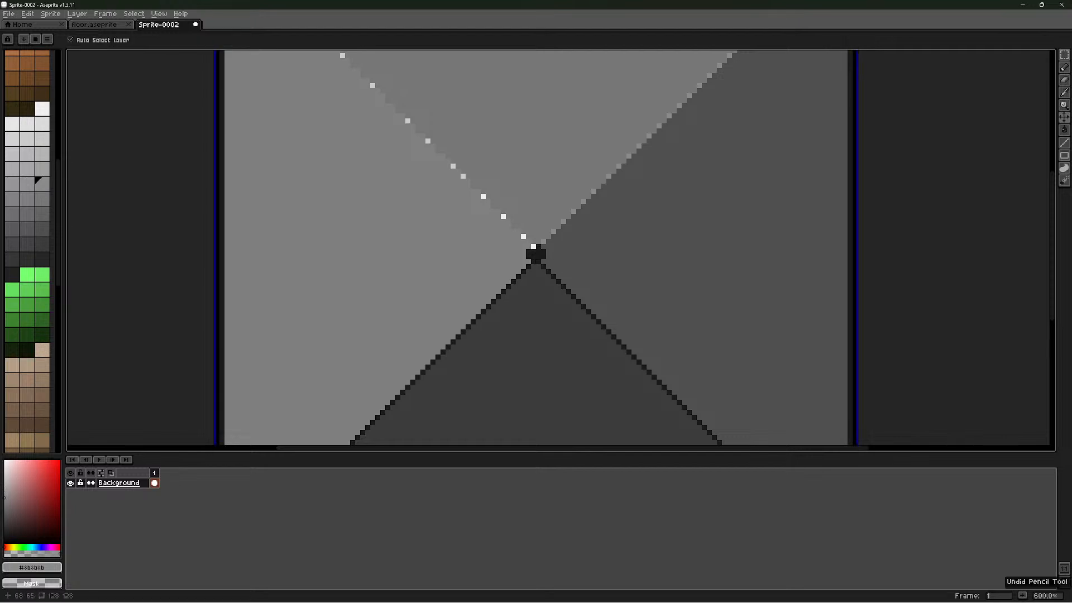
click(1064, 68)
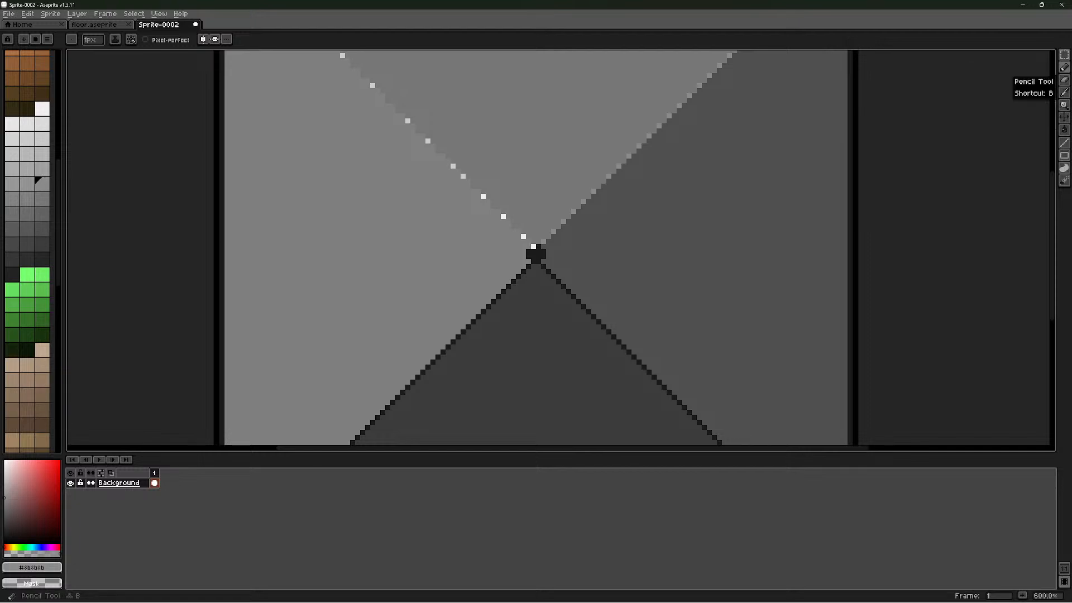
click(1064, 68)
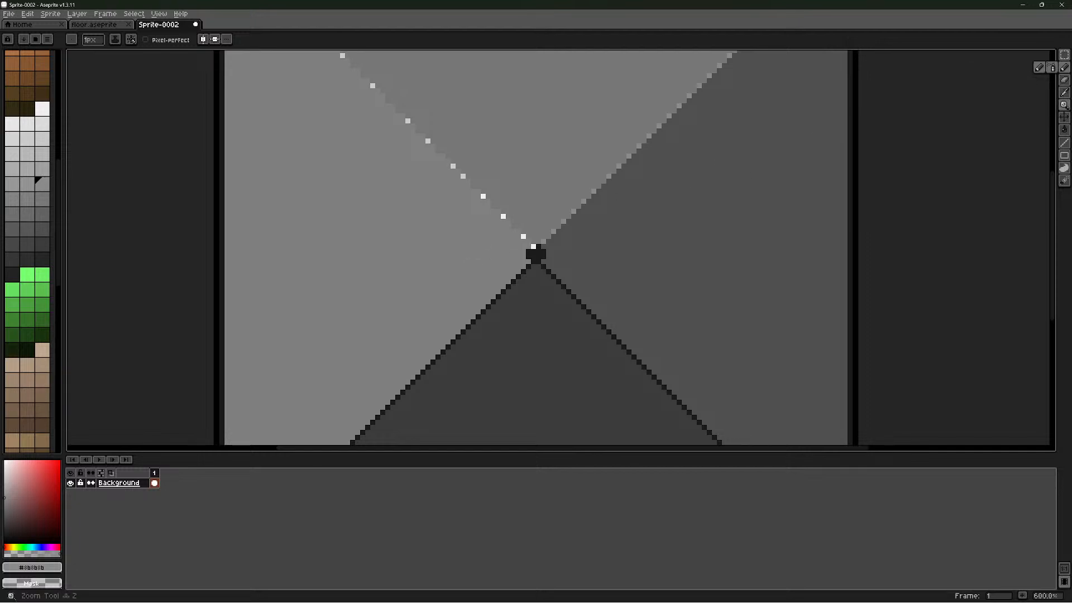
click(1064, 92)
click(474, 246)
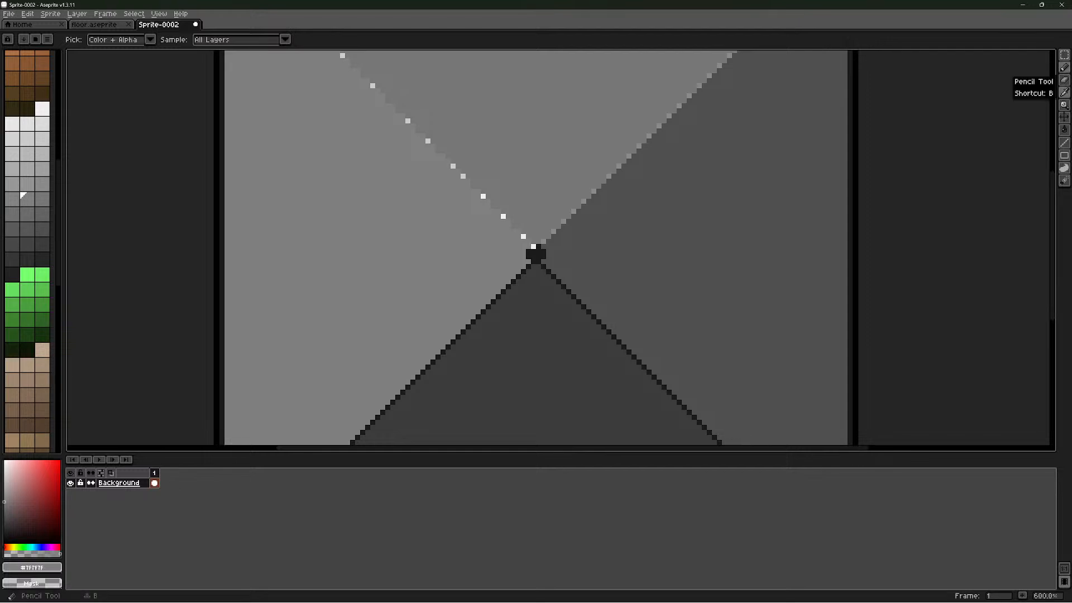
click(1064, 67)
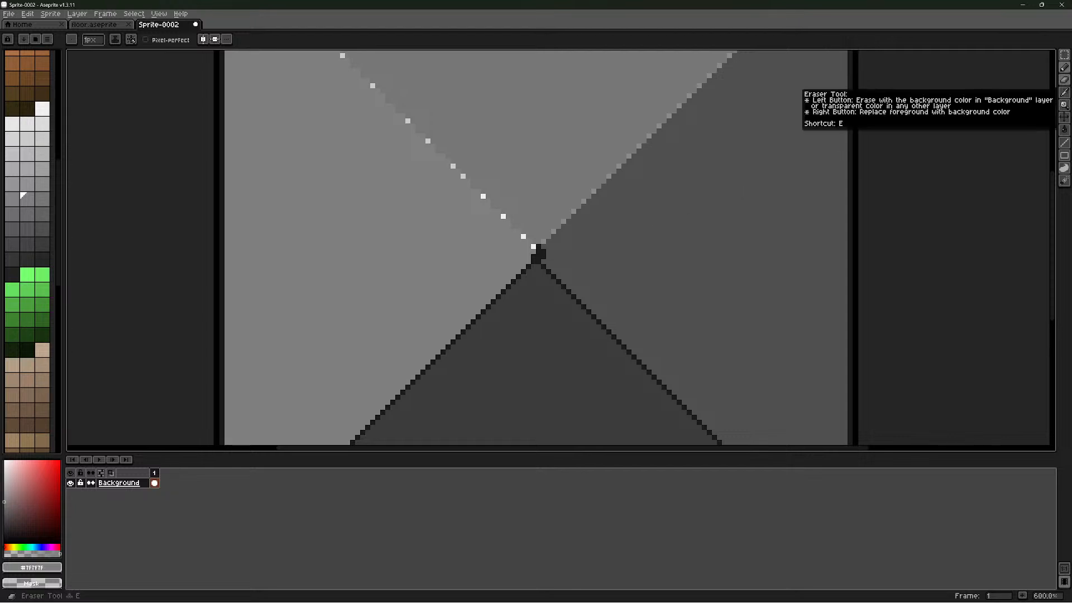
key(ctrl+z)
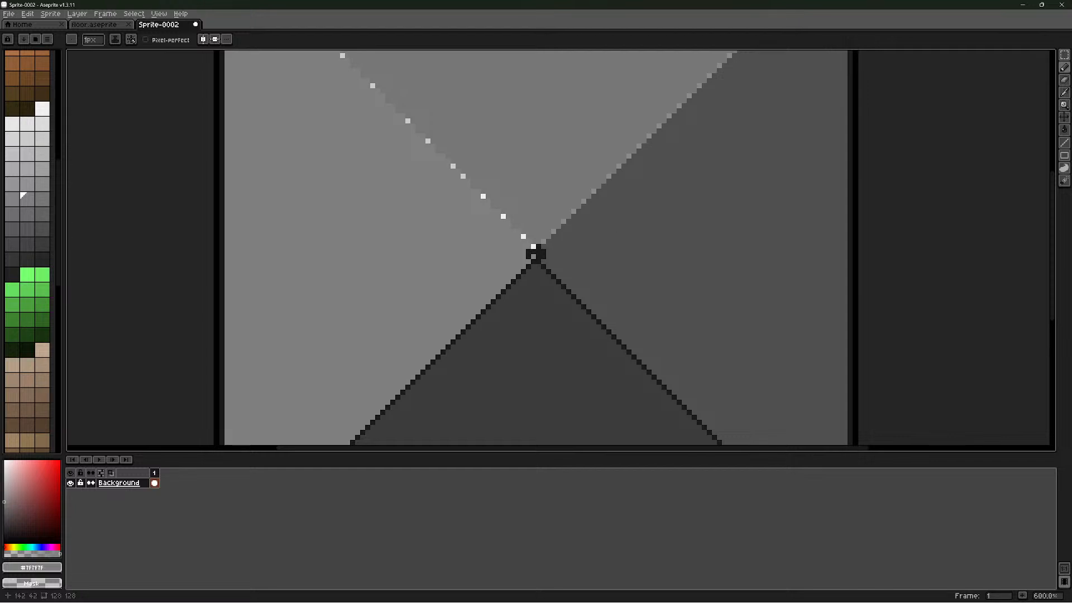
Sample the near-white #efefef from the upper-left diagonal's highlights and extend the highlight down into the dark centre
click(1064, 67)
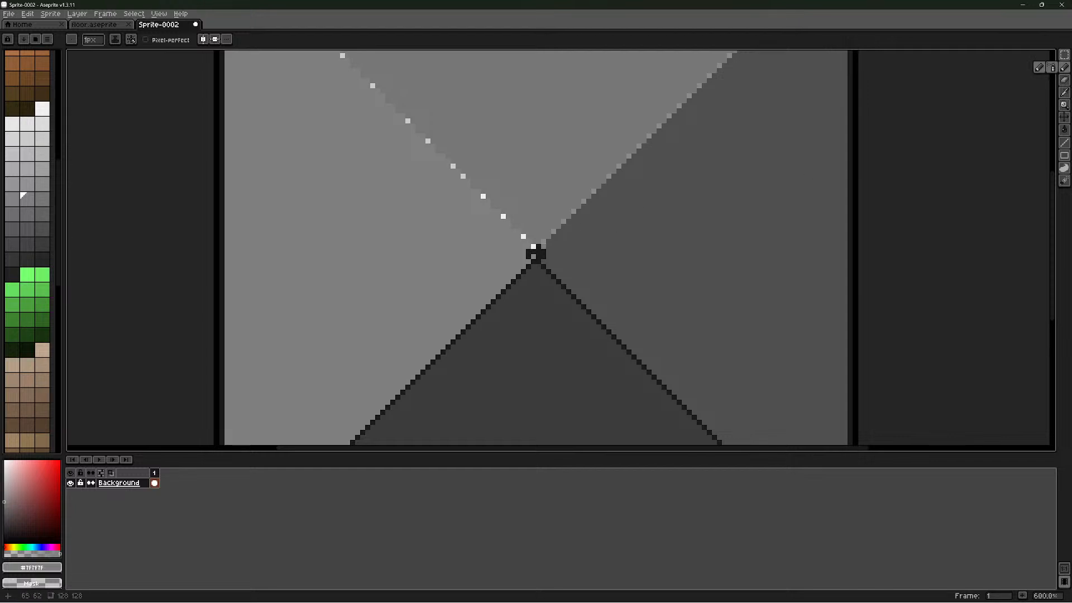
key(i)
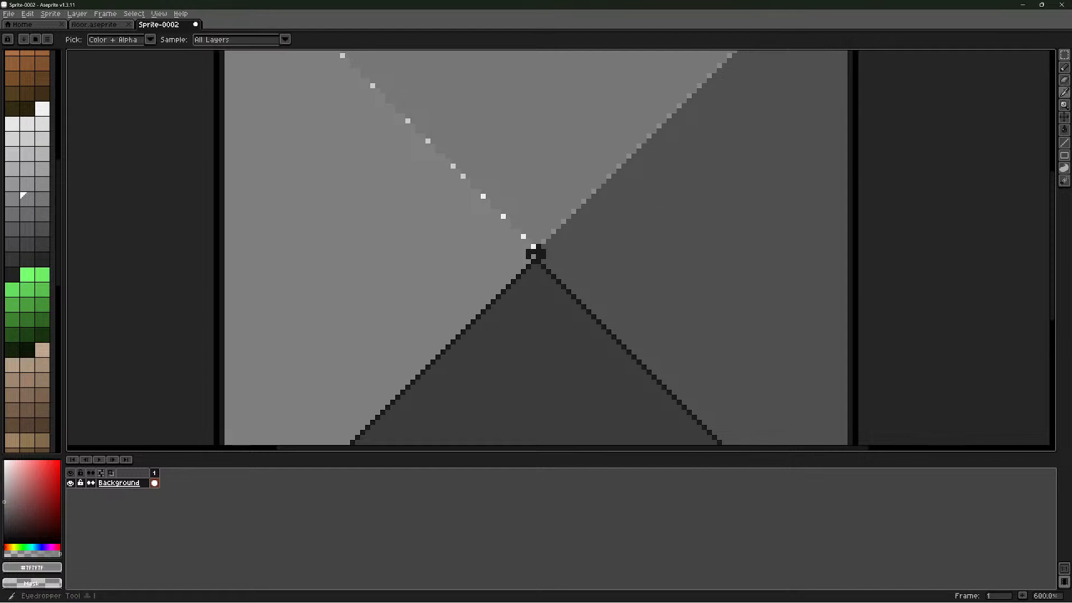
click(524, 236)
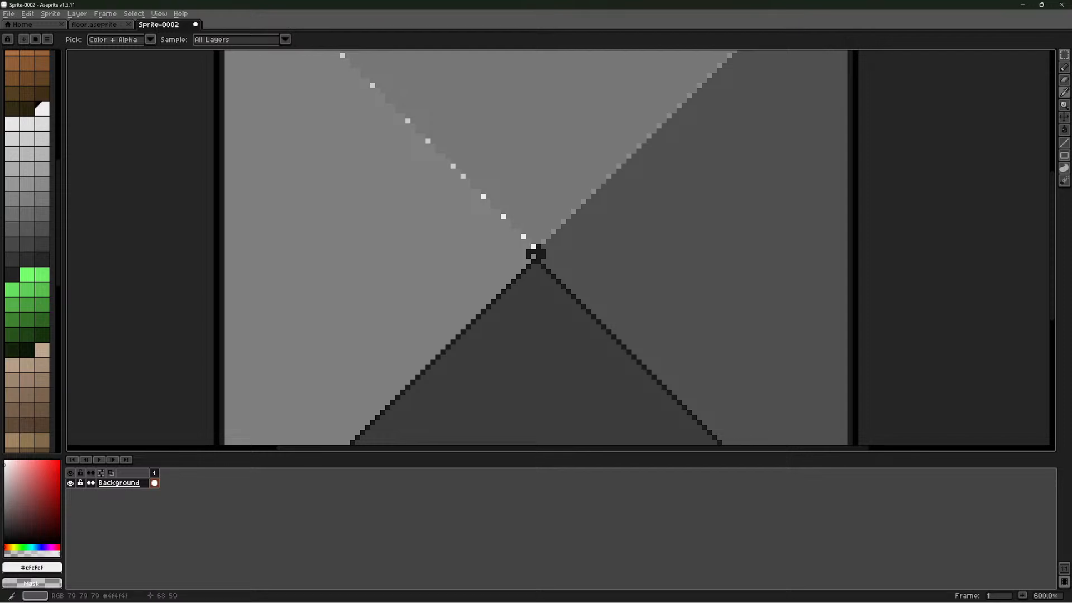
key(b)
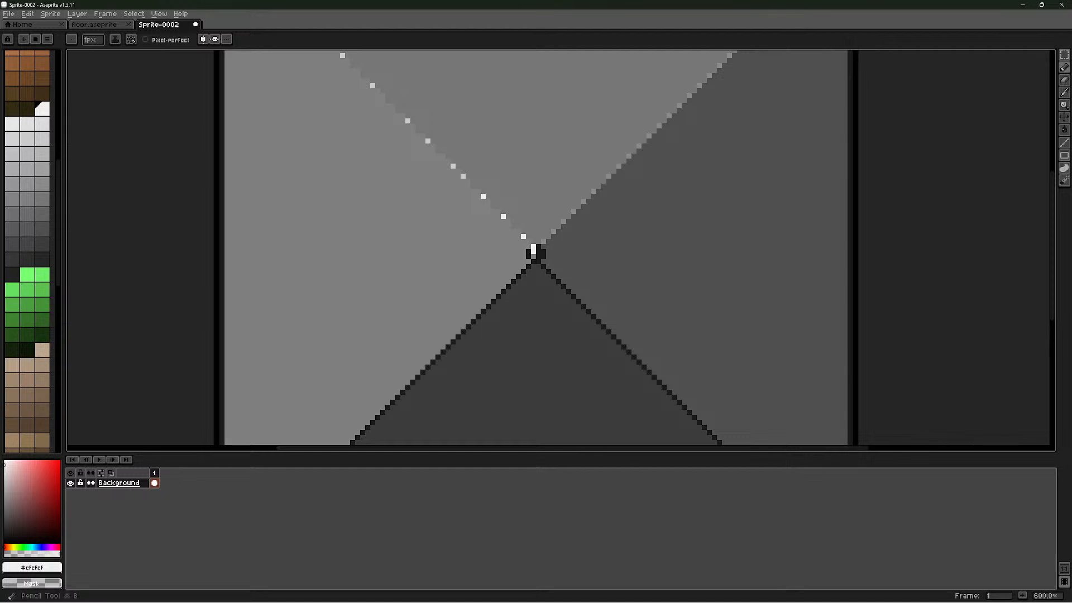
Sample the left triangle's gray #7f7f7f and paint over the dark pixels on the left side of the centre
click(1064, 92)
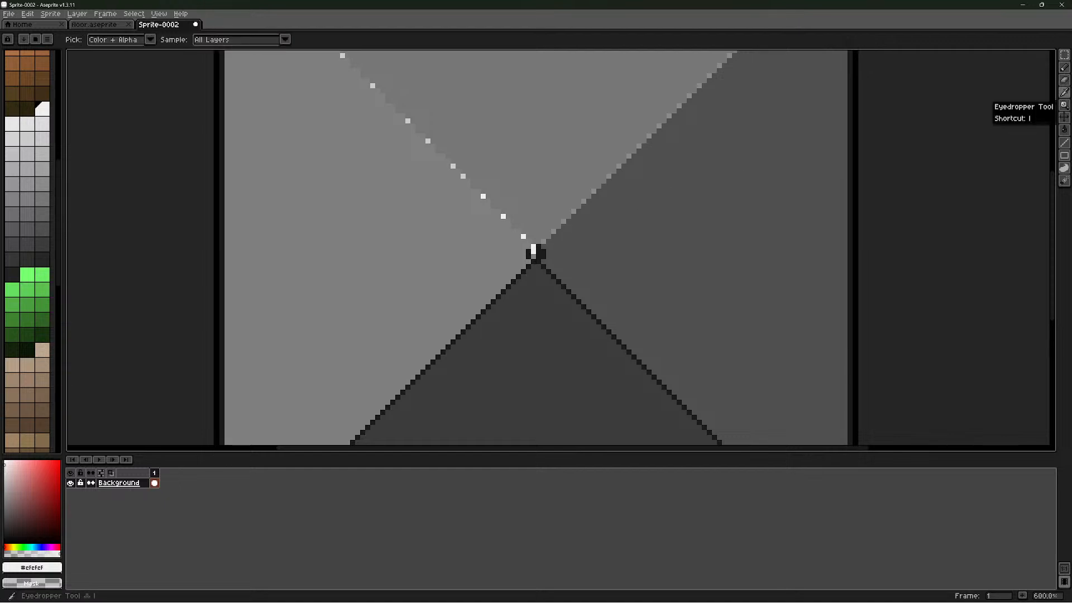
click(505, 252)
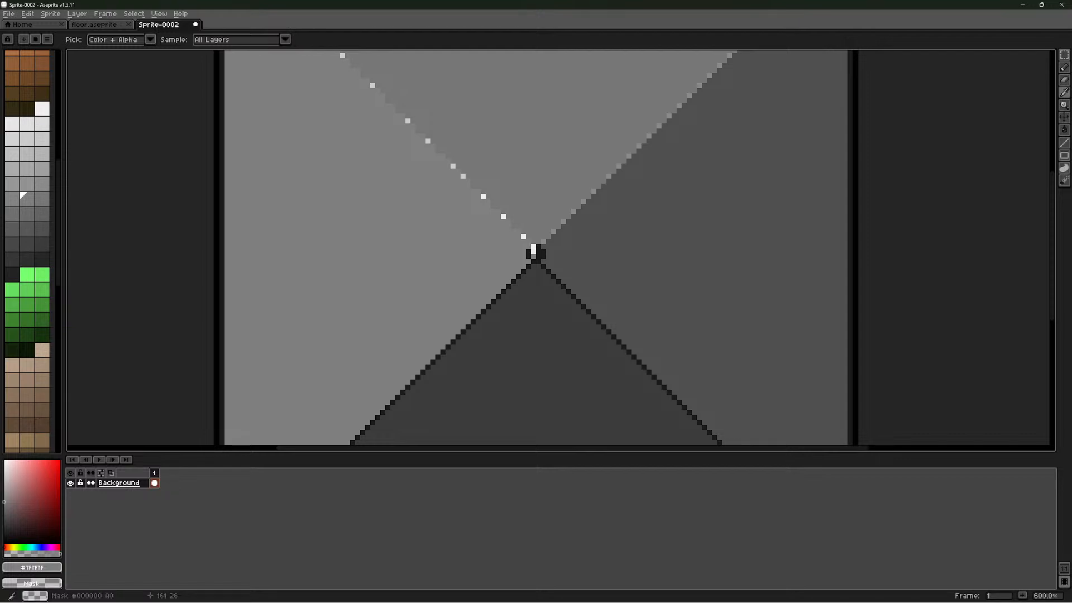
click(1064, 67)
click(528, 251)
click(528, 257)
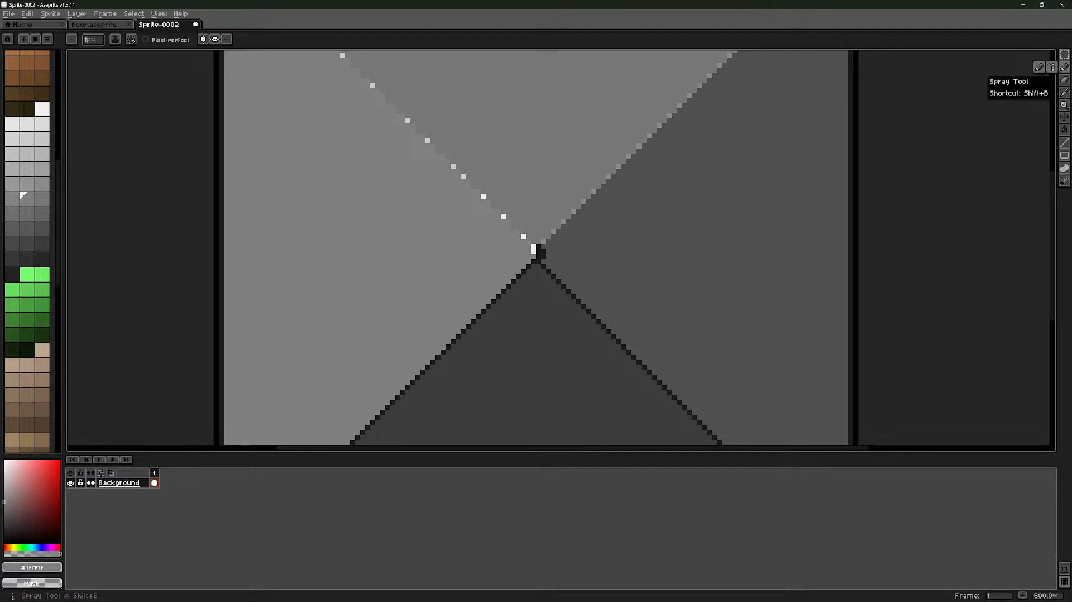
Sample the near-white #efefef from the centre highlight and try highlight pixels along the upper end of the lower-left diagonal, undoing them
click(1064, 92)
click(533, 248)
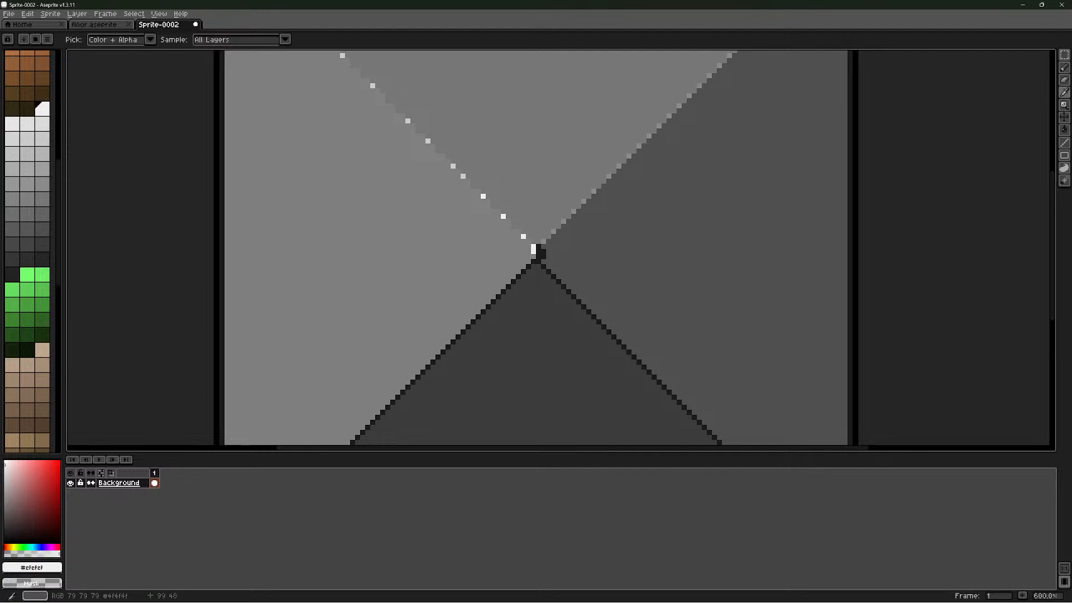
click(1064, 67)
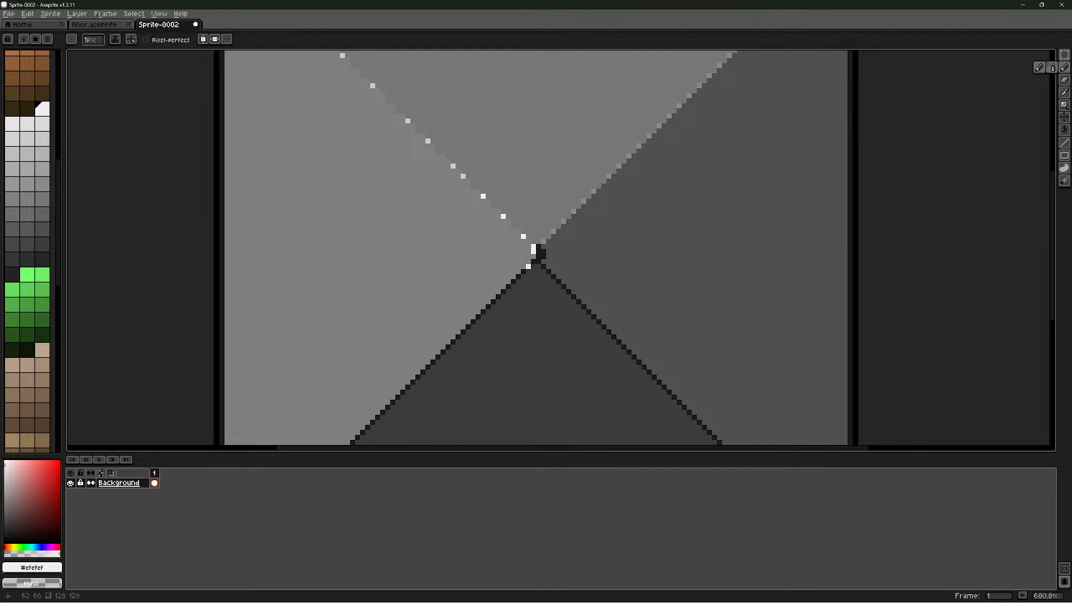
scroll(538, 266, down, 1)
scroll(537, 266, down, 1)
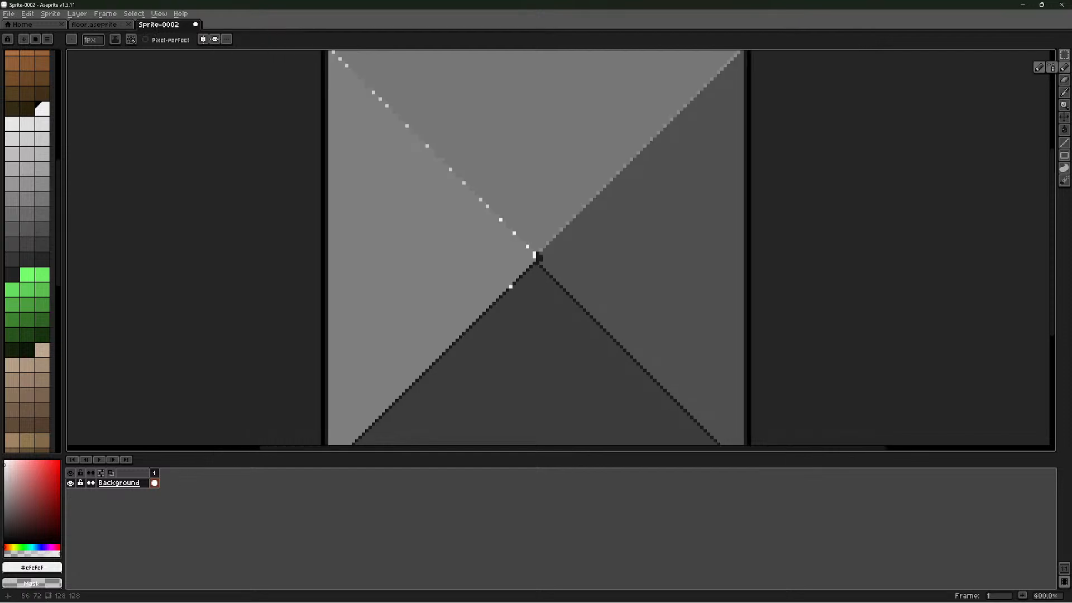
scroll(538, 266, up, 3)
scroll(544, 259, up, 2)
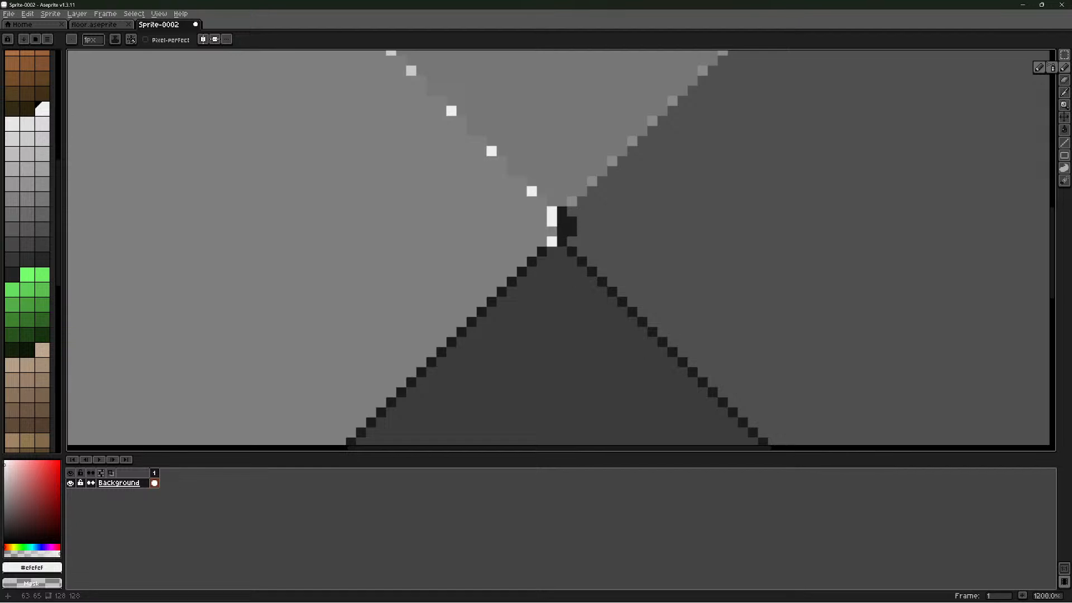
scroll(551, 248, down, 2)
scroll(550, 243, up, 1)
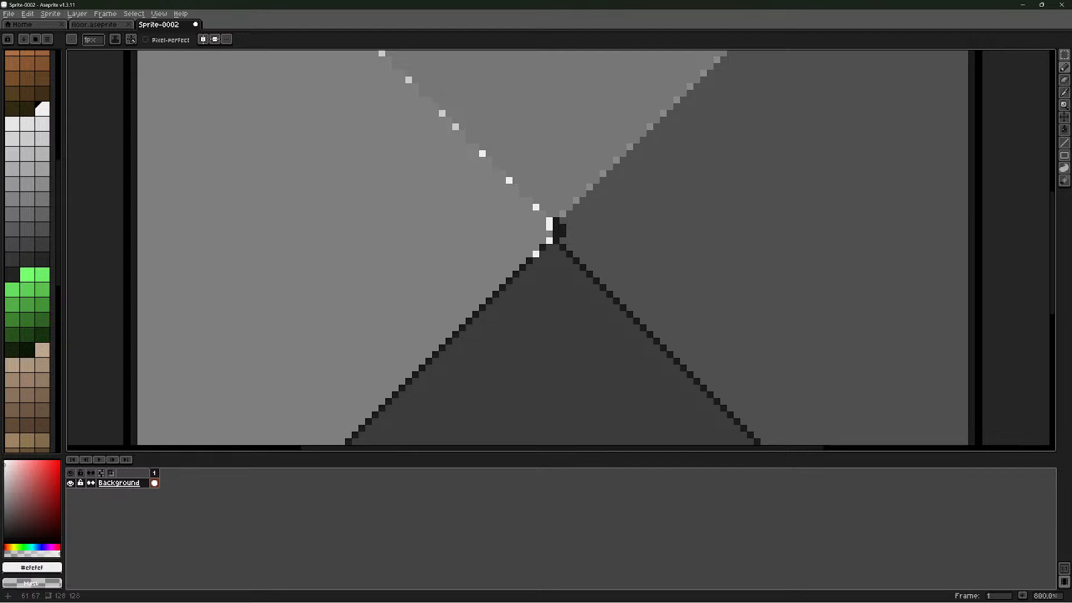
scroll(536, 254, down, 1)
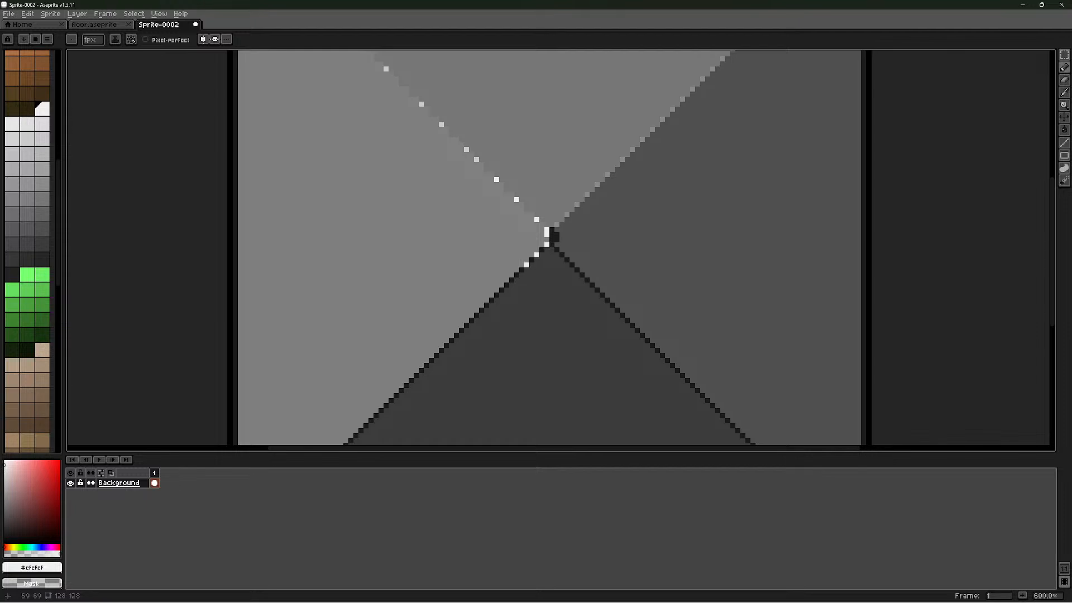
key(ctrl+z)
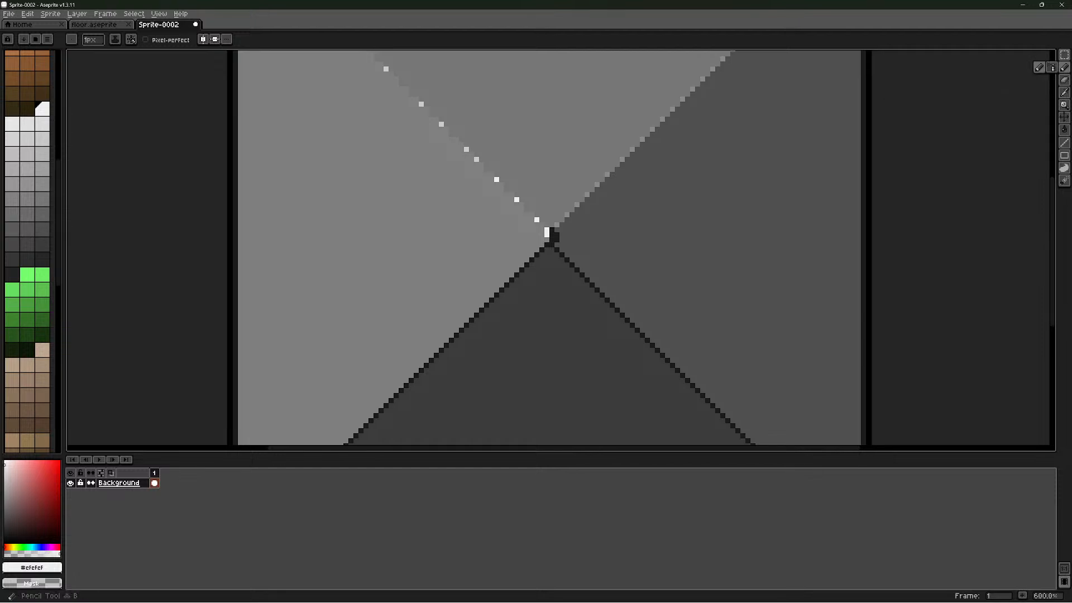
Choose a gray slightly darker than the left triangle and paint alternate pixels at the upper end of the lower-left diagonal
click(1064, 92)
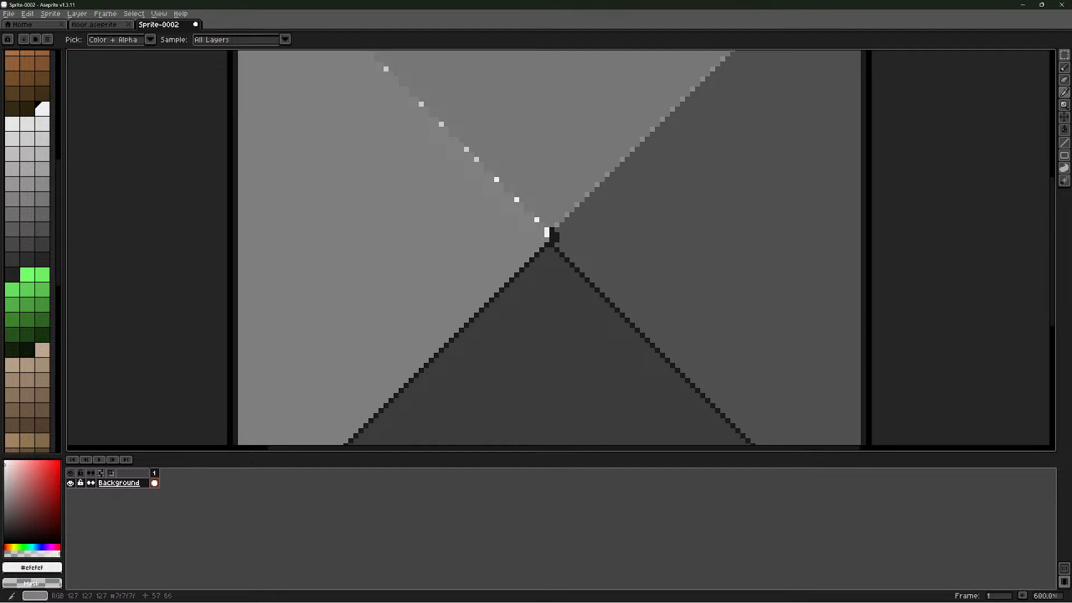
click(516, 250)
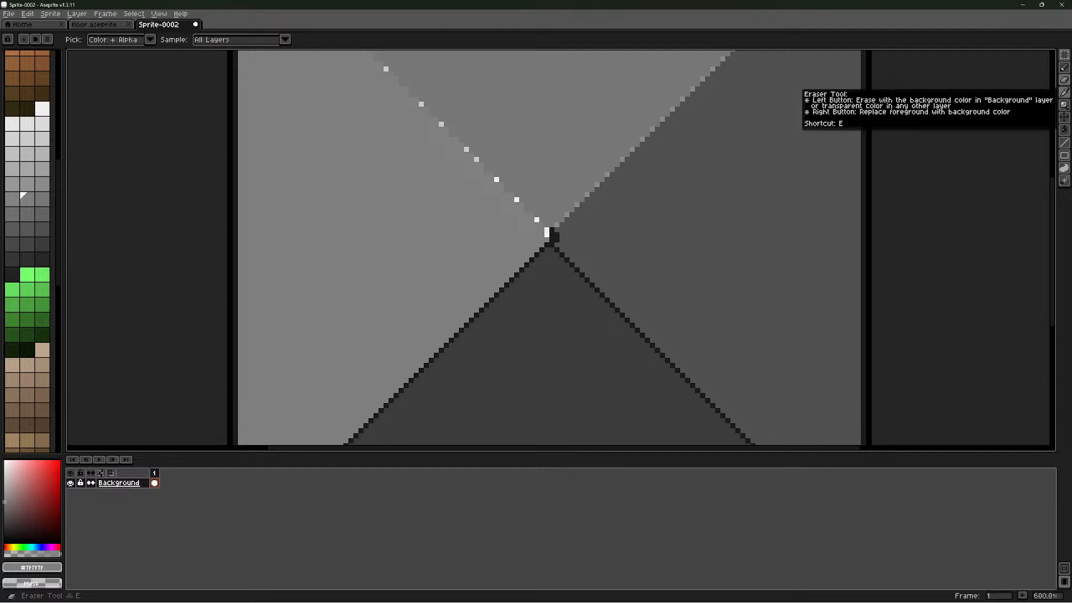
click(27, 214)
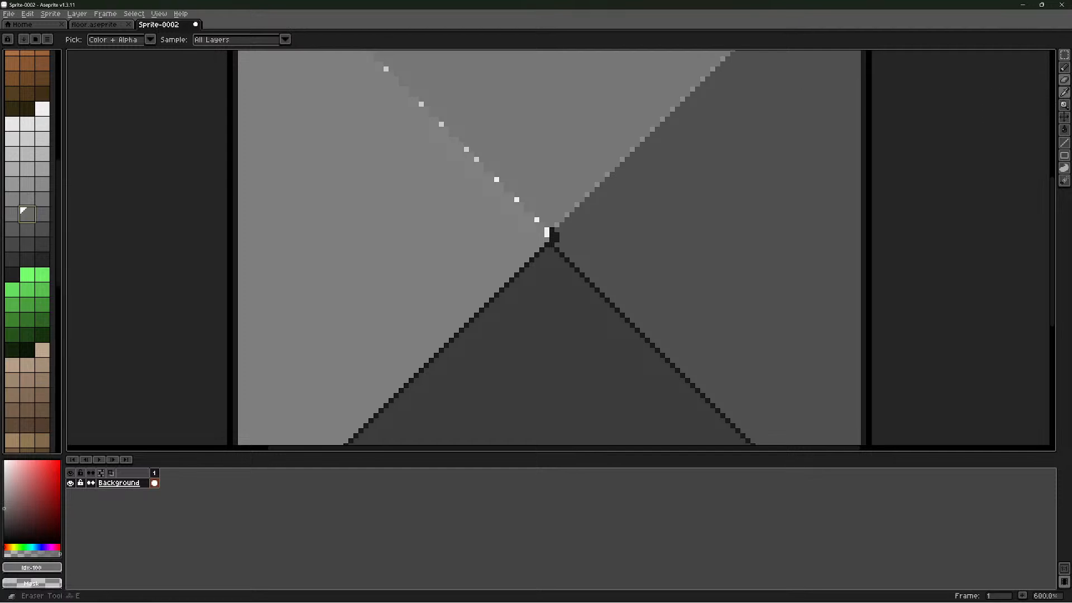
click(1064, 80)
scroll(541, 251, up, 1)
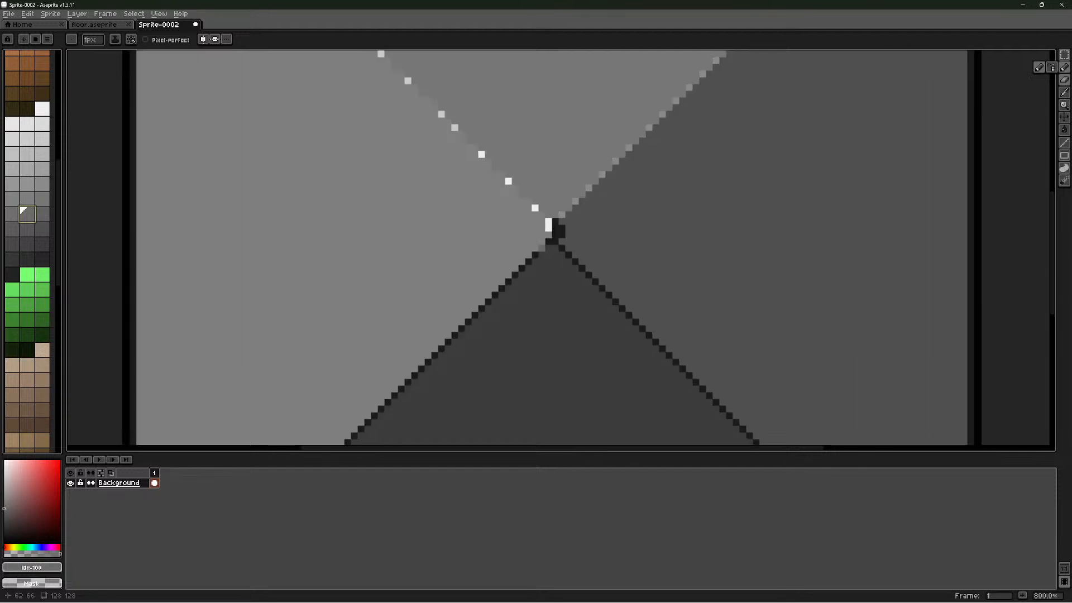
click(542, 248)
click(528, 261)
click(515, 274)
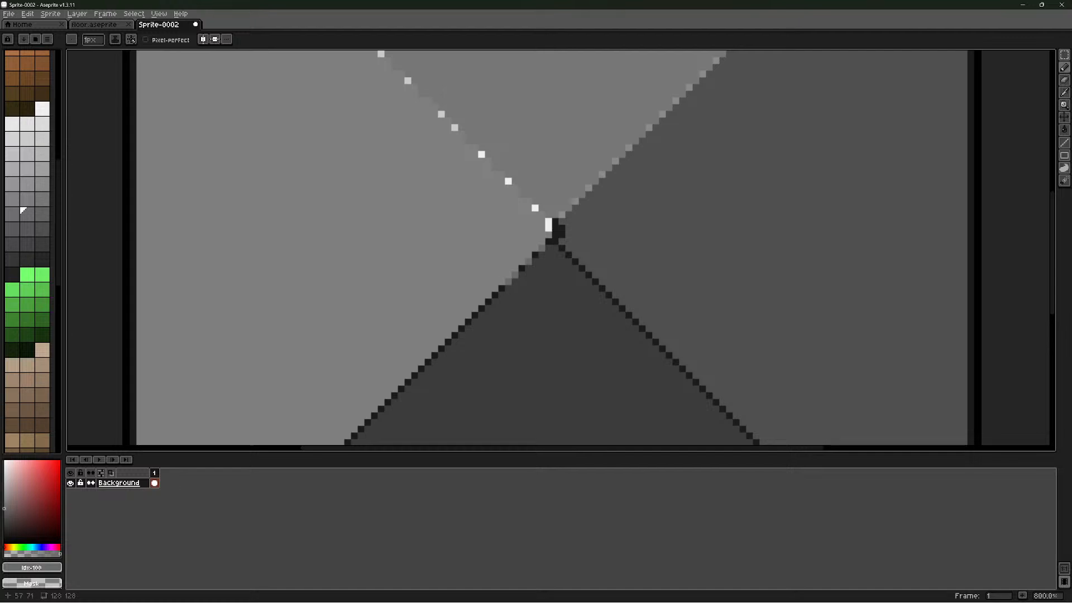
Continue the alternating gray pixels down the middle stretch of the lower-left diagonal, undoing misplaced marks
scroll(505, 285, down, 3)
scroll(461, 337, up, 1)
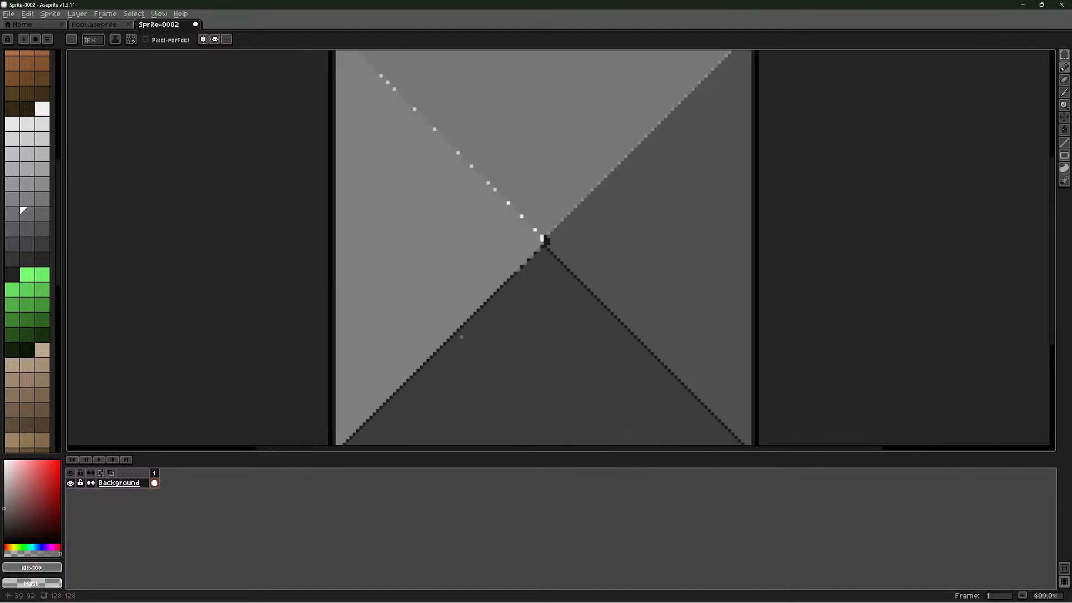
scroll(462, 336, up, 1)
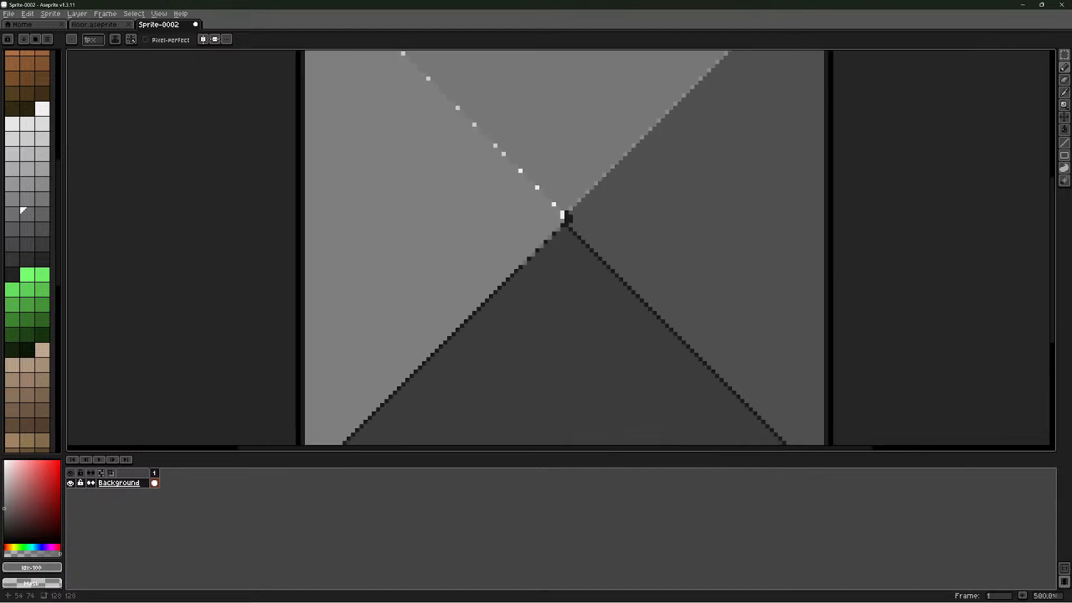
key(ctrl+z)
key(ctrl+z)
scroll(451, 329, down, 3)
scroll(431, 363, up, 1)
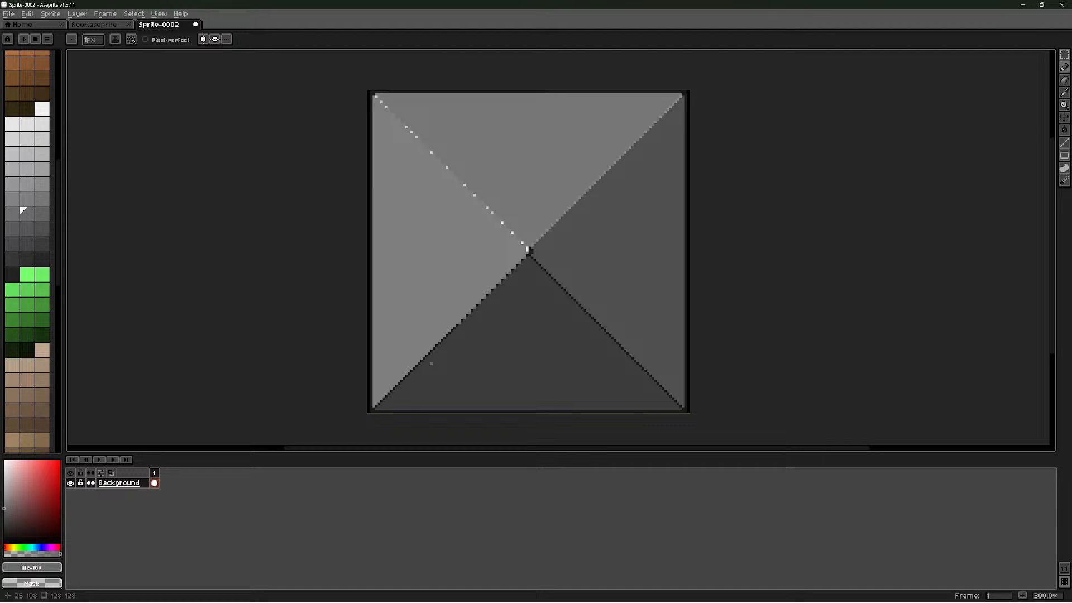
scroll(432, 363, up, 3)
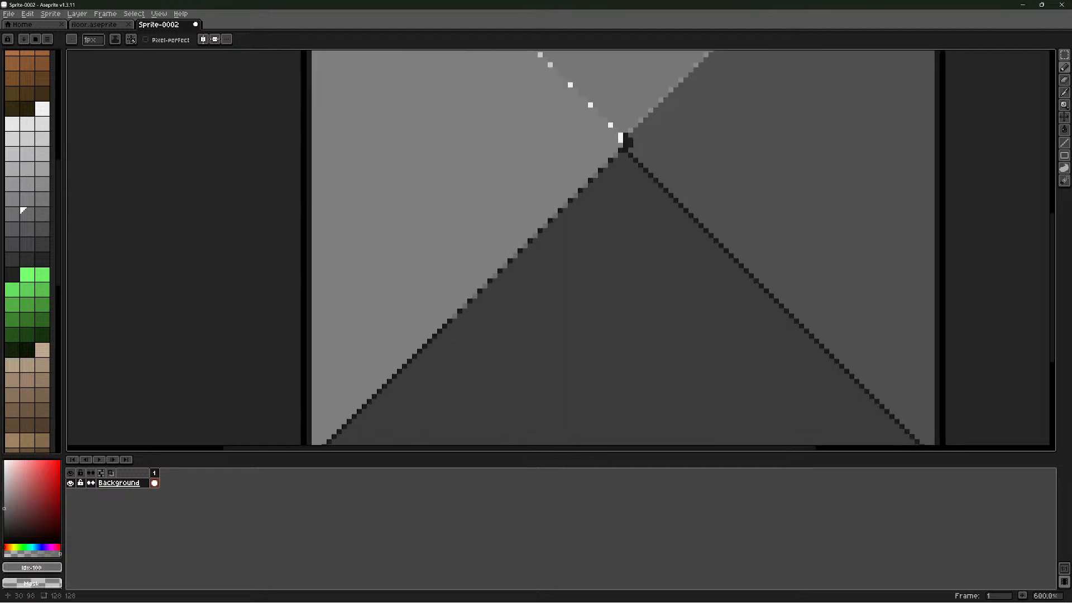
Undo the stray gray mark and extend the alternating gray pixels along the diagonal to the tile's lower-left corner
key(ctrl)
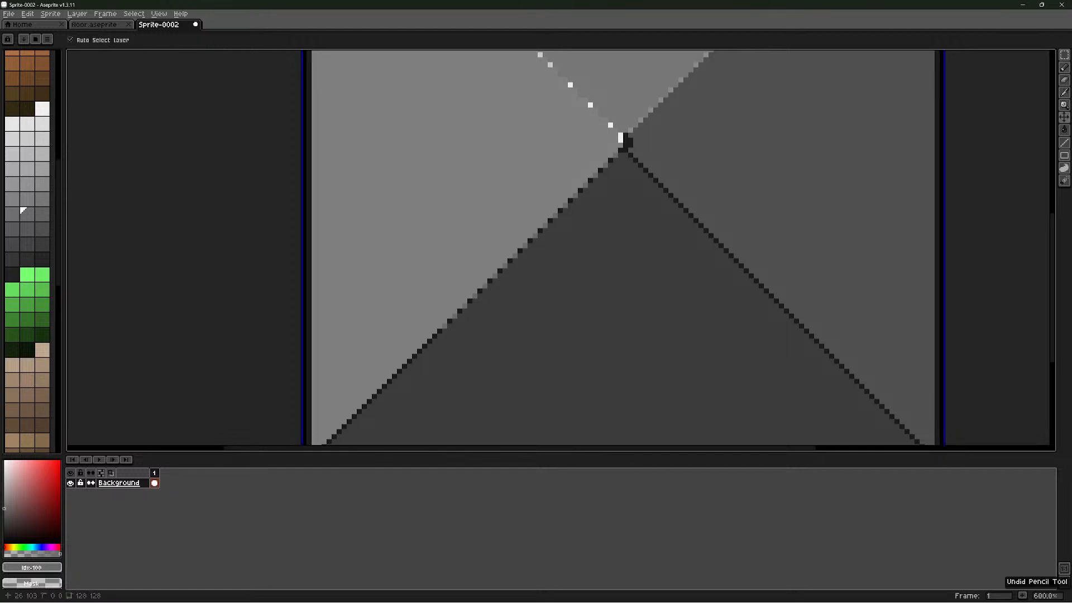
key(ctrl)
key(ctrl)
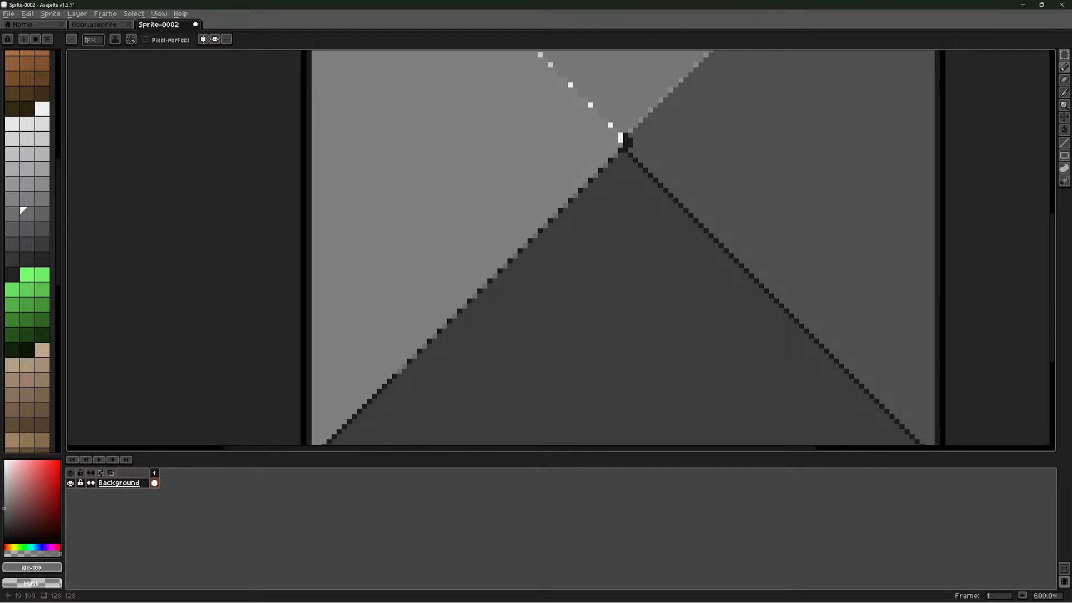
scroll(393, 382, down, 3)
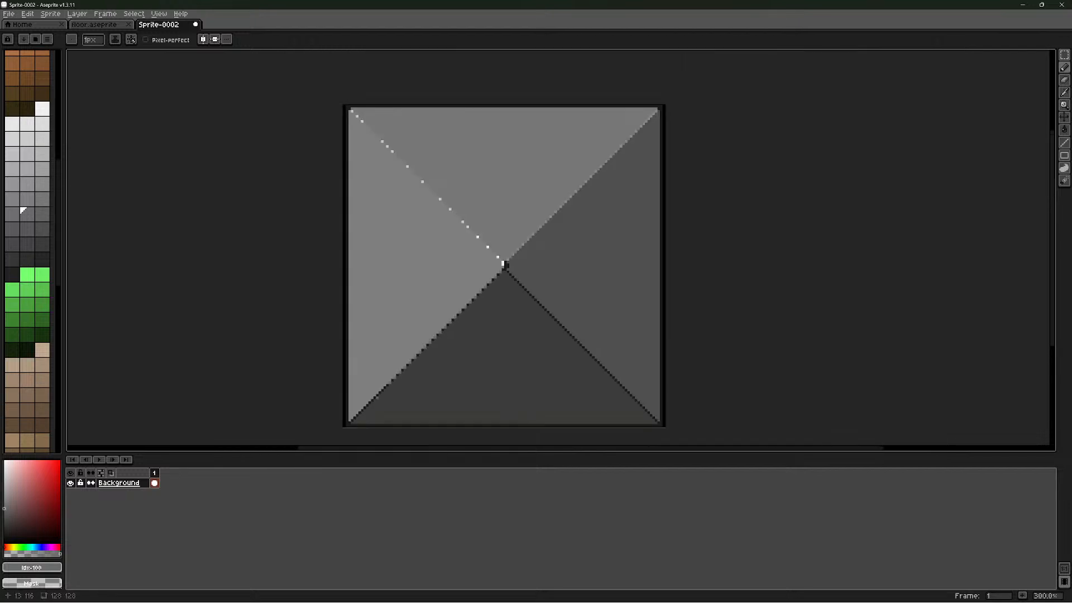
scroll(380, 388, up, 4)
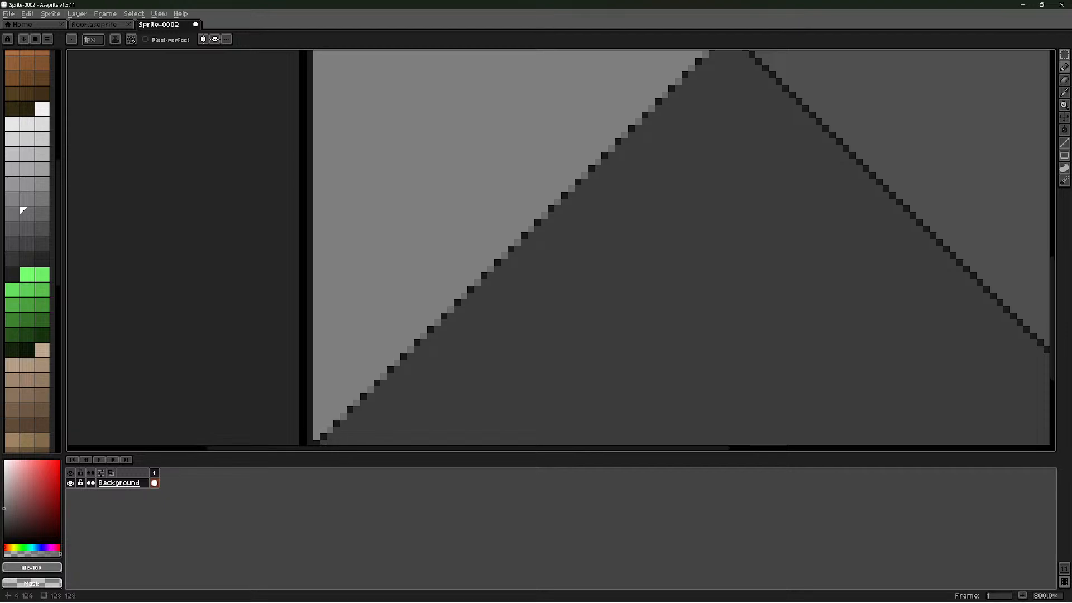
scroll(330, 427, down, 4)
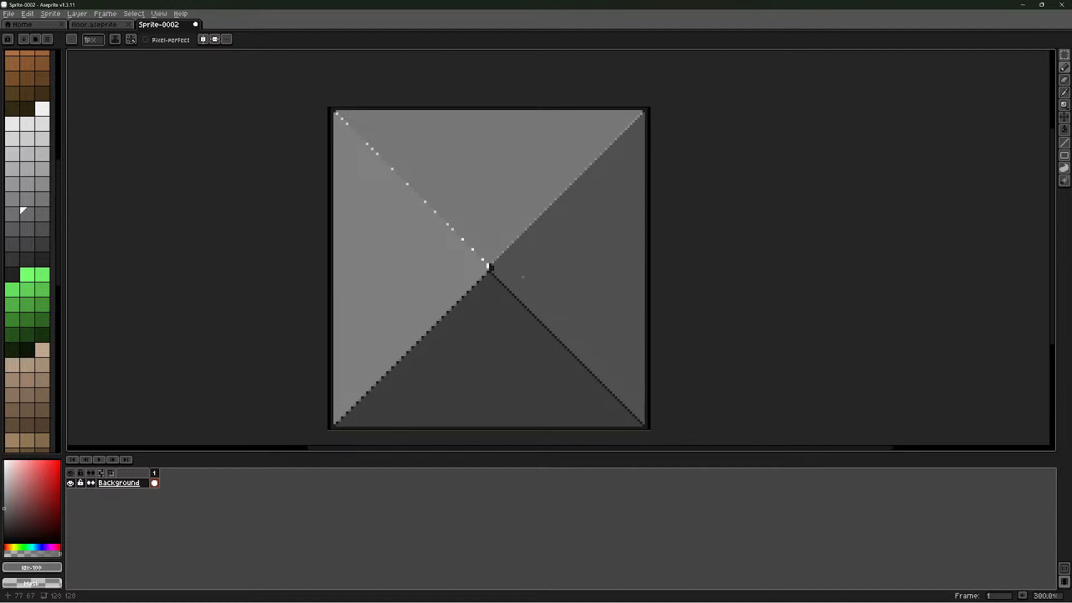
Sample the near-white #efefef from the centre highlight and paint one more highlight pixel over the top of the dark centre
scroll(492, 262, up, 3)
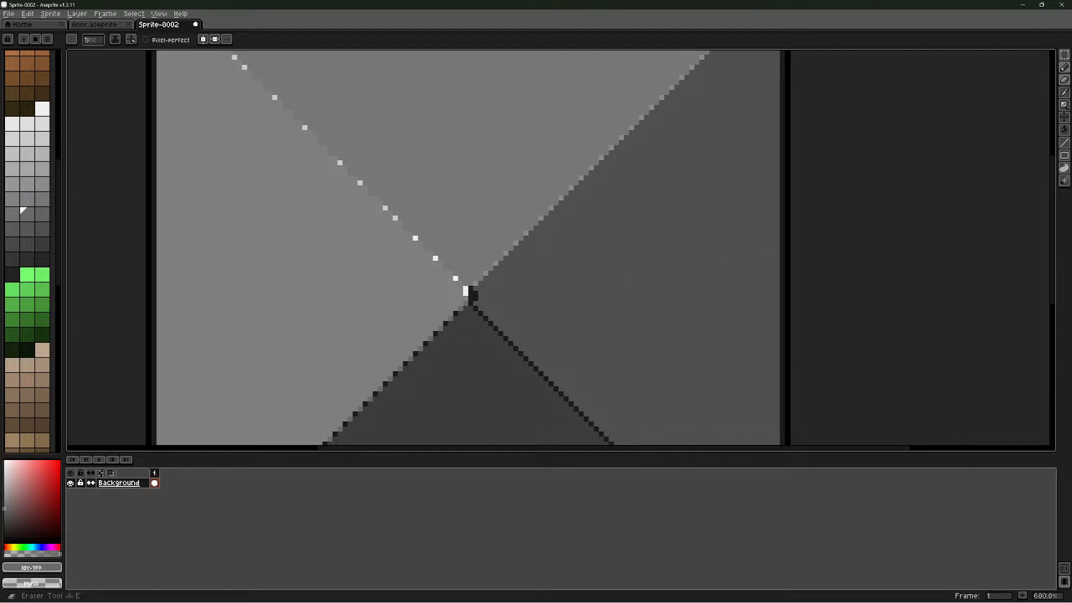
click(1064, 92)
click(465, 290)
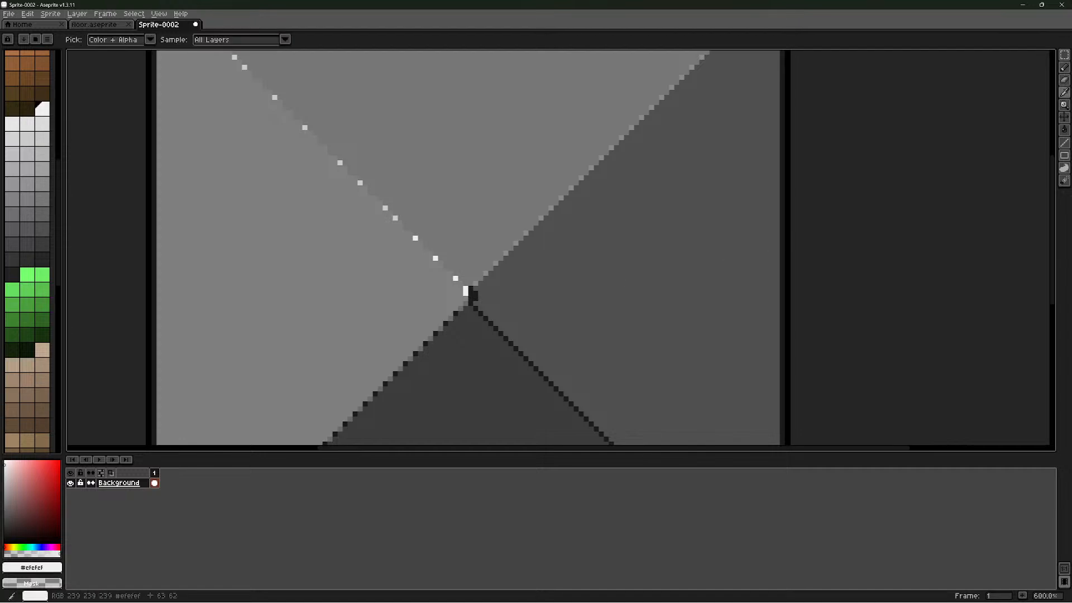
click(1064, 68)
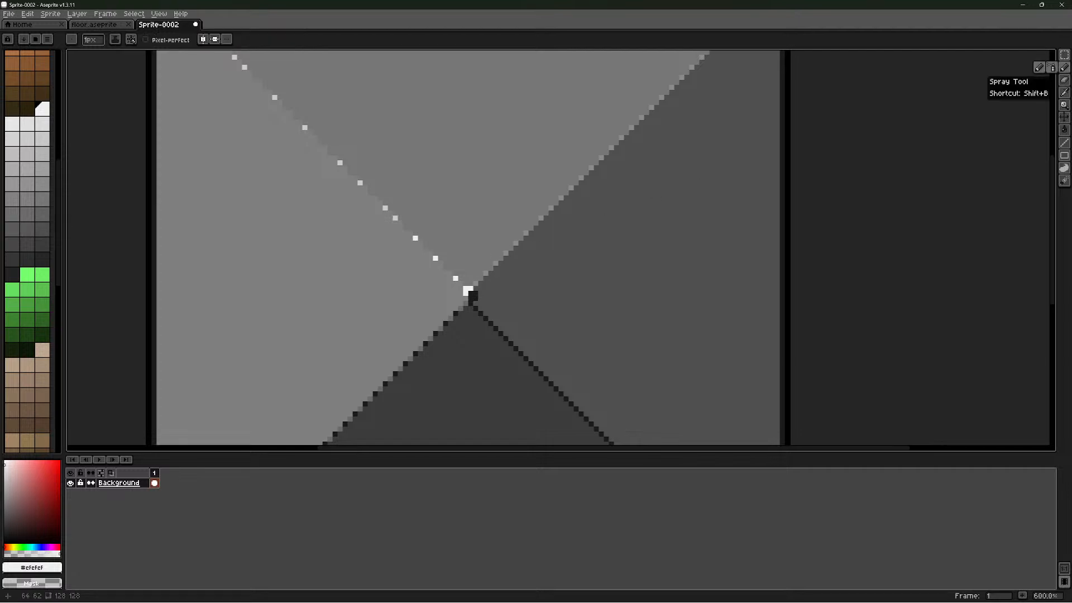
click(470, 290)
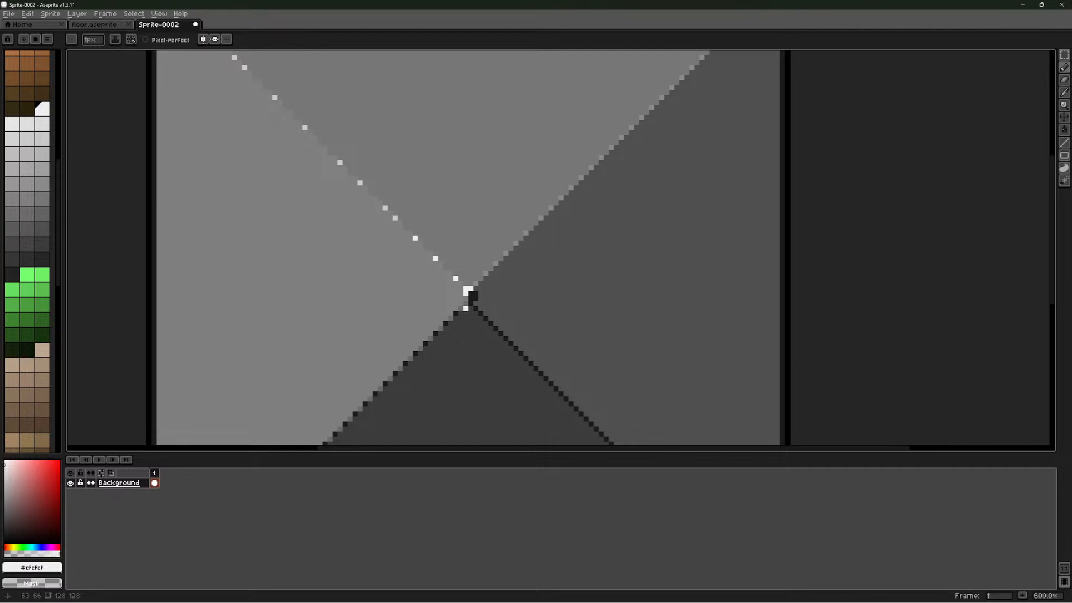
Try a near-white highlight pixel on the lower-left diagonal just below the centre and undo it
scroll(472, 299, down, 3)
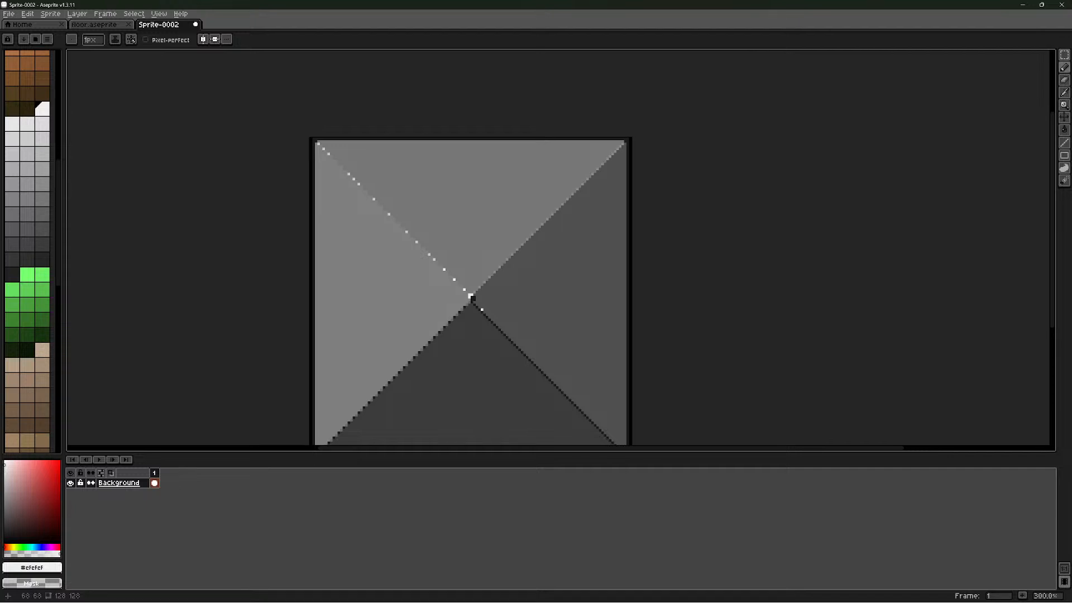
scroll(472, 299, up, 4)
scroll(483, 299, down, 6)
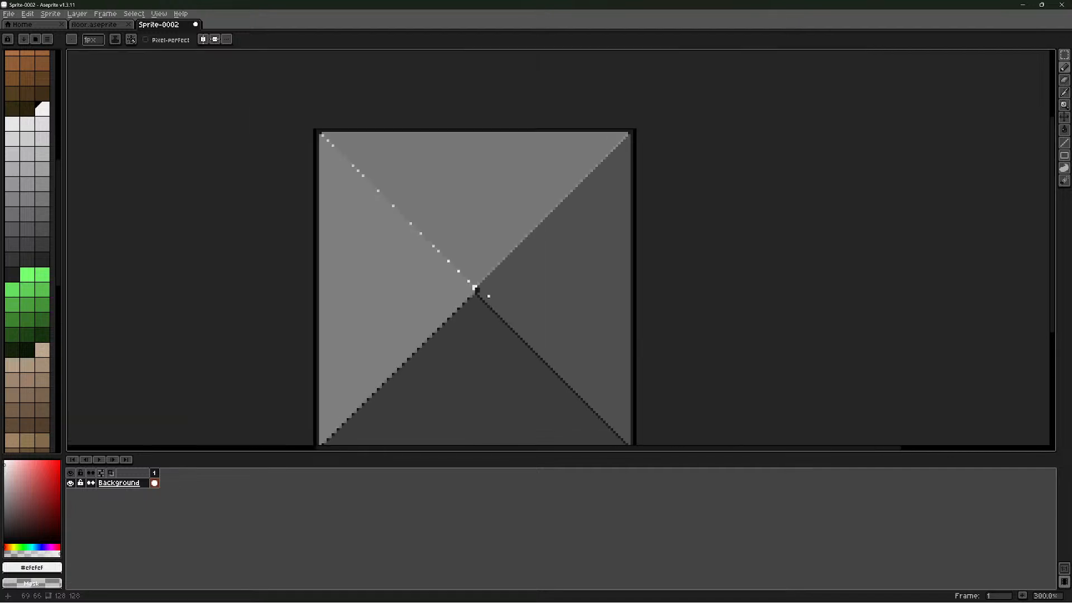
scroll(484, 347, up, 5)
scroll(464, 303, down, 2)
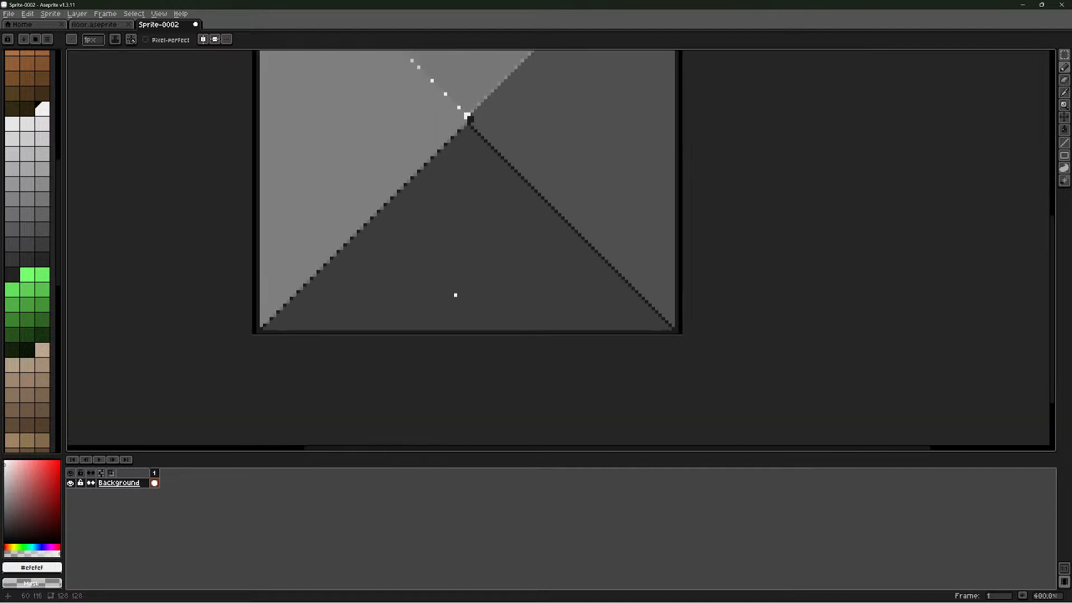
scroll(464, 73, up, 3)
scroll(458, 167, down, 2)
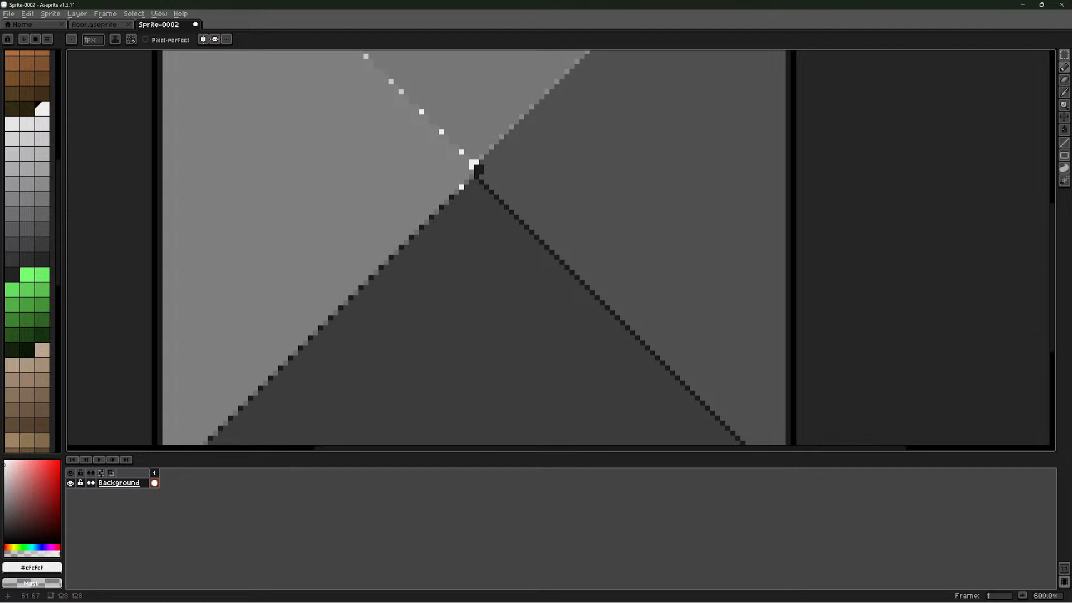
click(461, 187)
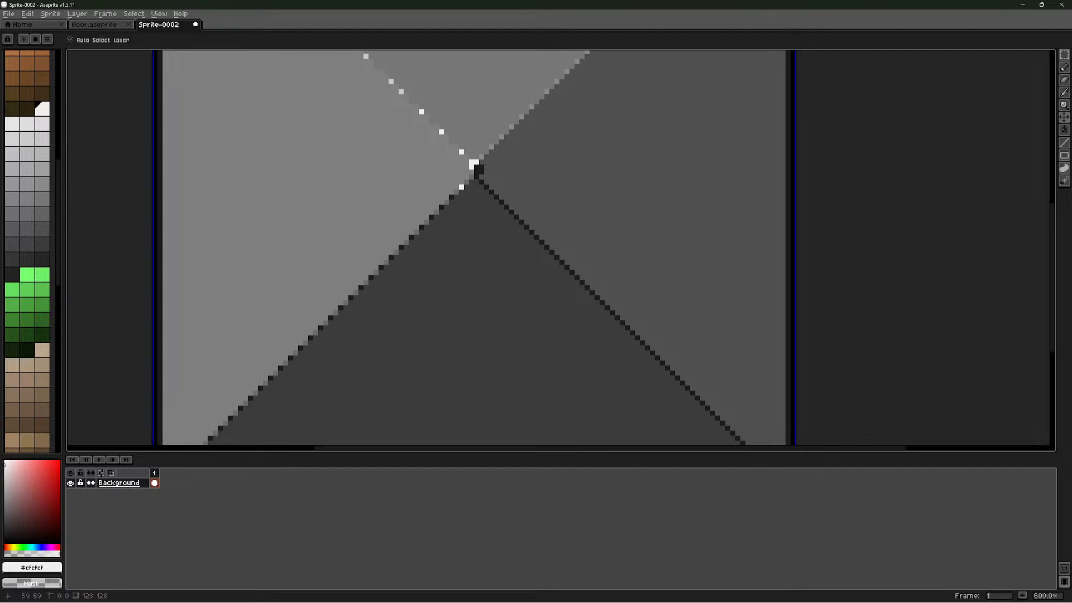
Pick the dark gray #3b3b3b from the palette and paint over the near-black pixels along the lower-left diagonal, starting from the centre
key(e)
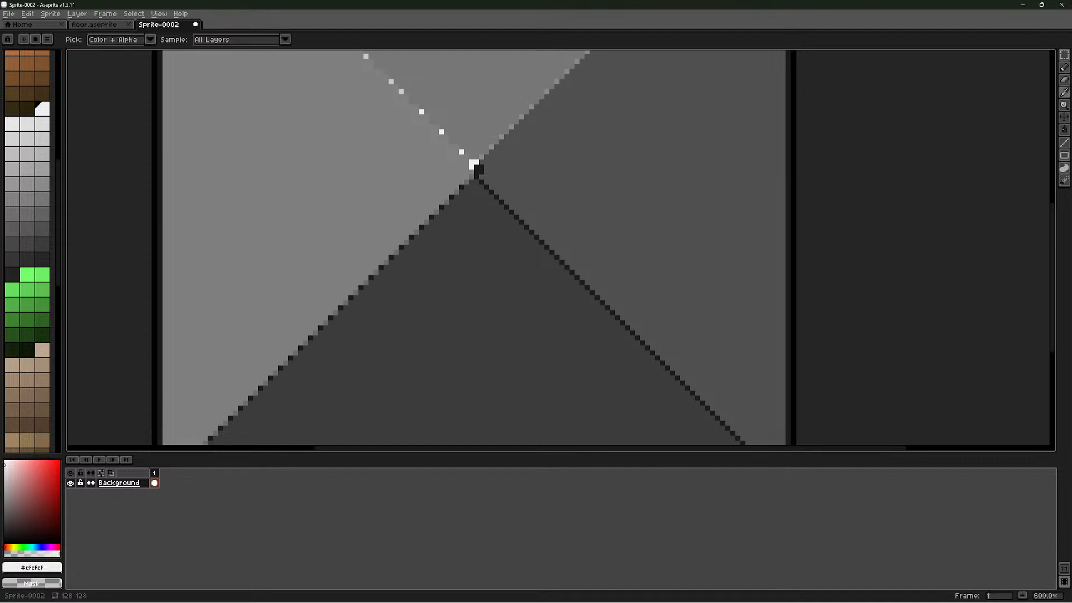
click(38, 240)
key(b)
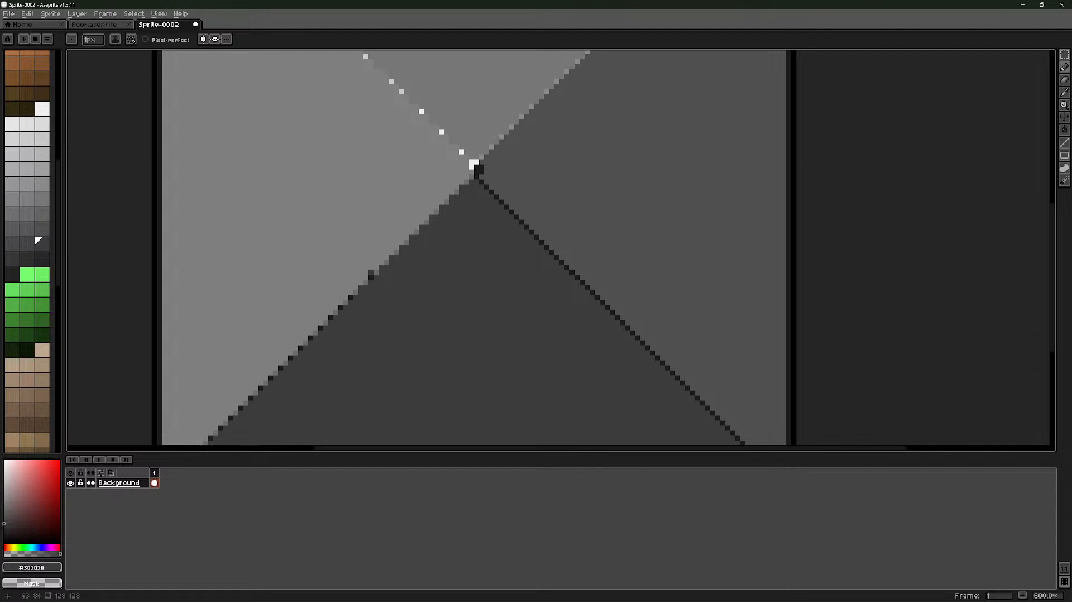
click(370, 278)
scroll(215, 429, down, 6)
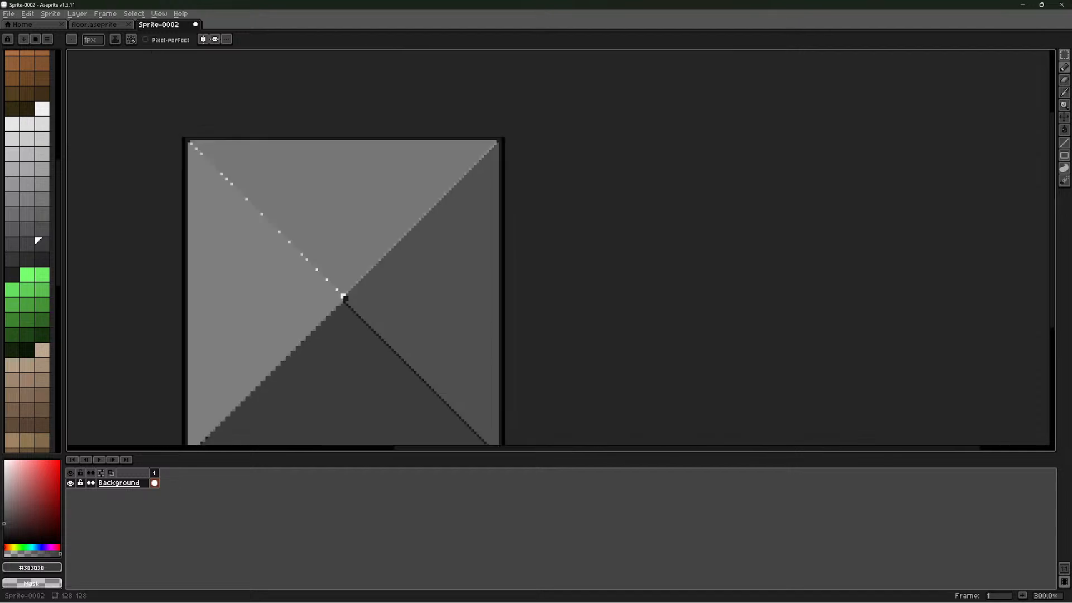
Paint over the remaining near-black pixels at the outer end of the lower-left diagonal with the same dark gray, down to the tile's corner
scroll(193, 436, up, 3)
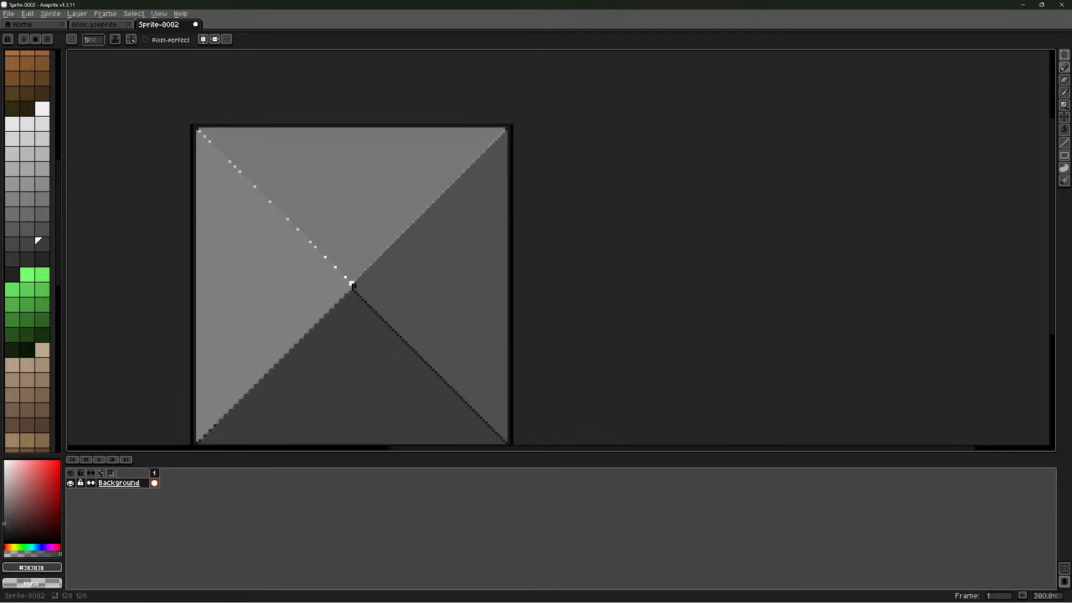
scroll(194, 427, down, 2)
scroll(195, 430, up, 5)
scroll(208, 432, down, 3)
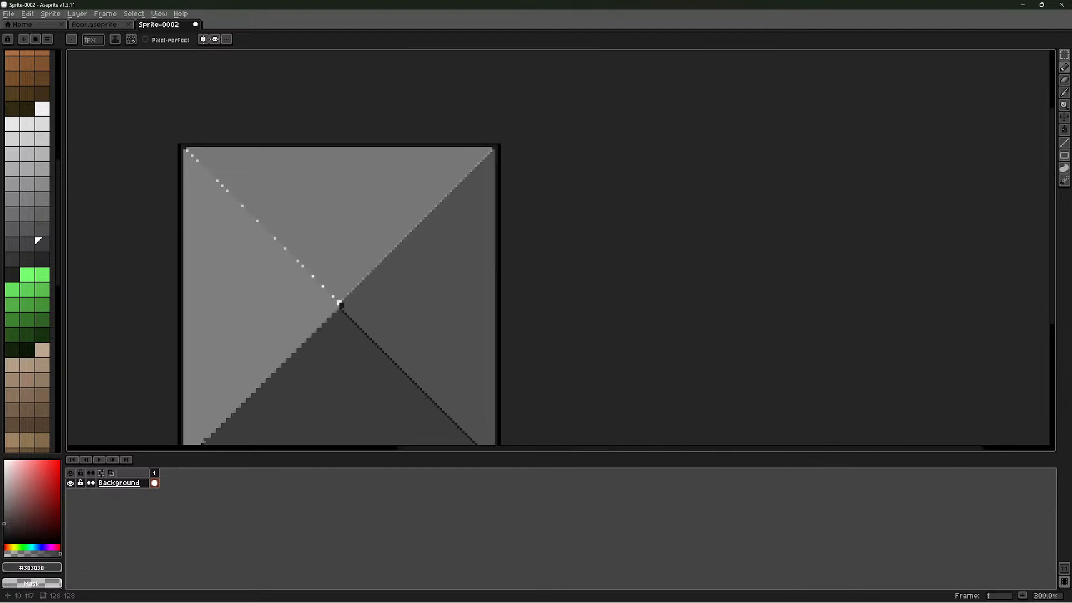
scroll(205, 434, up, 2)
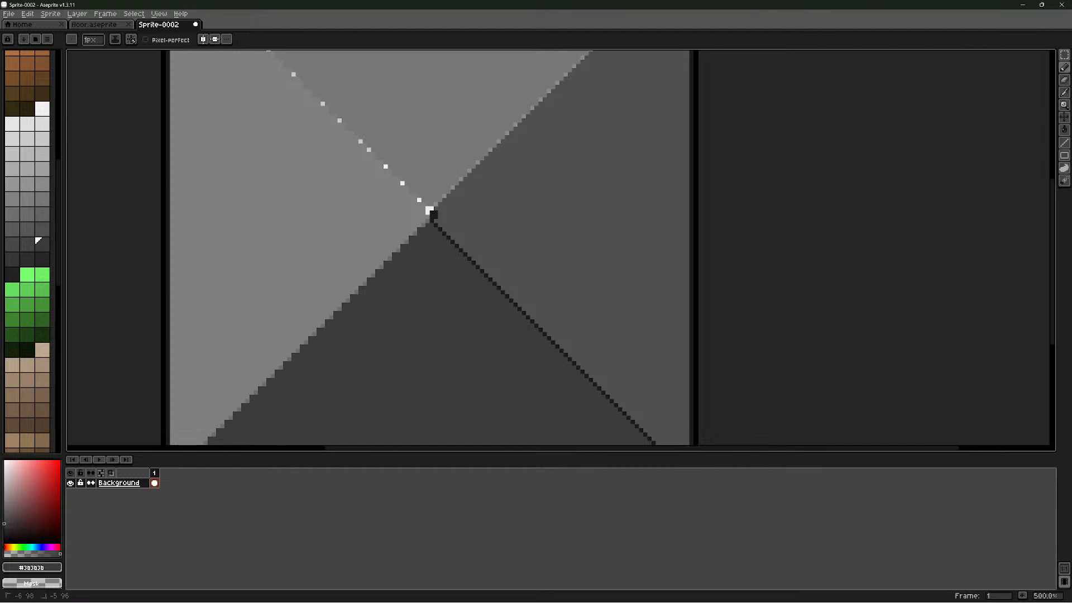
scroll(170, 423, down, 2)
scroll(170, 422, up, 1)
scroll(173, 423, up, 5)
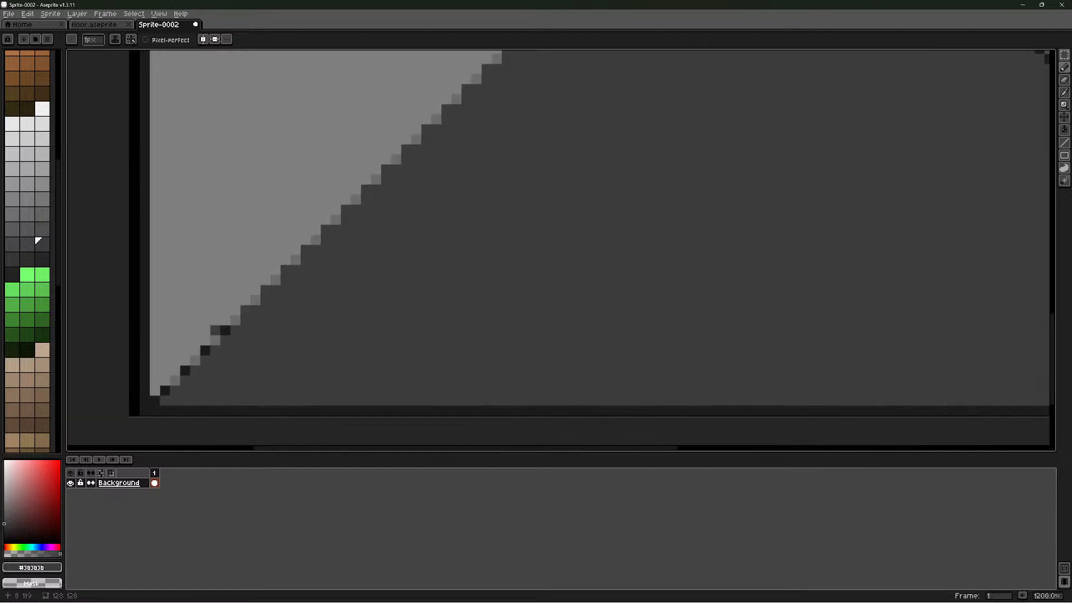
click(184, 370)
click(165, 390)
click(155, 401)
scroll(223, 378, down, 5)
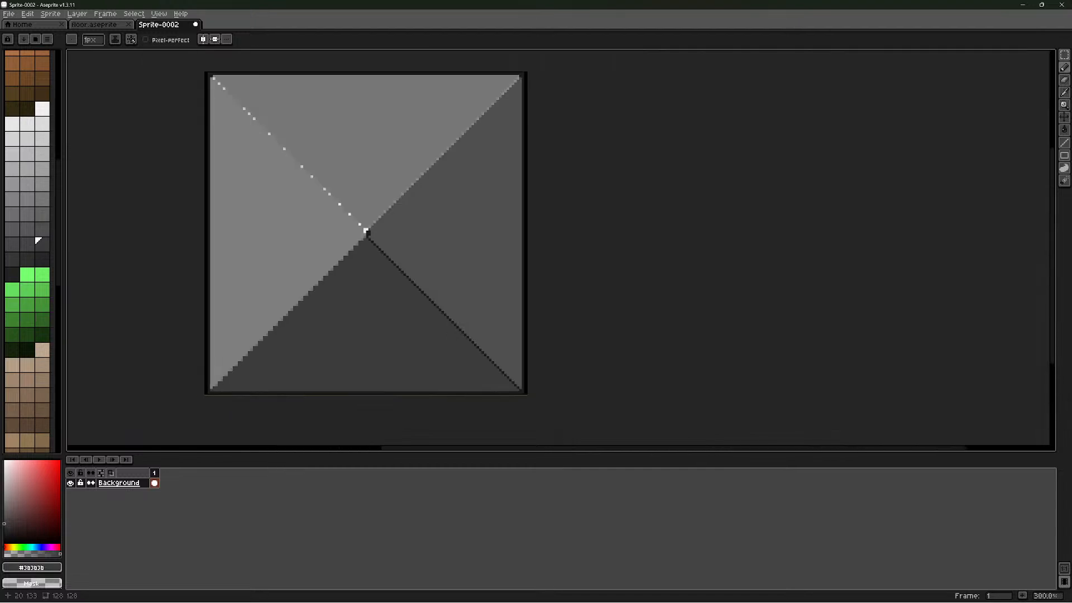
Examine the whole pyramid tile and its centre, comparing the softened lower-left edge with the solid dark lower-right diagonal
scroll(447, 186, up, 1)
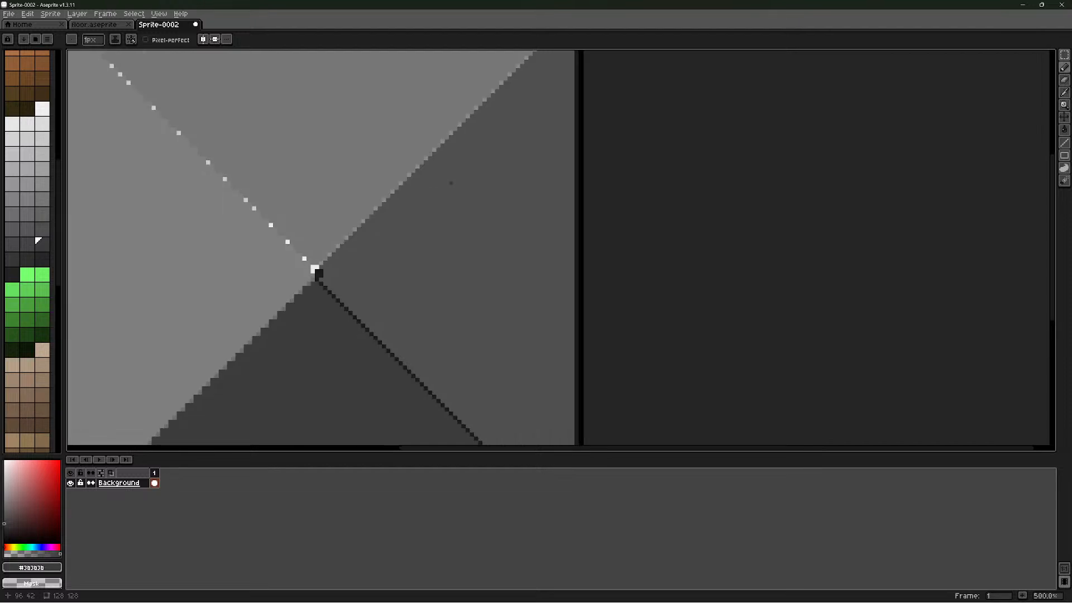
scroll(449, 184, down, 1)
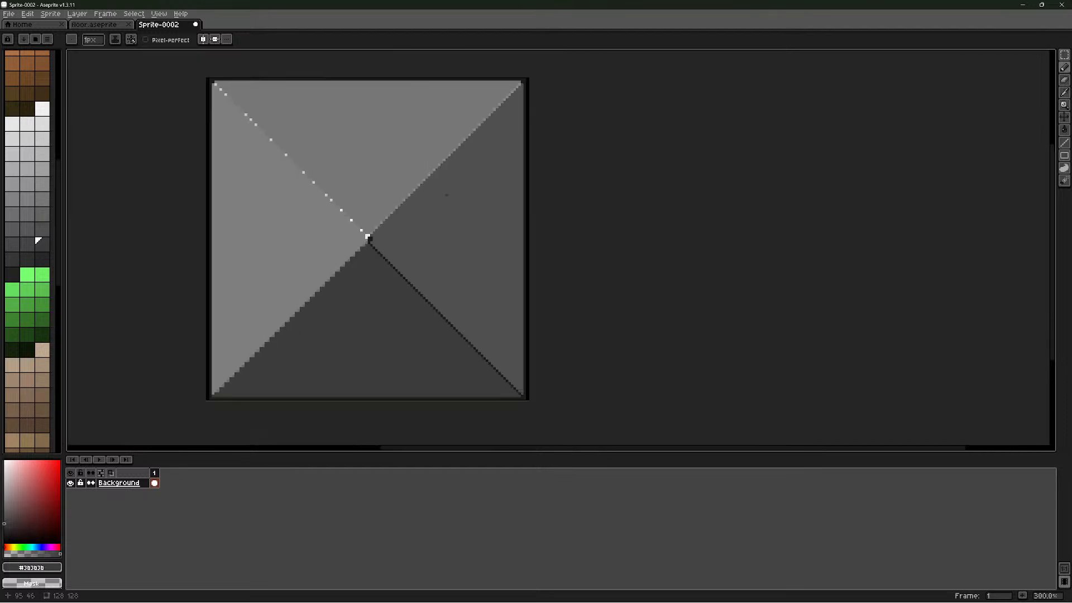
scroll(446, 195, up, 2)
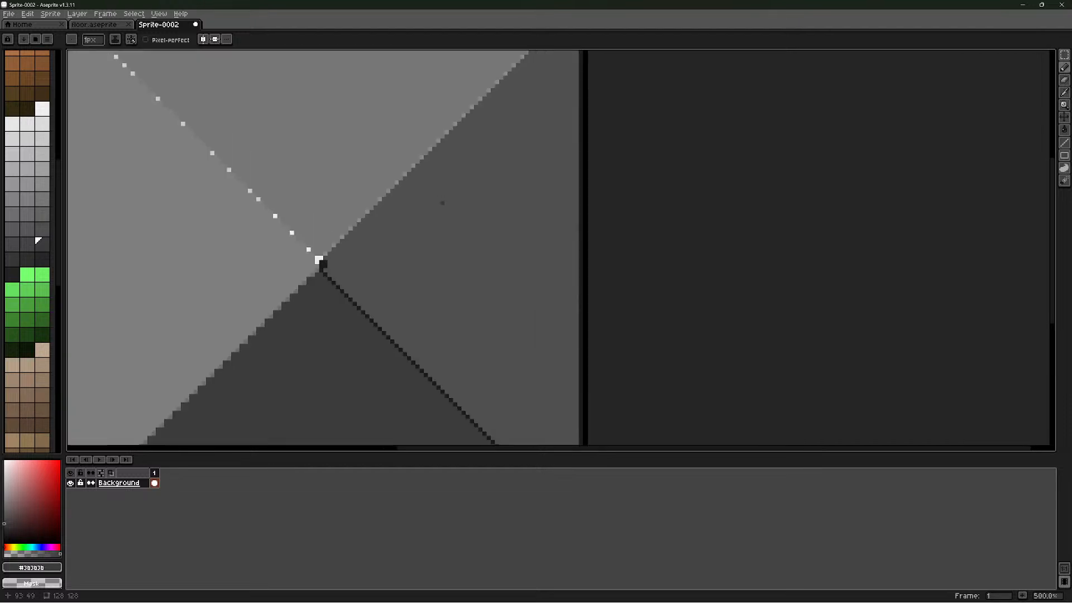
scroll(442, 203, down, 4)
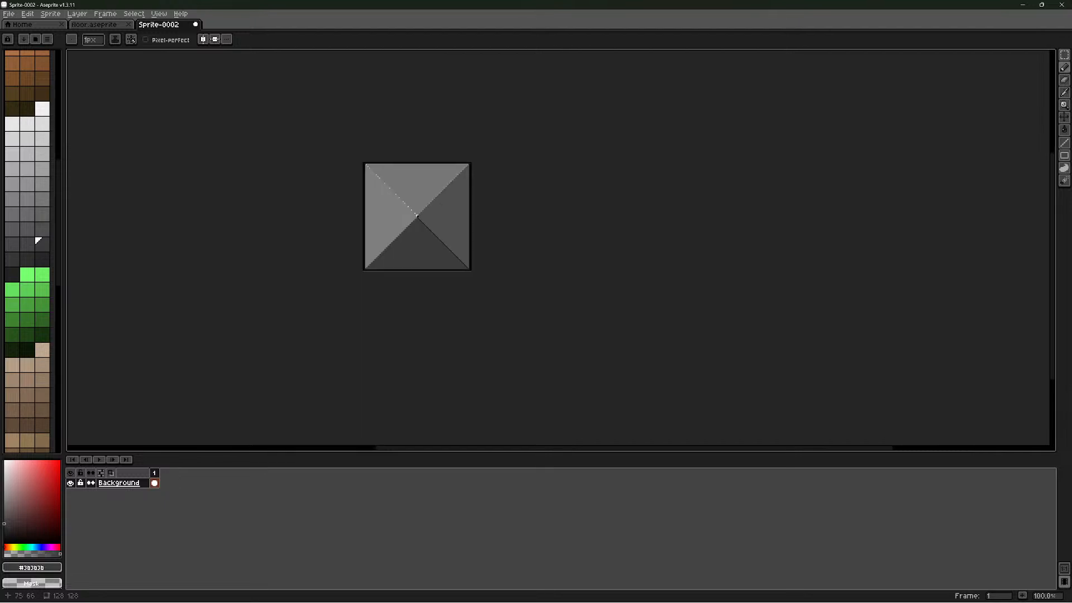
scroll(417, 215, up, 6)
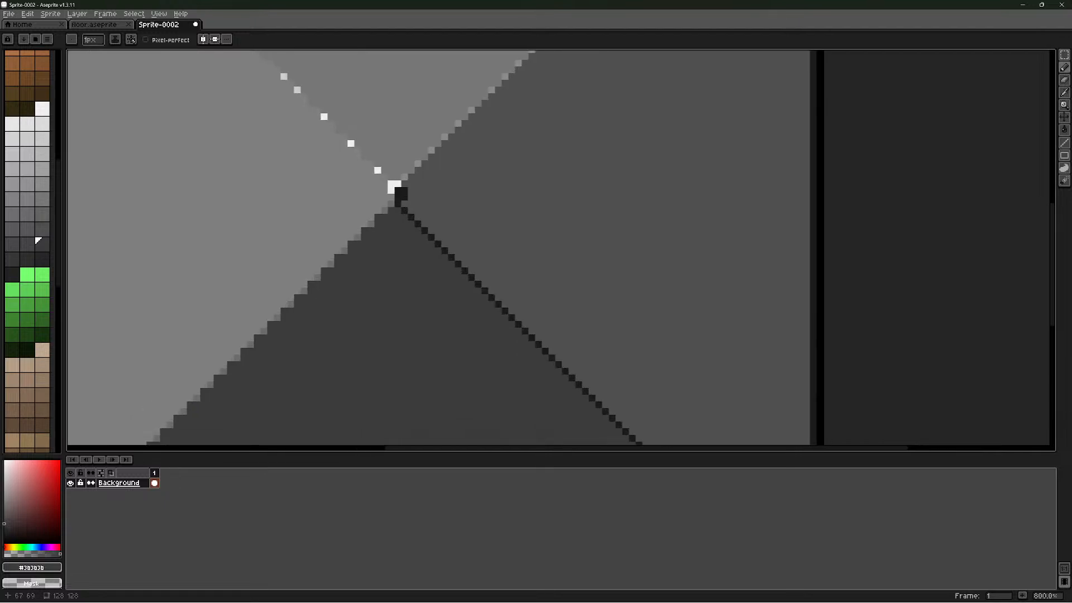
scroll(417, 223, down, 2)
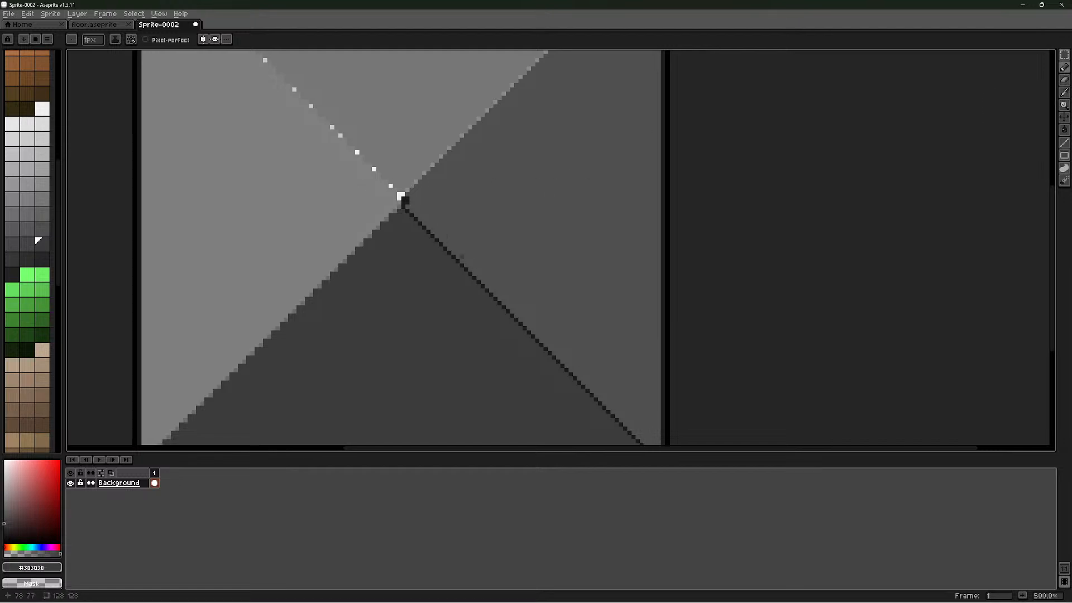
scroll(595, 294, down, 2)
scroll(495, 229, up, 6)
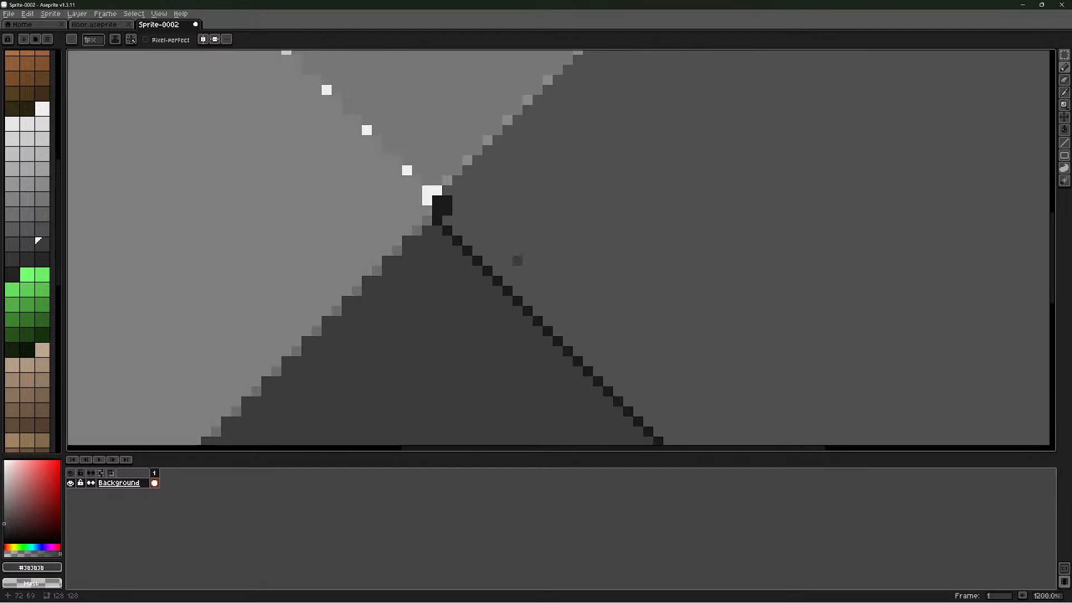
Sample the gray of the pyramid's right face and paint over every other near-black pixel on the lower-right diagonal just below the centre
click(1064, 68)
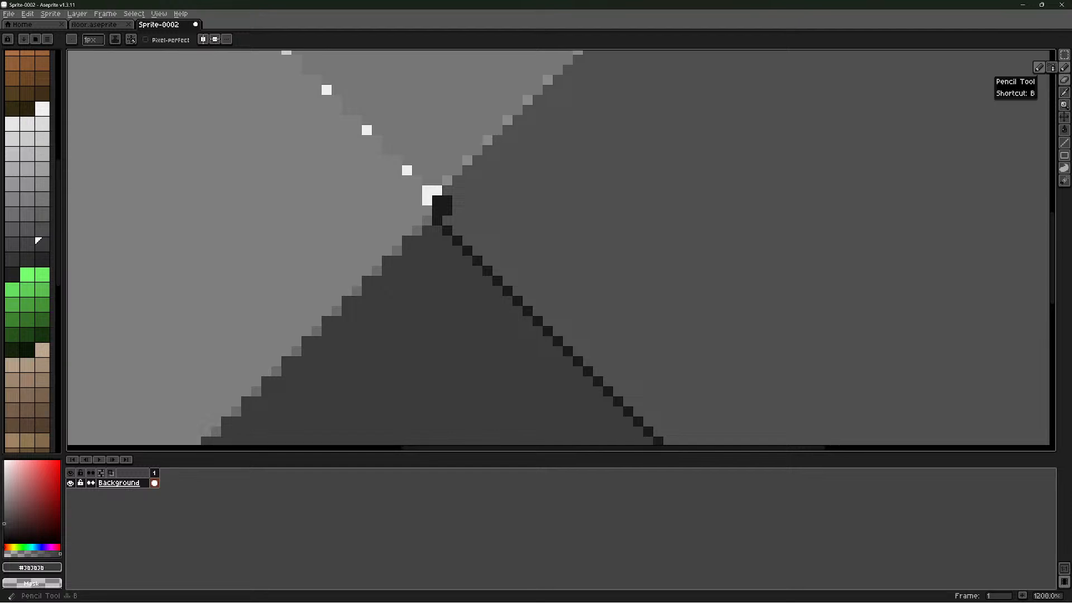
click(1039, 68)
scroll(455, 204, down, 4)
scroll(673, 226, up, 5)
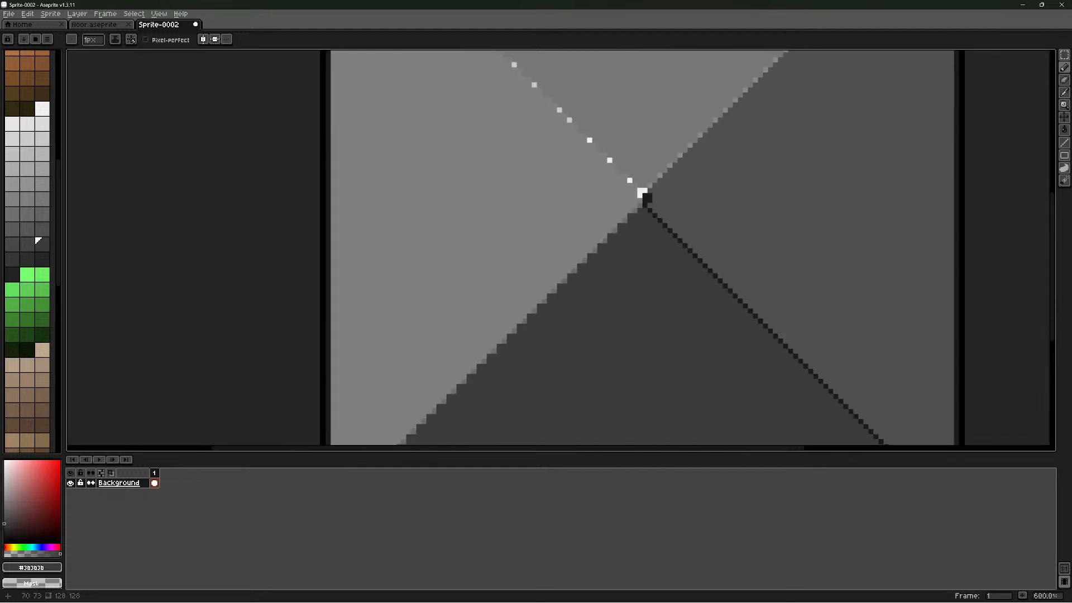
click(606, 172)
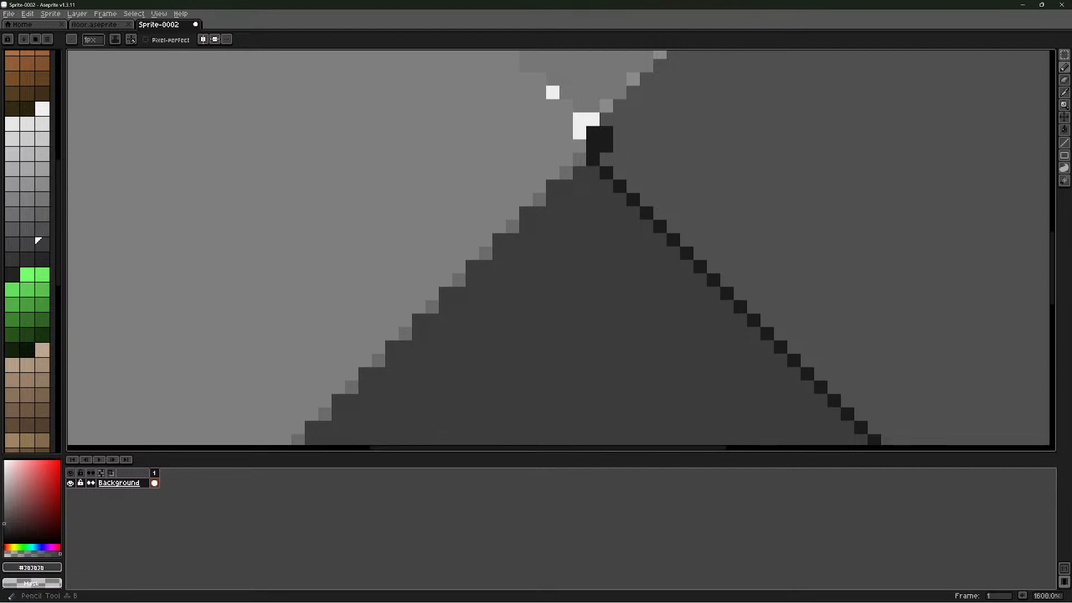
click(1065, 92)
click(971, 129)
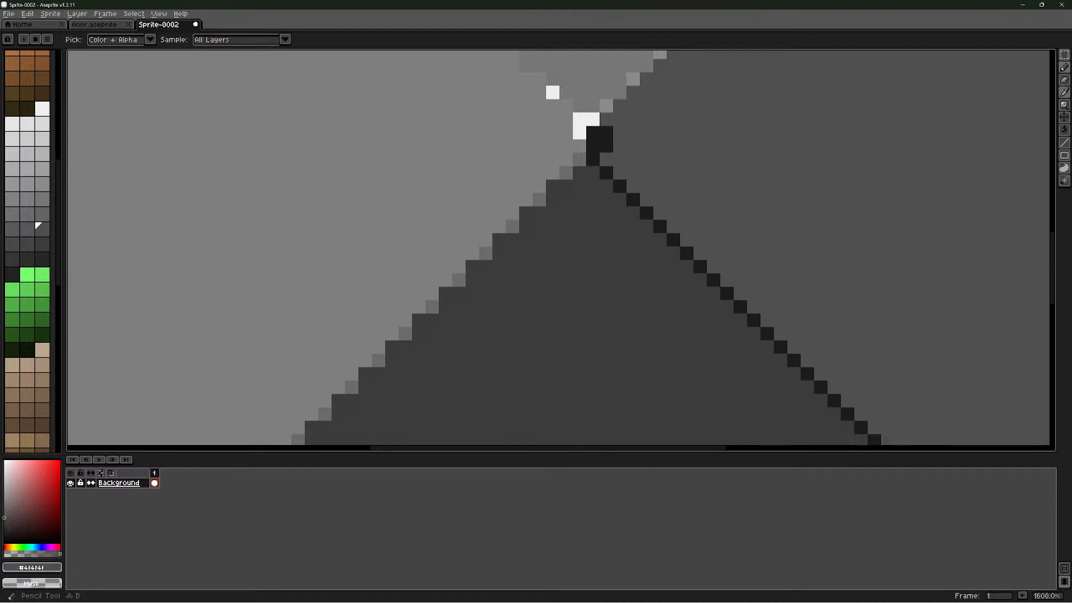
click(1064, 68)
click(619, 186)
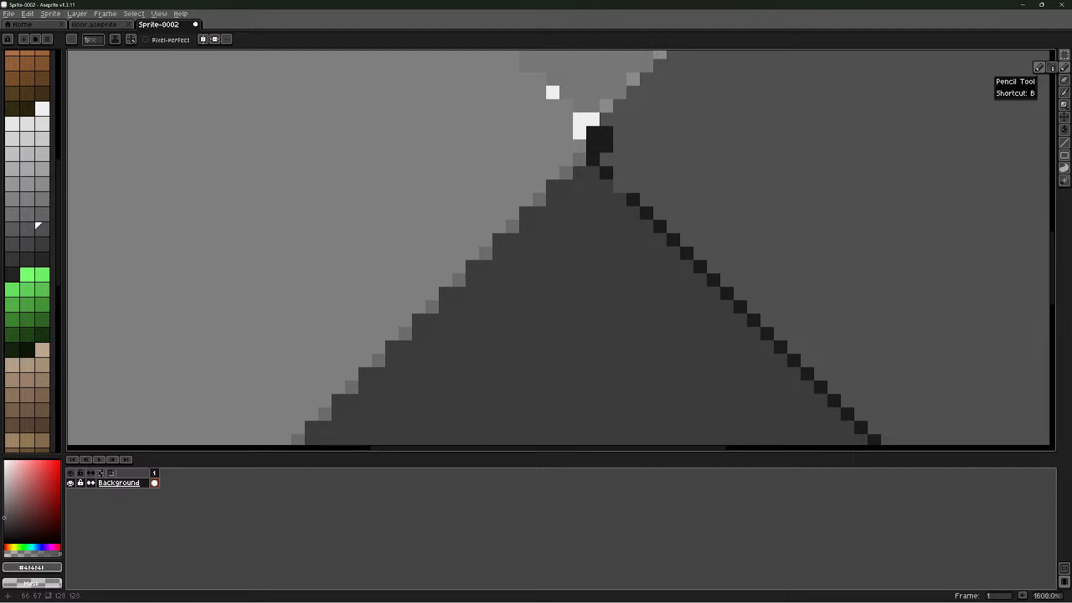
click(646, 212)
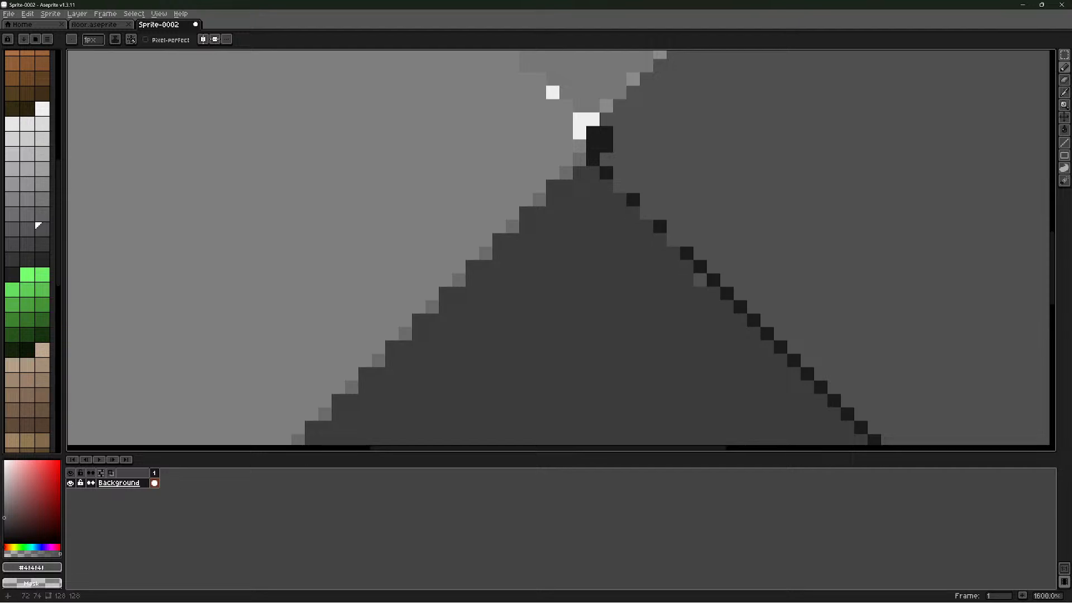
click(700, 266)
Continue replacing alternate near-black pixels with the right face's gray along the upper half of the lower-right diagonal
scroll(702, 271, down, 1)
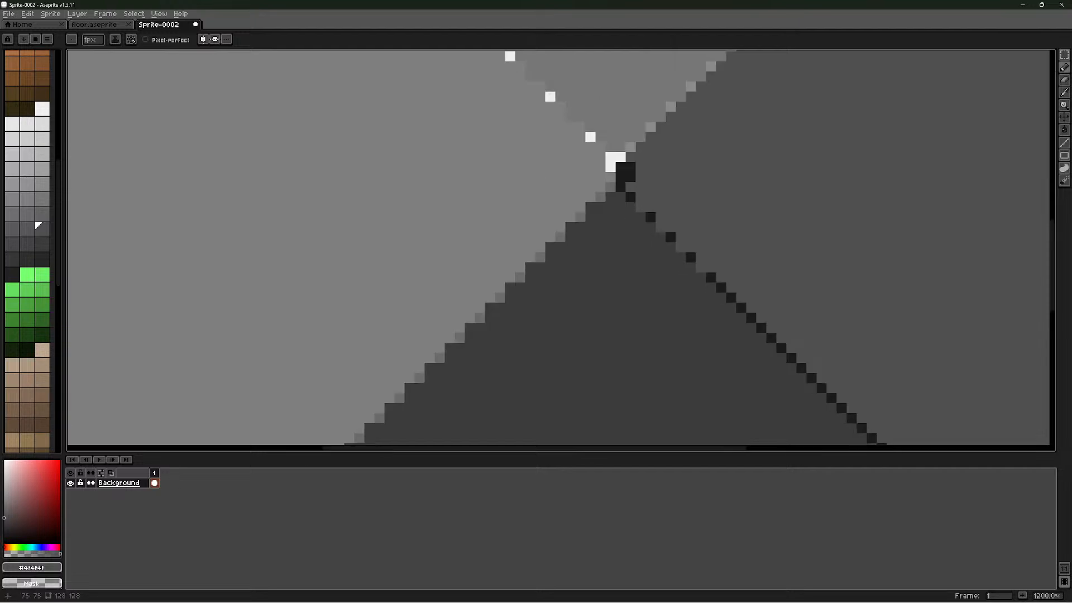
scroll(721, 286, down, 3)
scroll(792, 318, down, 1)
scroll(762, 311, up, 7)
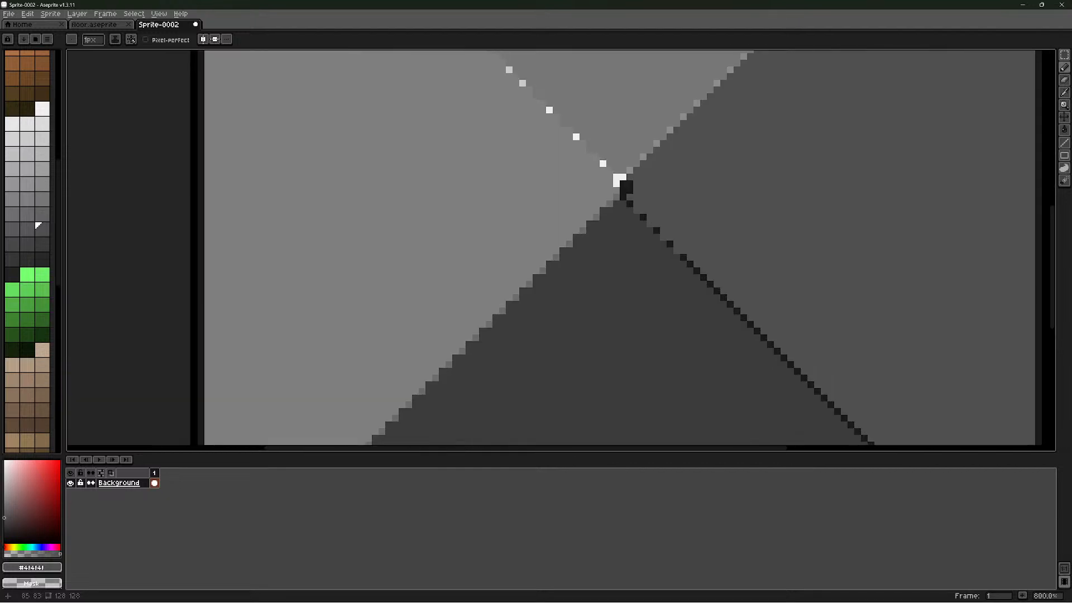
click(644, 236)
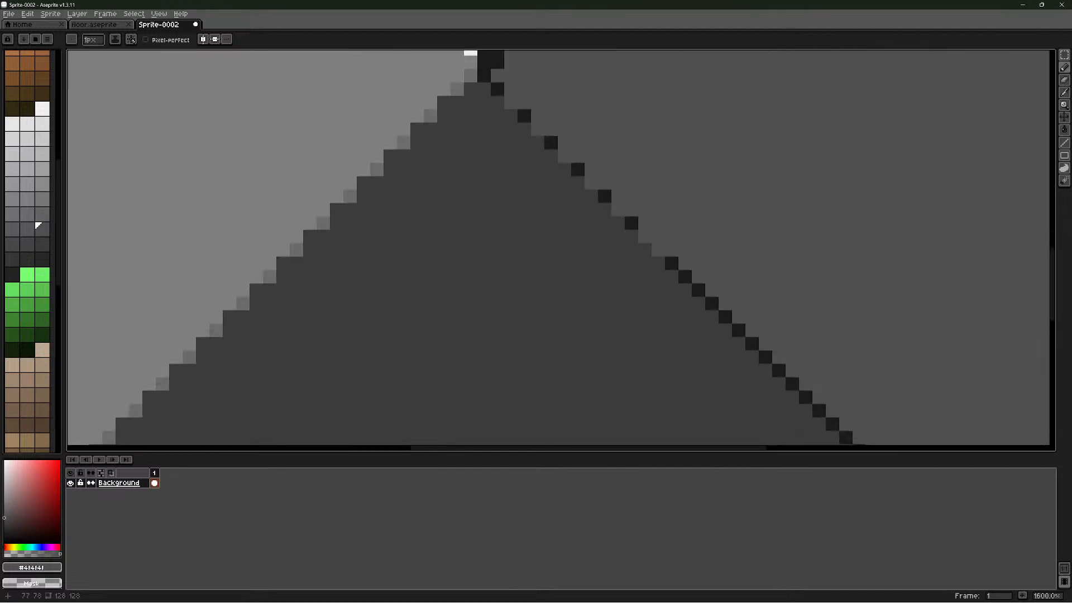
click(671, 263)
click(697, 290)
click(725, 317)
click(752, 344)
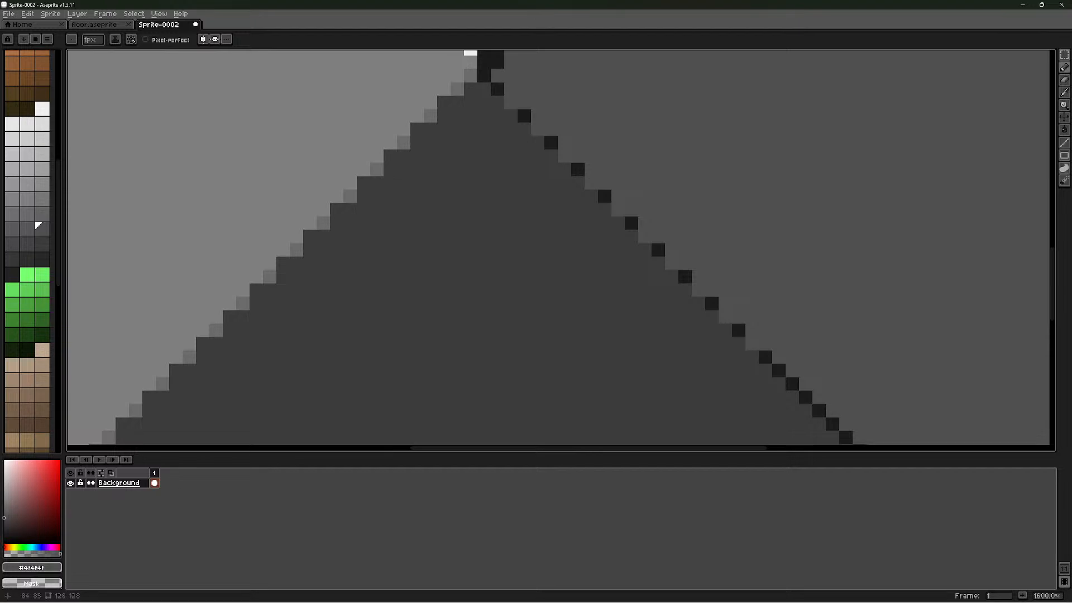
Extend the alternating gray pixels a few more pixels down to the midpoint of the lower-right diagonal
scroll(753, 341, down, 4)
scroll(675, 248, up, 3)
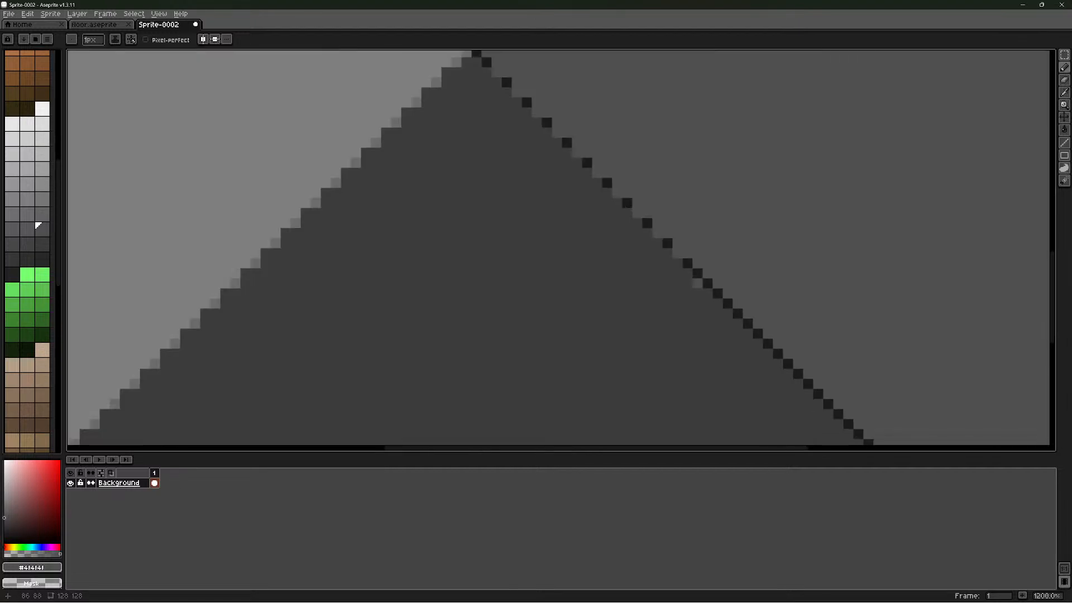
click(717, 293)
click(737, 313)
click(757, 333)
scroll(647, 209, down, 4)
scroll(647, 210, down, 2)
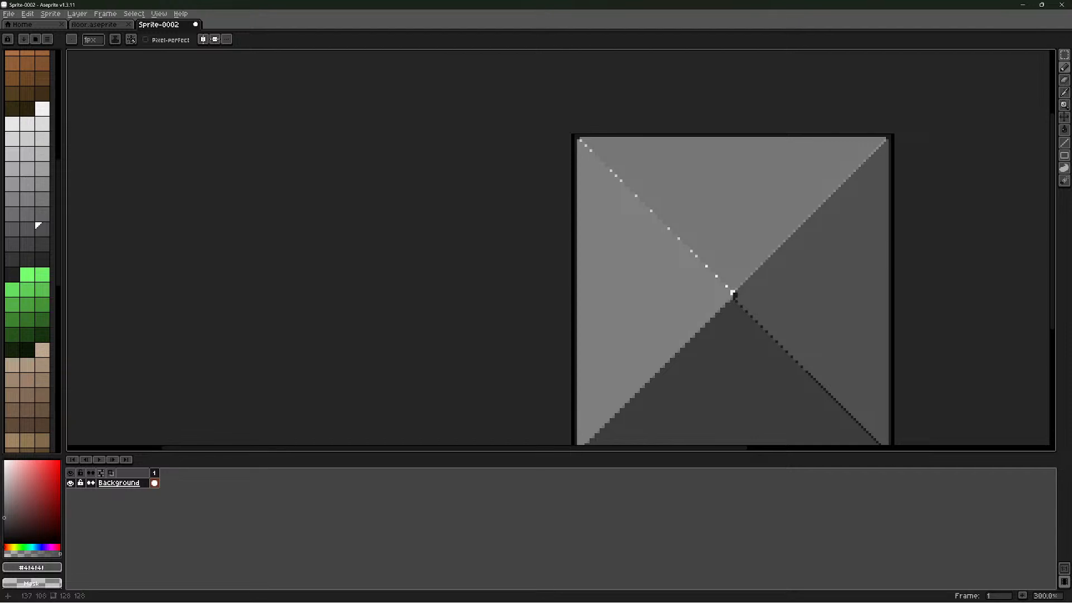
Paint gray over alternate near-black pixels along the lower half of the lower-right diagonal, stopping shortly before the corner
scroll(733, 293, up, 3)
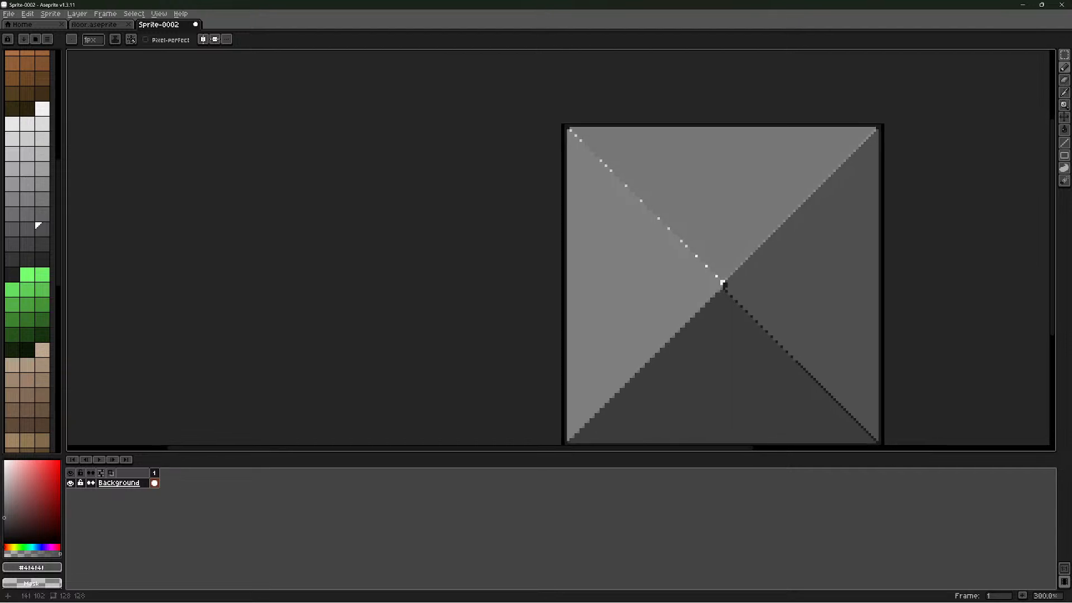
scroll(709, 264, up, 3)
scroll(611, 224, down, 2)
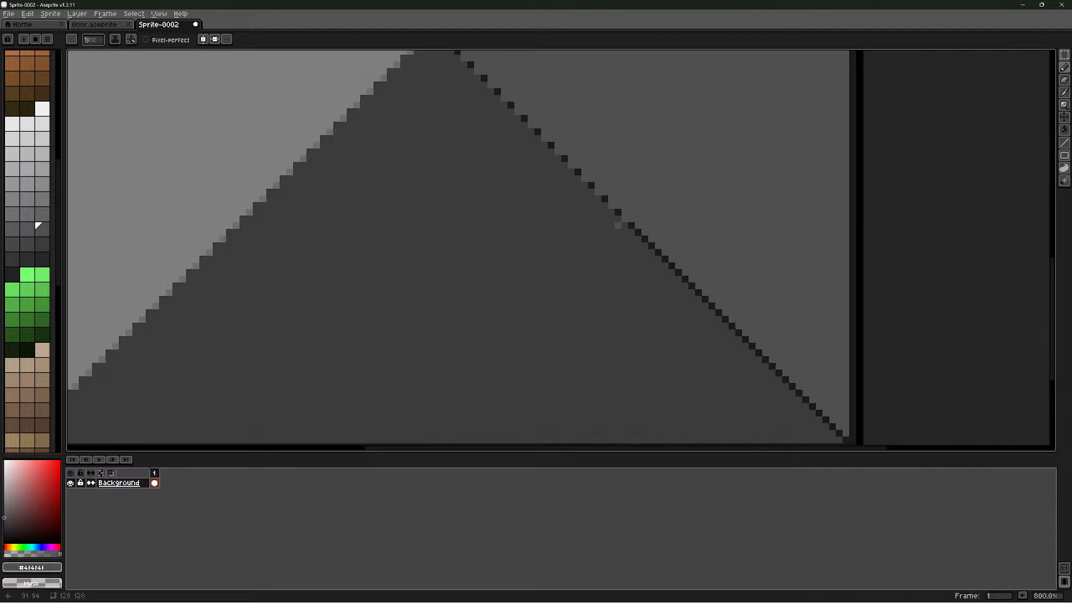
middle_drag(611, 224, 614, 263)
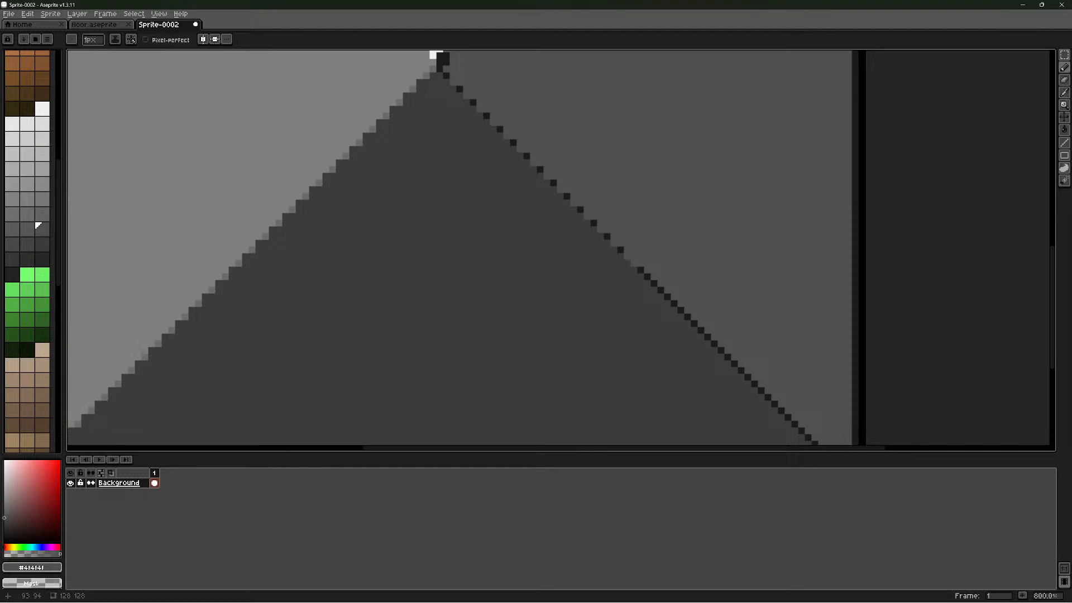
click(647, 277)
click(673, 304)
click(687, 317)
click(701, 330)
click(714, 344)
click(727, 357)
click(741, 370)
click(754, 383)
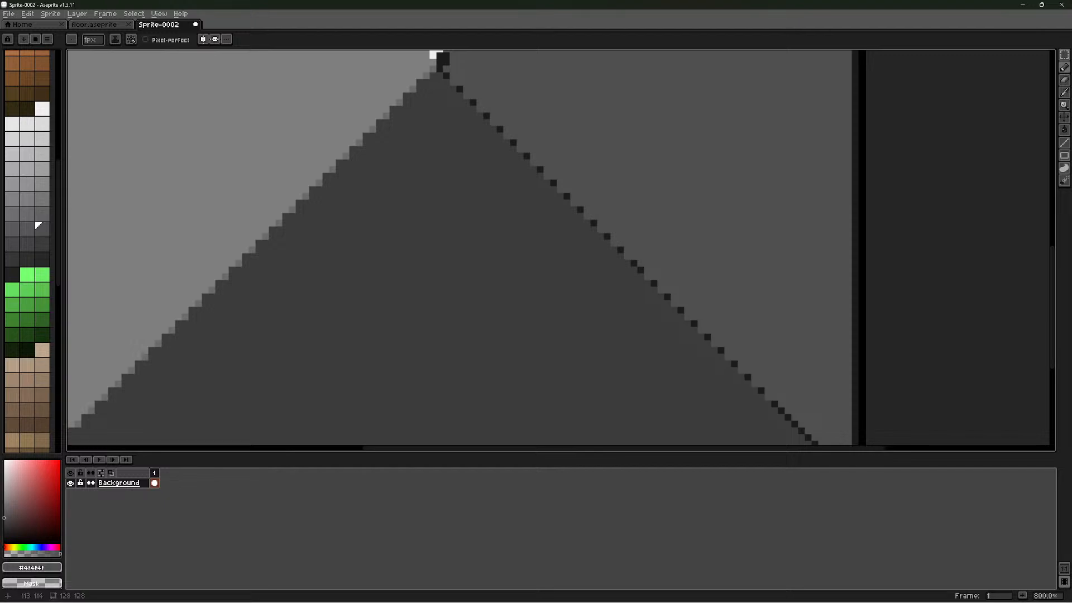
click(774, 403)
click(781, 410)
Finish the alternating gray pixels on the last stretch of the lower-right diagonal, up to the tile's lower-right corner
scroll(794, 423, down, 1)
scroll(795, 422, down, 2)
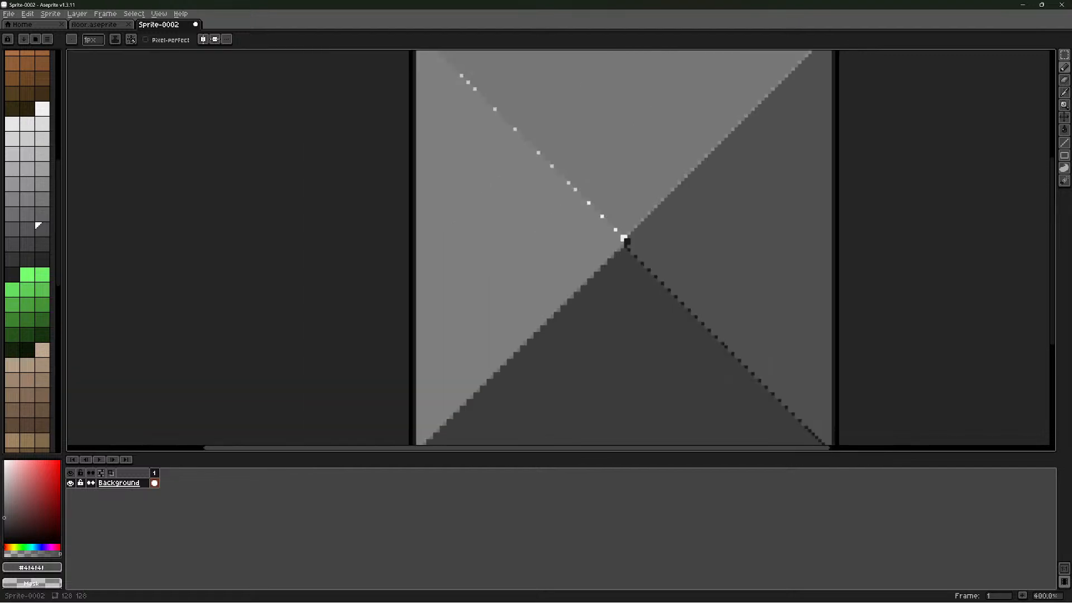
scroll(832, 438, up, 1)
scroll(835, 438, up, 3)
scroll(835, 438, down, 3)
scroll(836, 438, up, 3)
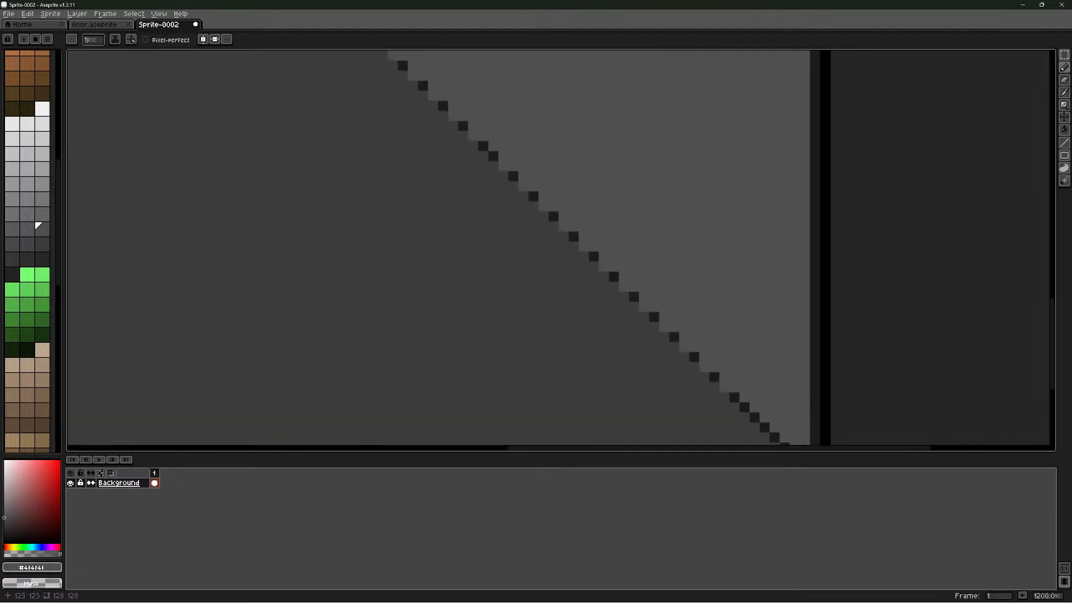
middle_drag(775, 417, 733, 315)
click(703, 306)
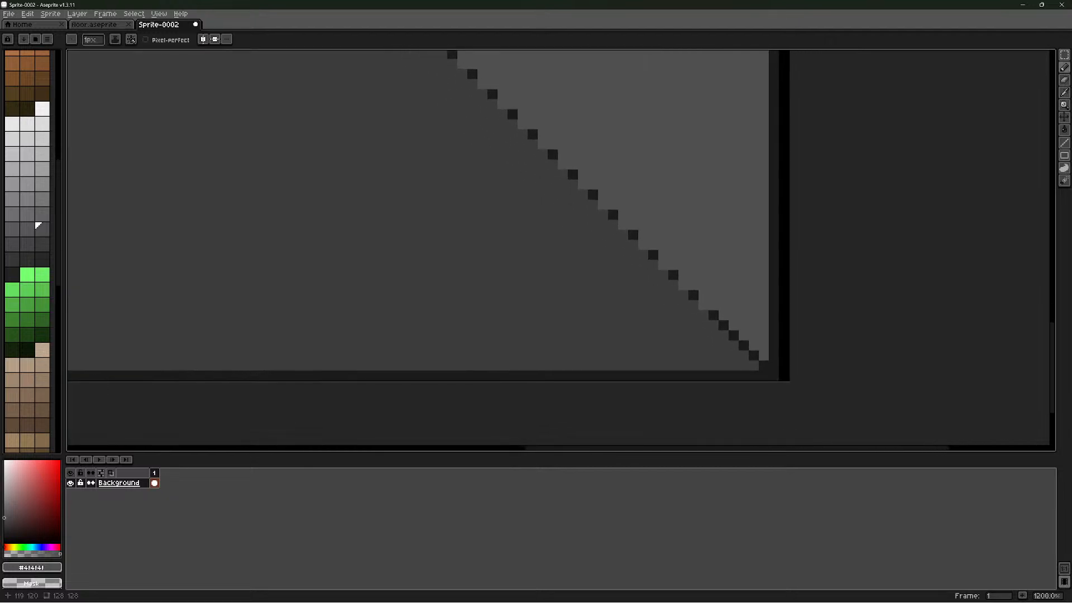
click(723, 325)
click(743, 345)
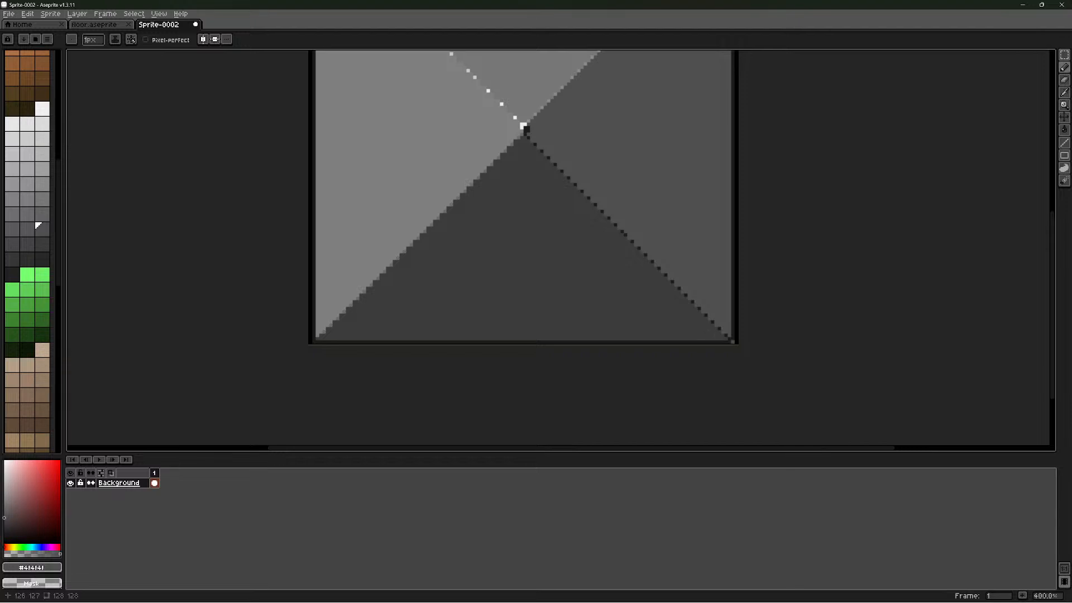
Sample the bottom face's #3B3B3B gray and paint over the two near-black pixels just below the central block at the pyramid's peak
scroll(558, 248, down, 4)
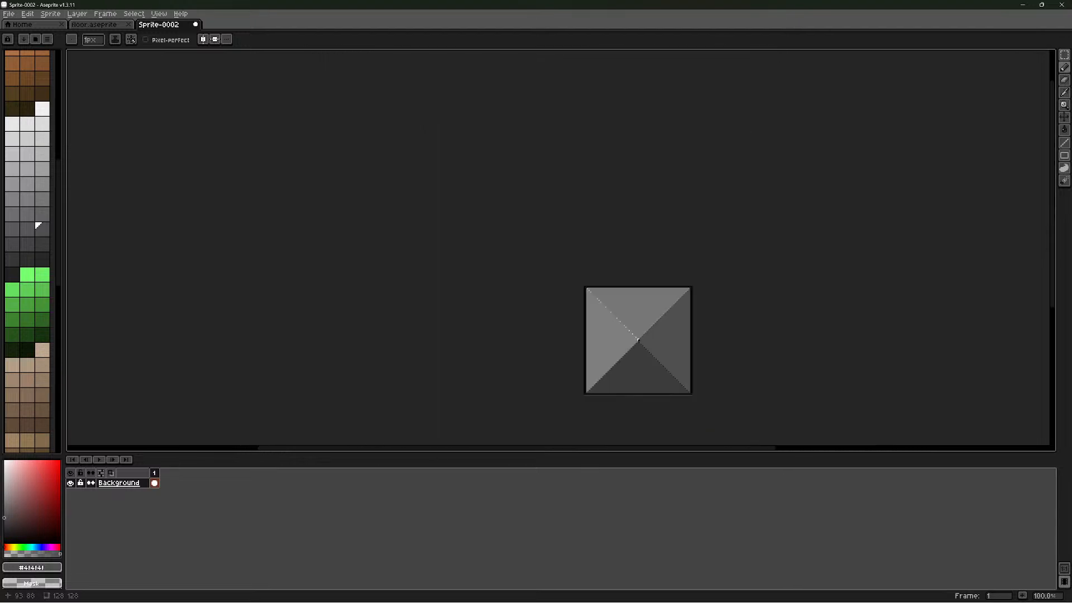
scroll(670, 371, up, 4)
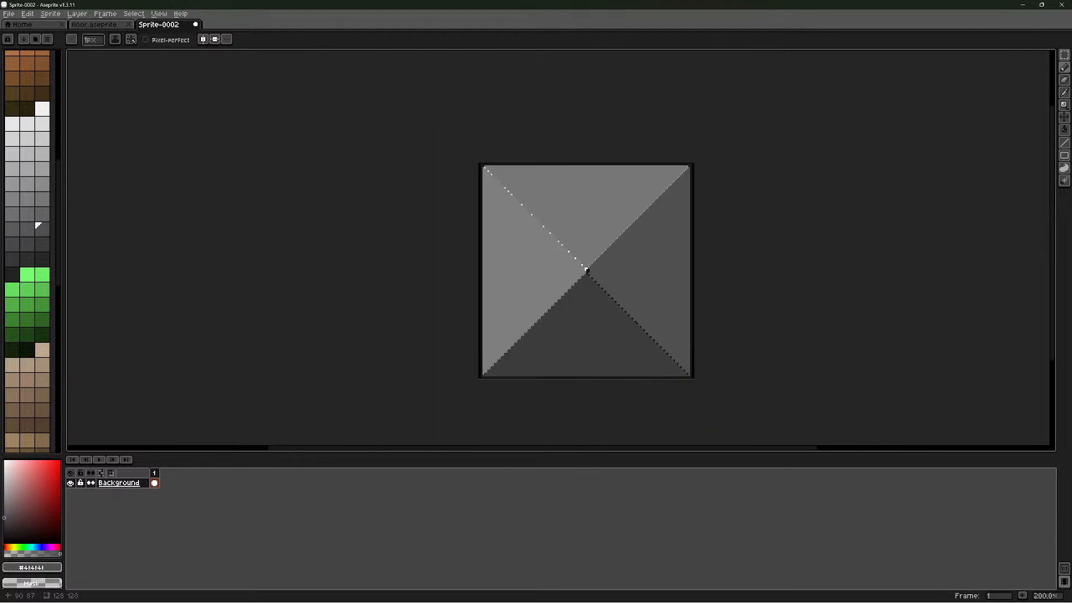
scroll(586, 270, up, 5)
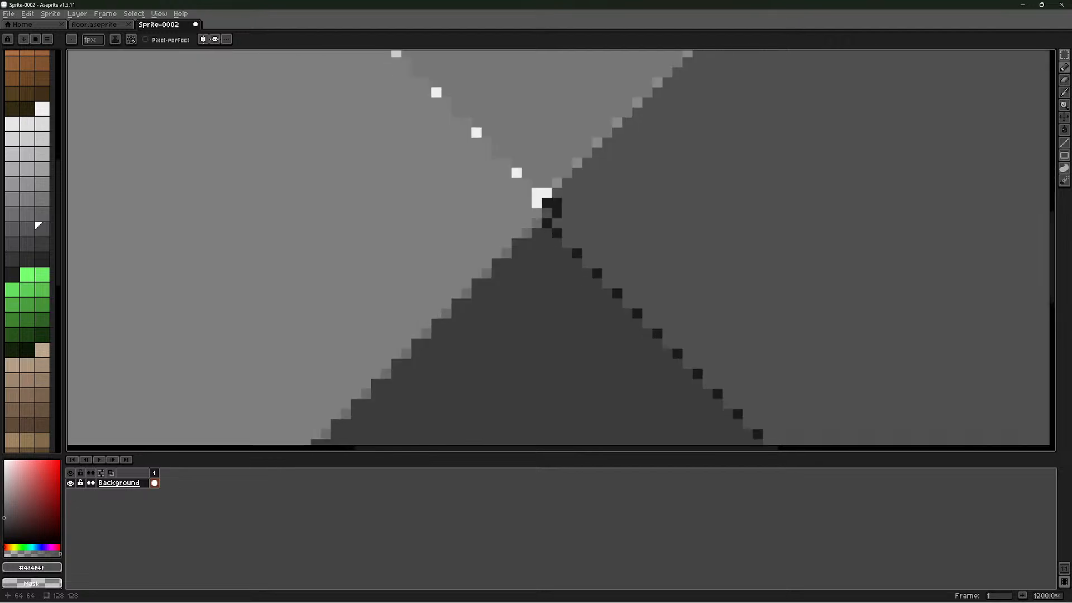
click(556, 233)
click(1064, 93)
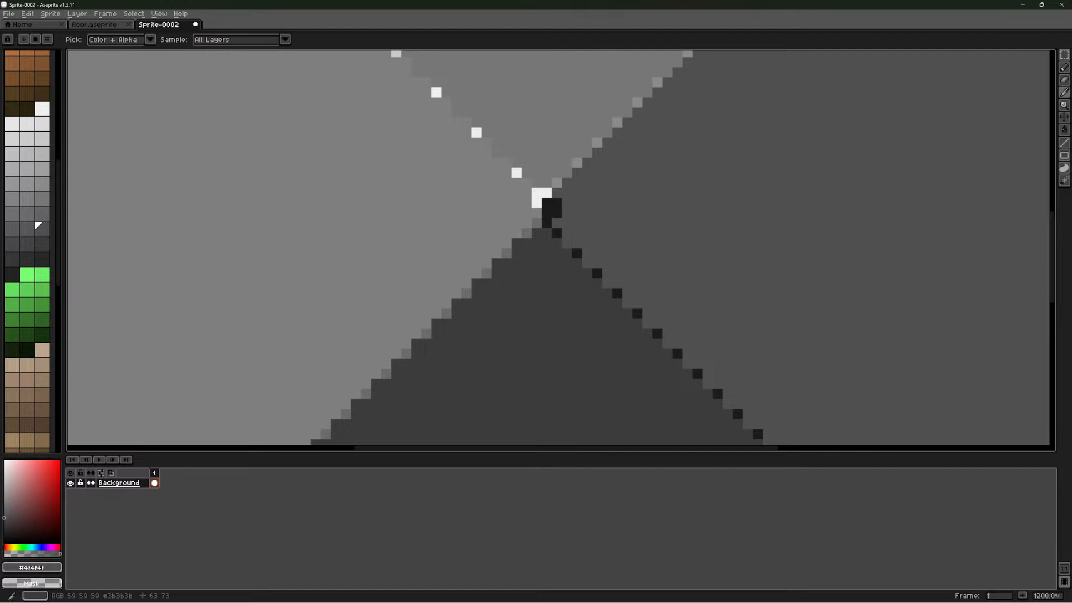
click(564, 273)
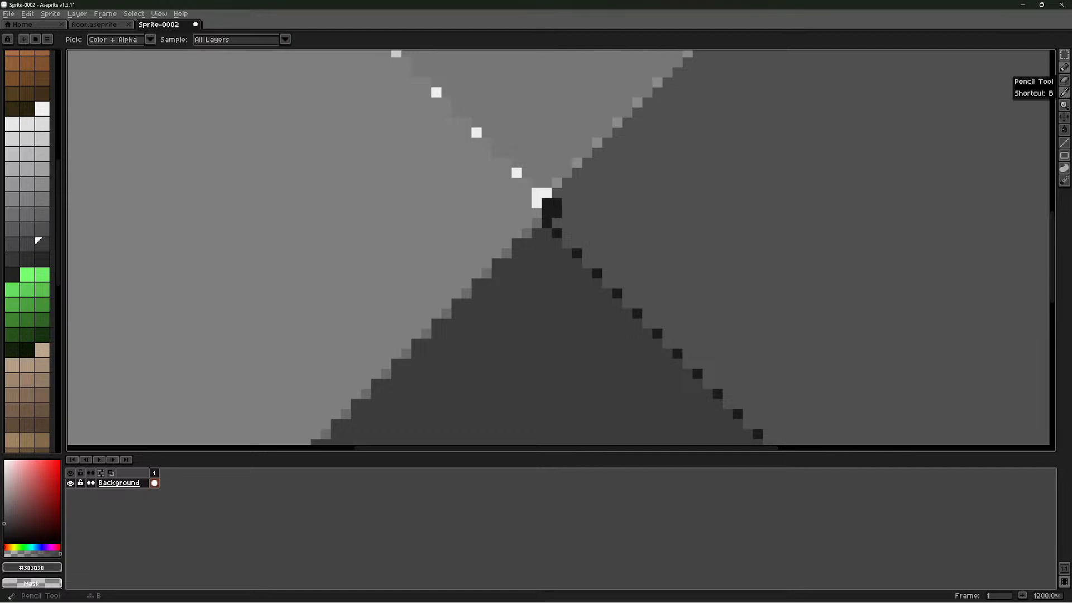
click(1064, 68)
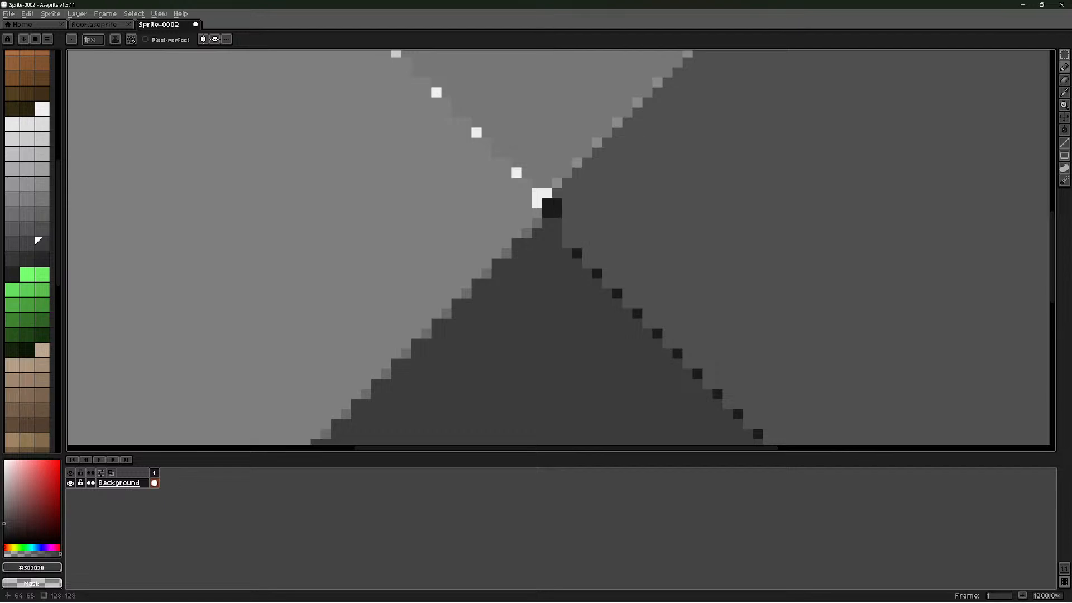
Sample the right face's #4F4F4F gray and paint over the near-black pixels of the central block, keeping only the one beside the white highlight
scroll(547, 215, down, 3)
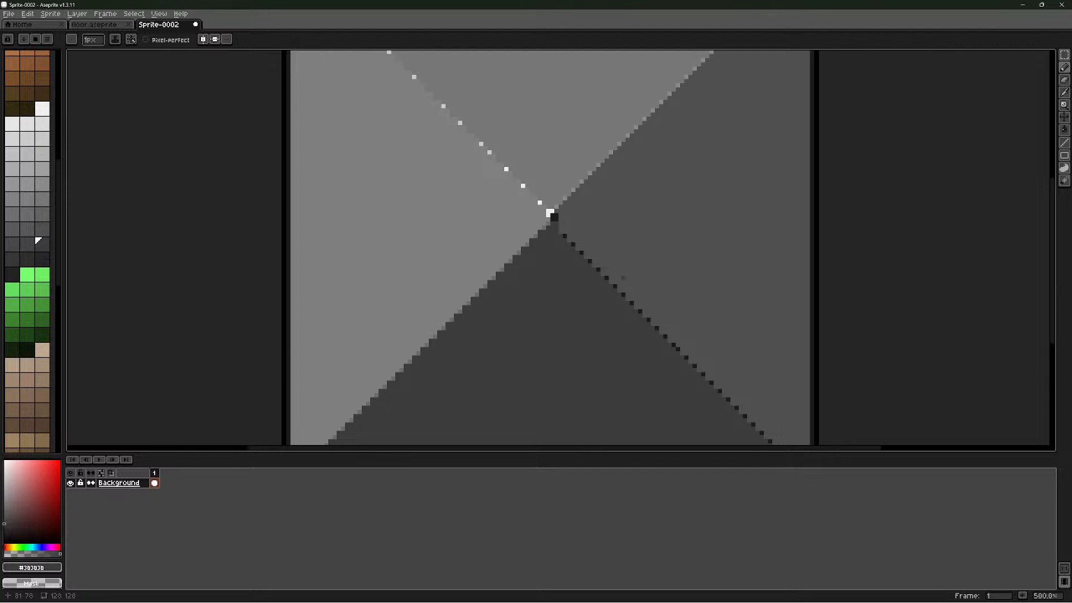
scroll(631, 277, up, 3)
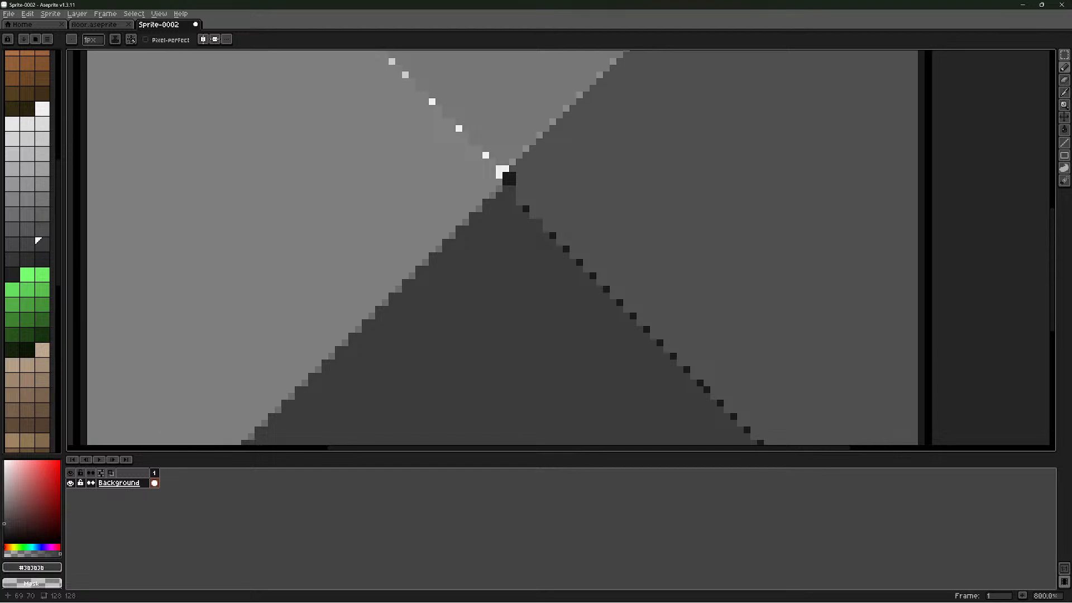
scroll(502, 173, down, 3)
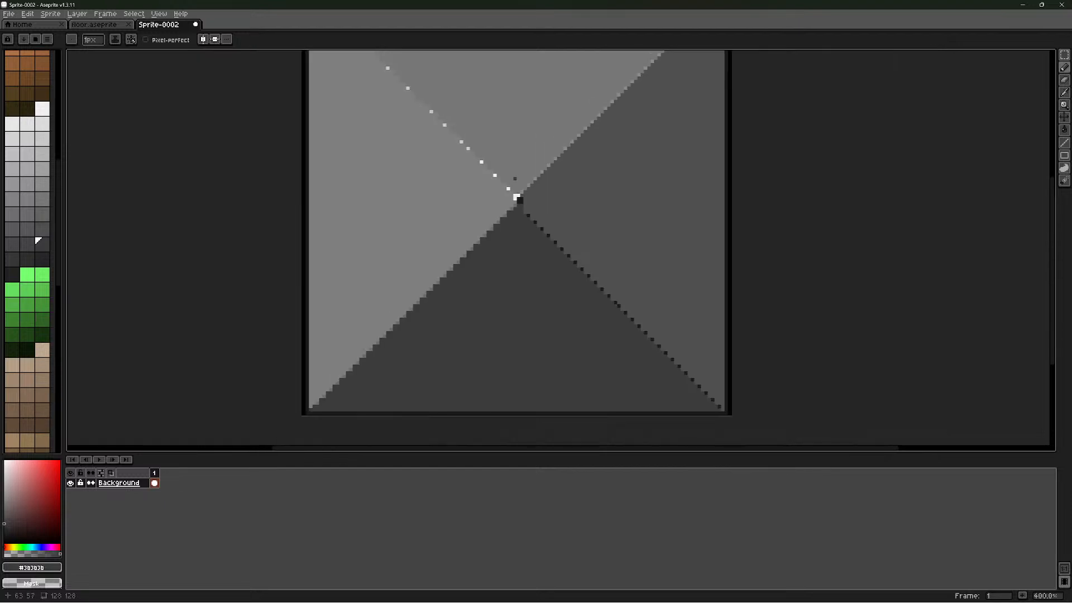
scroll(511, 168, up, 2)
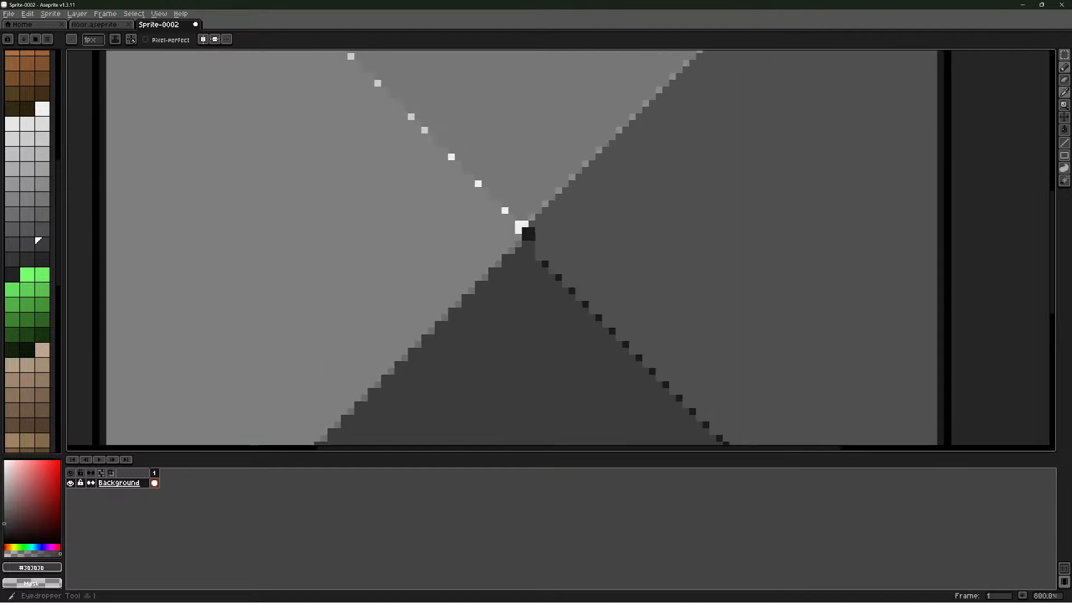
click(1064, 93)
click(871, 167)
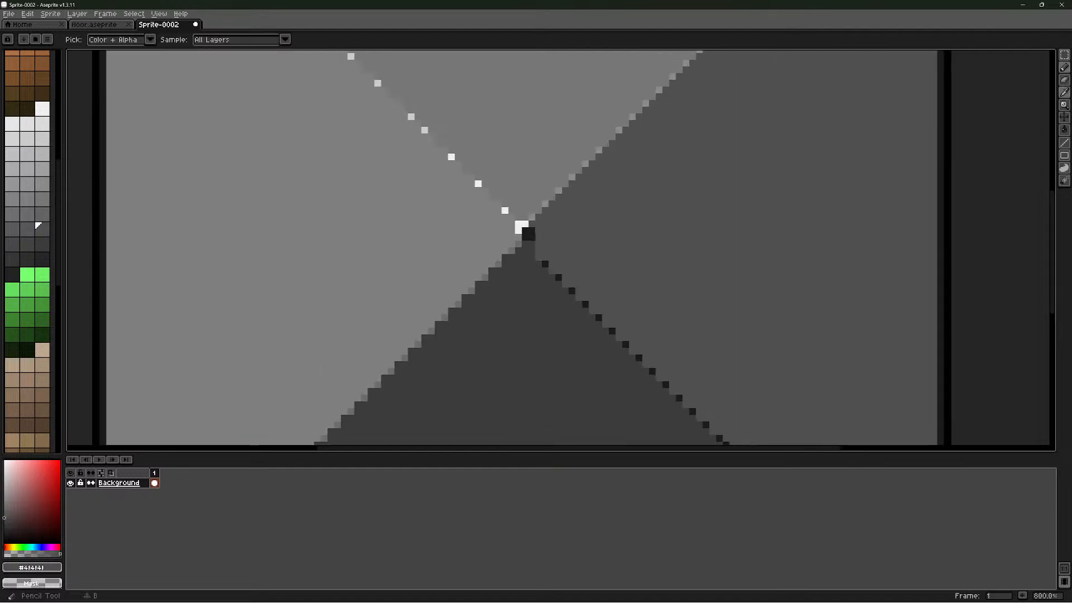
click(1064, 67)
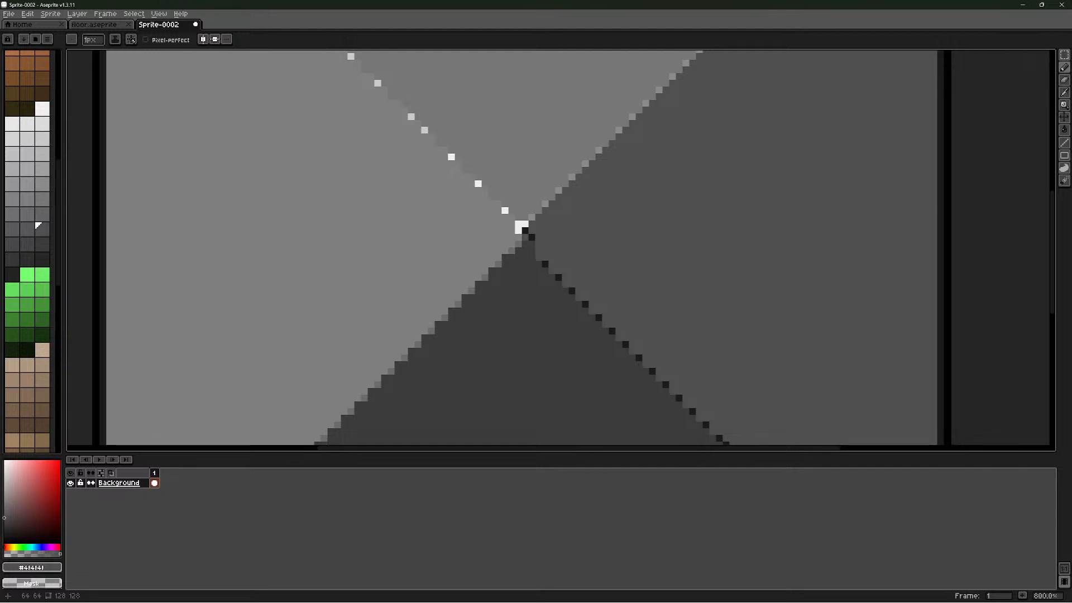
click(532, 237)
Sample the left face's lighter gray and paint it over the last near-black pixel tucked against the white highlight at the peak
click(1064, 92)
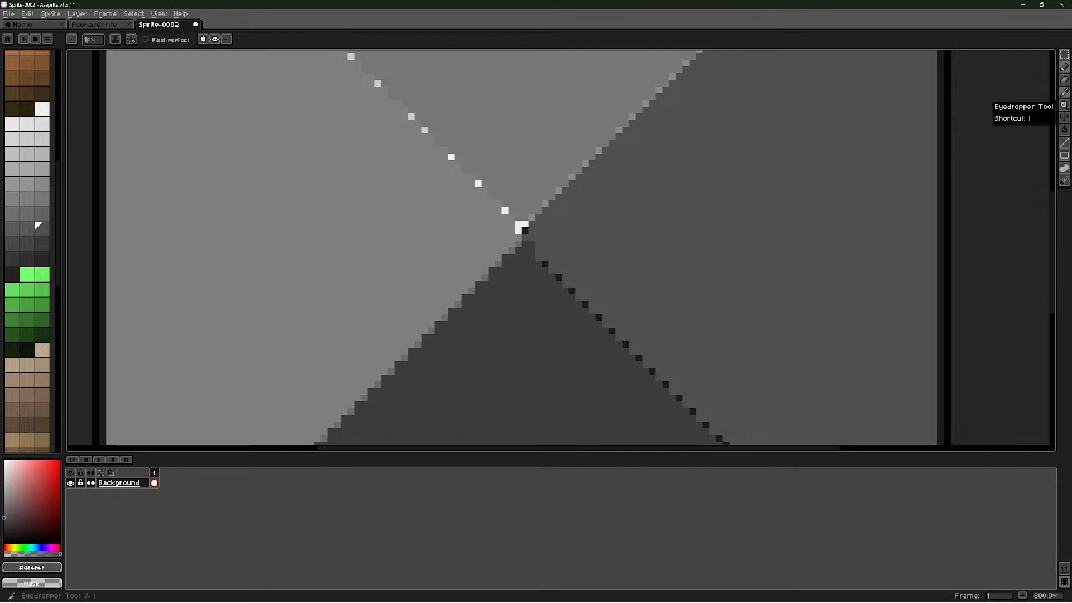
click(525, 230)
click(1064, 67)
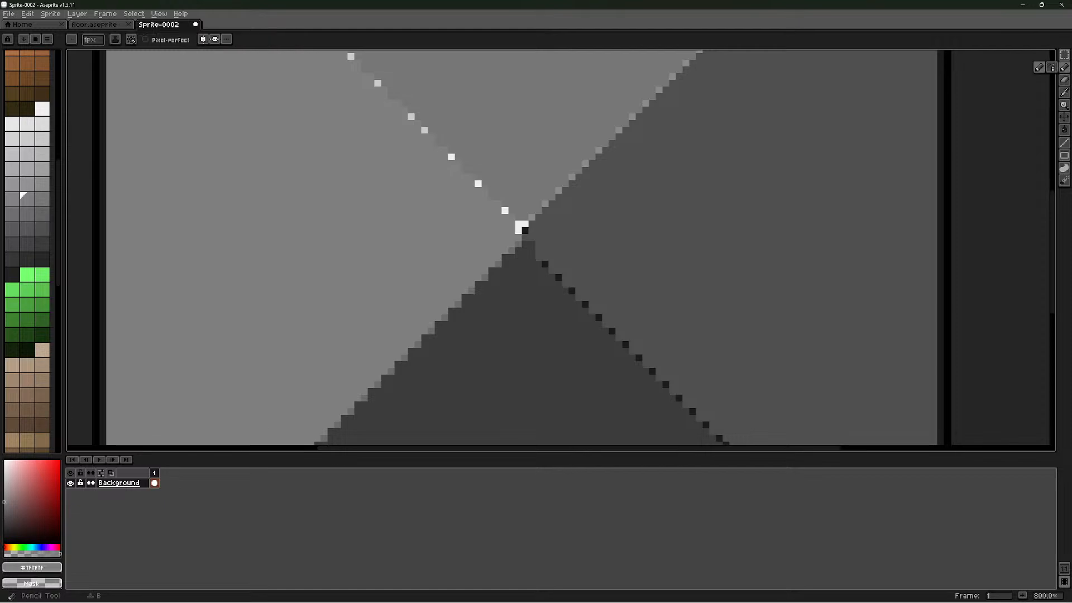
scroll(566, 271, down, 1)
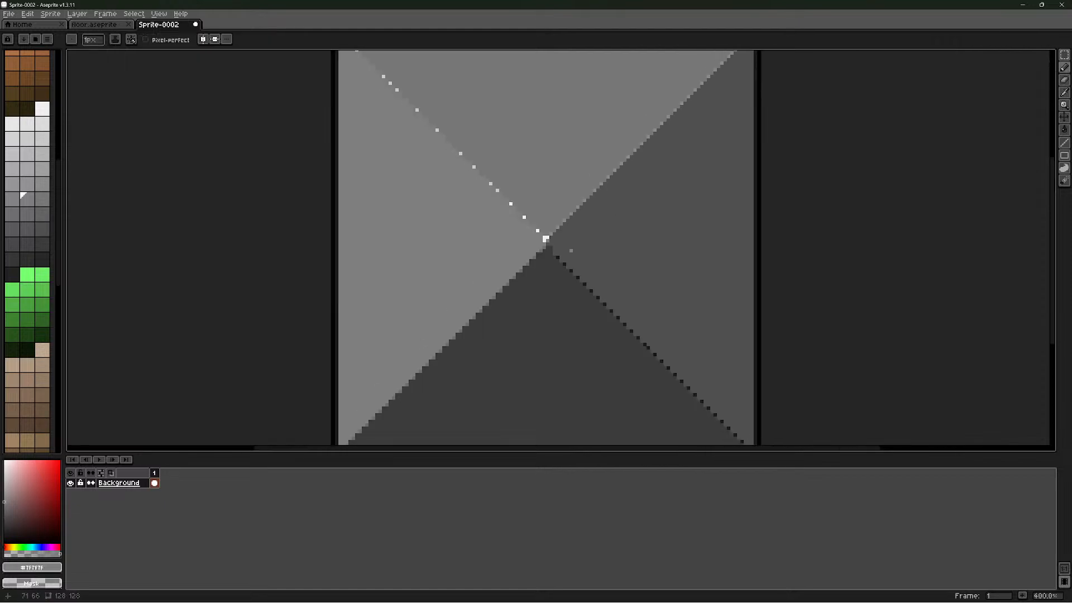
scroll(556, 235, up, 1)
scroll(556, 236, up, 3)
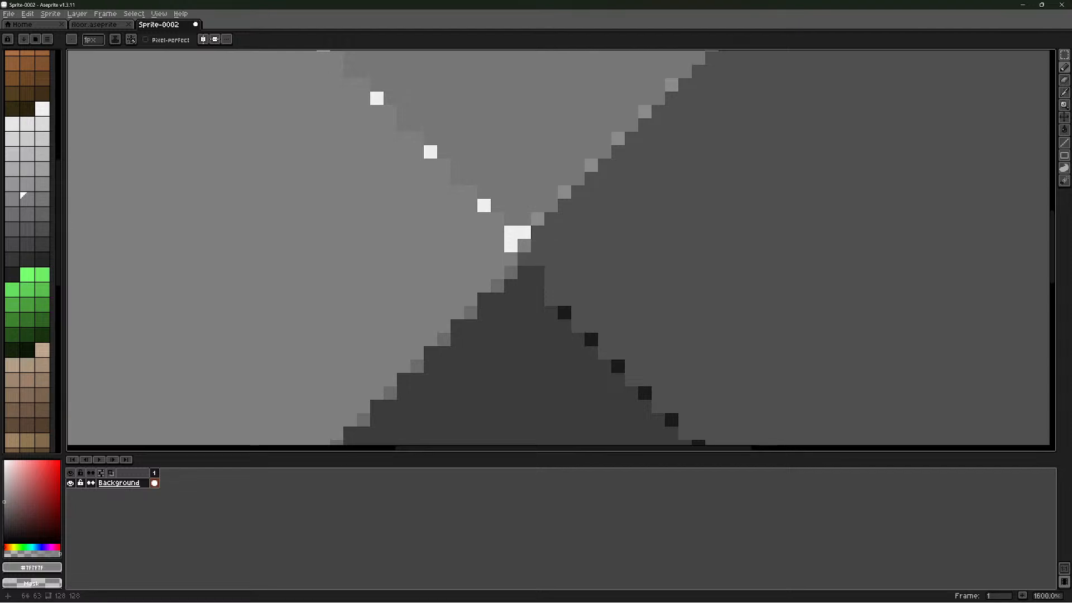
Sample the near-black of the lower-right diagonal and add one more alternate pixel at its upper end, close to the peak
scroll(551, 245, down, 4)
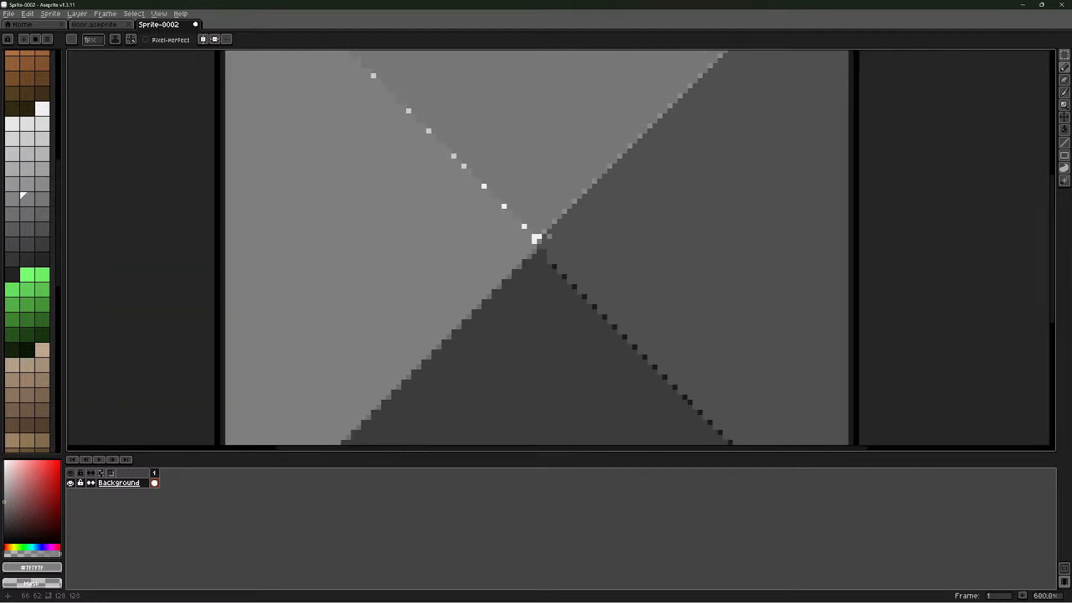
scroll(554, 241, down, 2)
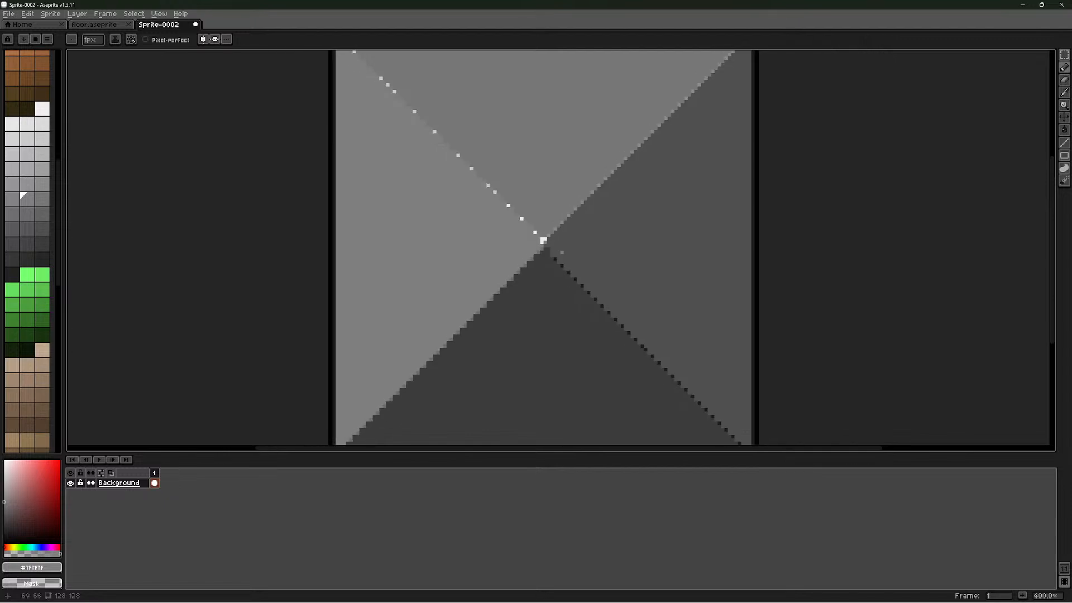
scroll(562, 249, up, 2)
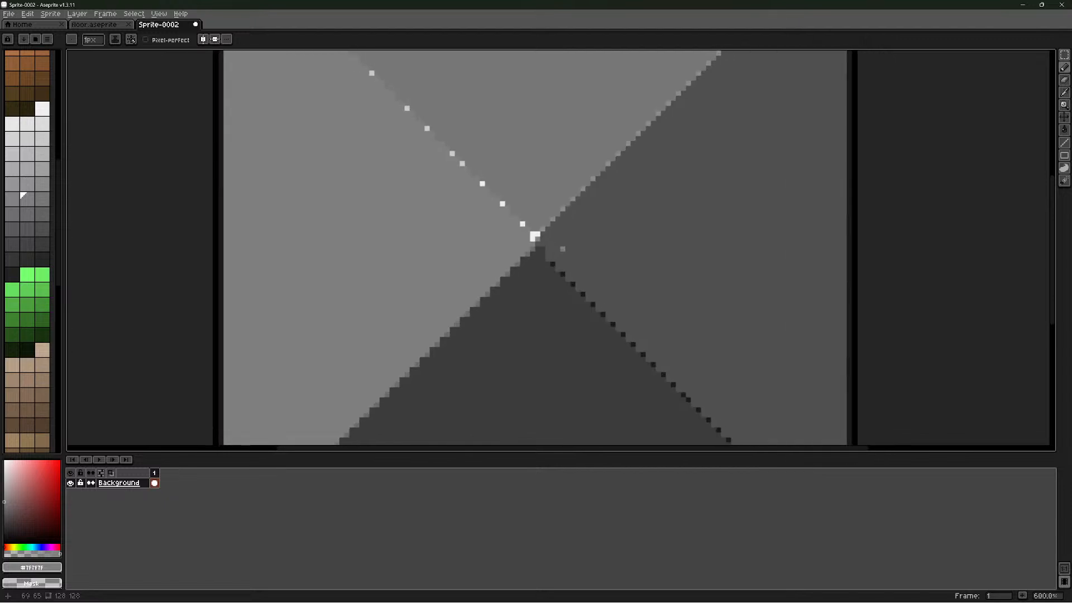
click(1064, 67)
click(1064, 104)
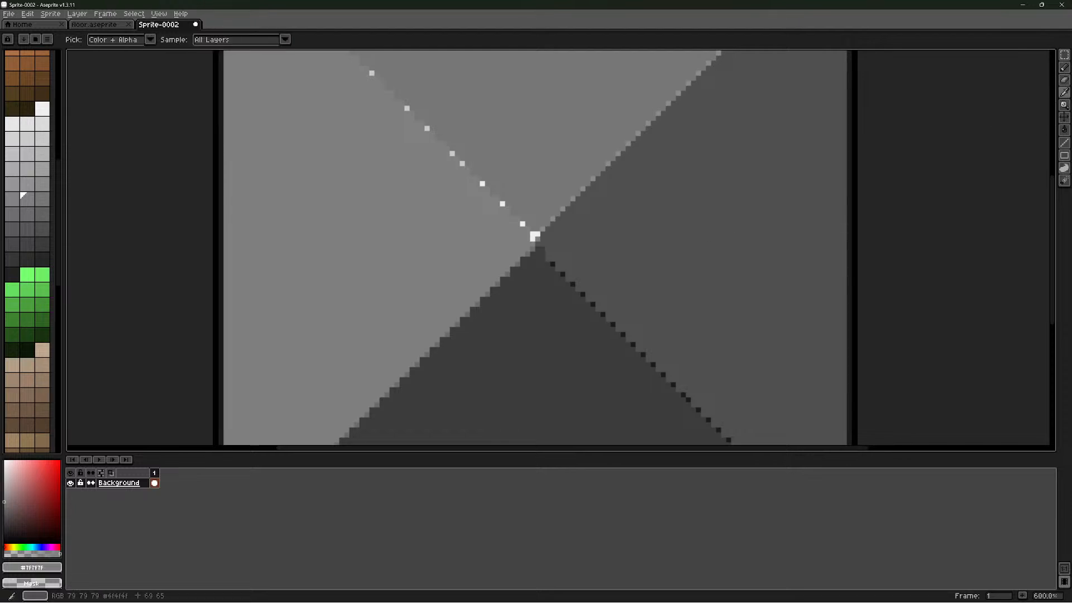
click(553, 264)
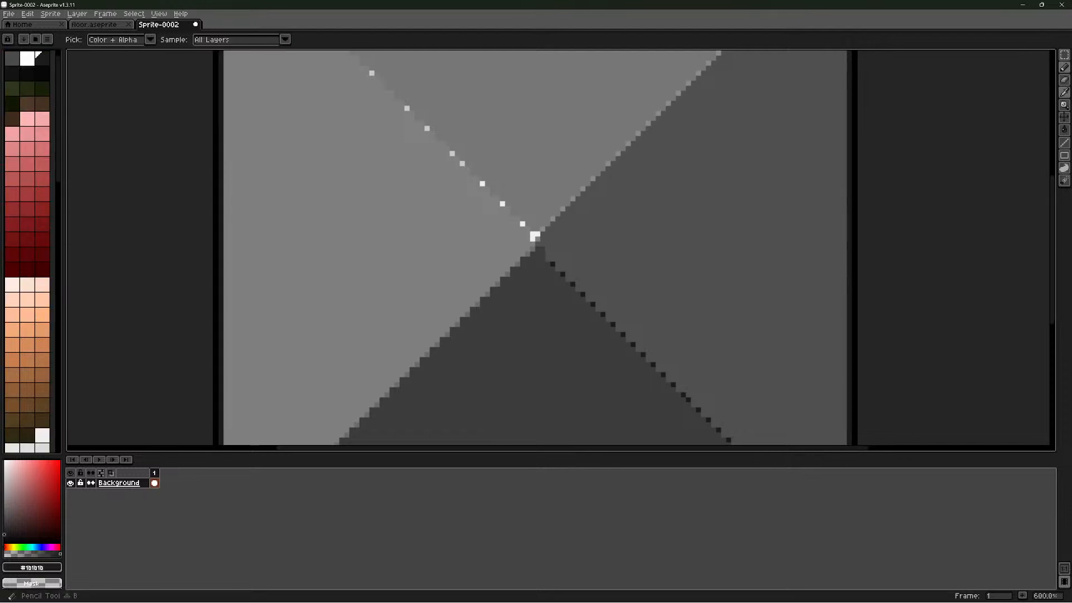
click(1064, 67)
scroll(487, 295, up, 4)
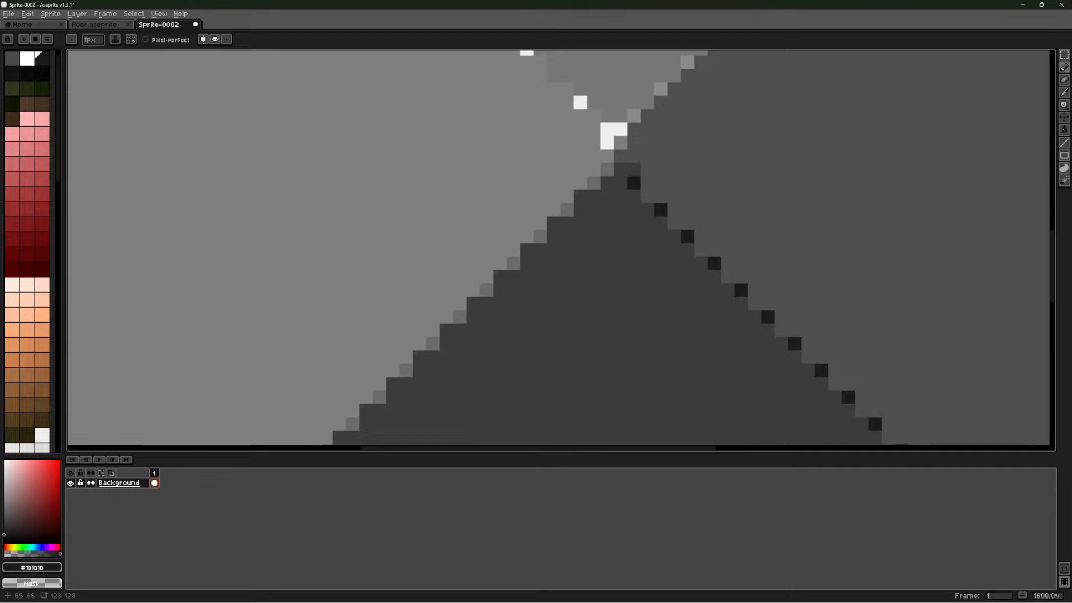
Examine the peak and the diagonals both close up and across the whole tile
scroll(659, 207, down, 4)
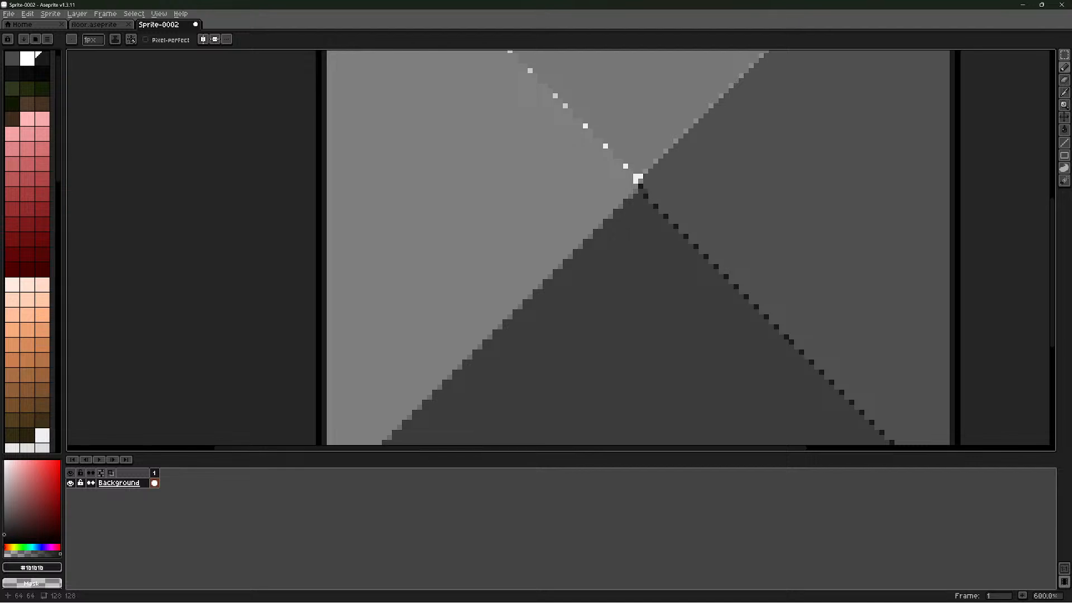
scroll(638, 179, up, 4)
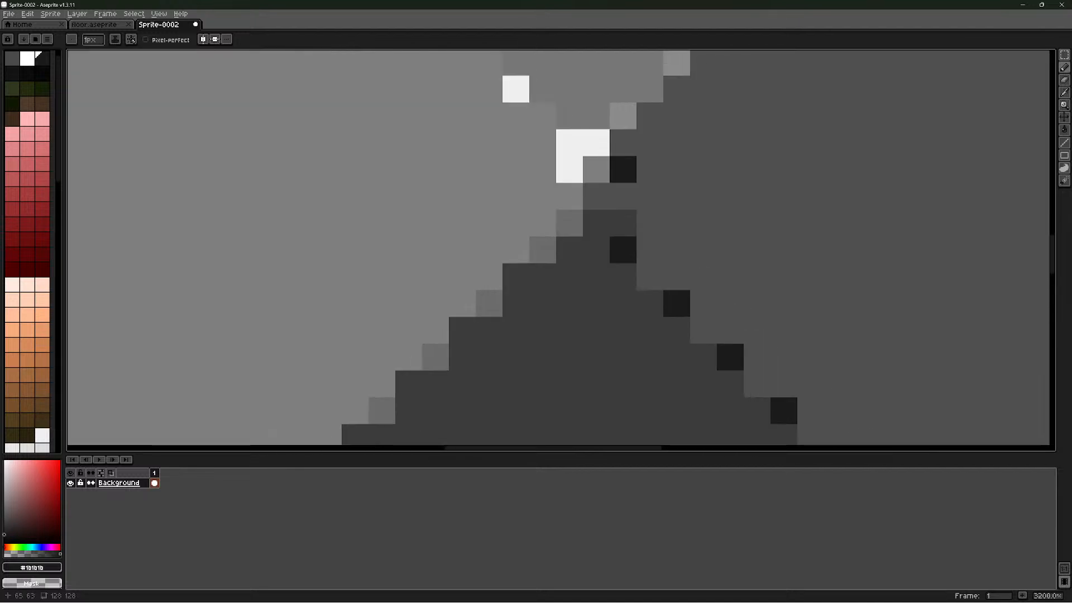
scroll(637, 178, down, 10)
scroll(642, 168, up, 5)
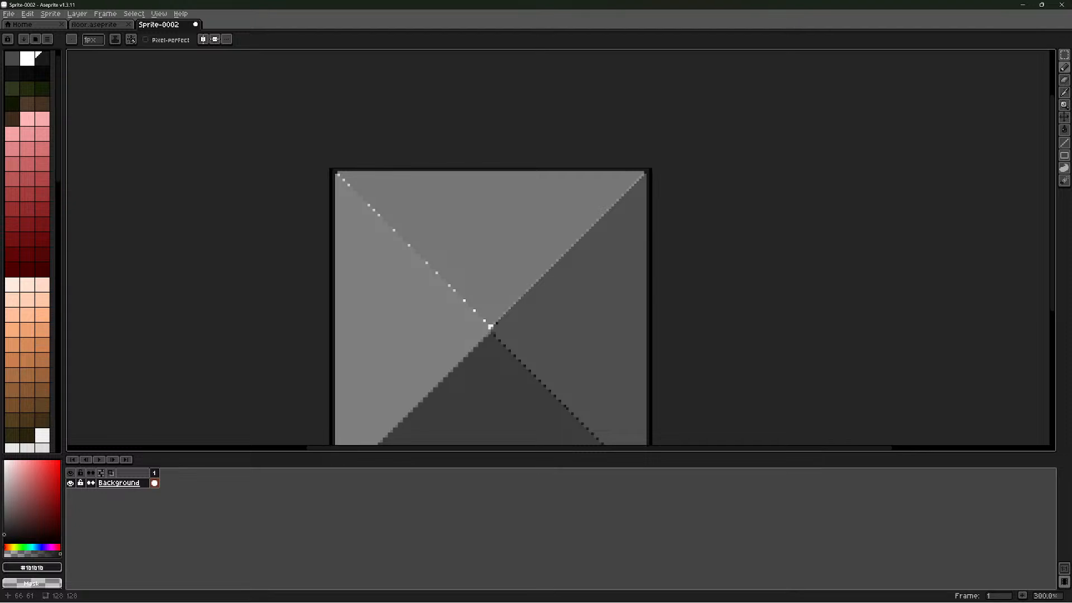
scroll(467, 366, up, 1)
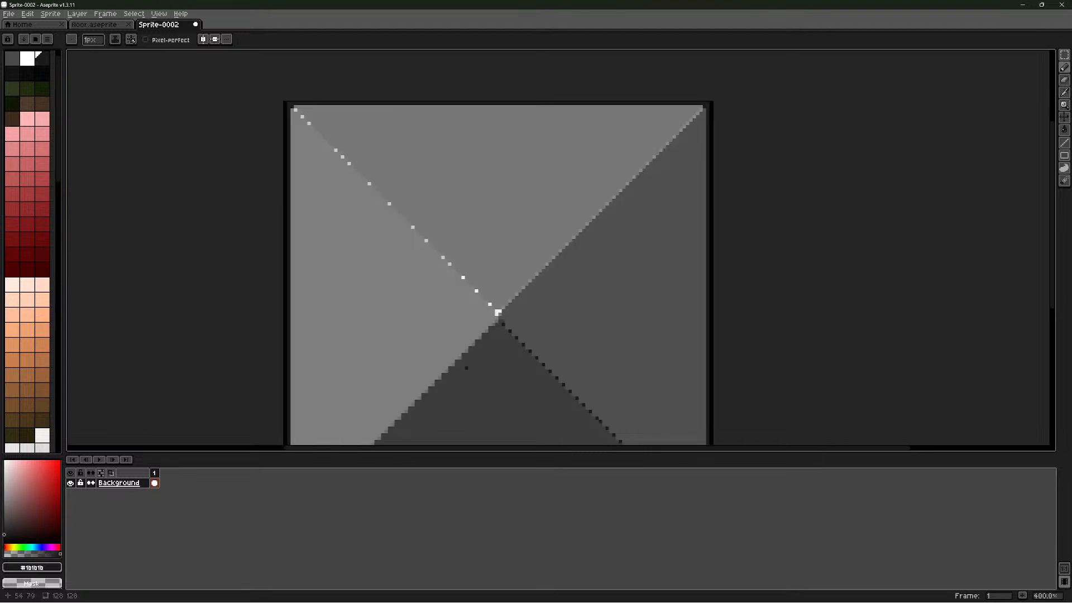
scroll(499, 360, down, 3)
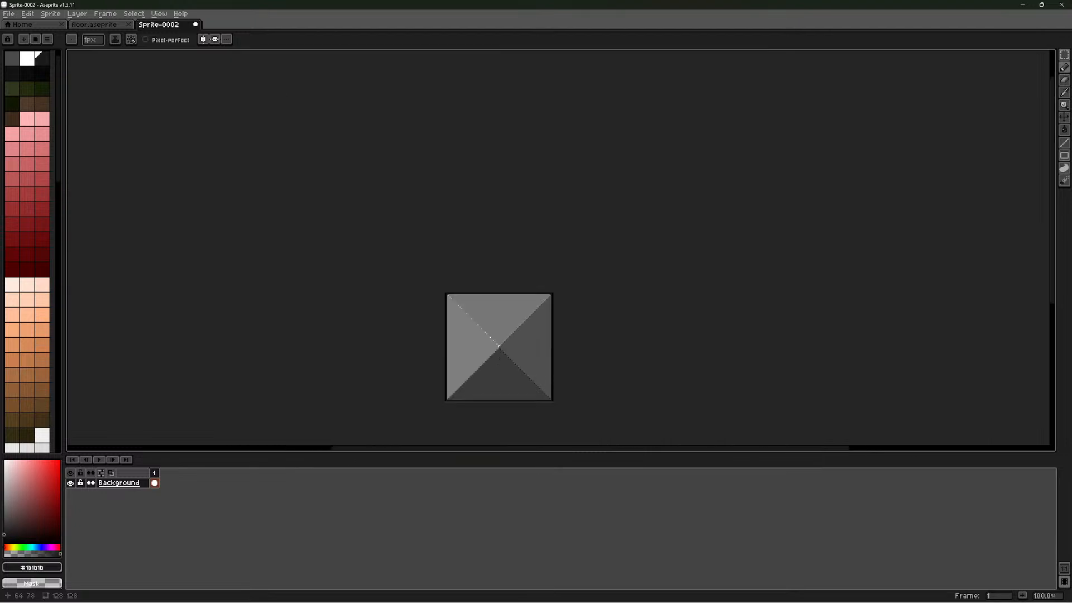
scroll(485, 373, up, 2)
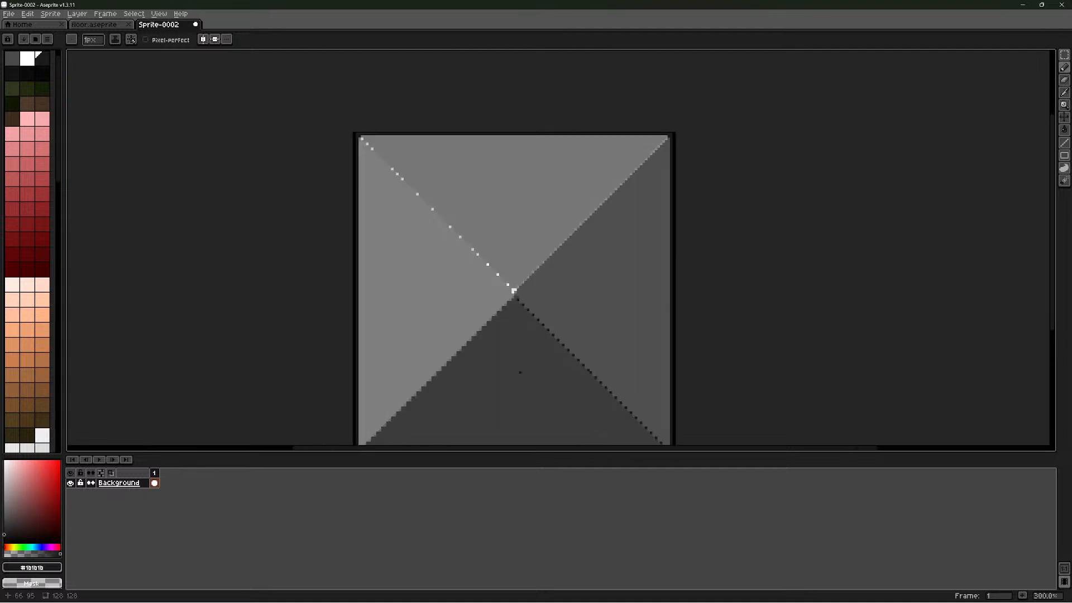
scroll(520, 372, up, 3)
scroll(502, 218, up, 3)
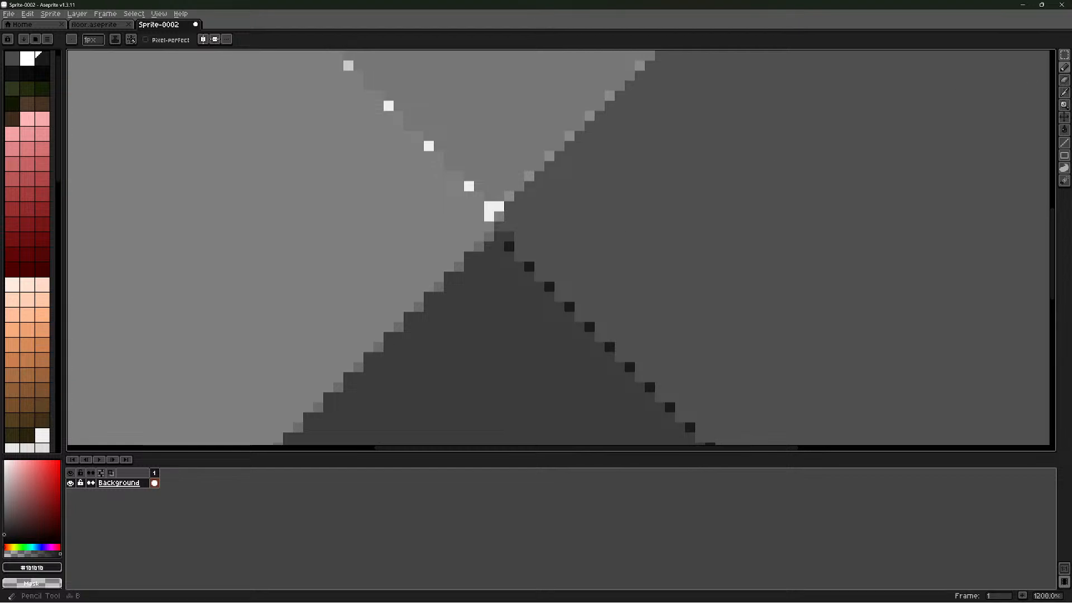
Sample the right face's #4F4F4F gray and lighten a dark pixel at the tip of the bottom face
click(1064, 93)
click(519, 227)
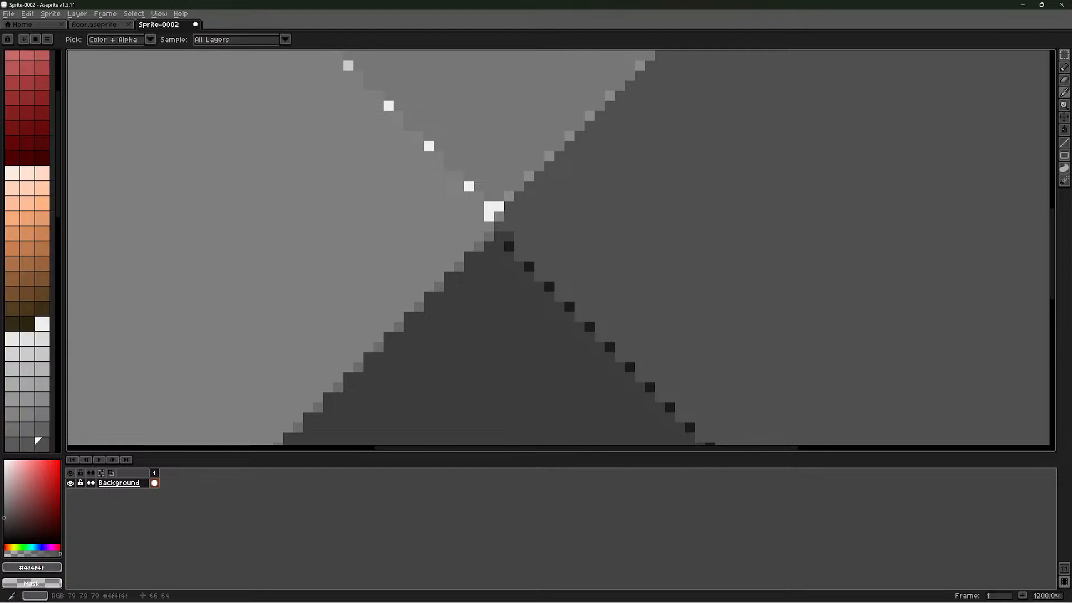
click(1064, 67)
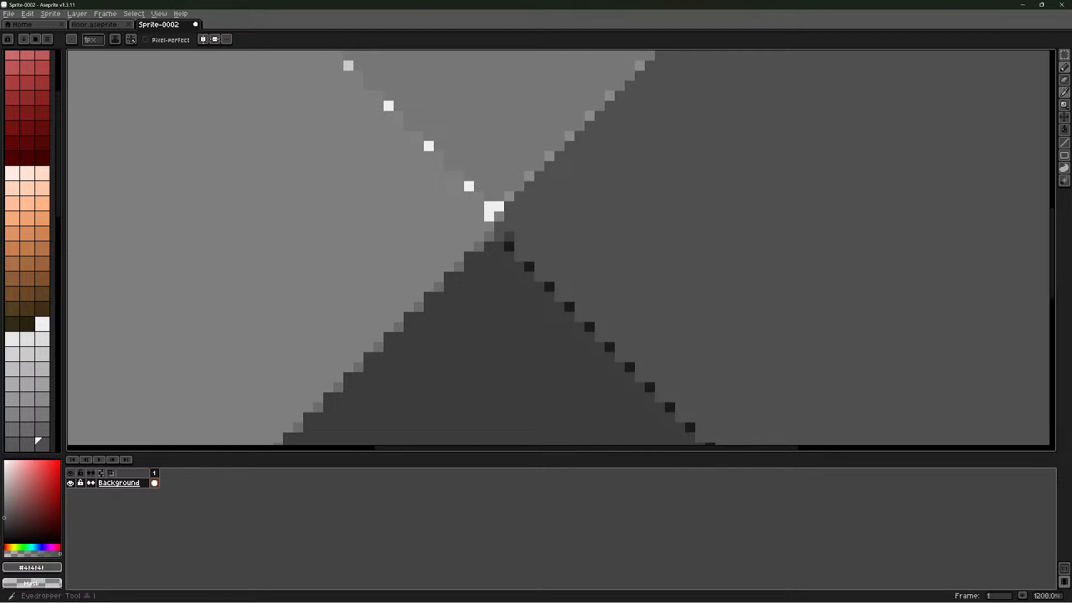
Sample the bottom face's #3B3B3B gray, darken the pixel directly below the peak's light gray pixel, and review the tile
key(i)
click(507, 282)
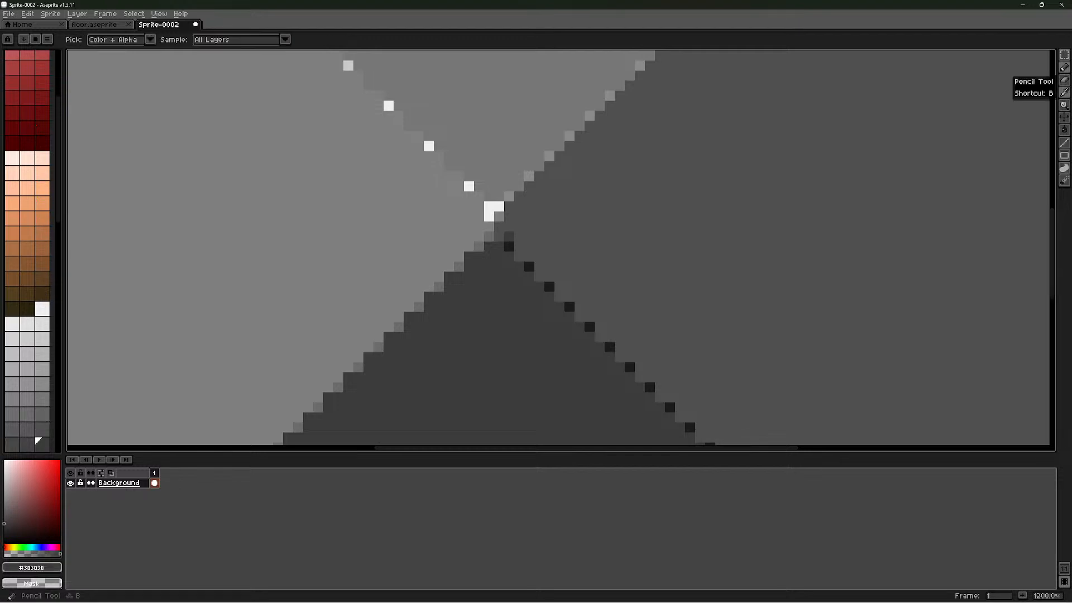
click(1064, 68)
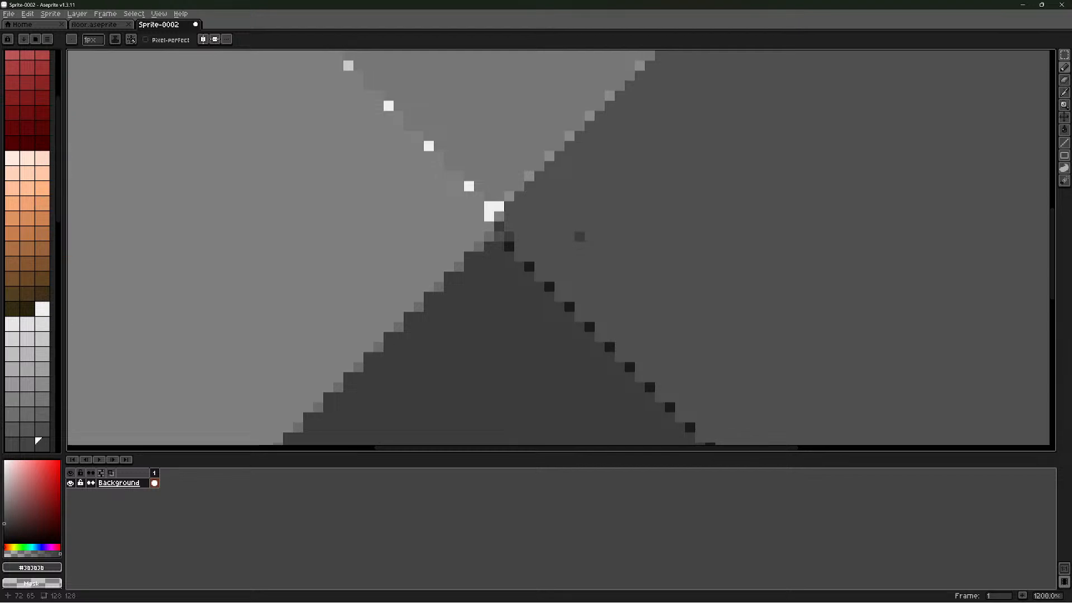
scroll(581, 238, down, 3)
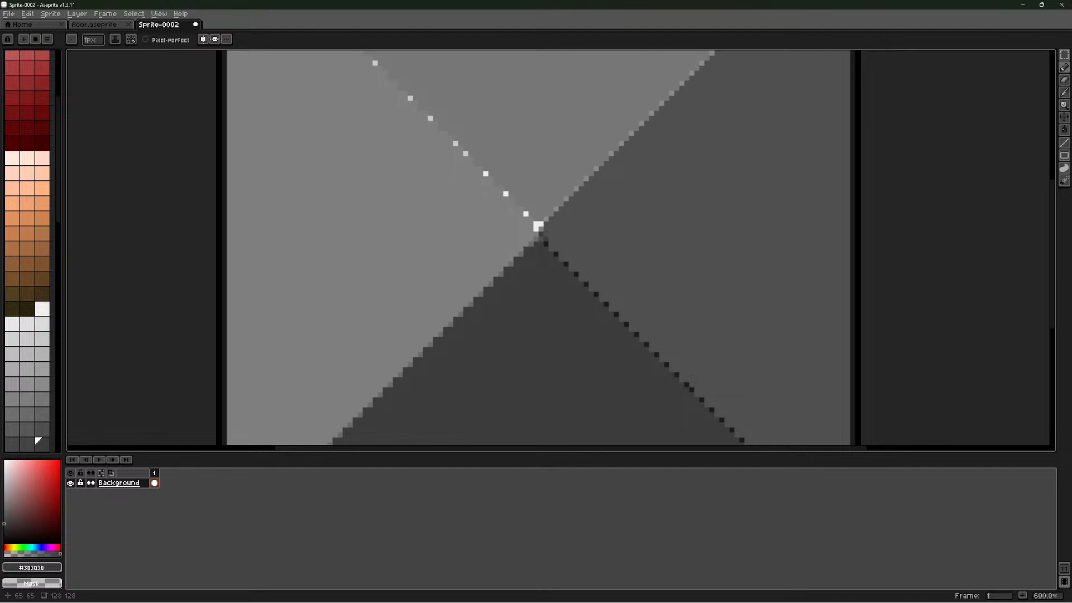
scroll(570, 234, down, 3)
scroll(555, 229, up, 2)
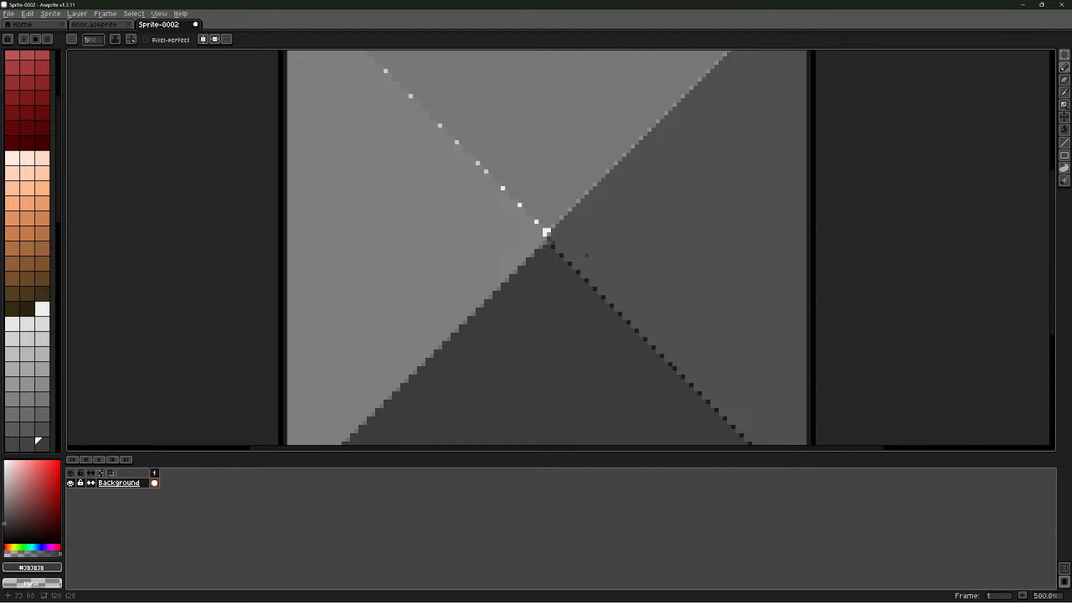
Sample the right face's #4F4F4F gray and paint over the near-black pixels along the lower-right diagonal, starting beside the peak
scroll(586, 255, down, 2)
scroll(579, 204, up, 2)
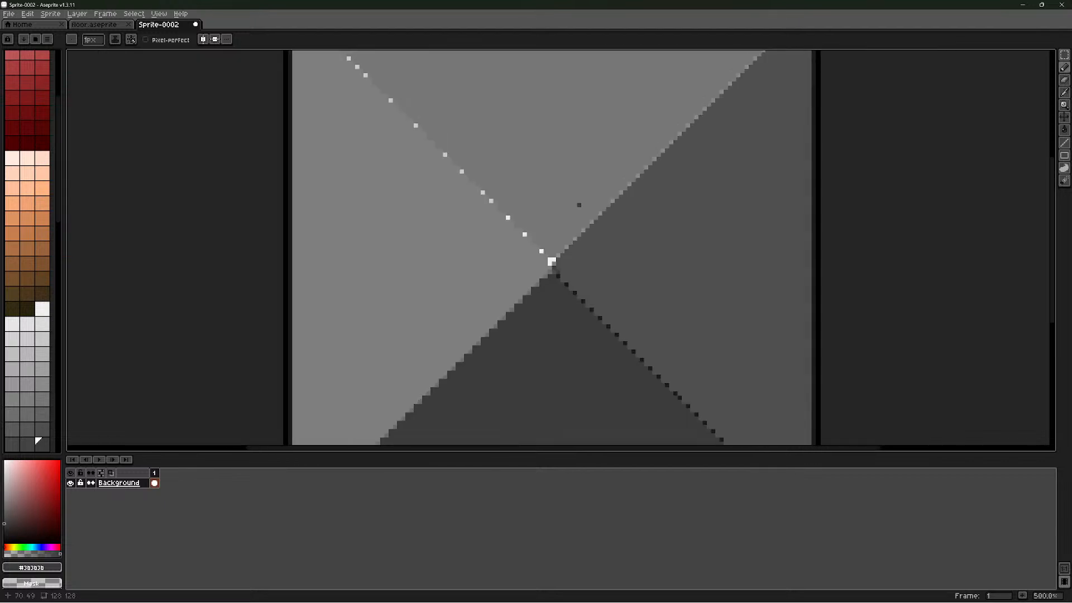
scroll(578, 205, down, 2)
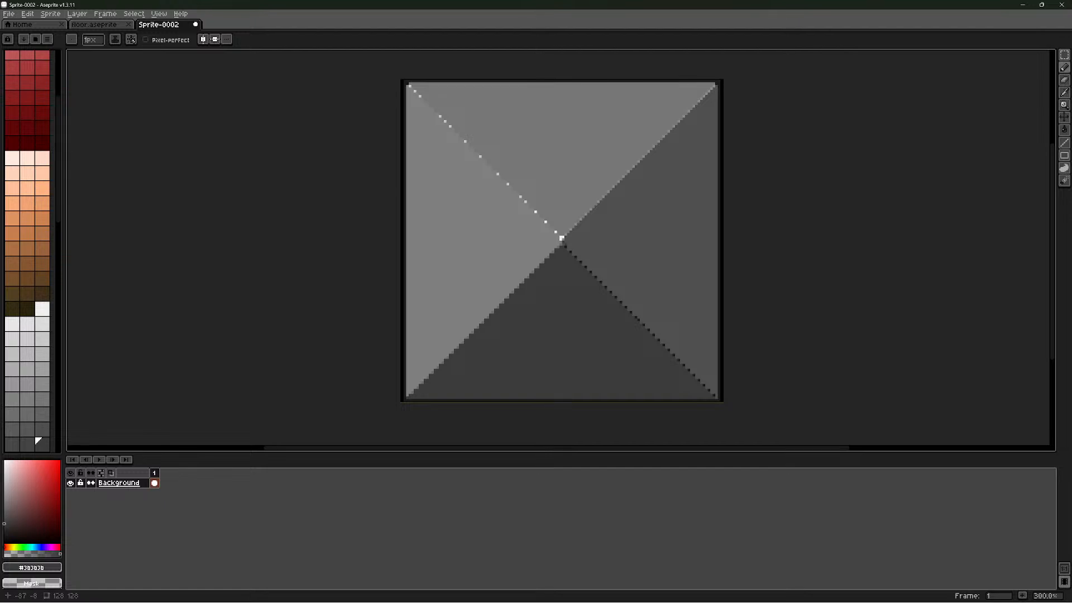
scroll(561, 238, up, 7)
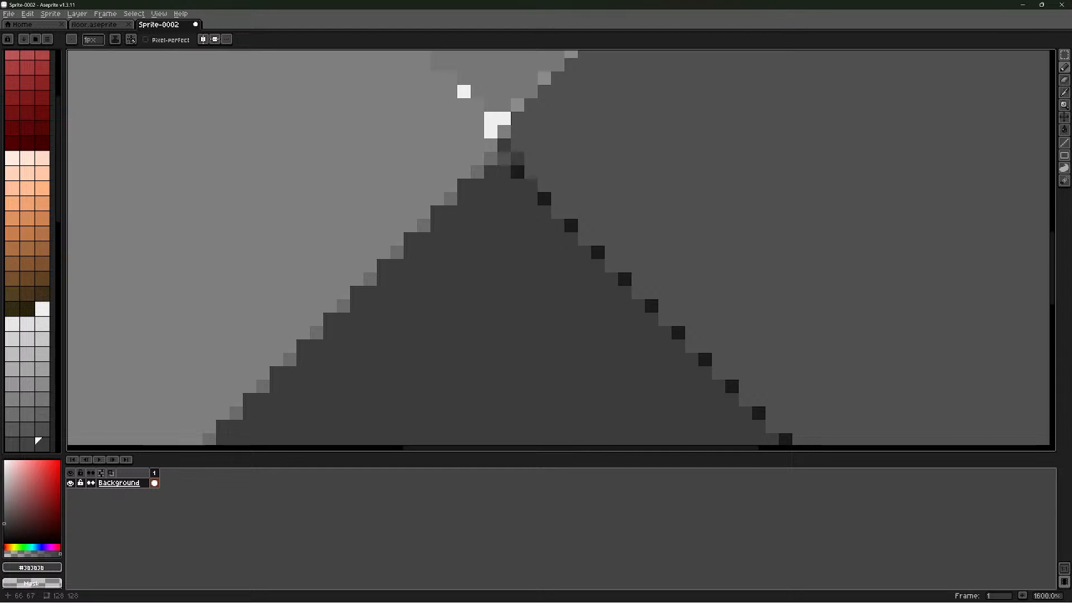
click(518, 172)
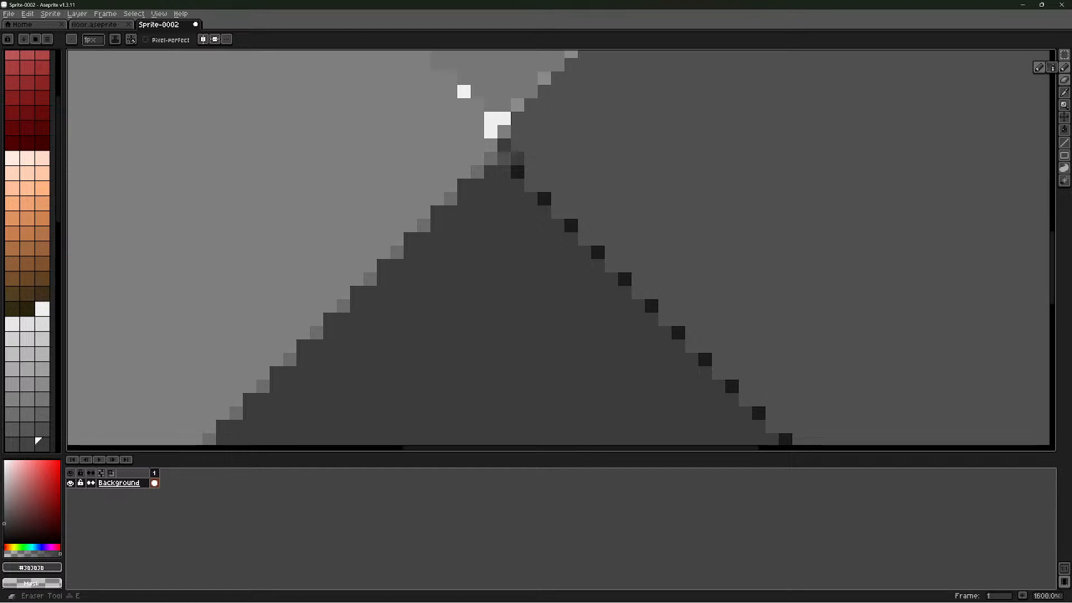
click(1064, 92)
click(868, 132)
click(1064, 68)
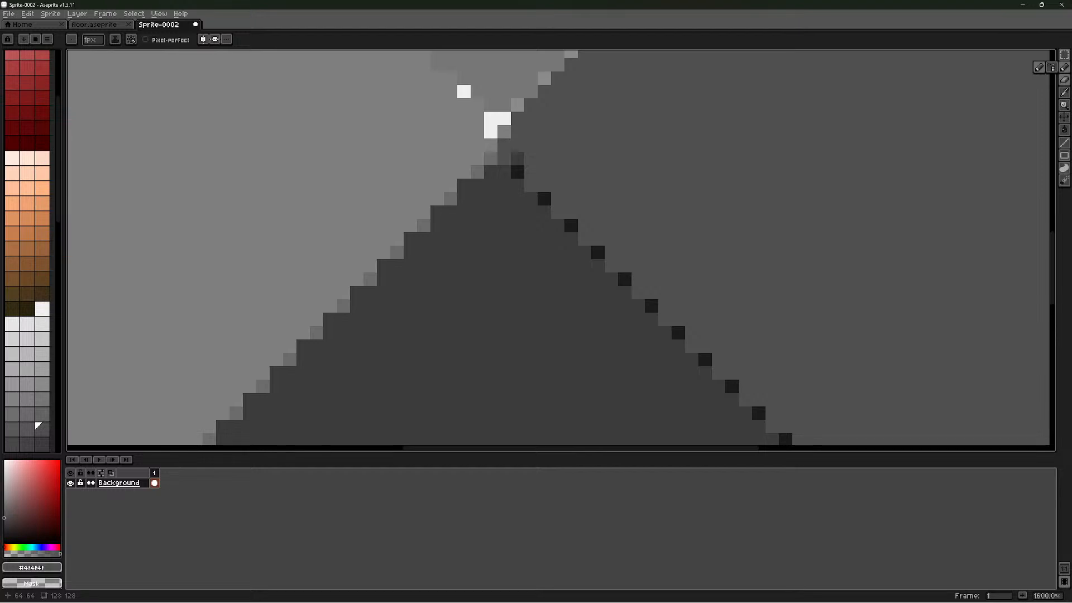
click(544, 199)
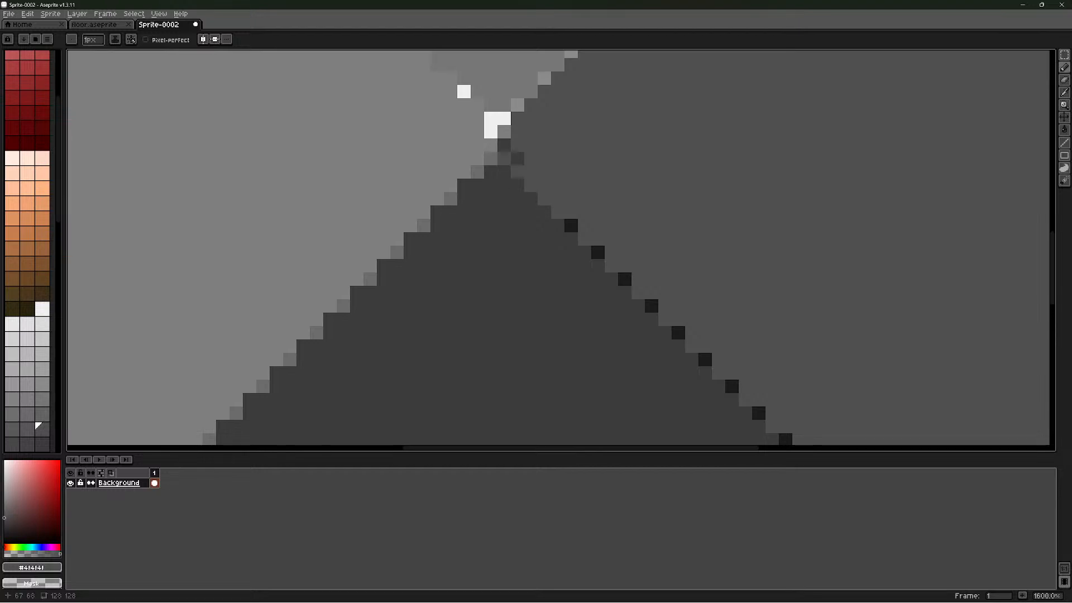
scroll(674, 304, down, 5)
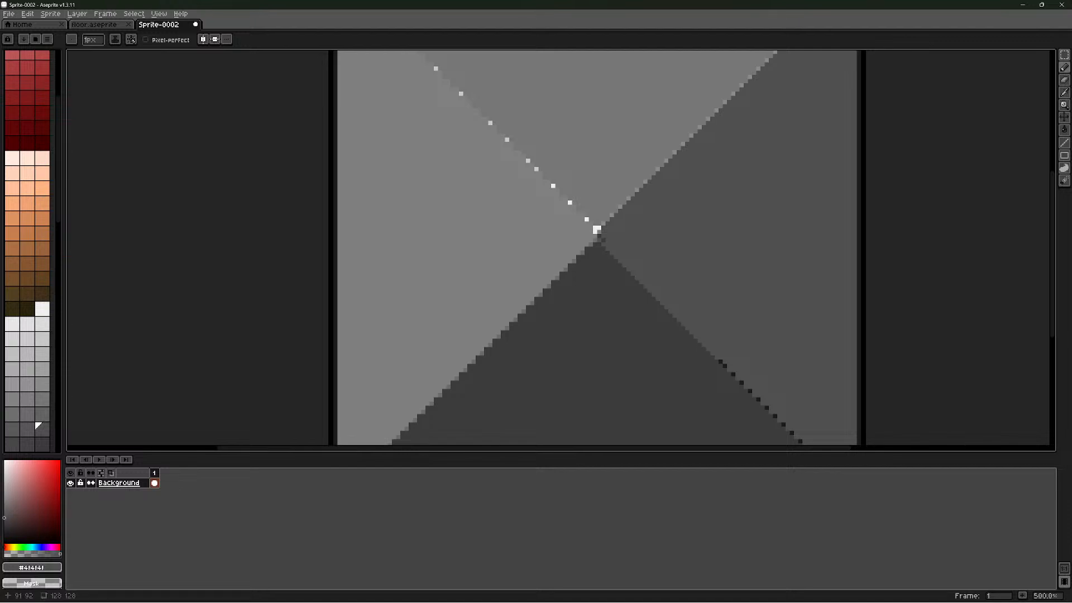
Cover the next near-black pixels farther down the lower-right diagonal with the same #4F4F4F gray
click(720, 362)
click(733, 374)
click(742, 382)
click(750, 391)
click(757, 399)
click(783, 425)
scroll(784, 423, down, 3)
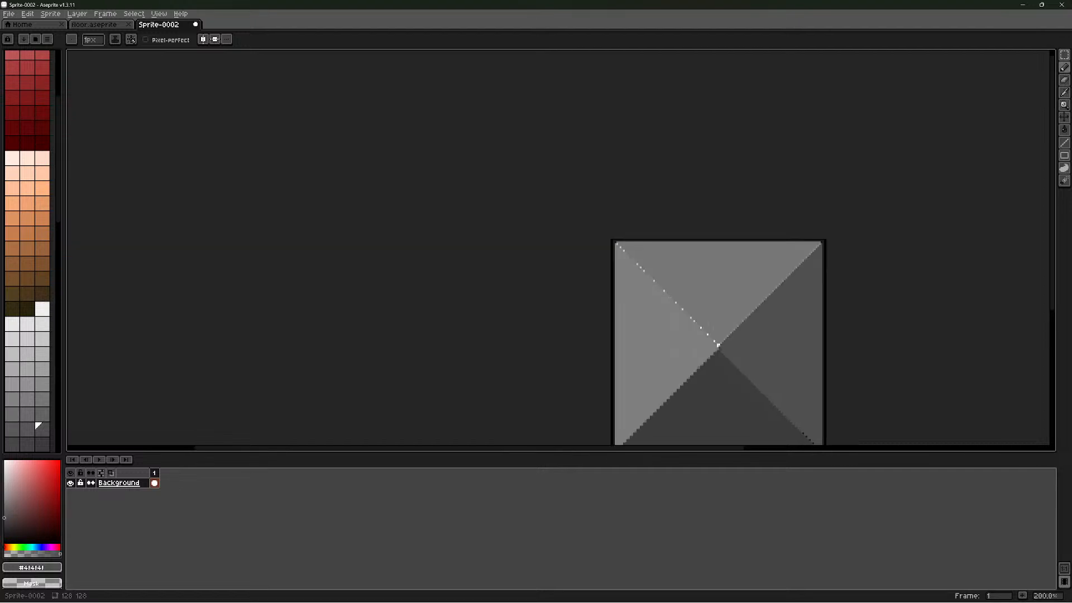
Paint the last near-black pixels at the tile's lower-right corner with #4F4F4F and check the whole tile
scroll(821, 437, down, 2)
middle_drag(821, 437, 739, 309)
scroll(740, 311, up, 2)
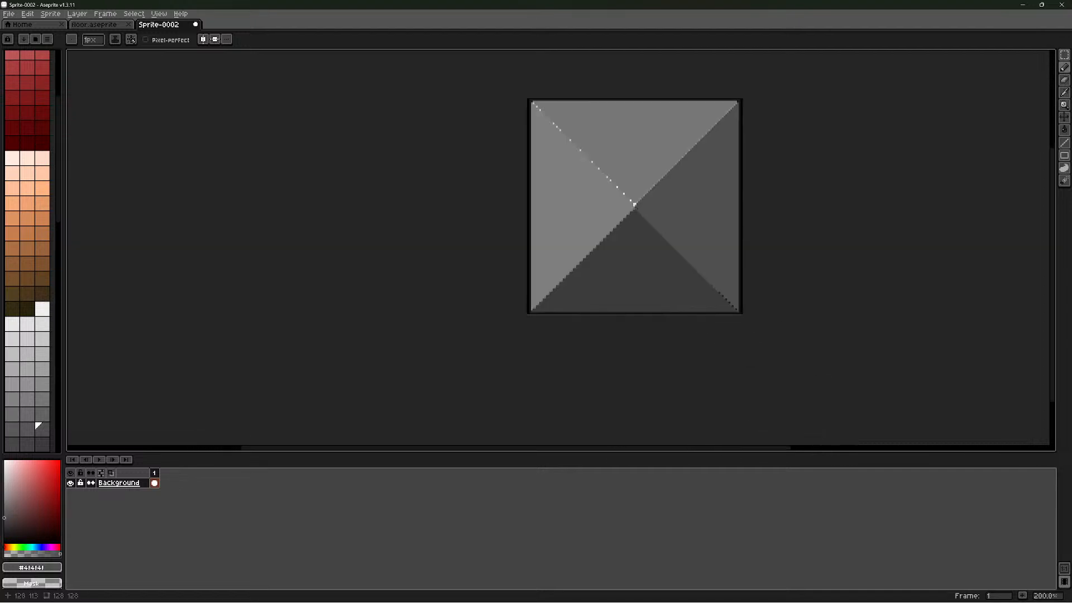
scroll(733, 282, up, 4)
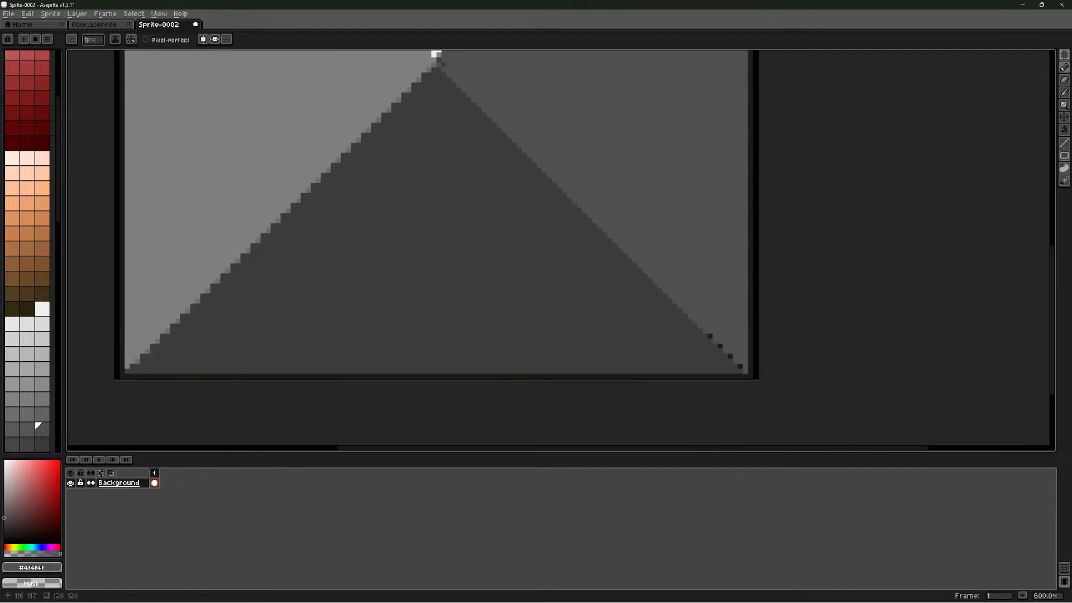
click(710, 336)
scroll(680, 296, down, 3)
scroll(615, 197, down, 2)
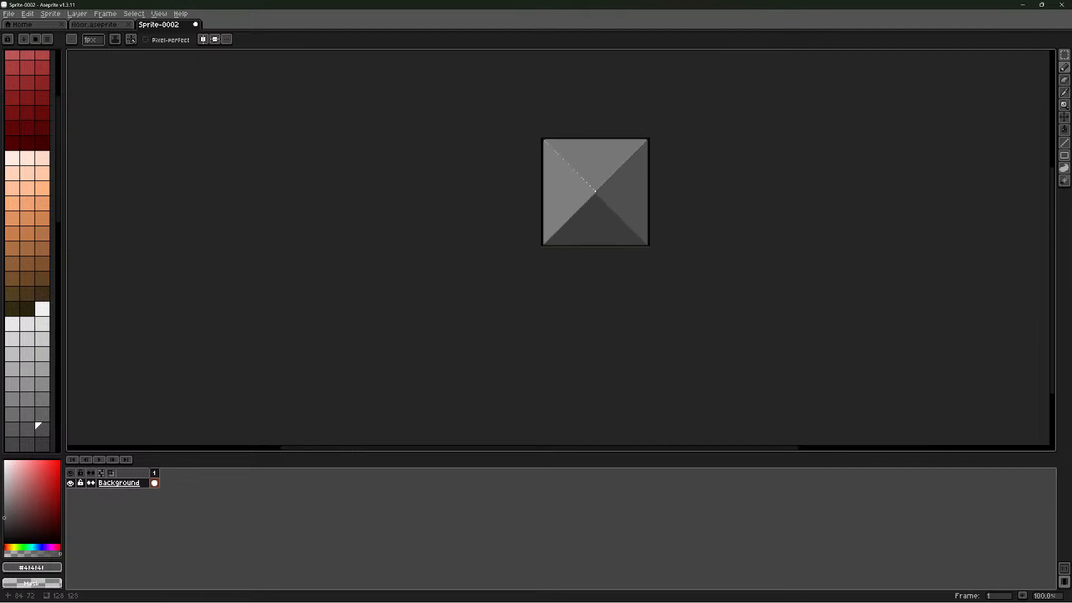
Inspect how the four faces meet at the peak and how the recolored lower-right diagonal blends in
scroll(595, 137, up, 2)
scroll(592, 294, up, 2)
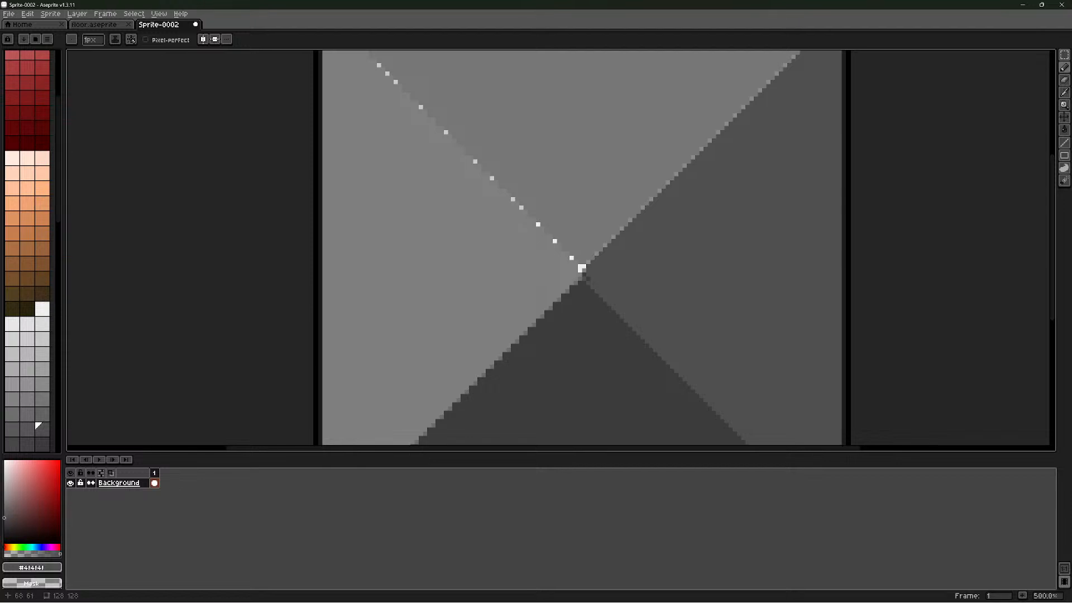
scroll(598, 265, up, 5)
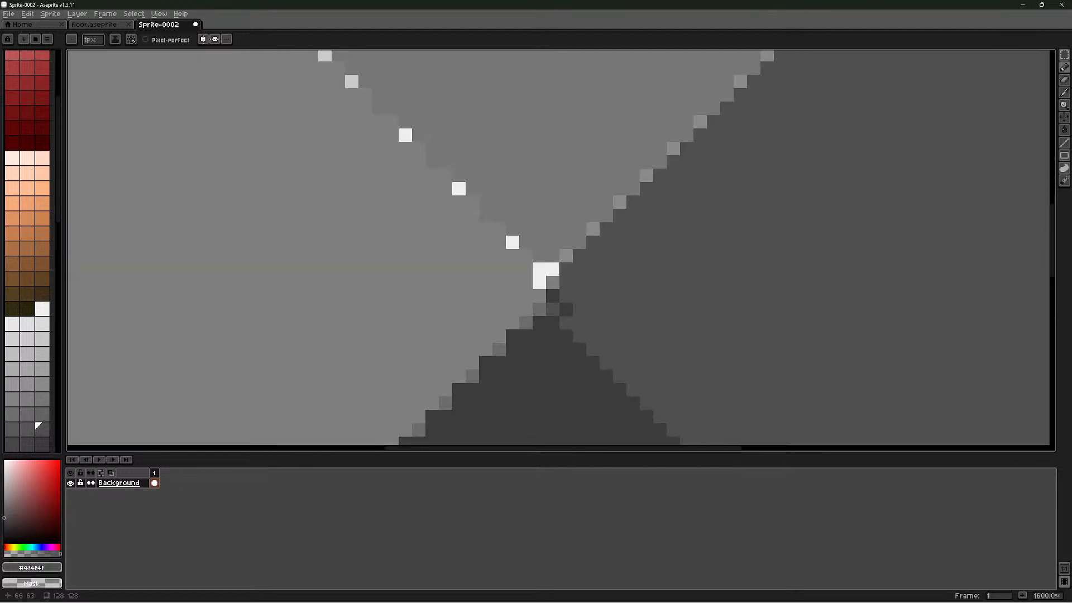
scroll(566, 306, down, 4)
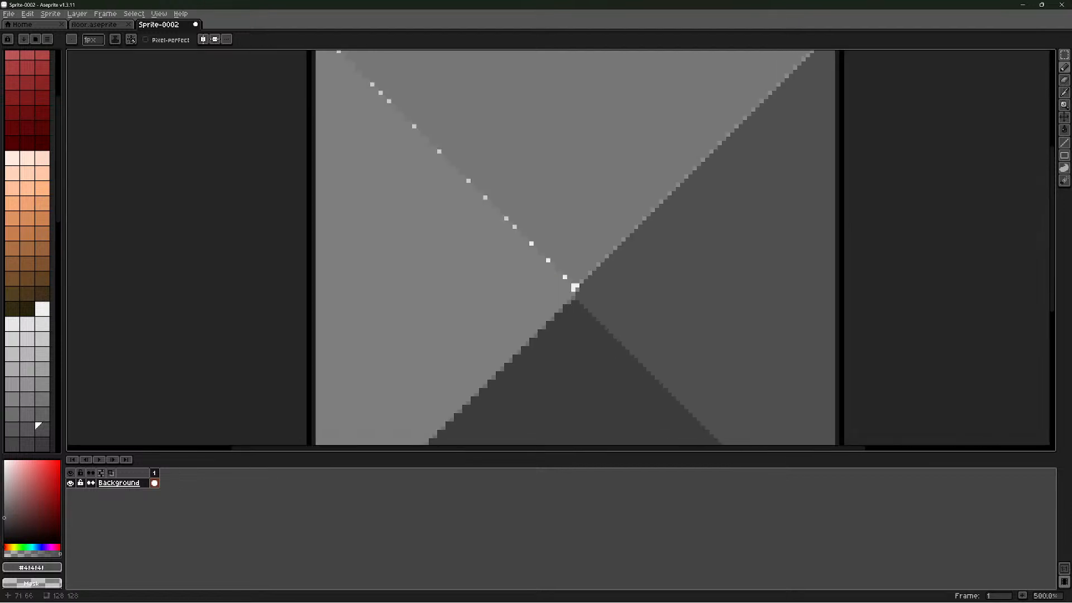
scroll(575, 288, down, 2)
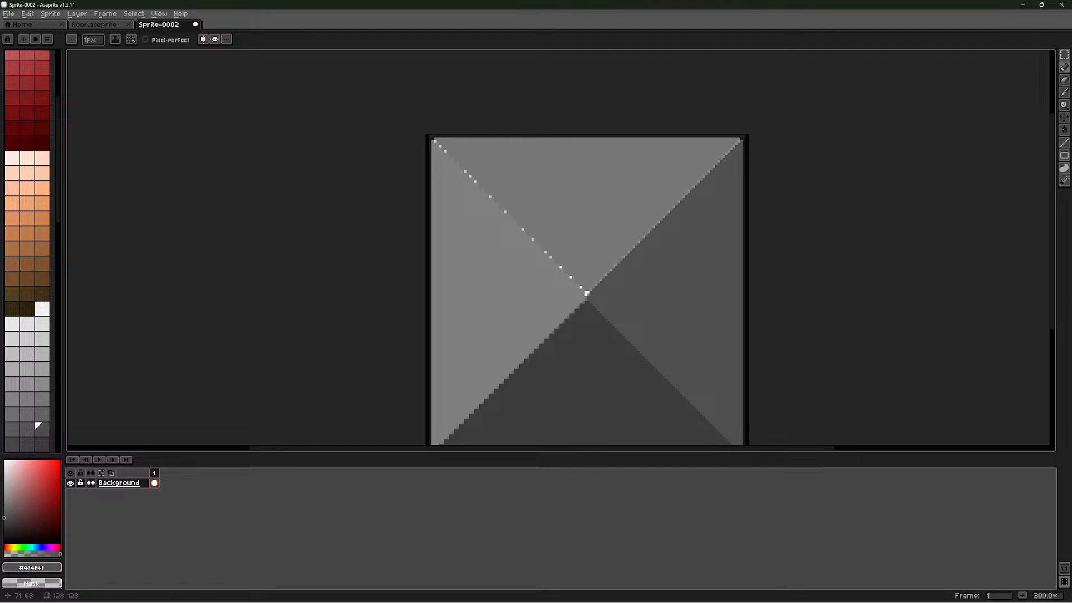
scroll(586, 292, down, 1)
scroll(583, 291, up, 5)
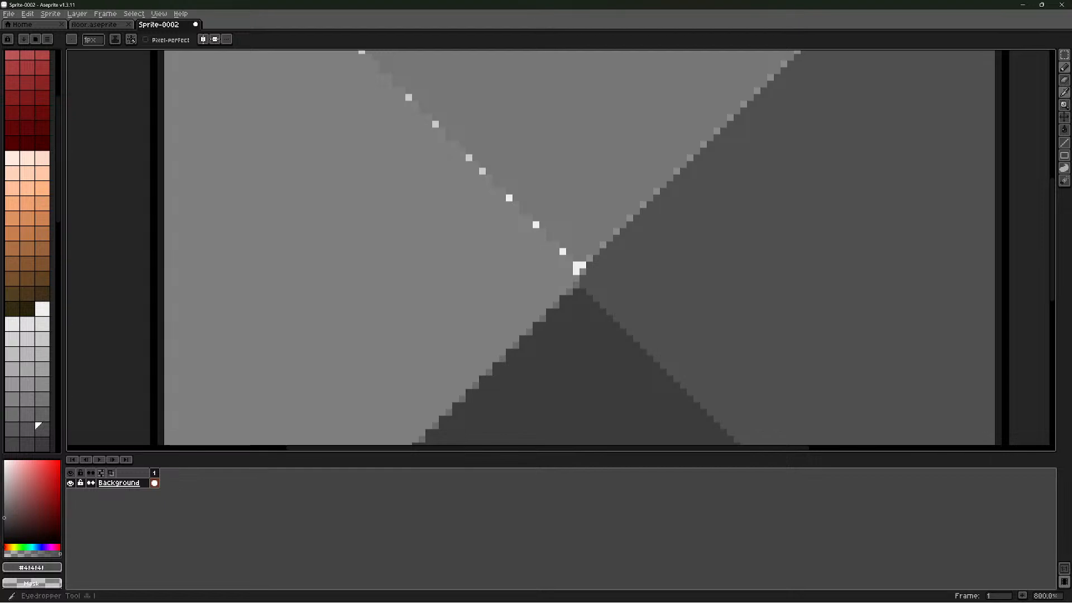
Sample the bottom face's #3B3B3B gray, try a touch-up beneath the peak, and undo it
key(i)
click(591, 317)
click(1064, 67)
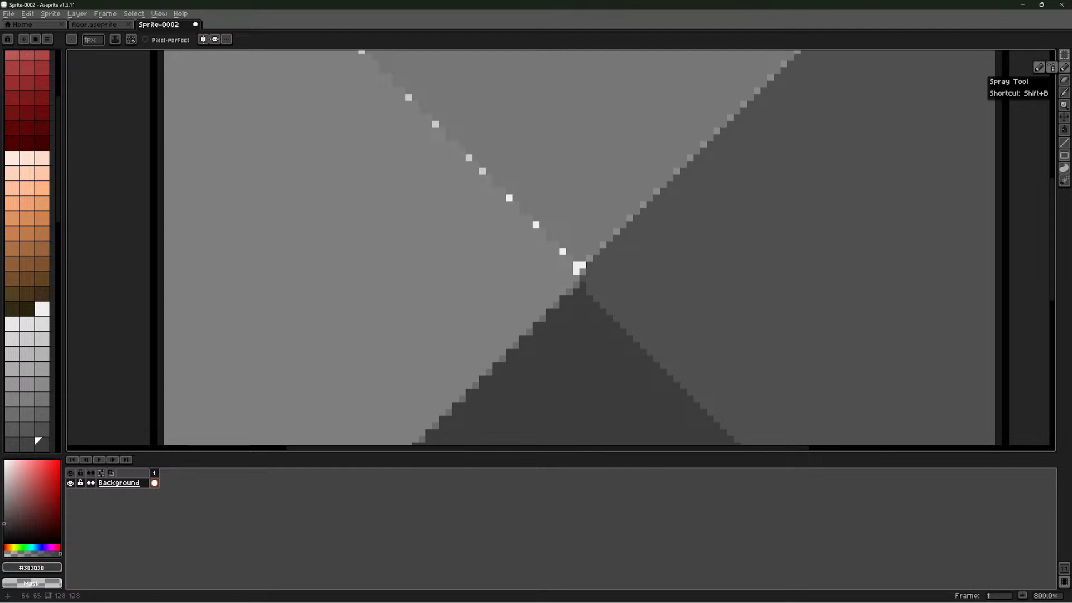
key(ctrl+z)
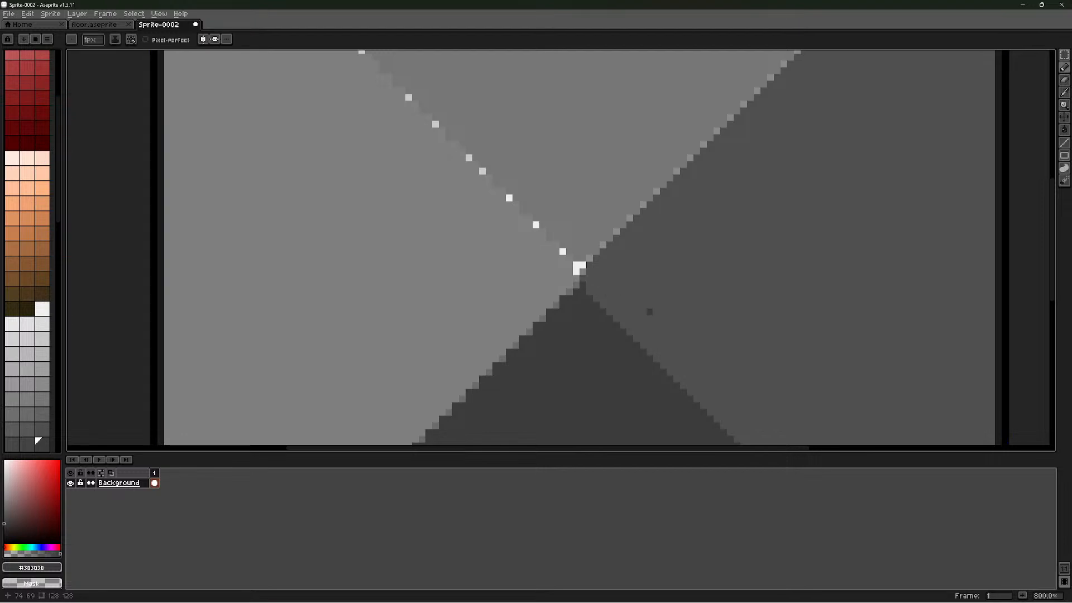
scroll(649, 310, down, 2)
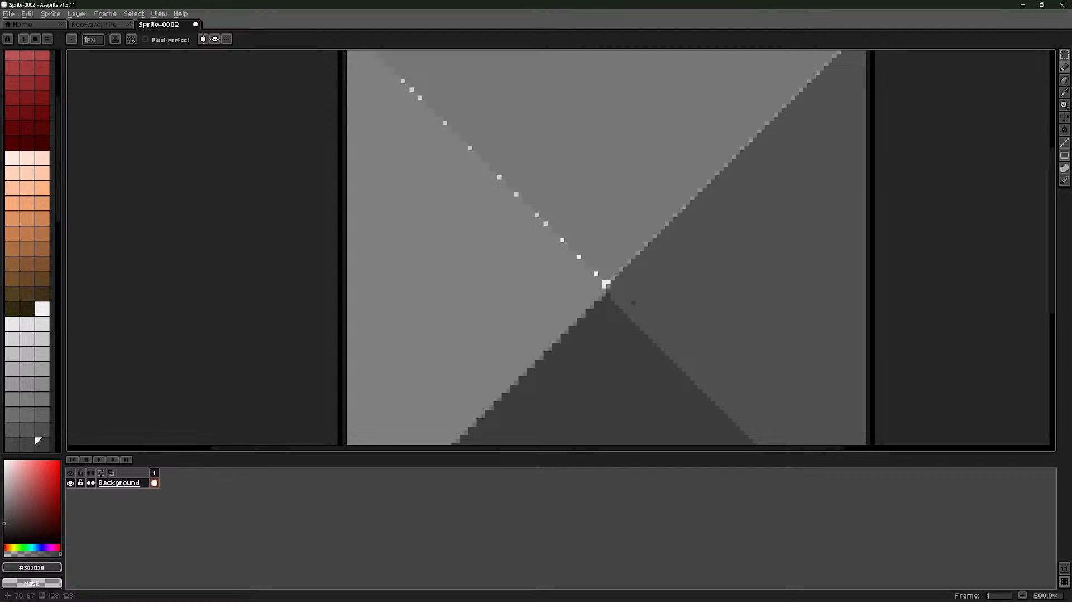
Sample the peak's #EFEFEF off-white and try extending the highlight one pixel downward
key(i)
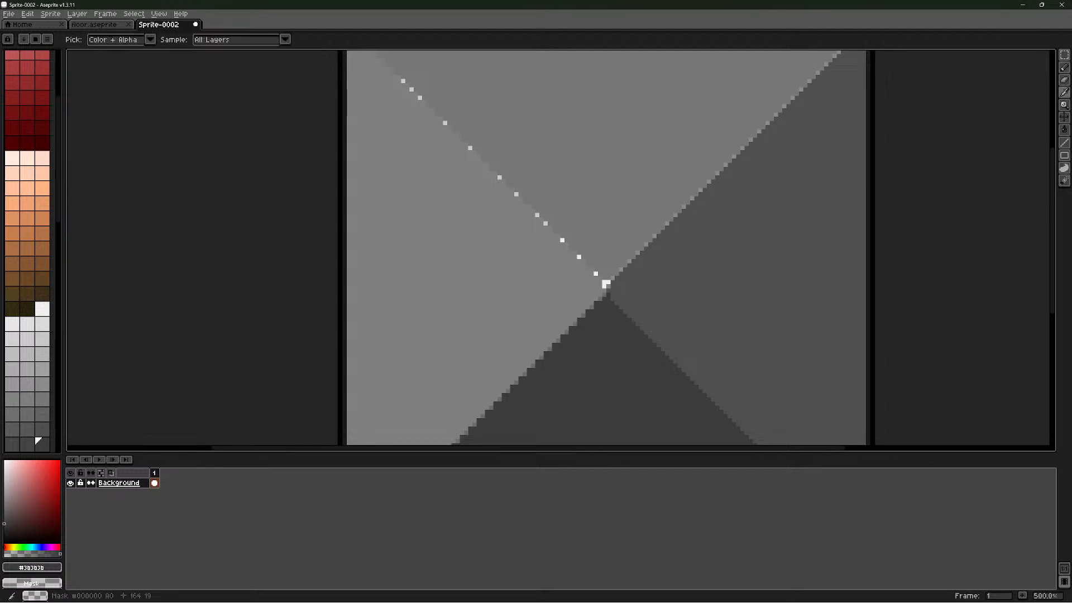
click(606, 284)
key(b)
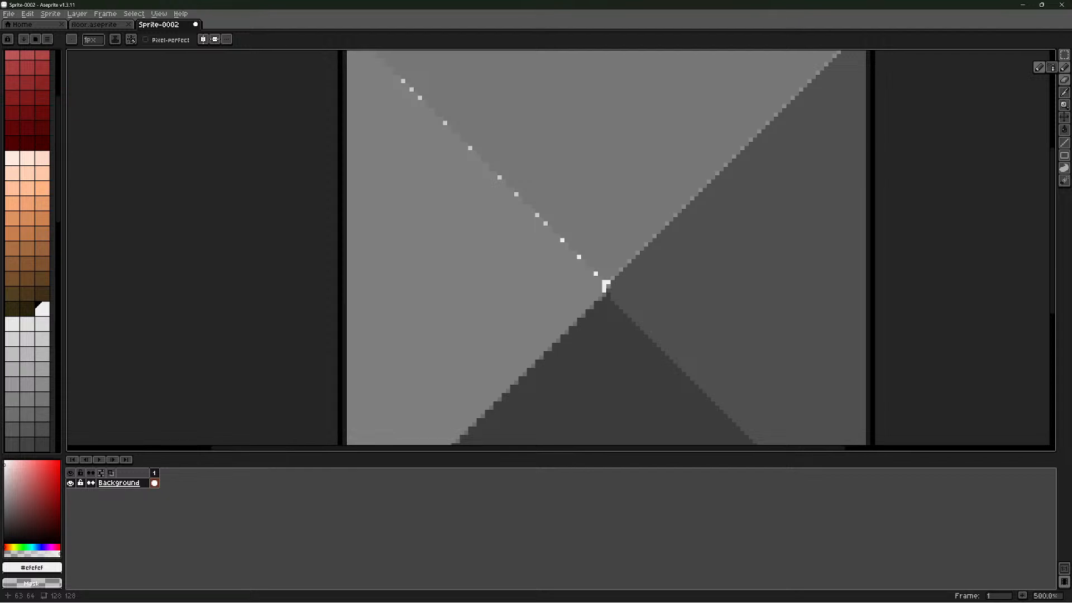
key(e)
click(1064, 92)
Sample the #7F7F7F gray just below the peak's highlight for drawing and review the peak against the whole tile
click(604, 290)
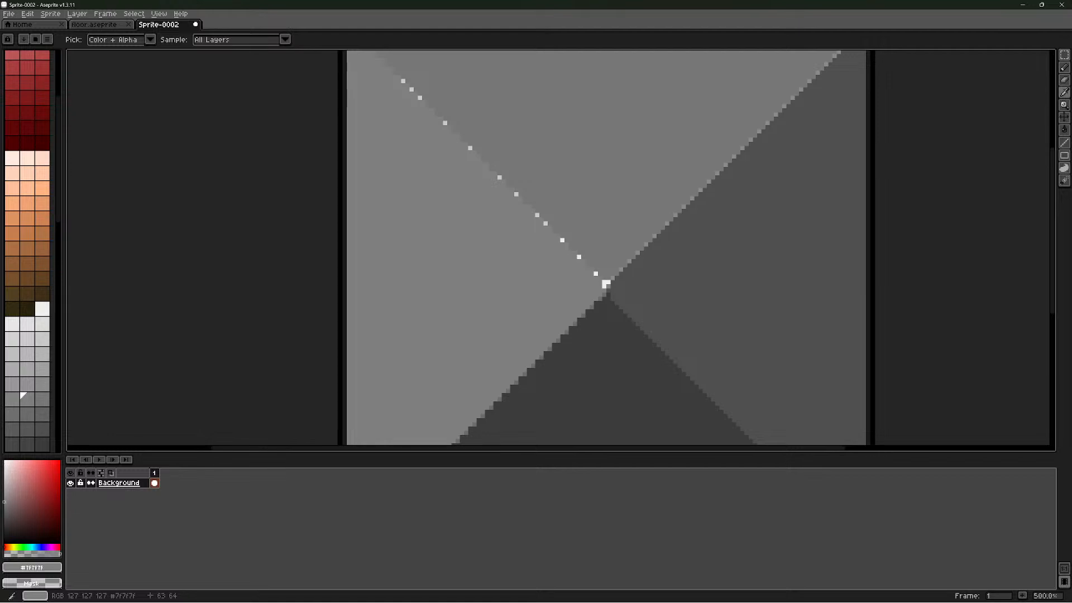
click(1064, 67)
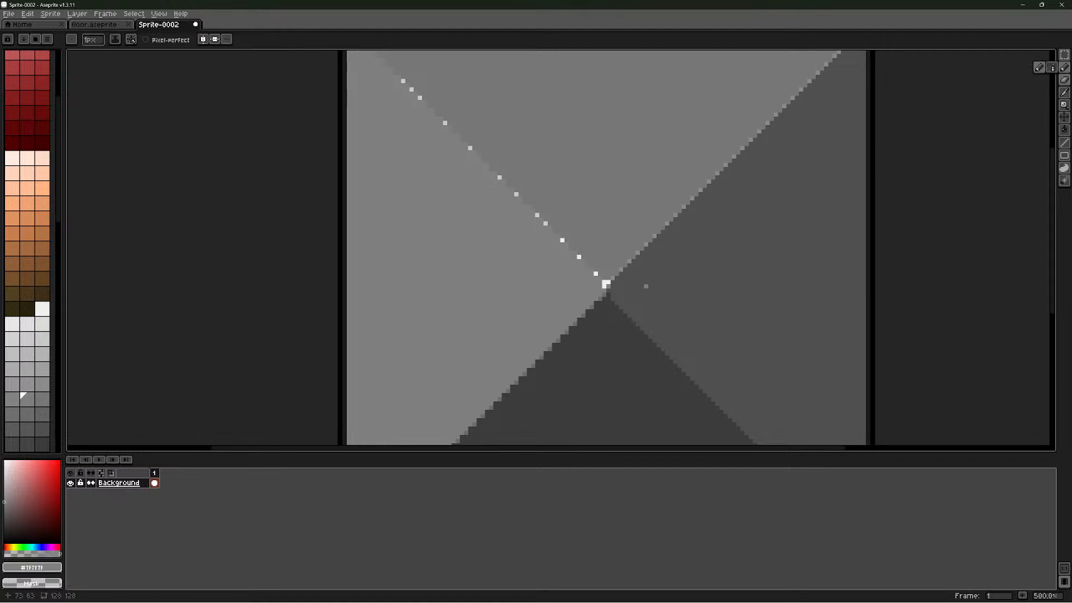
scroll(607, 285, up, 1)
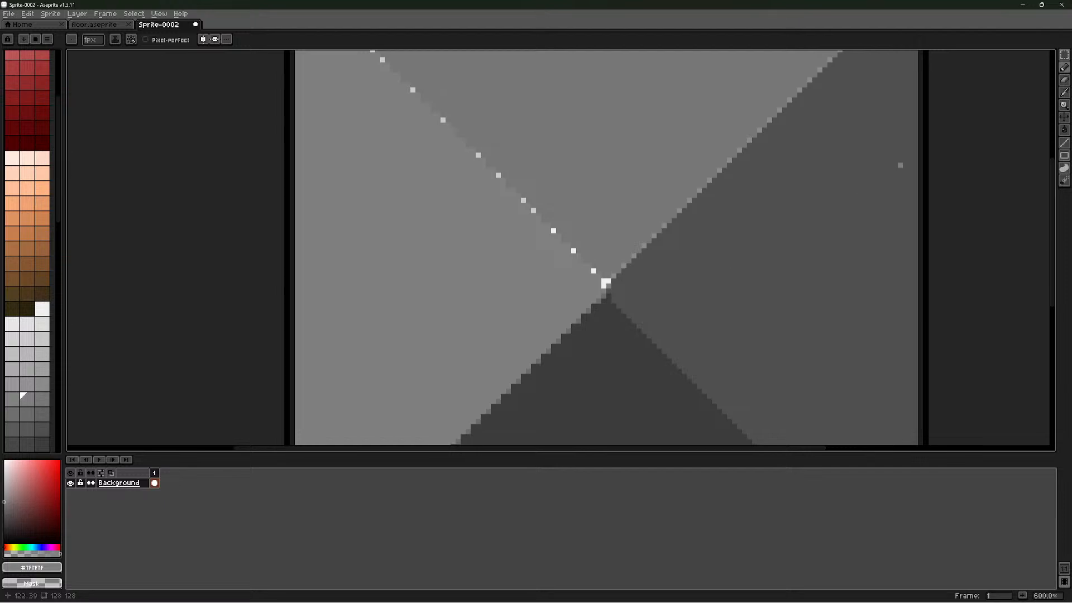
scroll(860, 183, down, 3)
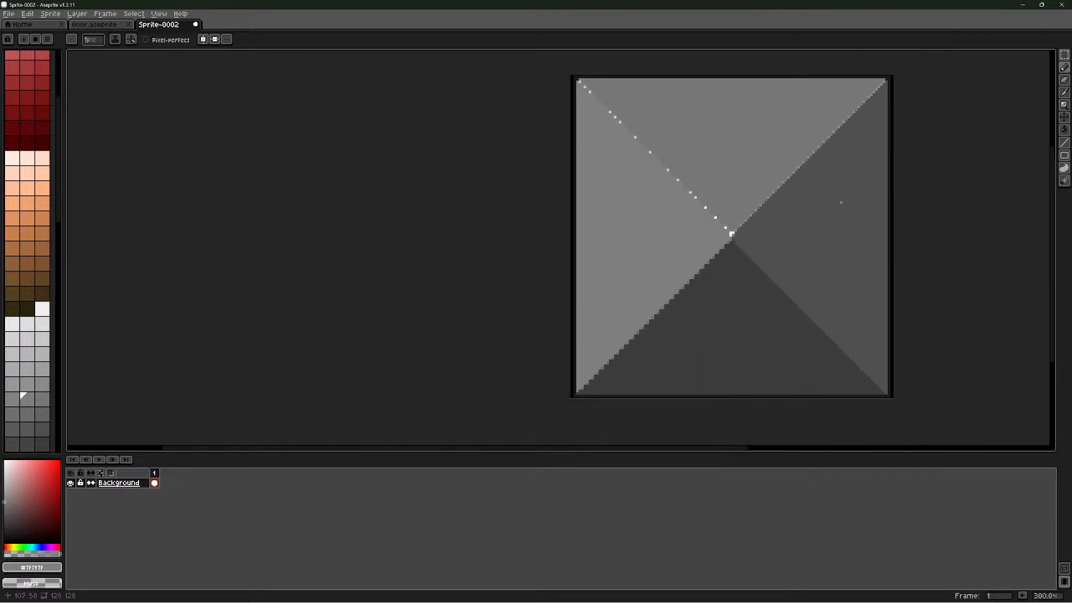
scroll(841, 202, up, 3)
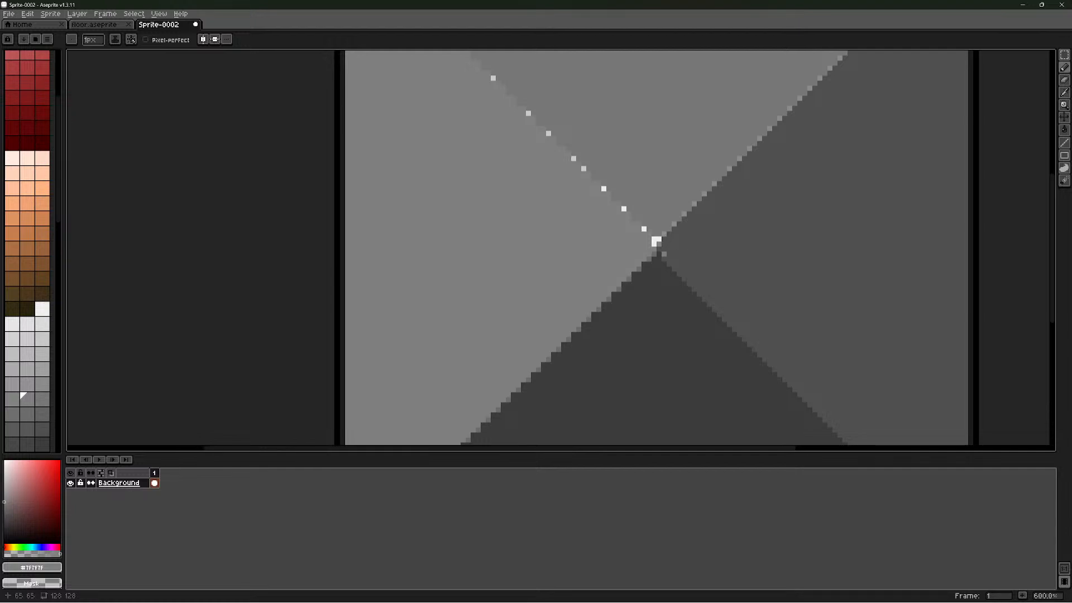
Pick the #4F4F4F gray, try a pixel touch-up beneath the peak, and undo it
key(i)
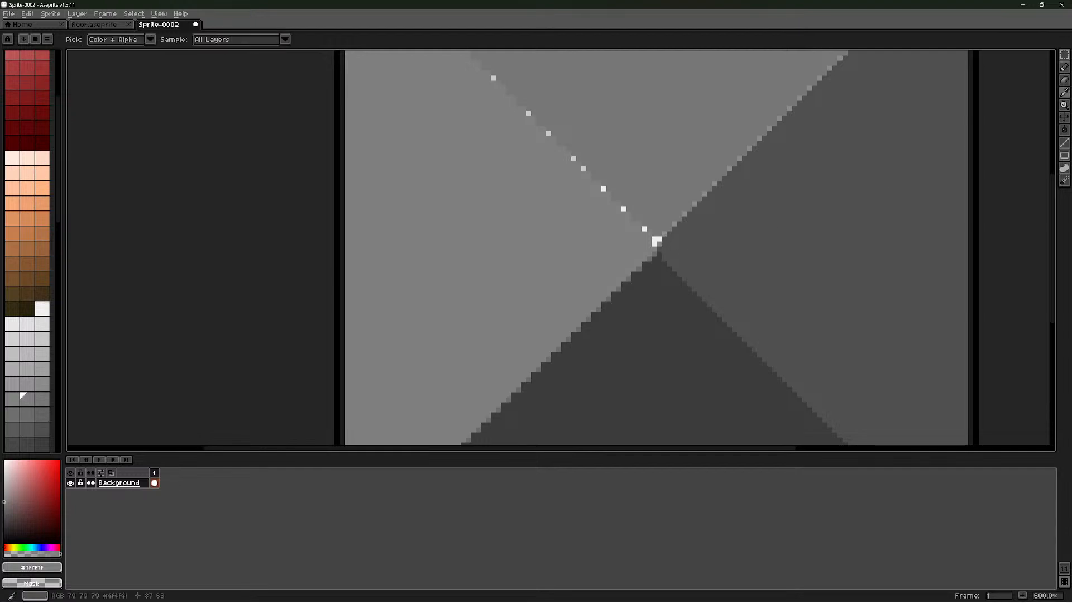
click(38, 425)
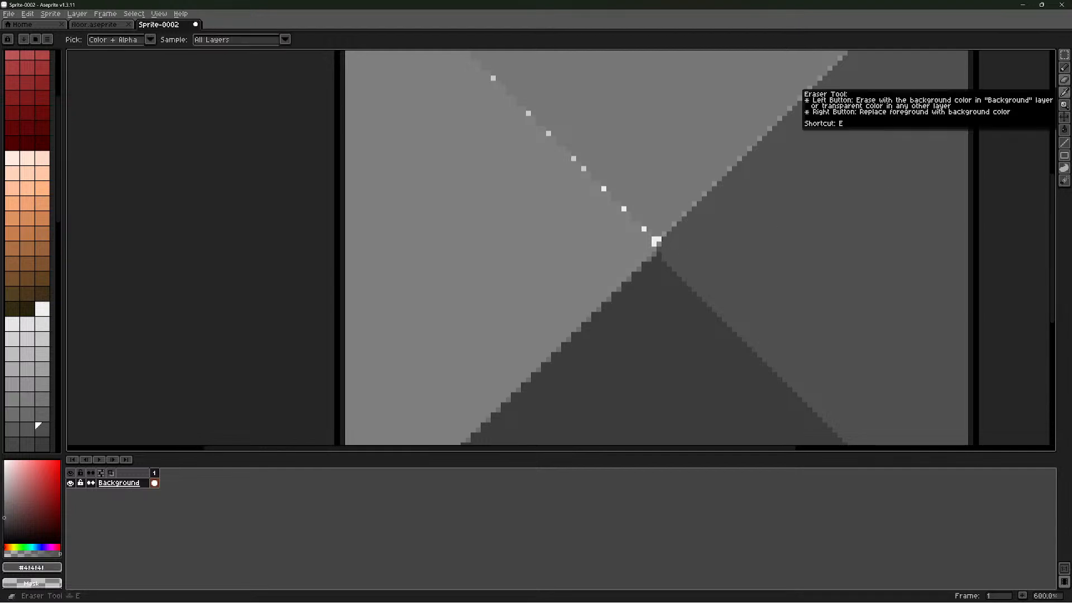
click(1063, 68)
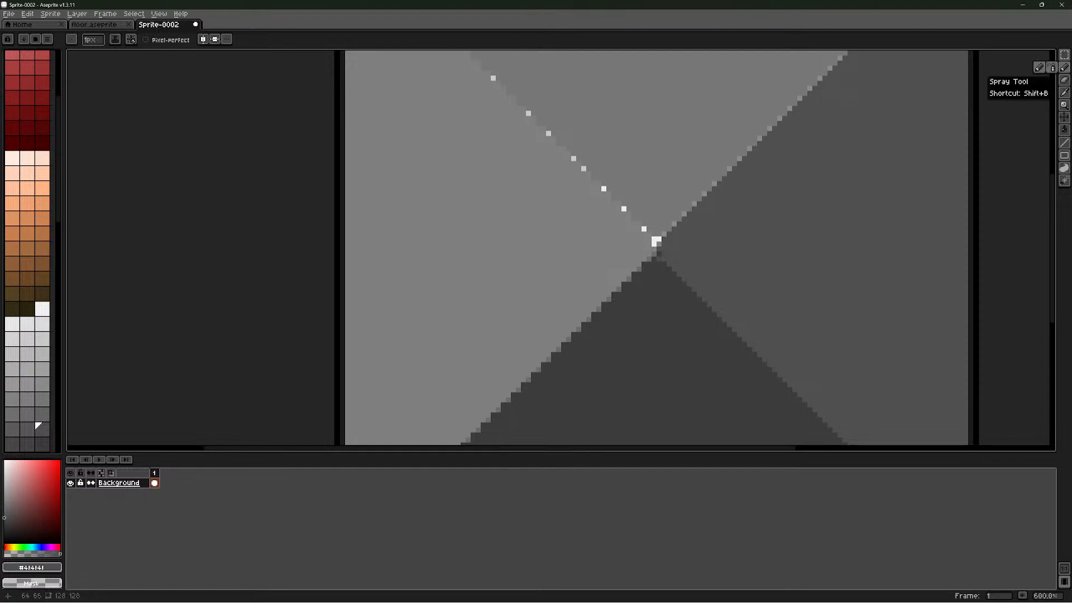
scroll(716, 246, down, 2)
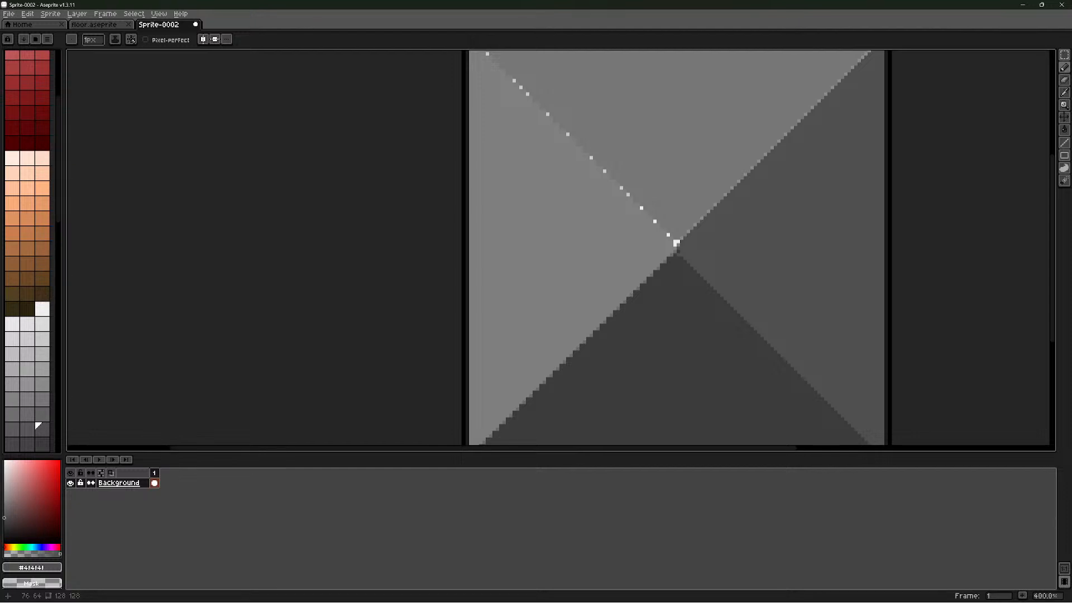
key(ctrl+z)
scroll(700, 250, up, 2)
scroll(700, 250, down, 3)
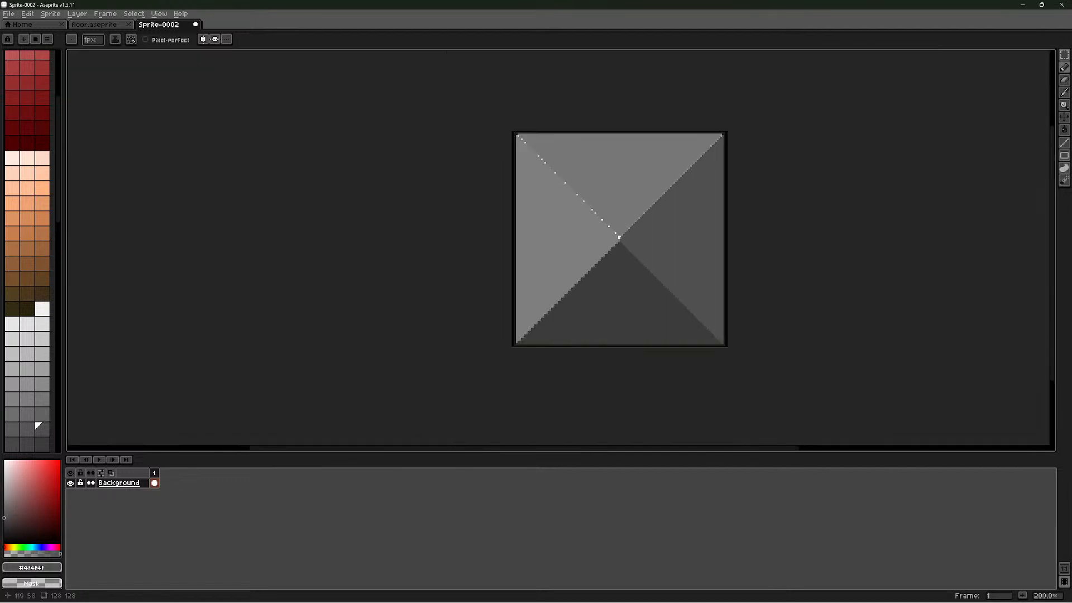
Pick the dark #3B3B3B gray from the bottom face, try darkening a pixel beneath the peak, and undo the change
scroll(619, 238, up, 2)
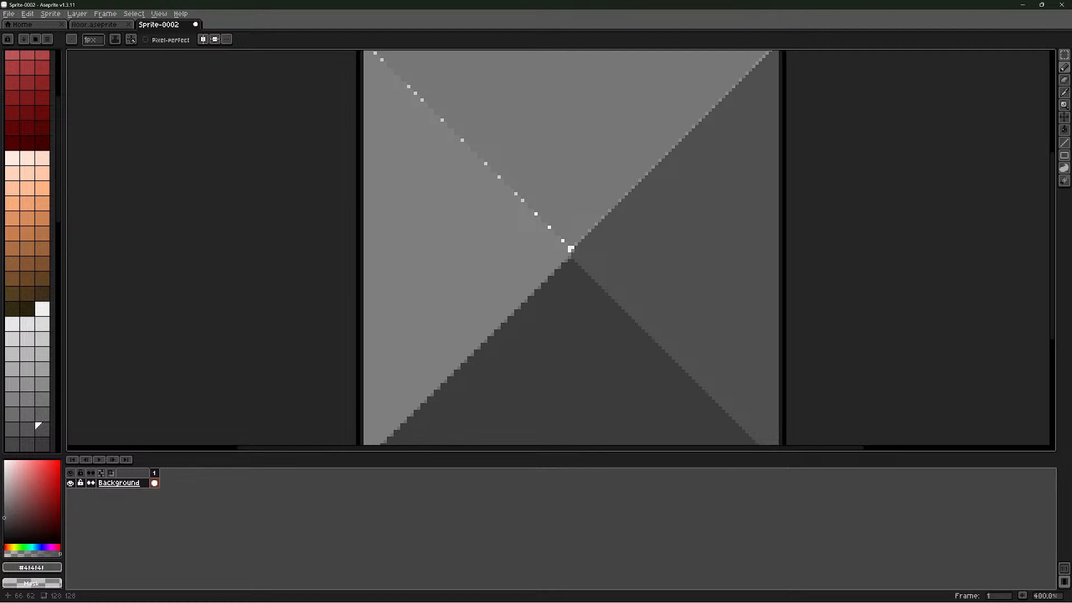
mouse_move(1064, 67)
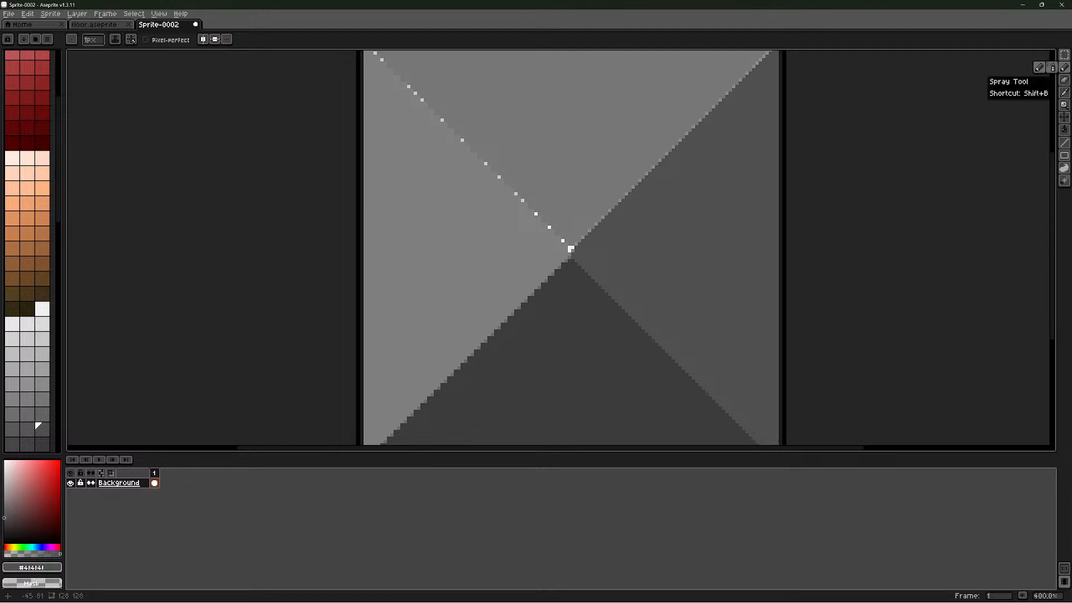
key(i)
click(572, 333)
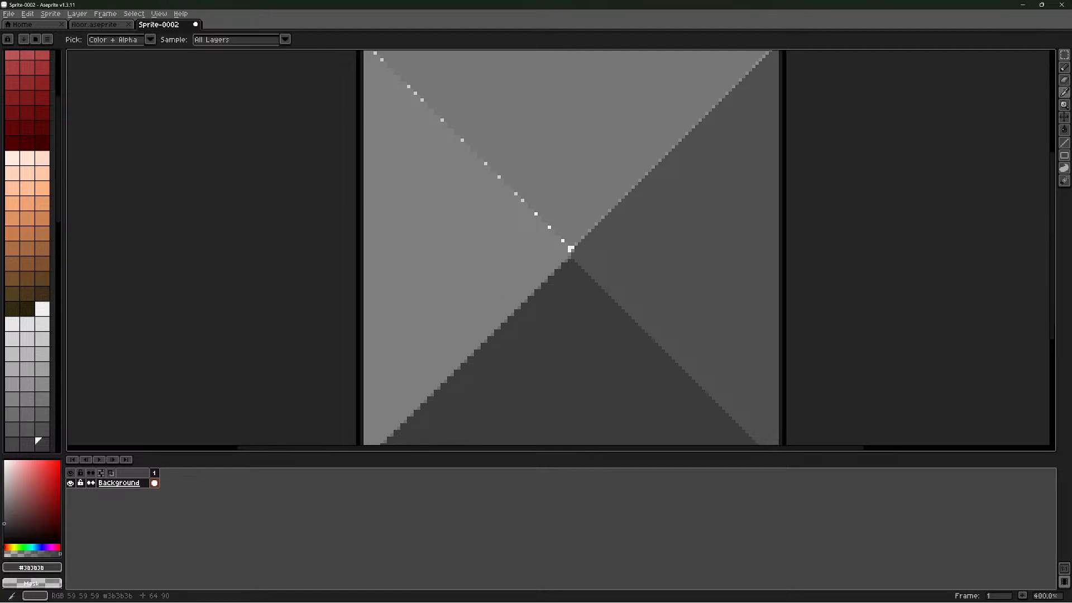
key(b)
scroll(558, 264, up, 2)
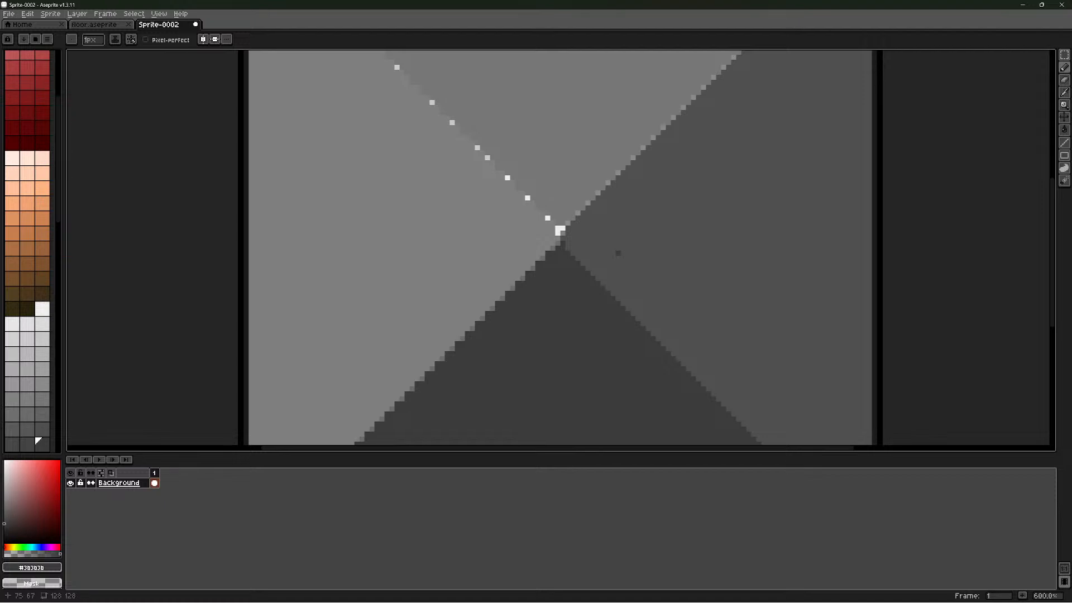
scroll(613, 253, down, 3)
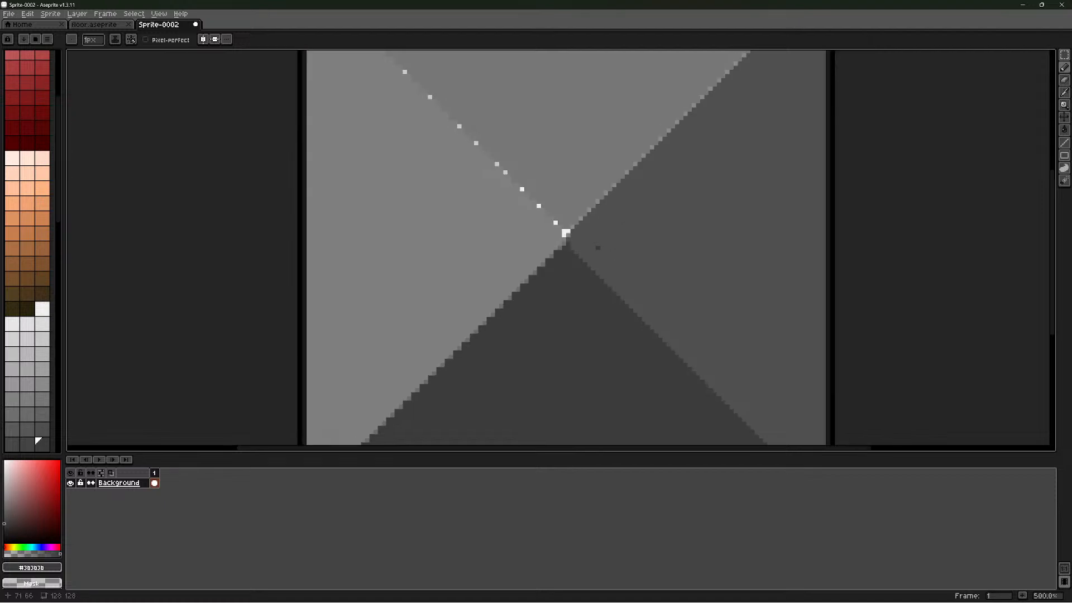
scroll(593, 250, down, 1)
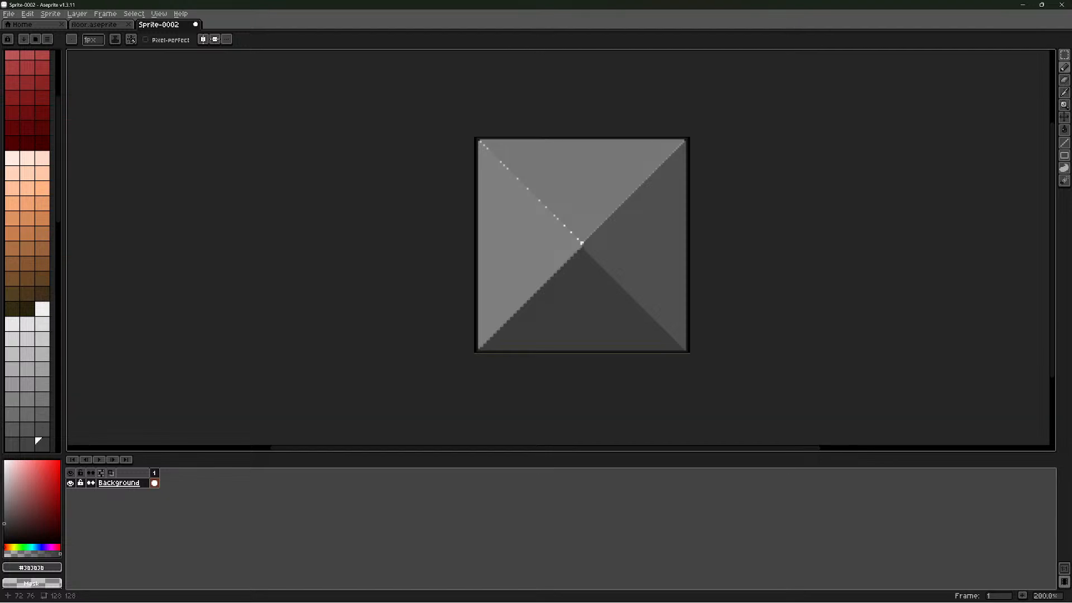
key(ctrl+z)
scroll(582, 243, up, 3)
middle_drag(557, 224, 585, 273)
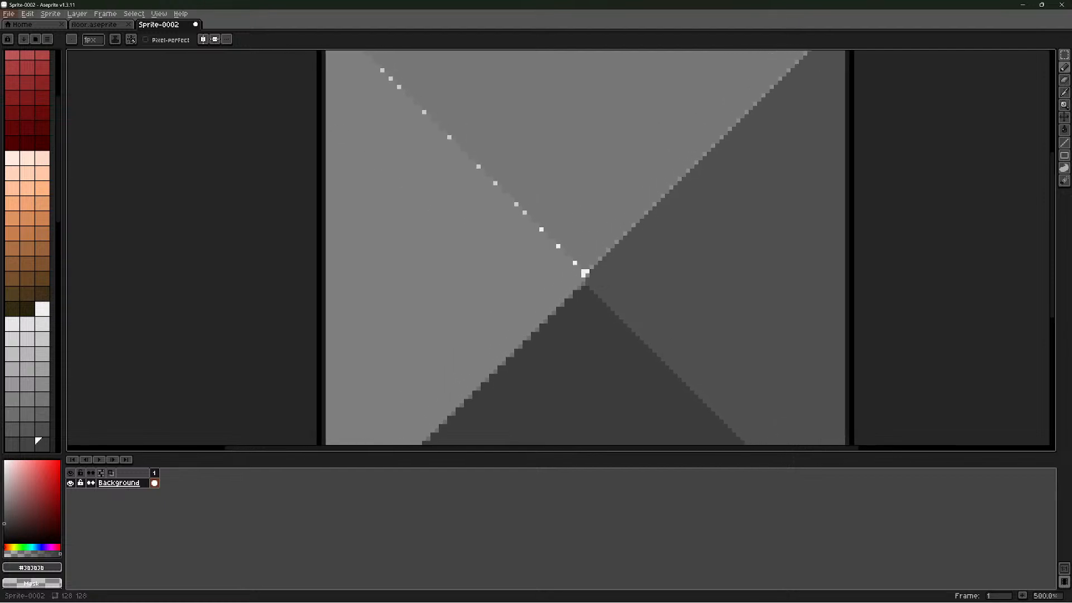
Save the sprite in the stream folder under the file name WALL
click(9, 14)
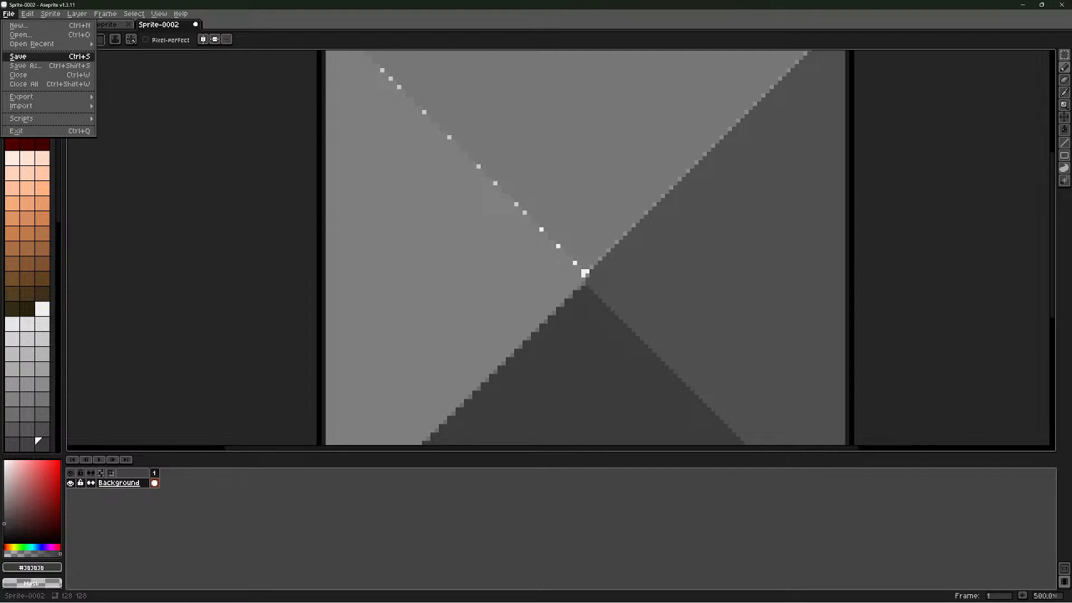
click(17, 56)
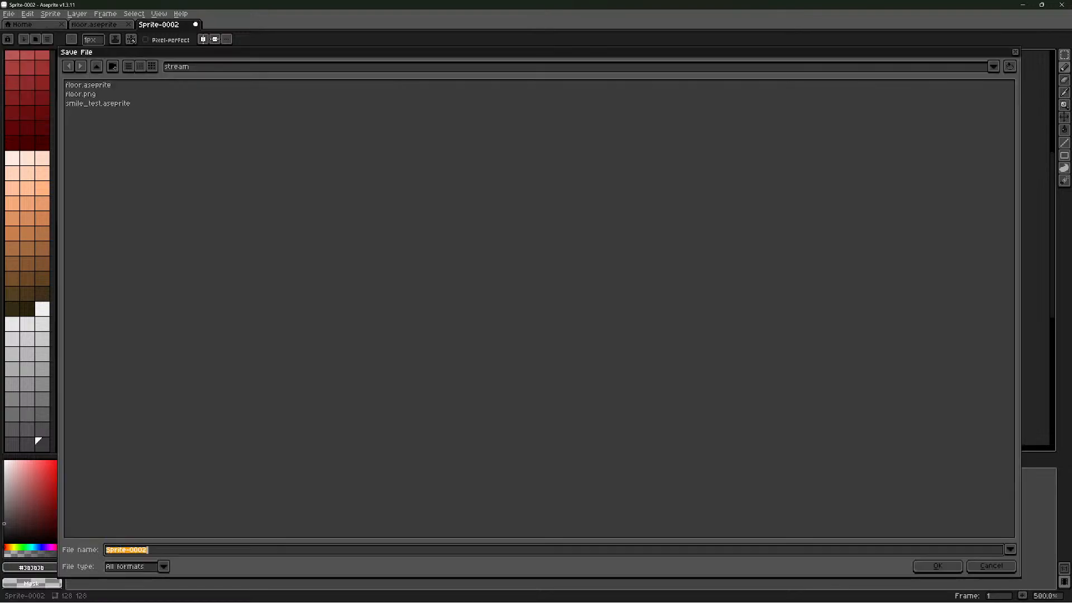
text(WALL)
key(Return)
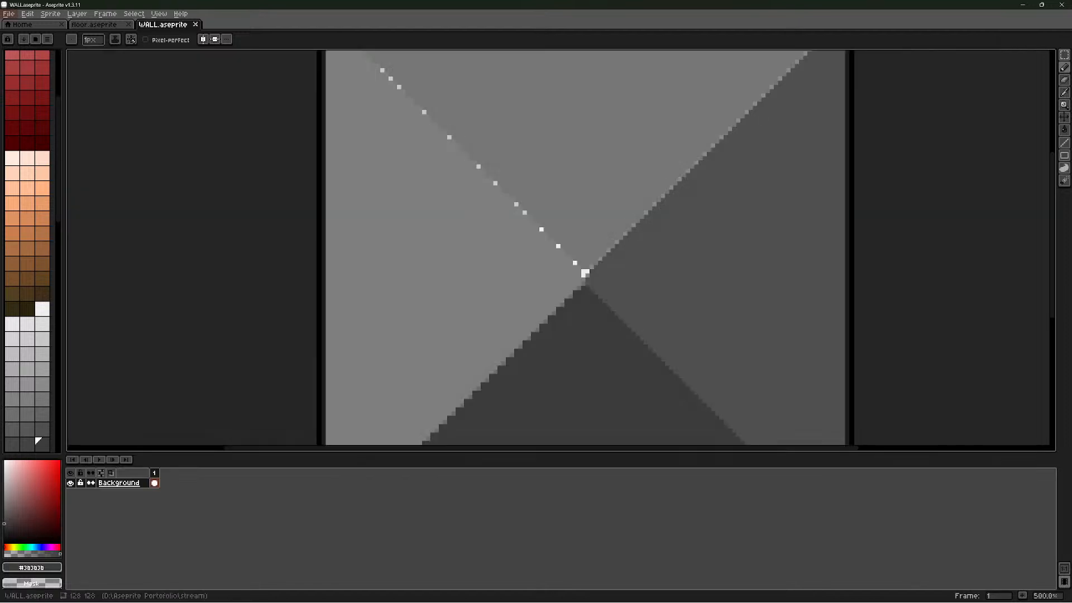
Export the finished tile as WALL.png with the default export options and look over the whole tile
click(9, 14)
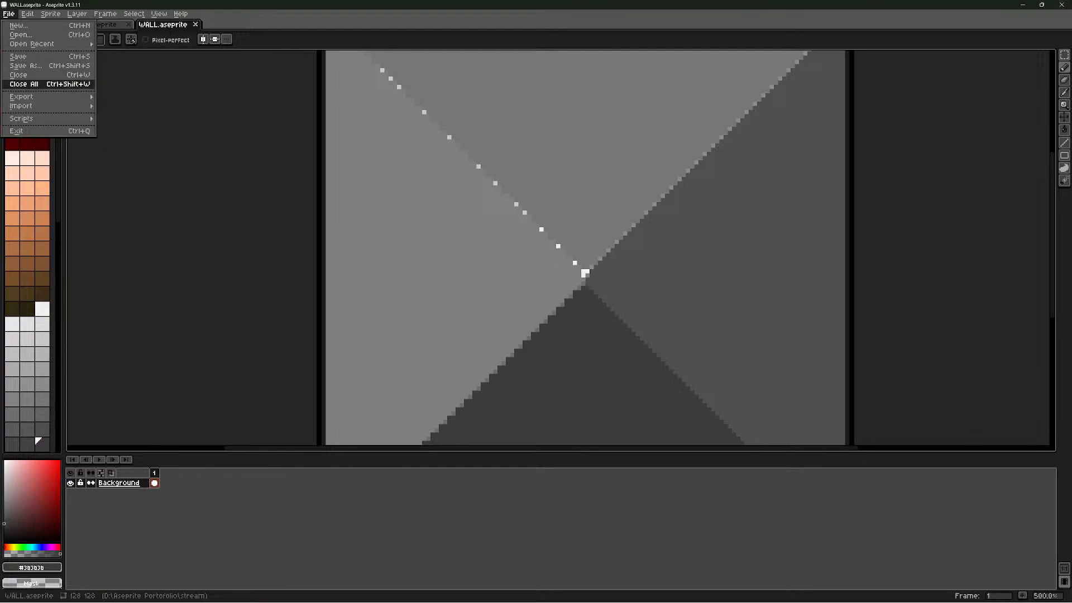
mouse_move(34, 96)
click(129, 96)
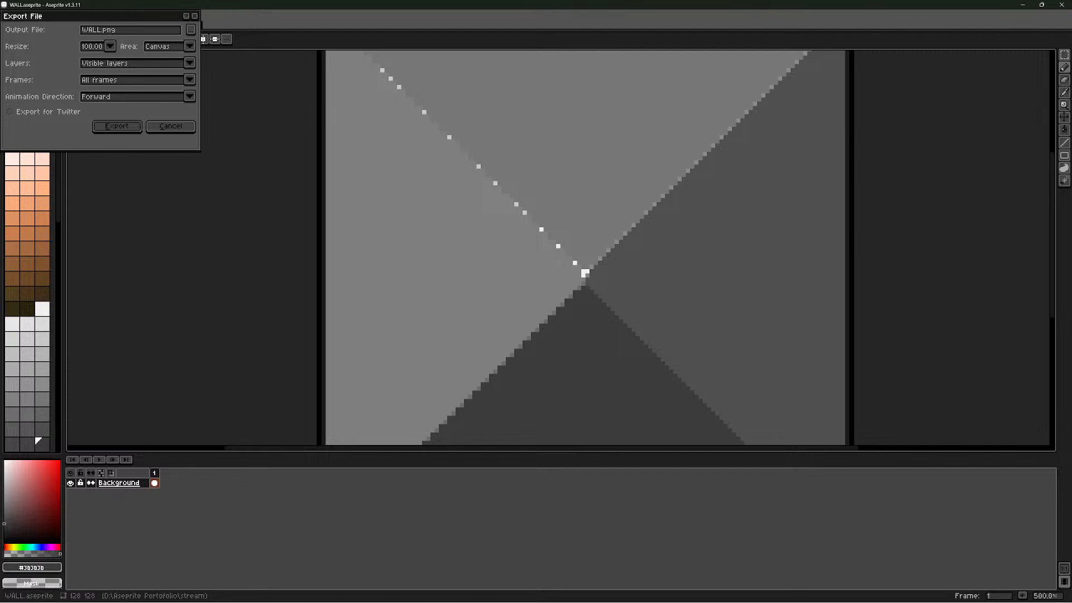
key(Return)
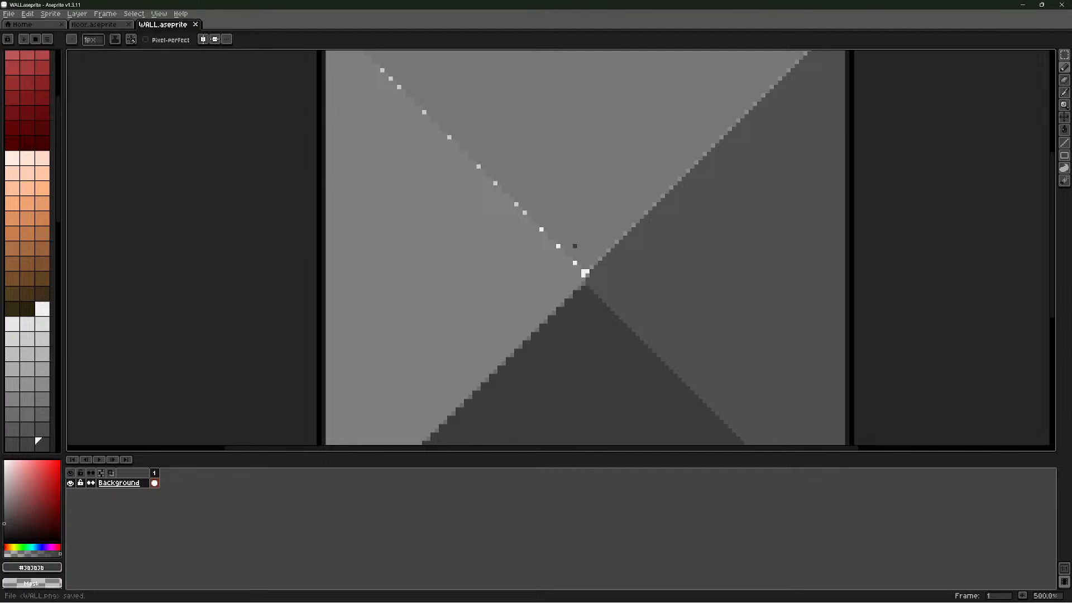
scroll(576, 247, down, 4)
scroll(614, 234, up, 4)
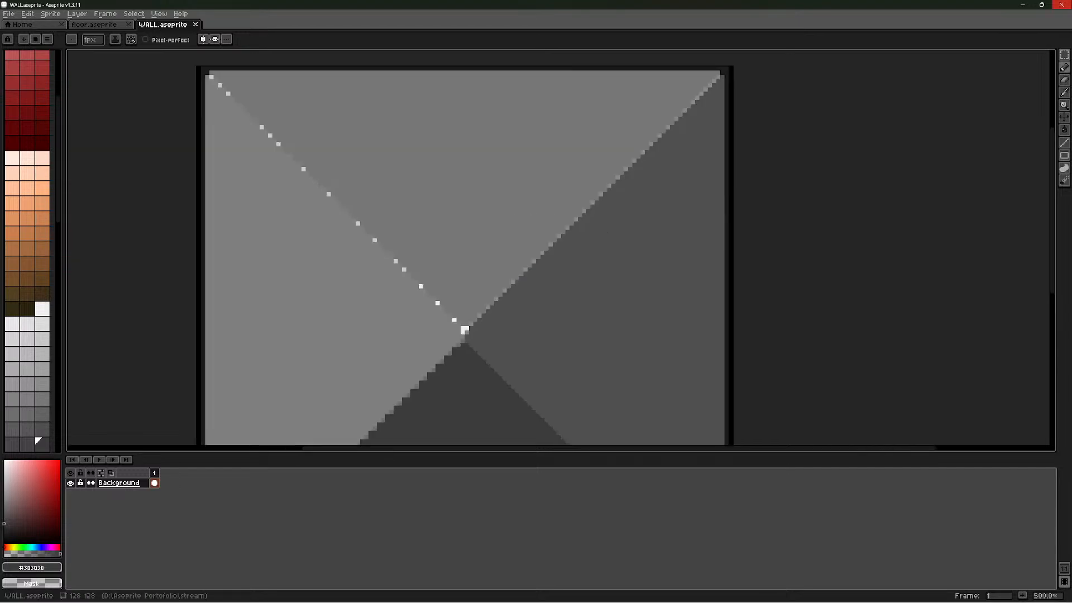
scroll(840, 191, down, 5)
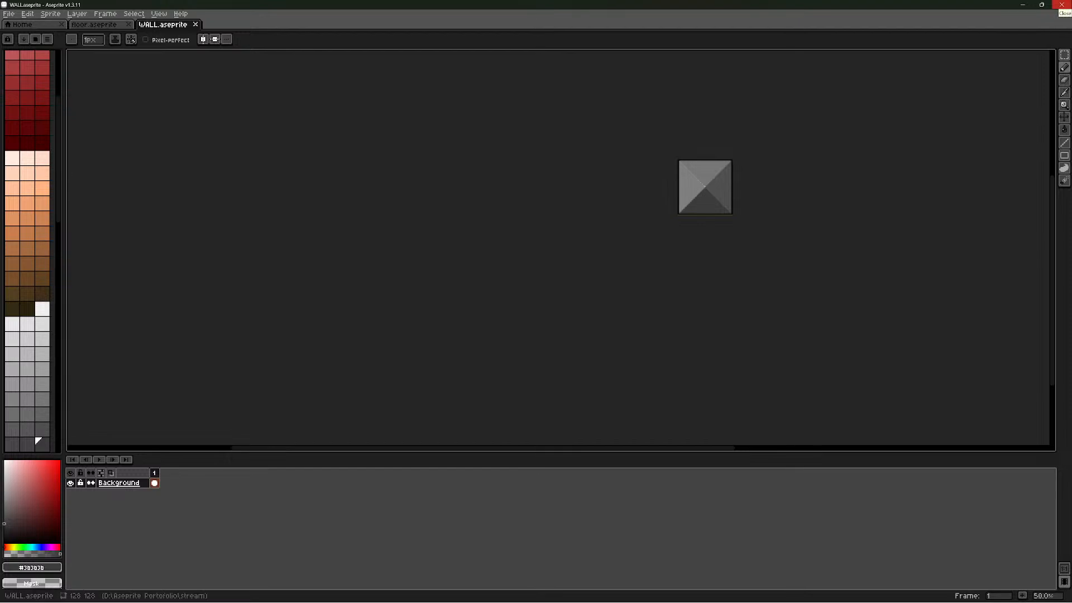
Close Aseprite to return to SLADE and select the FF_START marker in MAP01.wad
click(1060, 4)
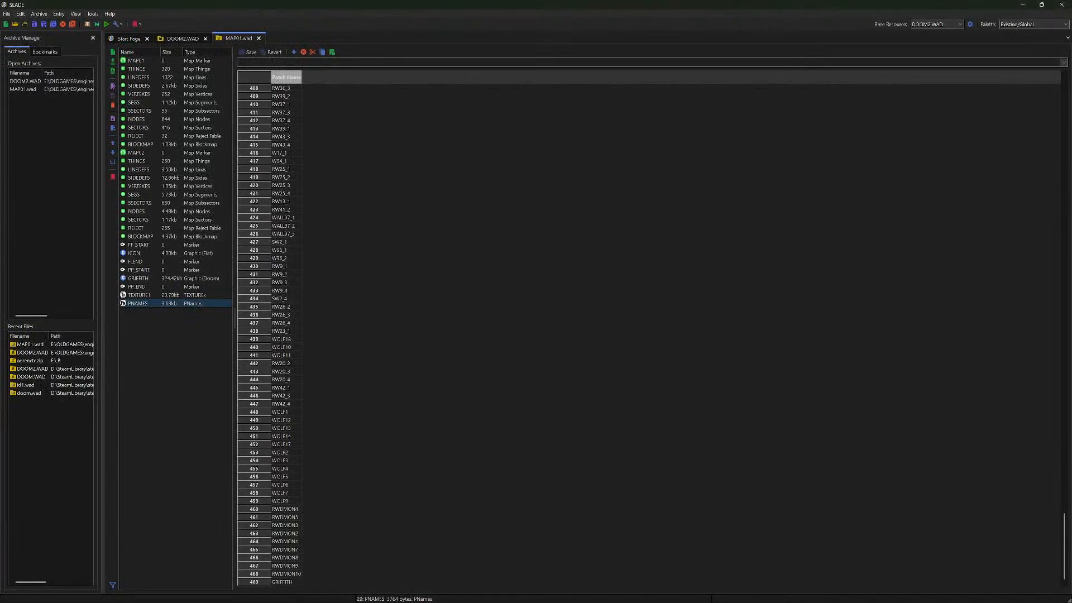
click(139, 244)
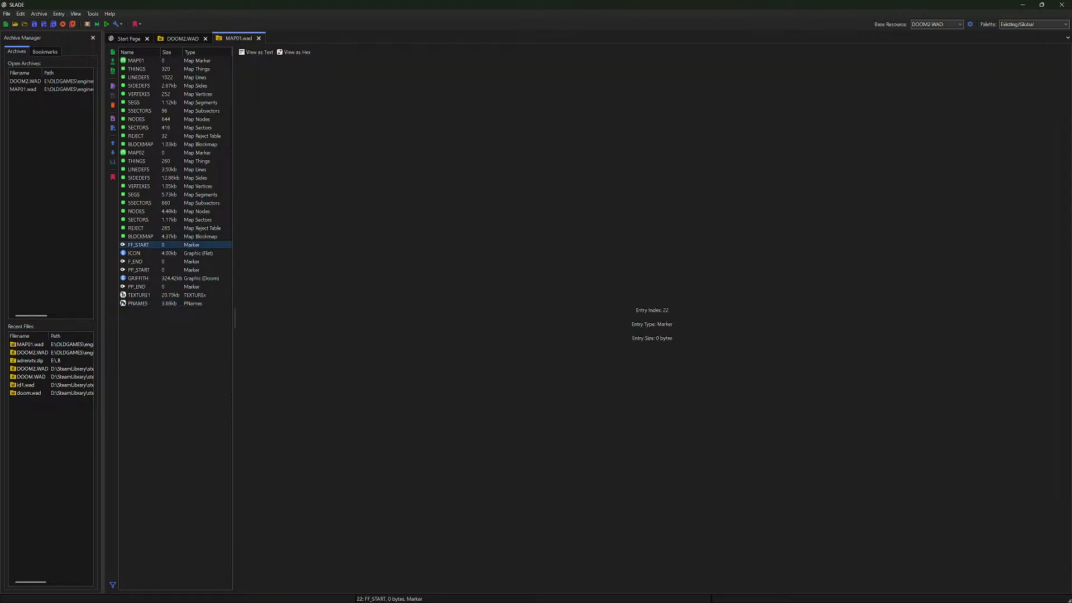
right_click(184, 245)
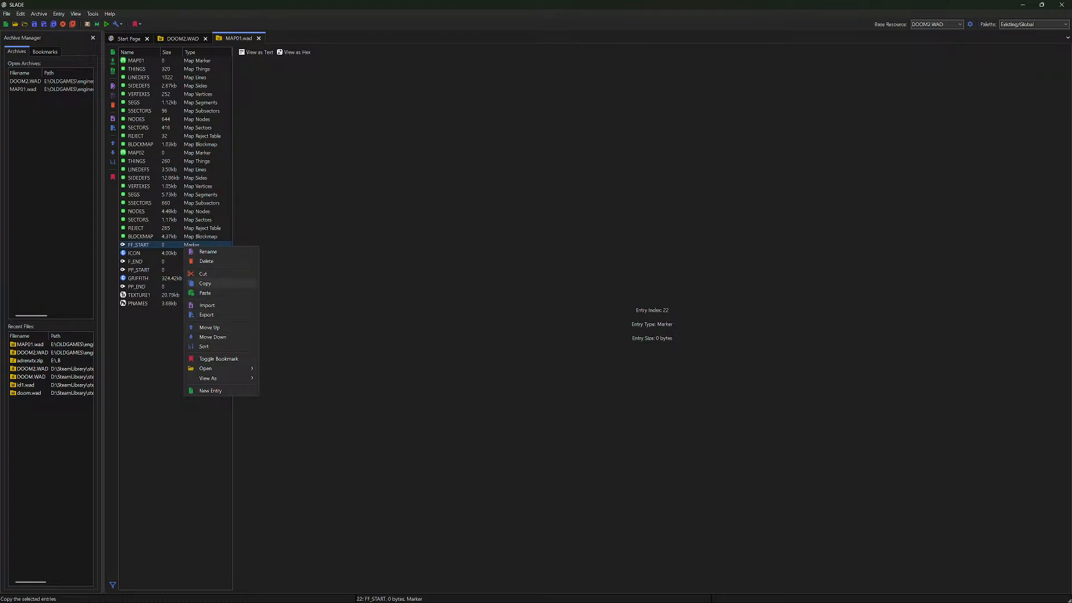
key(Escape)
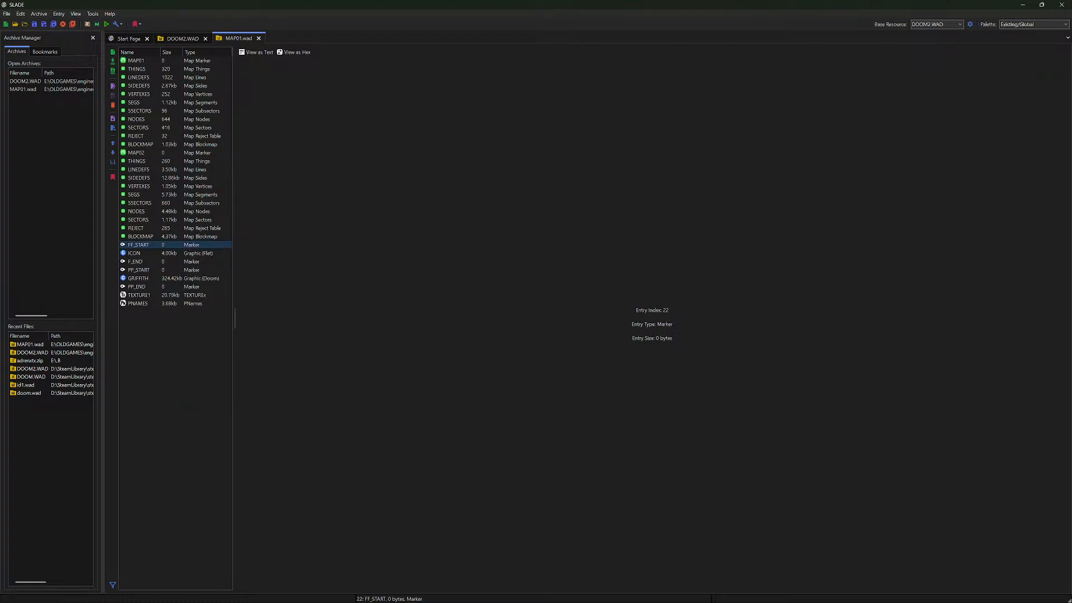
right_click(167, 244)
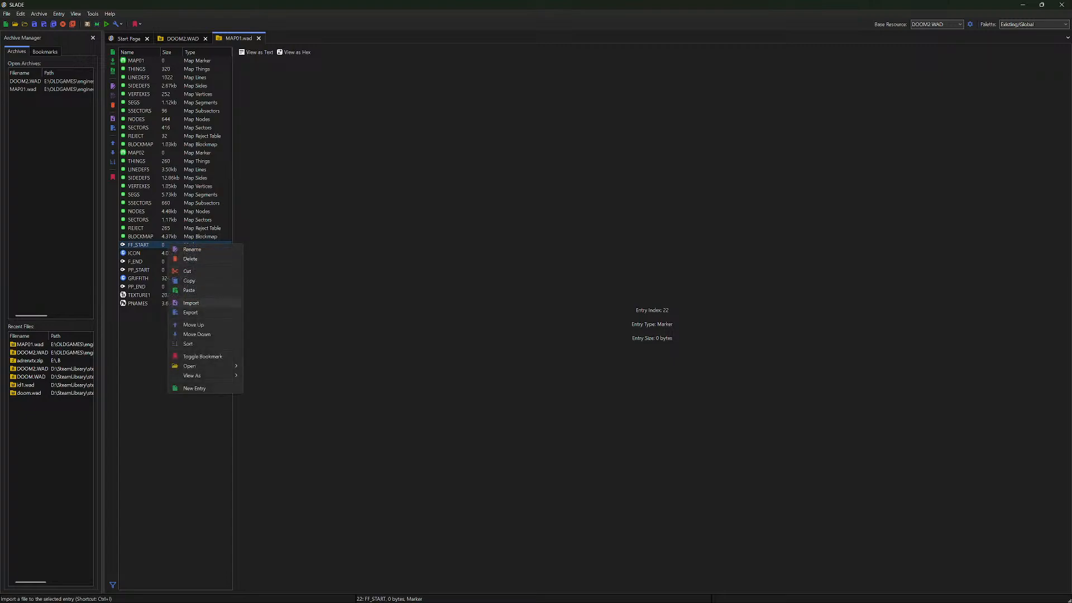
click(193, 303)
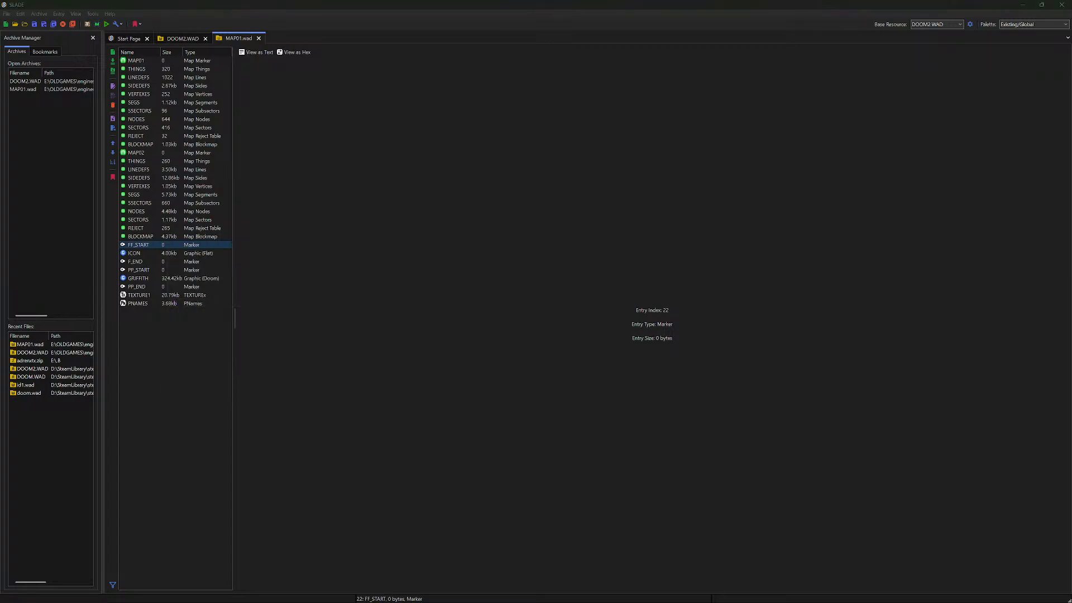
Import floor.png into MAP01.wad directly after the FF_START marker and inspect the new FLOOR graphic up close
click(39, 14)
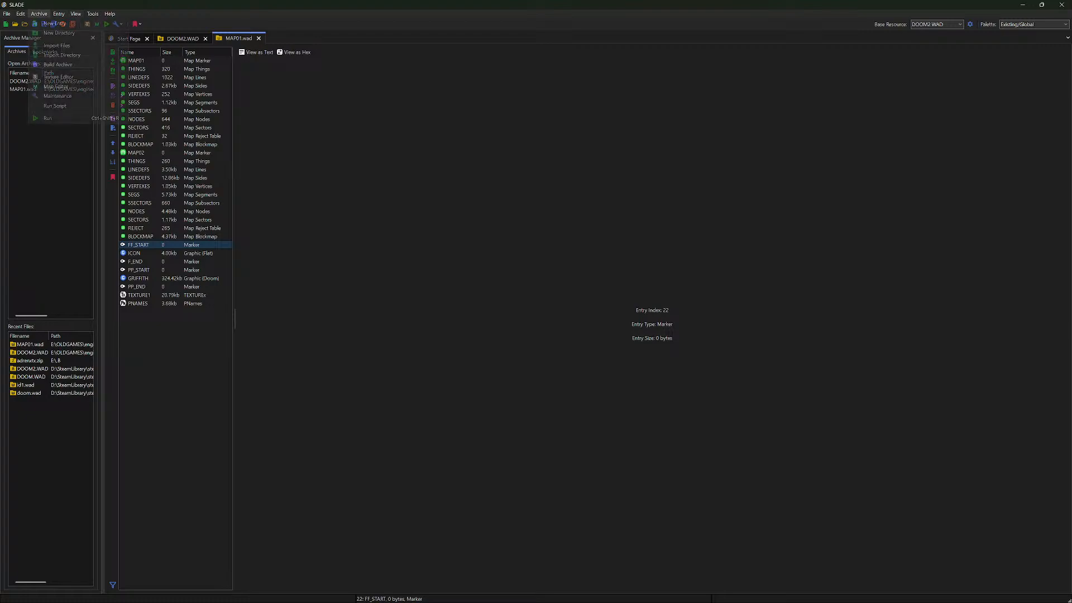
click(56, 45)
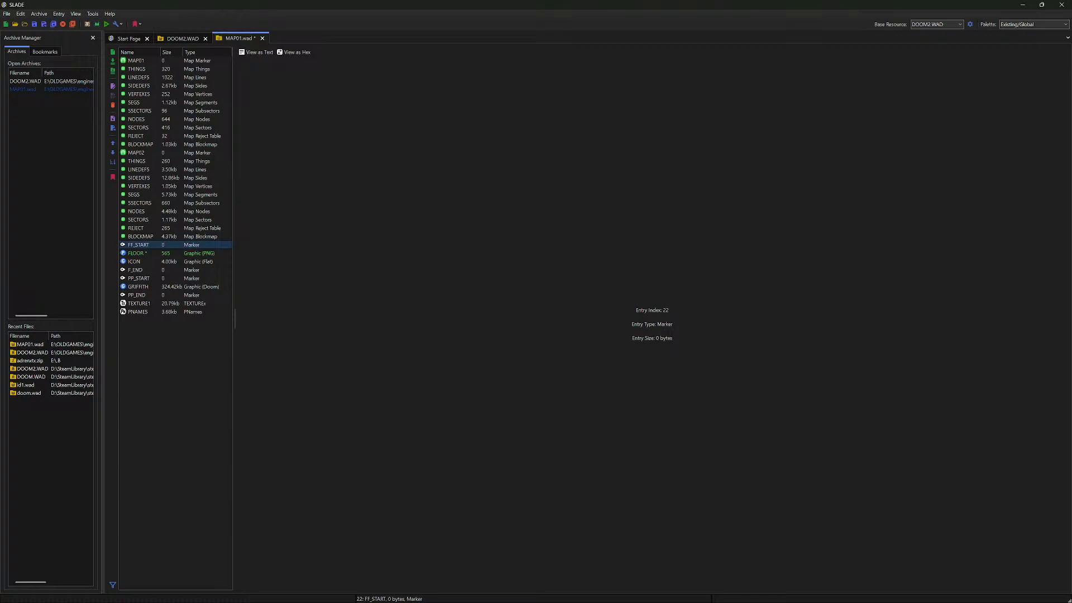
click(137, 253)
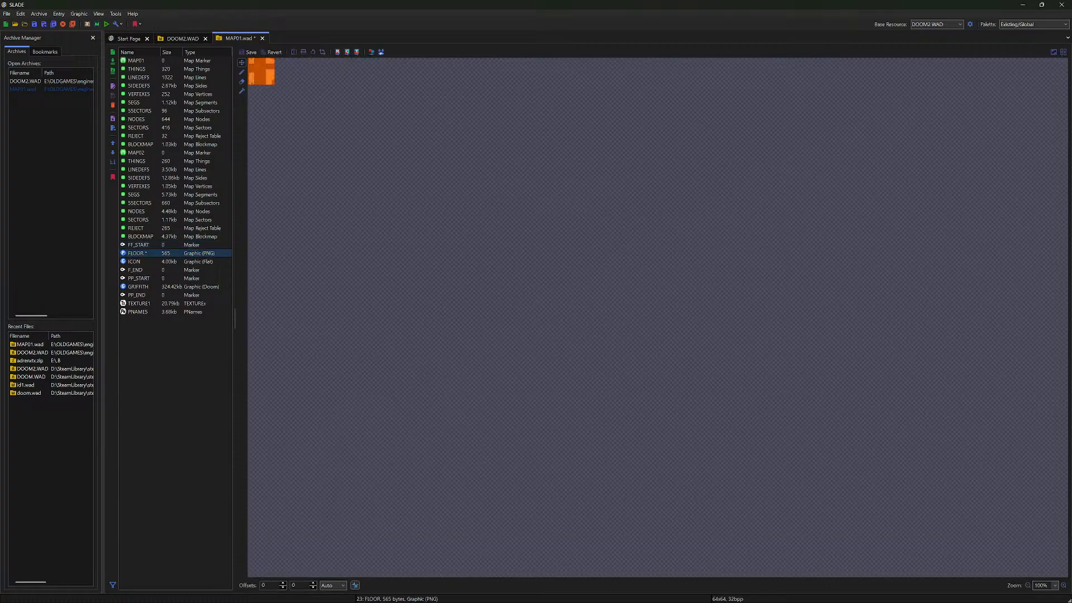
scroll(262, 72, up, 8)
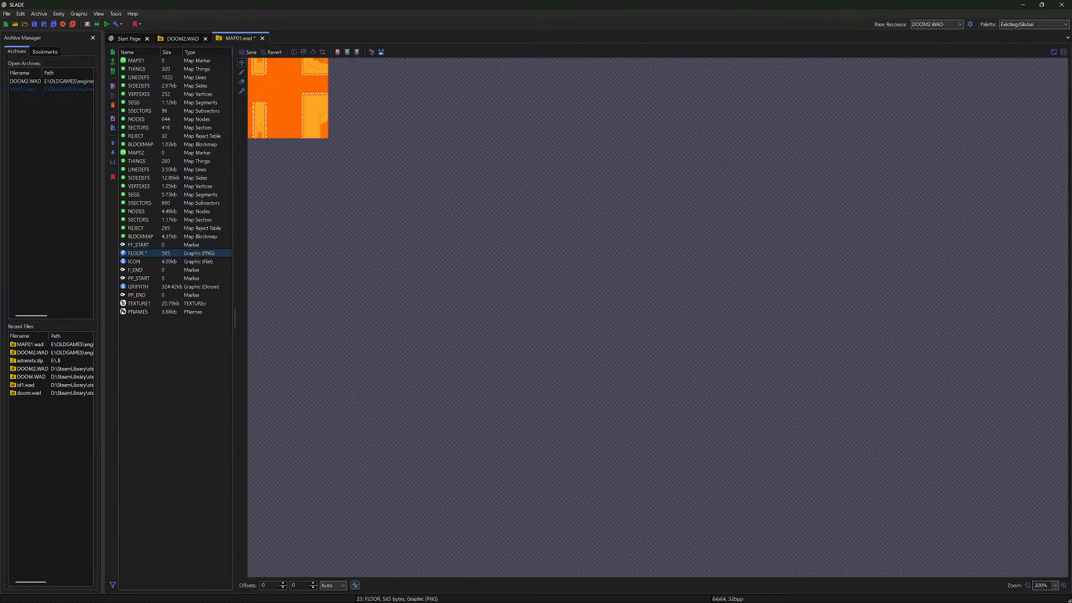
scroll(342, 152, up, 1)
scroll(341, 152, down, 2)
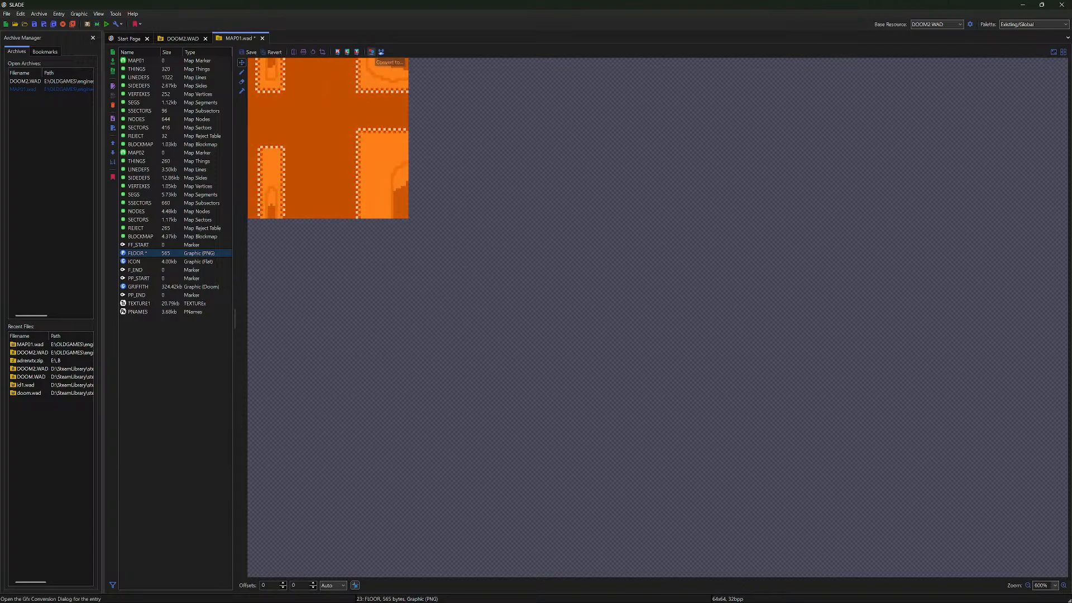
Convert the FLOOR graphic to Doom Flat (Paletted) format with transparency disabled
click(371, 52)
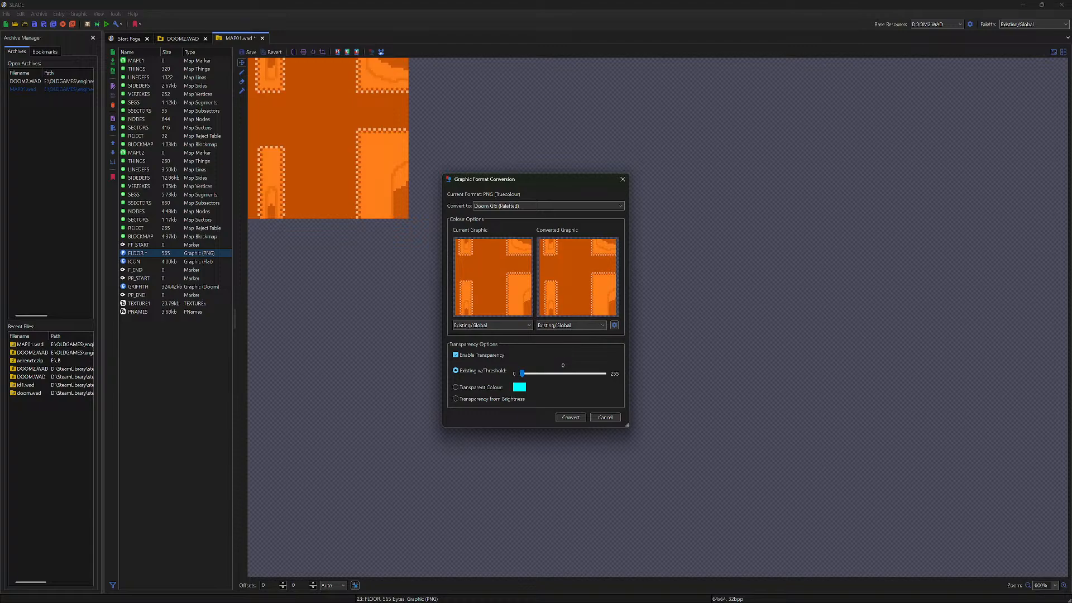
click(455, 354)
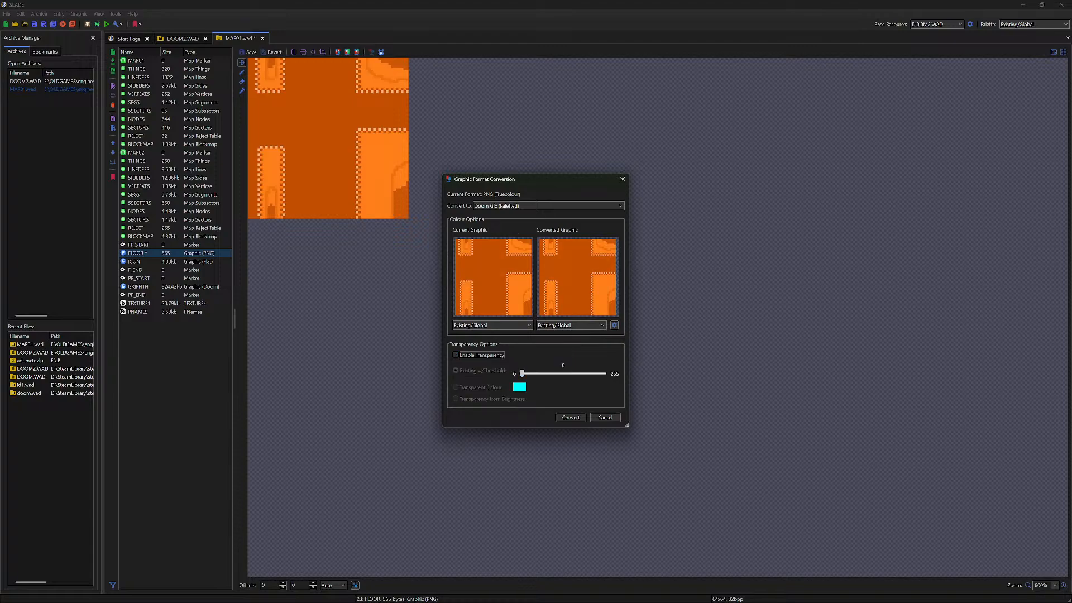
click(548, 206)
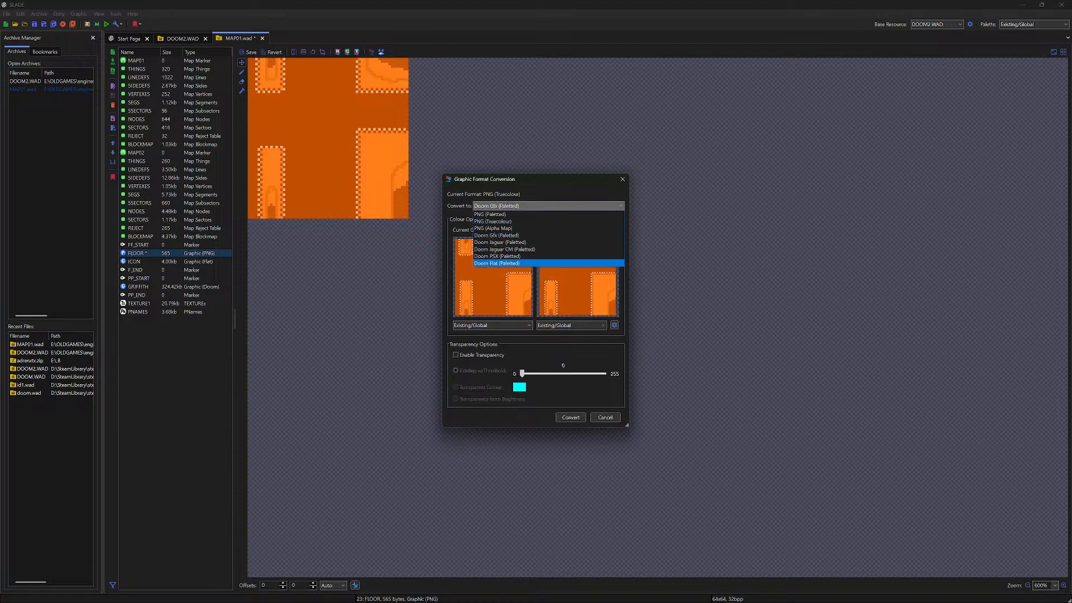
click(497, 263)
click(571, 417)
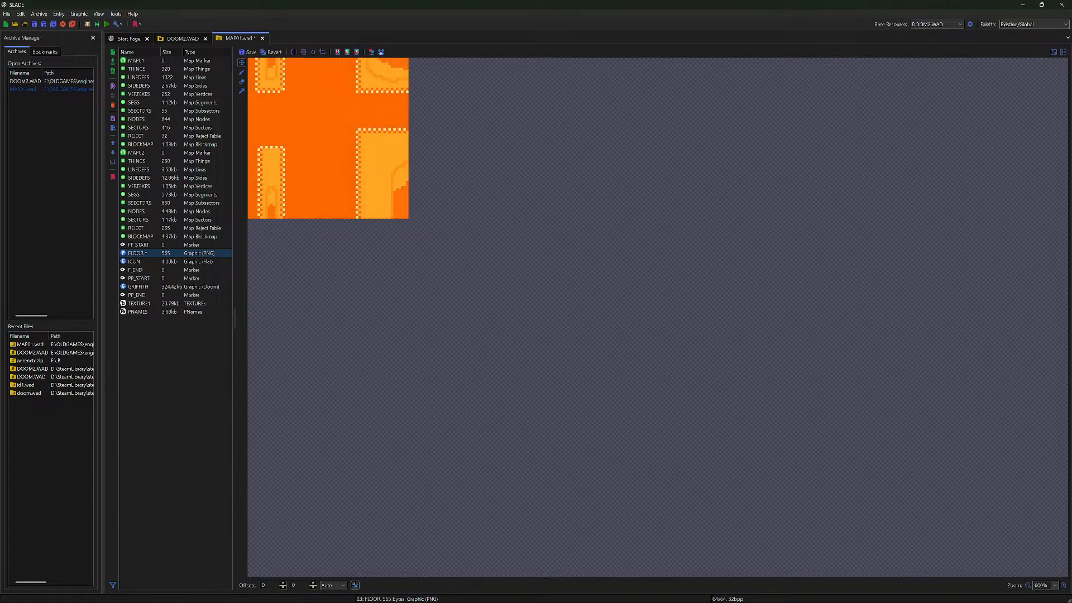
Save the MAP01.wad archive, including the changes to the FLOOR entry
click(7, 13)
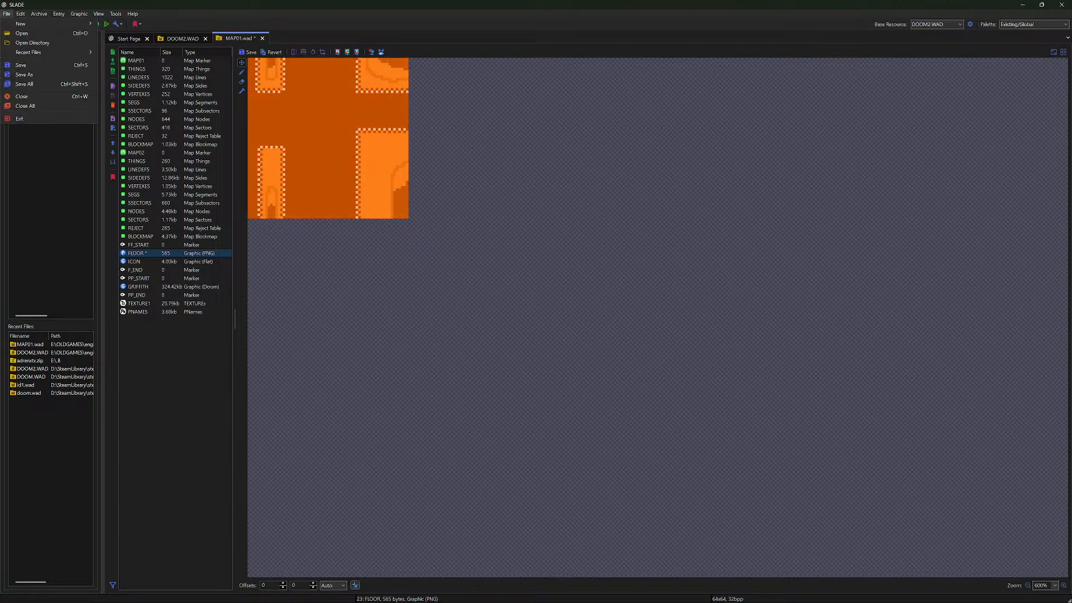
click(21, 65)
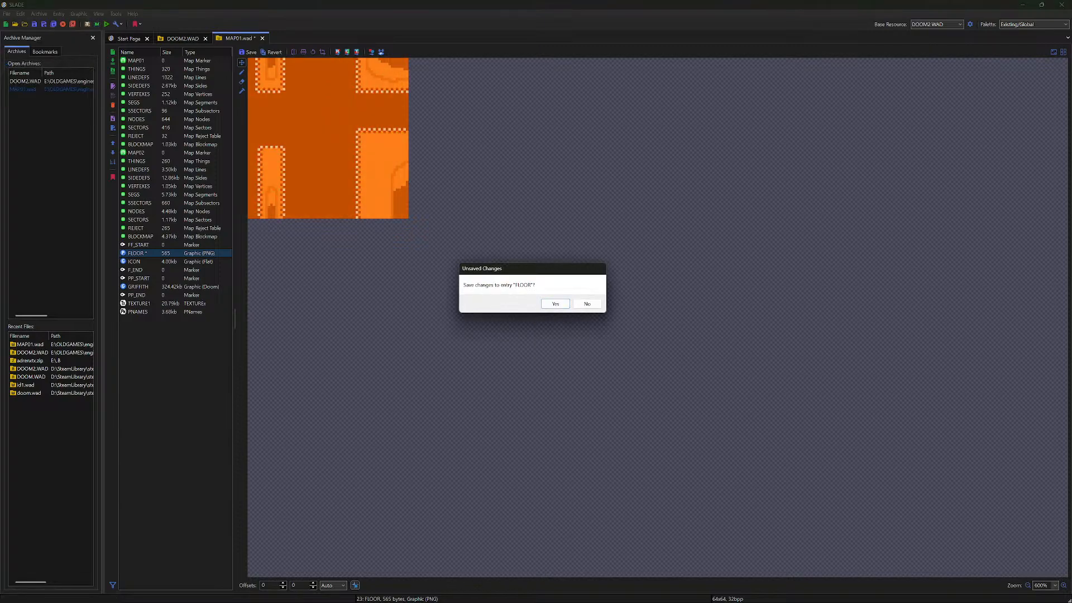
key(Return)
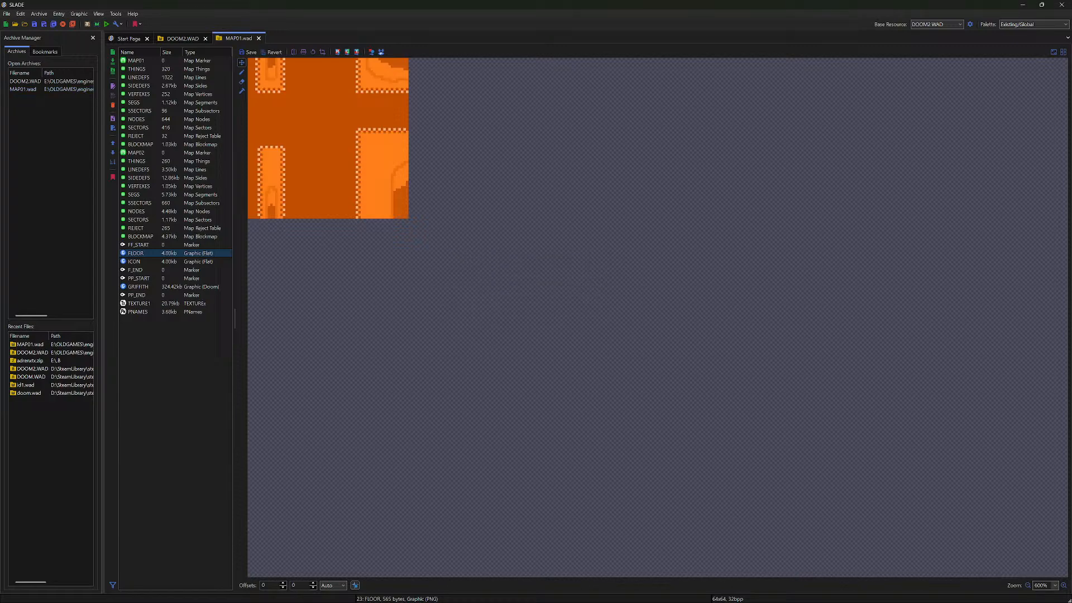
Import the WALL graphic into MAP01.wad directly after the PP_START marker and inspect it
click(139, 278)
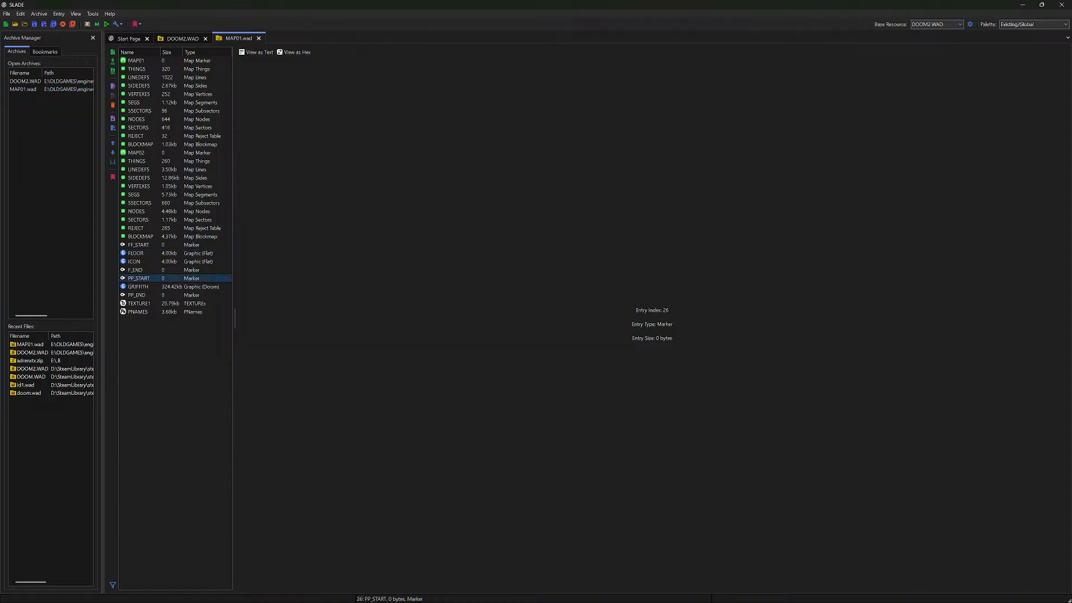
click(20, 14)
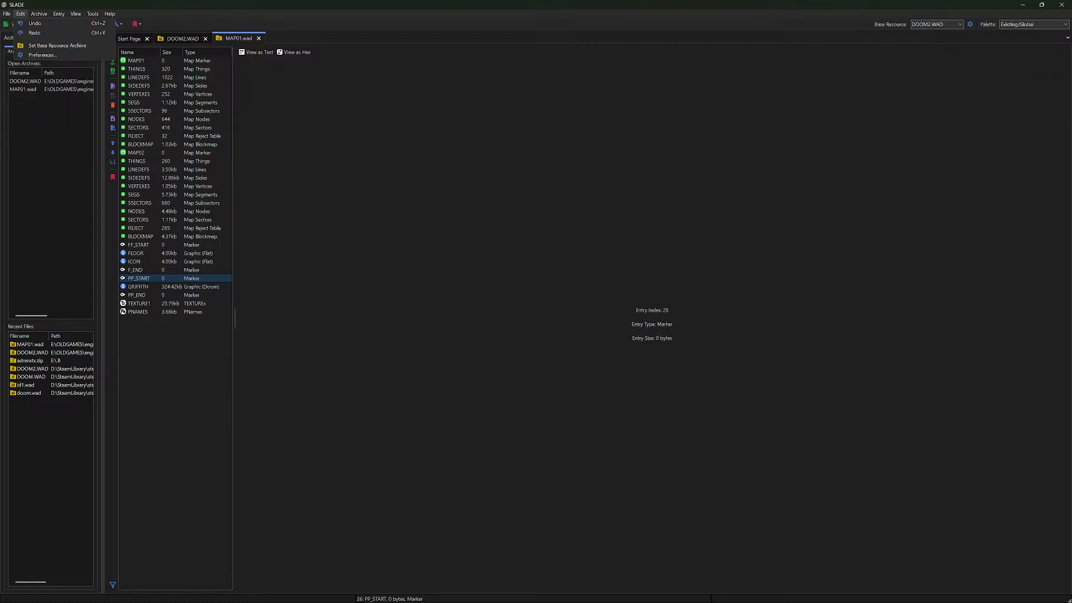
mouse_move(39, 13)
click(57, 46)
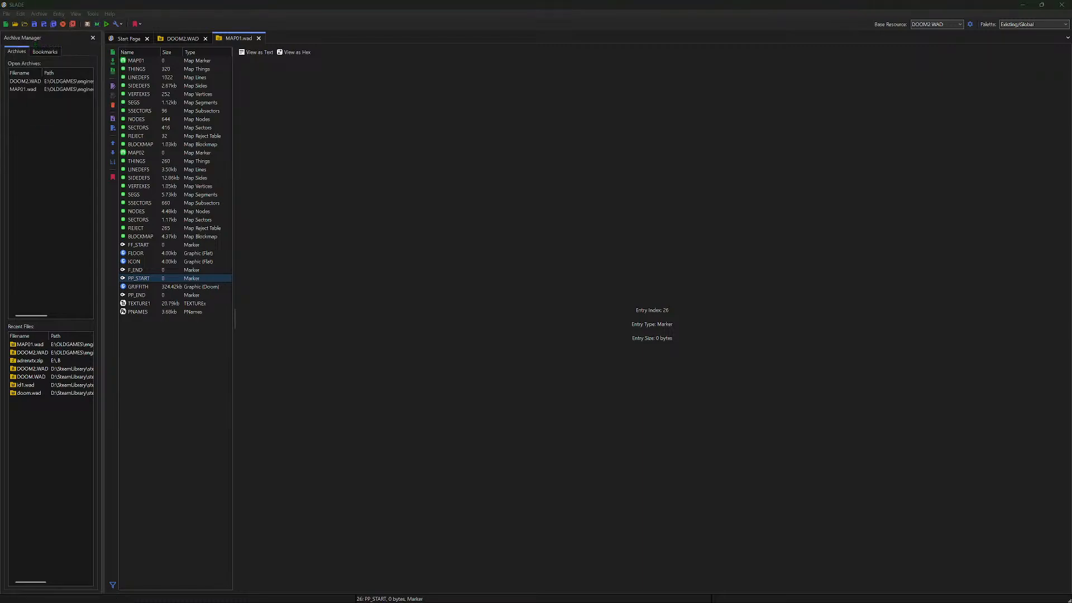
key(Return)
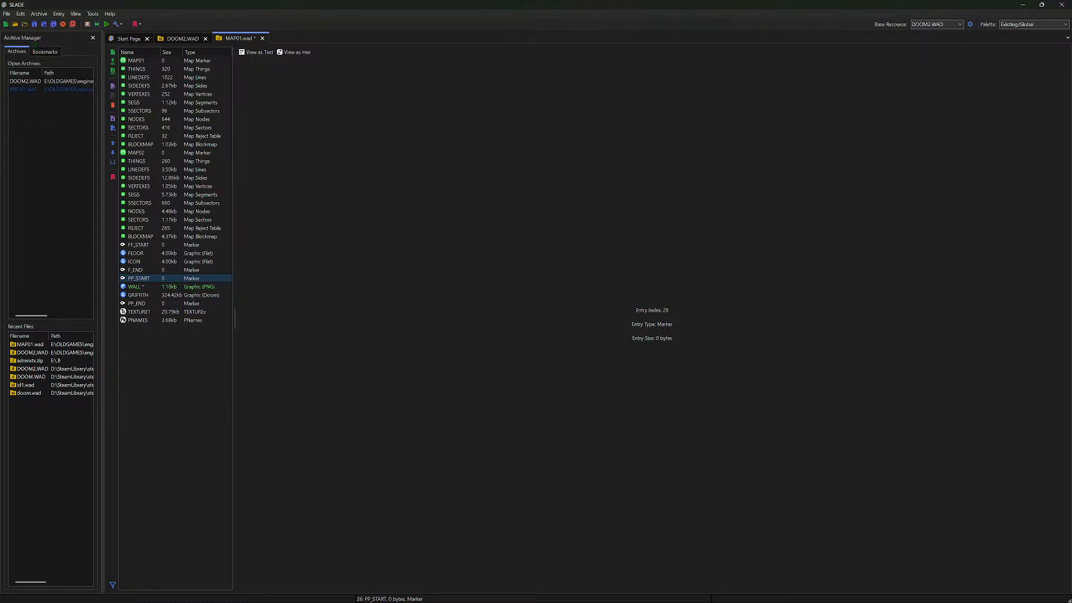
click(135, 286)
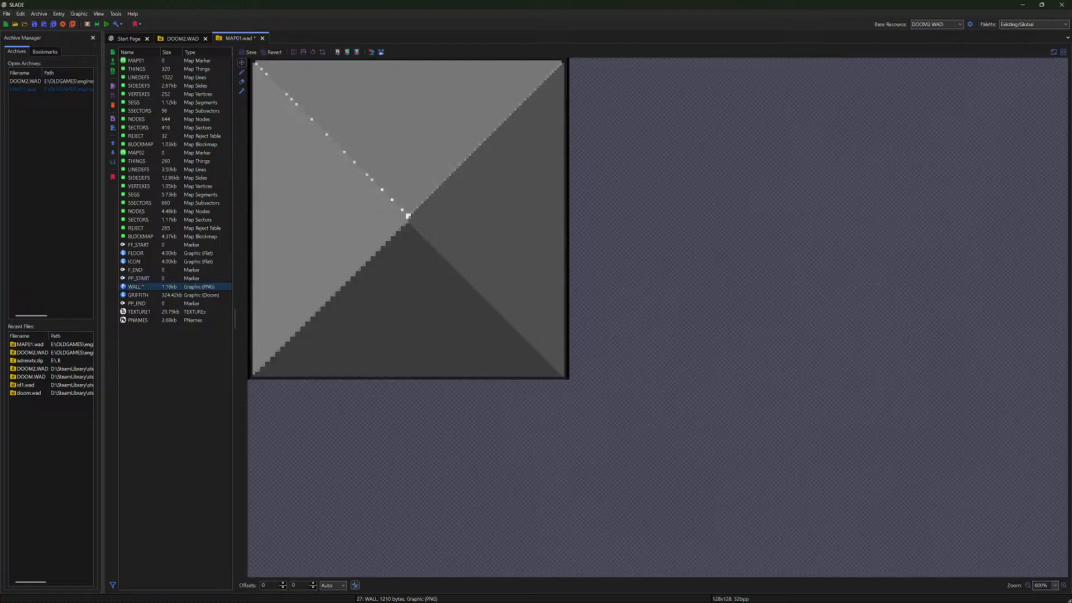
scroll(408, 219, down, 3)
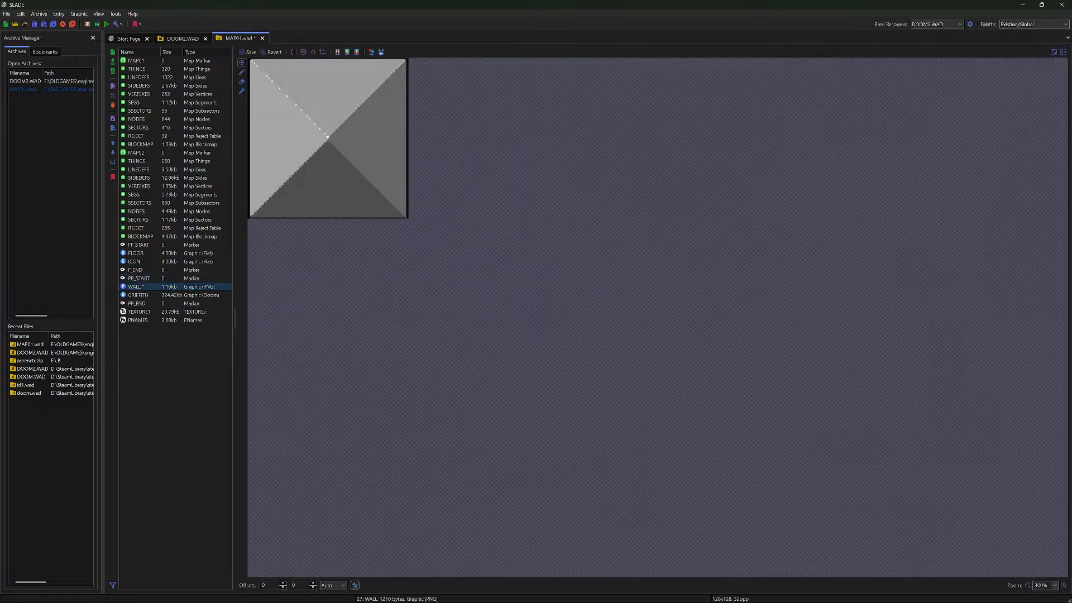
Convert the WALL graphic to Doom Gfx (Paletted) format with transparency enabled and save the changes to the entry
click(371, 52)
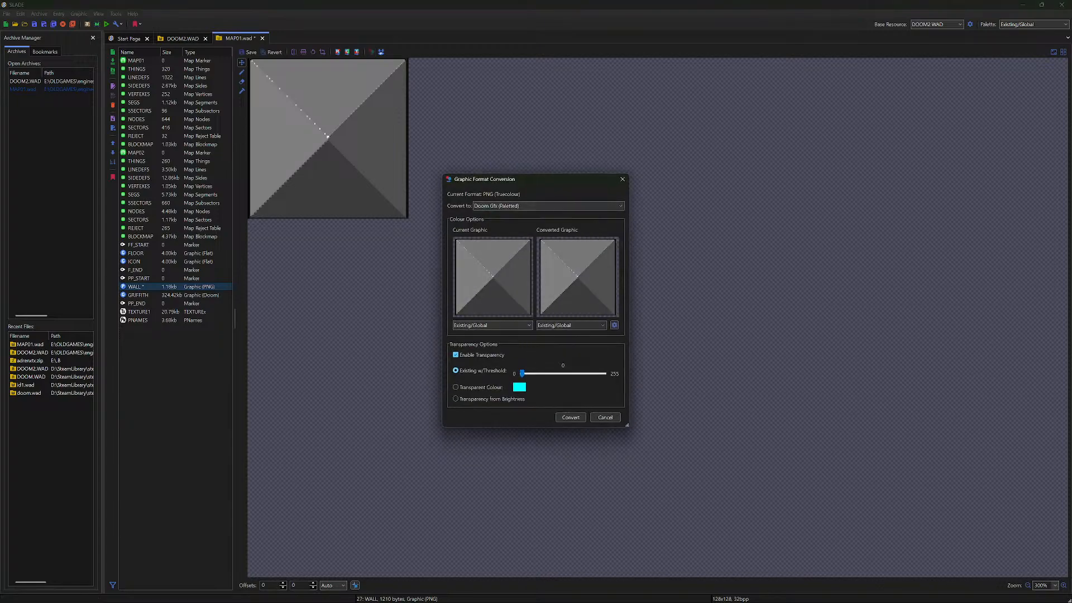
click(570, 417)
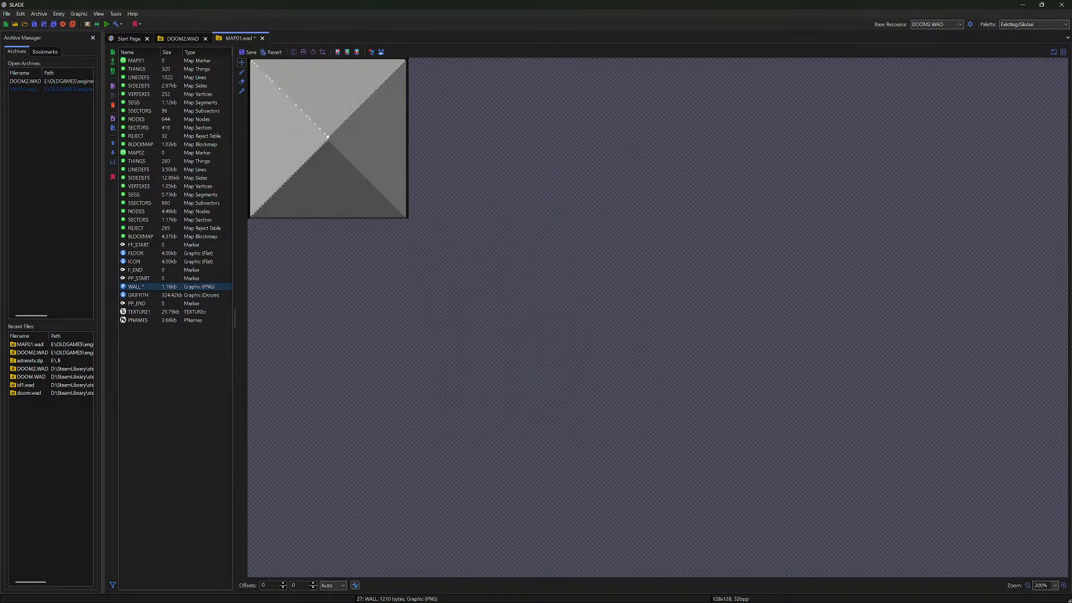
scroll(328, 138, up, 4)
scroll(328, 138, down, 5)
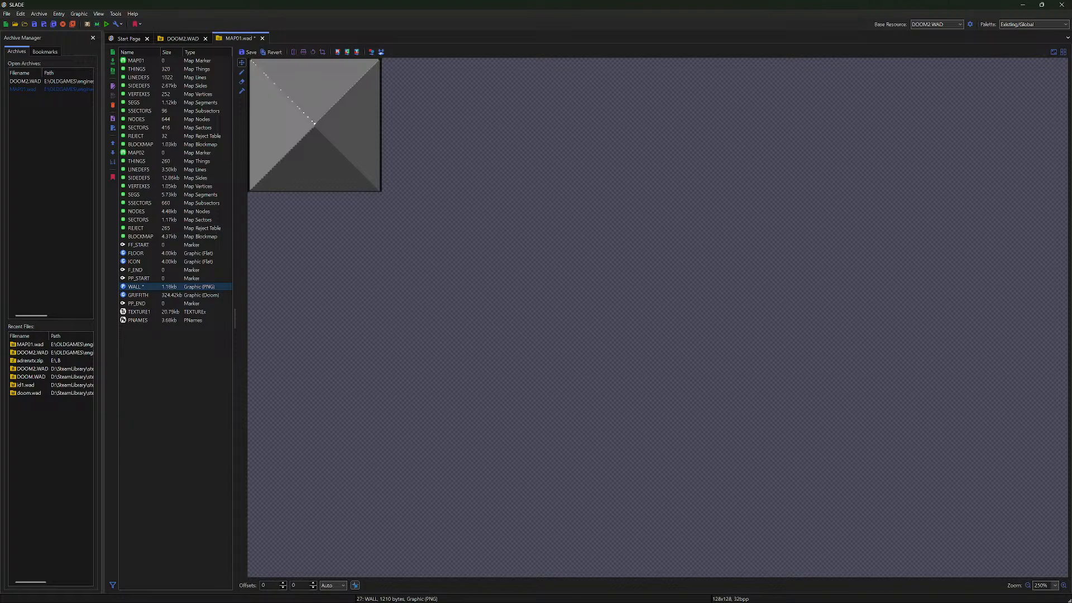
click(138, 295)
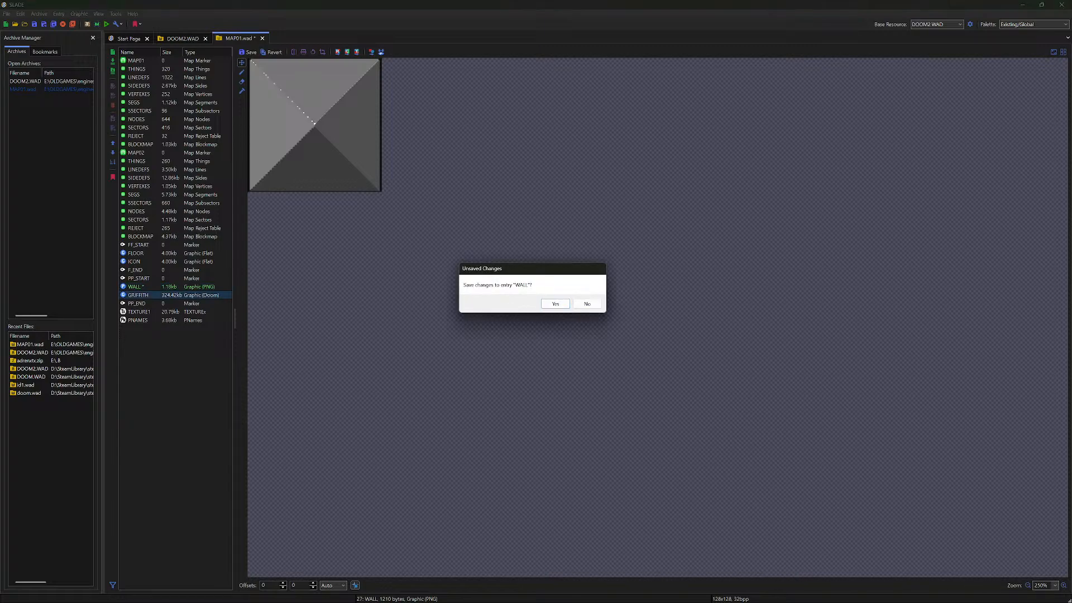
key(Return)
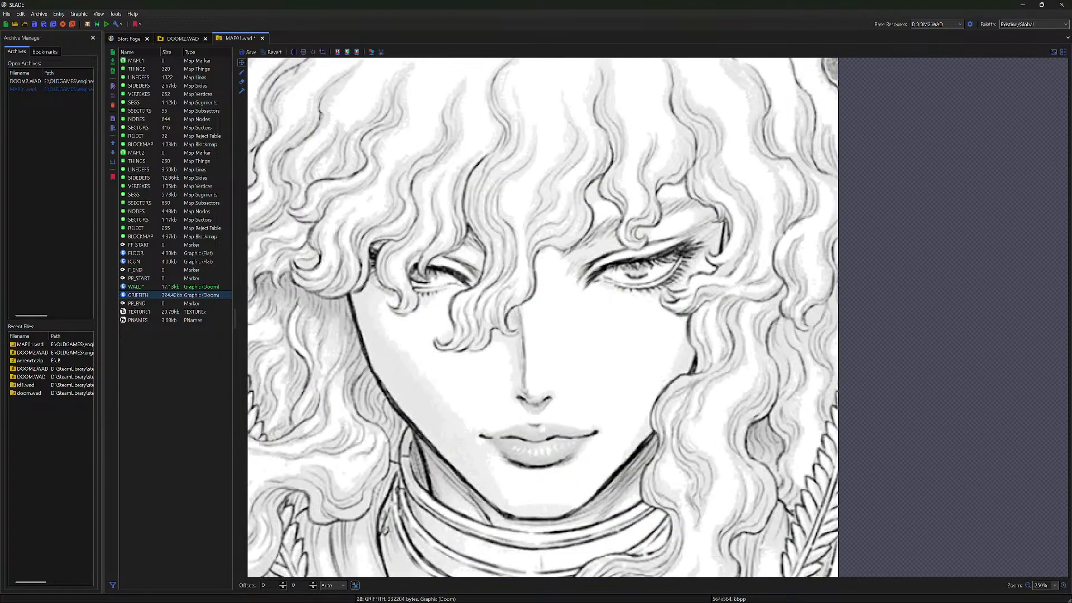
click(135, 286)
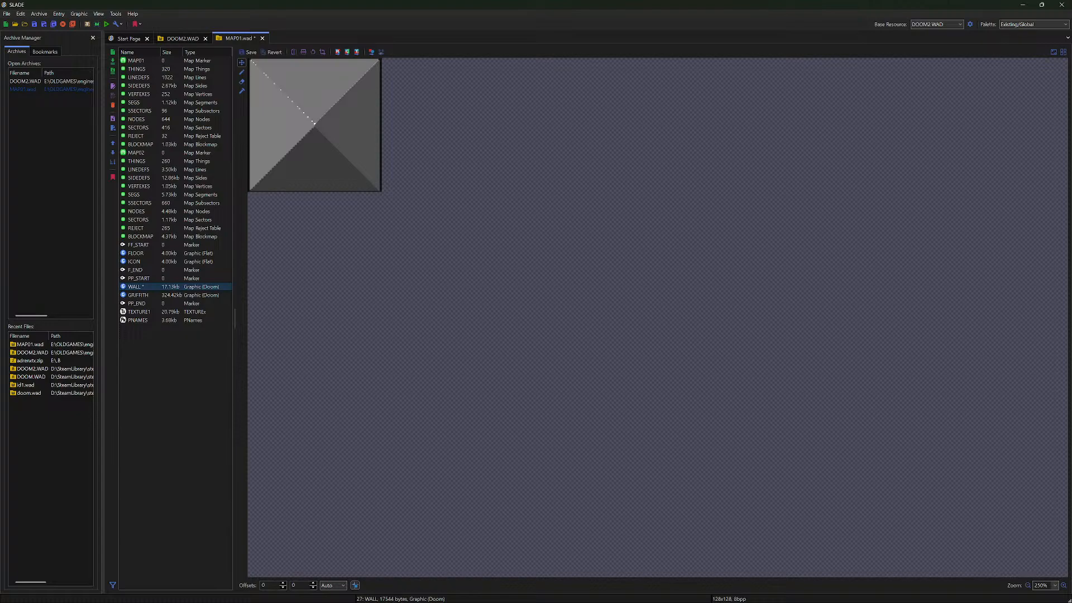
Switch to Ultimate Doom Builder, open MAP01 from MAP01.wad and view the demon corridor in 3D
mouse_move(346, 602)
click(7, 14)
click(24, 65)
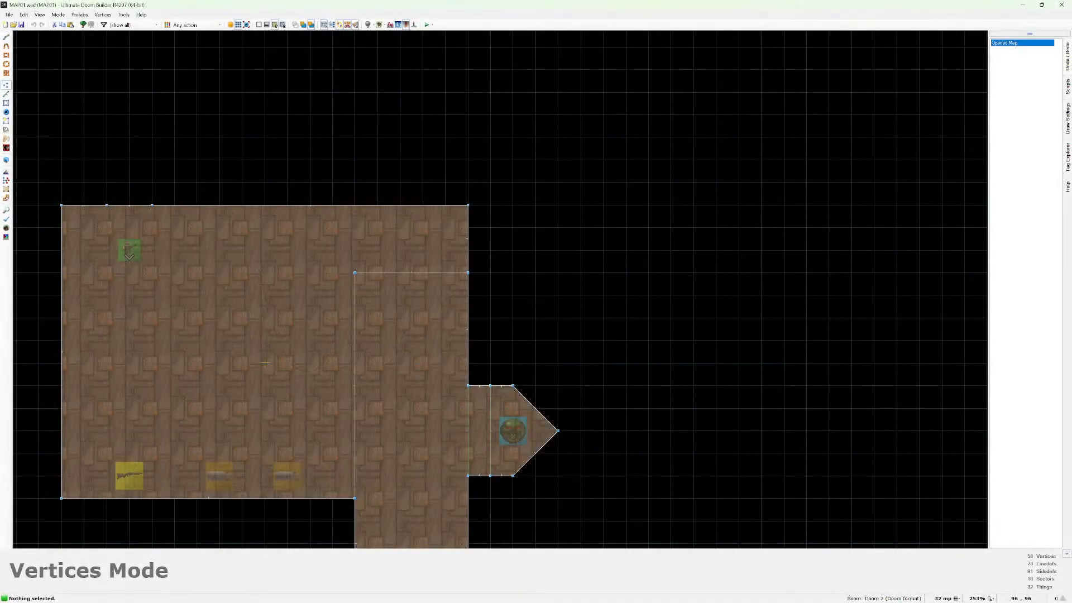
key(w)
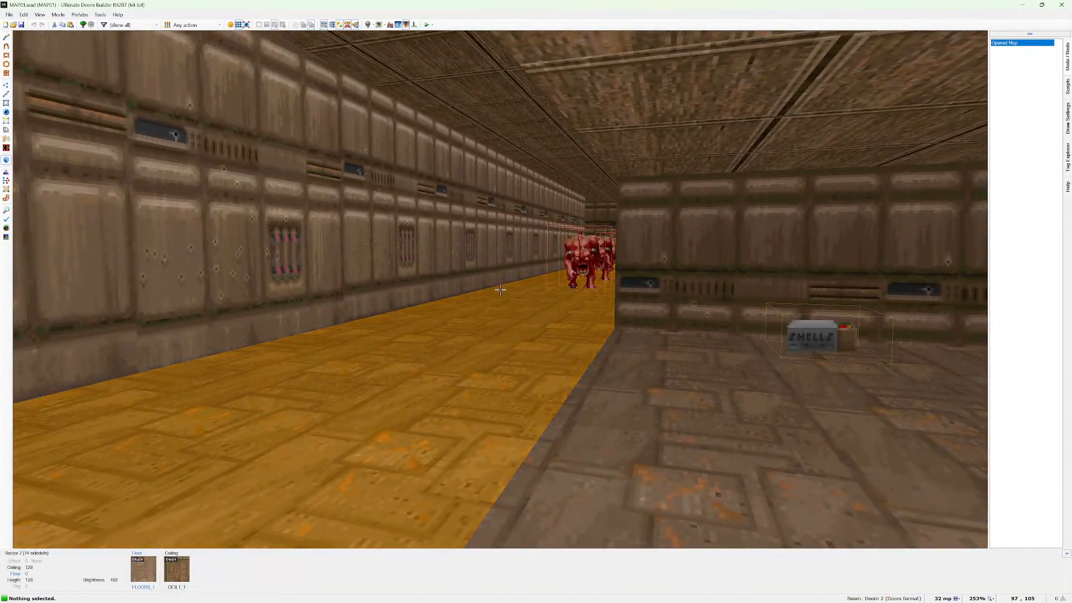
key(w)
Test the map in Chocolate Doom by collecting the super shotgun and shooting the corridor demon, and quit the game
click(427, 24)
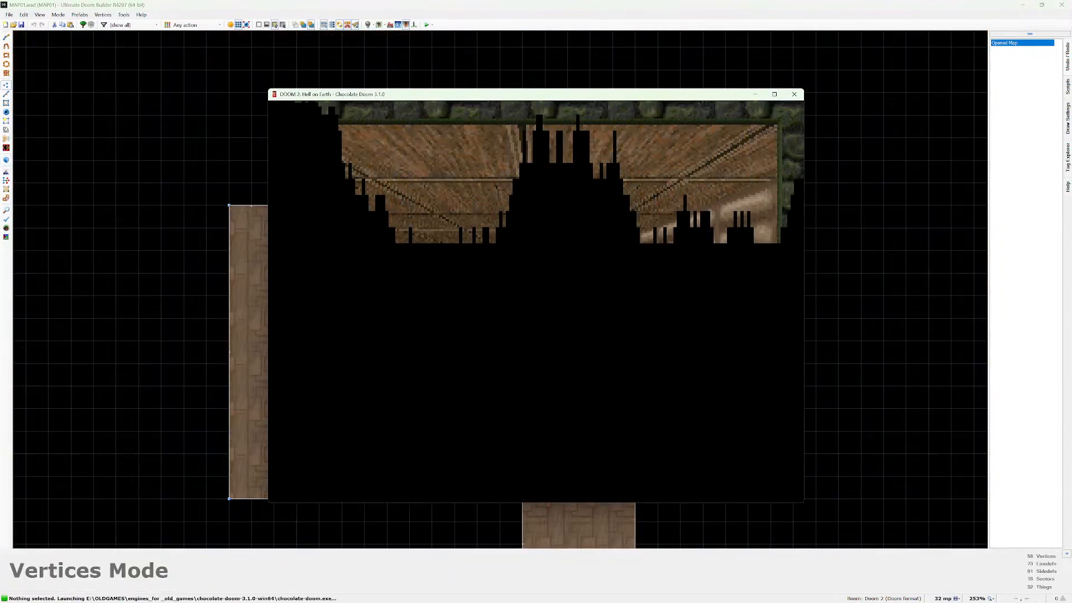
key(w)
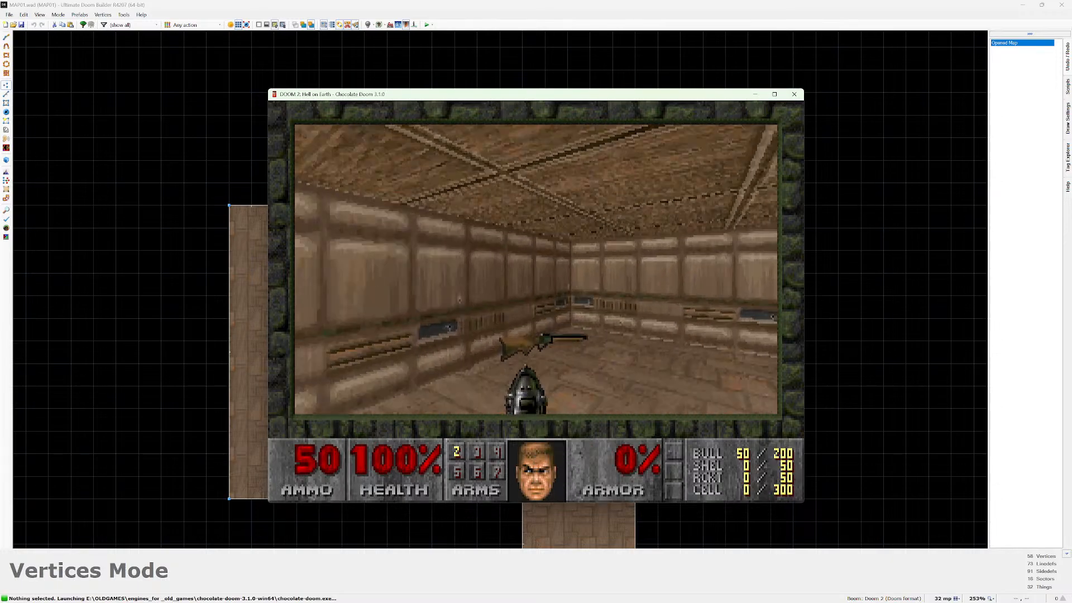
key(w)
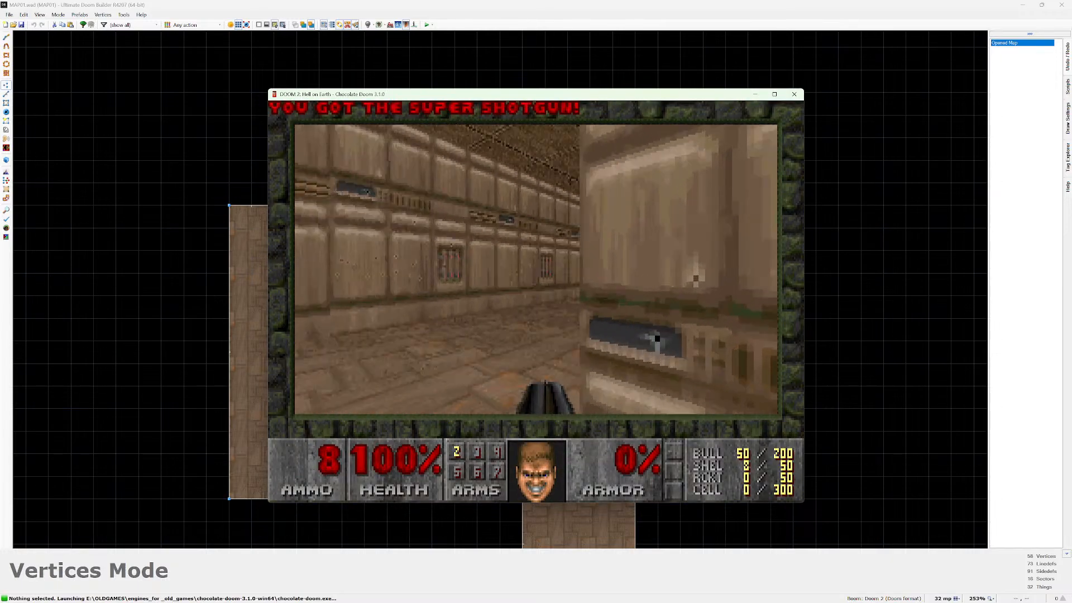
key(ctrl)
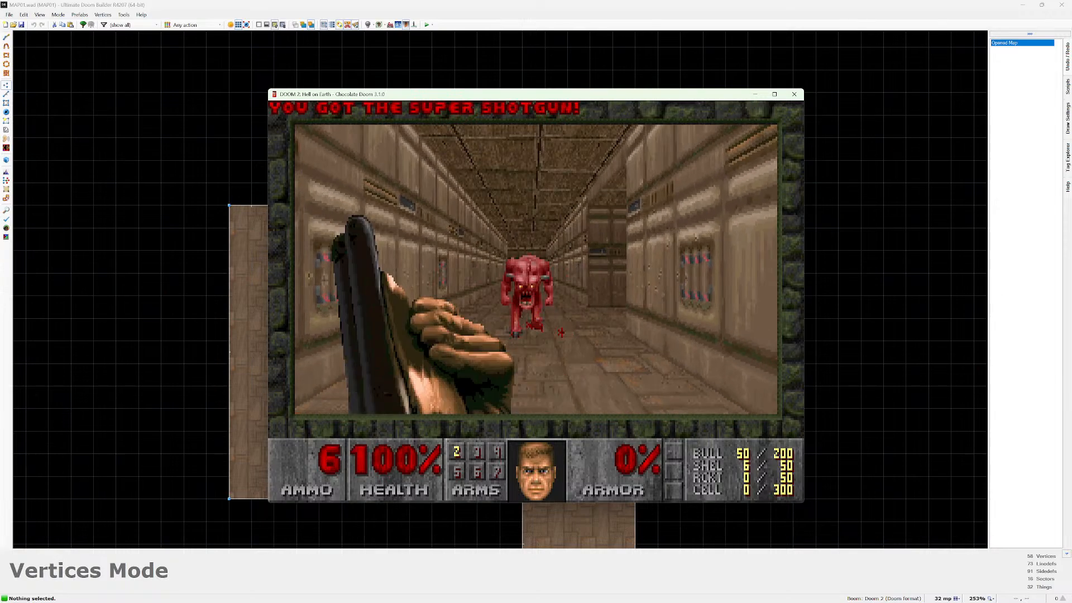
key(ctrl)
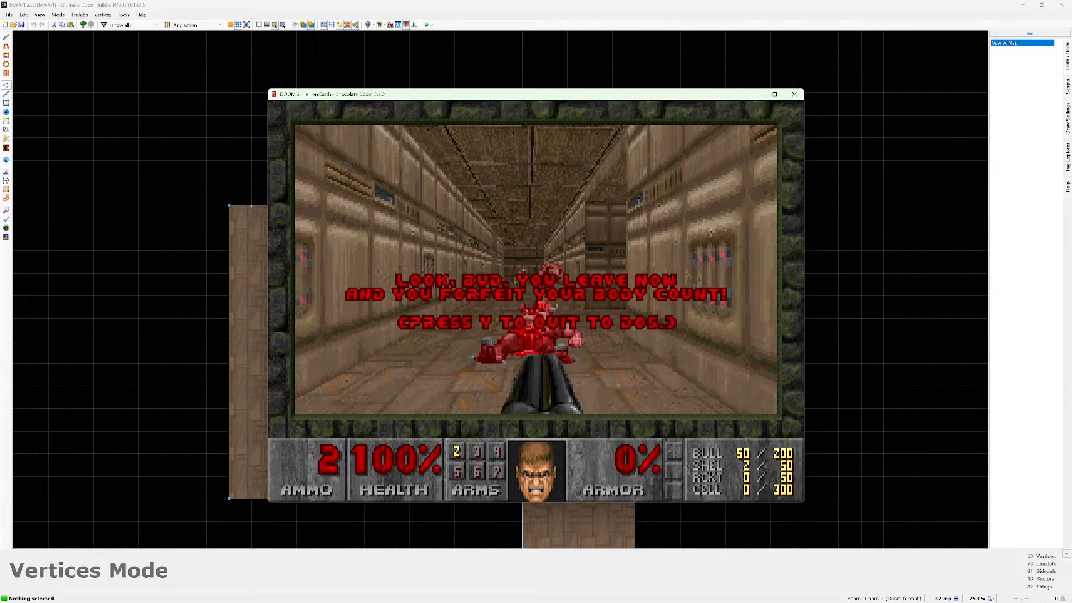
key(y)
key(Escape)
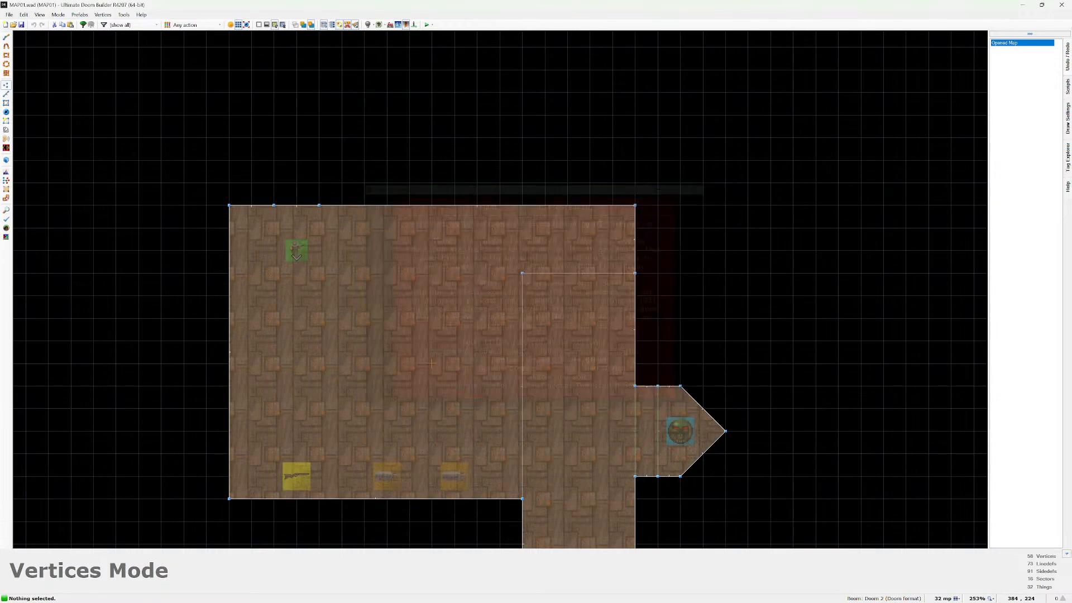
Change the demon corridor's floor texture to the custom FLOOR flat from MAP01.wad in the 3D view
key(q)
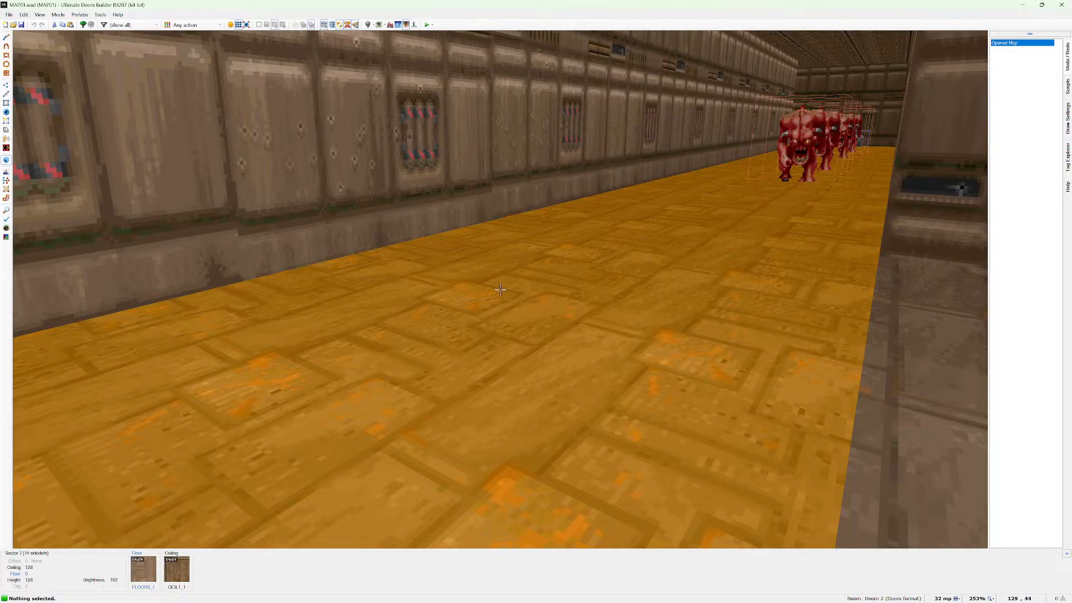
right_click(500, 290)
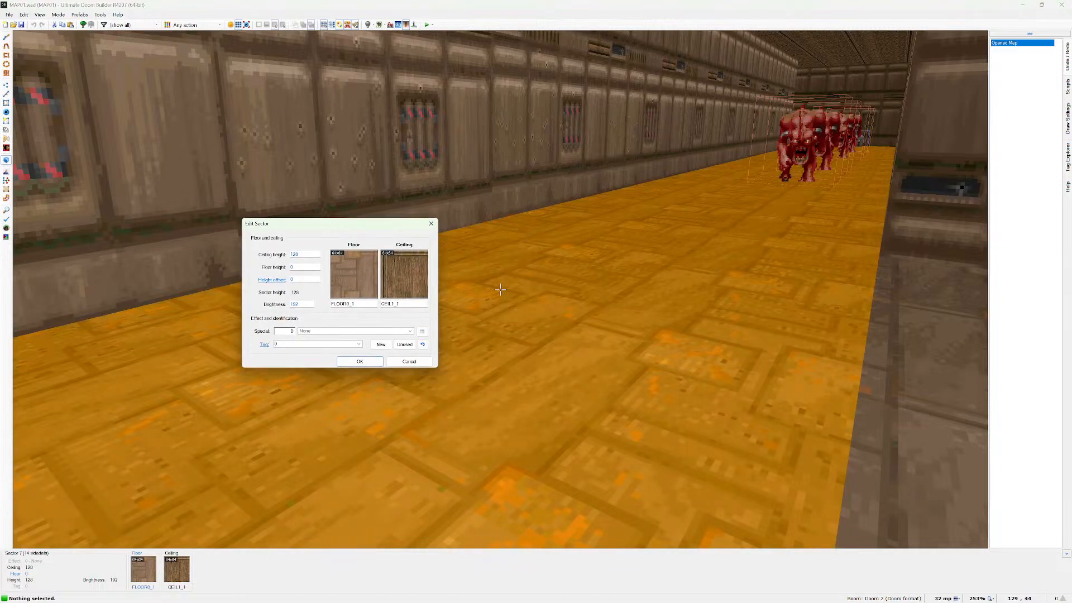
click(354, 275)
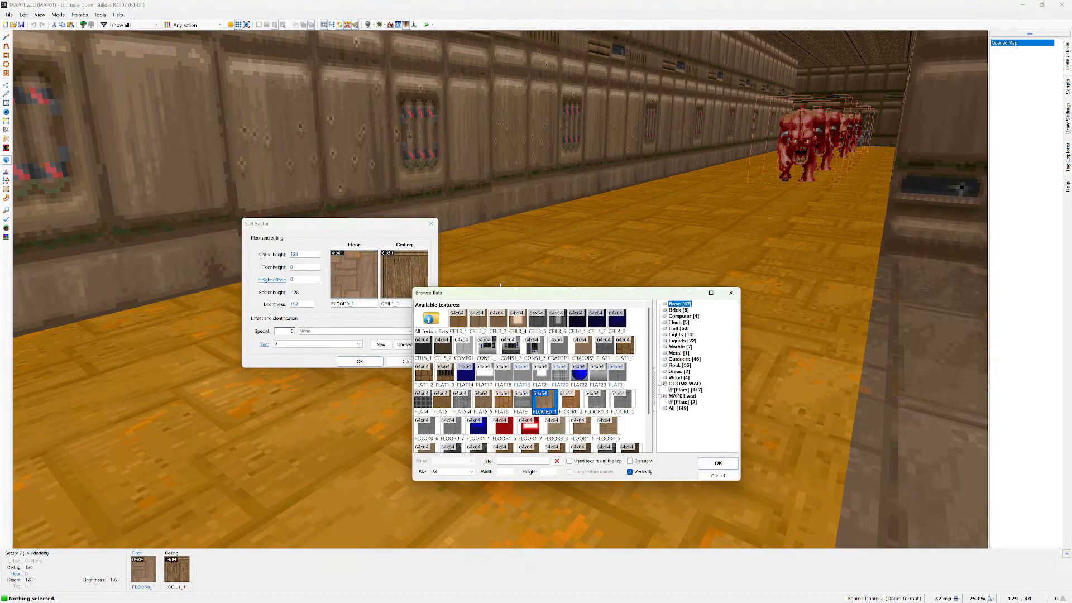
click(685, 402)
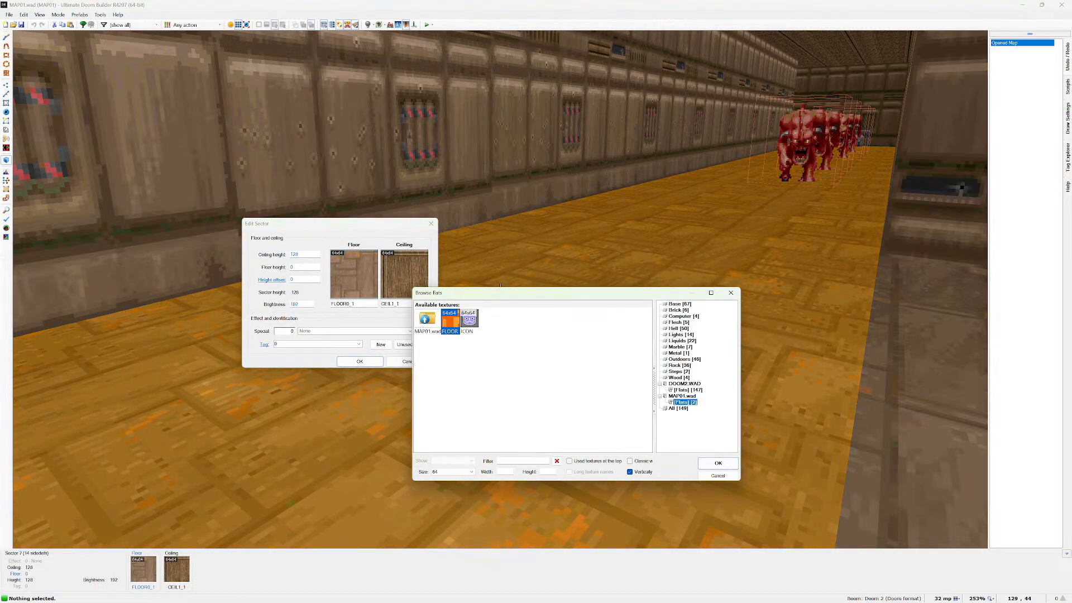
double_click(450, 321)
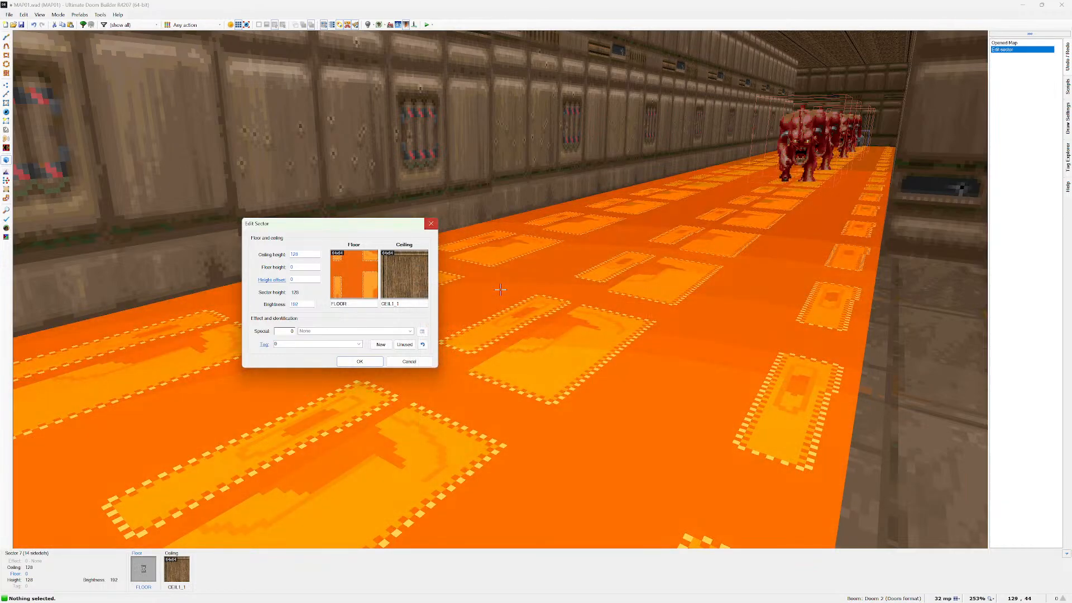
click(359, 361)
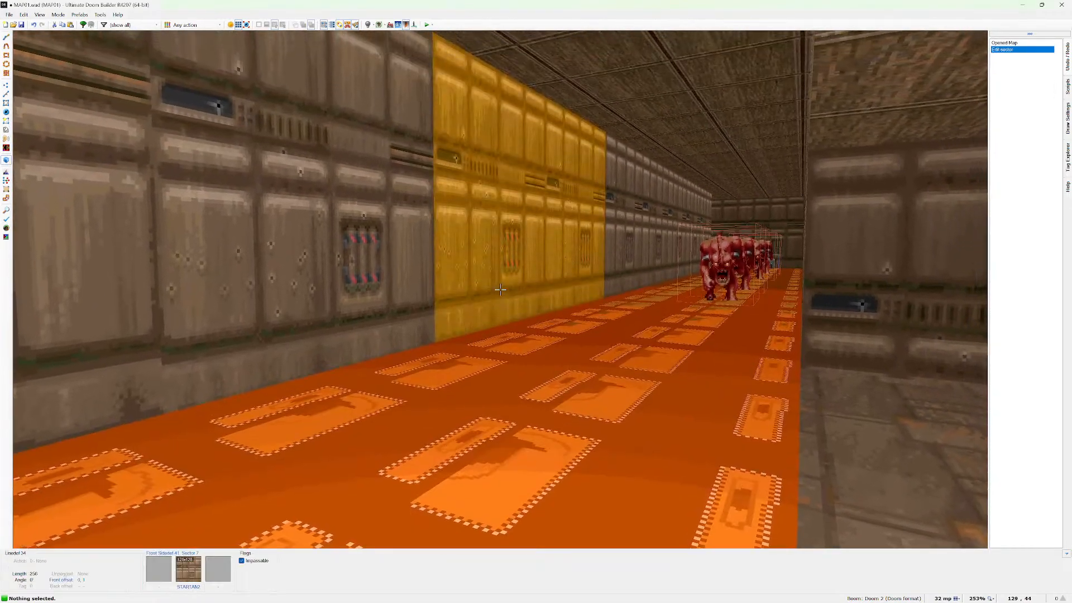
Examine how the custom floor texture tiles along the demon corridor from close up and from above
key(w)
key(w)
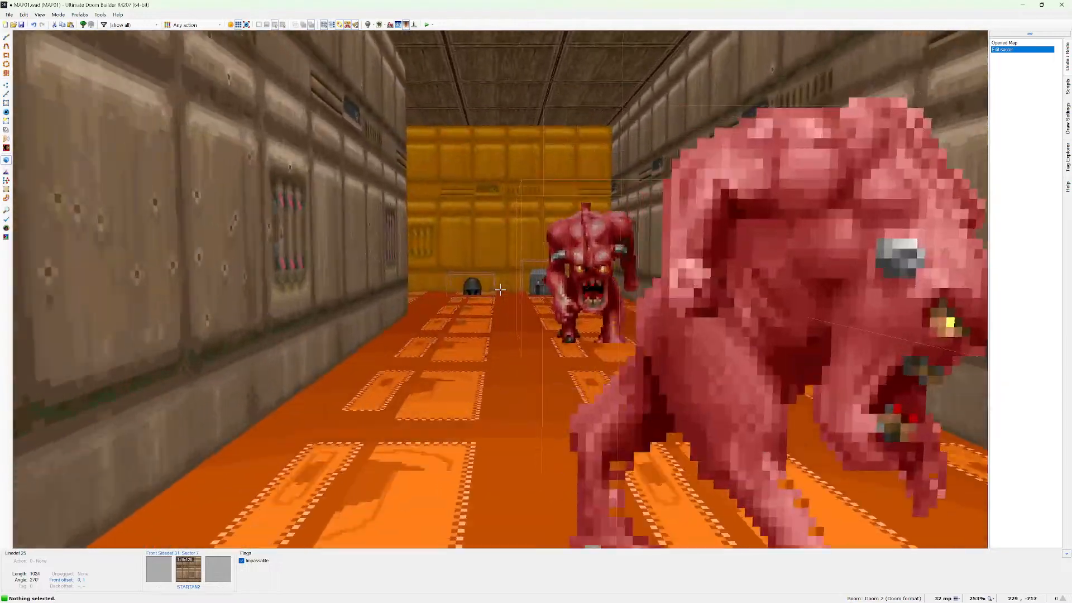
key(w)
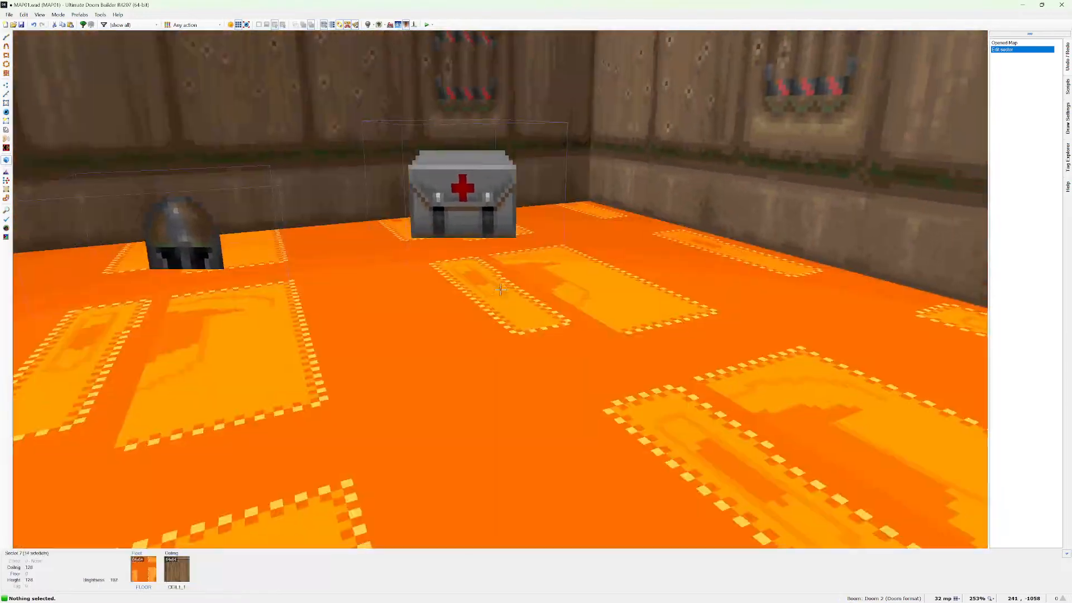
key(s)
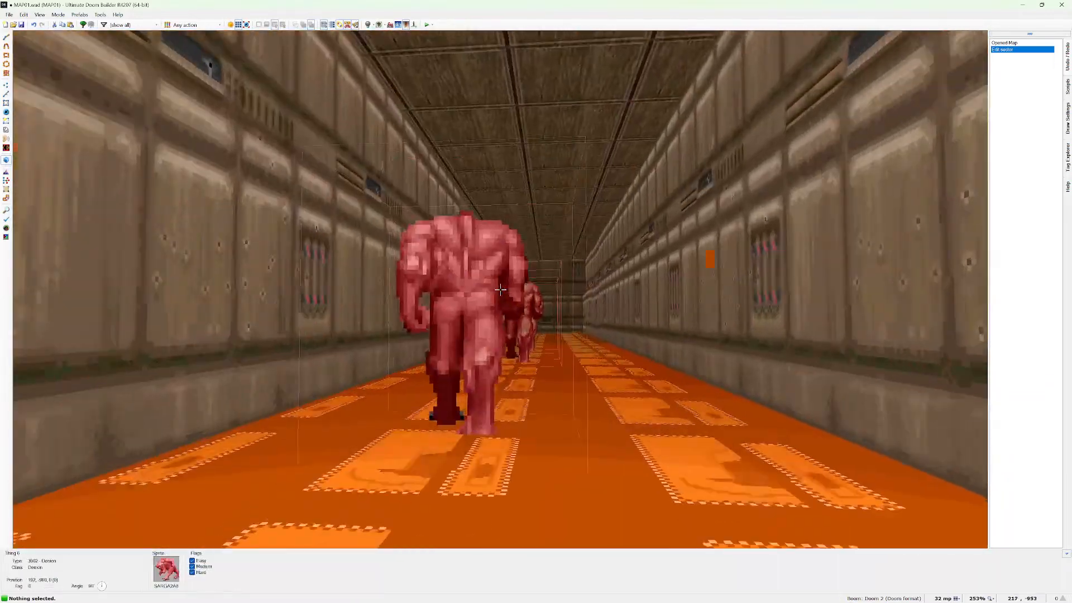
key(w)
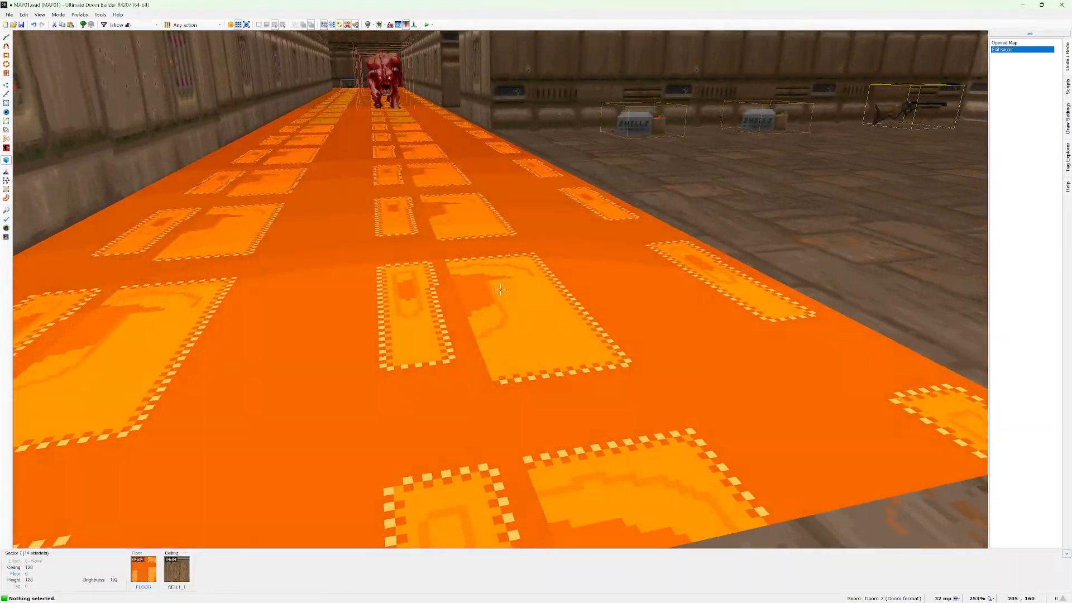
key(s)
key(w)
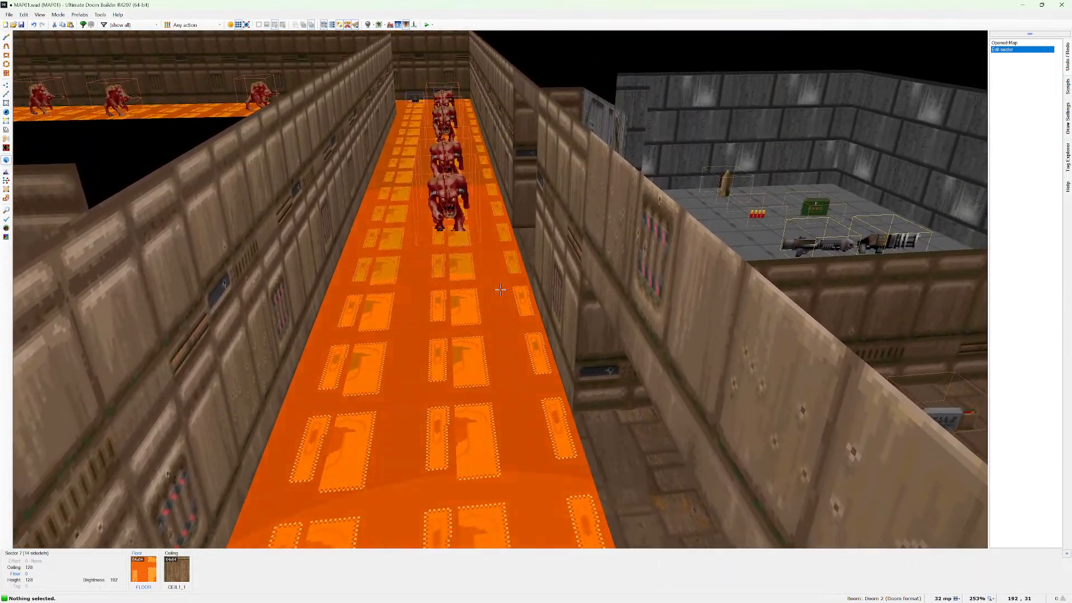
key(w)
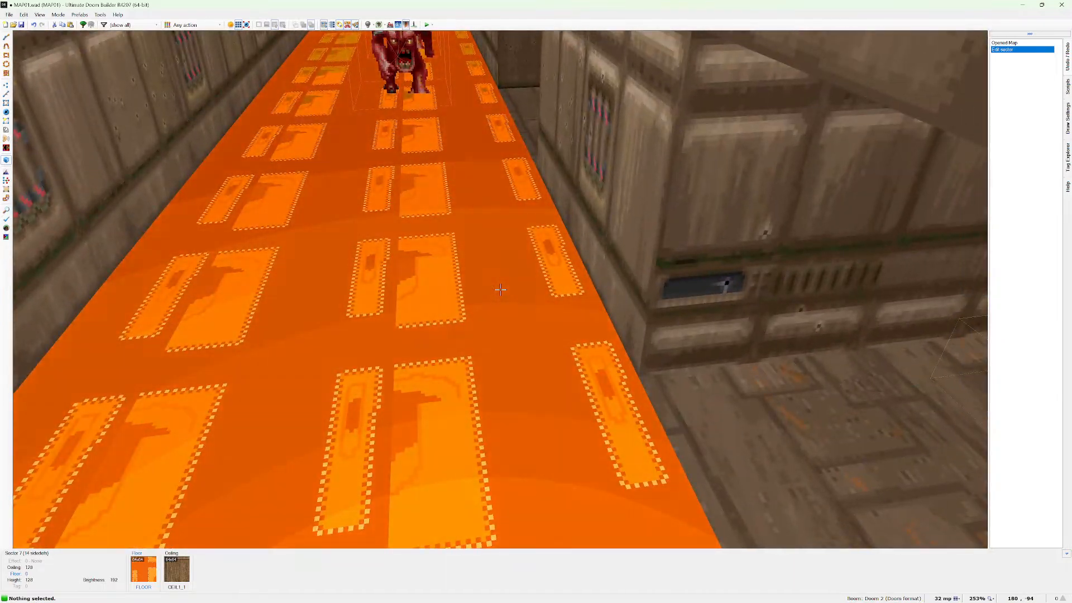
key(w)
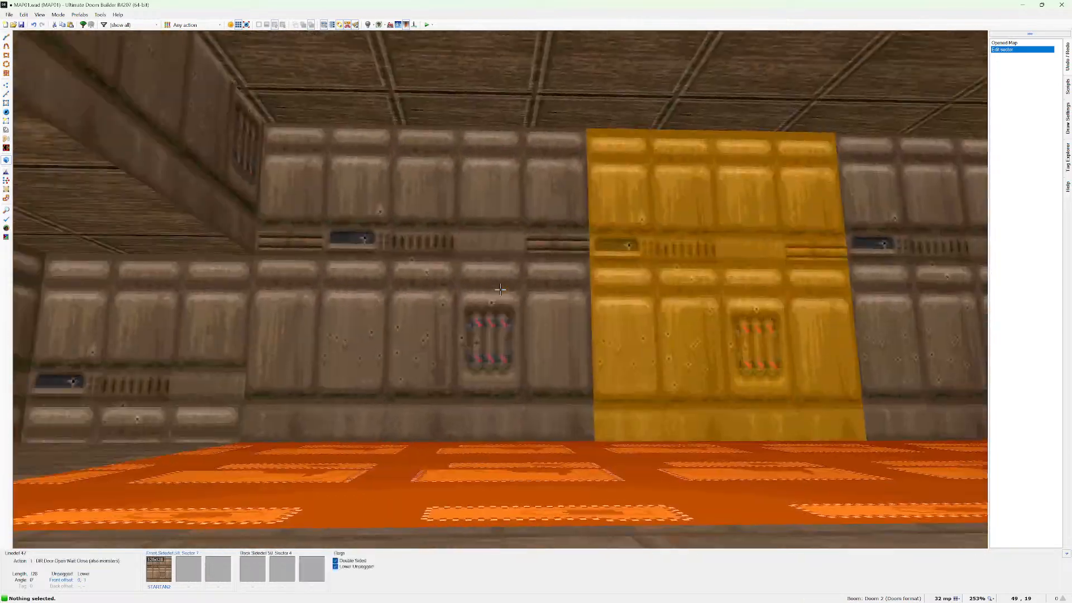
Open the middle texture choice for the long wall beside the grey door and filter MAP01.wad's TEXTURE1 set by WALL
click(500, 289)
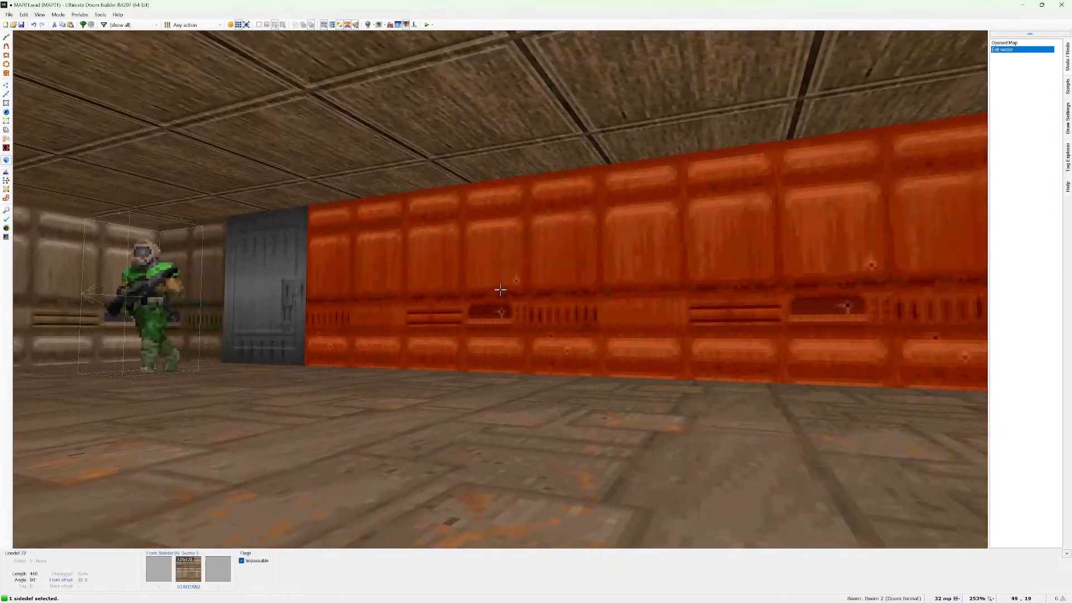
right_click(501, 289)
click(567, 211)
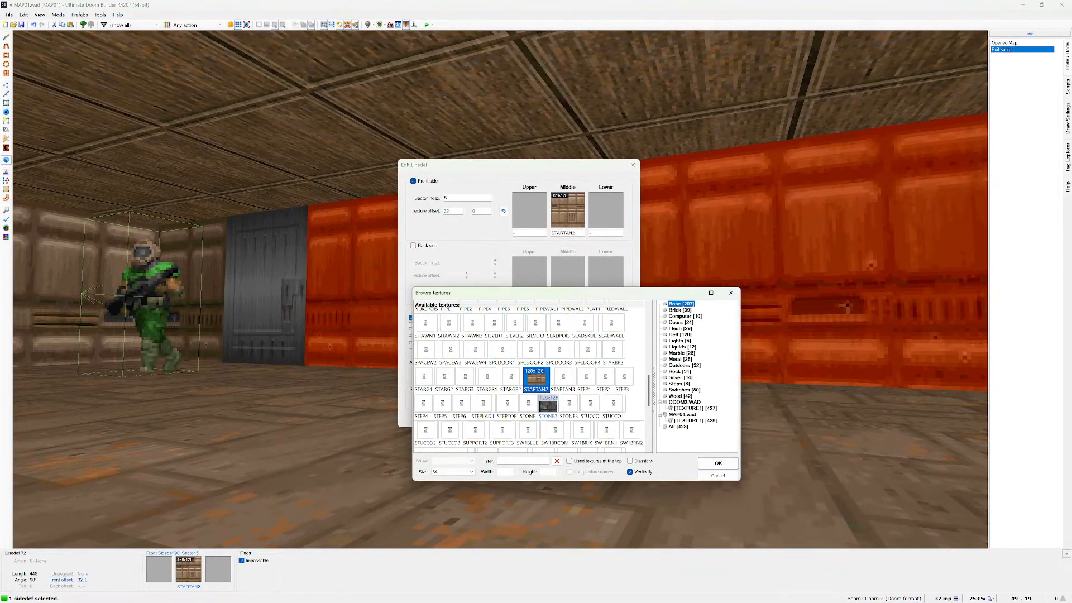
click(695, 420)
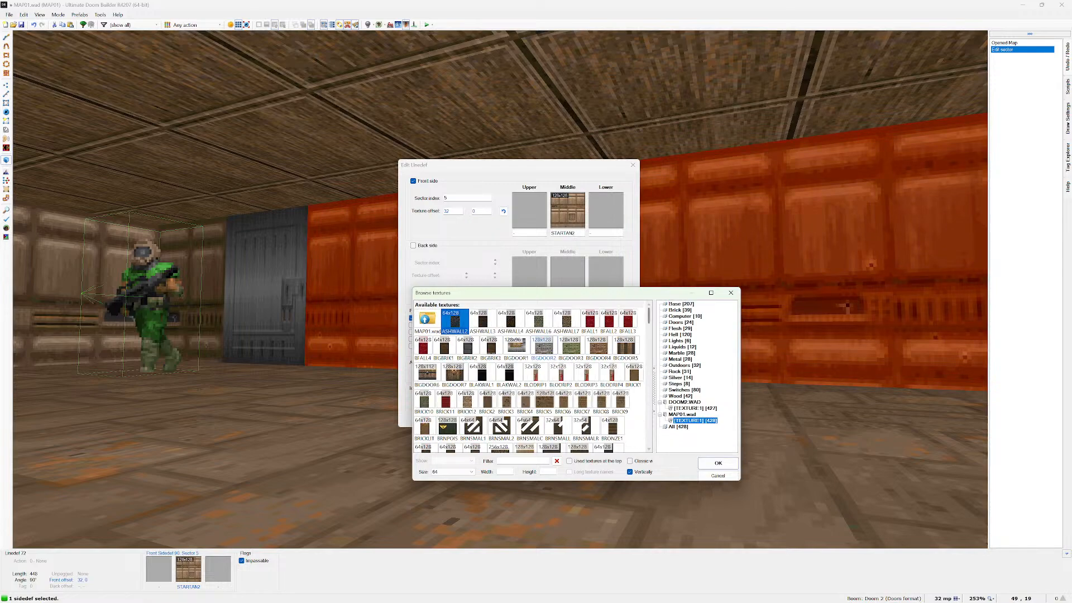
text(WA)
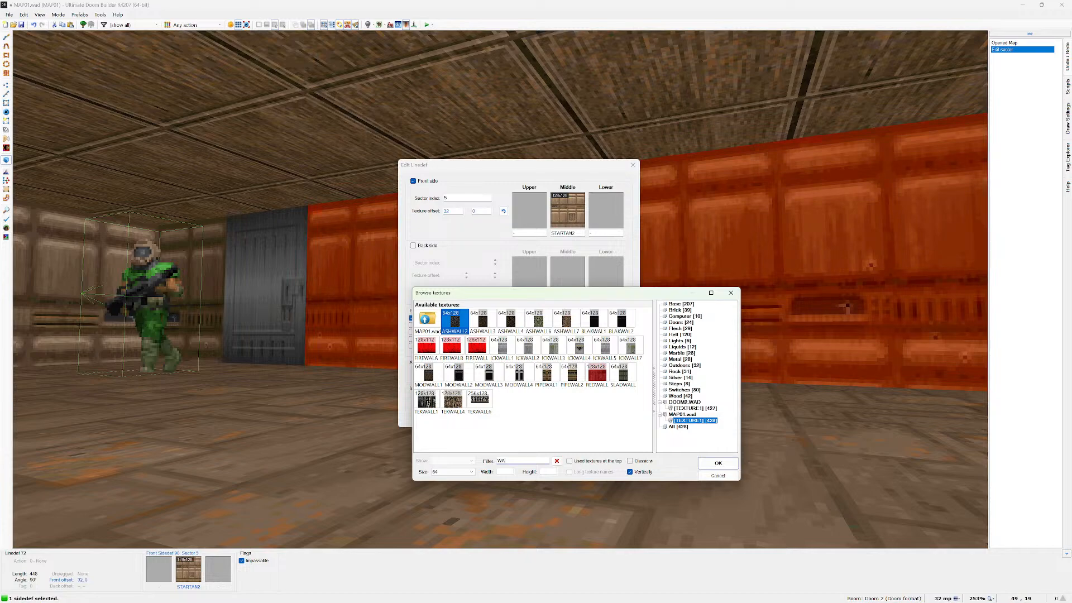
text(LL)
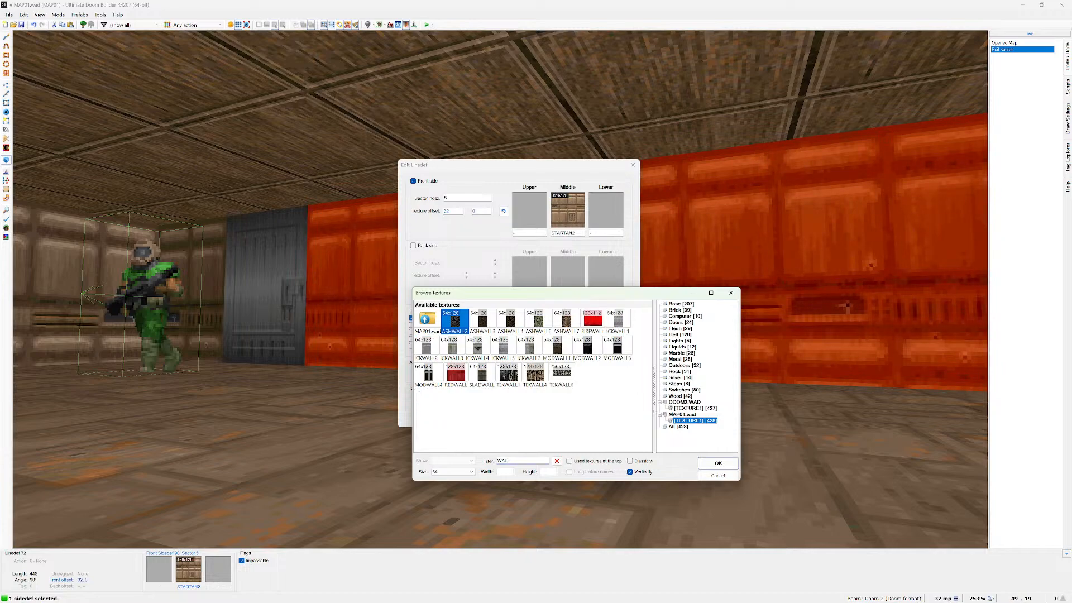
Look for the custom WALL texture in the All, DOOM2.WAD, MAP01.wad and Base texture sets with the WALL filter active
click(679, 427)
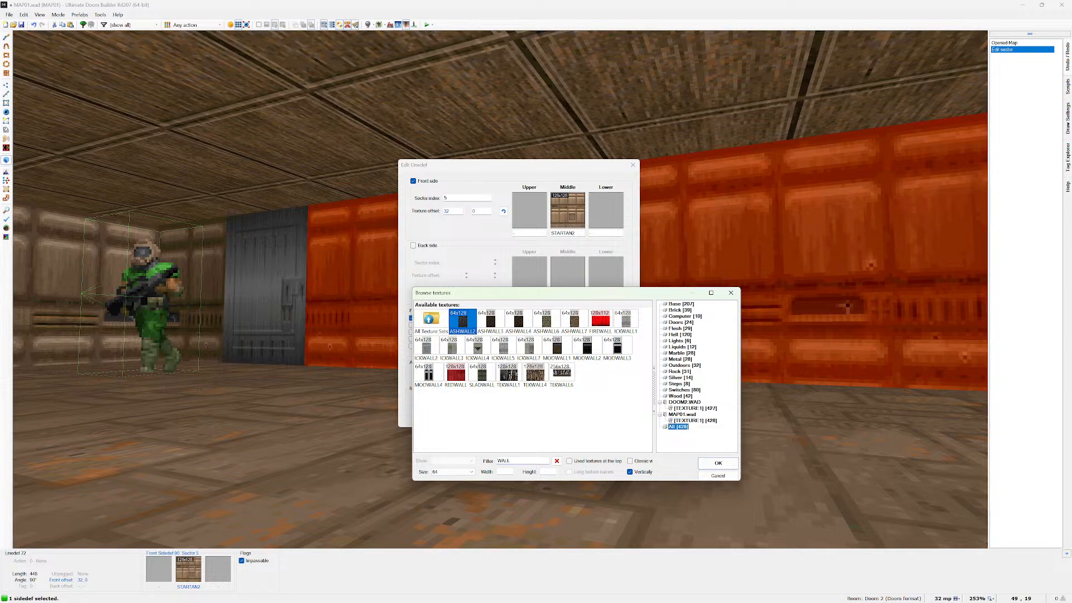
click(682, 414)
click(685, 402)
click(695, 408)
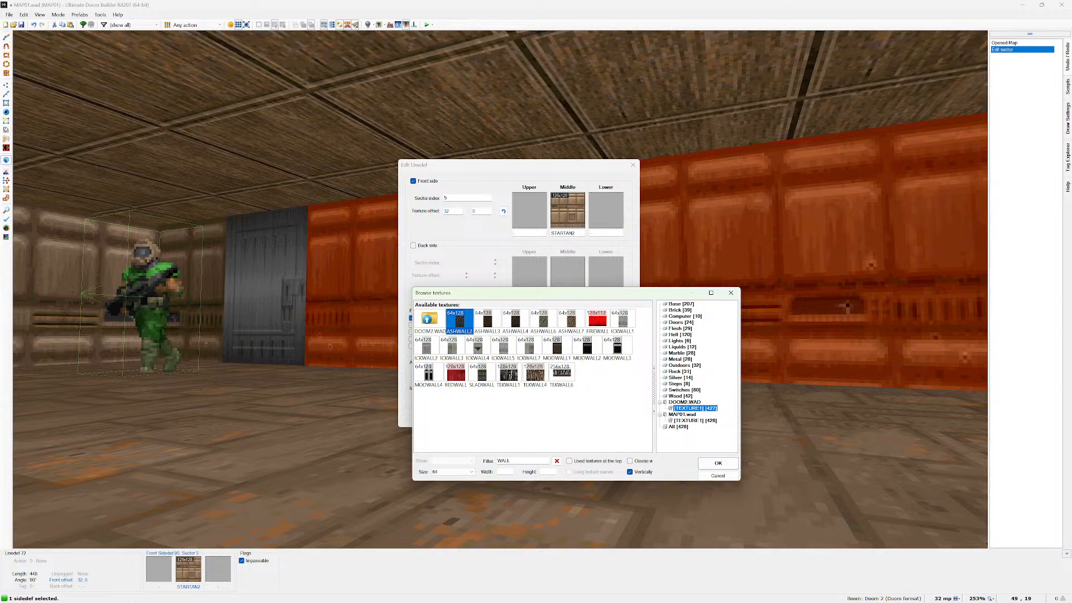
click(695, 421)
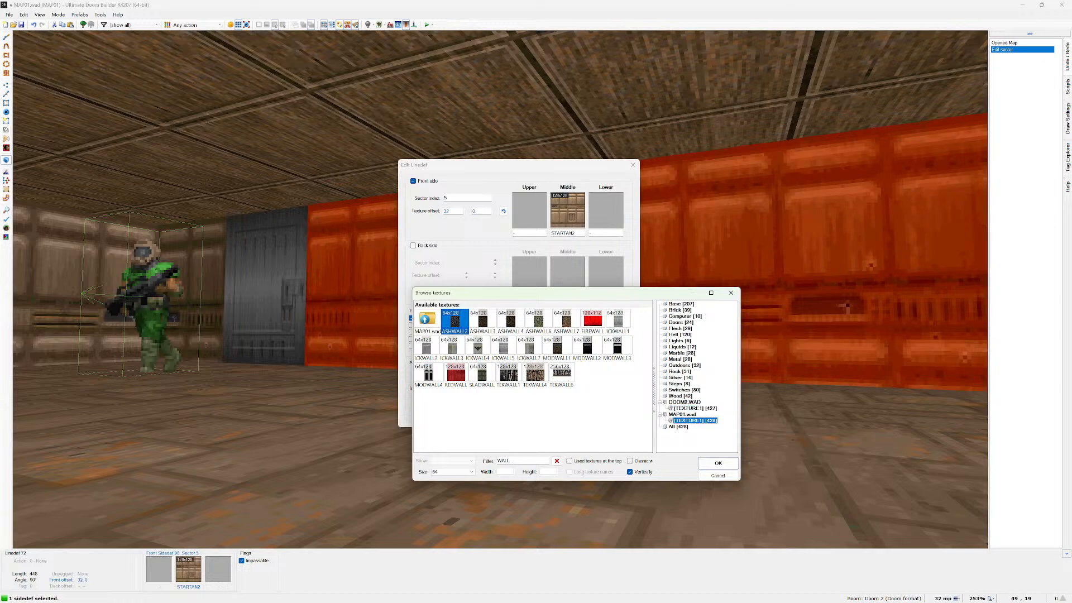
double_click(427, 320)
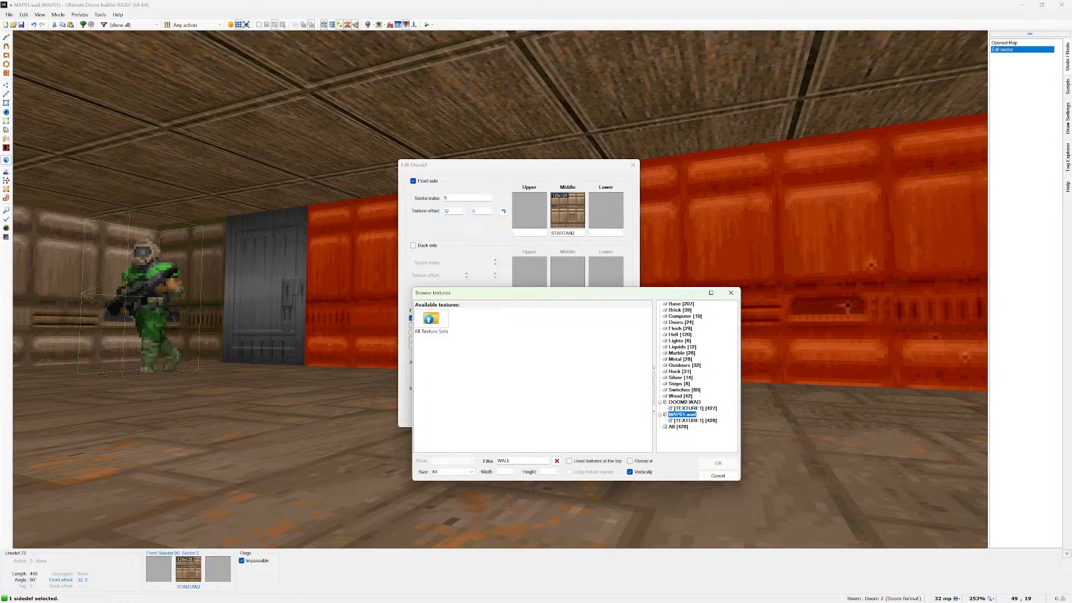
click(695, 420)
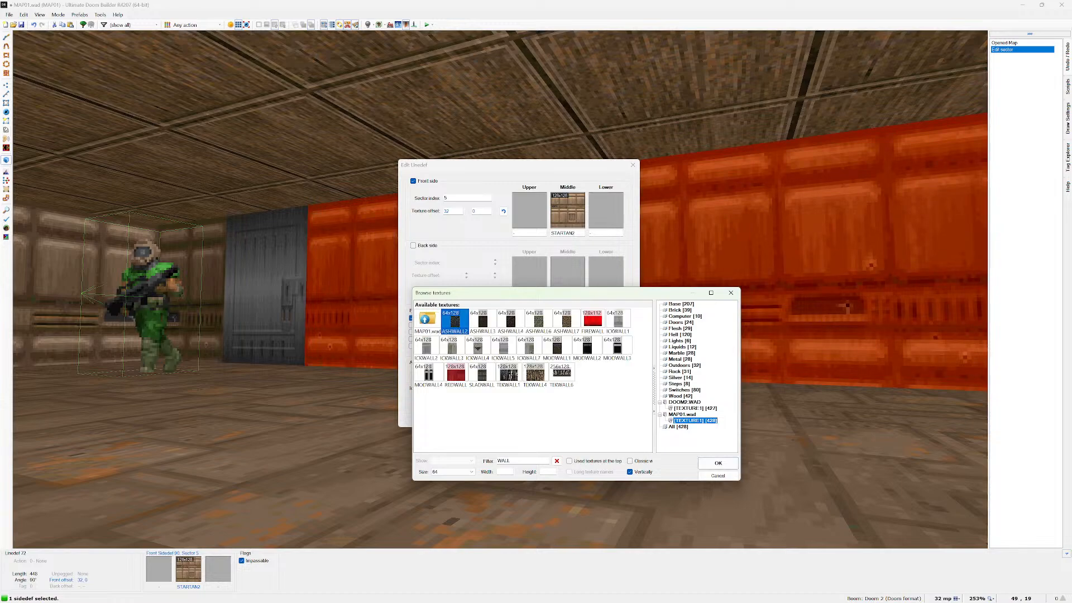
click(512, 460)
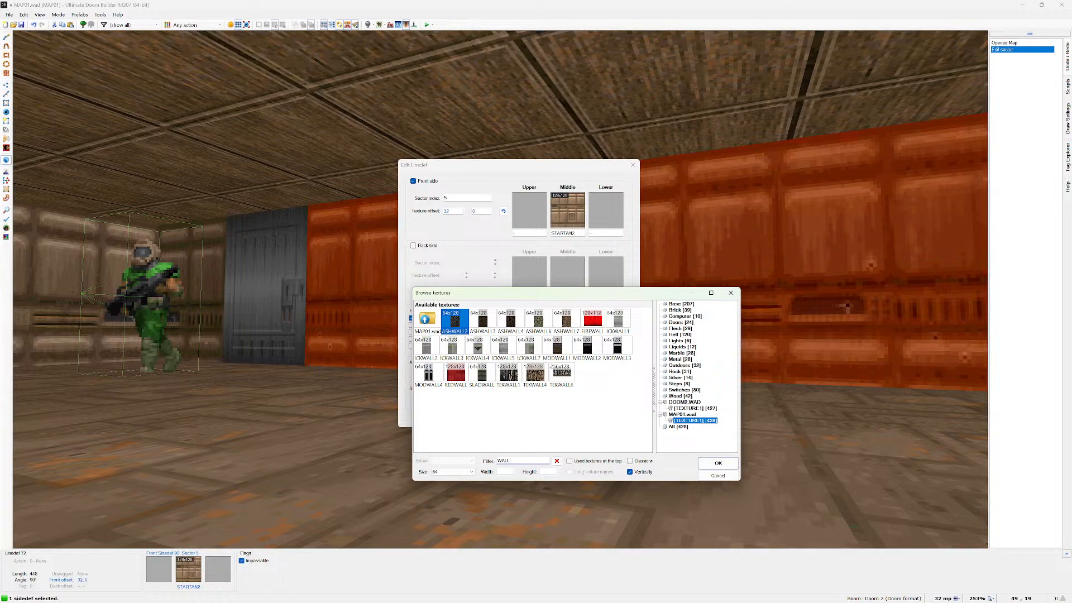
double_click(427, 319)
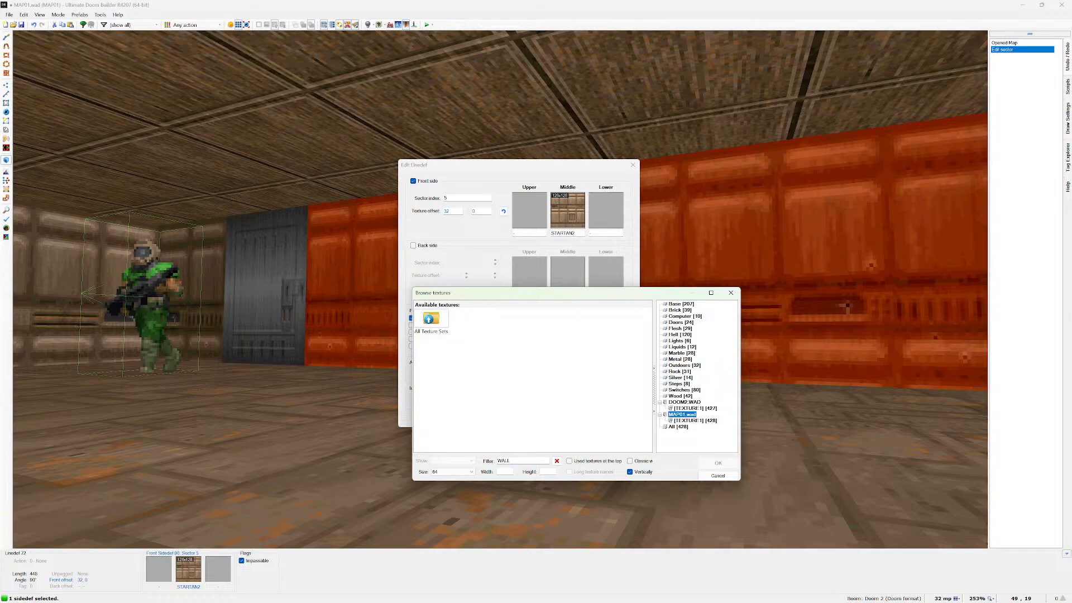
click(695, 421)
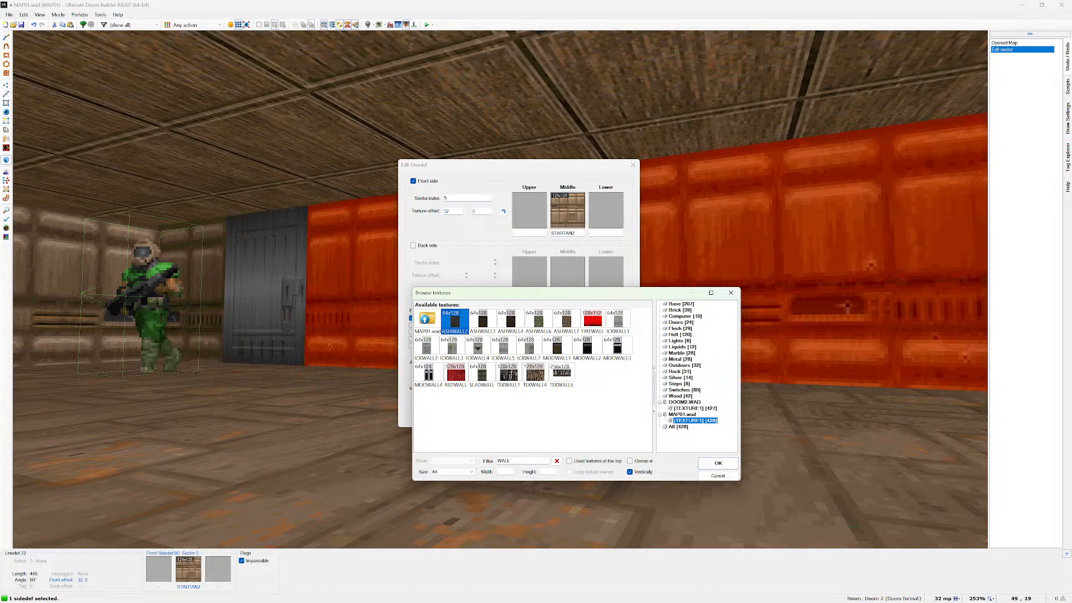
click(695, 408)
click(695, 420)
click(682, 414)
click(681, 303)
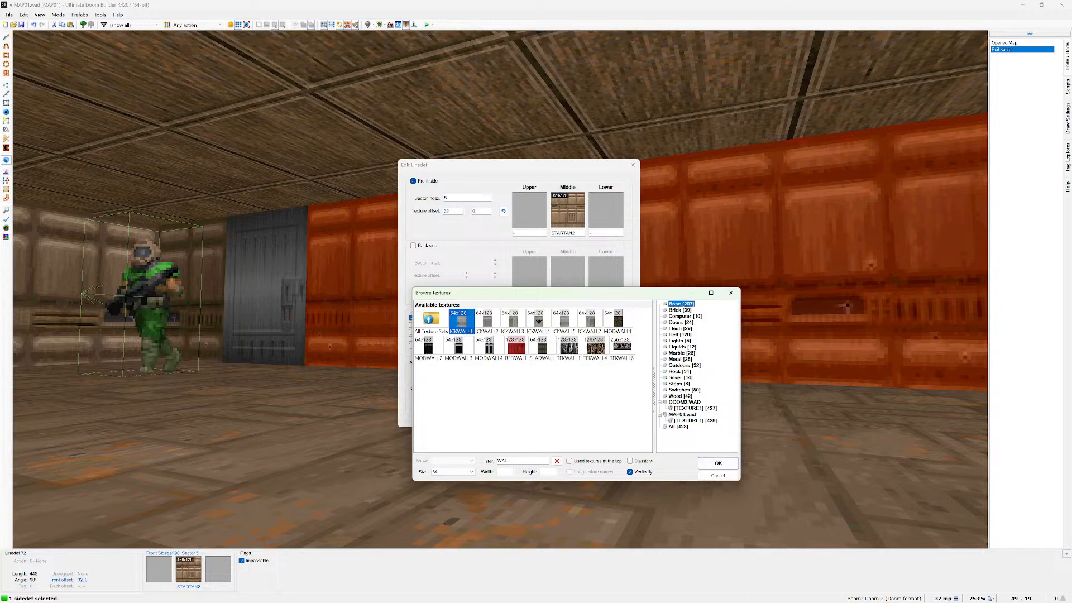
click(682, 414)
click(695, 420)
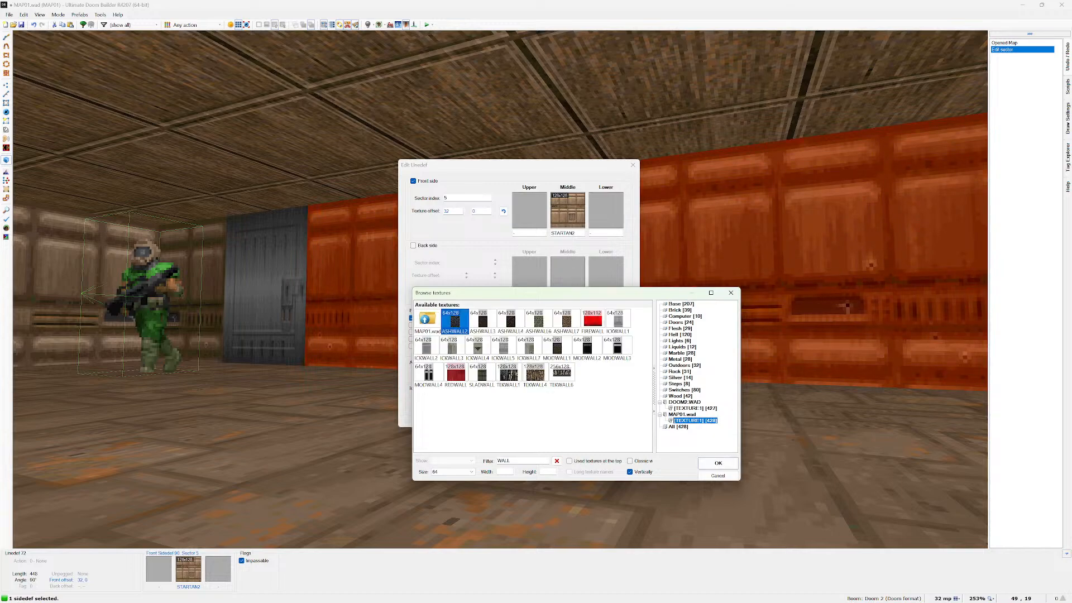
click(531, 420)
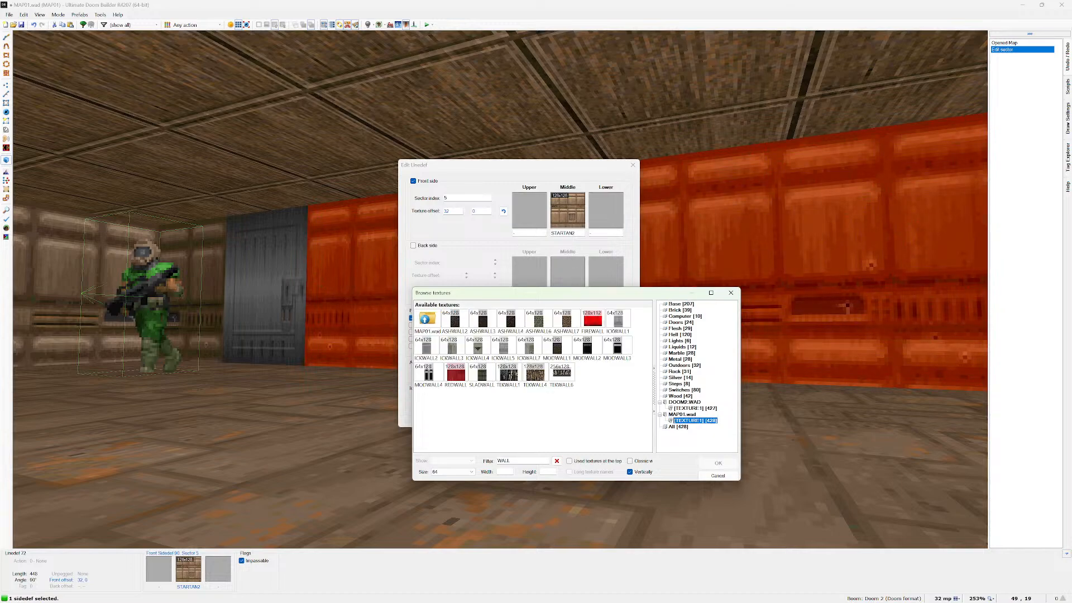
Clear the name filter and search the complete texture set for WA
click(519, 460)
key(BackSpace)
key(BackSpace)
key(BackSpace)
key(BackSpace)
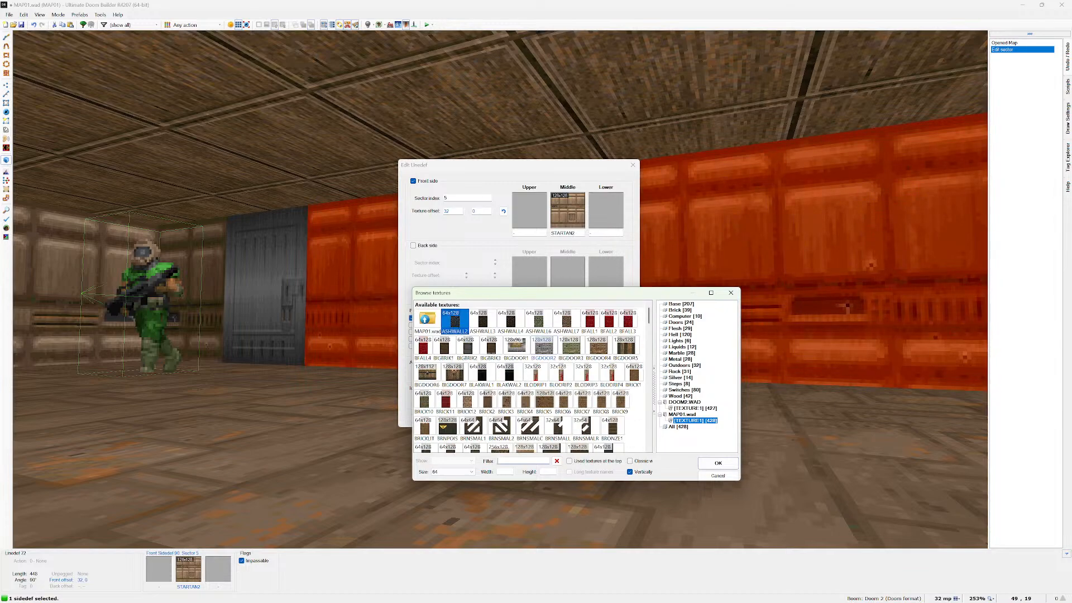
click(678, 426)
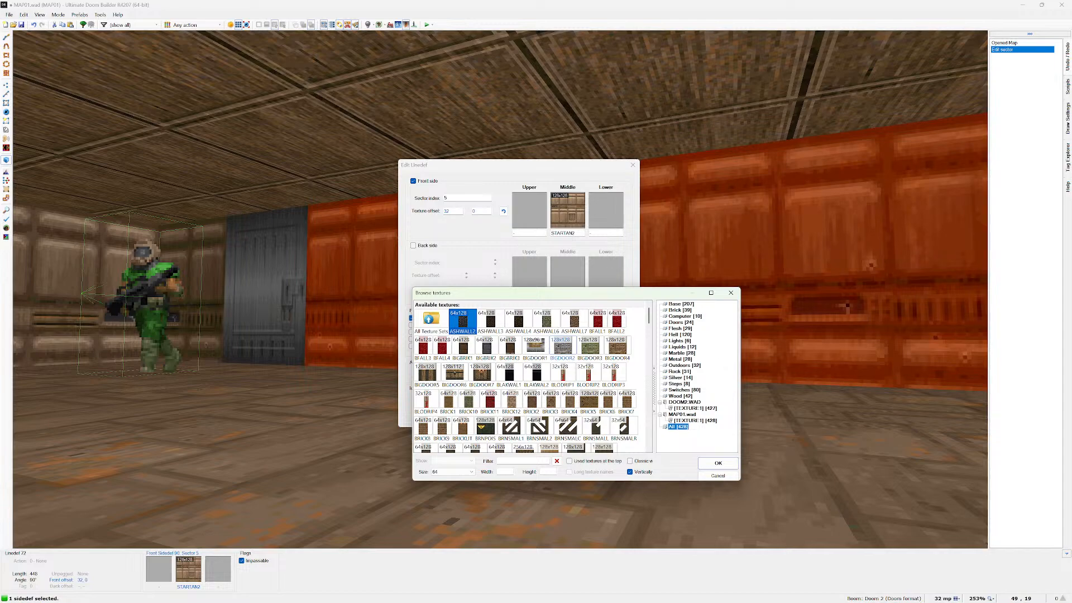
click(520, 461)
text(WA)
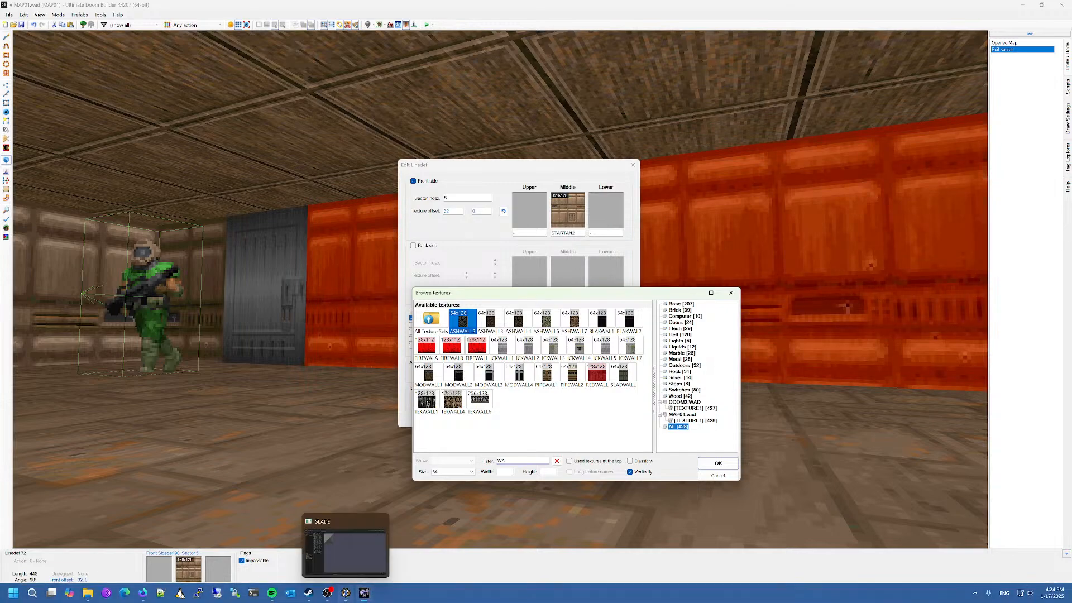
Switch to SLADE to check the WALL and GRIFFITH patch entries in MAP01.wad, and return to Ultimate Doom Builder
click(346, 593)
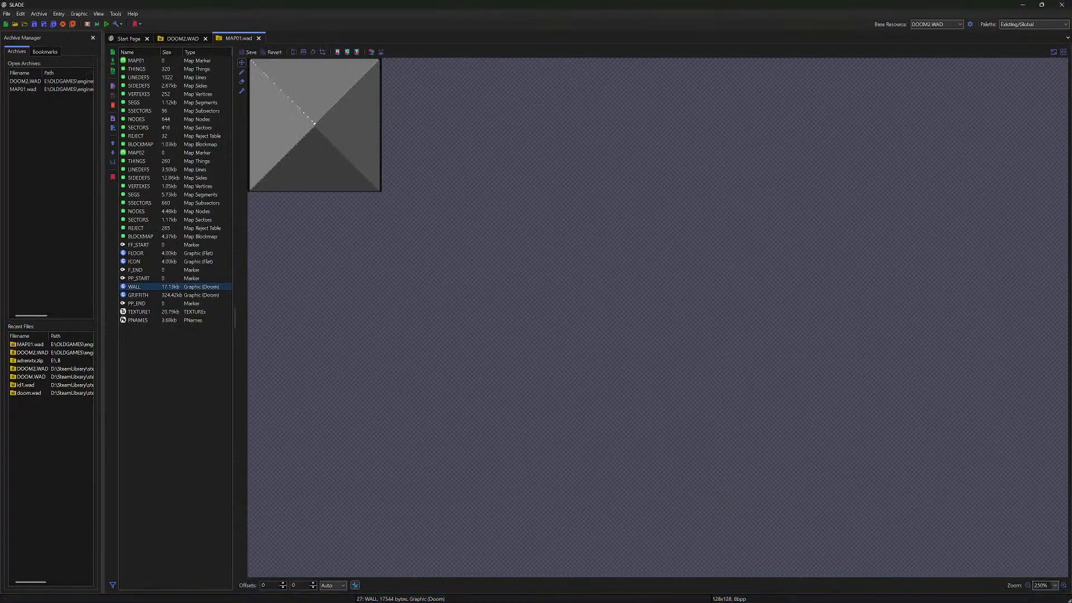
click(138, 295)
click(135, 286)
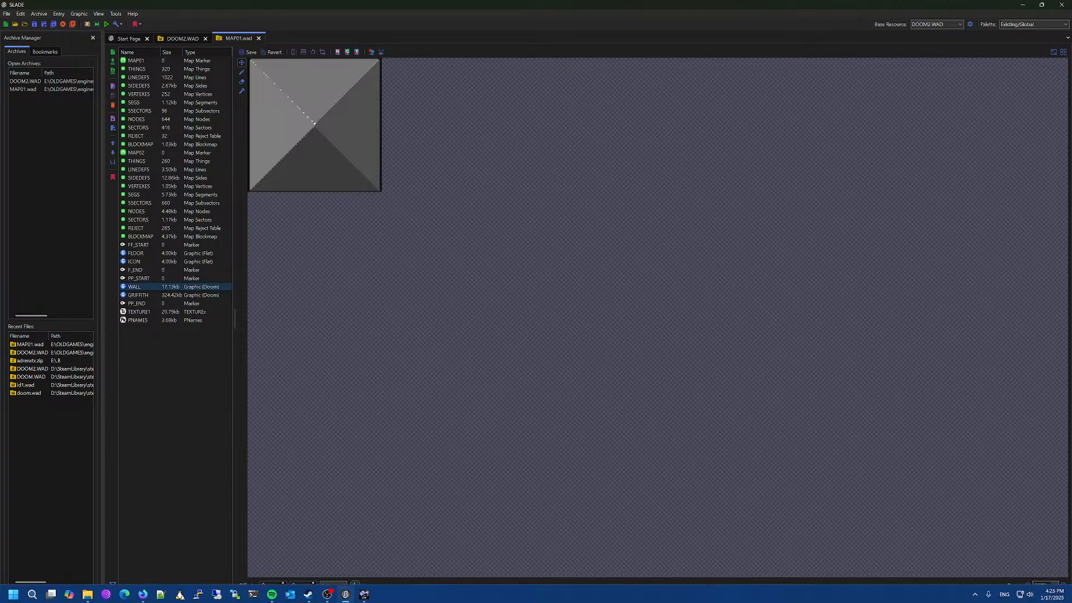
click(364, 593)
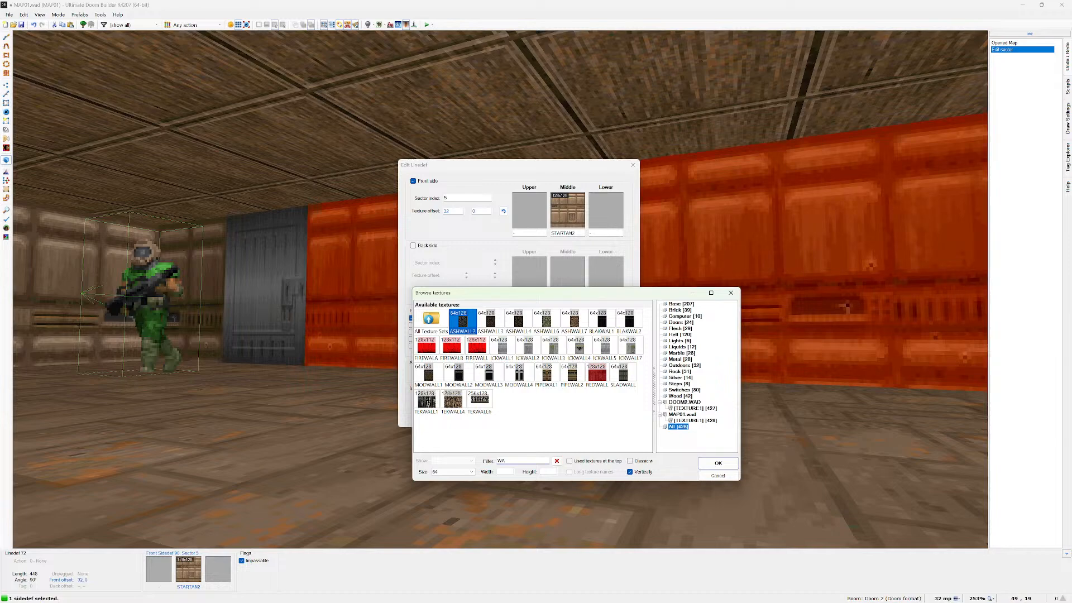
Clear the name filter, enlarge the texture previews to 128 and look through MAP01.wad's TEXTURE1 set for the custom wall
click(695, 420)
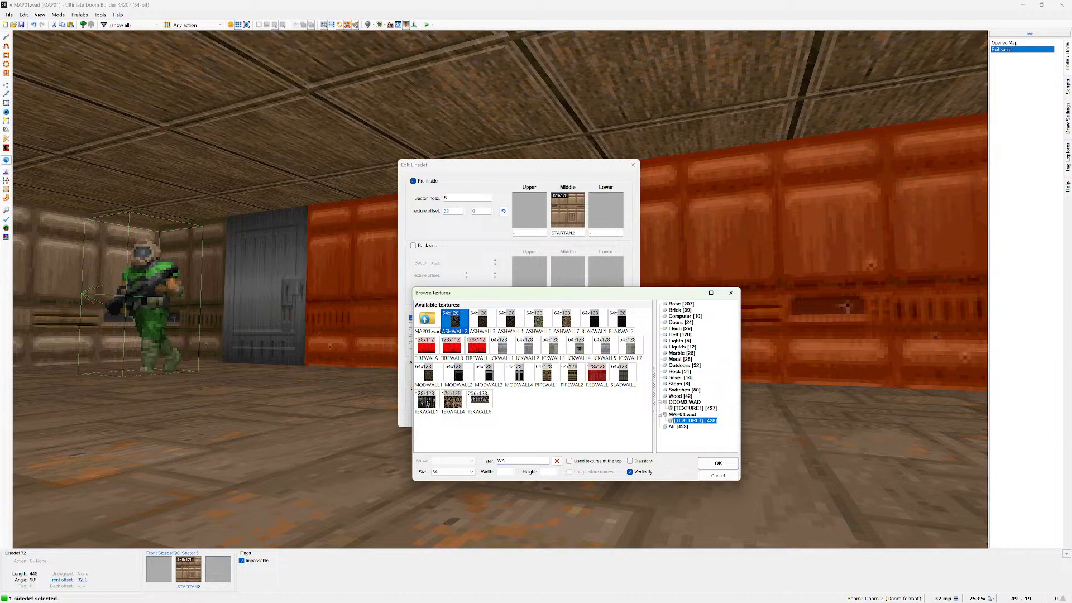
key(BackSpace)
key(BackSpace)
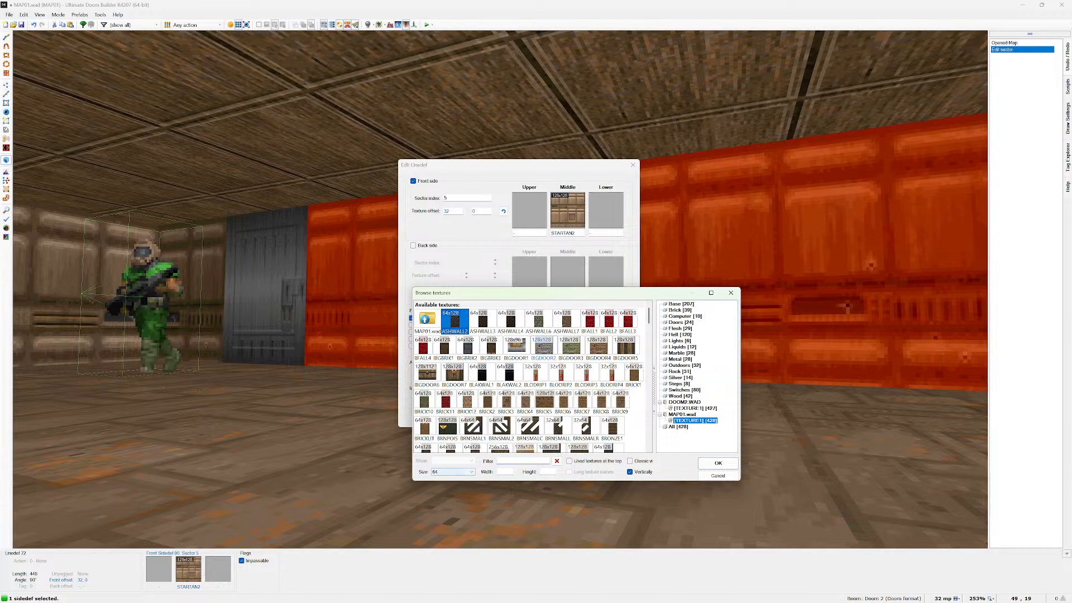
click(452, 471)
click(449, 501)
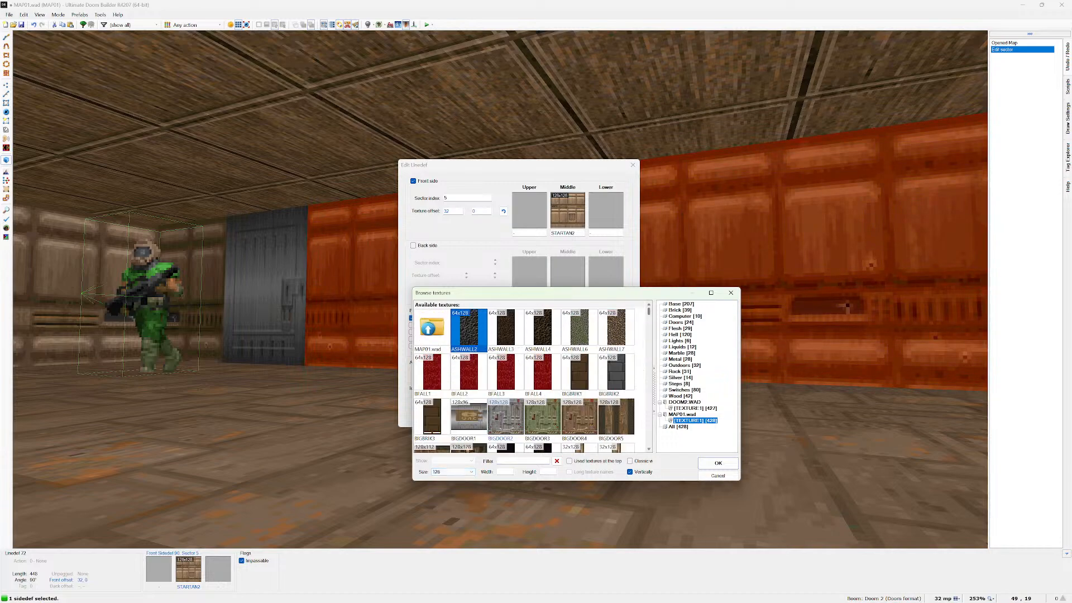
scroll(525, 379, down, 5)
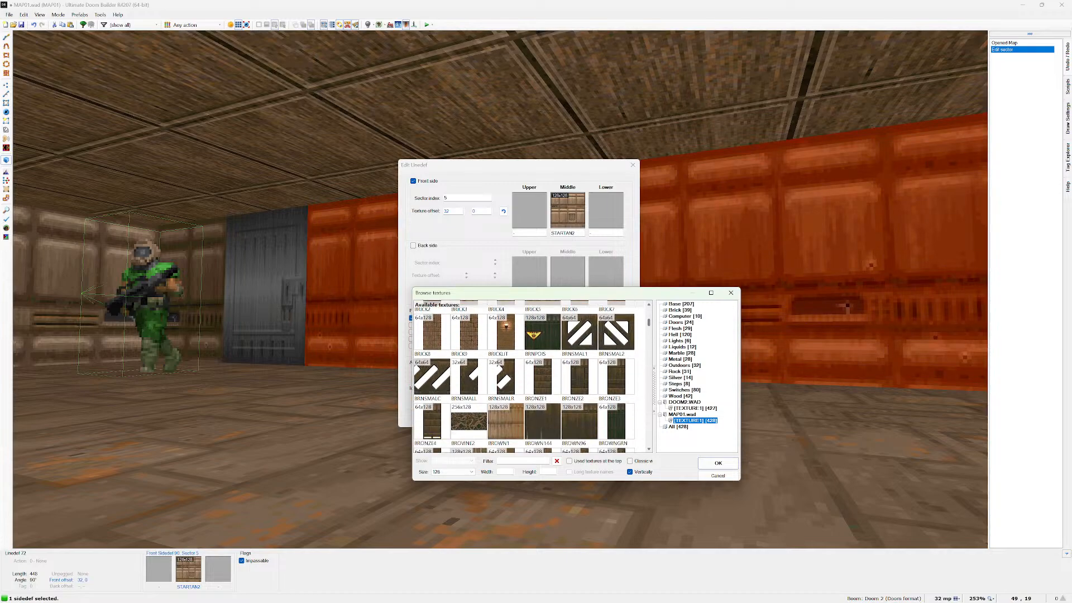
scroll(506, 447, down, 5)
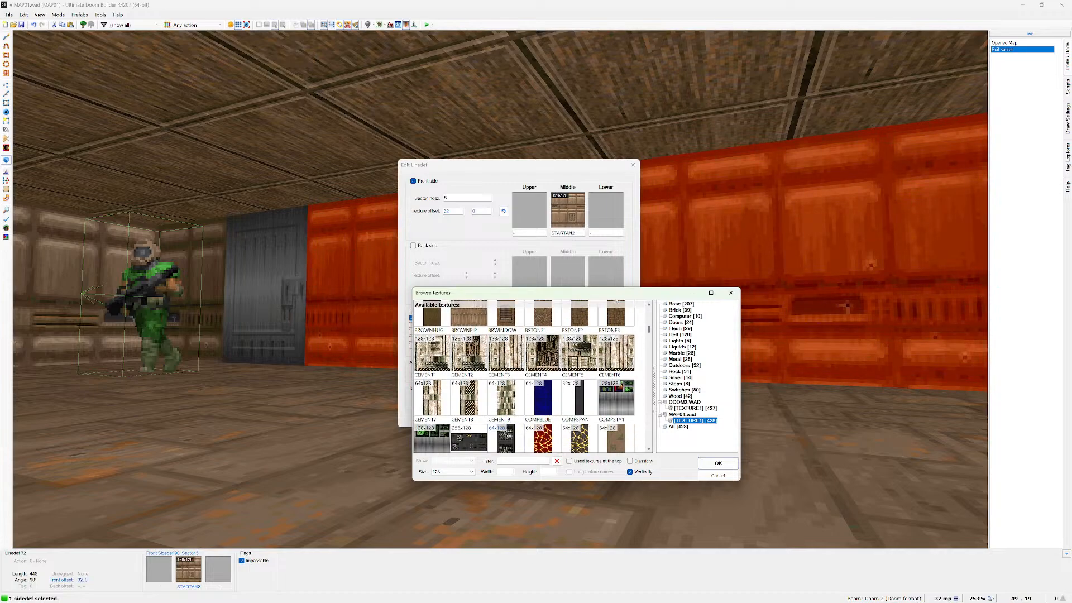
scroll(505, 447, down, 3)
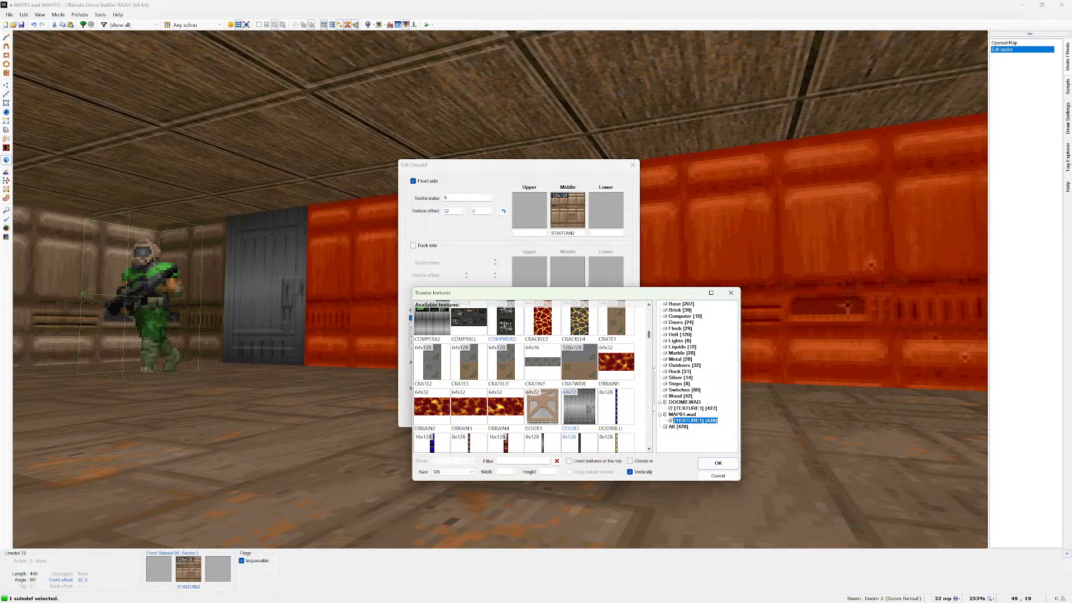
scroll(506, 448, down, 1)
scroll(505, 448, down, 1)
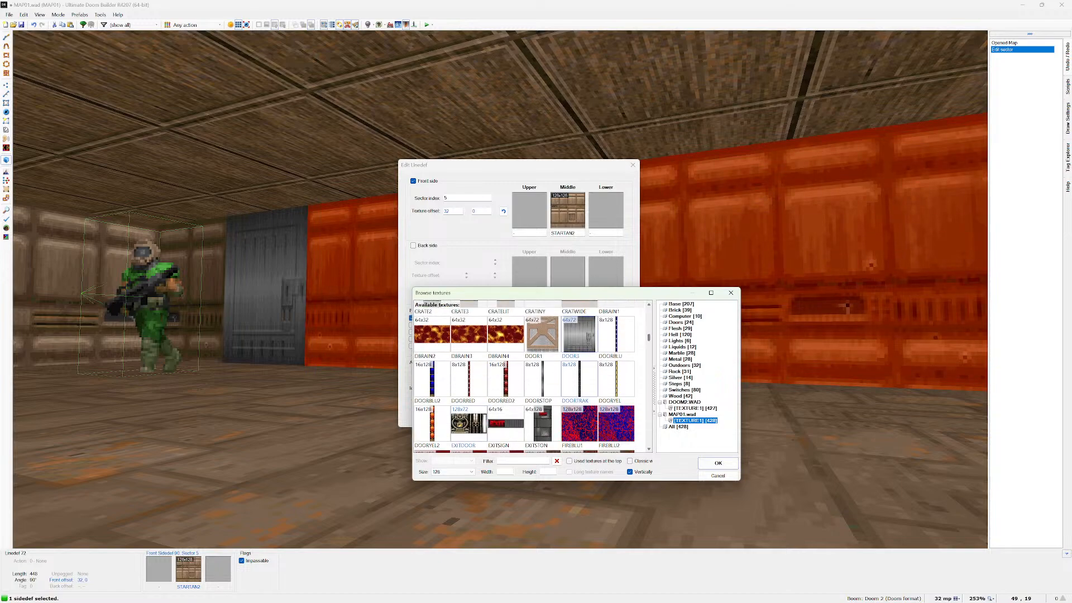
scroll(505, 448, down, 10)
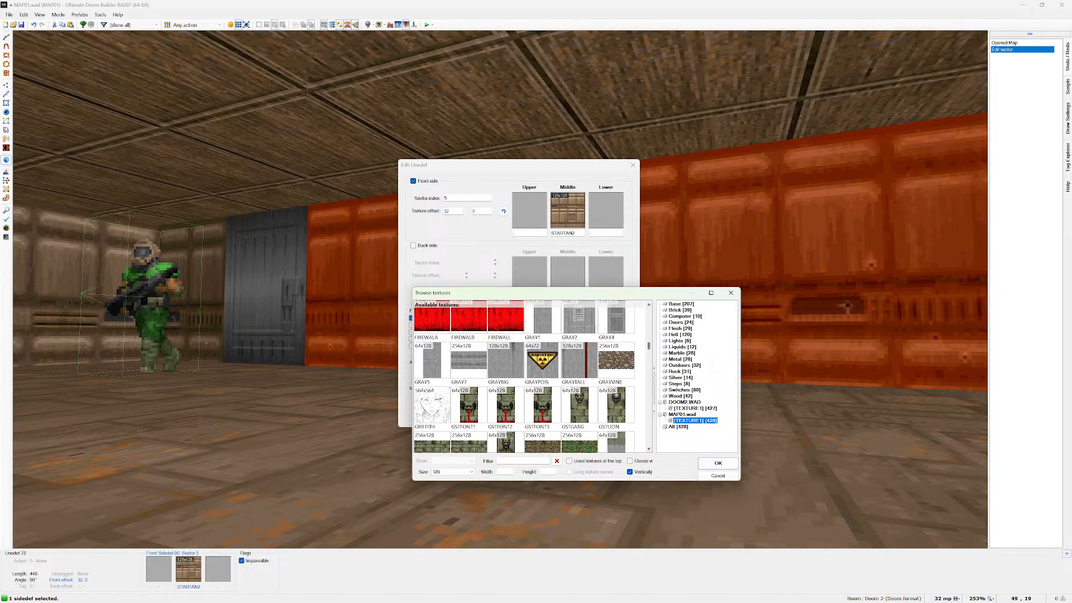
scroll(524, 377, up, 1)
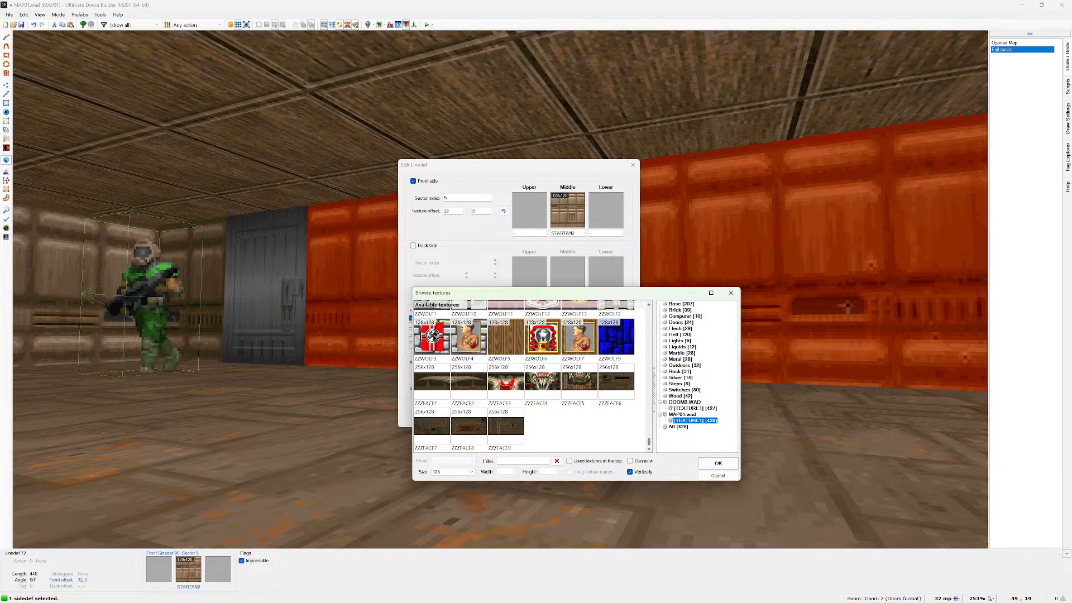
Filter the textures to width 128 and height 128 and look through MAP01.wad's TEXTURE1 set for the custom wall
click(459, 472)
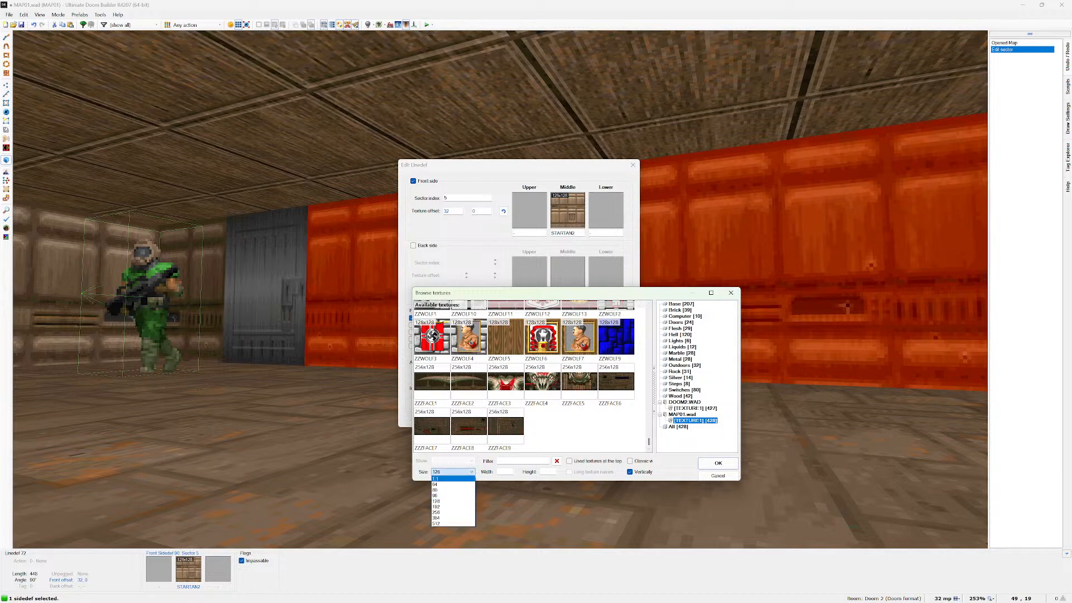
click(504, 472)
text(1)
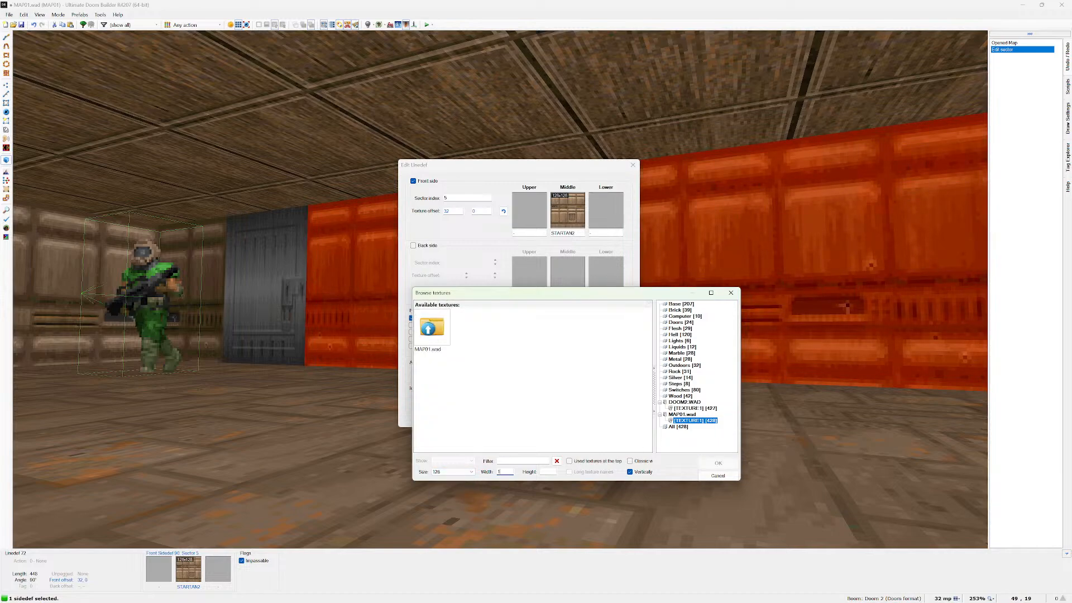
text(28)
text(128)
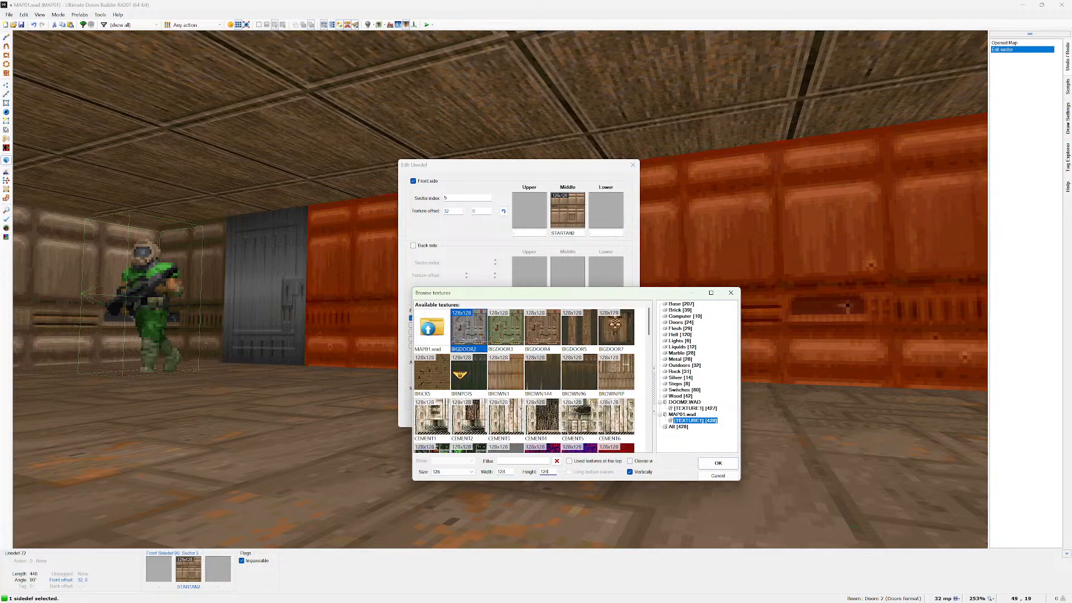
scroll(525, 377, down, 8)
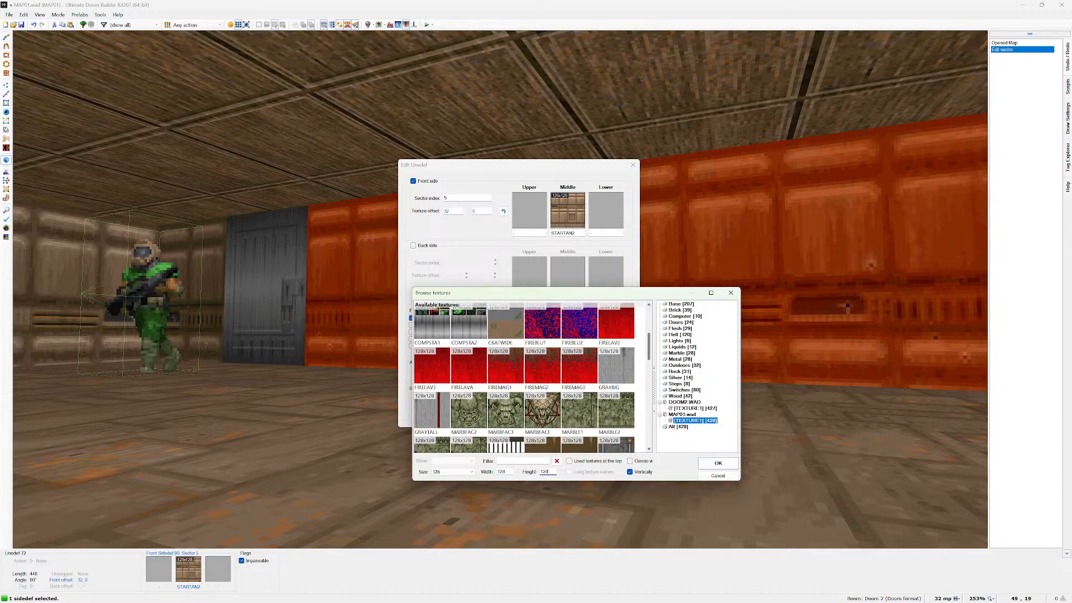
scroll(524, 377, down, 10)
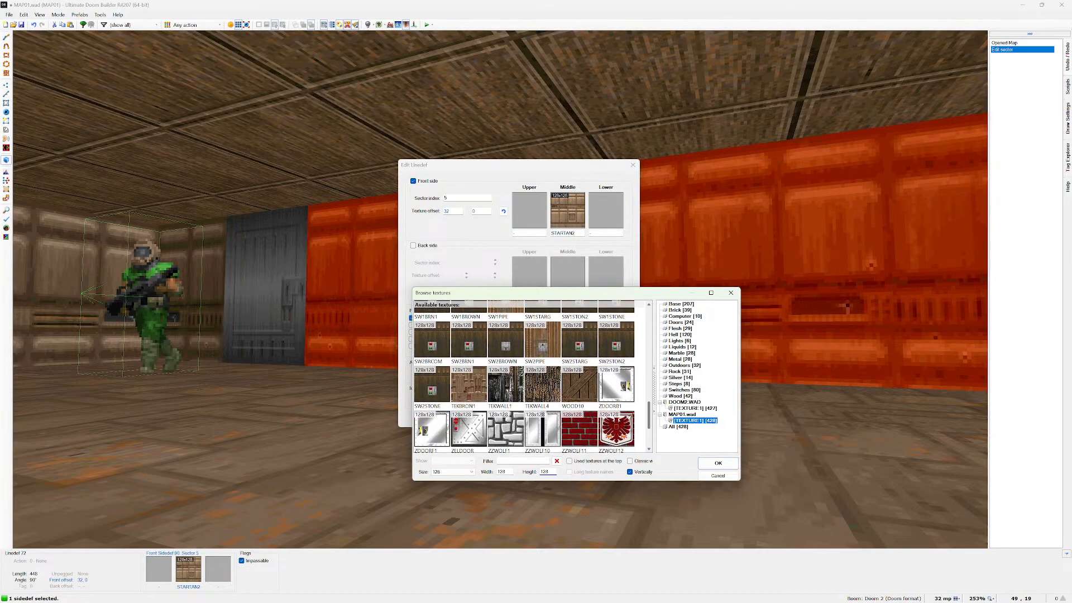
scroll(525, 377, up, 9)
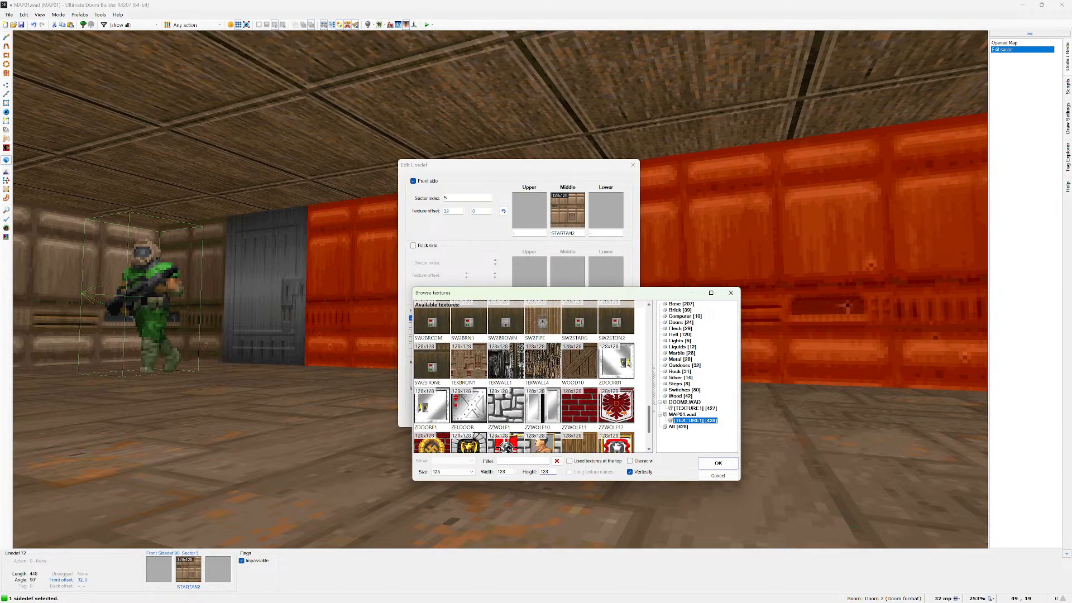
scroll(524, 377, up, 7)
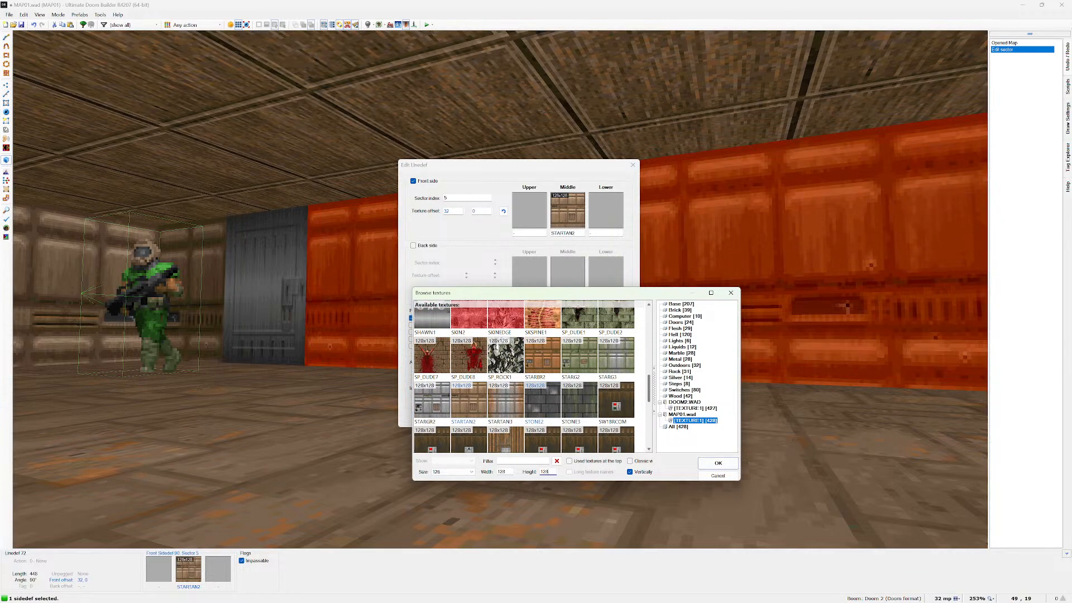
scroll(525, 377, up, 8)
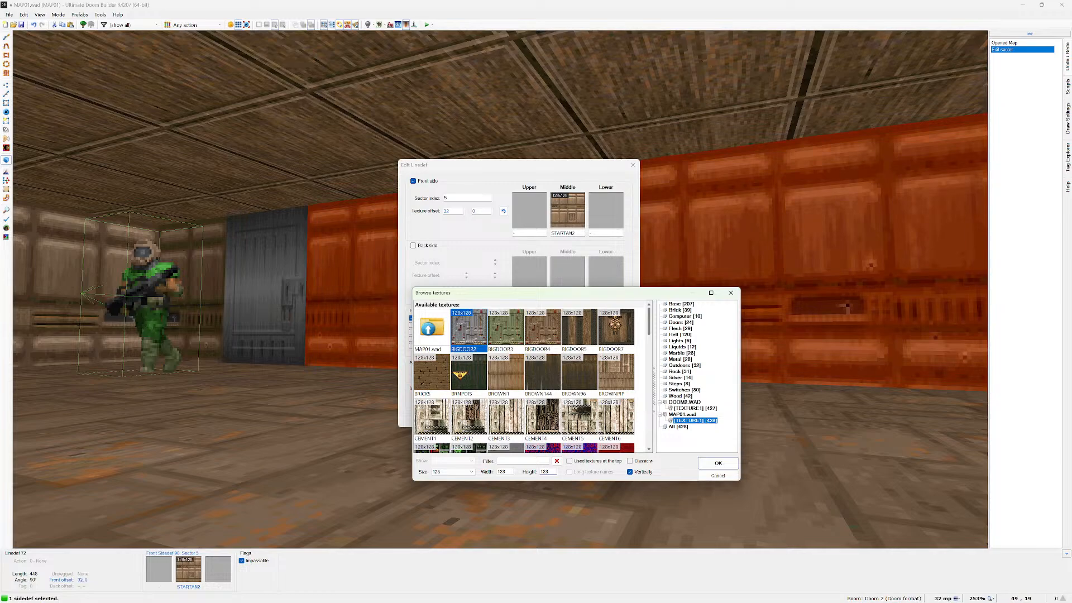
Look through the other texture sets, from Base to DOOM2.WAD's TEXTURE1, for the custom wall with the 128x128 size filter active
key(Up)
key(Up)
key(Up)
key(Up)
key(Up)
key(Up)
key(Up)
key(Up)
key(Up)
key(Up)
key(Up)
key(Up)
key(Up)
key(Up)
key(Up)
key(Up)
key(Up)
key(Up)
key(Up)
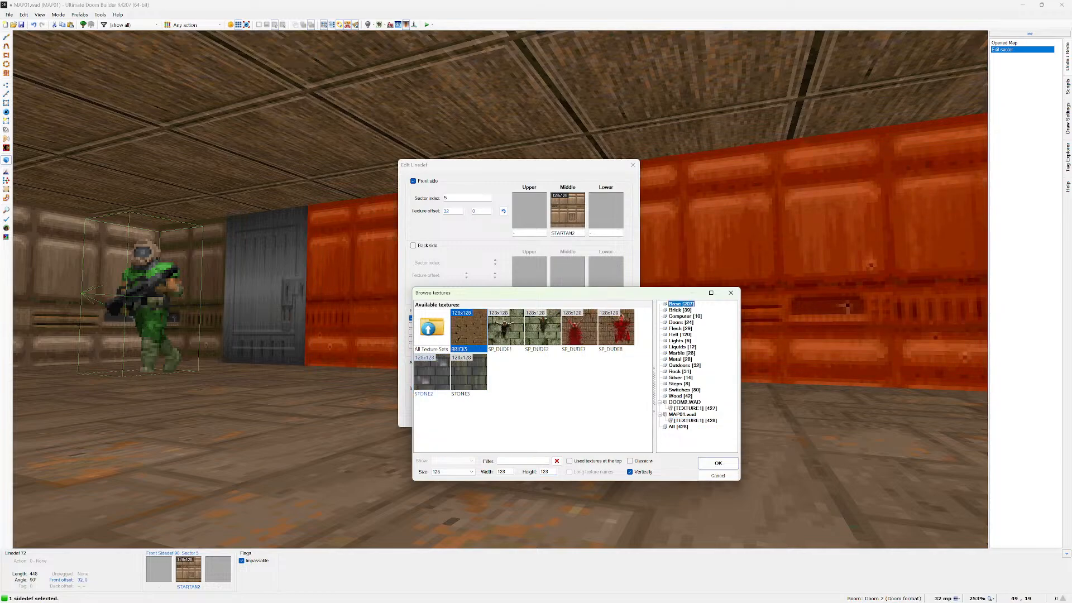
key(Down)
key(Down)
key(Down)
key(Down)
key(Down)
key(Down)
key(Down)
key(Down)
key(Down)
key(Down)
key(Down)
key(Down)
key(Down)
key(Down)
key(Down)
key(Down)
key(Down)
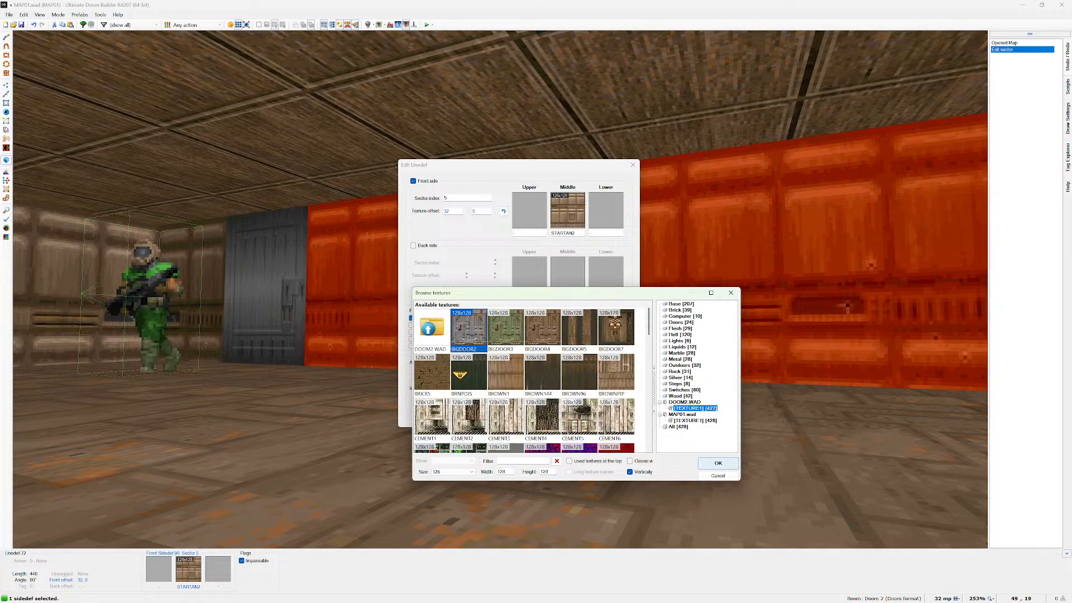
Cancel the texture selection and linedef edit, then quit Ultimate Doom Builder from the 2D map view and return to SLADE
key(Escape)
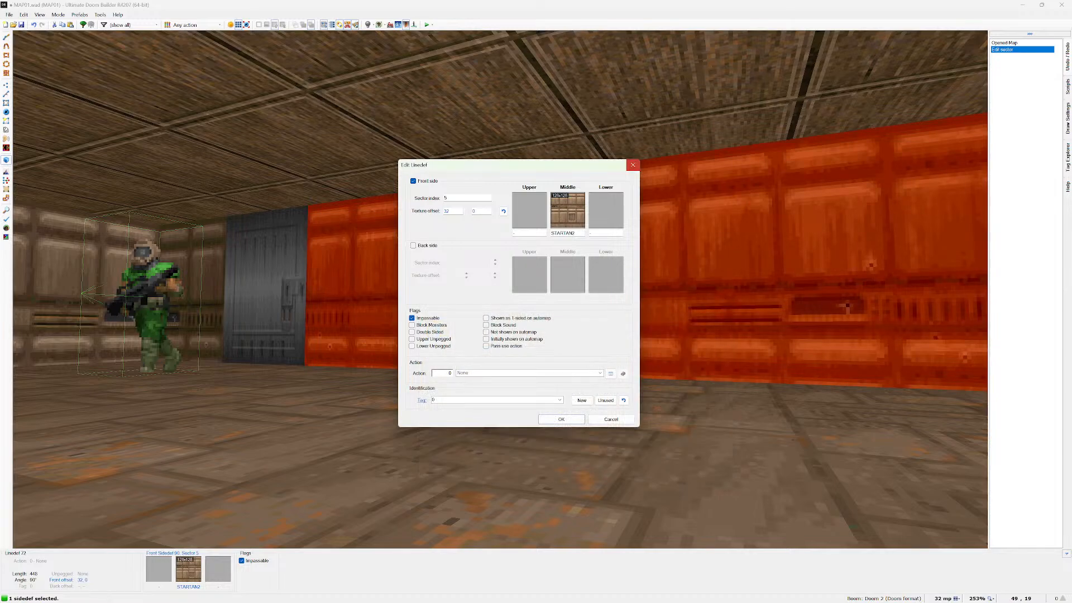
click(633, 164)
key(q)
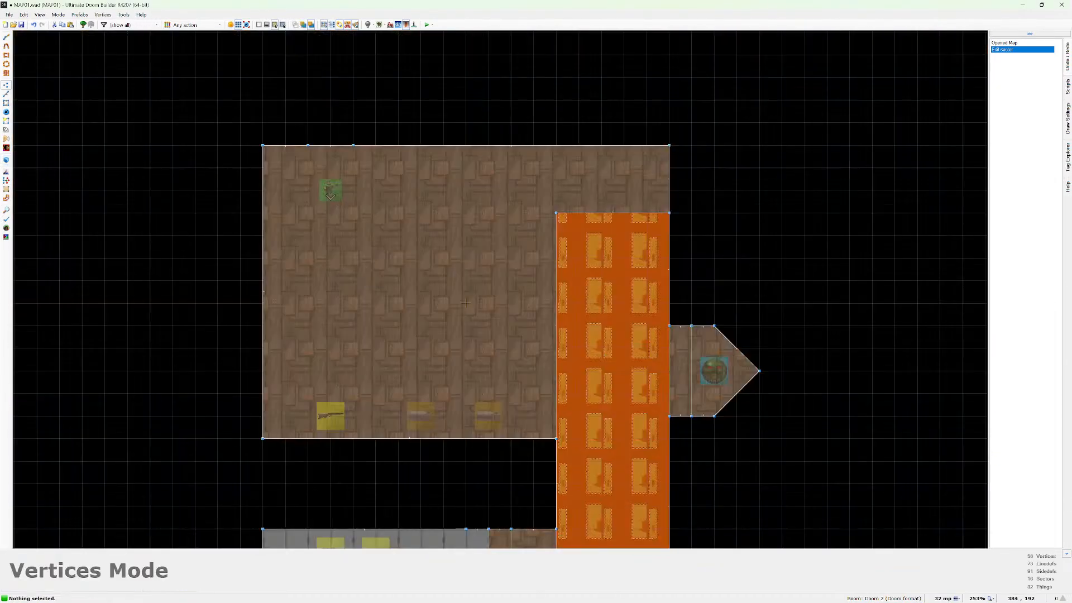
click(1061, 5)
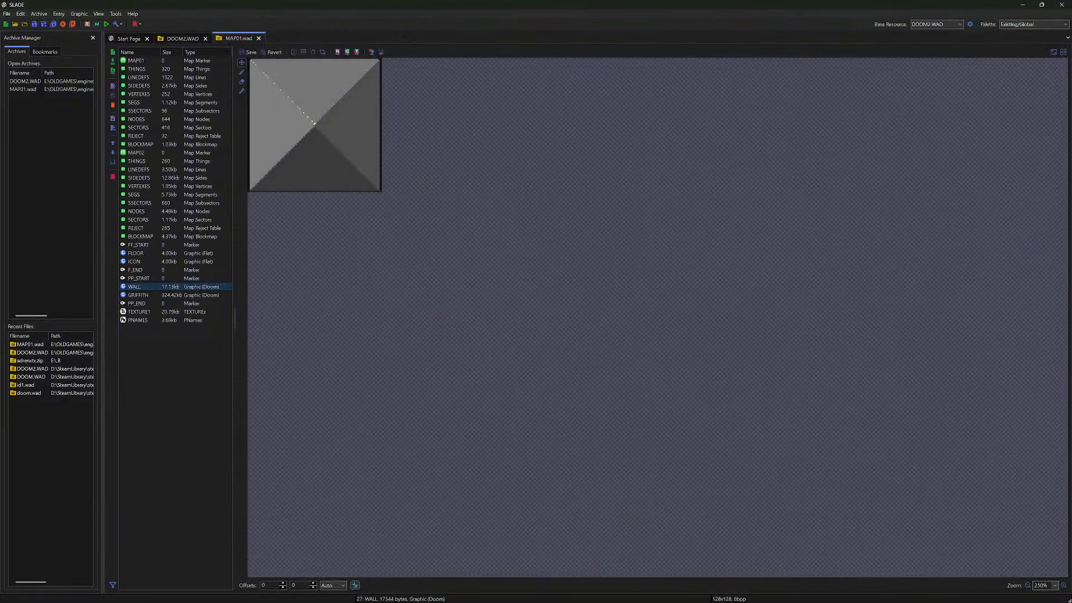
Inspect the TEXTURE1 and PNAMES entries of MAP01.wad to check whether the WALL patch is registered
right_click(170, 287)
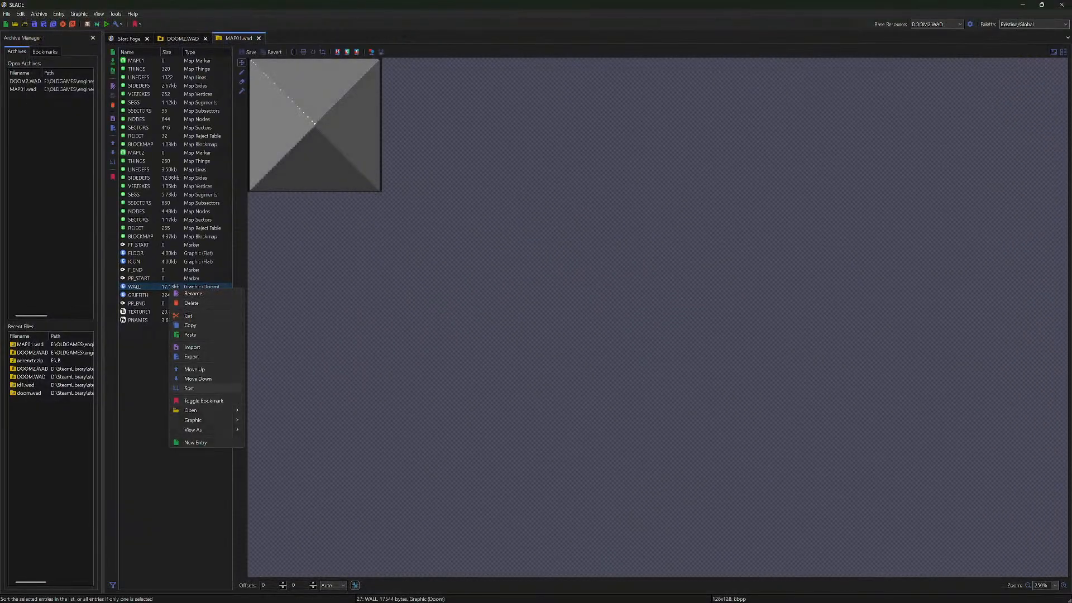
click(139, 320)
click(139, 311)
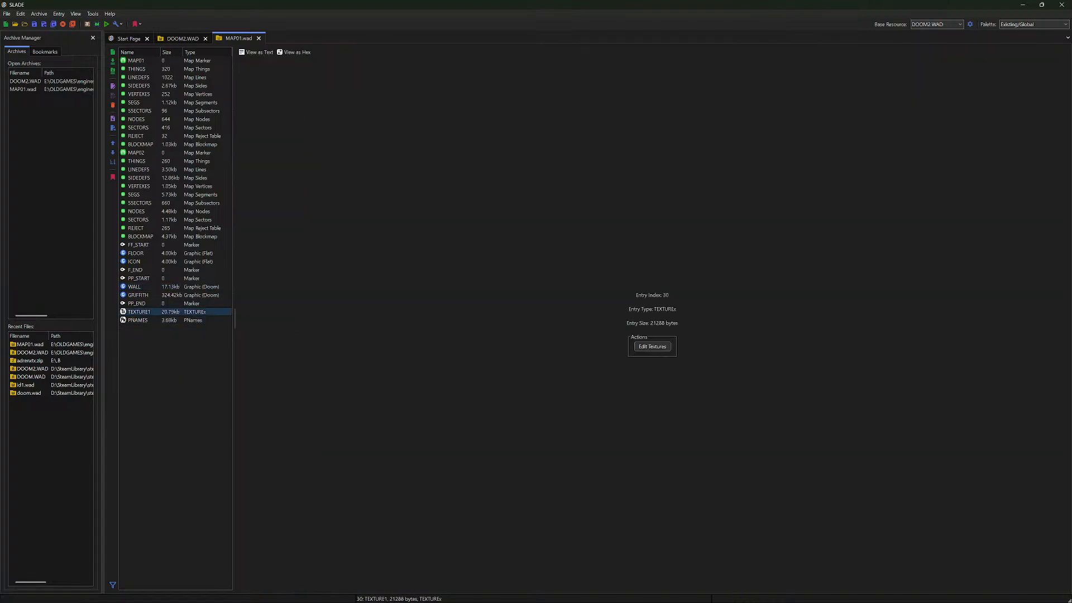
click(139, 320)
click(139, 311)
click(138, 320)
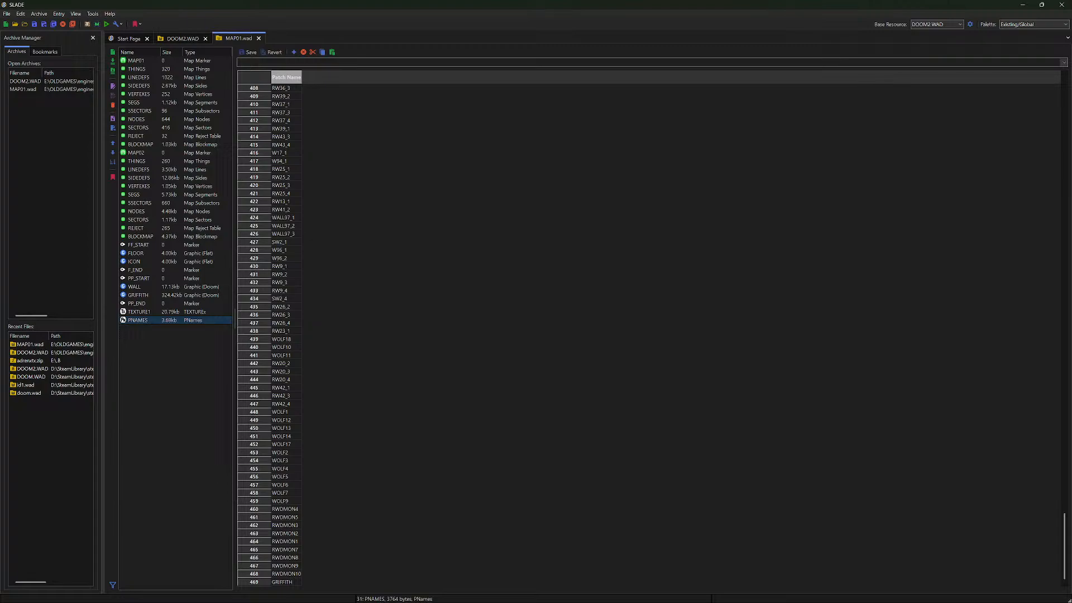
Add the WALL graphic to MAP01.wad's TEXTUREx list and save the archive
click(196, 286)
right_click(196, 287)
mouse_move(232, 429)
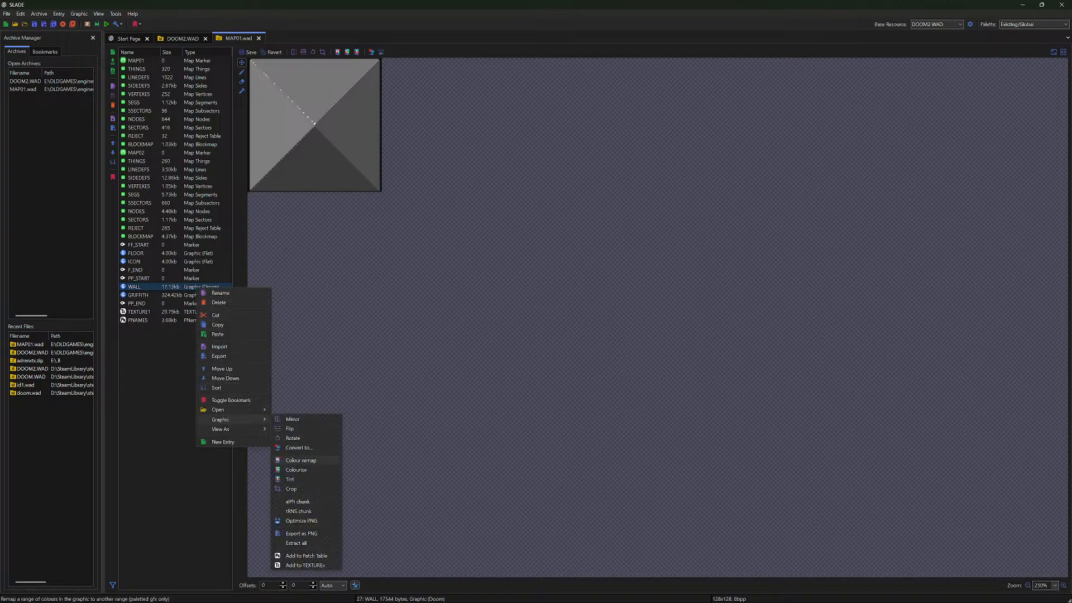
click(304, 565)
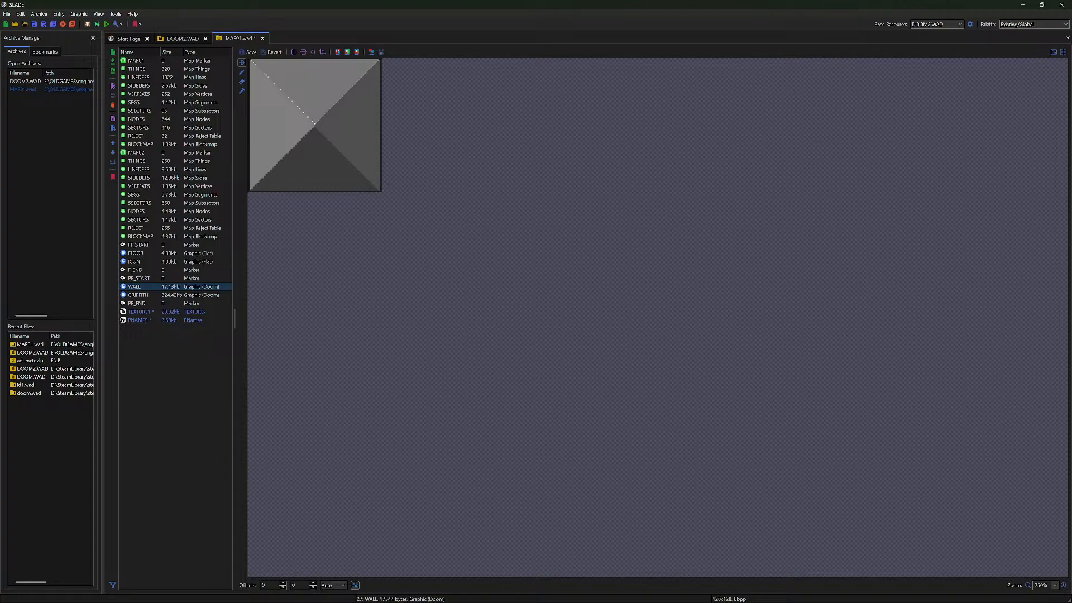
click(6, 13)
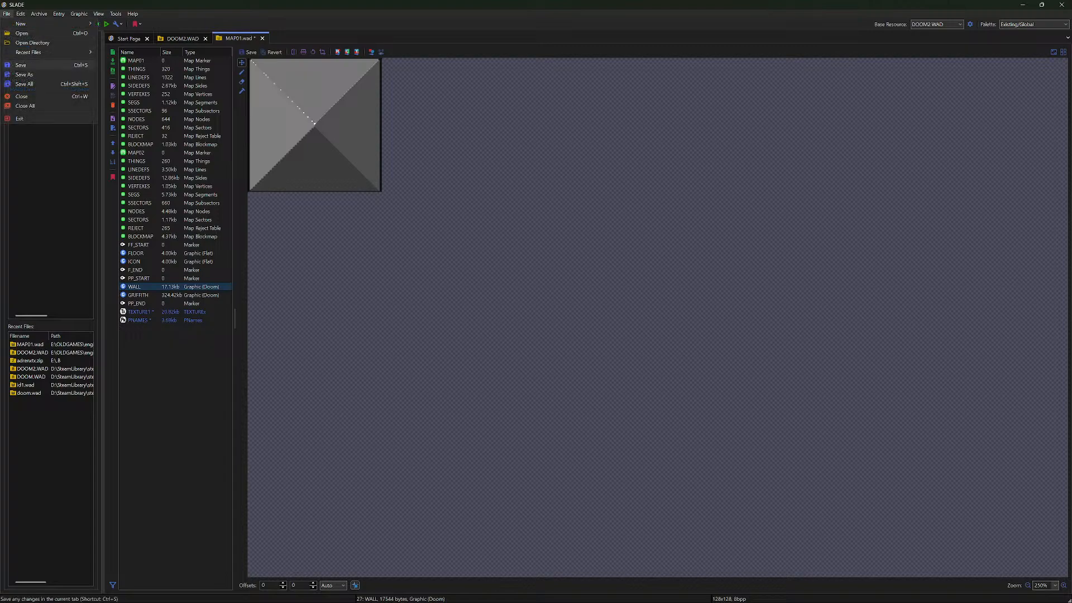
click(34, 64)
mouse_move(126, 601)
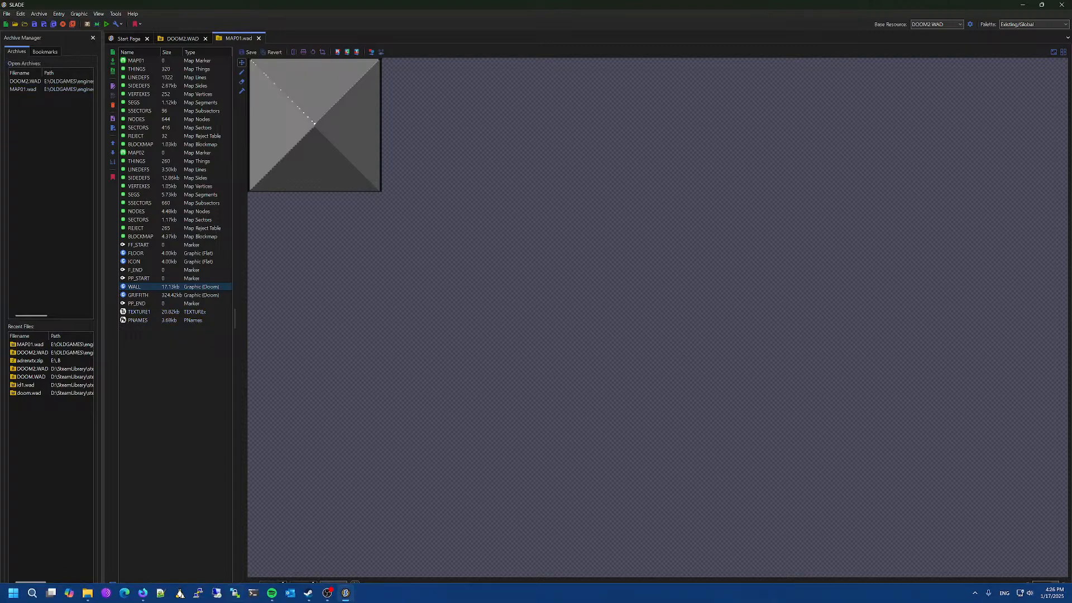